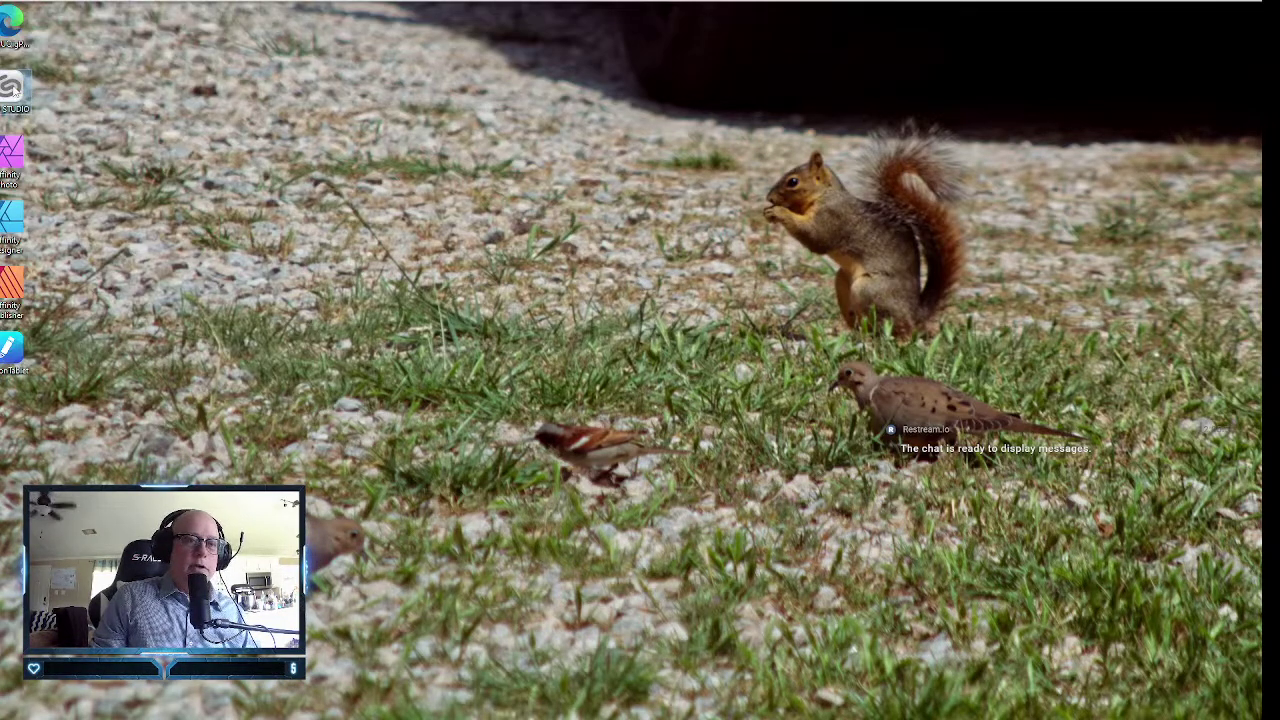
# Open Clip Studio Paint and create a new 8.00 x 11.00 in color illustration canvas at 600 dpi with white paper.
pyautogui.doubleClick(14, 92)
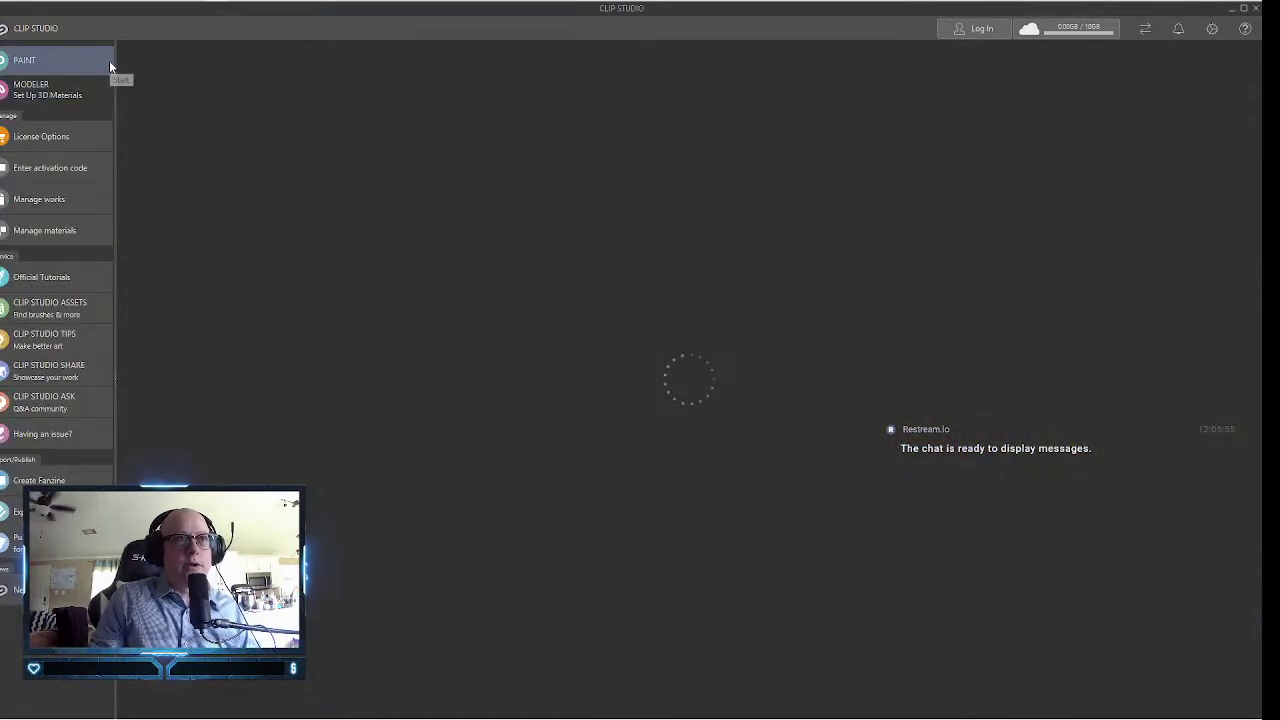
pyautogui.click(28, 59)
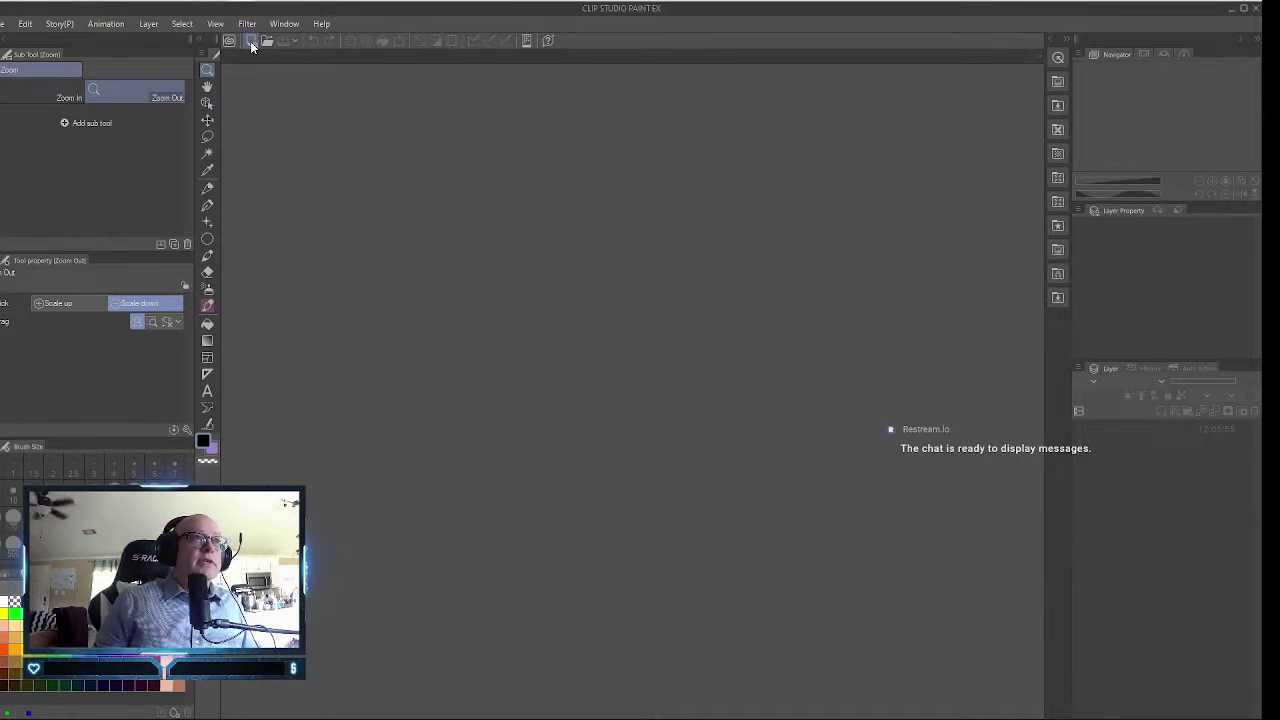
pyautogui.click(252, 44)
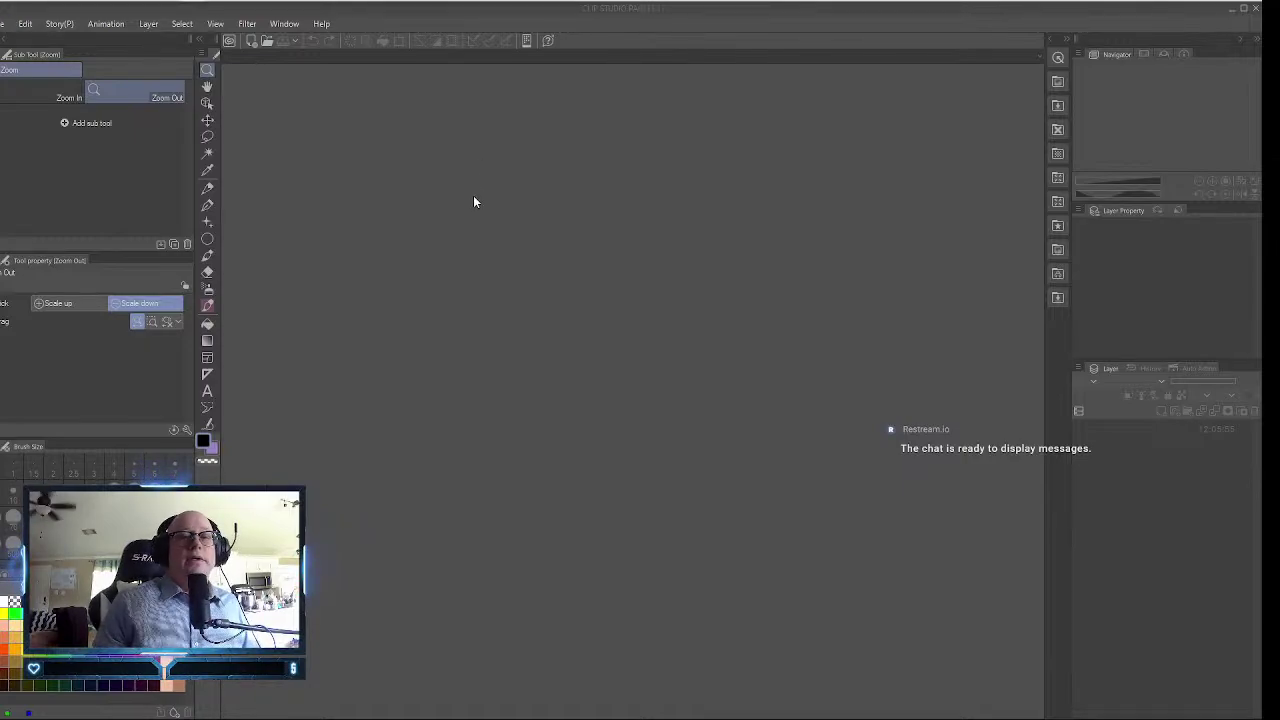
pyautogui.click(3, 24)
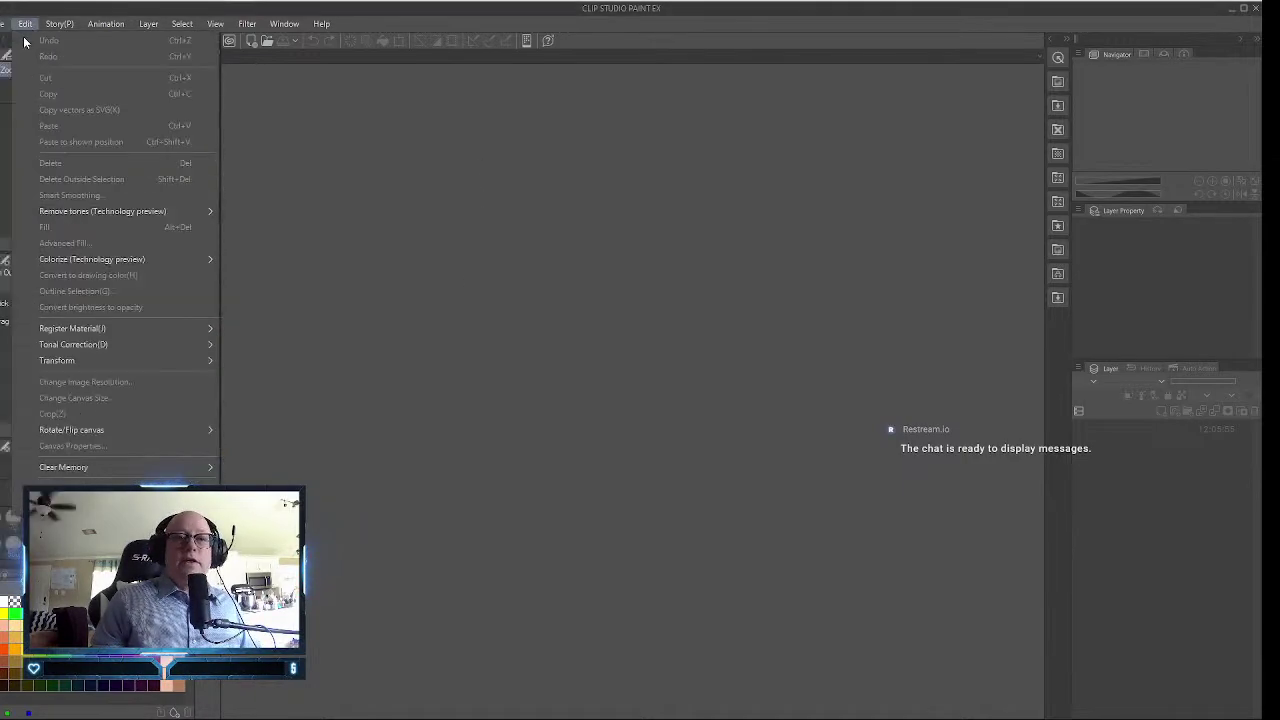
pyautogui.click(22, 40)
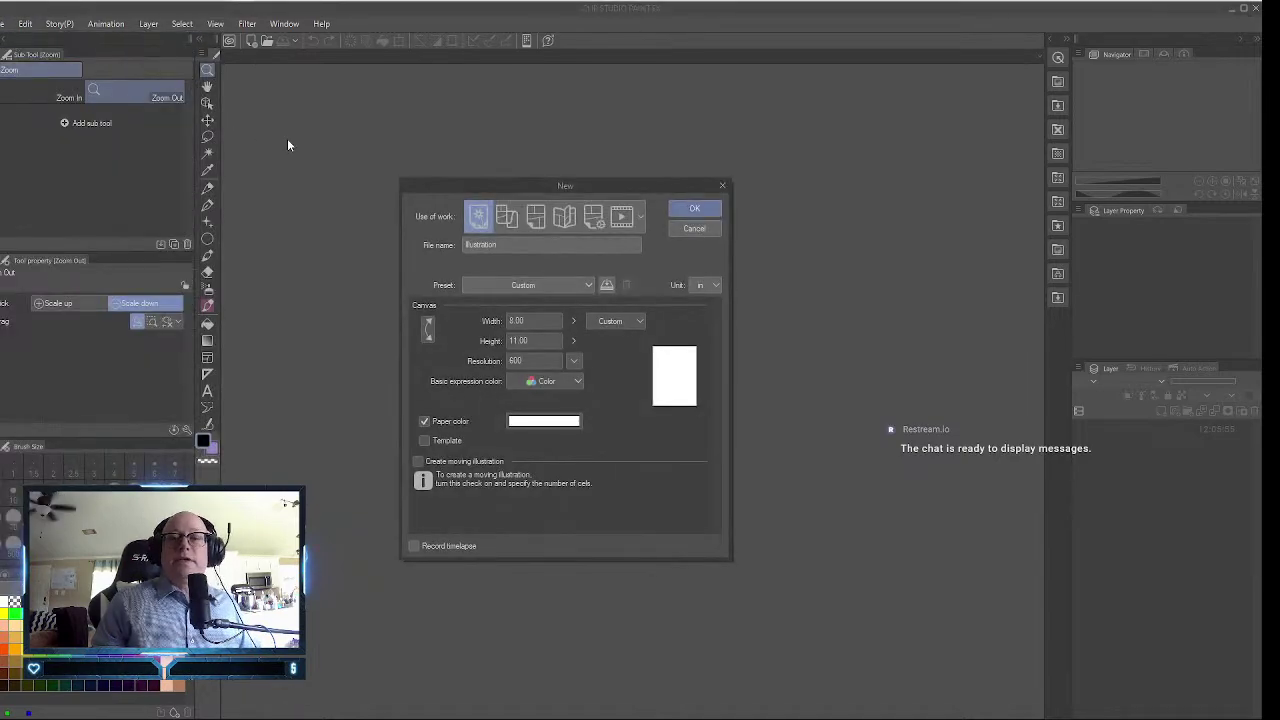
pyautogui.click(685, 207)
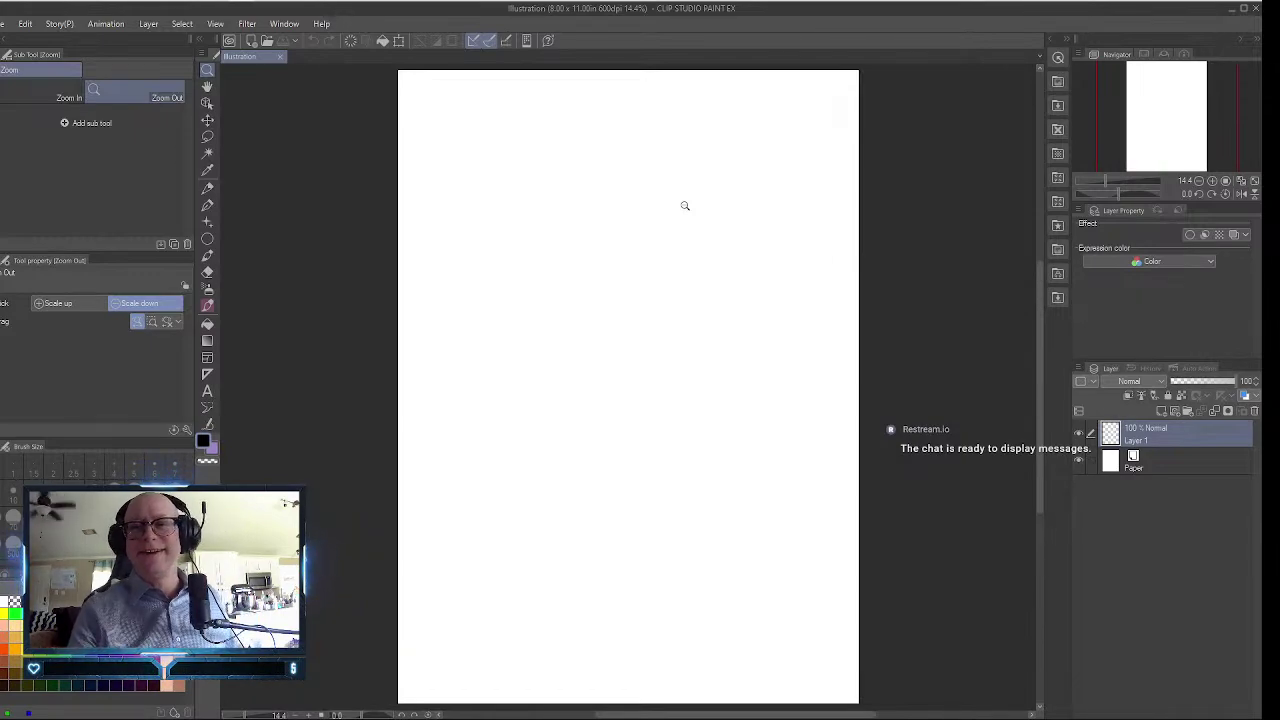
# Minimize the Affinity Designer window, return to Clip Studio Paint and choose the Design pencil for sketching.
pyautogui.click(208, 187)
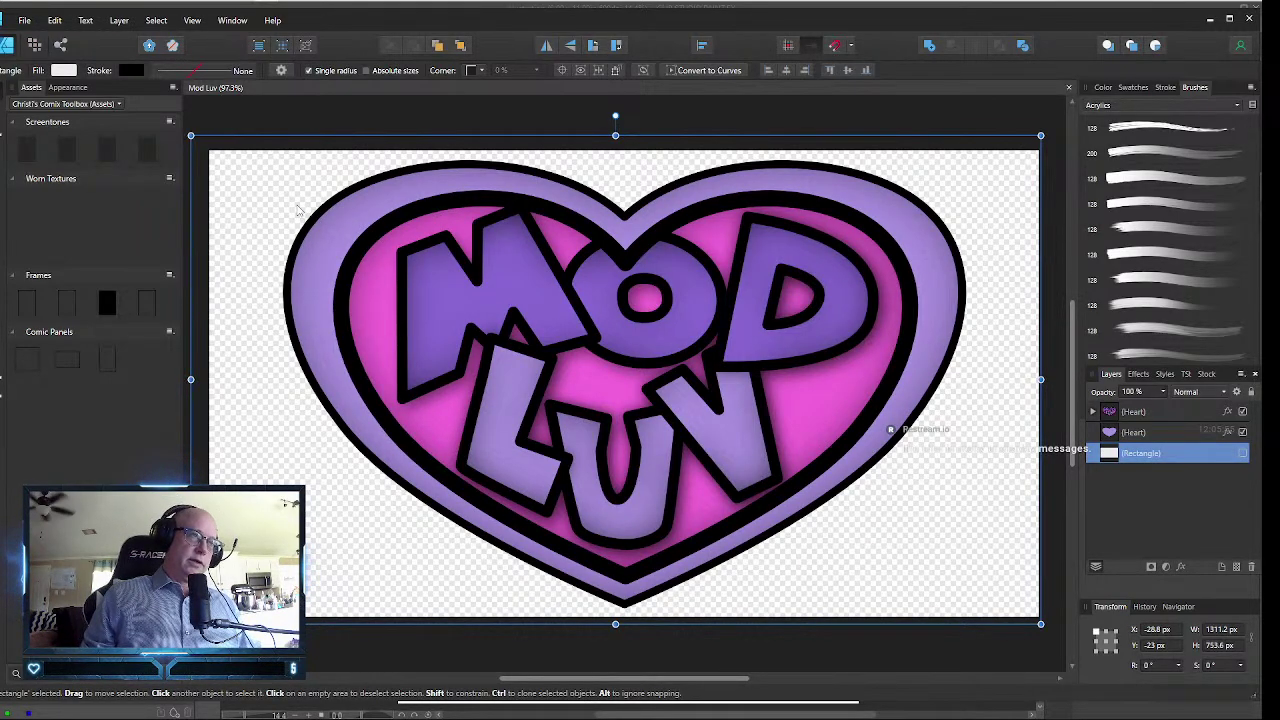
pyautogui.click(1210, 20)
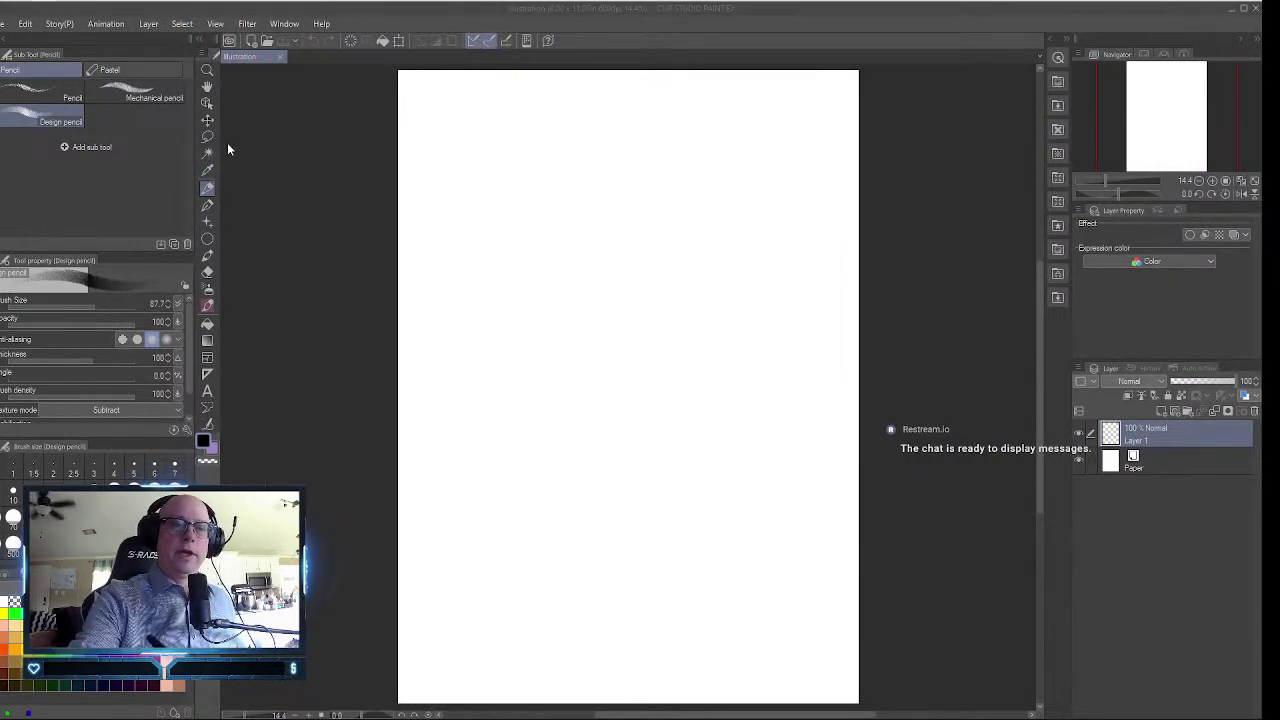
pyautogui.click(207, 187)
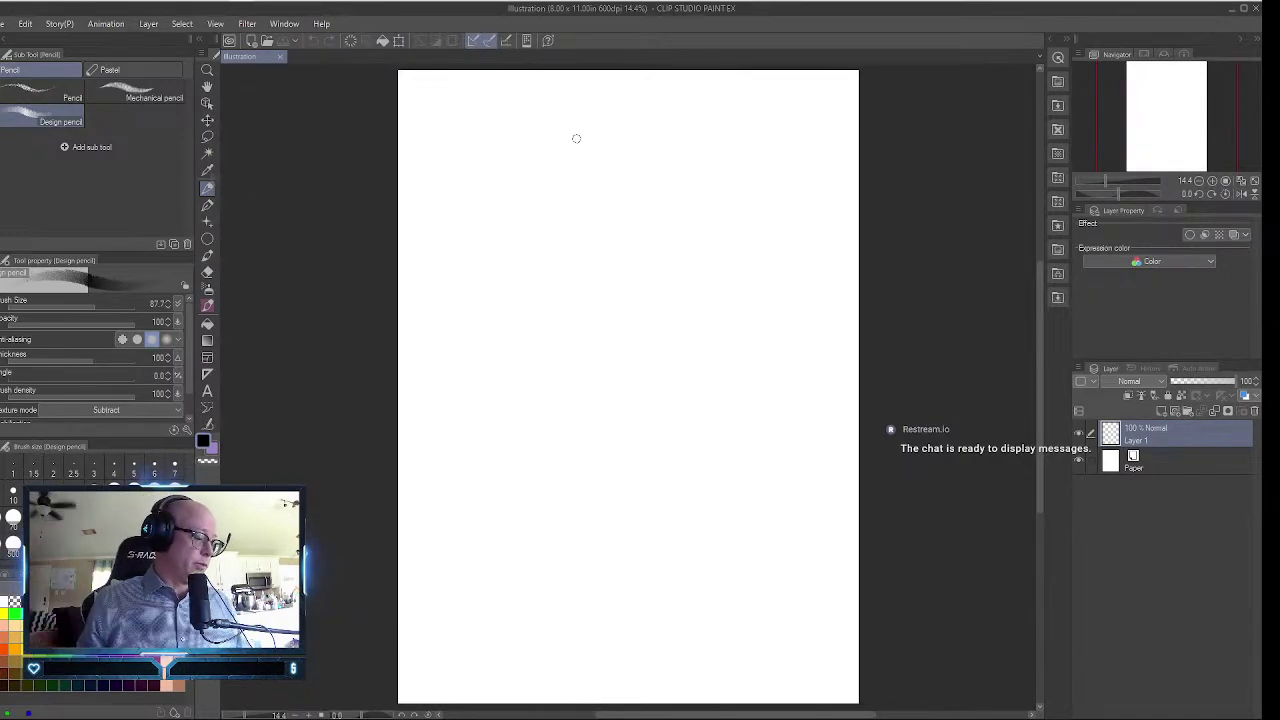
pyautogui.hotkey('alt', 'Tab')
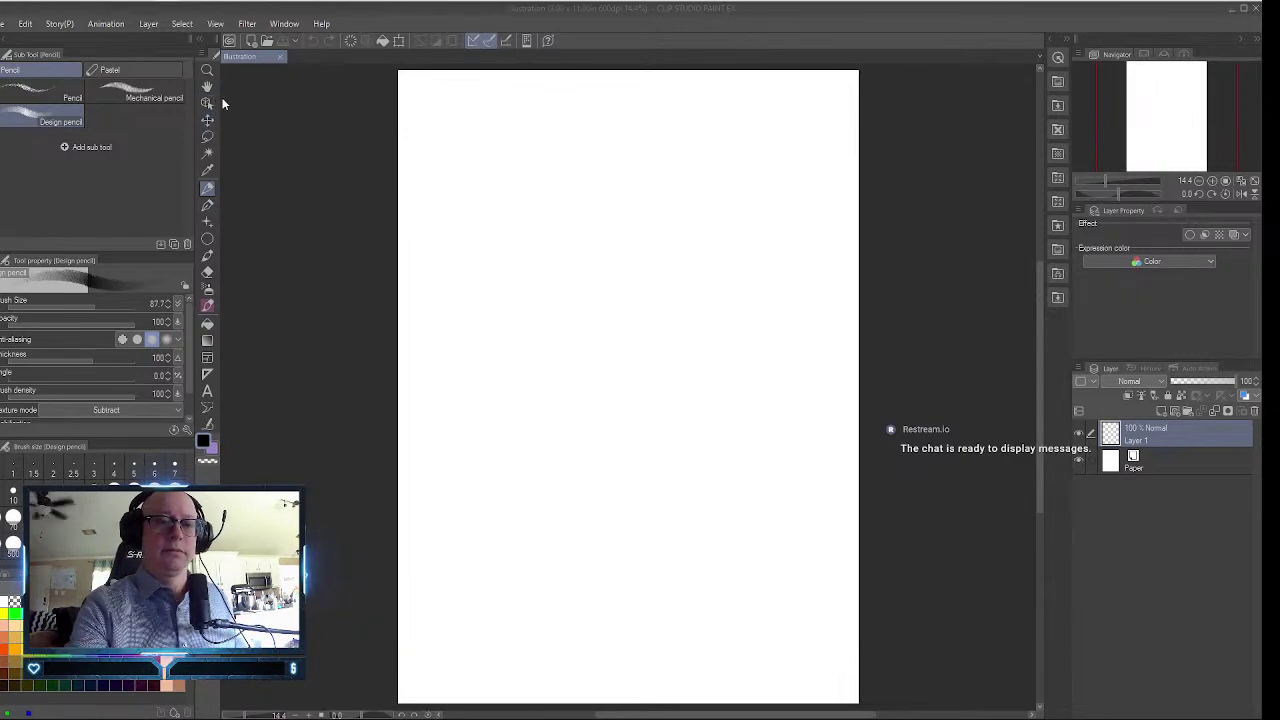
pyautogui.click(207, 190)
# Roughly sketch a helmet's round dome and boxy jaw in the upper half of the page, with brow and face-opening guides.
pyautogui.moveTo(611, 256)
pyautogui.mouseDown()
pyautogui.moveTo(587, 231)
pyautogui.moveTo(604, 251)
pyautogui.moveTo(560, 241)
pyautogui.moveTo(569, 322)
pyautogui.moveTo(633, 245)
pyautogui.moveTo(626, 212)
pyautogui.moveTo(600, 341)
pyautogui.moveTo(556, 254)
pyautogui.moveTo(556, 342)
pyautogui.moveTo(614, 206)
pyautogui.moveTo(644, 352)
pyautogui.moveTo(579, 340)
pyautogui.moveTo(648, 347)
pyautogui.moveTo(552, 347)
pyautogui.moveTo(551, 388)
pyautogui.moveTo(570, 422)
pyautogui.moveTo(632, 414)
pyautogui.mouseUp()
pyautogui.moveTo(670, 361)
pyautogui.mouseDown()
pyautogui.moveTo(703, 313)
pyautogui.moveTo(670, 228)
pyautogui.moveTo(602, 206)
pyautogui.moveTo(660, 362)
pyautogui.mouseUp()
pyautogui.moveTo(700, 294); pyautogui.dragTo(682, 218)
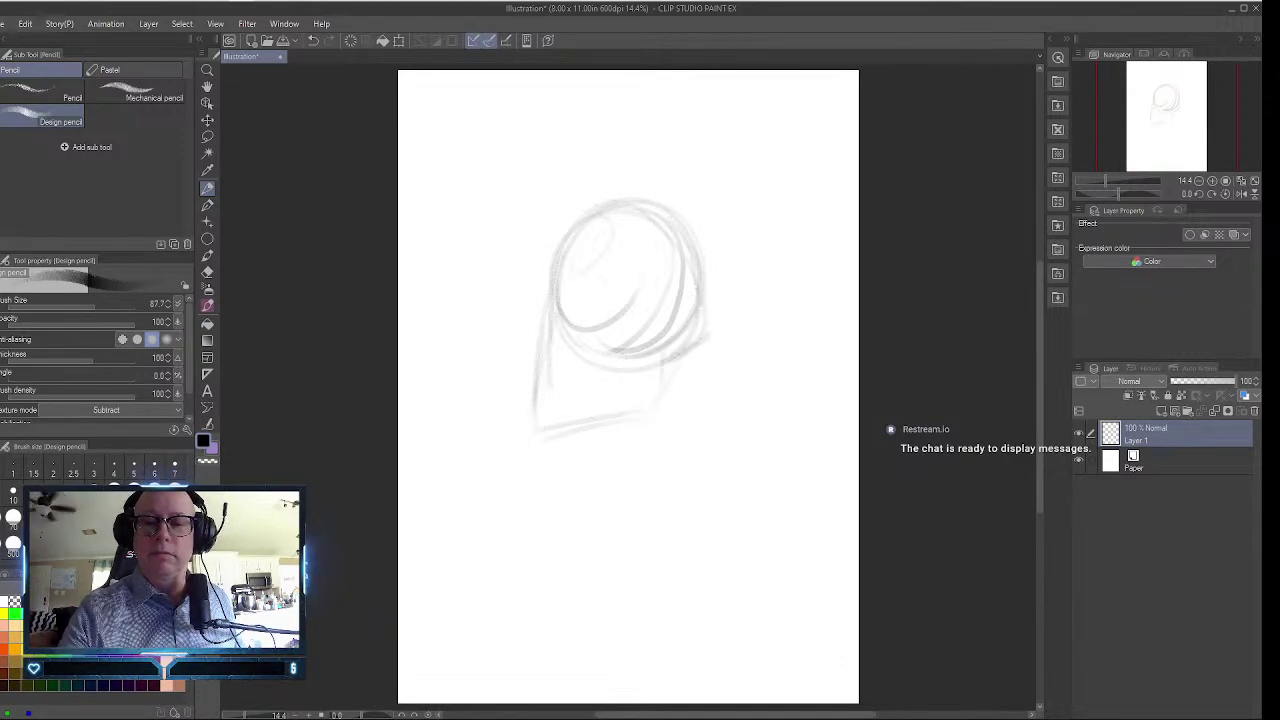
pyautogui.moveTo(534, 326)
pyautogui.mouseDown()
pyautogui.moveTo(534, 418)
pyautogui.moveTo(566, 322)
pyautogui.mouseUp()
pyautogui.moveTo(568, 386)
pyautogui.mouseDown()
pyautogui.moveTo(570, 348)
pyautogui.moveTo(618, 293)
pyautogui.moveTo(550, 286)
pyautogui.moveTo(598, 276)
pyautogui.mouseUp()
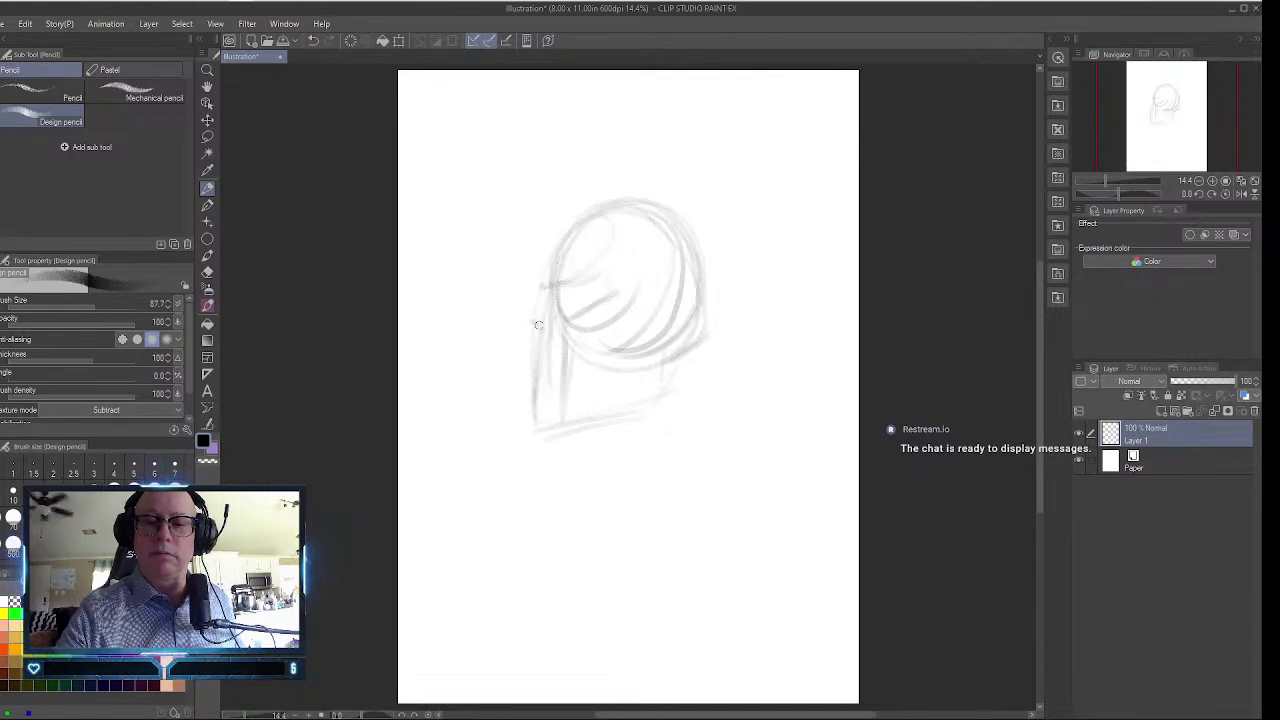
# Sketch the near and far cheek guards below the dome and block in the eye opening and rear lower edge.
pyautogui.moveTo(540, 330); pyautogui.dragTo(531, 424)
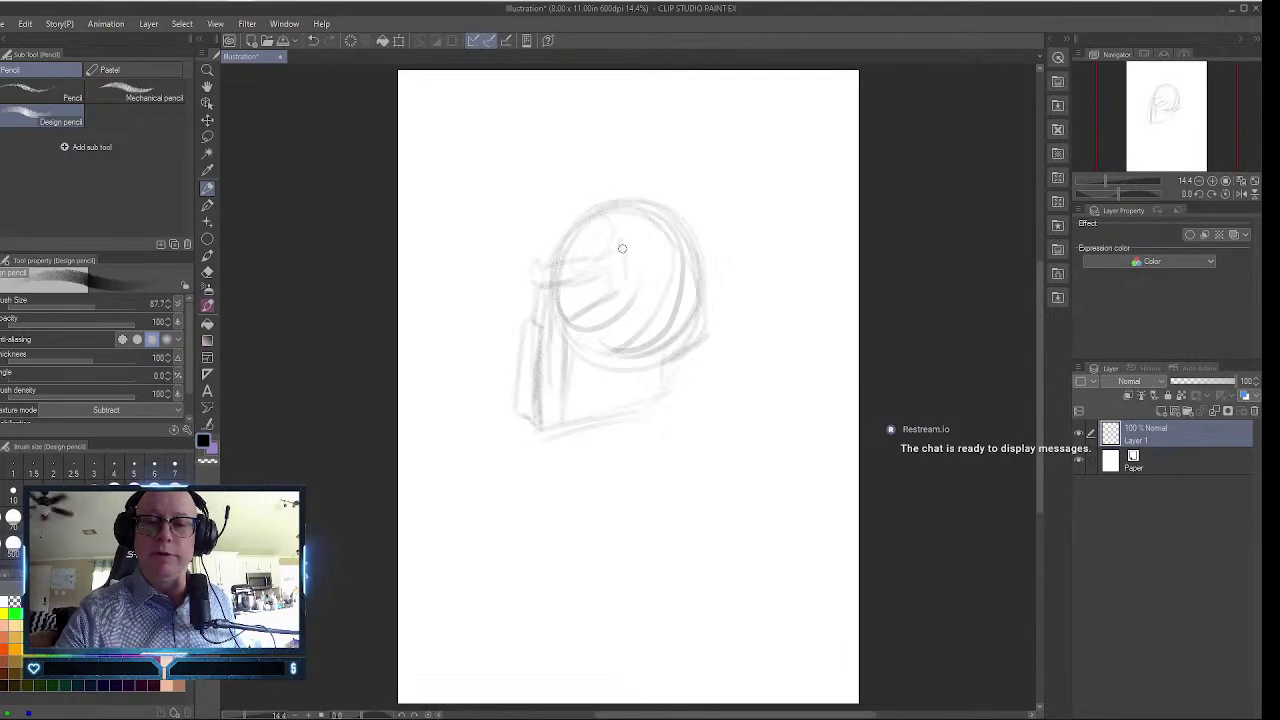
pyautogui.moveTo(622, 248)
pyautogui.mouseDown()
pyautogui.moveTo(627, 305)
pyautogui.moveTo(579, 341)
pyautogui.moveTo(577, 403)
pyautogui.moveTo(675, 370)
pyautogui.moveTo(574, 427)
pyautogui.moveTo(688, 388)
pyautogui.moveTo(683, 361)
pyautogui.moveTo(713, 332)
pyautogui.moveTo(707, 292)
pyautogui.moveTo(686, 217)
pyautogui.moveTo(603, 201)
pyautogui.moveTo(545, 265)
pyautogui.moveTo(583, 211)
pyautogui.moveTo(645, 198)
pyautogui.moveTo(680, 235)
pyautogui.mouseUp()
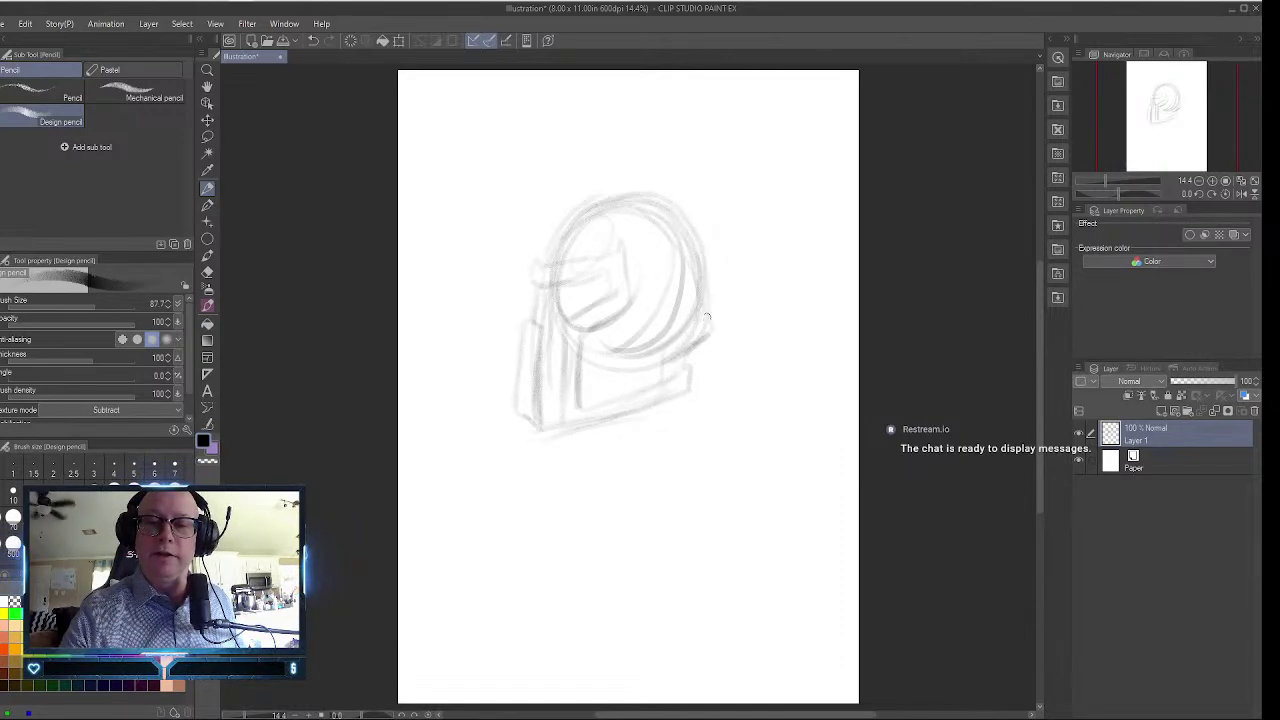
pyautogui.moveTo(540, 298); pyautogui.dragTo(534, 316)
pyautogui.moveTo(536, 414); pyautogui.dragTo(557, 419)
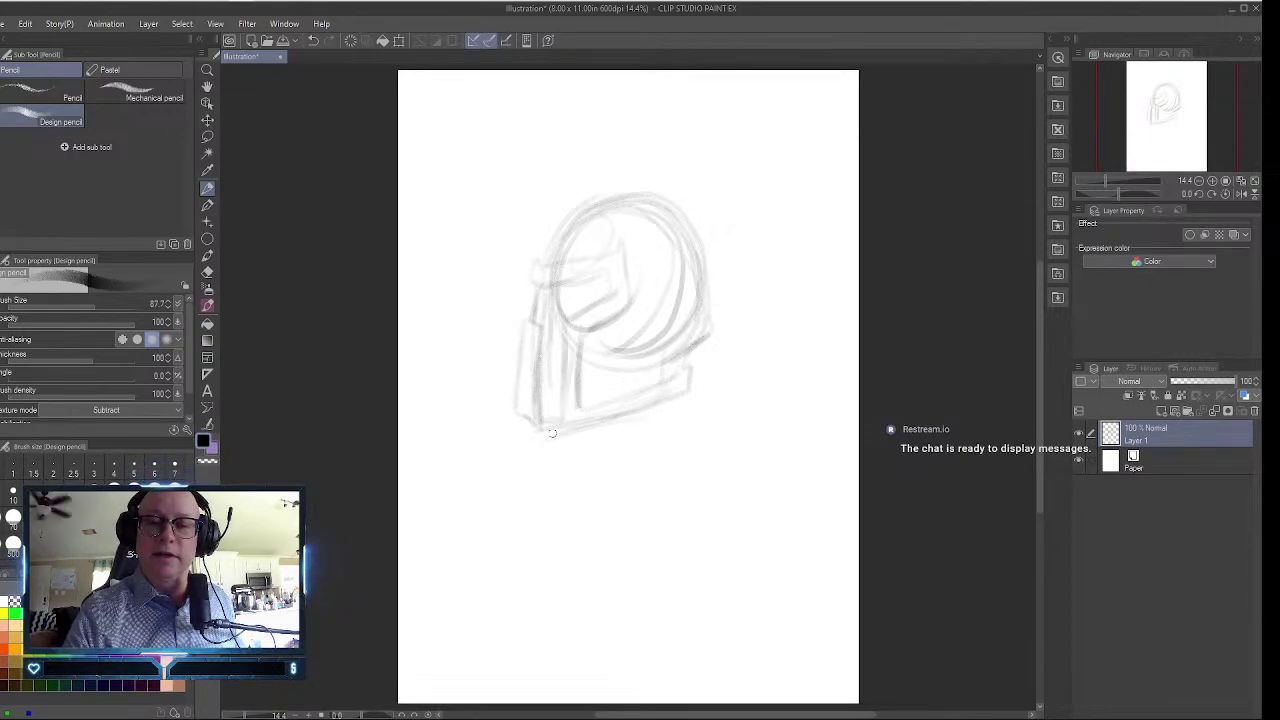
pyautogui.moveTo(519, 333)
pyautogui.mouseDown()
pyautogui.moveTo(530, 364)
pyautogui.moveTo(524, 410)
pyautogui.moveTo(510, 390)
pyautogui.moveTo(509, 416)
pyautogui.moveTo(542, 424)
pyautogui.mouseUp()
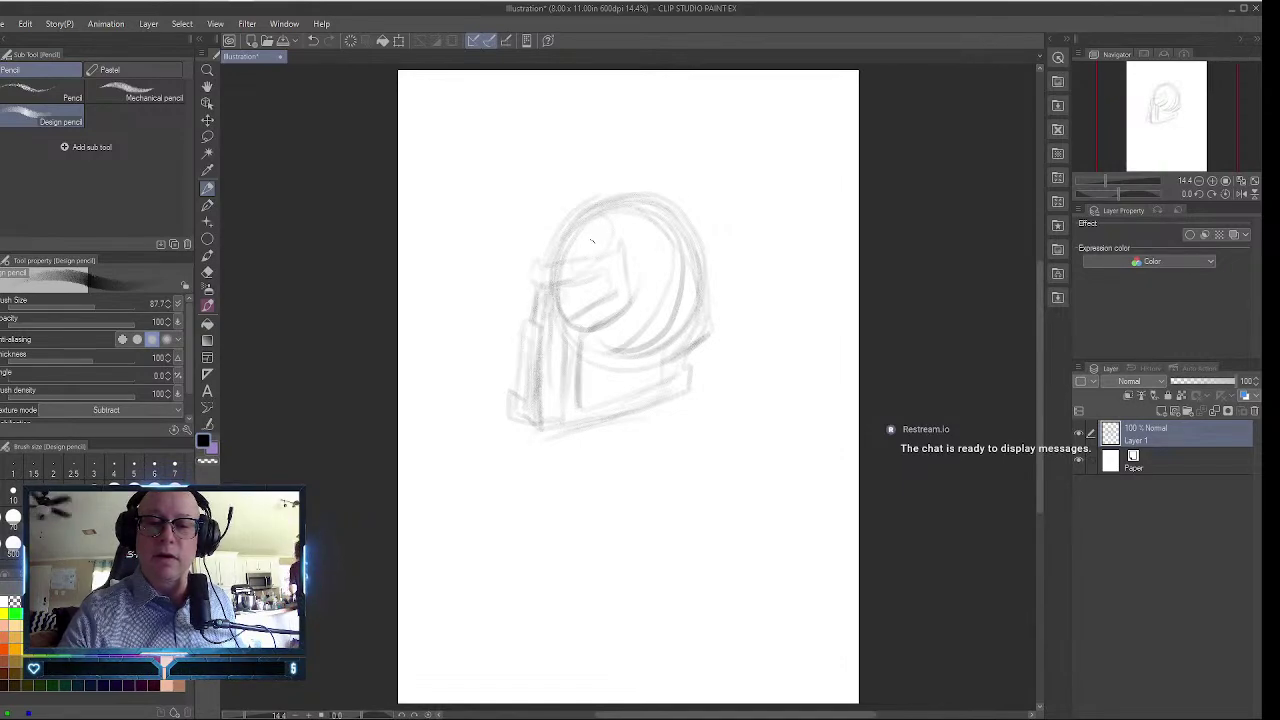
# Sketch the angled brow band wrapping to the back of the helmet and a flowing plume rising from its crown.
pyautogui.moveTo(570, 284)
pyautogui.mouseDown()
pyautogui.moveTo(592, 320)
pyautogui.moveTo(572, 258)
pyautogui.moveTo(590, 250)
pyautogui.moveTo(605, 271)
pyautogui.moveTo(704, 298)
pyautogui.moveTo(644, 306)
pyautogui.moveTo(714, 310)
pyautogui.moveTo(566, 272)
pyautogui.moveTo(542, 224)
pyautogui.moveTo(596, 264)
pyautogui.mouseUp()
pyautogui.moveTo(558, 218)
pyautogui.mouseDown()
pyautogui.moveTo(592, 258)
pyautogui.moveTo(596, 198)
pyautogui.moveTo(629, 181)
pyautogui.moveTo(589, 172)
pyautogui.moveTo(638, 104)
pyautogui.moveTo(690, 104)
pyautogui.moveTo(710, 192)
pyautogui.mouseUp()
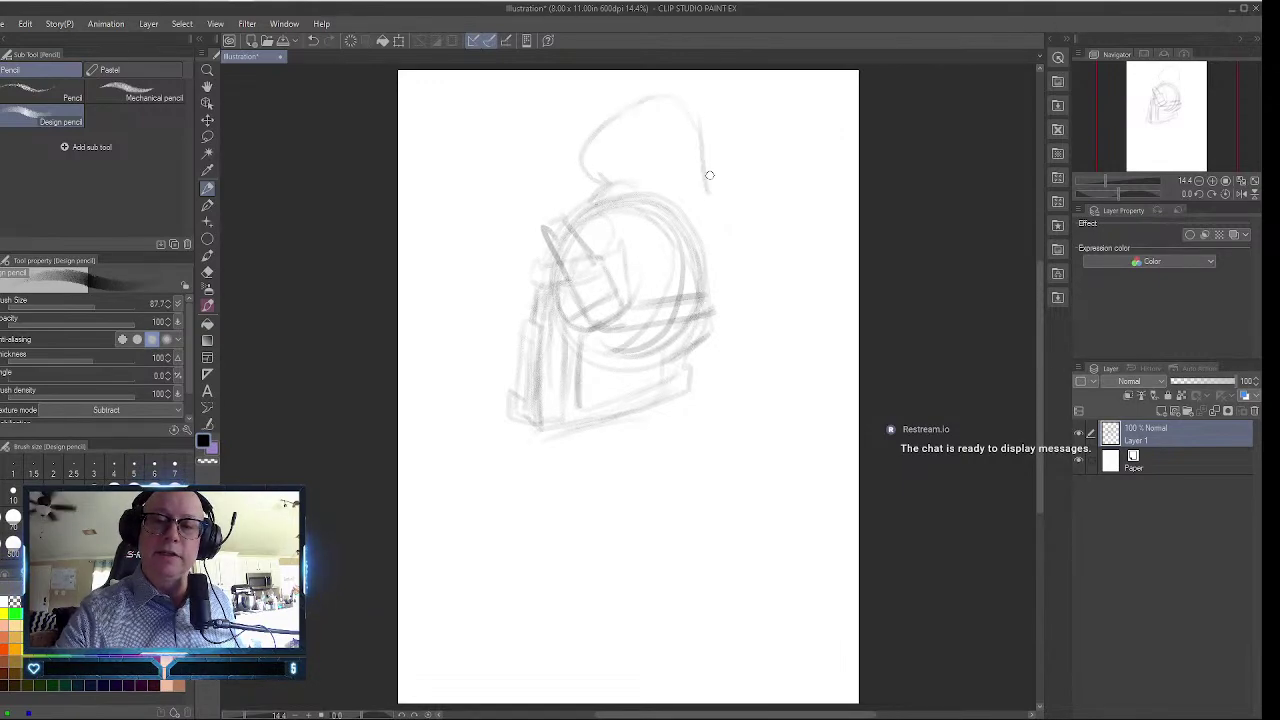
pyautogui.moveTo(753, 304)
pyautogui.mouseDown()
pyautogui.moveTo(767, 284)
pyautogui.moveTo(764, 198)
pyautogui.mouseUp()
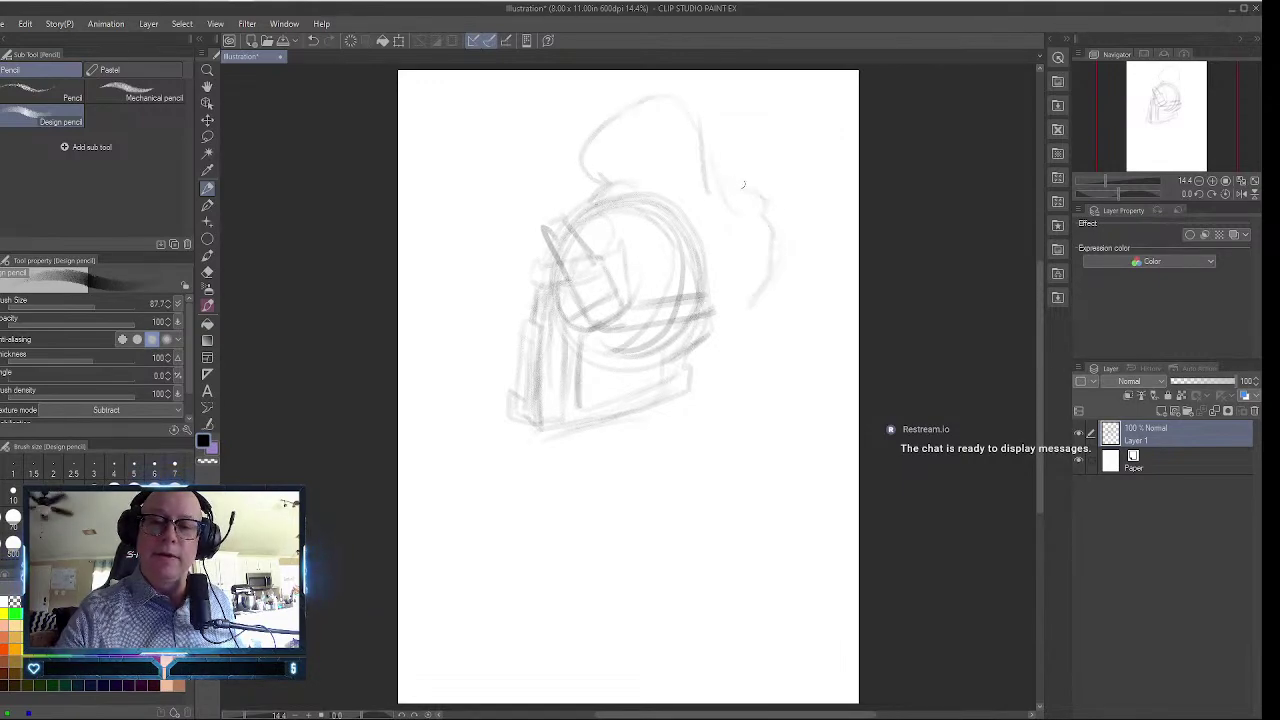
pyautogui.moveTo(717, 162)
pyautogui.mouseDown()
pyautogui.moveTo(704, 100)
pyautogui.moveTo(617, 142)
pyautogui.moveTo(678, 182)
pyautogui.moveTo(634, 187)
pyautogui.moveTo(670, 185)
pyautogui.mouseUp()
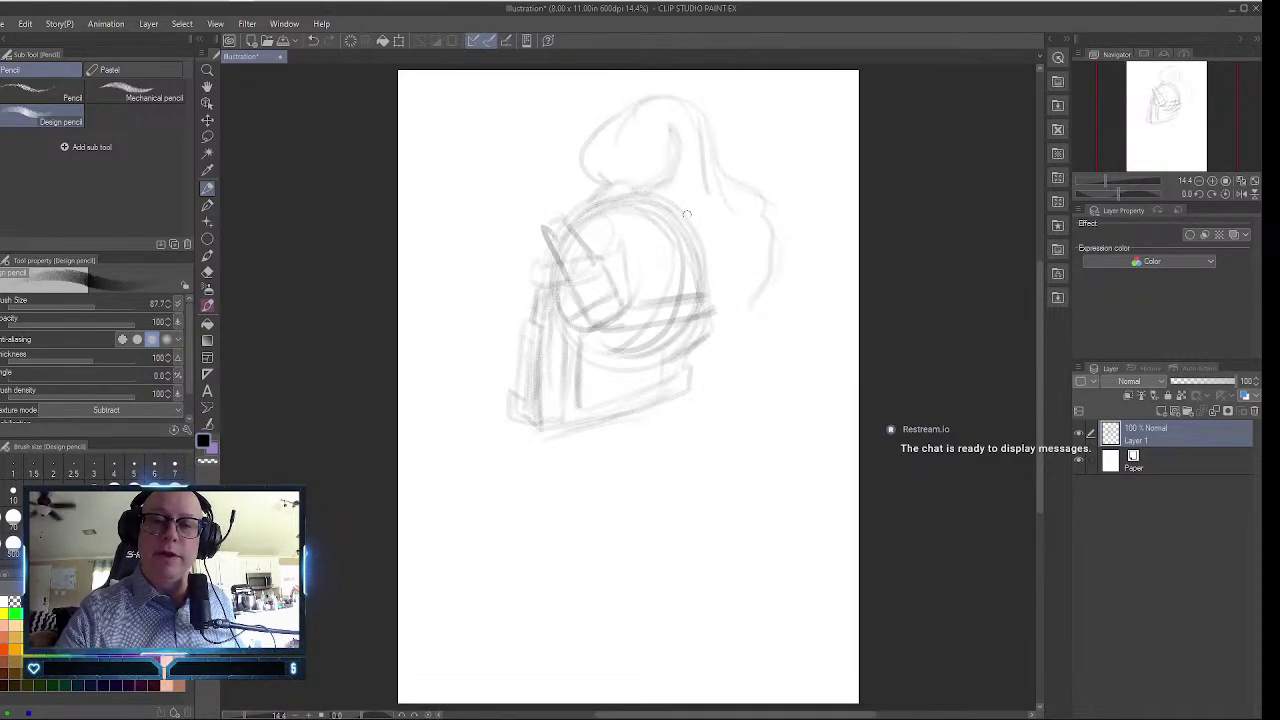
pyautogui.moveTo(705, 238)
pyautogui.mouseDown()
pyautogui.moveTo(744, 225)
pyautogui.moveTo(728, 235)
pyautogui.moveTo(728, 281)
pyautogui.moveTo(760, 239)
pyautogui.moveTo(742, 288)
pyautogui.moveTo(761, 268)
pyautogui.moveTo(766, 184)
pyautogui.mouseUp()
pyautogui.moveTo(702, 150); pyautogui.dragTo(736, 170)
pyautogui.moveTo(732, 158)
pyautogui.mouseDown()
pyautogui.moveTo(755, 234)
pyautogui.moveTo(680, 108)
pyautogui.mouseUp()
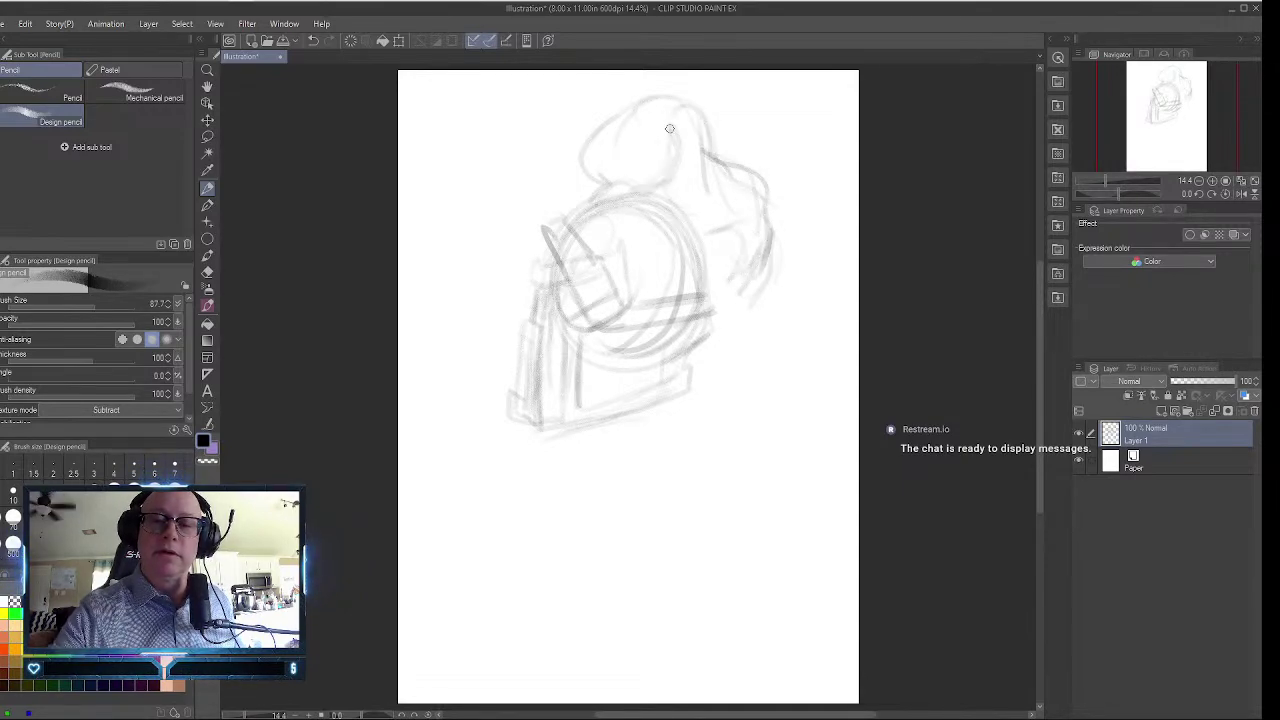
# Sketch the flared neck guard, add a round eye in the face opening and firm up the cheek guard edges.
pyautogui.moveTo(714, 308)
pyautogui.mouseDown()
pyautogui.moveTo(690, 382)
pyautogui.moveTo(660, 380)
pyautogui.moveTo(702, 310)
pyautogui.moveTo(718, 316)
pyautogui.moveTo(712, 346)
pyautogui.mouseUp()
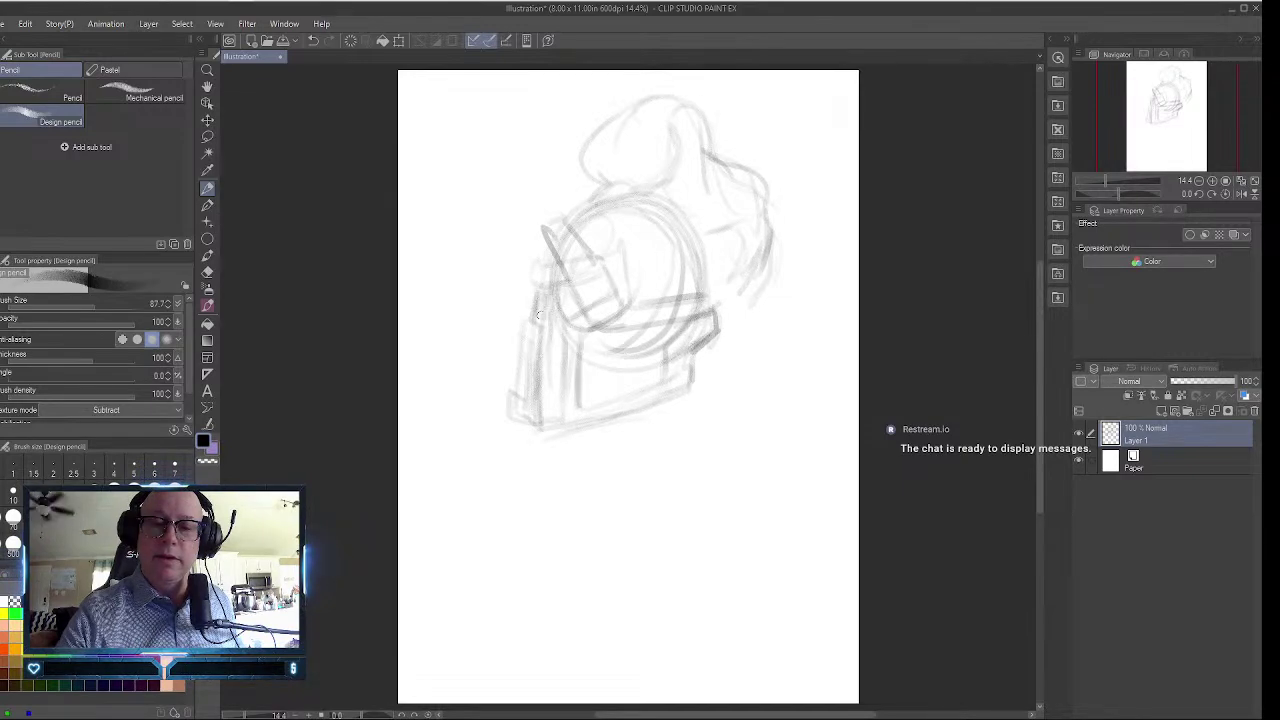
pyautogui.moveTo(538, 315)
pyautogui.mouseDown()
pyautogui.moveTo(548, 290)
pyautogui.moveTo(556, 310)
pyautogui.moveTo(563, 298)
pyautogui.moveTo(545, 430)
pyautogui.moveTo(518, 318)
pyautogui.moveTo(535, 300)
pyautogui.moveTo(531, 259)
pyautogui.mouseUp()
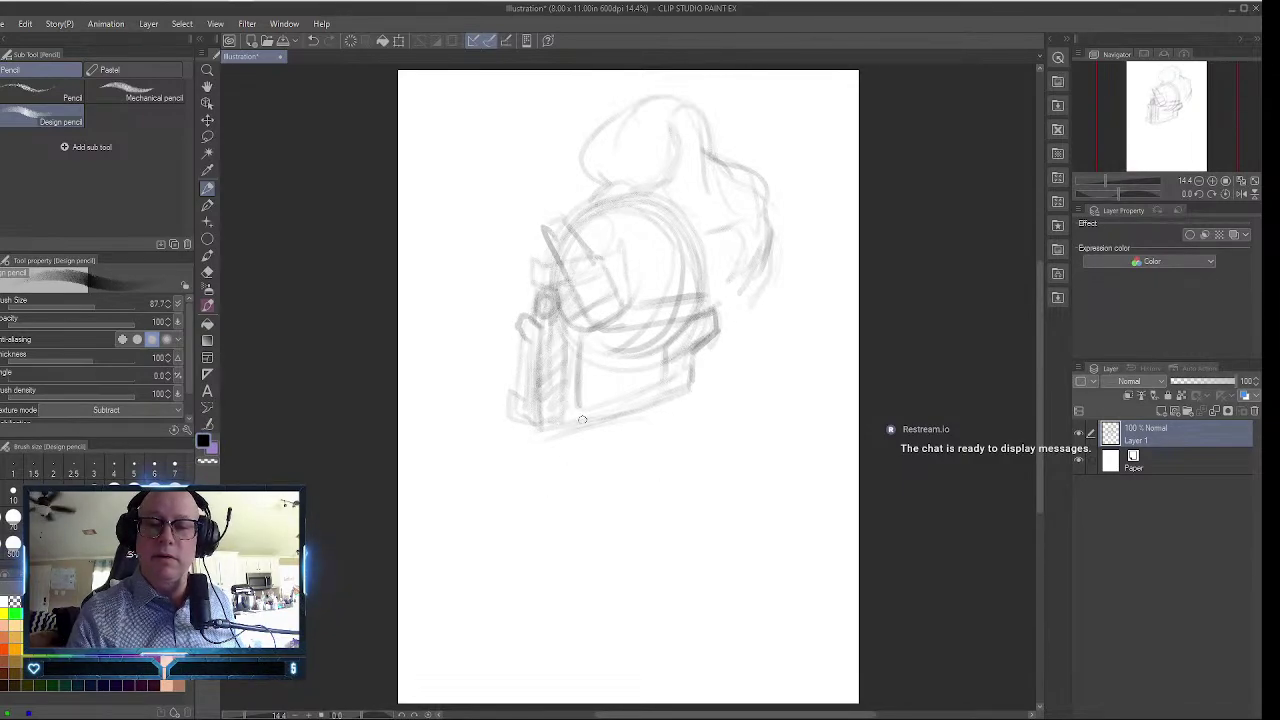
pyautogui.moveTo(582, 419)
pyautogui.mouseDown()
pyautogui.moveTo(635, 412)
pyautogui.moveTo(557, 425)
pyautogui.mouseUp()
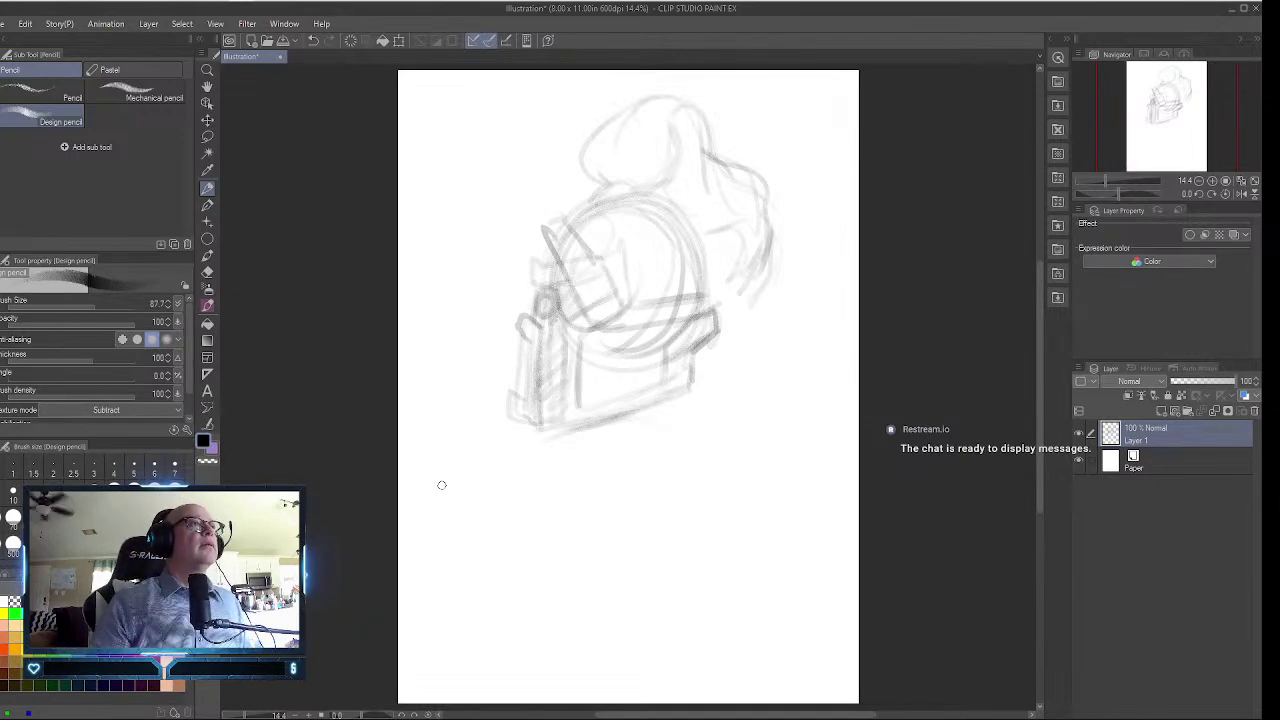
# With the Smooth Natural Nib pen, ink the raised brow plate, its small inset shape and the band running to the back.
pyautogui.click(208, 205)
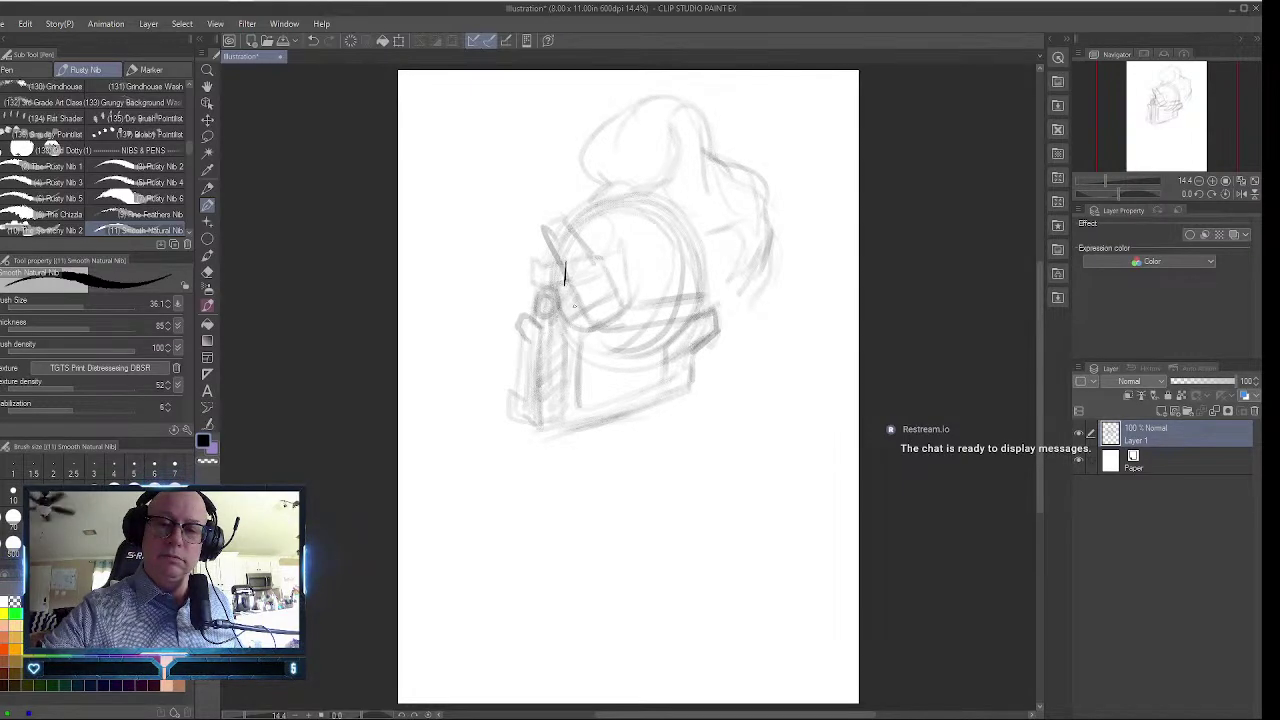
pyautogui.moveTo(565, 285); pyautogui.dragTo(584, 322)
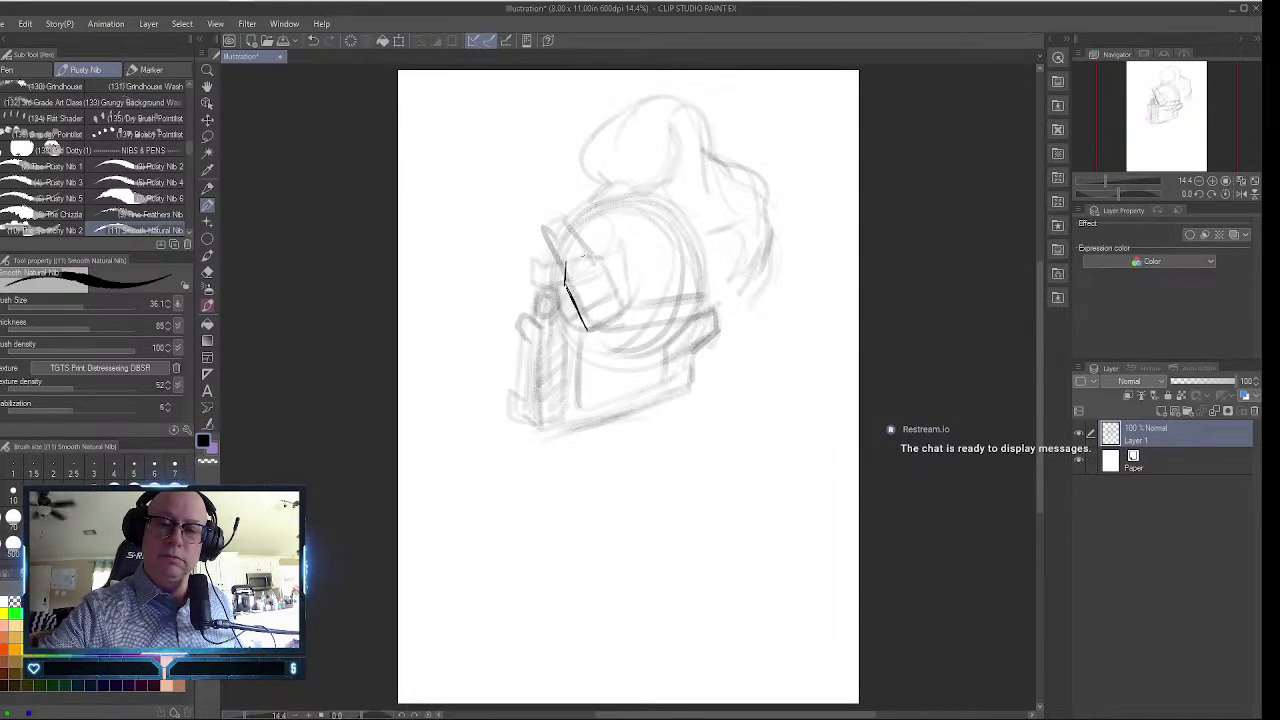
pyautogui.moveTo(571, 258)
pyautogui.mouseDown()
pyautogui.moveTo(589, 261)
pyautogui.moveTo(618, 304)
pyautogui.moveTo(614, 334)
pyautogui.mouseUp()
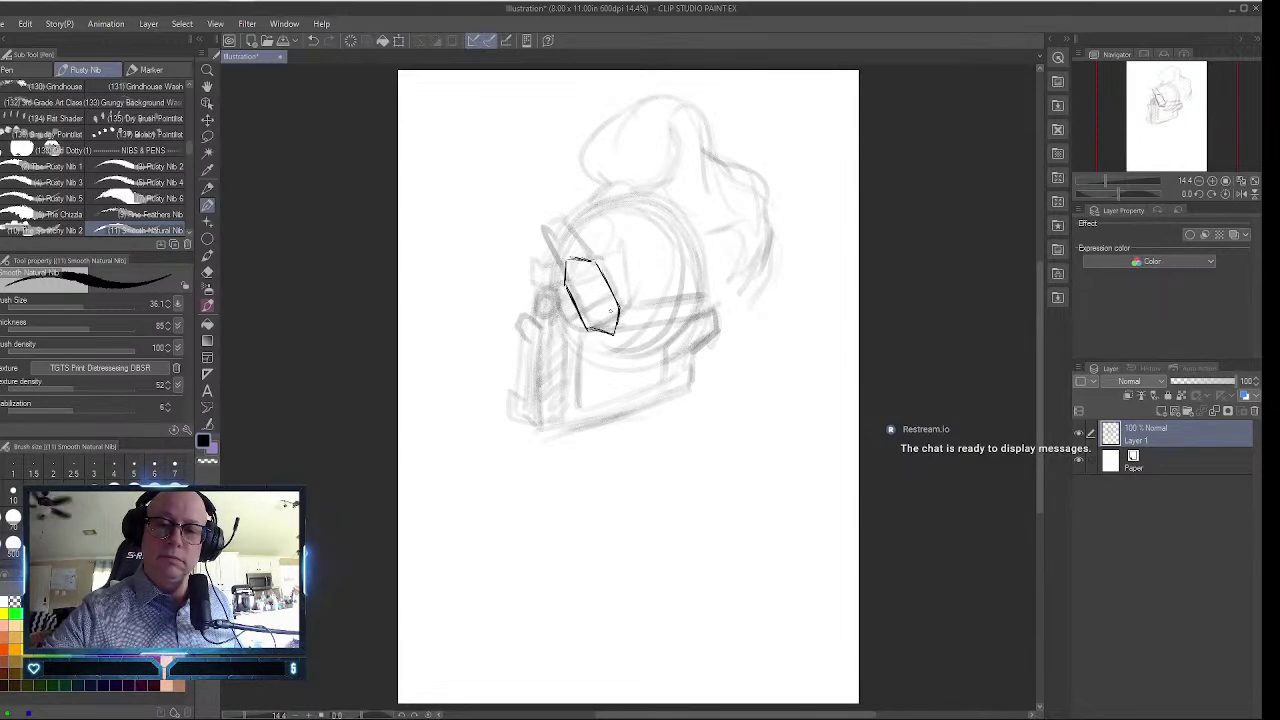
pyautogui.moveTo(567, 276)
pyautogui.mouseDown()
pyautogui.moveTo(539, 228)
pyautogui.moveTo(556, 207)
pyautogui.moveTo(589, 255)
pyautogui.mouseUp()
pyautogui.moveTo(620, 307)
pyautogui.mouseDown()
pyautogui.moveTo(711, 297)
pyautogui.moveTo(680, 300)
pyautogui.mouseUp()
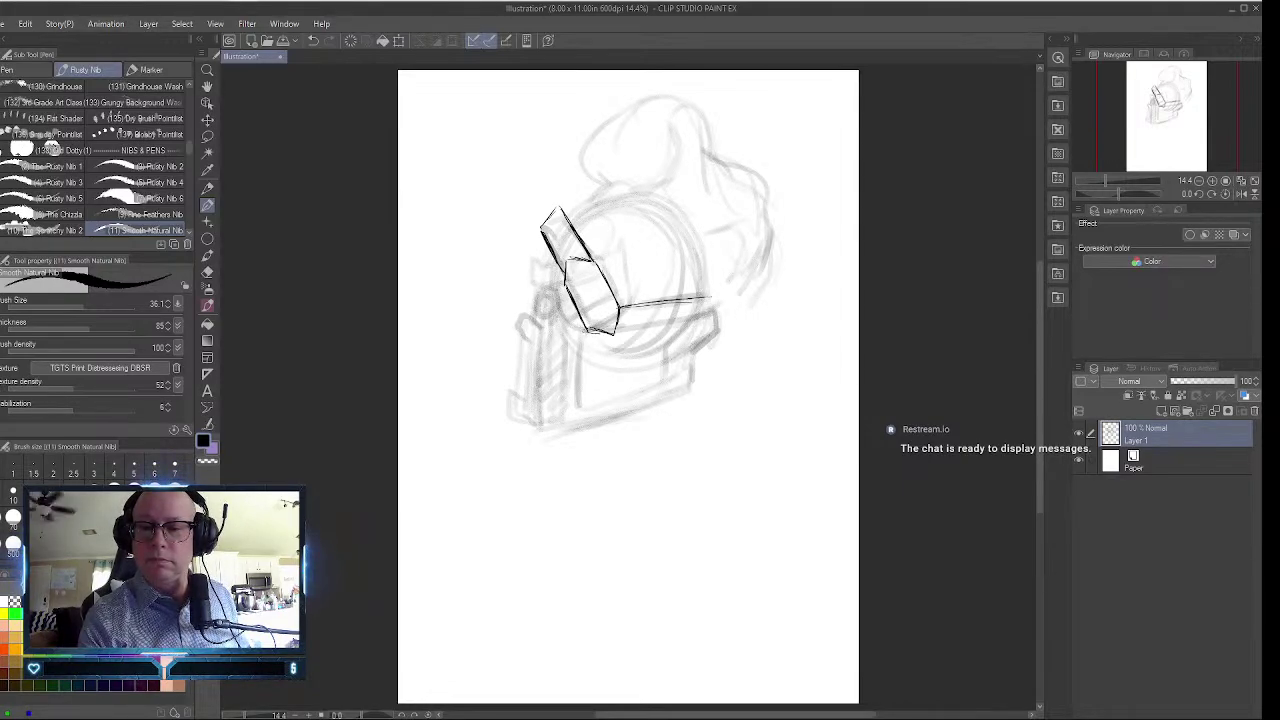
pyautogui.moveTo(596, 334)
pyautogui.mouseDown()
pyautogui.moveTo(610, 346)
pyautogui.moveTo(702, 312)
pyautogui.mouseUp()
pyautogui.moveTo(610, 346)
pyautogui.mouseDown()
pyautogui.moveTo(719, 304)
pyautogui.moveTo(646, 302)
pyautogui.mouseUp()
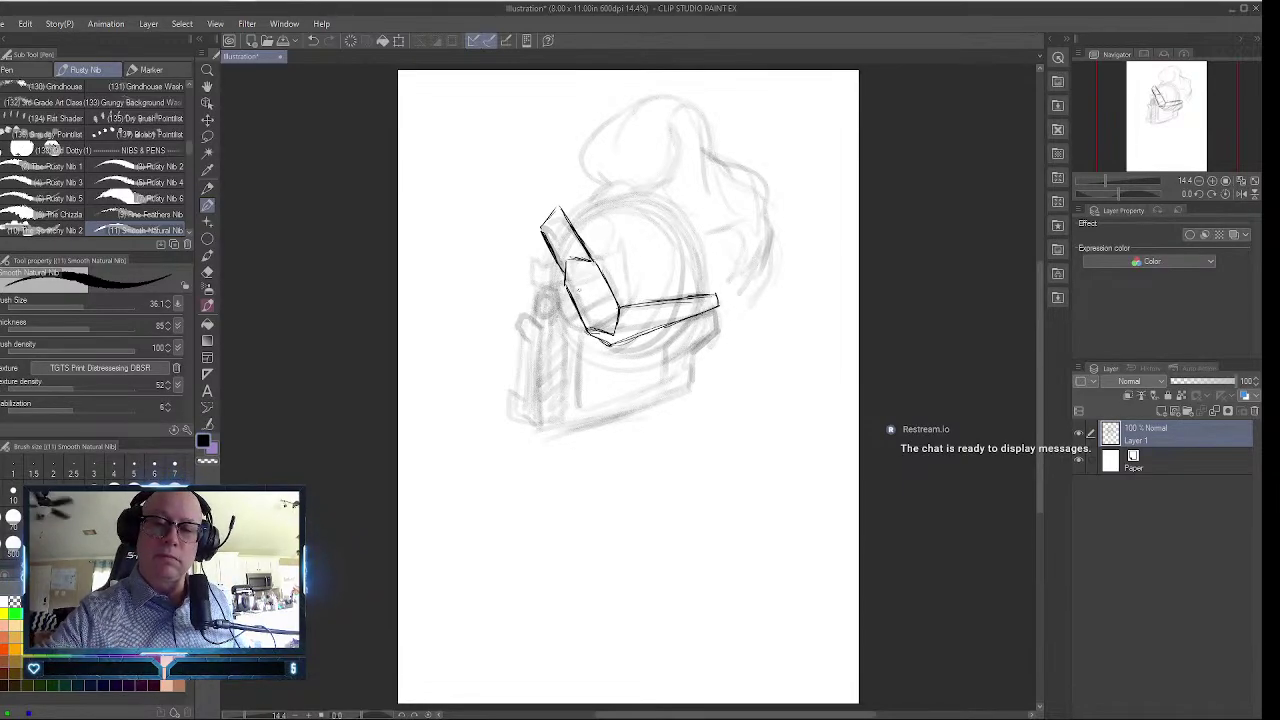
pyautogui.moveTo(574, 278)
pyautogui.mouseDown()
pyautogui.moveTo(578, 296)
pyautogui.moveTo(592, 266)
pyautogui.moveTo(598, 276)
pyautogui.mouseUp()
pyautogui.moveTo(572, 296); pyautogui.dragTo(592, 282)
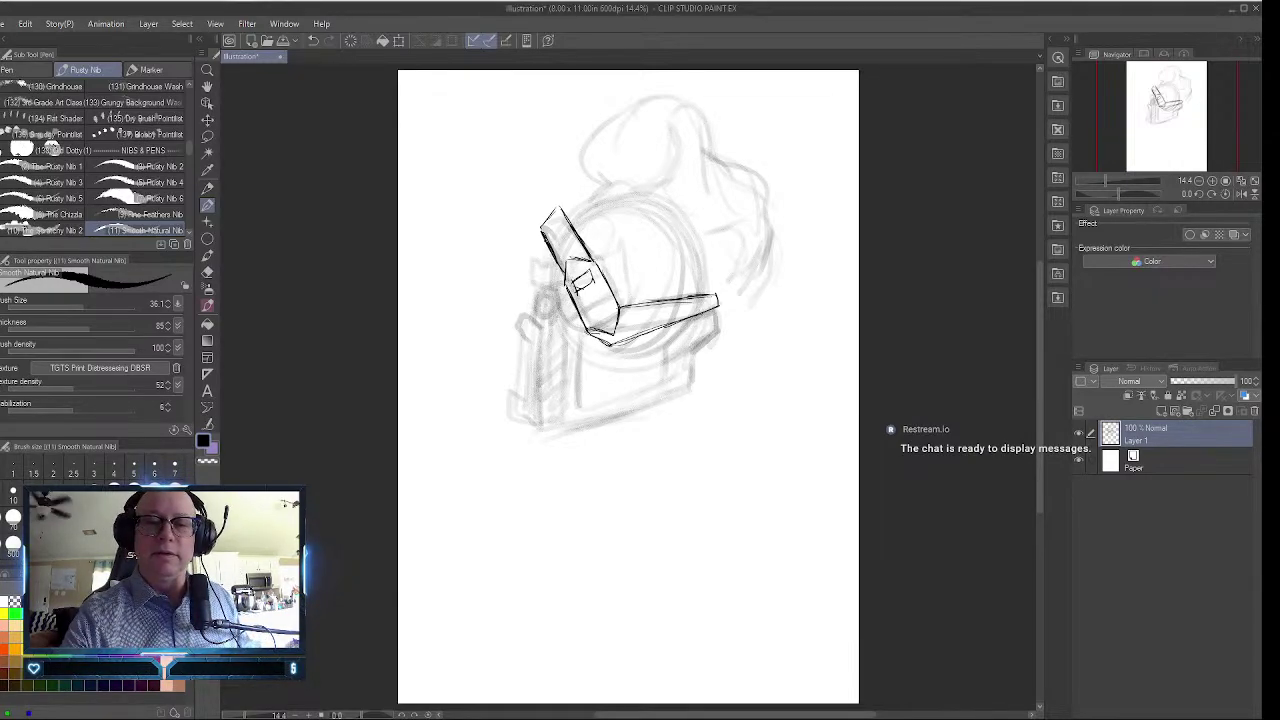
# Ink the front of the face opening, both cheek guards with their inner borders, and the flared neck guard.
pyautogui.moveTo(543, 240)
pyautogui.mouseDown()
pyautogui.moveTo(532, 275)
pyautogui.moveTo(555, 267)
pyautogui.moveTo(530, 285)
pyautogui.moveTo(561, 280)
pyautogui.moveTo(535, 302)
pyautogui.moveTo(542, 324)
pyautogui.moveTo(516, 323)
pyautogui.moveTo(535, 346)
pyautogui.moveTo(530, 388)
pyautogui.moveTo(507, 394)
pyautogui.moveTo(505, 418)
pyautogui.moveTo(540, 425)
pyautogui.mouseUp()
pyautogui.moveTo(544, 330)
pyautogui.mouseDown()
pyautogui.moveTo(547, 420)
pyautogui.moveTo(518, 382)
pyautogui.moveTo(516, 406)
pyautogui.mouseUp()
pyautogui.moveTo(565, 328)
pyautogui.mouseDown()
pyautogui.moveTo(566, 422)
pyautogui.moveTo(663, 383)
pyautogui.moveTo(708, 322)
pyautogui.mouseUp()
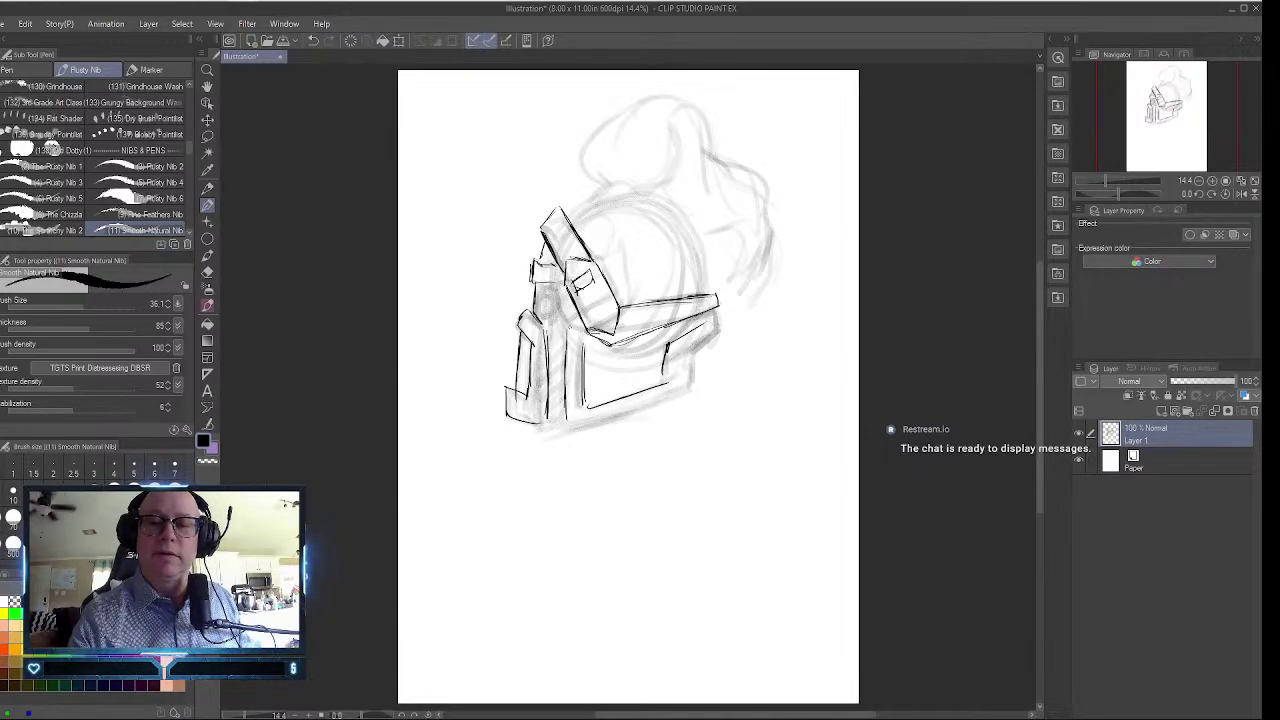
pyautogui.moveTo(574, 318); pyautogui.dragTo(584, 327)
pyautogui.moveTo(562, 378); pyautogui.dragTo(563, 438)
pyautogui.moveTo(664, 400)
pyautogui.mouseDown()
pyautogui.moveTo(576, 428)
pyautogui.moveTo(684, 392)
pyautogui.mouseUp()
pyautogui.moveTo(689, 364)
pyautogui.mouseDown()
pyautogui.moveTo(689, 388)
pyautogui.moveTo(729, 326)
pyautogui.mouseUp()
pyautogui.moveTo(705, 318)
pyautogui.mouseDown()
pyautogui.moveTo(728, 310)
pyautogui.moveTo(714, 314)
pyautogui.mouseUp()
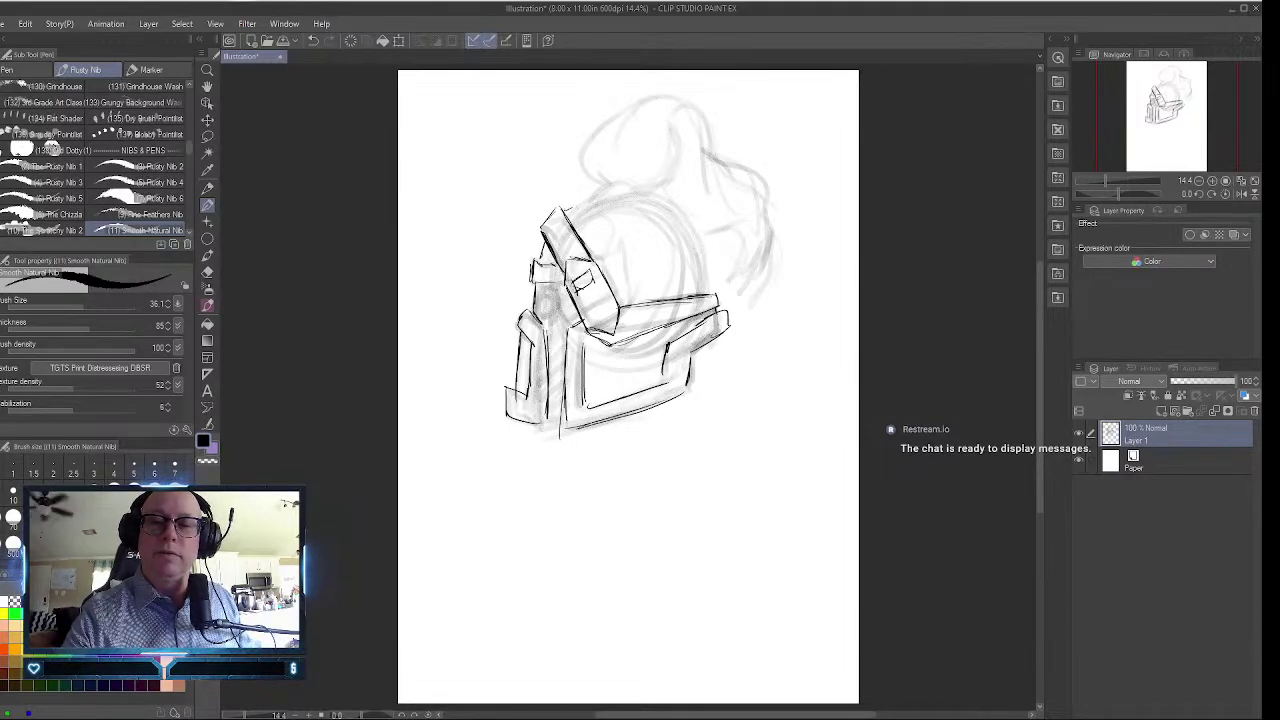
# Ink the dome's outer curve, the round eye in the face opening and the pointed plate behind the brow band.
pyautogui.moveTo(572, 206)
pyautogui.mouseDown()
pyautogui.moveTo(626, 190)
pyautogui.moveTo(688, 211)
pyautogui.moveTo(711, 300)
pyautogui.mouseUp()
pyautogui.moveTo(710, 280)
pyautogui.mouseDown()
pyautogui.moveTo(676, 208)
pyautogui.moveTo(618, 193)
pyautogui.mouseUp()
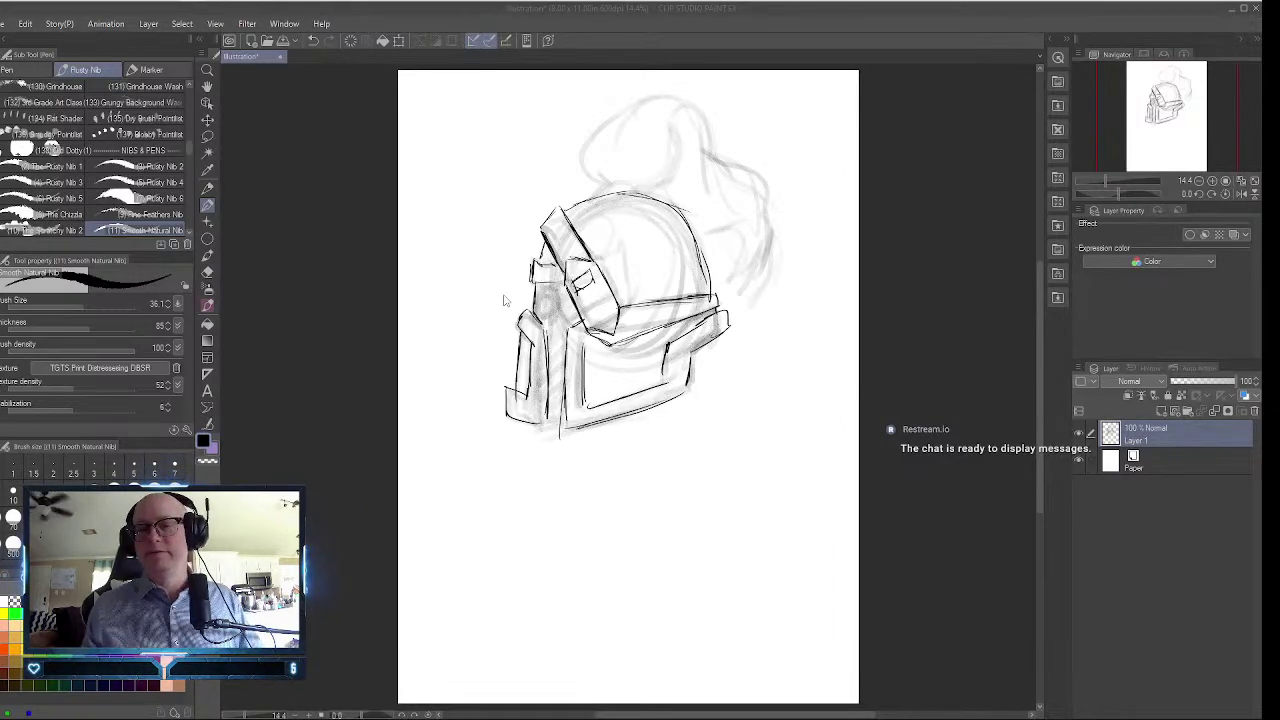
pyautogui.moveTo(541, 302)
pyautogui.mouseDown()
pyautogui.moveTo(546, 293)
pyautogui.moveTo(550, 306)
pyautogui.mouseUp()
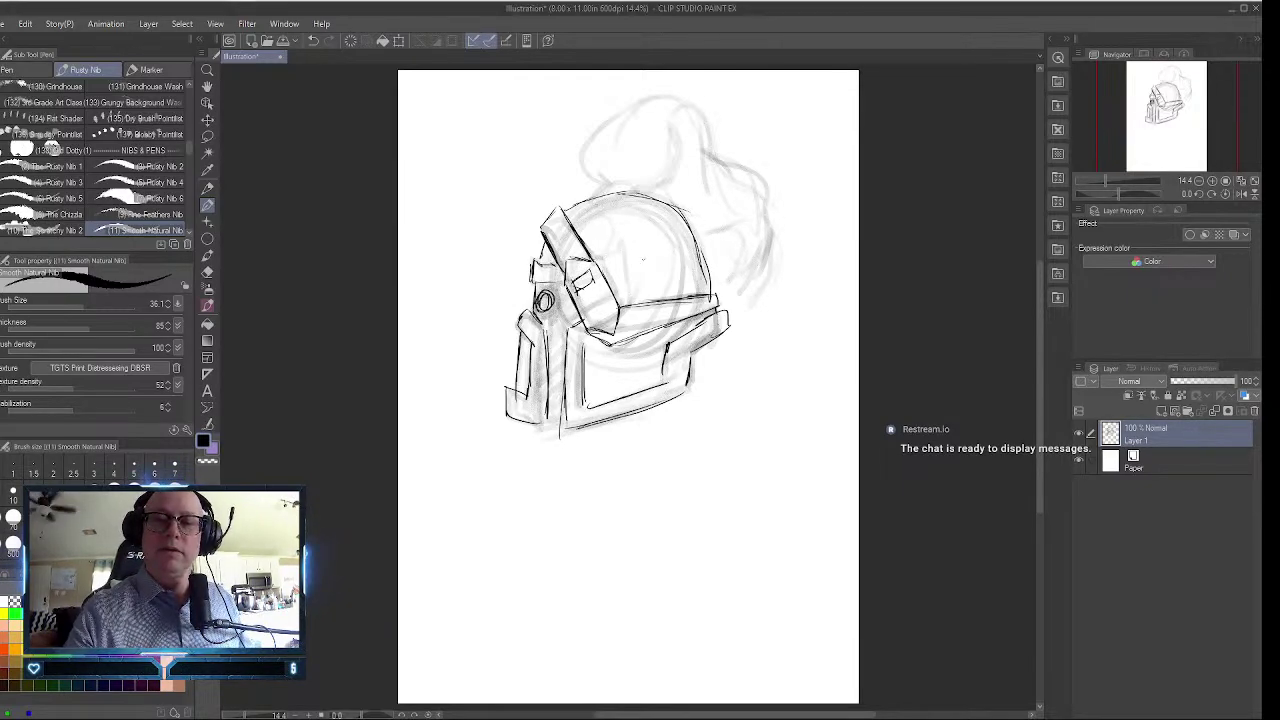
pyautogui.moveTo(597, 258)
pyautogui.mouseDown()
pyautogui.moveTo(624, 246)
pyautogui.moveTo(628, 302)
pyautogui.moveTo(585, 380)
pyautogui.mouseUp()
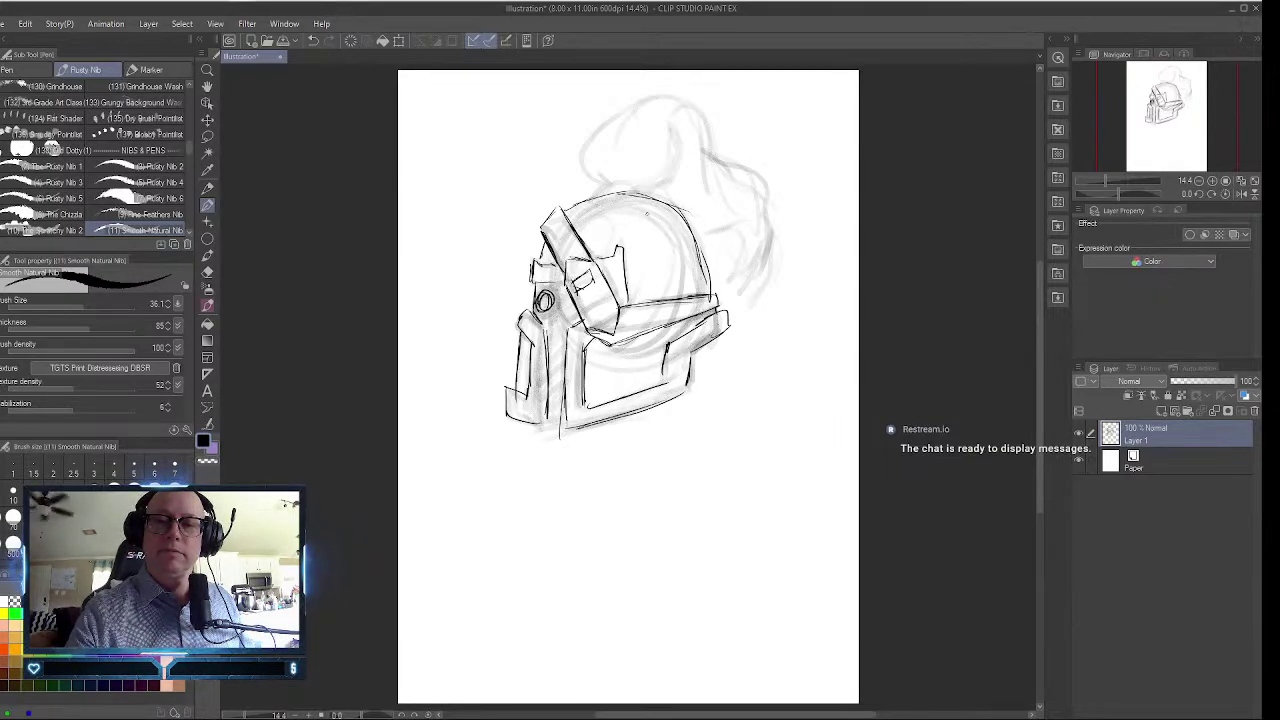
# Ink the plume's rounded lobes, its small base on the dome and the curling tips trailing behind.
pyautogui.moveTo(600, 198)
pyautogui.mouseDown()
pyautogui.moveTo(628, 180)
pyautogui.moveTo(648, 179)
pyautogui.moveTo(650, 193)
pyautogui.moveTo(644, 178)
pyautogui.moveTo(597, 181)
pyautogui.moveTo(629, 117)
pyautogui.moveTo(662, 101)
pyautogui.moveTo(724, 198)
pyautogui.mouseUp()
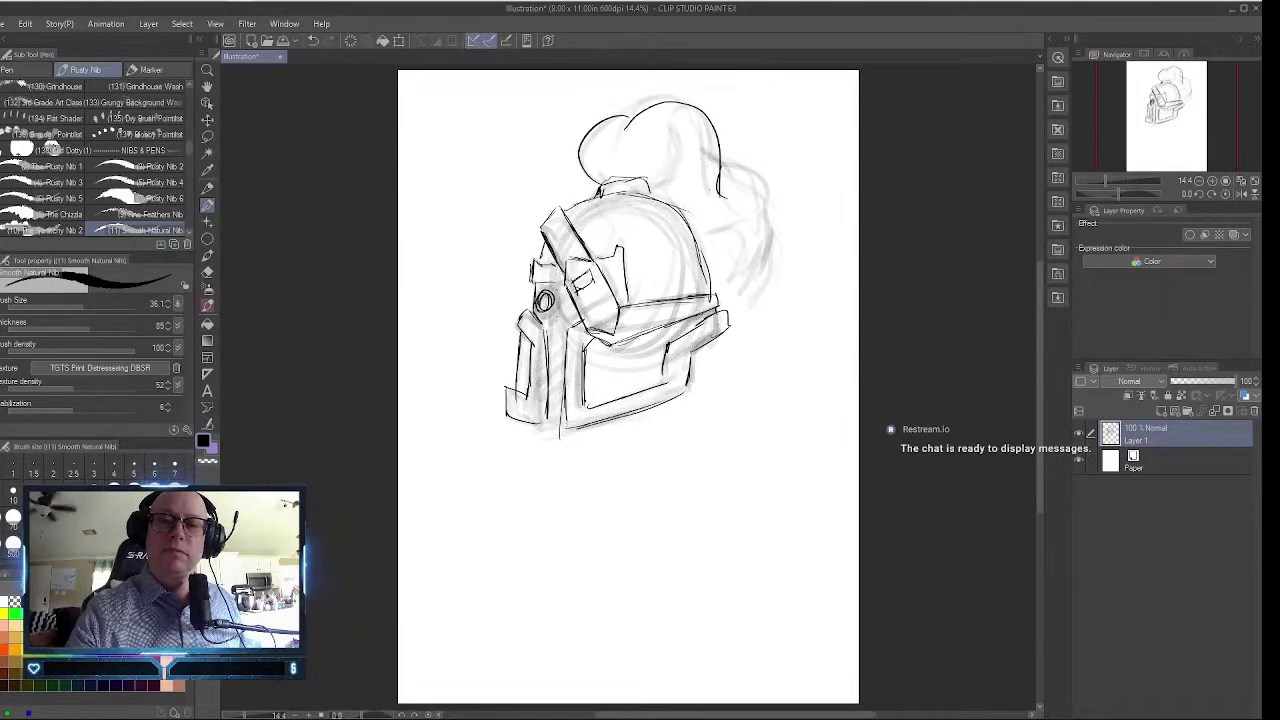
pyautogui.moveTo(706, 240)
pyautogui.mouseDown()
pyautogui.moveTo(737, 205)
pyautogui.moveTo(712, 122)
pyautogui.moveTo(764, 240)
pyautogui.moveTo(719, 234)
pyautogui.mouseUp()
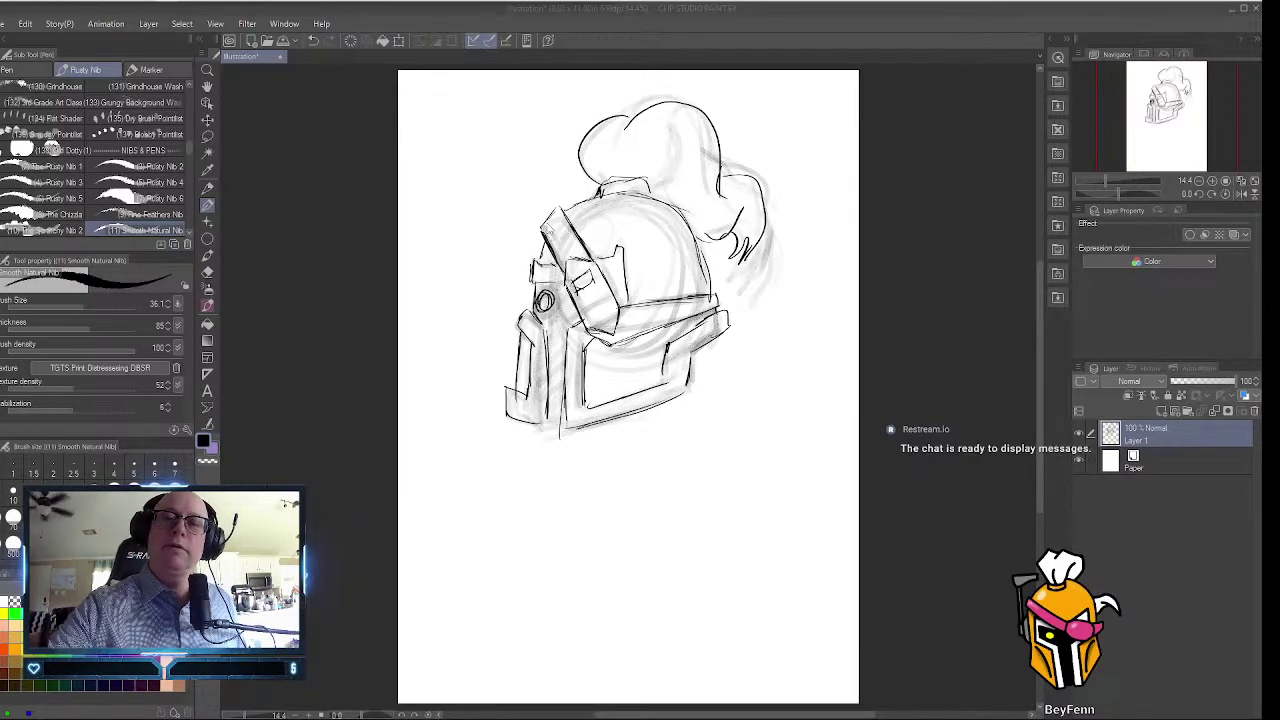
# Ink inner detail lines on the brow plate, rear band and side cheek guard, plus a small damage mark on the upper dome.
pyautogui.moveTo(551, 229); pyautogui.dragTo(571, 243)
pyautogui.moveTo(561, 221); pyautogui.dragTo(575, 248)
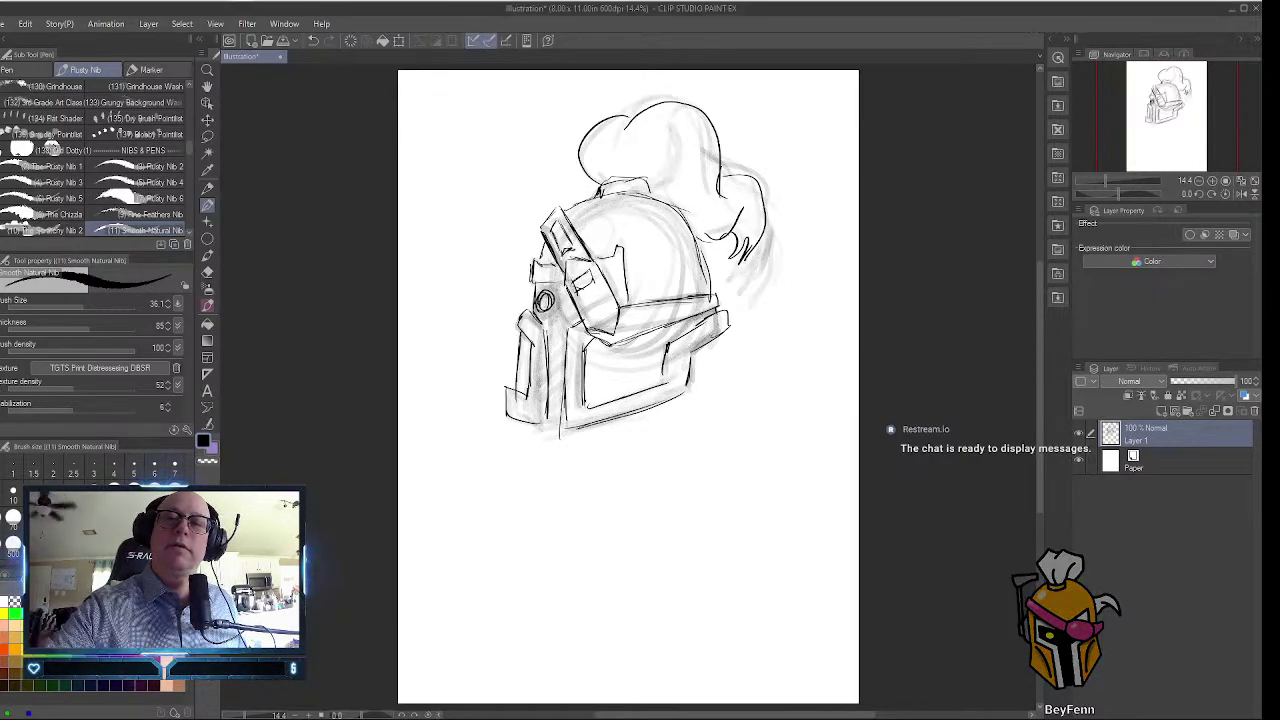
pyautogui.moveTo(628, 313)
pyautogui.mouseDown()
pyautogui.moveTo(626, 328)
pyautogui.moveTo(698, 308)
pyautogui.mouseUp()
pyautogui.moveTo(664, 319); pyautogui.dragTo(704, 301)
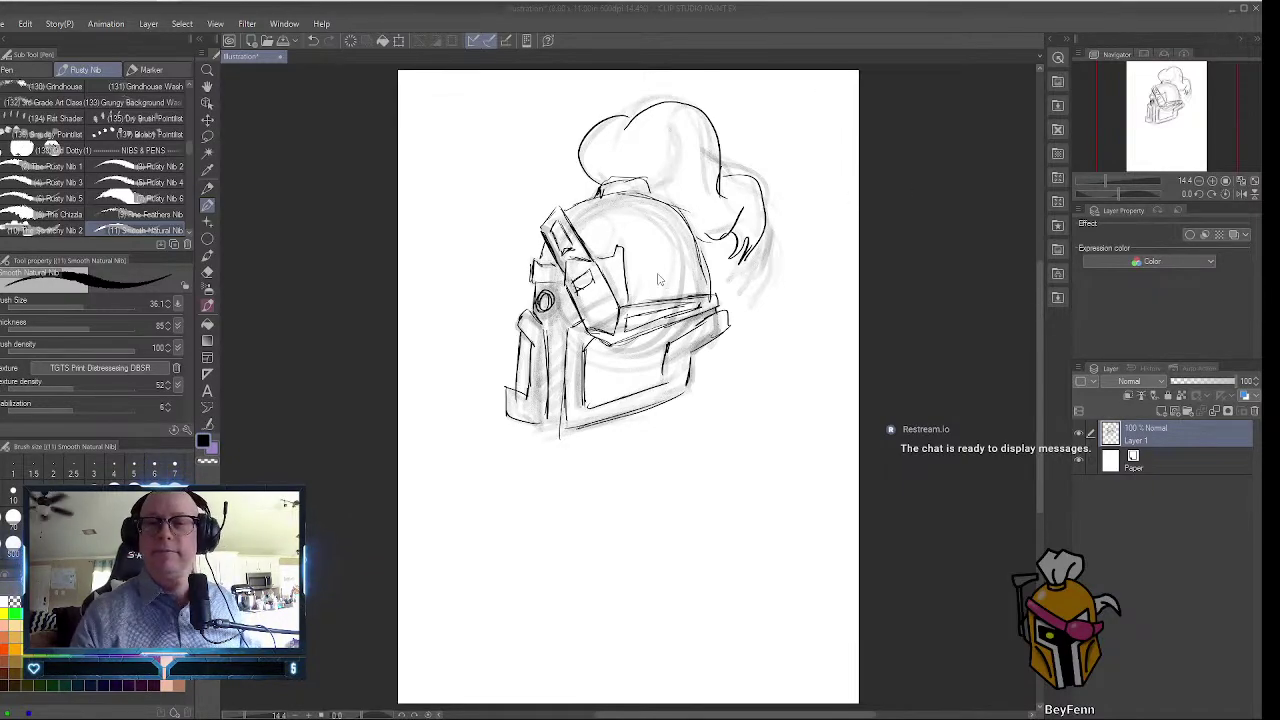
pyautogui.moveTo(632, 344); pyautogui.dragTo(593, 391)
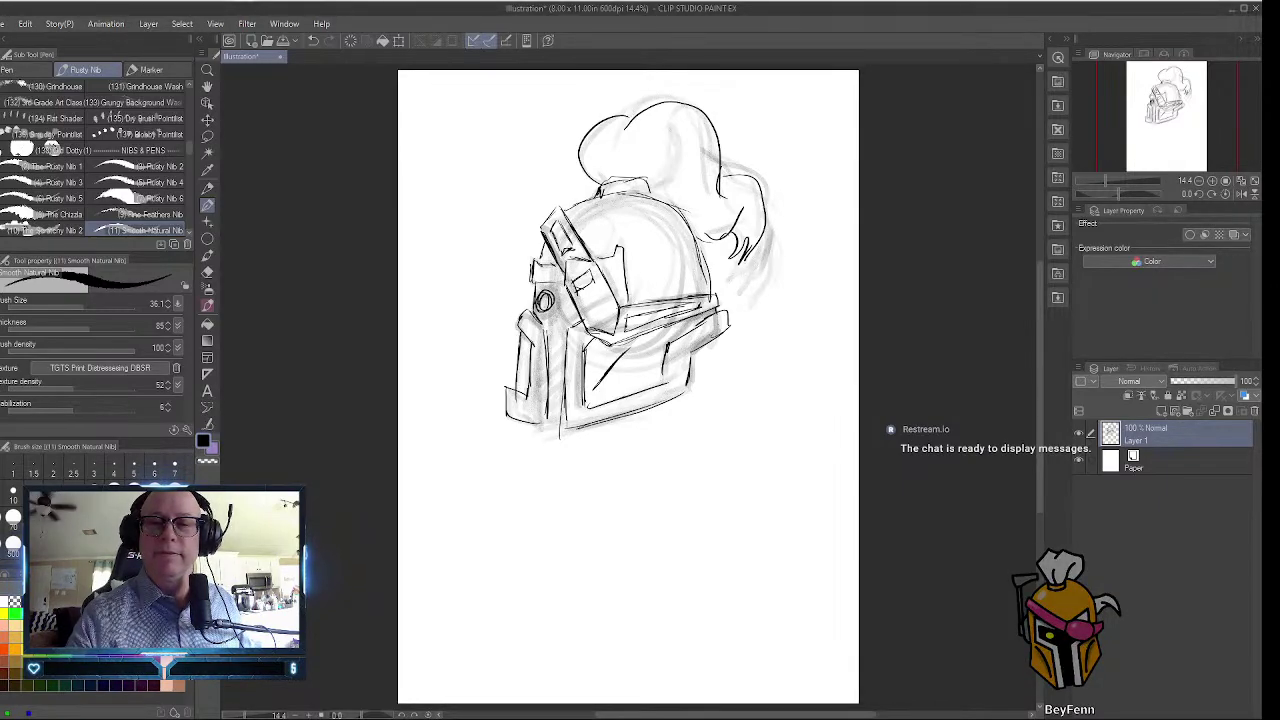
pyautogui.moveTo(626, 212); pyautogui.dragTo(632, 230)
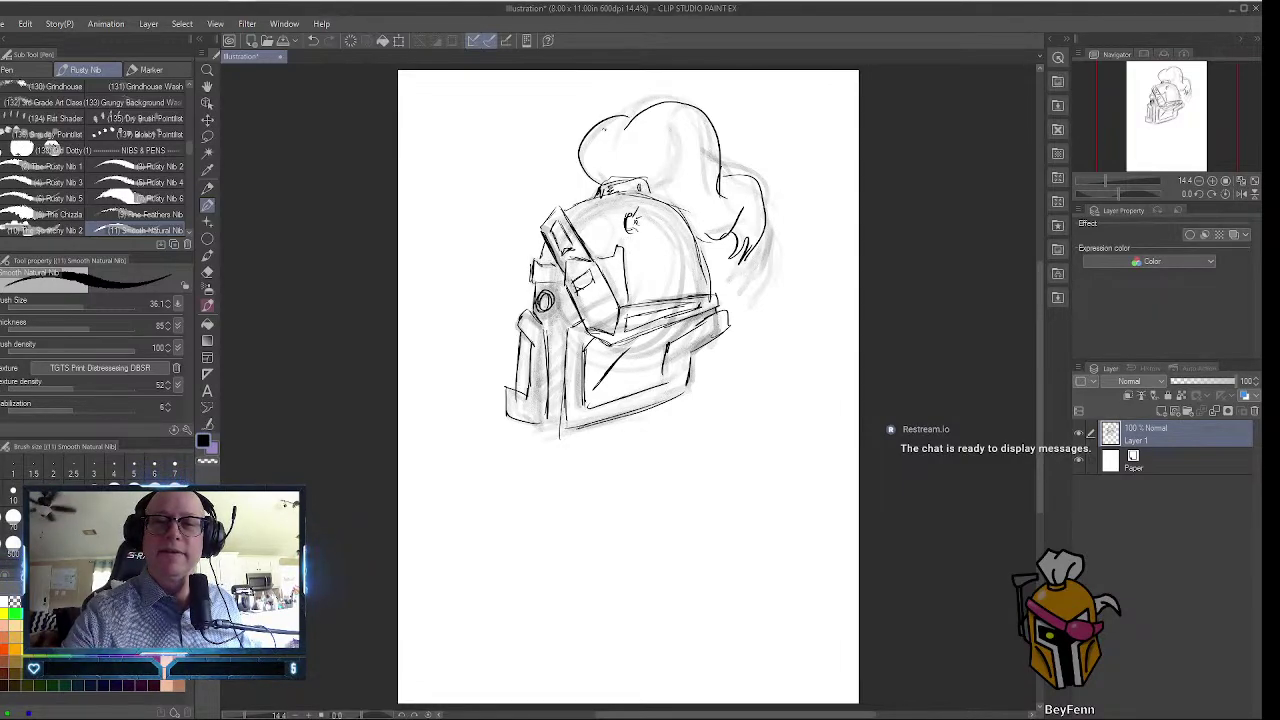
# Add fold lines inside the plume and hatch the shadow in the face opening around the eye and down between the cheek guards.
pyautogui.moveTo(600, 130)
pyautogui.mouseDown()
pyautogui.moveTo(606, 166)
pyautogui.moveTo(682, 134)
pyautogui.mouseUp()
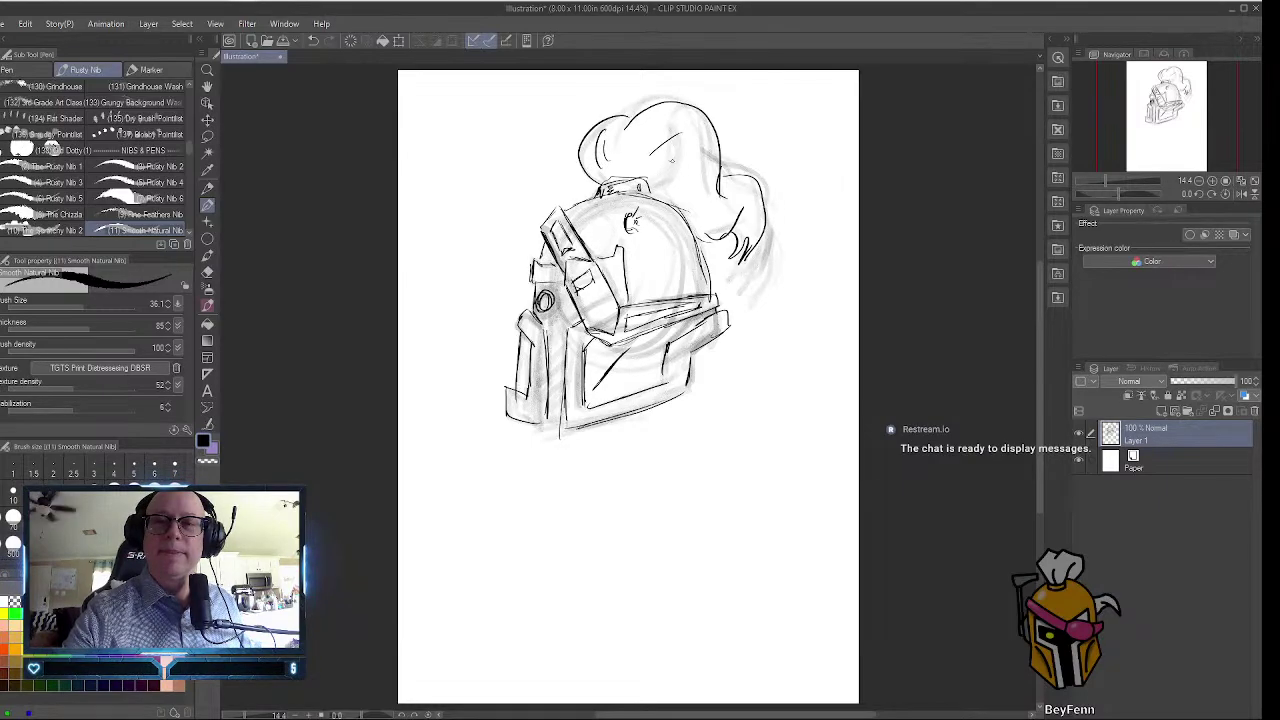
pyautogui.moveTo(698, 204); pyautogui.dragTo(697, 154)
pyautogui.moveTo(730, 210); pyautogui.dragTo(740, 222)
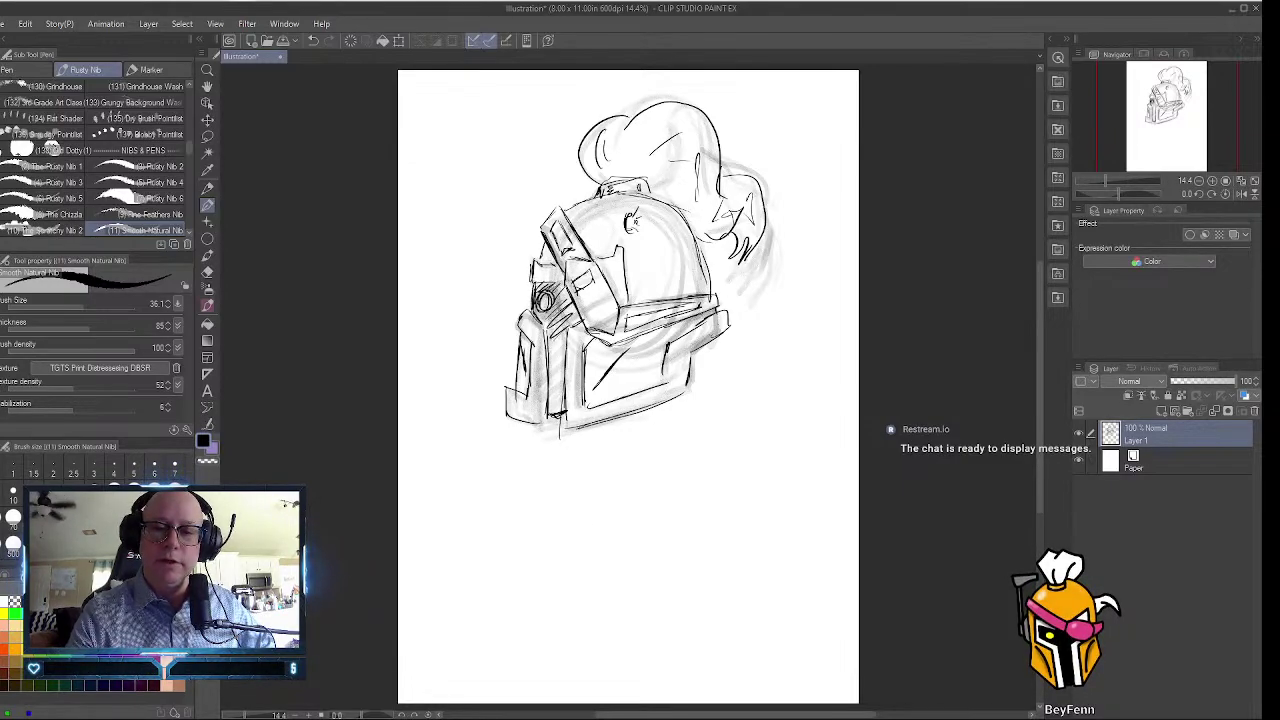
pyautogui.moveTo(560, 300); pyautogui.dragTo(548, 425)
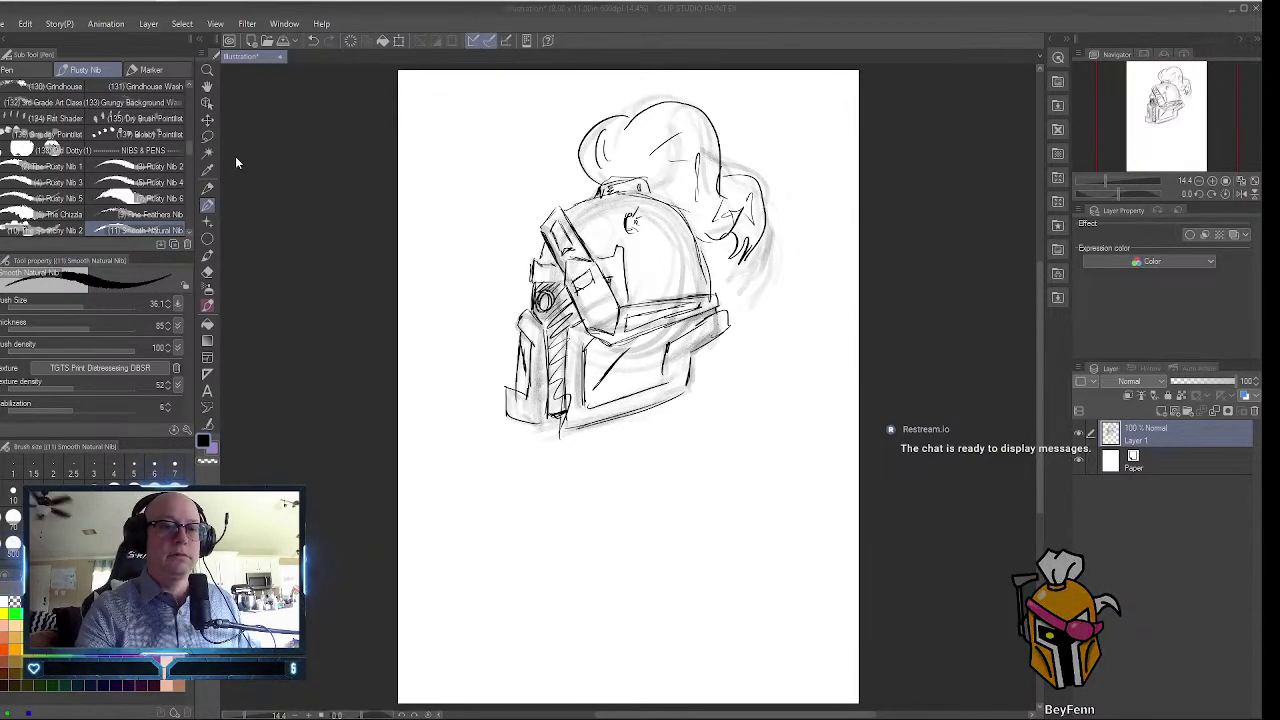
# Reinforce the lower corner of the front cheek guard and add a jagged damage line and contour strokes on the dome.
pyautogui.click(205, 206)
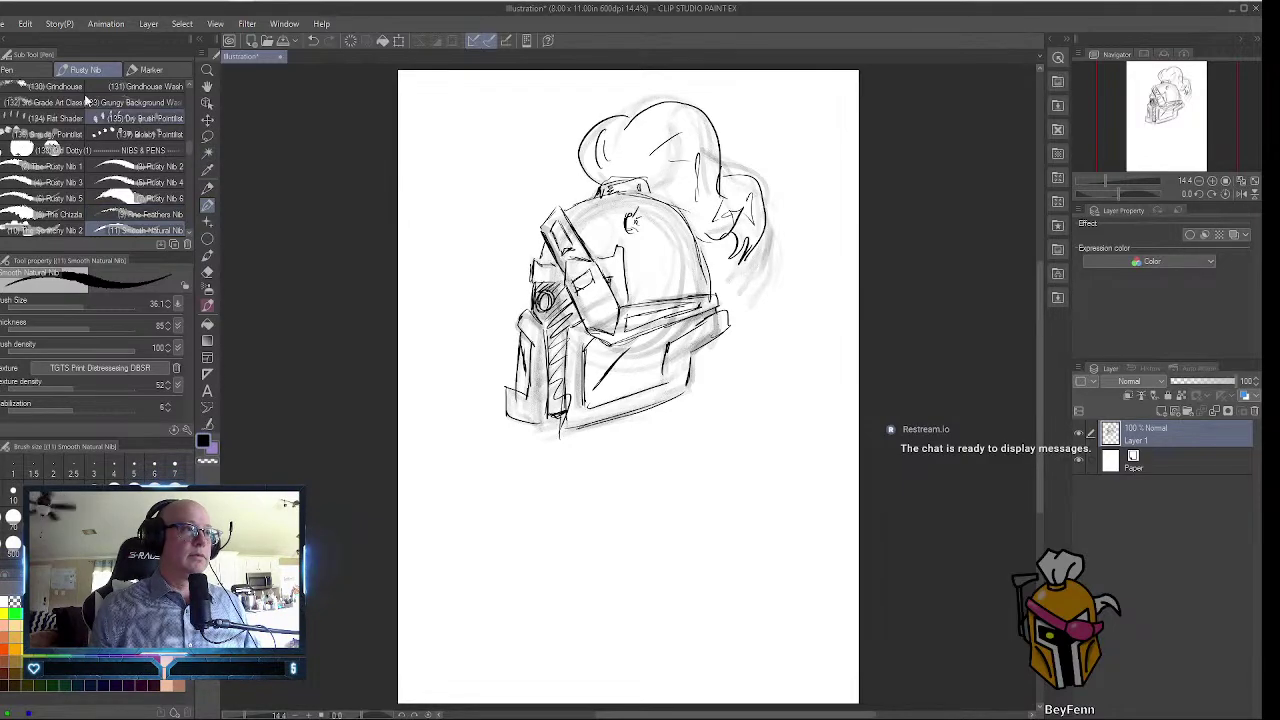
pyautogui.moveTo(140, 4)
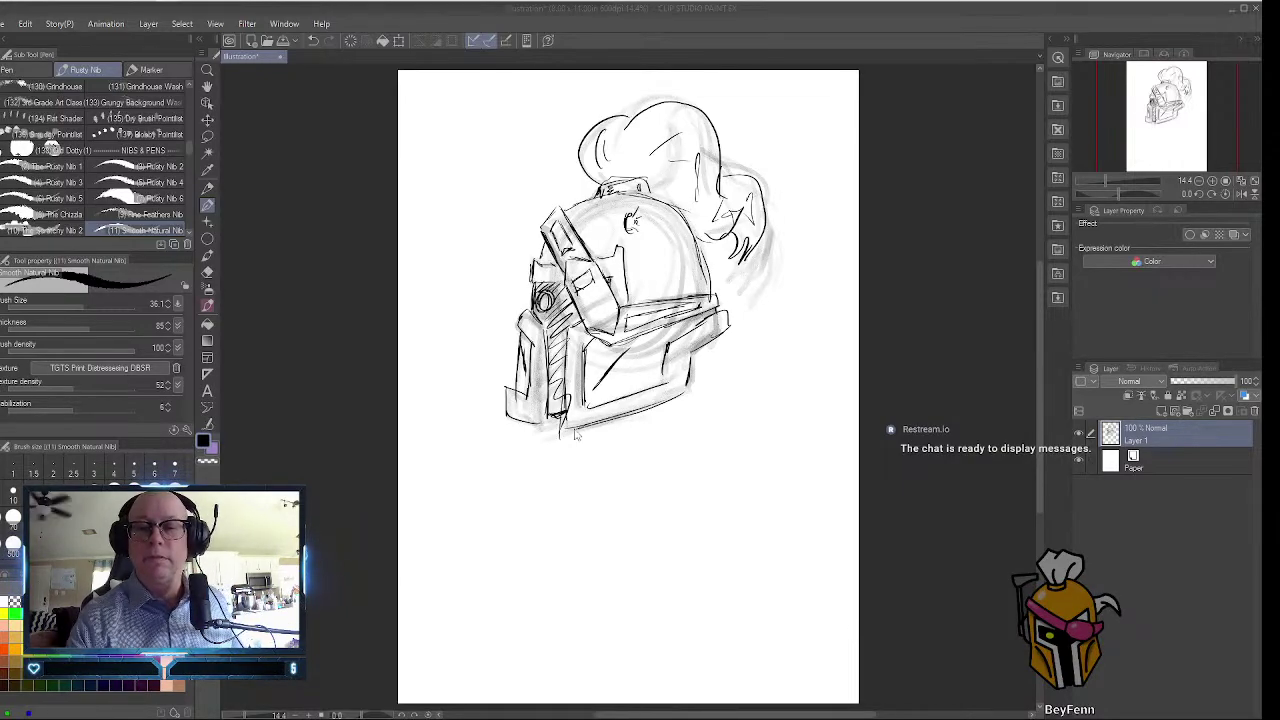
pyautogui.moveTo(549, 413)
pyautogui.mouseDown()
pyautogui.moveTo(547, 428)
pyautogui.moveTo(514, 426)
pyautogui.moveTo(500, 395)
pyautogui.moveTo(501, 410)
pyautogui.mouseUp()
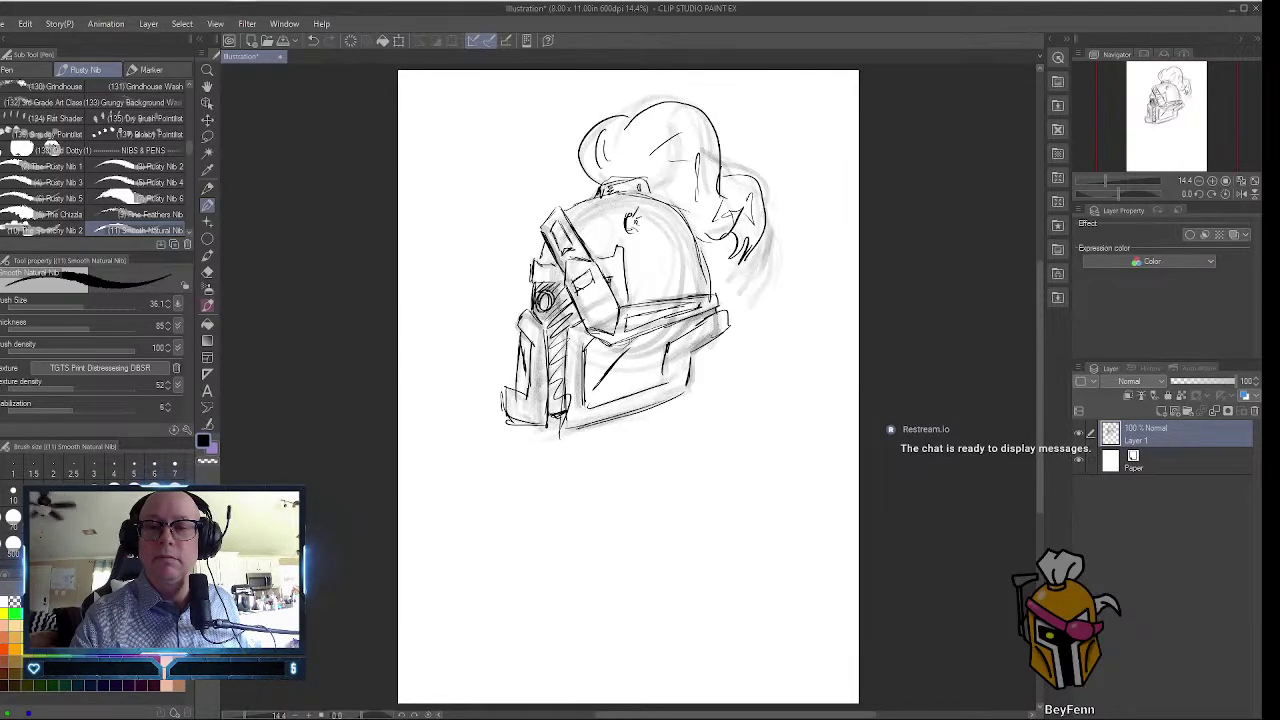
pyautogui.moveTo(667, 221)
pyautogui.mouseDown()
pyautogui.moveTo(673, 233)
pyautogui.moveTo(644, 203)
pyautogui.moveTo(597, 206)
pyautogui.moveTo(611, 207)
pyautogui.mouseUp()
pyautogui.moveTo(680, 248); pyautogui.dragTo(687, 275)
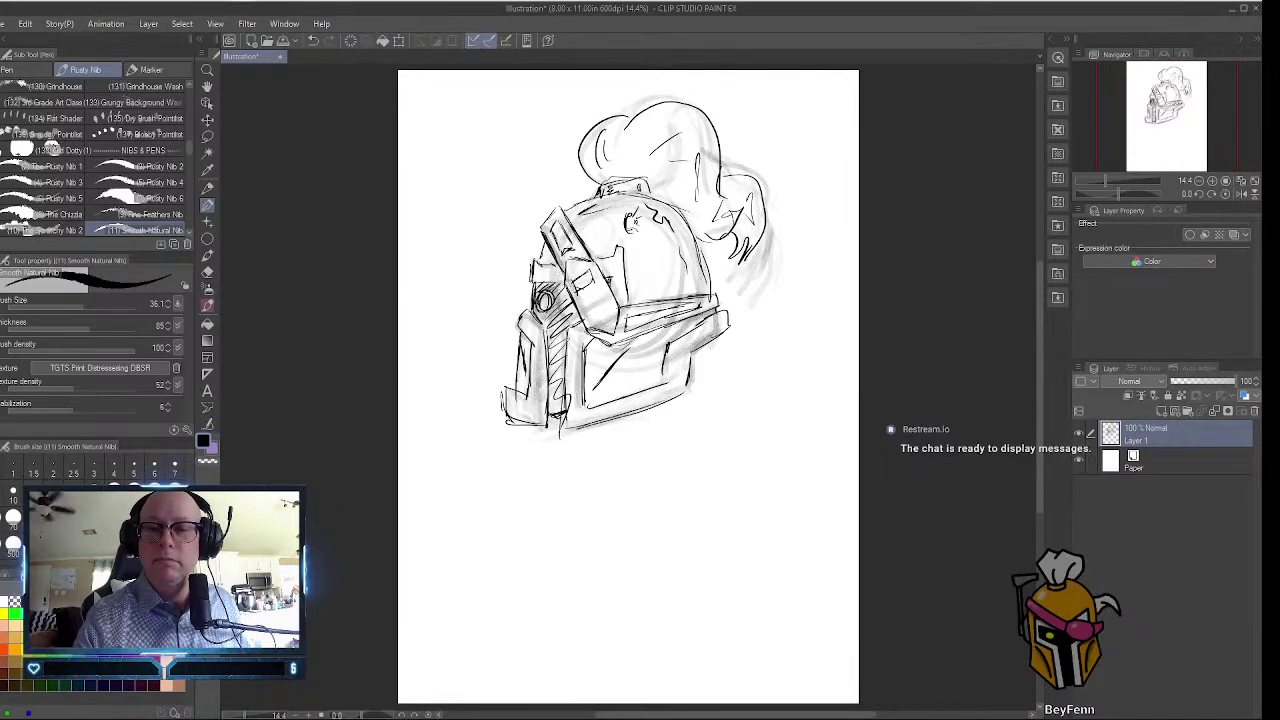
# With the Round watercolor brush at size 5, rough in a light circle below the helmet for a second, smaller one.
pyautogui.click(208, 221)
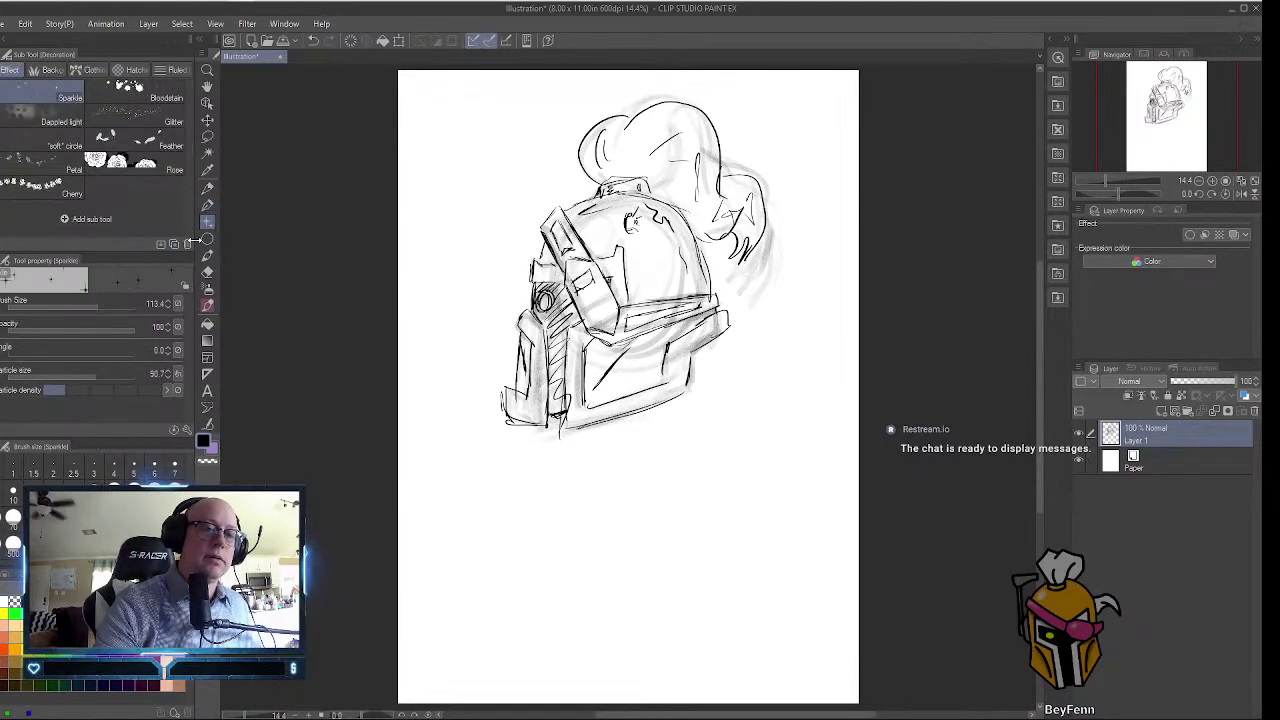
pyautogui.click(208, 255)
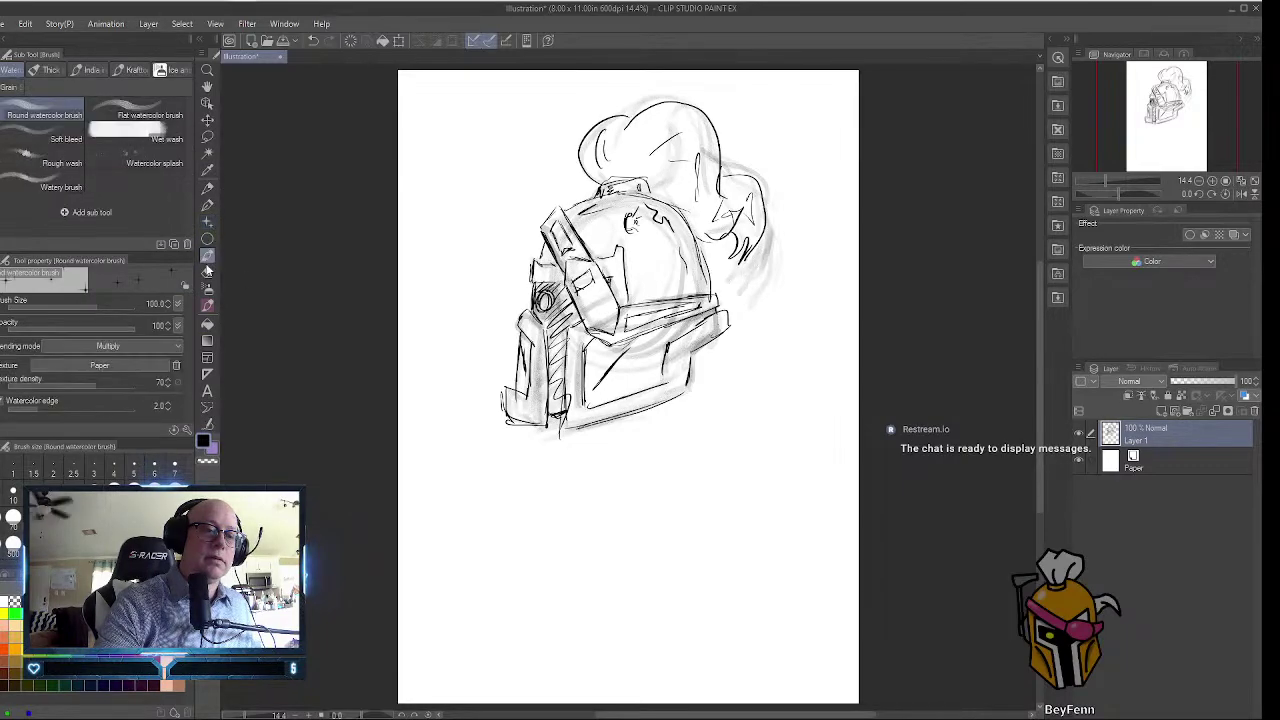
pyautogui.click(87, 304)
pyautogui.click(133, 468)
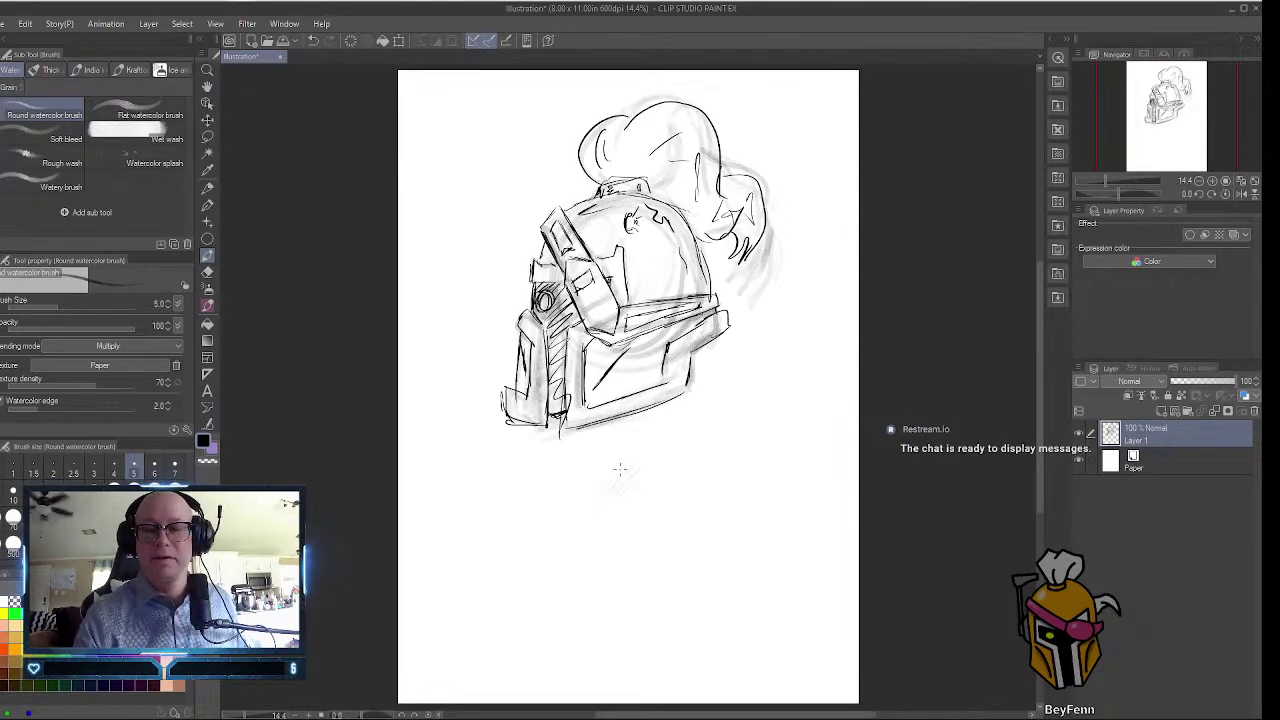
pyautogui.moveTo(619, 469); pyautogui.dragTo(643, 471)
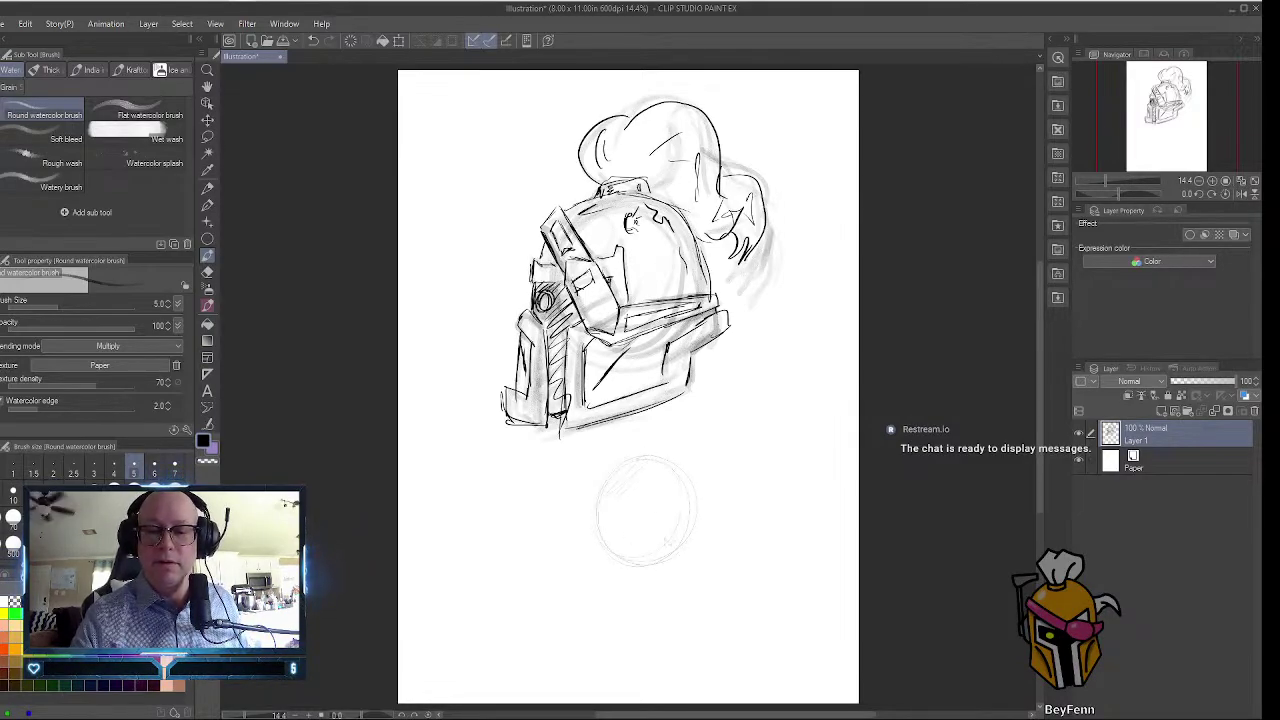
pyautogui.moveTo(676, 472)
pyautogui.mouseDown()
pyautogui.moveTo(691, 477)
pyautogui.moveTo(602, 536)
pyautogui.mouseUp()
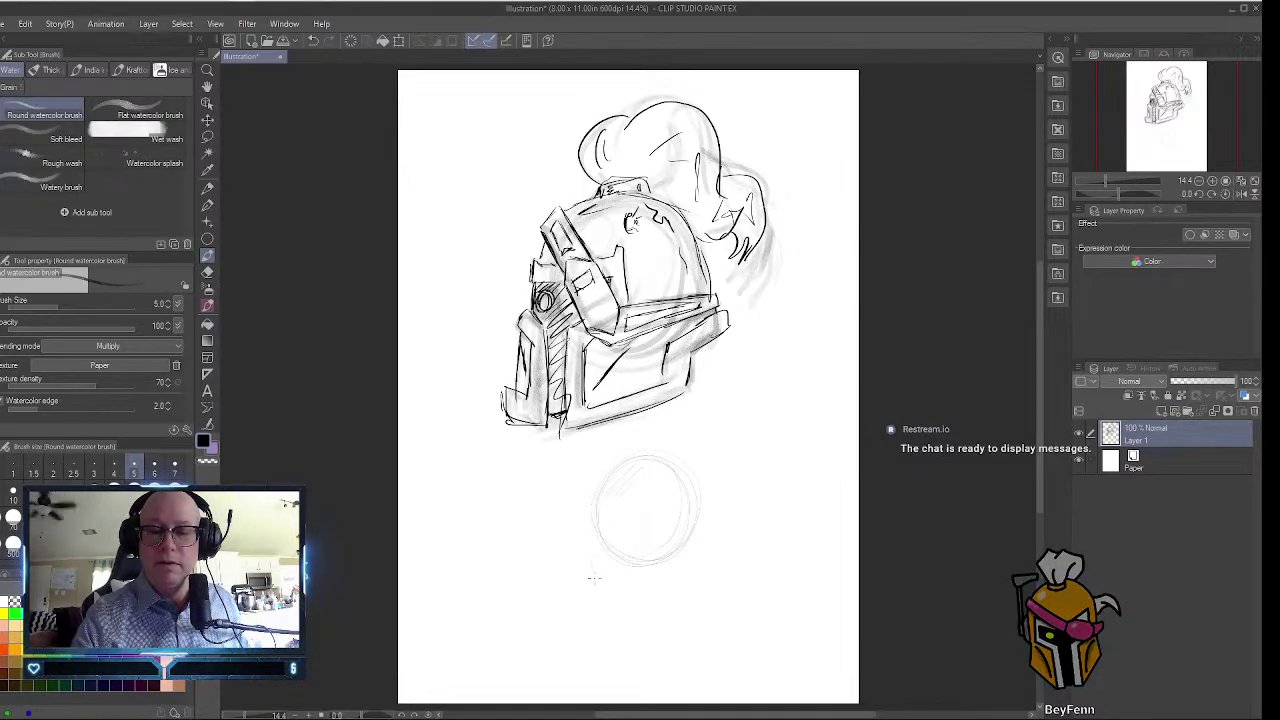
# Sketch the small helmet's face edge, visor lines, jaw and neck line, with a long plume sweeping back from its crown.
pyautogui.moveTo(603, 601); pyautogui.dragTo(672, 554)
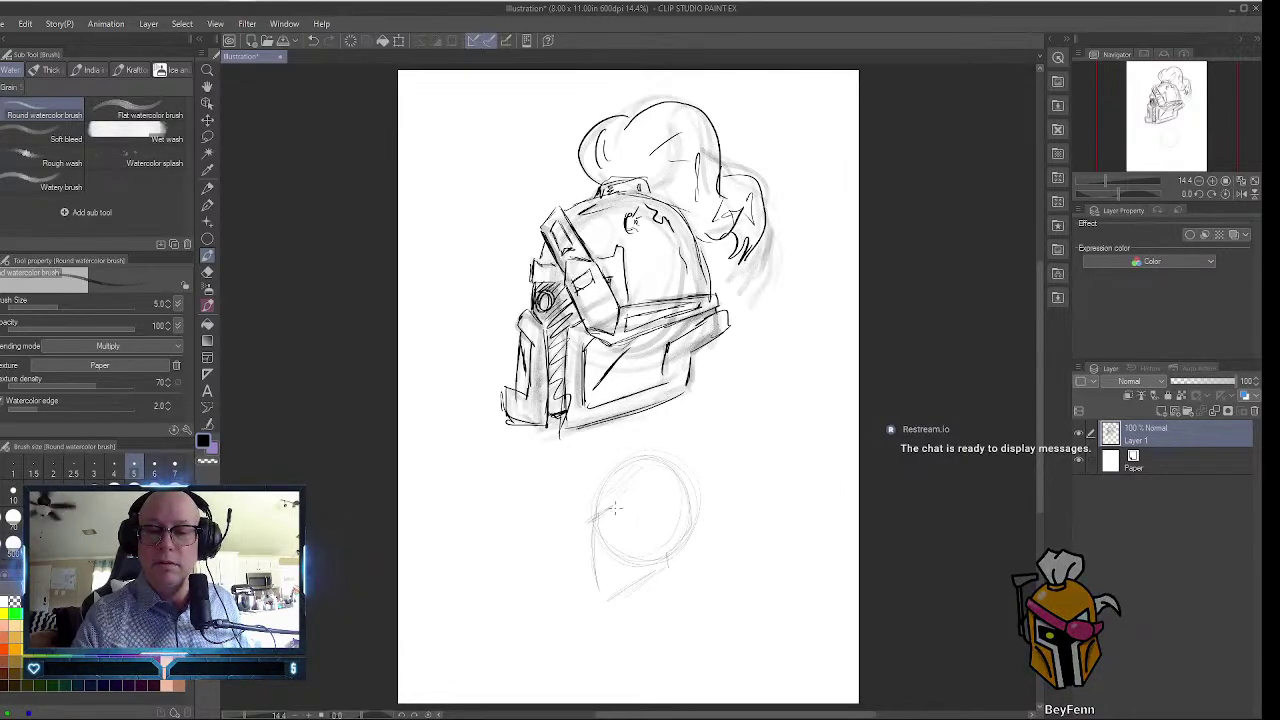
pyautogui.moveTo(621, 517); pyautogui.dragTo(592, 556)
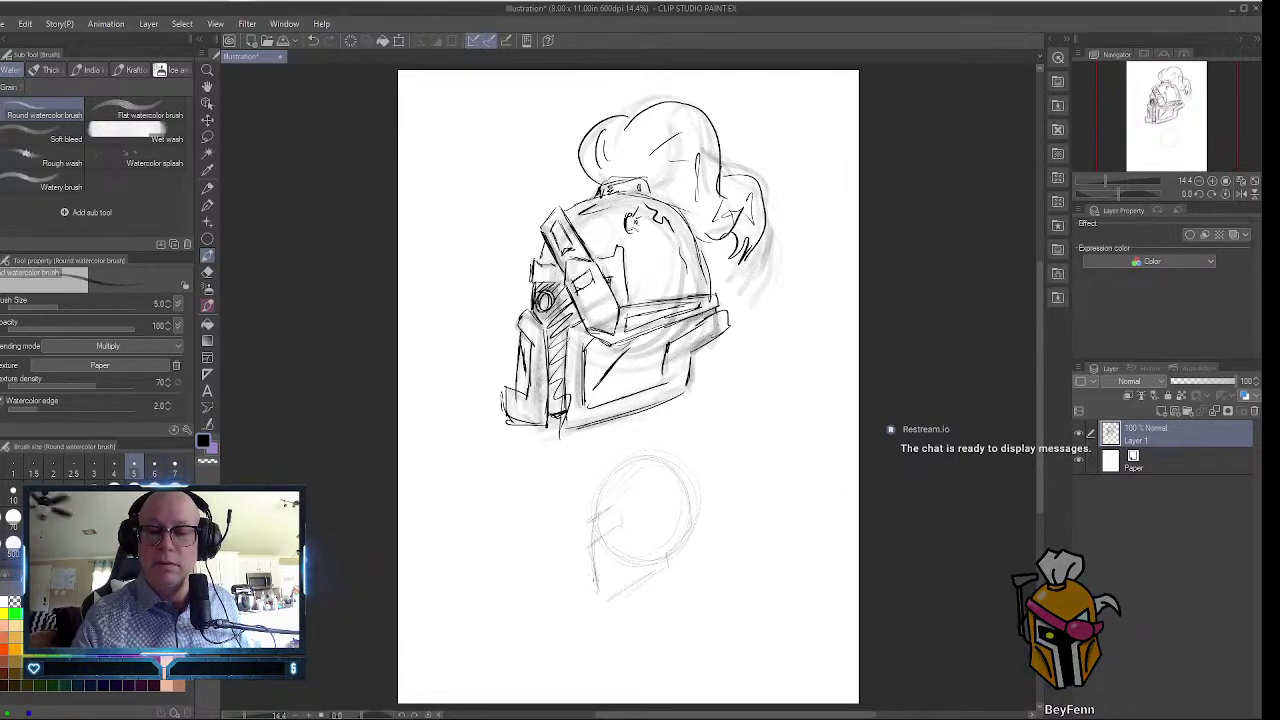
pyautogui.moveTo(604, 600); pyautogui.dragTo(674, 566)
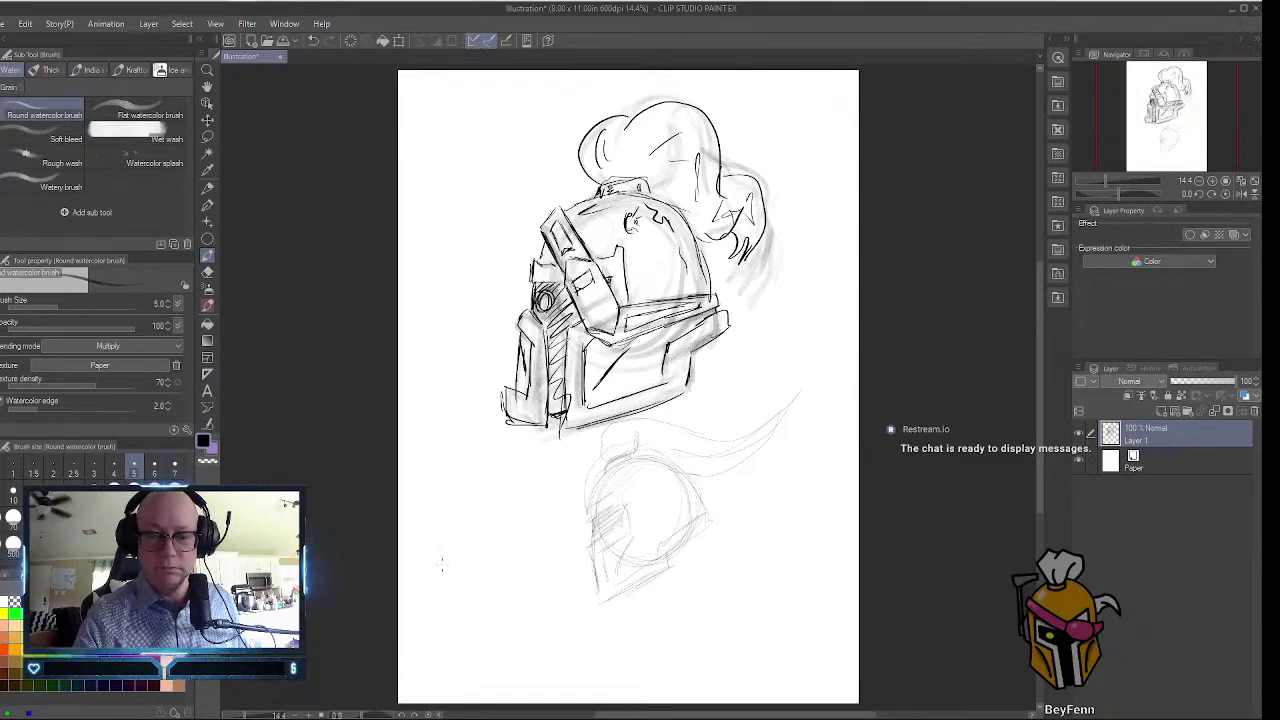
# Sketch slanted outlined block letters beginning with MAN beside the small helmet.
pyautogui.moveTo(440, 561); pyautogui.dragTo(438, 520)
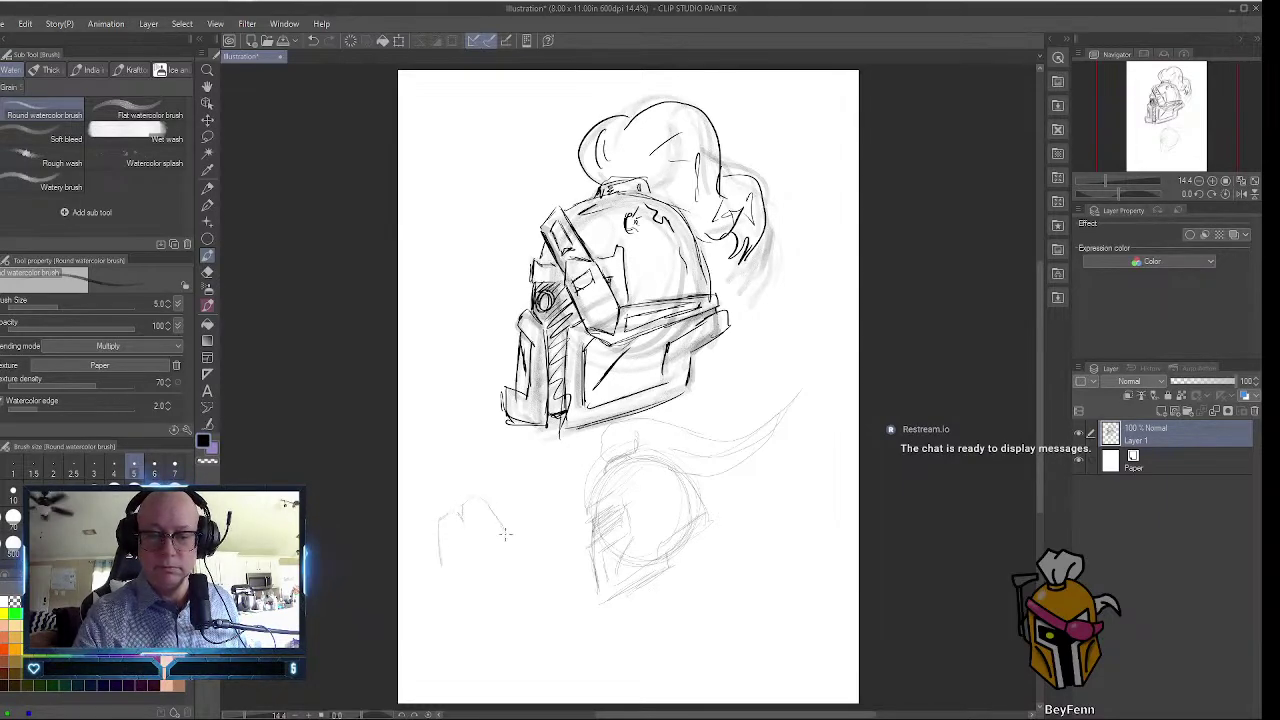
pyautogui.moveTo(475, 531); pyautogui.dragTo(462, 542)
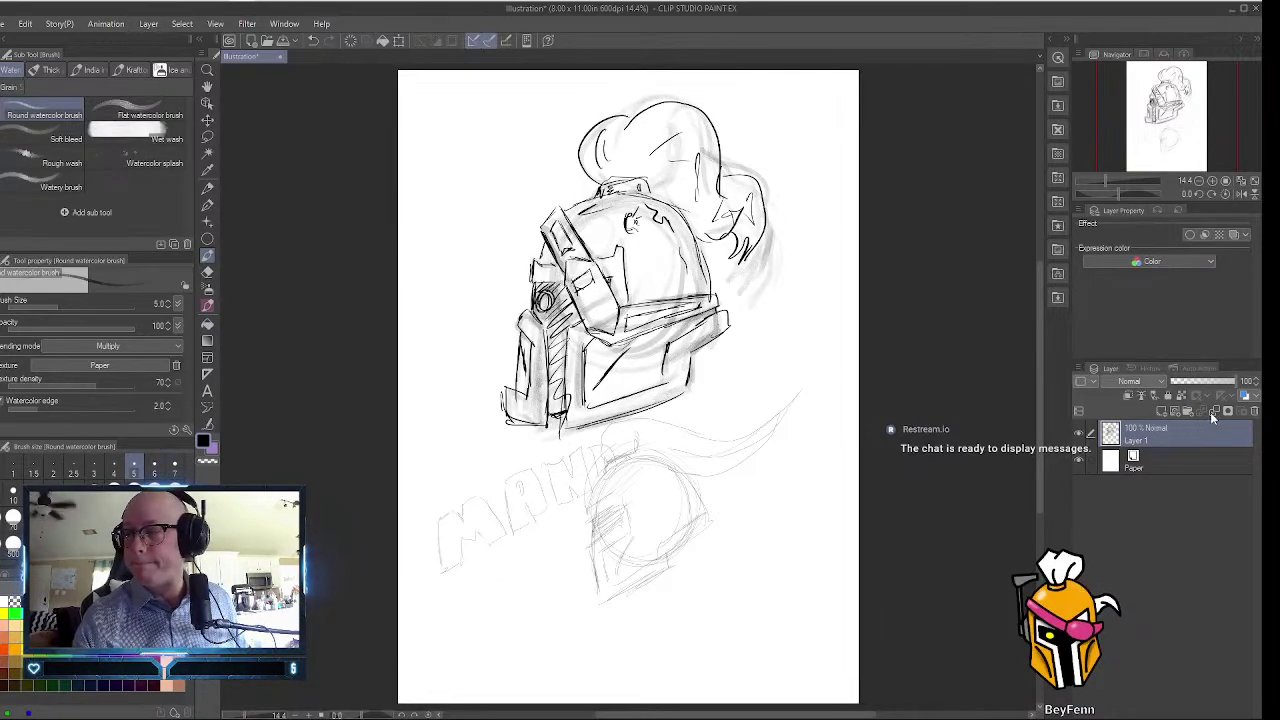
# Hide Layer 1, add two new raster layers above it and make Layer 2 active.
pyautogui.click(1080, 434)
pyautogui.click(1162, 412)
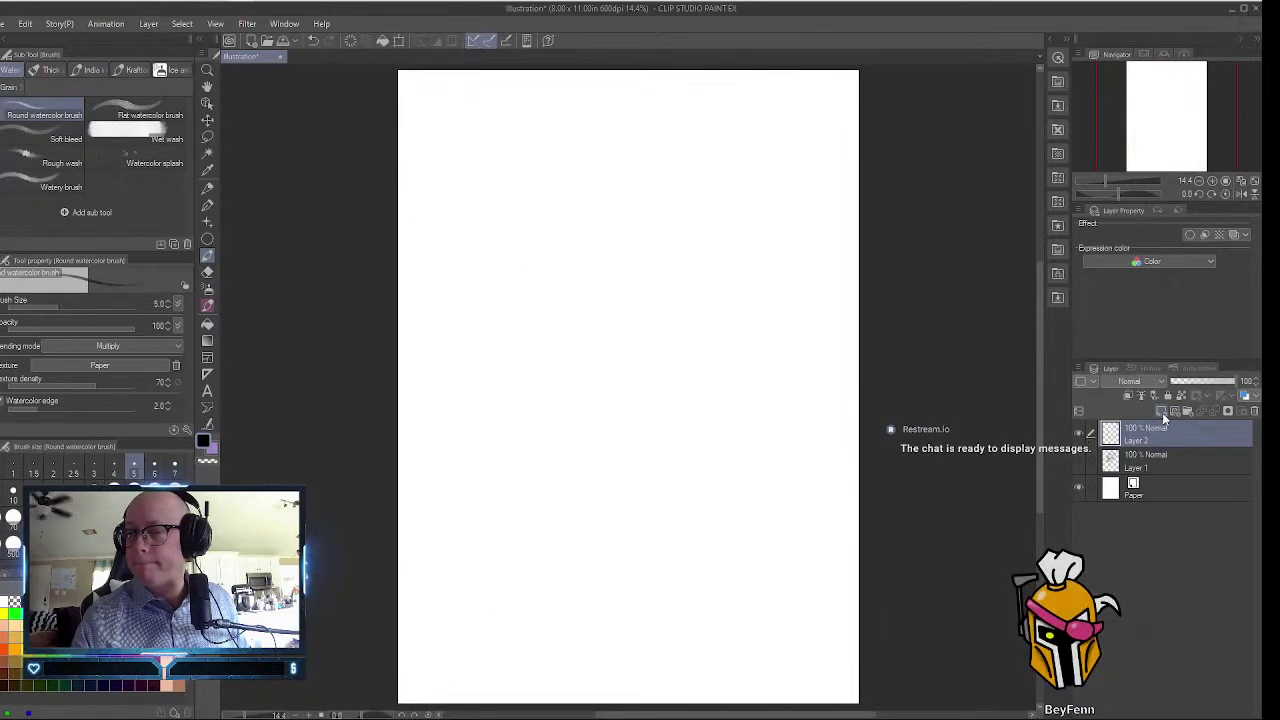
pyautogui.click(1162, 412)
pyautogui.click(1138, 466)
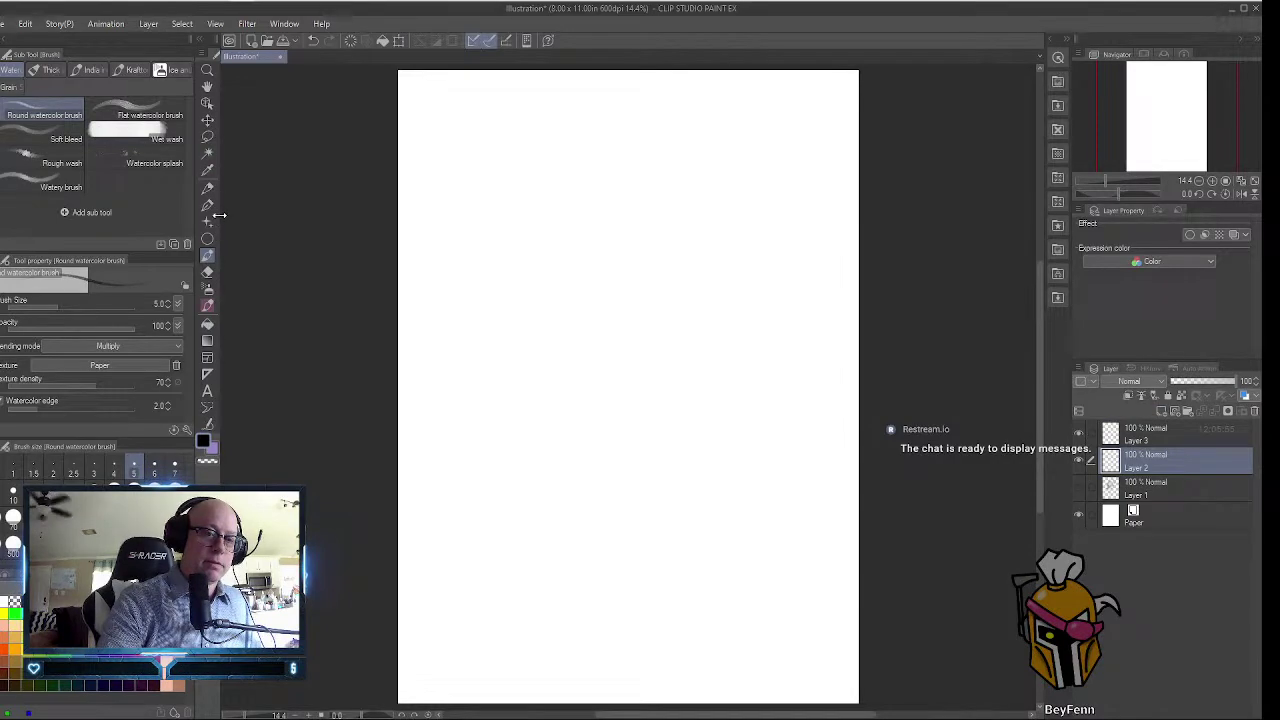
# Rough in a large slanted oval on the upper half of Layer 2 with the Pencil at size 201.8.
pyautogui.click(207, 187)
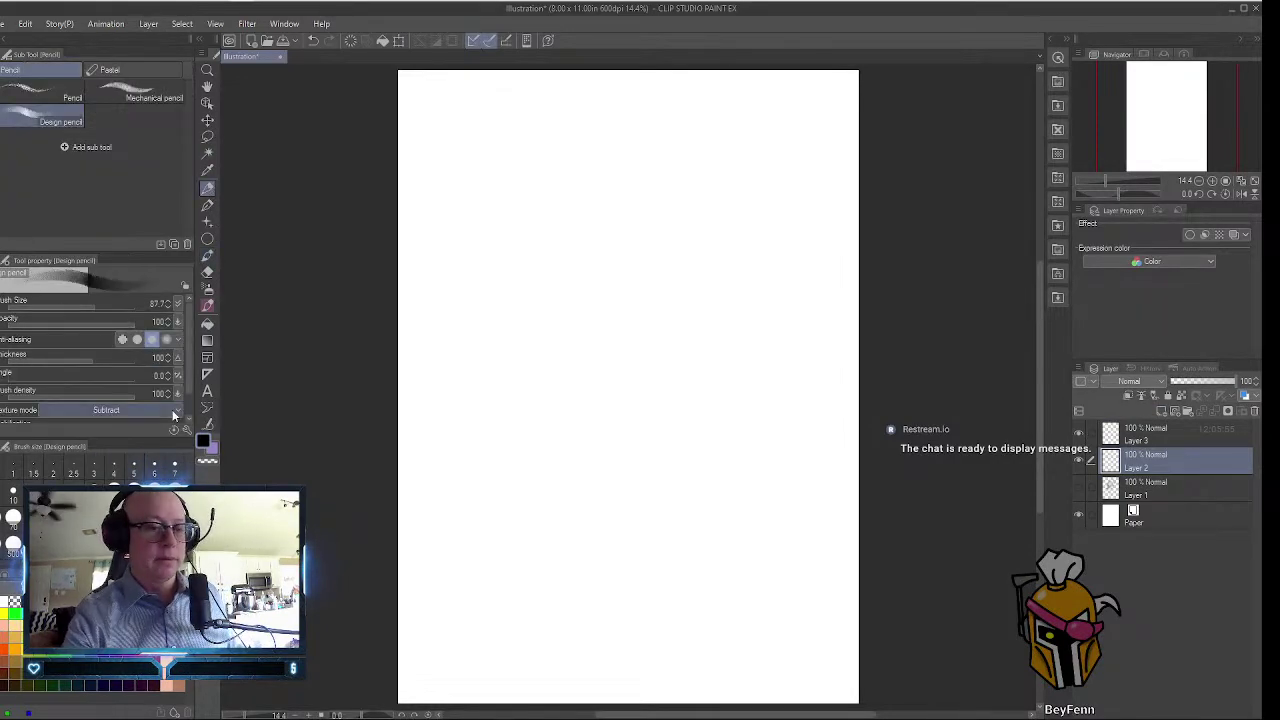
pyautogui.press('x')
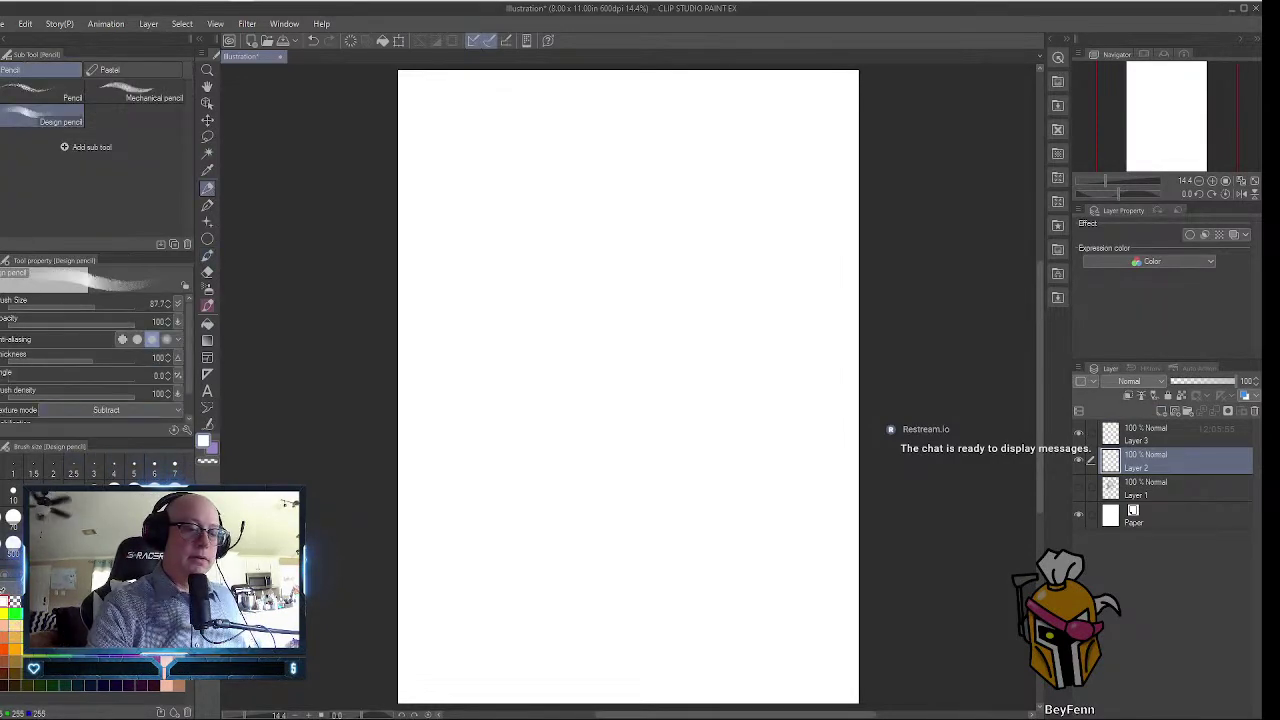
pyautogui.press('x')
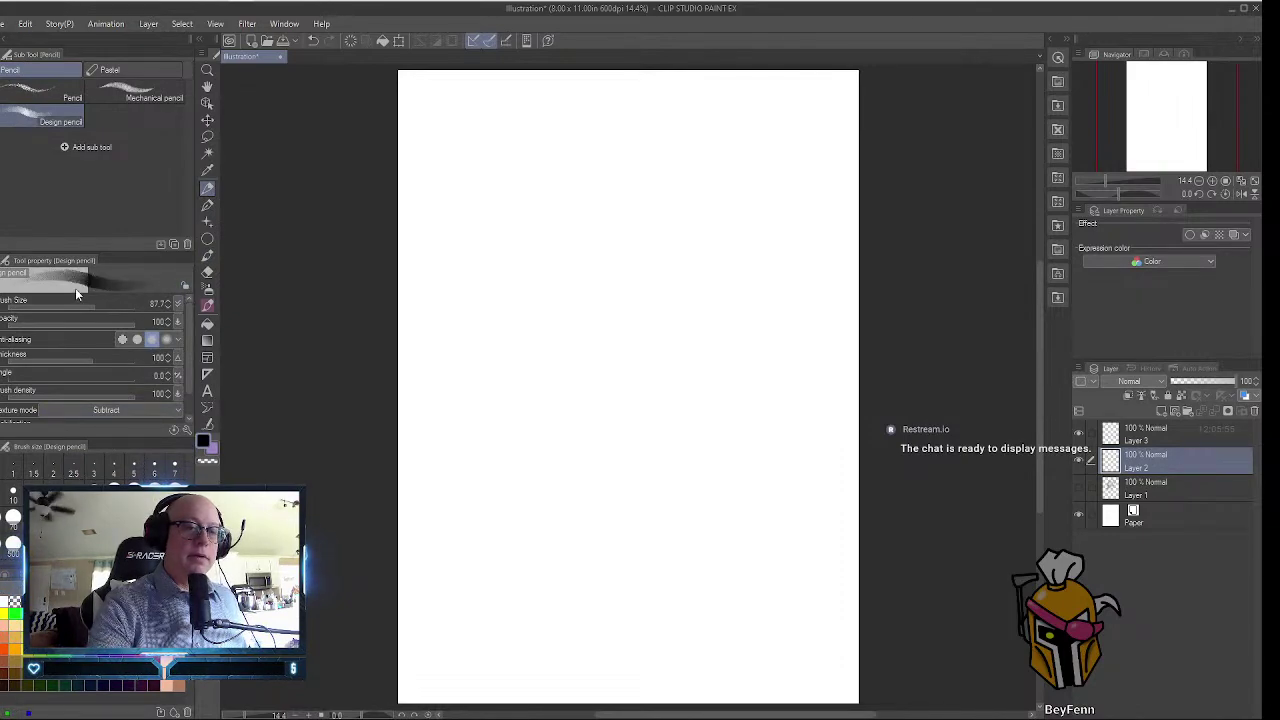
pyautogui.click(69, 92)
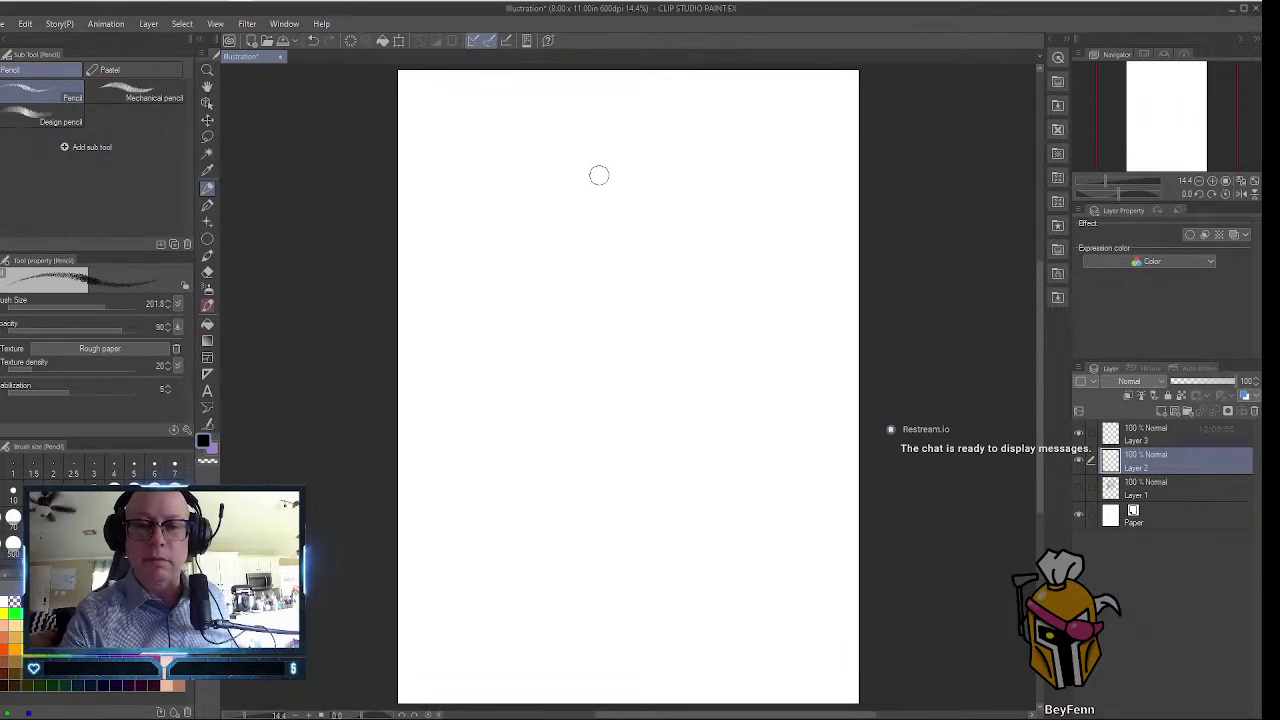
pyautogui.moveTo(595, 172)
pyautogui.mouseDown()
pyautogui.moveTo(559, 206)
pyautogui.moveTo(562, 274)
pyautogui.moveTo(669, 309)
pyautogui.moveTo(550, 212)
pyautogui.moveTo(693, 257)
pyautogui.moveTo(555, 318)
pyautogui.moveTo(620, 151)
pyautogui.moveTo(686, 298)
pyautogui.mouseUp()
pyautogui.moveTo(704, 232); pyautogui.dragTo(652, 318)
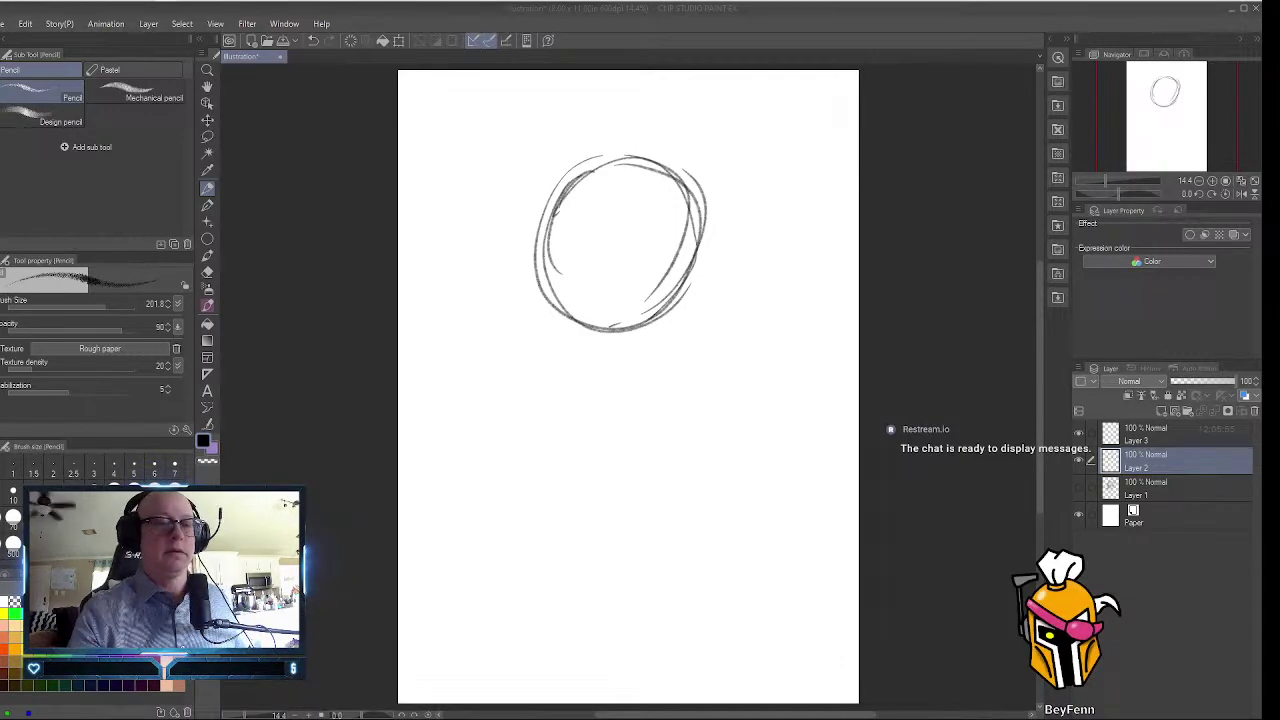
# Erase the rough oval with the Soft eraser at size 515.8 and the Hard eraser at size 543.4.
pyautogui.click(207, 271)
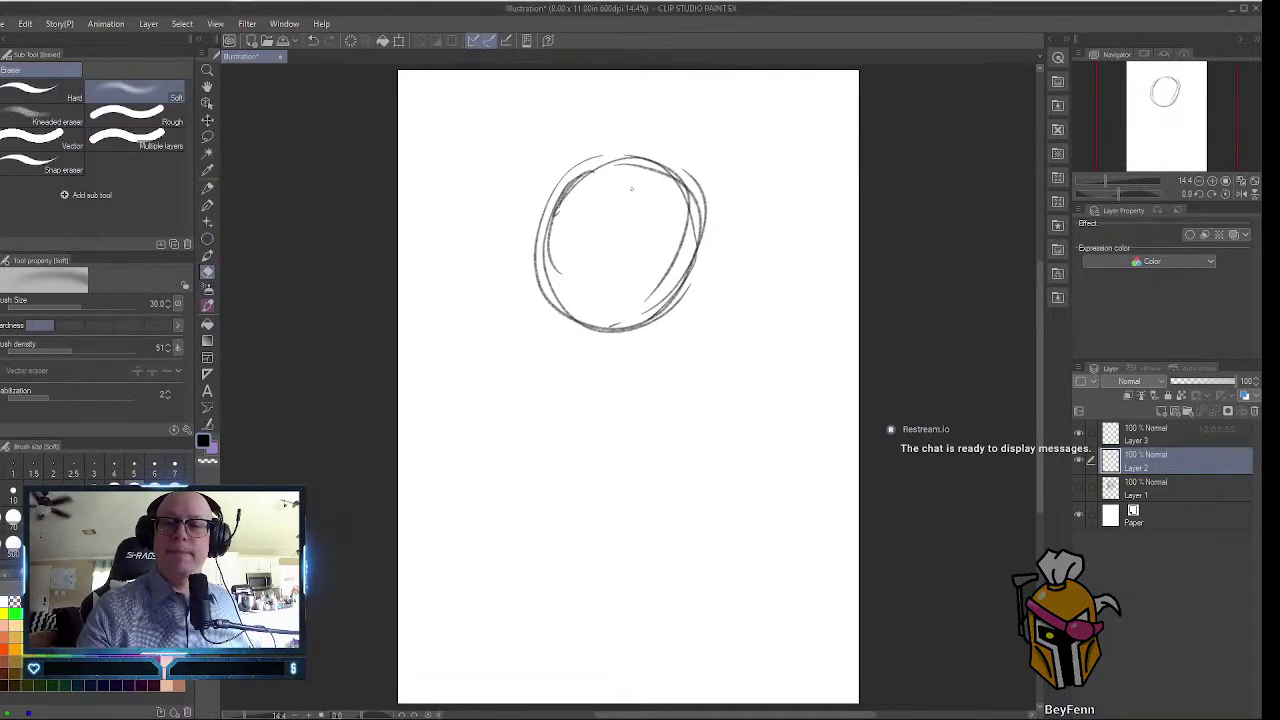
pyautogui.moveTo(97, 311); pyautogui.dragTo(185, 305)
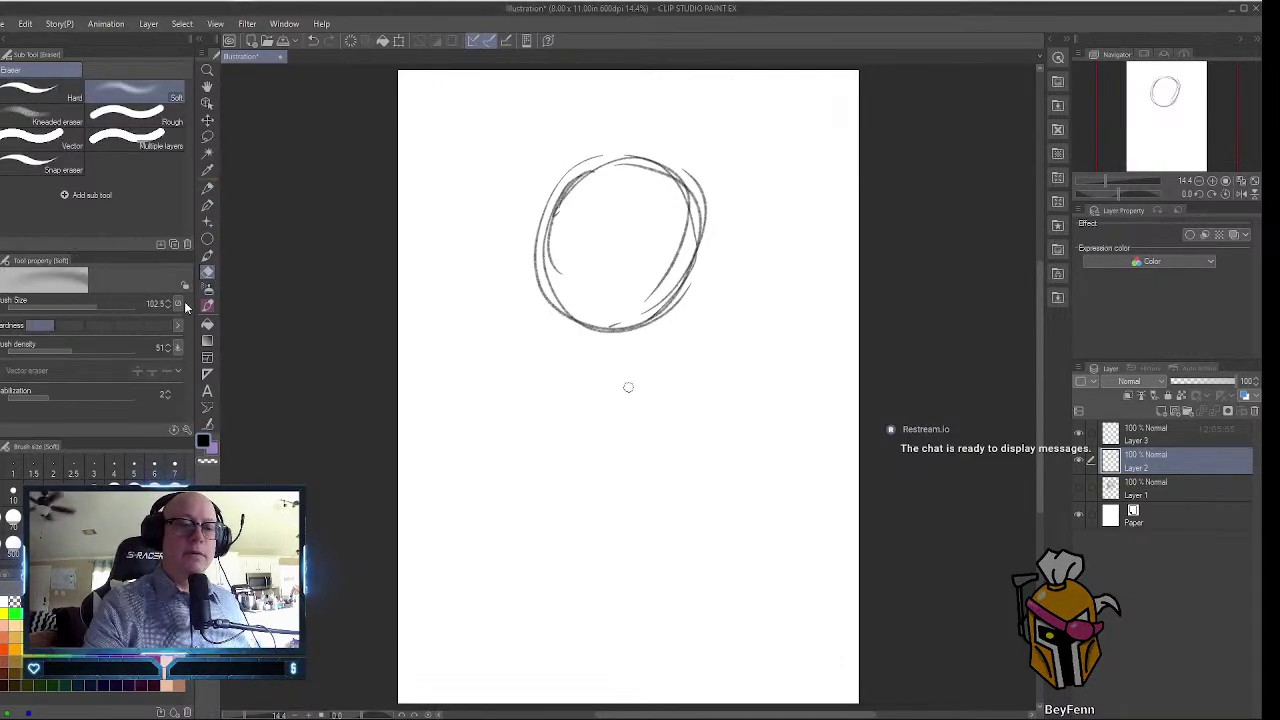
pyautogui.click(118, 304)
pyautogui.moveTo(602, 152)
pyautogui.mouseDown()
pyautogui.moveTo(540, 211)
pyautogui.moveTo(550, 192)
pyautogui.moveTo(410, 228)
pyautogui.mouseUp()
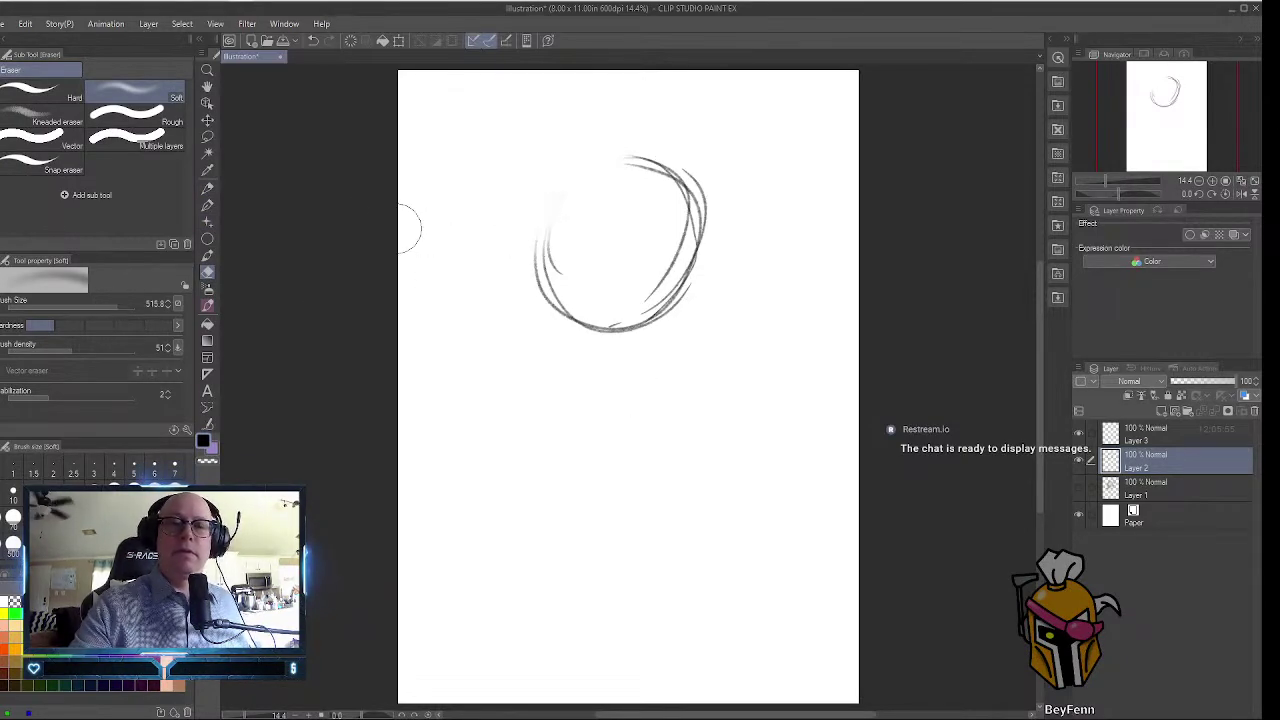
pyautogui.click(45, 90)
pyautogui.moveTo(690, 255)
pyautogui.mouseDown()
pyautogui.moveTo(606, 337)
pyautogui.moveTo(705, 263)
pyautogui.moveTo(640, 326)
pyautogui.mouseUp()
pyautogui.click(112, 304)
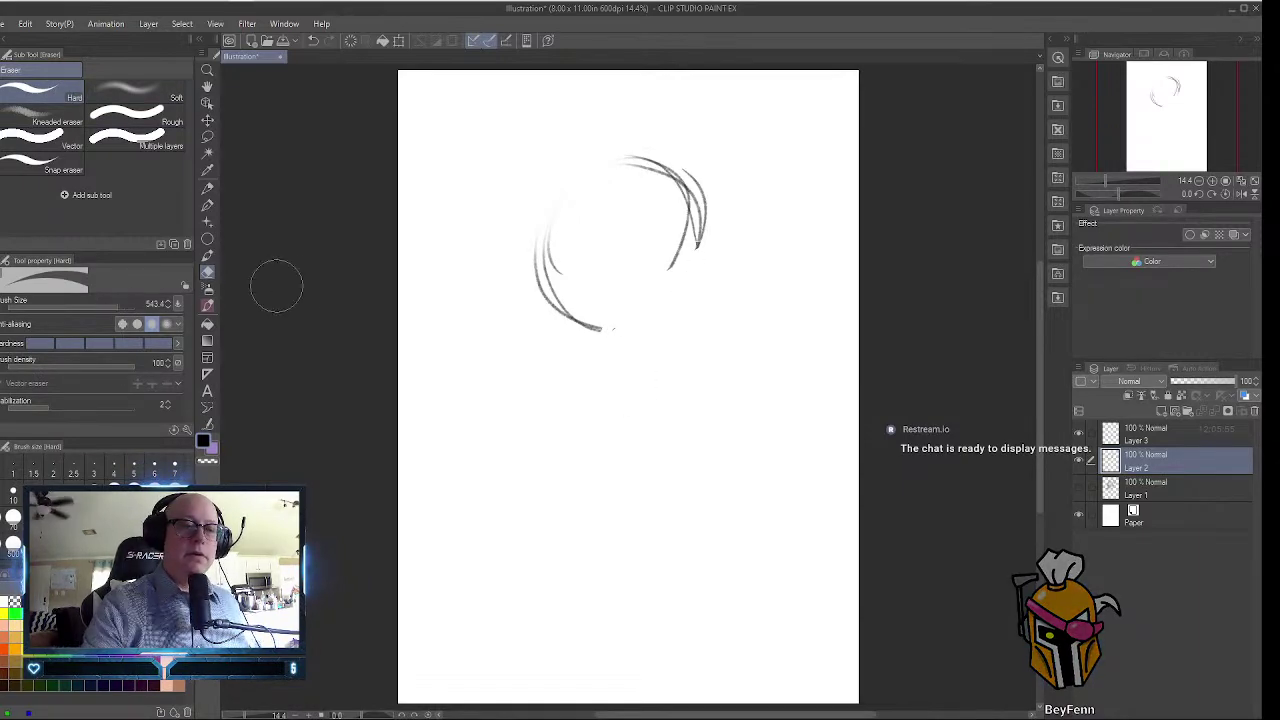
pyautogui.moveTo(680, 277)
pyautogui.mouseDown()
pyautogui.moveTo(687, 158)
pyautogui.moveTo(565, 198)
pyautogui.moveTo(563, 236)
pyautogui.moveTo(596, 225)
pyautogui.moveTo(600, 329)
pyautogui.mouseUp()
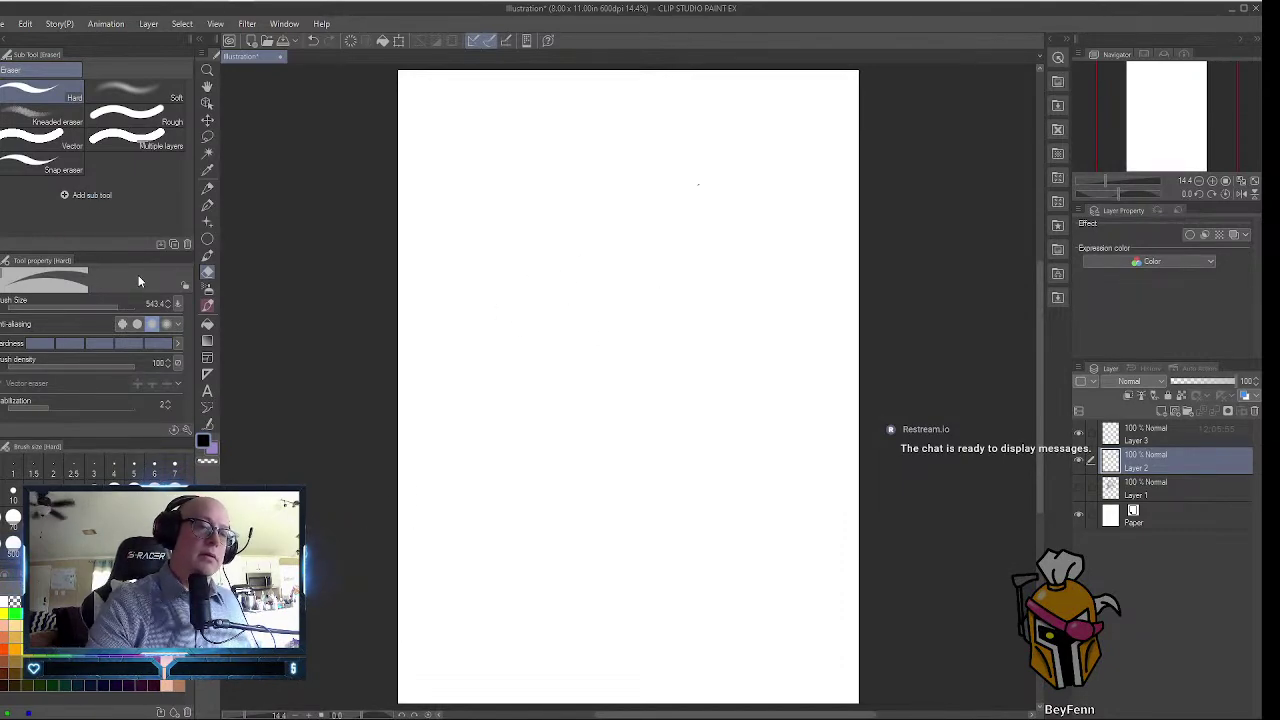
# Rough in a helmeted oval head, an extended arm and a raised blocky fist on Layer 2 with the Pencil at size 201.8.
pyautogui.click(207, 188)
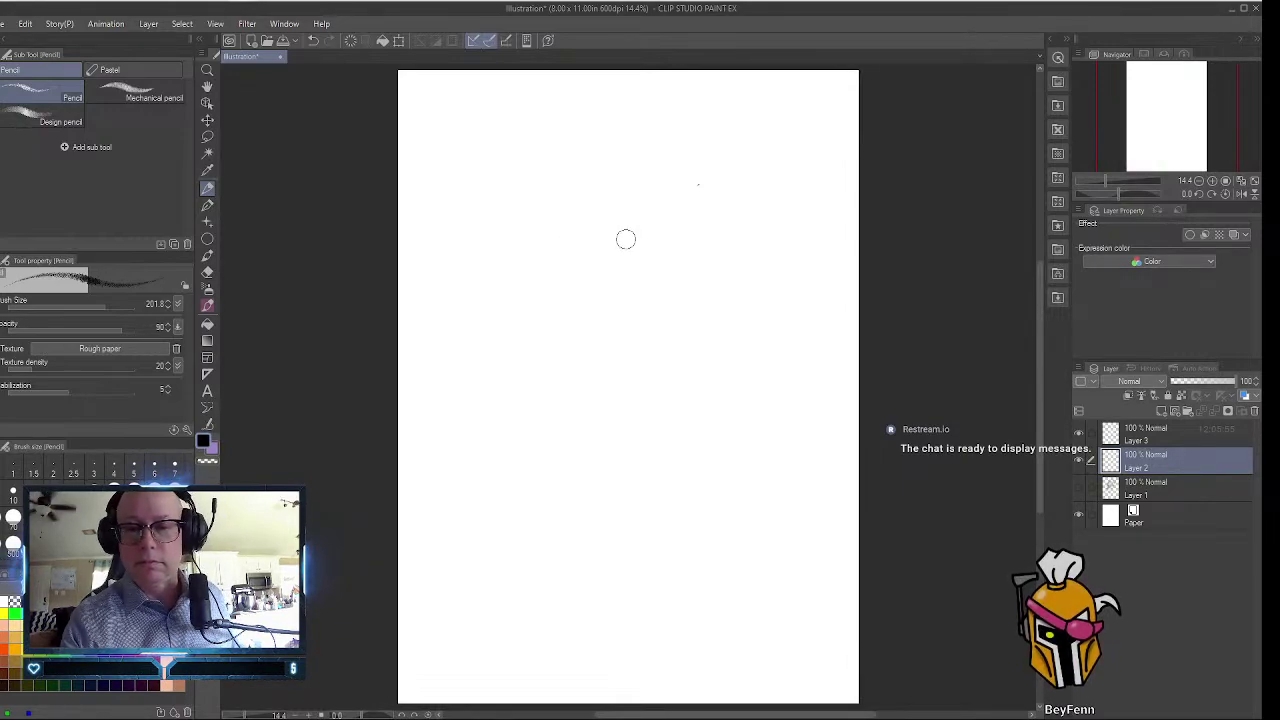
pyautogui.moveTo(620, 233)
pyautogui.mouseDown()
pyautogui.moveTo(589, 227)
pyautogui.moveTo(555, 259)
pyautogui.moveTo(567, 317)
pyautogui.moveTo(630, 301)
pyautogui.moveTo(624, 233)
pyautogui.moveTo(558, 253)
pyautogui.moveTo(548, 312)
pyautogui.mouseUp()
pyautogui.moveTo(557, 246)
pyautogui.mouseDown()
pyautogui.moveTo(549, 354)
pyautogui.moveTo(620, 318)
pyautogui.moveTo(632, 250)
pyautogui.moveTo(647, 324)
pyautogui.moveTo(592, 362)
pyautogui.moveTo(674, 311)
pyautogui.moveTo(632, 340)
pyautogui.moveTo(694, 317)
pyautogui.moveTo(652, 343)
pyautogui.moveTo(698, 308)
pyautogui.moveTo(660, 328)
pyautogui.mouseUp()
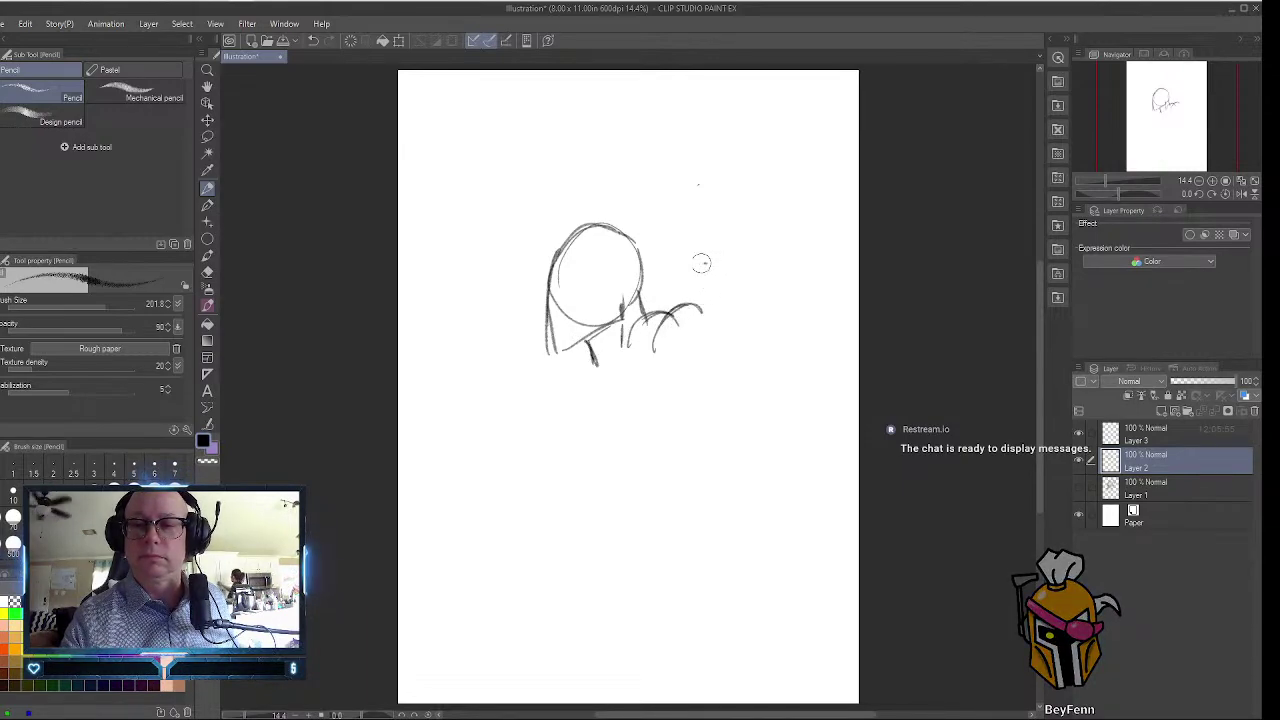
pyautogui.moveTo(692, 264)
pyautogui.mouseDown()
pyautogui.moveTo(690, 305)
pyautogui.moveTo(716, 290)
pyautogui.moveTo(704, 300)
pyautogui.moveTo(714, 290)
pyautogui.moveTo(710, 330)
pyautogui.mouseUp()
pyautogui.moveTo(712, 264)
pyautogui.mouseDown()
pyautogui.moveTo(746, 264)
pyautogui.moveTo(752, 243)
pyautogui.moveTo(778, 245)
pyautogui.moveTo(718, 284)
pyautogui.moveTo(765, 271)
pyautogui.moveTo(719, 308)
pyautogui.moveTo(764, 301)
pyautogui.moveTo(762, 312)
pyautogui.moveTo(710, 331)
pyautogui.moveTo(751, 326)
pyautogui.moveTo(728, 333)
pyautogui.moveTo(740, 300)
pyautogui.mouseUp()
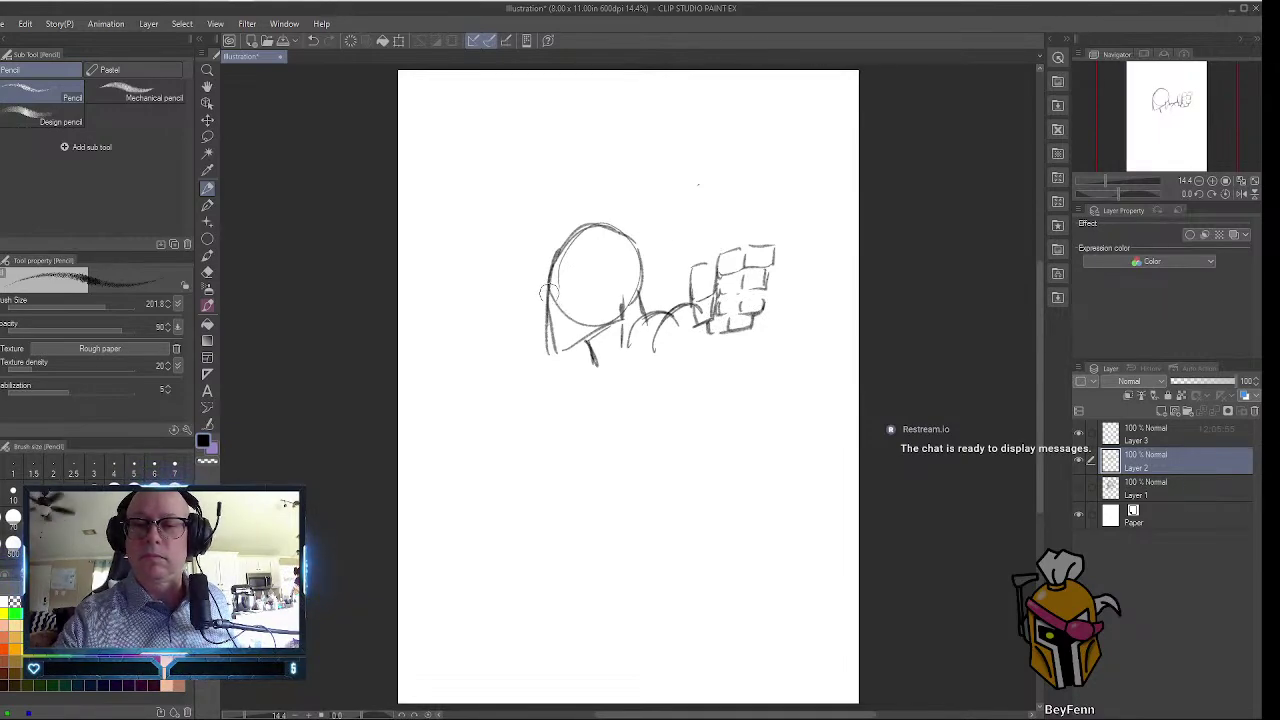
pyautogui.moveTo(548, 292)
pyautogui.mouseDown()
pyautogui.moveTo(562, 356)
pyautogui.moveTo(594, 366)
pyautogui.moveTo(628, 326)
pyautogui.moveTo(580, 355)
pyautogui.moveTo(630, 320)
pyautogui.moveTo(647, 282)
pyautogui.moveTo(581, 225)
pyautogui.moveTo(549, 300)
pyautogui.mouseUp()
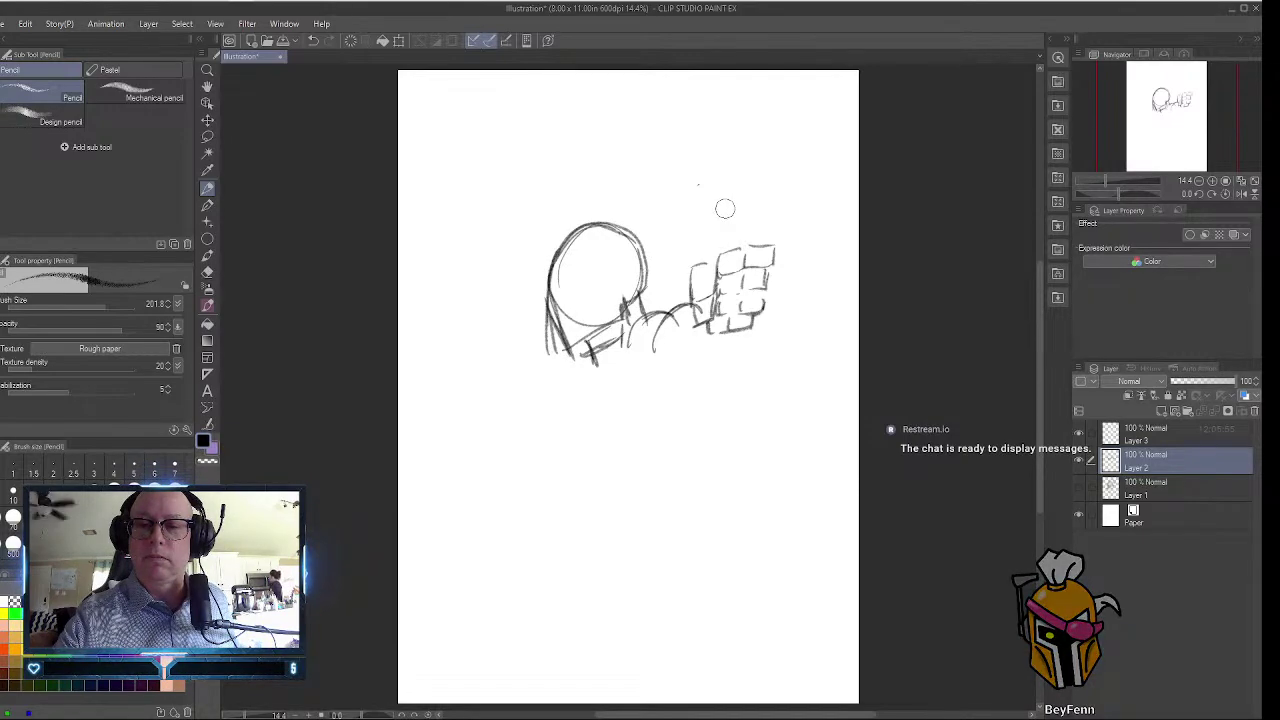
# Sketch an upright paintbrush with a curved, dripping bristle tip gripped in the raised fist.
pyautogui.moveTo(725, 208)
pyautogui.mouseDown()
pyautogui.moveTo(724, 250)
pyautogui.moveTo(722, 206)
pyautogui.moveTo(740, 193)
pyautogui.moveTo(744, 244)
pyautogui.mouseUp()
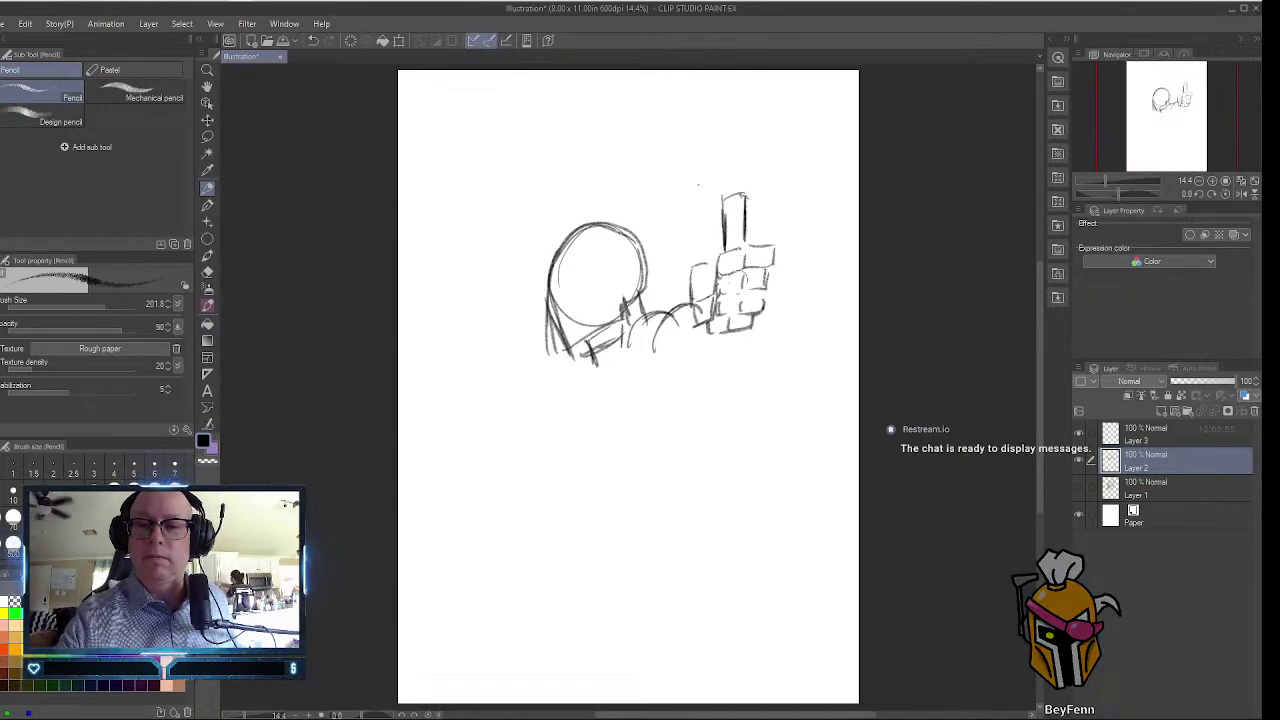
pyautogui.moveTo(730, 328)
pyautogui.mouseDown()
pyautogui.moveTo(727, 375)
pyautogui.moveTo(738, 322)
pyautogui.moveTo(732, 358)
pyautogui.mouseUp()
pyautogui.moveTo(722, 186)
pyautogui.mouseDown()
pyautogui.moveTo(745, 210)
pyautogui.moveTo(730, 228)
pyautogui.moveTo(744, 236)
pyautogui.mouseUp()
pyautogui.moveTo(732, 192)
pyautogui.mouseDown()
pyautogui.moveTo(712, 190)
pyautogui.moveTo(738, 127)
pyautogui.moveTo(722, 108)
pyautogui.moveTo(758, 128)
pyautogui.moveTo(760, 158)
pyautogui.moveTo(758, 188)
pyautogui.moveTo(728, 194)
pyautogui.moveTo(720, 182)
pyautogui.moveTo(736, 188)
pyautogui.moveTo(748, 164)
pyautogui.moveTo(746, 140)
pyautogui.moveTo(733, 144)
pyautogui.moveTo(745, 136)
pyautogui.moveTo(757, 170)
pyautogui.mouseUp()
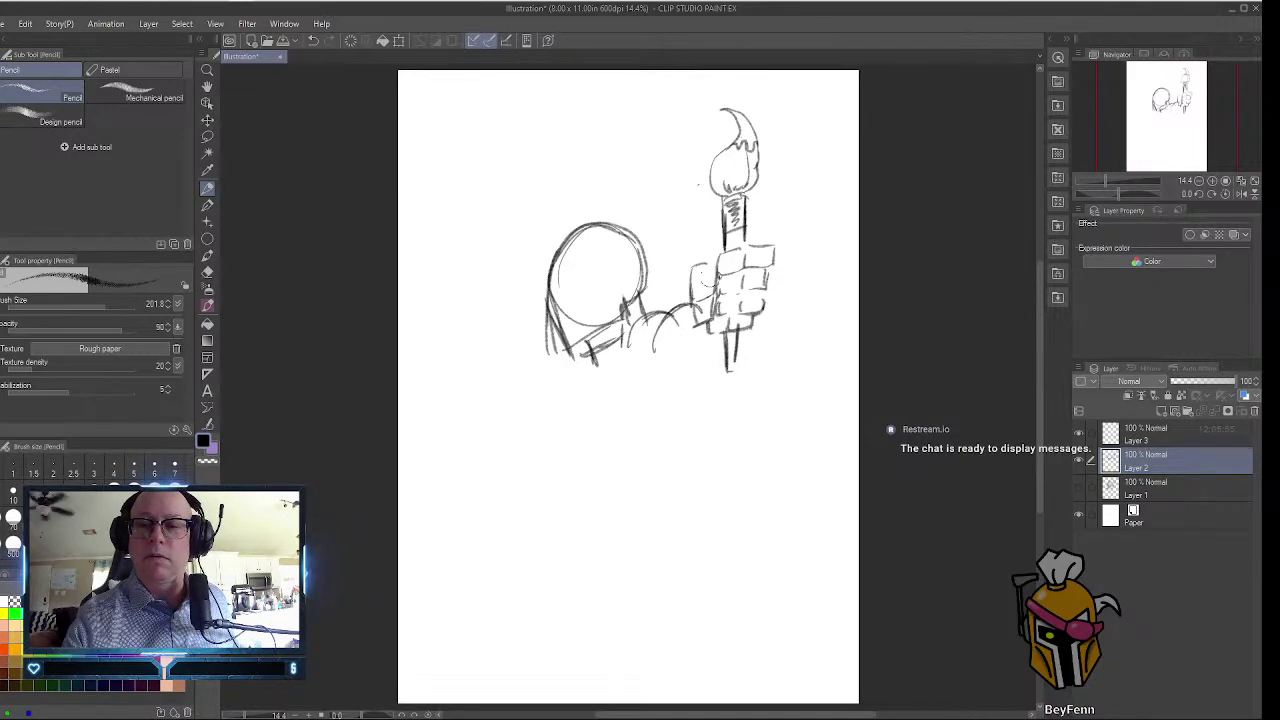
# Add the underside of the raised arm, the helmet's visor and slanted eye-patch band, and a puffy hat shape on top.
pyautogui.moveTo(676, 358)
pyautogui.mouseDown()
pyautogui.moveTo(725, 349)
pyautogui.moveTo(668, 373)
pyautogui.moveTo(678, 380)
pyautogui.moveTo(638, 401)
pyautogui.mouseUp()
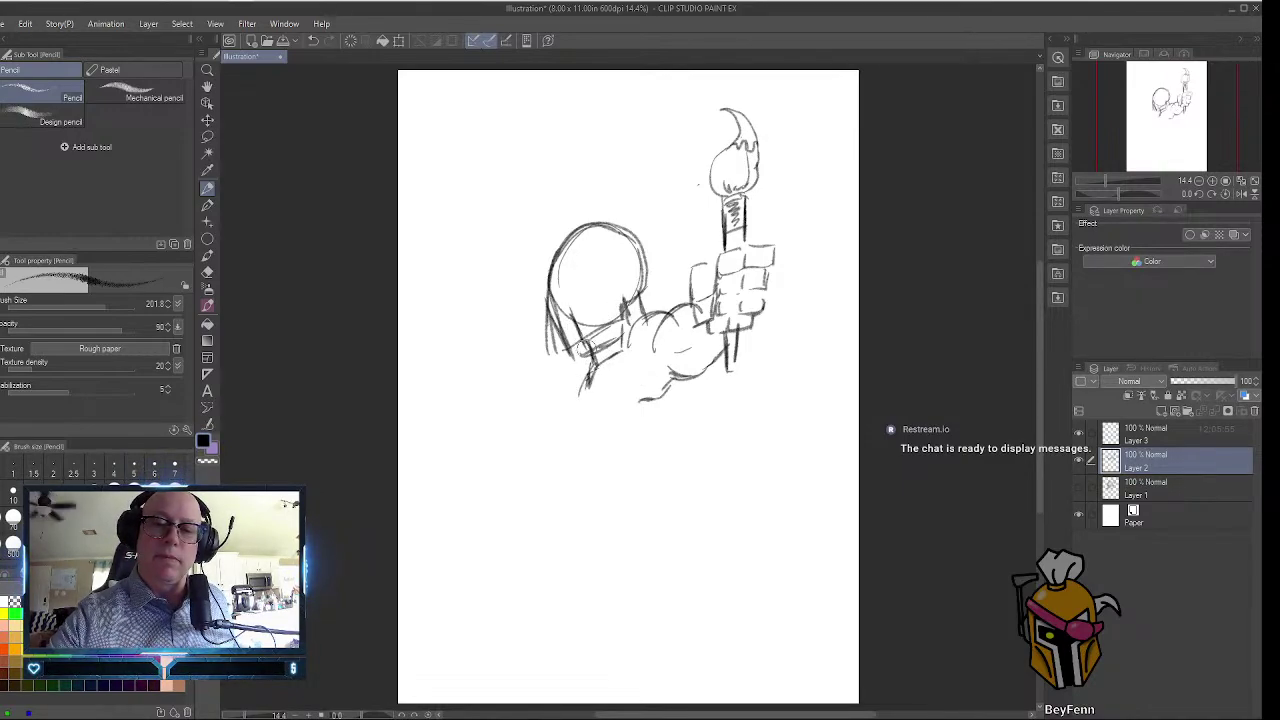
pyautogui.moveTo(594, 288)
pyautogui.mouseDown()
pyautogui.moveTo(606, 260)
pyautogui.moveTo(541, 290)
pyautogui.moveTo(550, 309)
pyautogui.moveTo(547, 295)
pyautogui.moveTo(570, 316)
pyautogui.moveTo(598, 310)
pyautogui.moveTo(606, 335)
pyautogui.moveTo(560, 336)
pyautogui.moveTo(565, 358)
pyautogui.moveTo(552, 322)
pyautogui.moveTo(580, 360)
pyautogui.moveTo(534, 268)
pyautogui.moveTo(545, 240)
pyautogui.moveTo(585, 218)
pyautogui.moveTo(620, 228)
pyautogui.moveTo(650, 300)
pyautogui.moveTo(635, 315)
pyautogui.moveTo(606, 250)
pyautogui.moveTo(618, 285)
pyautogui.moveTo(592, 315)
pyautogui.moveTo(604, 332)
pyautogui.moveTo(606, 248)
pyautogui.moveTo(545, 285)
pyautogui.moveTo(548, 318)
pyautogui.moveTo(576, 342)
pyautogui.moveTo(565, 228)
pyautogui.moveTo(545, 230)
pyautogui.moveTo(565, 178)
pyautogui.moveTo(615, 200)
pyautogui.moveTo(640, 230)
pyautogui.mouseUp()
pyautogui.moveTo(580, 260)
pyautogui.mouseDown()
pyautogui.moveTo(565, 290)
pyautogui.moveTo(580, 284)
pyautogui.moveTo(566, 262)
pyautogui.moveTo(600, 262)
pyautogui.moveTo(615, 280)
pyautogui.moveTo(605, 290)
pyautogui.moveTo(605, 262)
pyautogui.moveTo(605, 290)
pyautogui.moveTo(650, 260)
pyautogui.moveTo(632, 250)
pyautogui.moveTo(540, 262)
pyautogui.moveTo(560, 286)
pyautogui.moveTo(532, 263)
pyautogui.mouseUp()
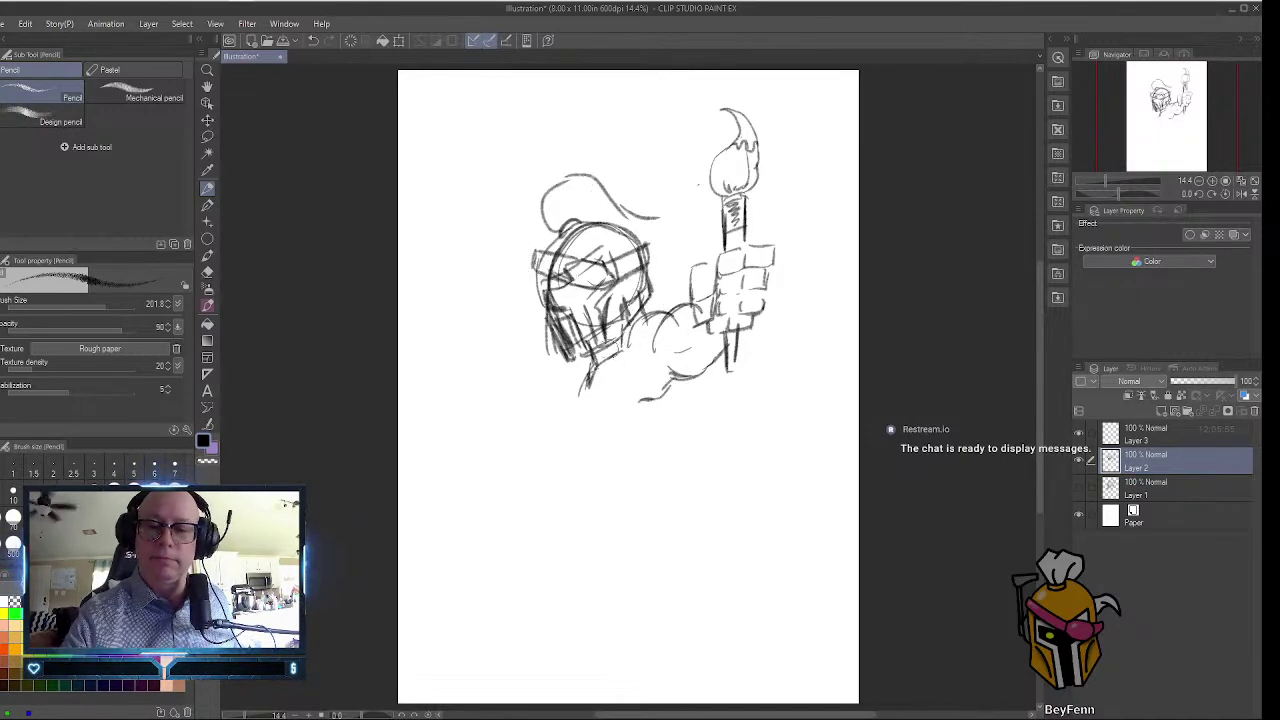
# Sketch the rounded chest, arm cuff, side panels and boxy waist below the helmet, and shade the visor.
pyautogui.moveTo(600, 366)
pyautogui.mouseDown()
pyautogui.moveTo(571, 390)
pyautogui.moveTo(562, 440)
pyautogui.moveTo(594, 464)
pyautogui.moveTo(565, 435)
pyautogui.moveTo(590, 450)
pyautogui.moveTo(638, 362)
pyautogui.moveTo(655, 440)
pyautogui.moveTo(634, 354)
pyautogui.moveTo(612, 340)
pyautogui.moveTo(646, 322)
pyautogui.mouseUp()
pyautogui.moveTo(685, 375)
pyautogui.mouseDown()
pyautogui.moveTo(670, 341)
pyautogui.moveTo(694, 329)
pyautogui.moveTo(702, 361)
pyautogui.moveTo(699, 346)
pyautogui.moveTo(665, 339)
pyautogui.moveTo(682, 339)
pyautogui.moveTo(668, 363)
pyautogui.moveTo(662, 339)
pyautogui.moveTo(672, 353)
pyautogui.moveTo(692, 343)
pyautogui.moveTo(685, 308)
pyautogui.mouseUp()
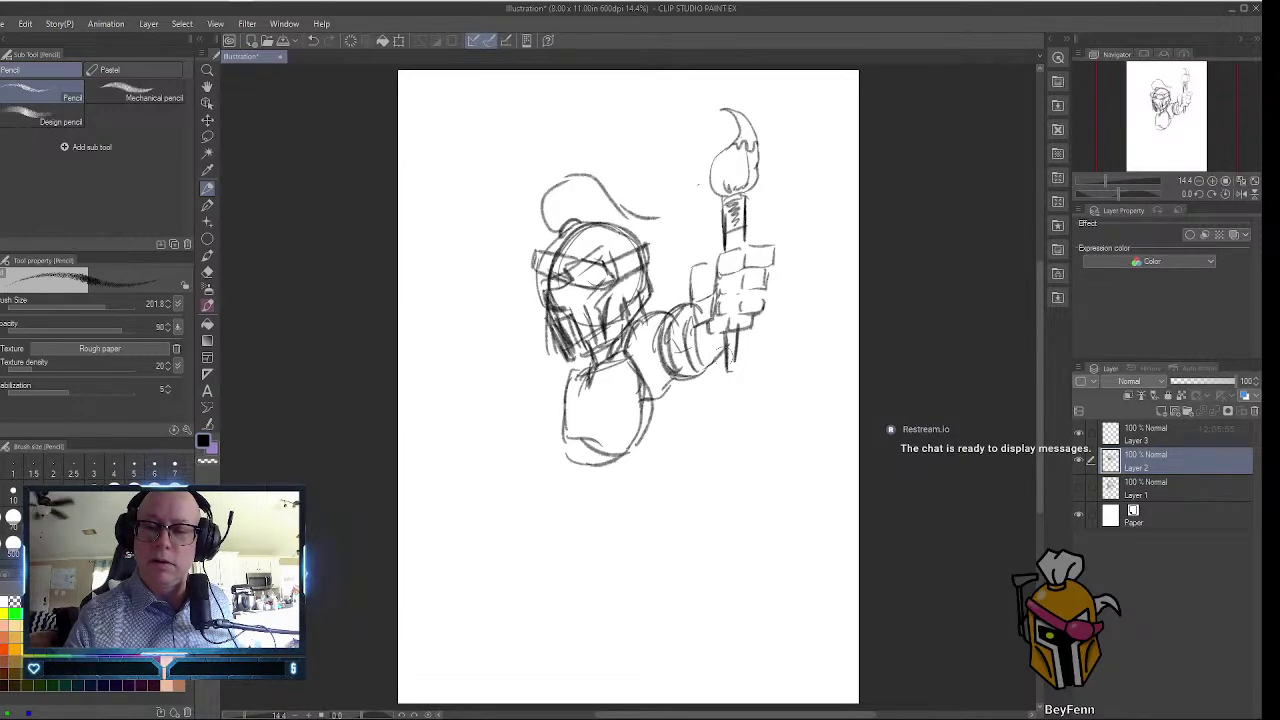
pyautogui.moveTo(662, 432)
pyautogui.mouseDown()
pyautogui.moveTo(675, 400)
pyautogui.moveTo(690, 408)
pyautogui.moveTo(645, 425)
pyautogui.moveTo(645, 440)
pyautogui.moveTo(690, 402)
pyautogui.moveTo(700, 412)
pyautogui.moveTo(640, 445)
pyautogui.moveTo(583, 452)
pyautogui.moveTo(603, 520)
pyautogui.moveTo(637, 491)
pyautogui.moveTo(684, 481)
pyautogui.moveTo(682, 432)
pyautogui.moveTo(684, 488)
pyautogui.moveTo(628, 447)
pyautogui.mouseUp()
pyautogui.moveTo(565, 291)
pyautogui.mouseDown()
pyautogui.moveTo(555, 299)
pyautogui.moveTo(582, 310)
pyautogui.moveTo(592, 335)
pyautogui.moveTo(584, 290)
pyautogui.moveTo(604, 262)
pyautogui.moveTo(579, 325)
pyautogui.mouseUp()
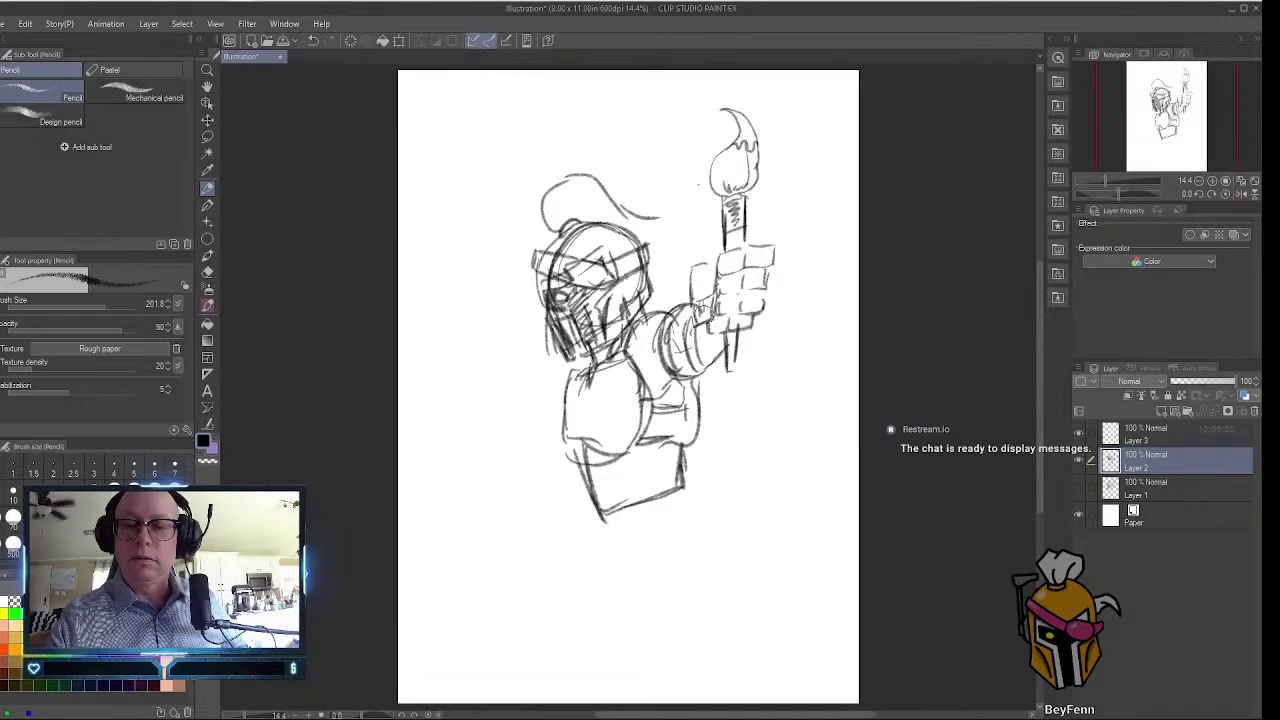
# Refine the raised wrist and sketch the shoulders and the lowered arm with a hand whose thumb points up.
pyautogui.moveTo(703, 309); pyautogui.dragTo(707, 322)
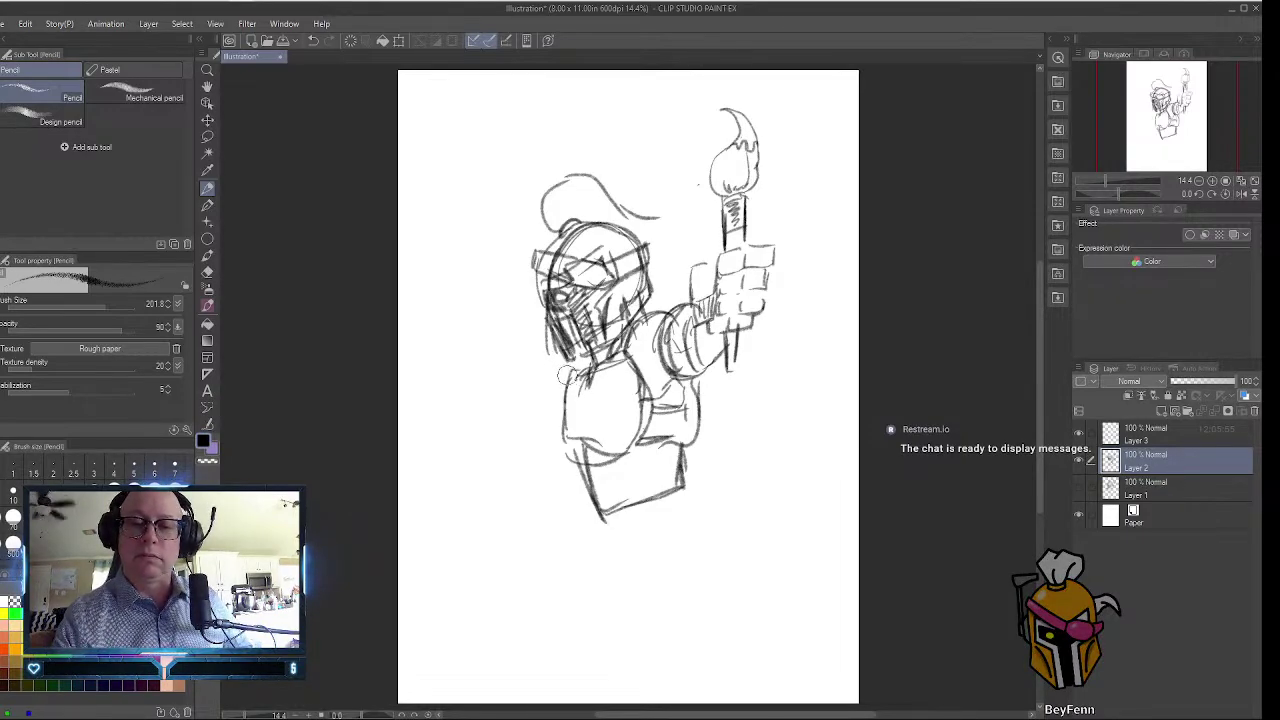
pyautogui.moveTo(557, 376); pyautogui.dragTo(560, 401)
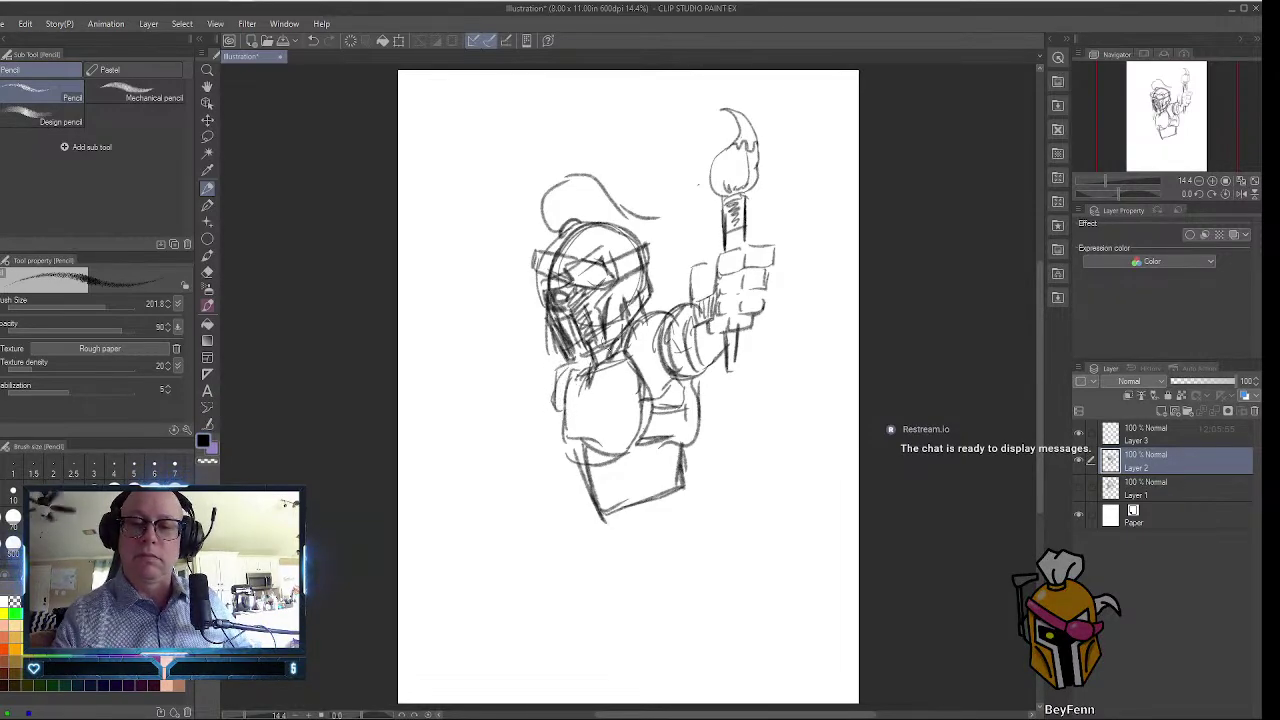
pyautogui.moveTo(642, 316)
pyautogui.mouseDown()
pyautogui.moveTo(625, 342)
pyautogui.moveTo(662, 312)
pyautogui.moveTo(640, 305)
pyautogui.moveTo(665, 305)
pyautogui.moveTo(556, 388)
pyautogui.moveTo(546, 372)
pyautogui.moveTo(552, 434)
pyautogui.mouseUp()
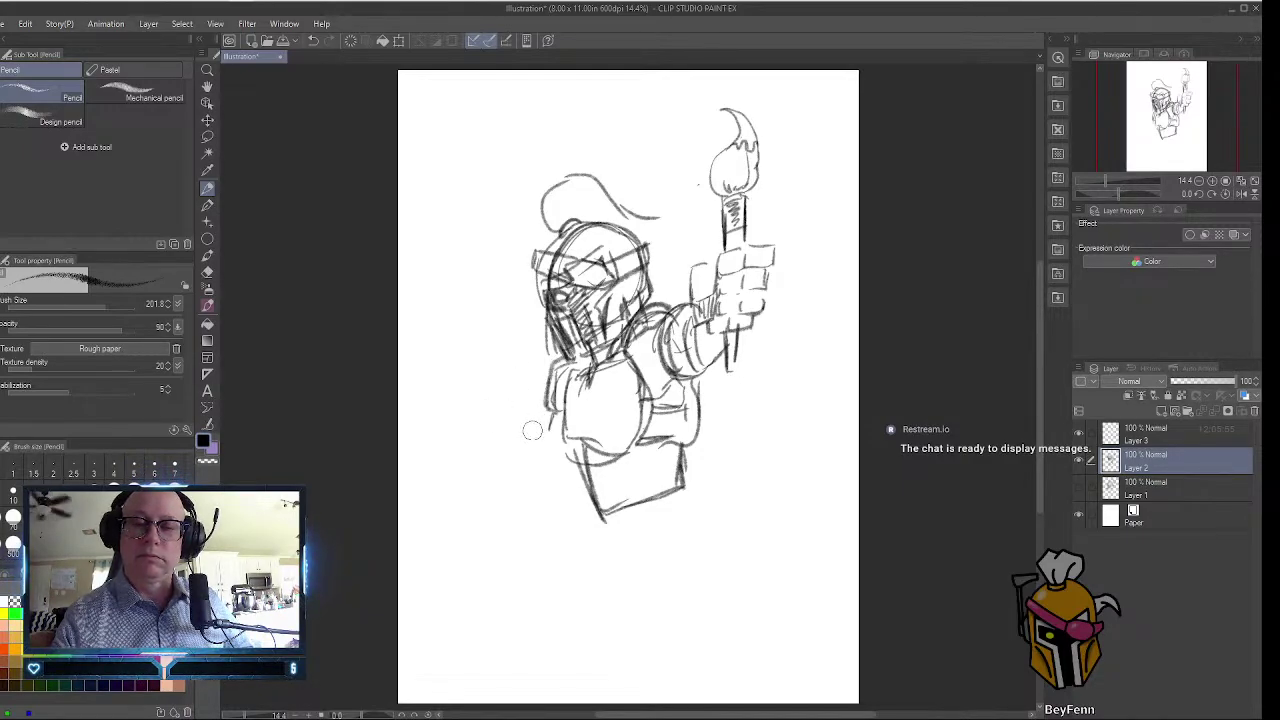
pyautogui.moveTo(509, 402)
pyautogui.mouseDown()
pyautogui.moveTo(507, 428)
pyautogui.moveTo(521, 430)
pyautogui.moveTo(526, 410)
pyautogui.moveTo(512, 430)
pyautogui.moveTo(535, 435)
pyautogui.moveTo(514, 423)
pyautogui.moveTo(500, 449)
pyautogui.moveTo(505, 458)
pyautogui.moveTo(522, 432)
pyautogui.moveTo(536, 452)
pyautogui.moveTo(504, 474)
pyautogui.moveTo(530, 448)
pyautogui.moveTo(515, 484)
pyautogui.moveTo(540, 468)
pyautogui.moveTo(518, 482)
pyautogui.moveTo(545, 468)
pyautogui.moveTo(550, 482)
pyautogui.moveTo(541, 437)
pyautogui.moveTo(550, 465)
pyautogui.moveTo(512, 424)
pyautogui.moveTo(514, 403)
pyautogui.moveTo(540, 440)
pyautogui.moveTo(546, 483)
pyautogui.moveTo(573, 469)
pyautogui.mouseUp()
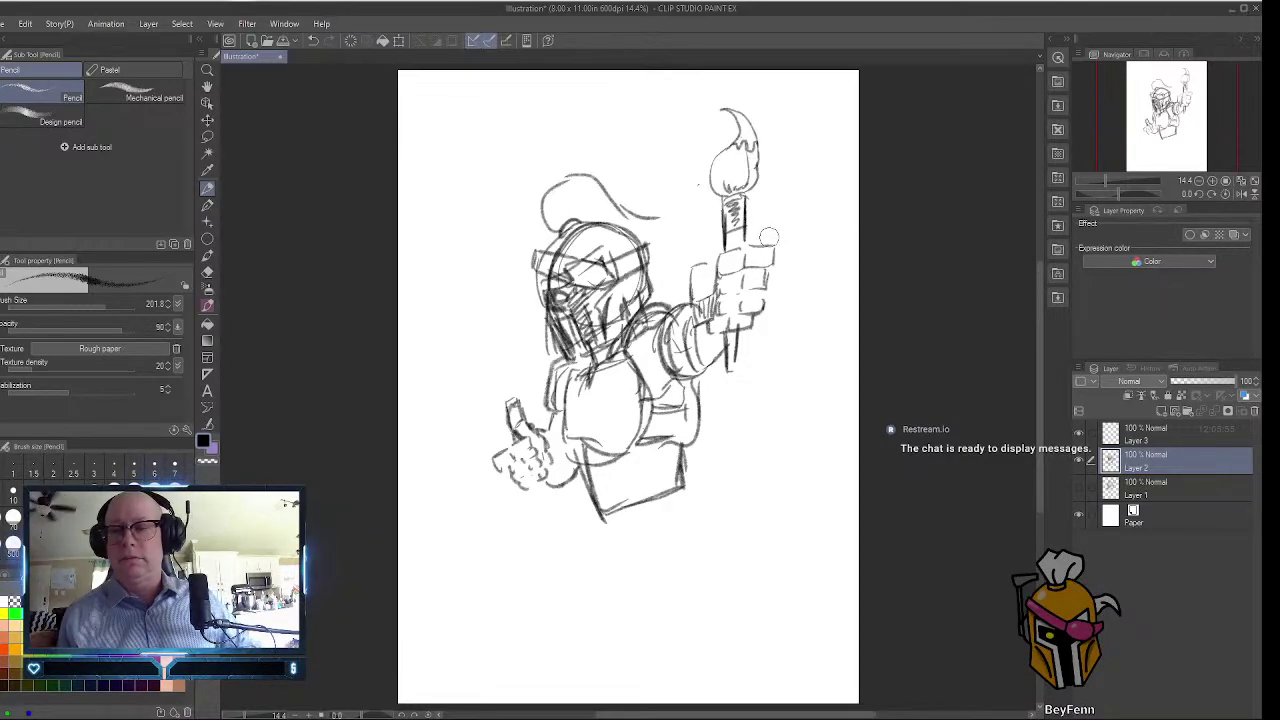
# Hide Layer 2 and sketch a large helmet dome and face guard on Layer 3 with the Mechanical pencil at size 29.3.
pyautogui.click(1079, 461)
pyautogui.click(1138, 432)
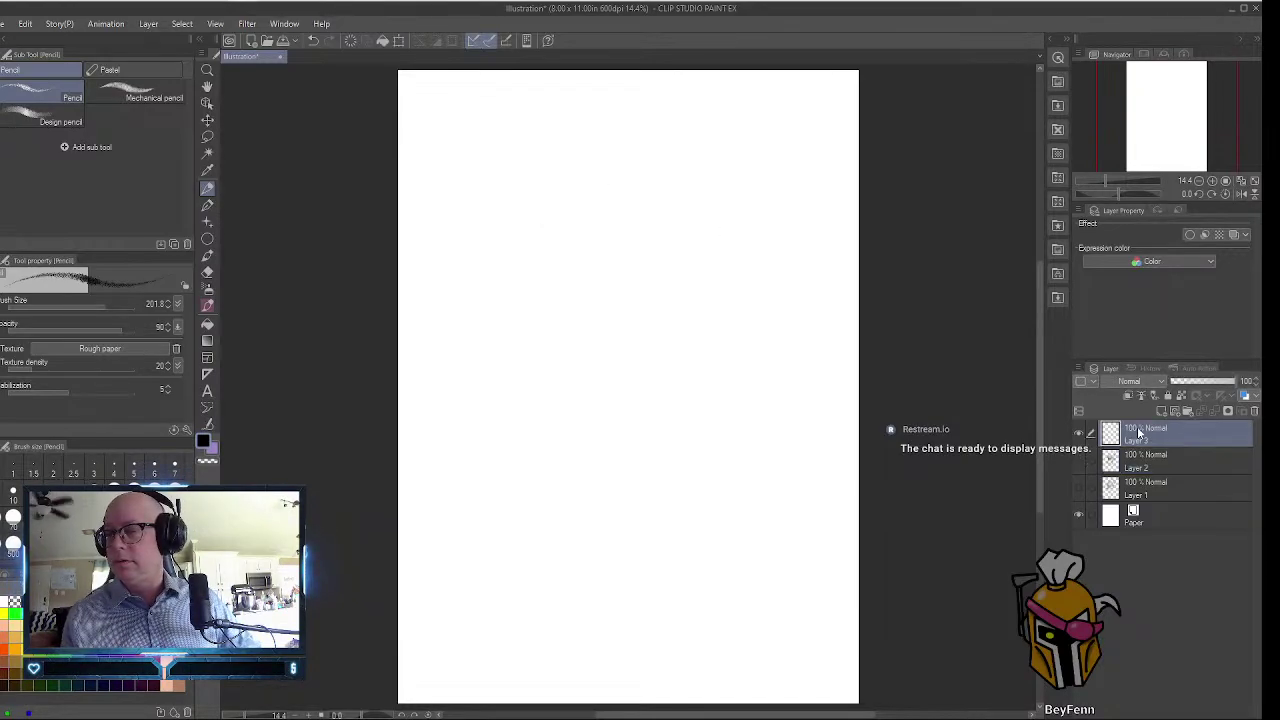
pyautogui.click(150, 92)
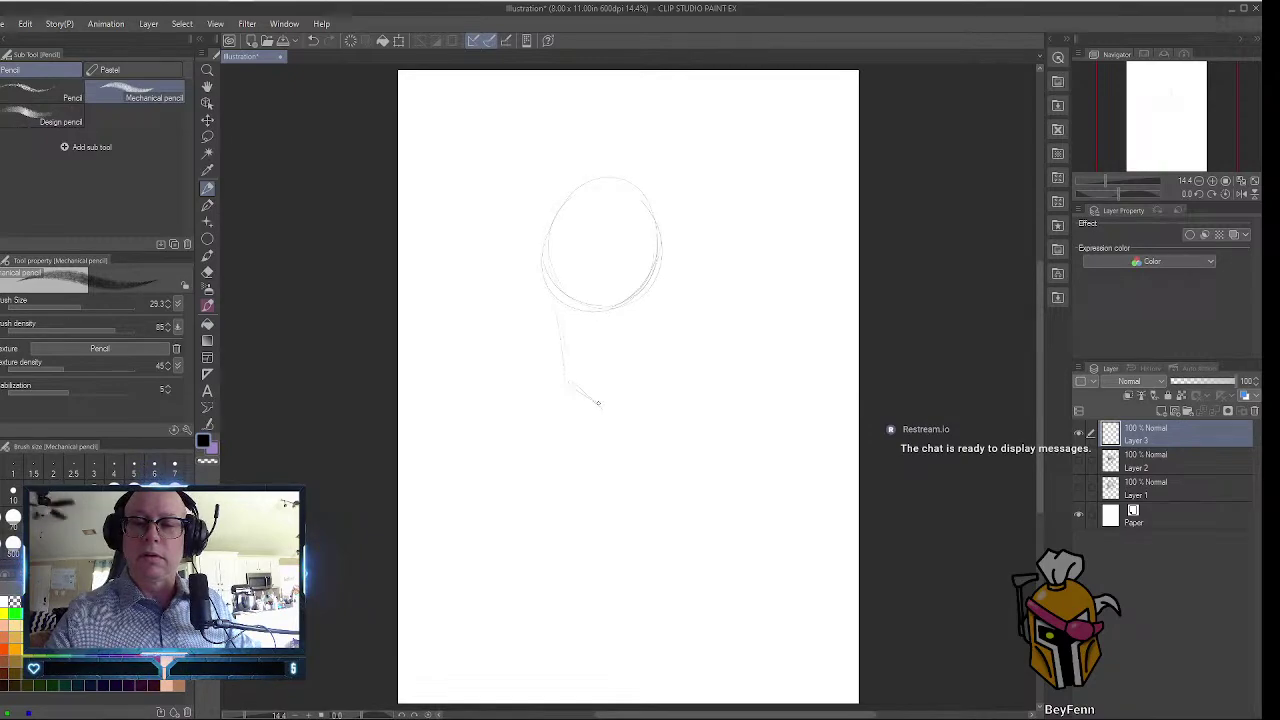
pyautogui.moveTo(663, 370); pyautogui.dragTo(681, 331)
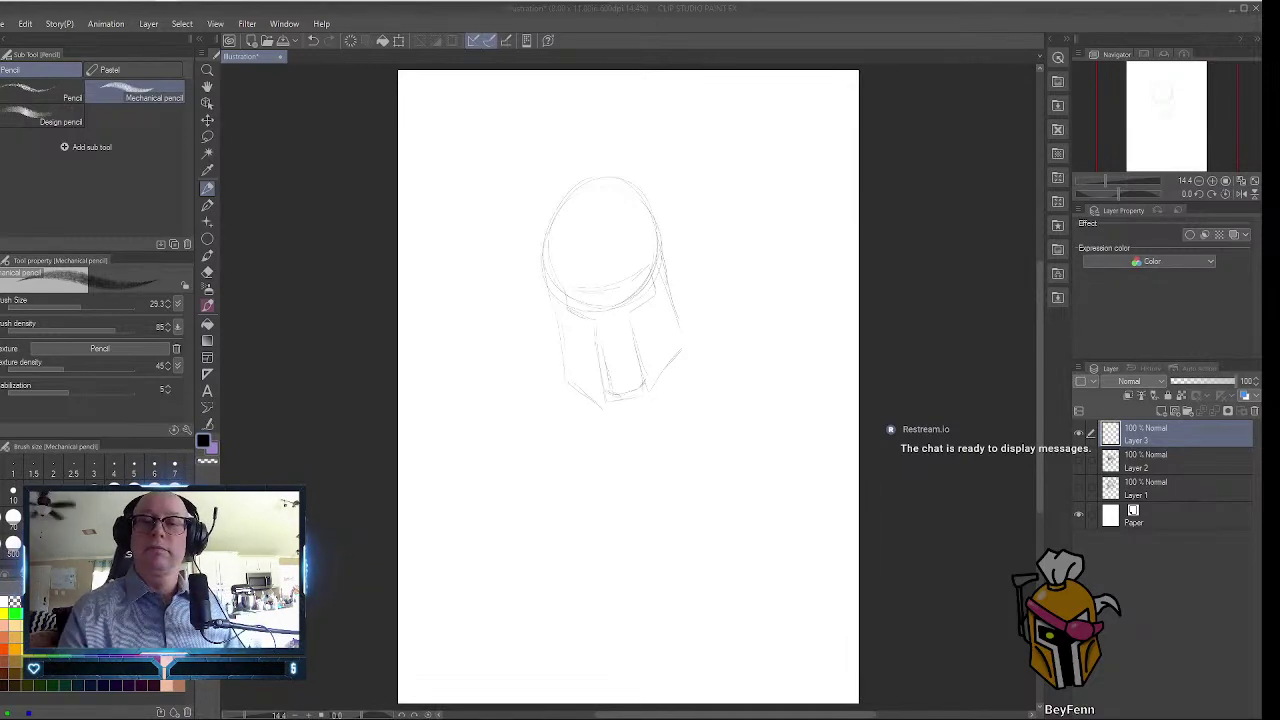
pyautogui.click(543, 275)
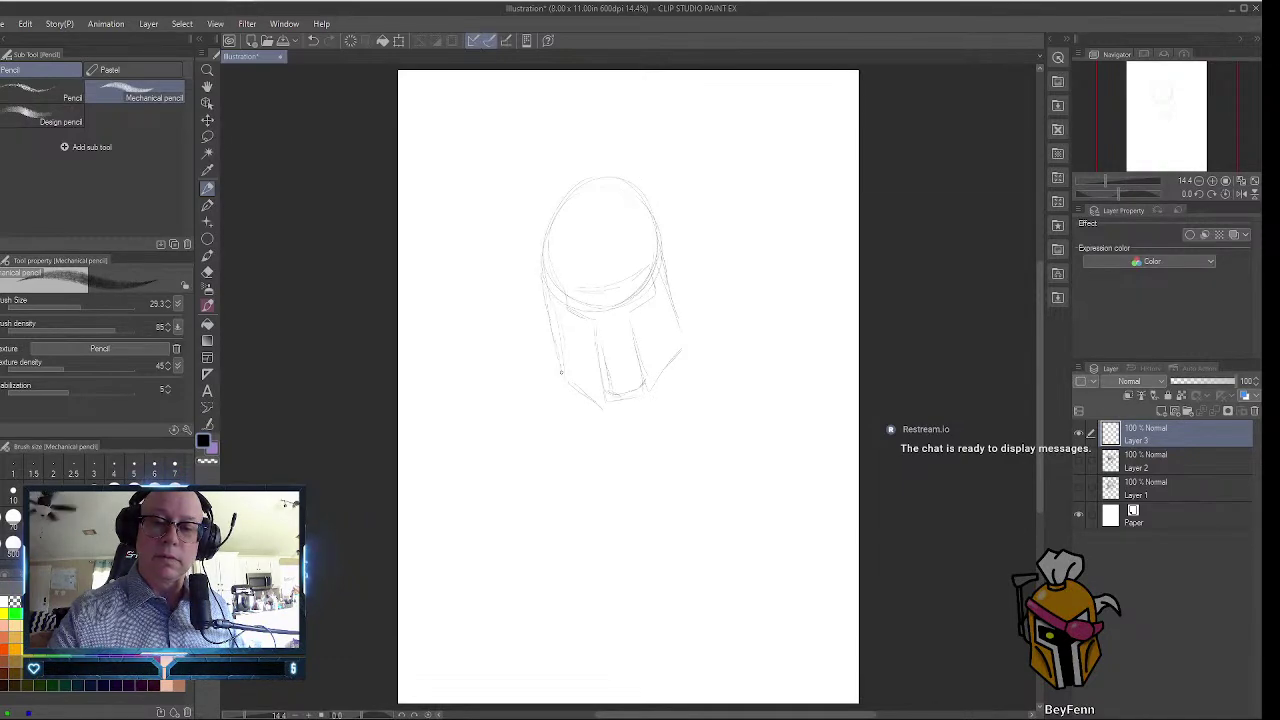
pyautogui.moveTo(679, 291); pyautogui.dragTo(689, 333)
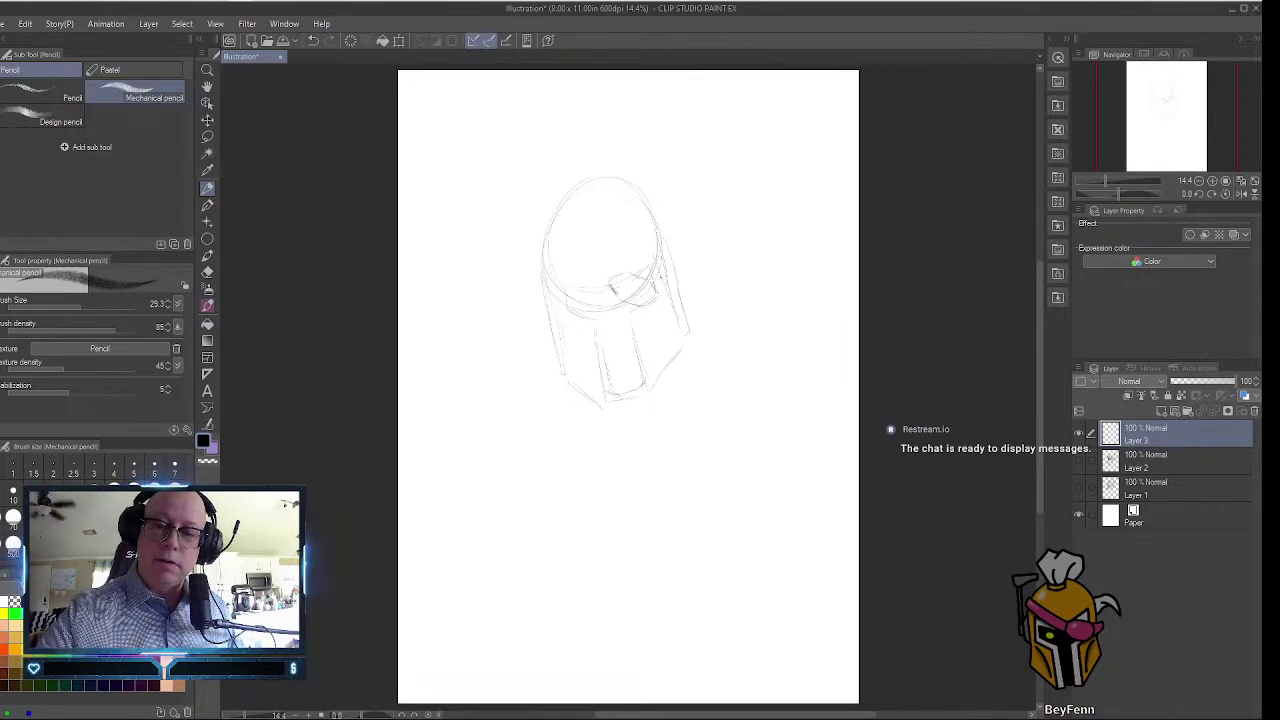
# Sketch the eye patch with its diagonal strap across the helmet and redraw the dome's upper contour.
pyautogui.moveTo(651, 302); pyautogui.dragTo(681, 287)
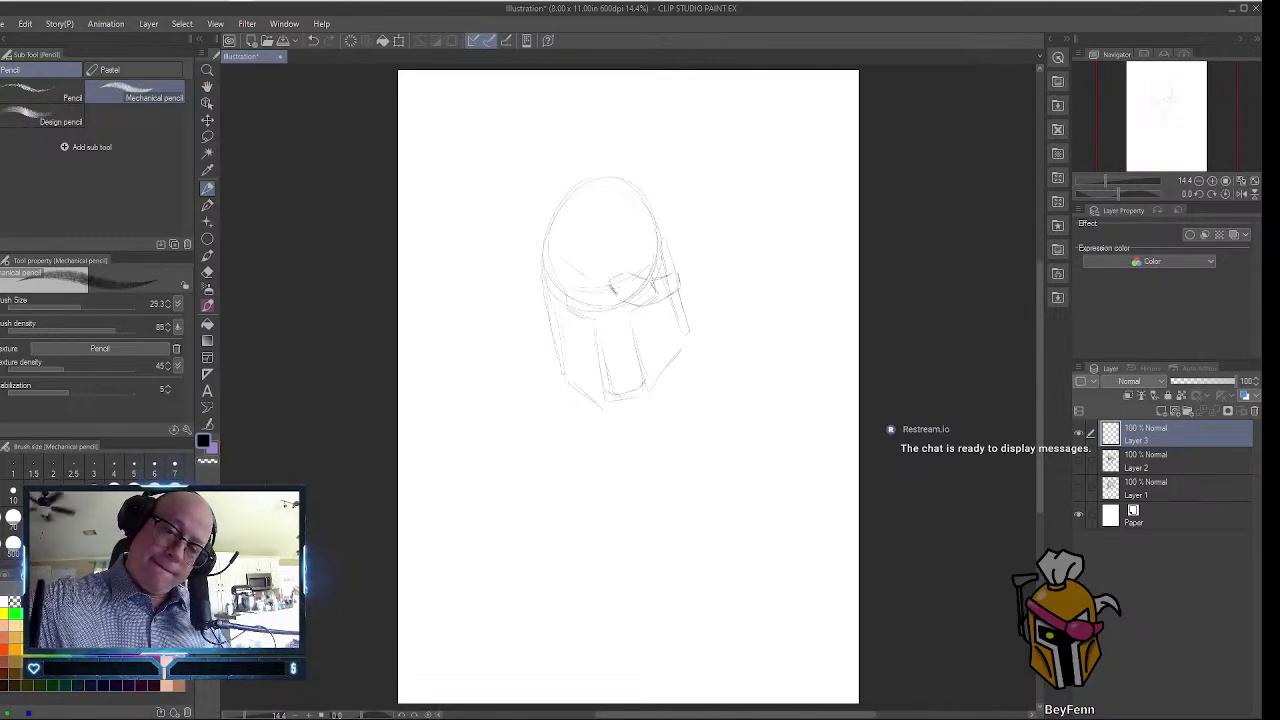
pyautogui.moveTo(550, 252); pyautogui.dragTo(607, 288)
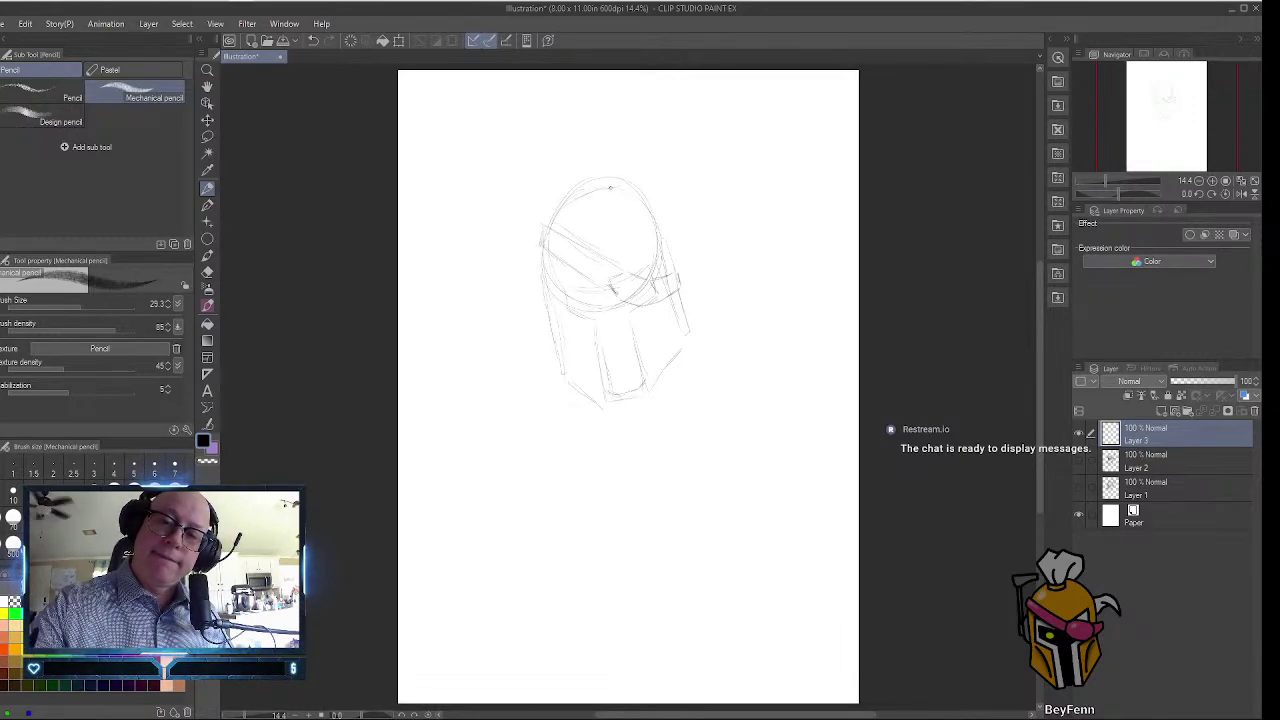
pyautogui.moveTo(654, 223); pyautogui.dragTo(661, 244)
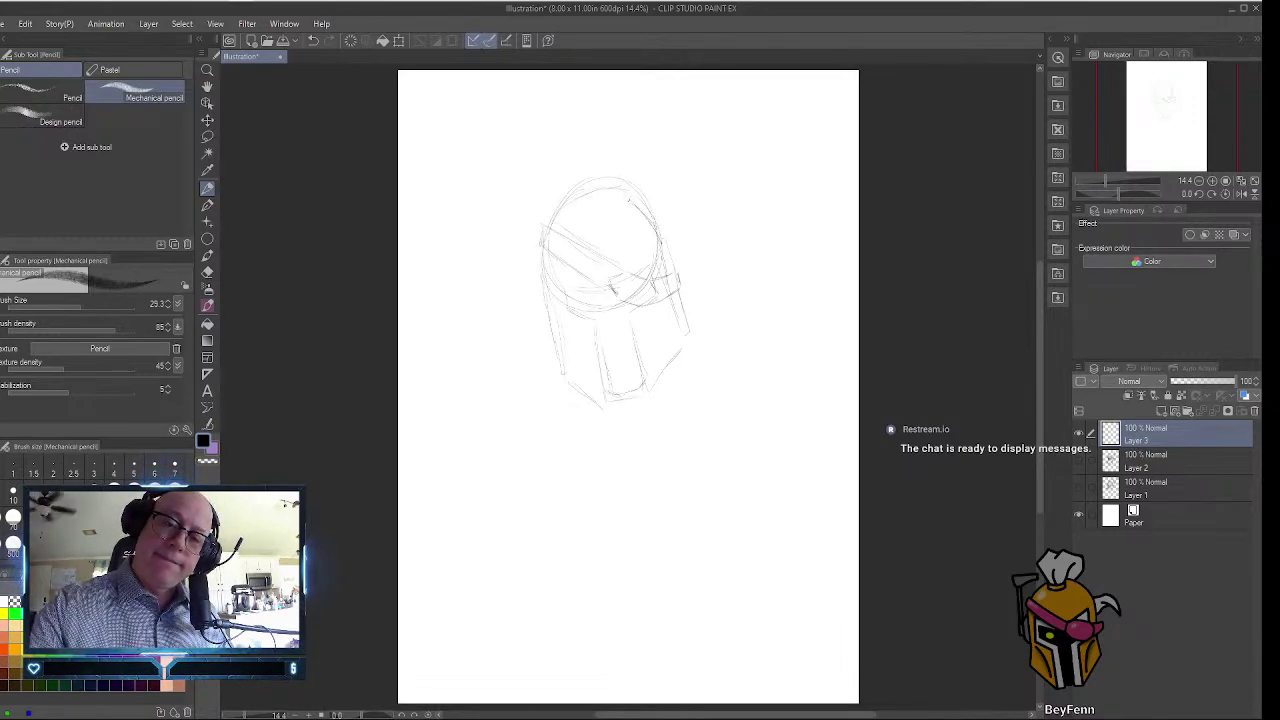
pyautogui.moveTo(624, 198); pyautogui.dragTo(597, 195)
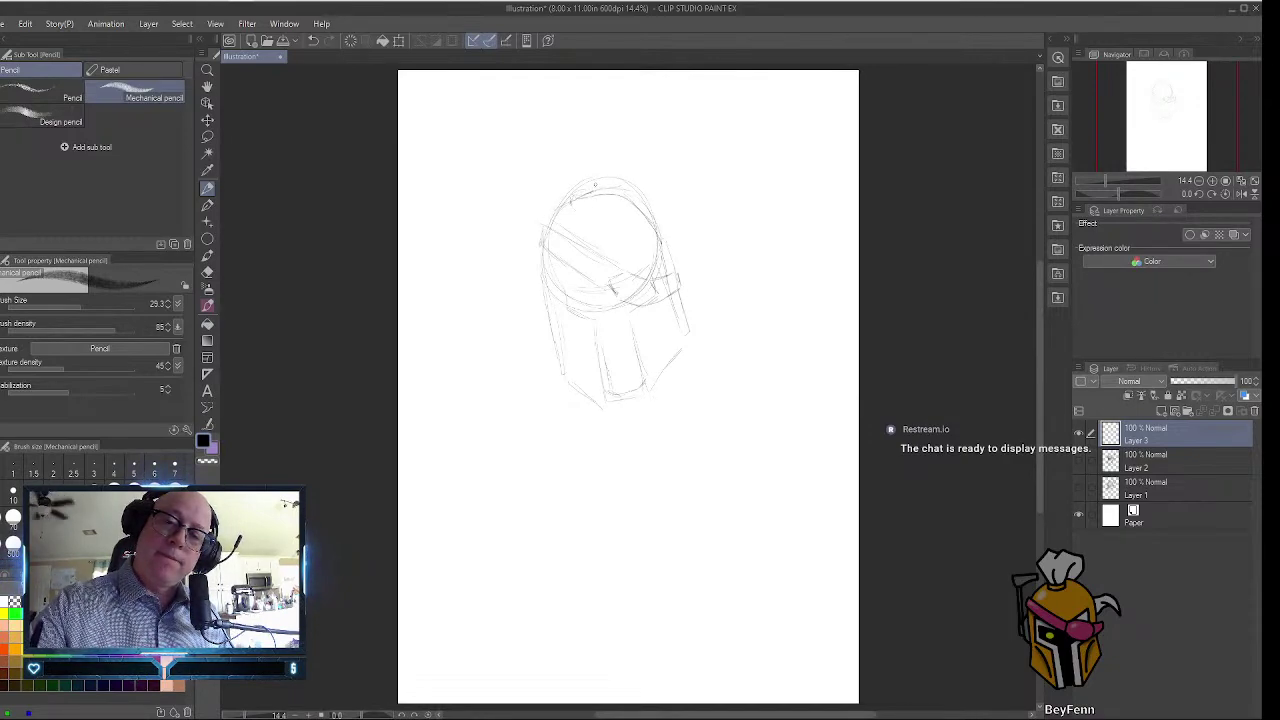
# Draw a puffy chef's hat on top of the helmet and pointed strap tails beside the dome.
pyautogui.moveTo(559, 166); pyautogui.dragTo(567, 192)
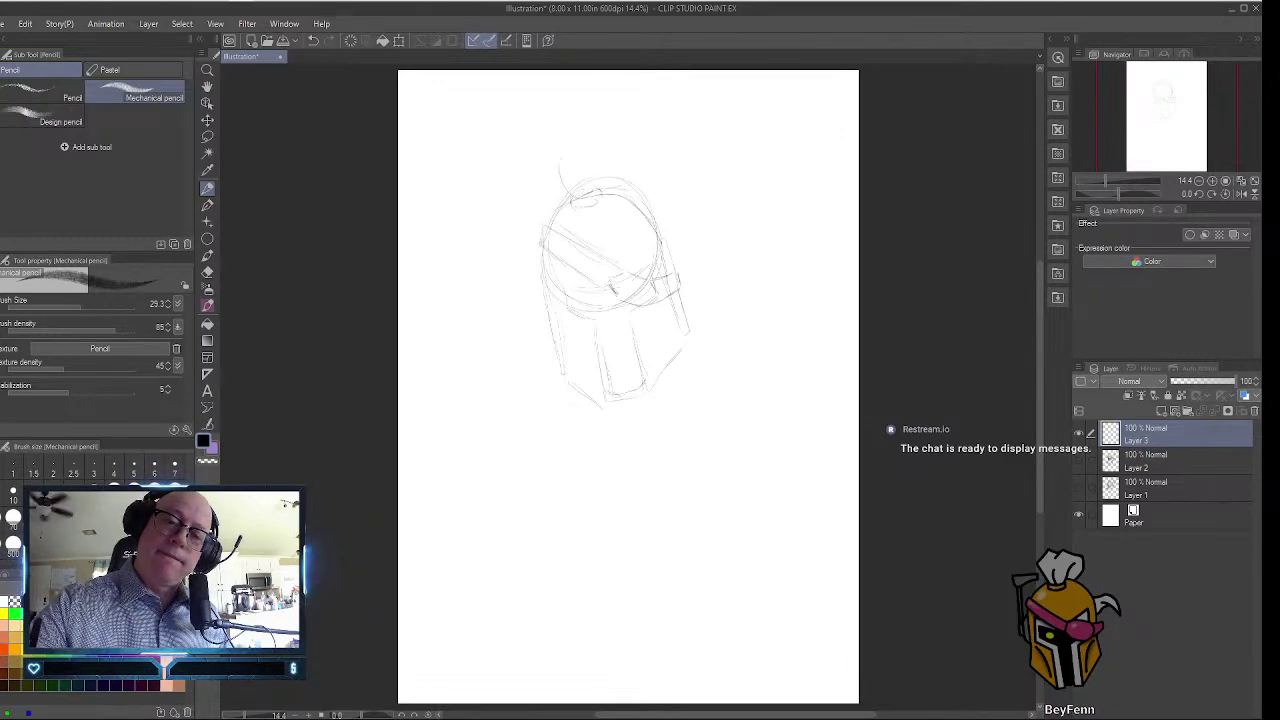
pyautogui.moveTo(590, 128); pyautogui.dragTo(608, 130)
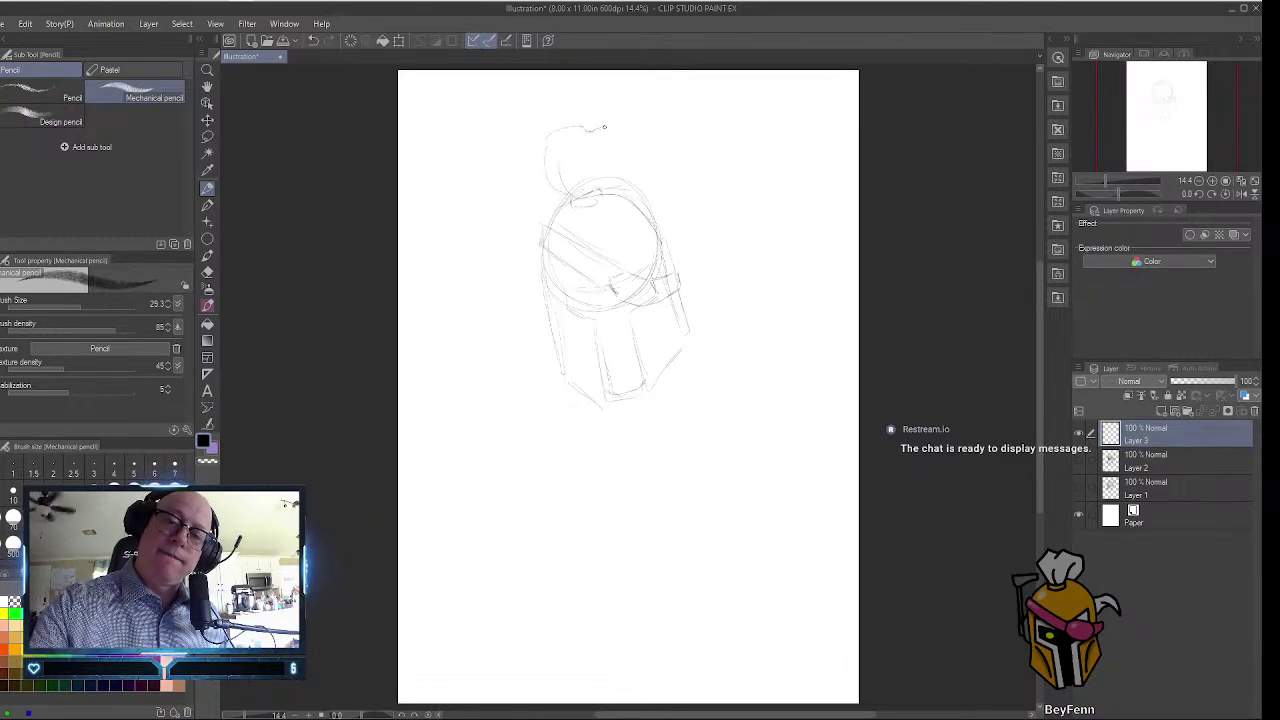
pyautogui.moveTo(610, 184); pyautogui.dragTo(615, 152)
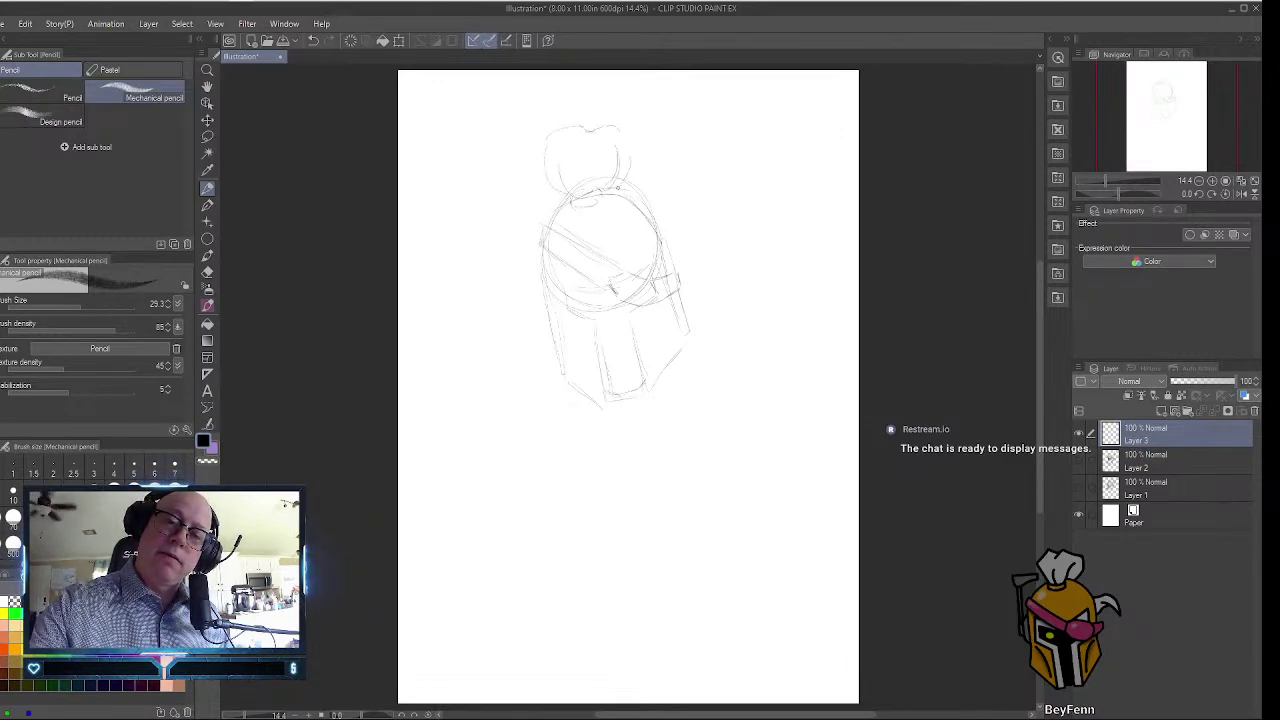
pyautogui.moveTo(648, 196)
pyautogui.mouseDown()
pyautogui.moveTo(670, 170)
pyautogui.moveTo(662, 226)
pyautogui.mouseUp()
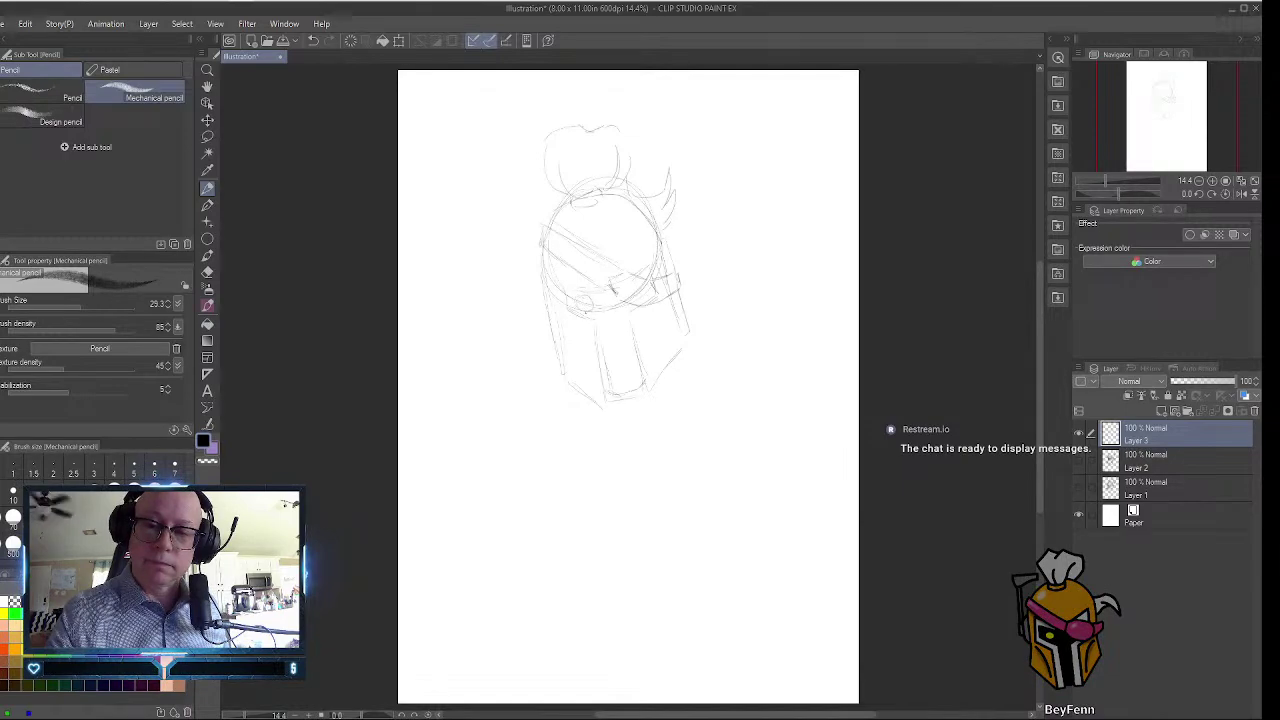
# Draw the round eye, central visor bars, jaw edges and cheek panels, and erase stray guide lines with the Hard eraser at size 543.4.
pyautogui.moveTo(590, 300); pyautogui.dragTo(588, 304)
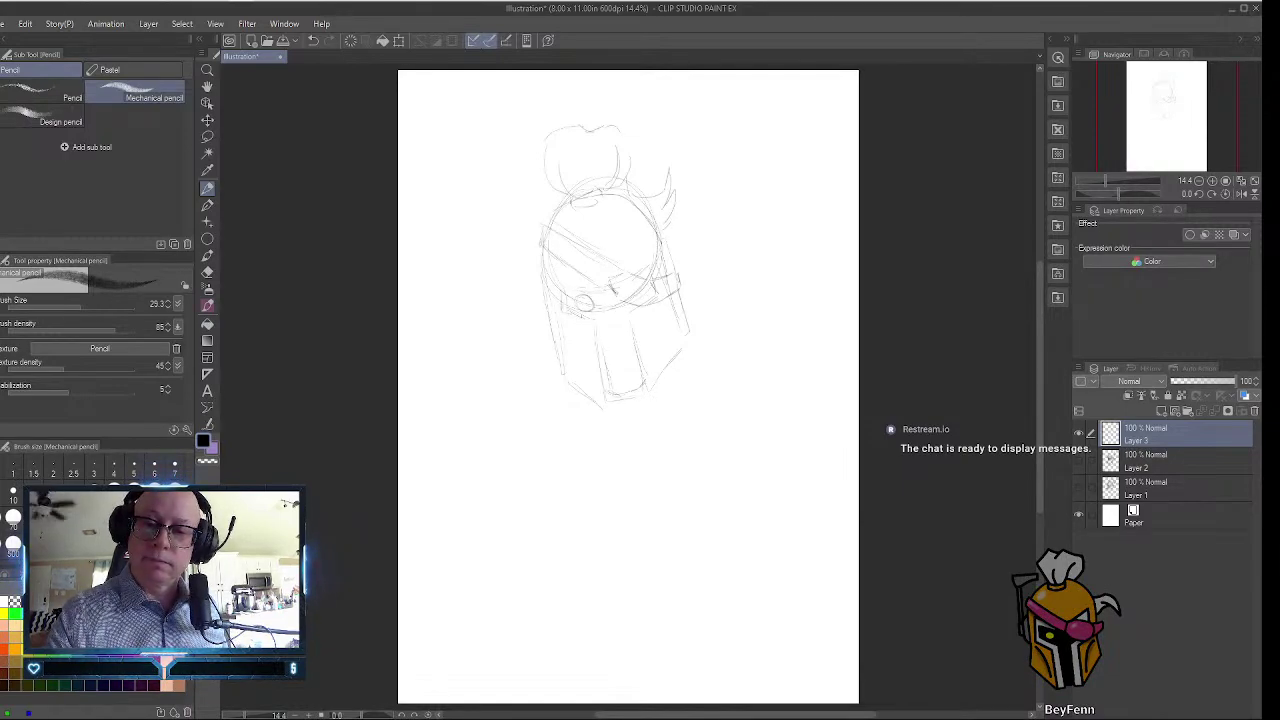
pyautogui.moveTo(608, 344); pyautogui.dragTo(618, 410)
pyautogui.moveTo(628, 356); pyautogui.dragTo(640, 398)
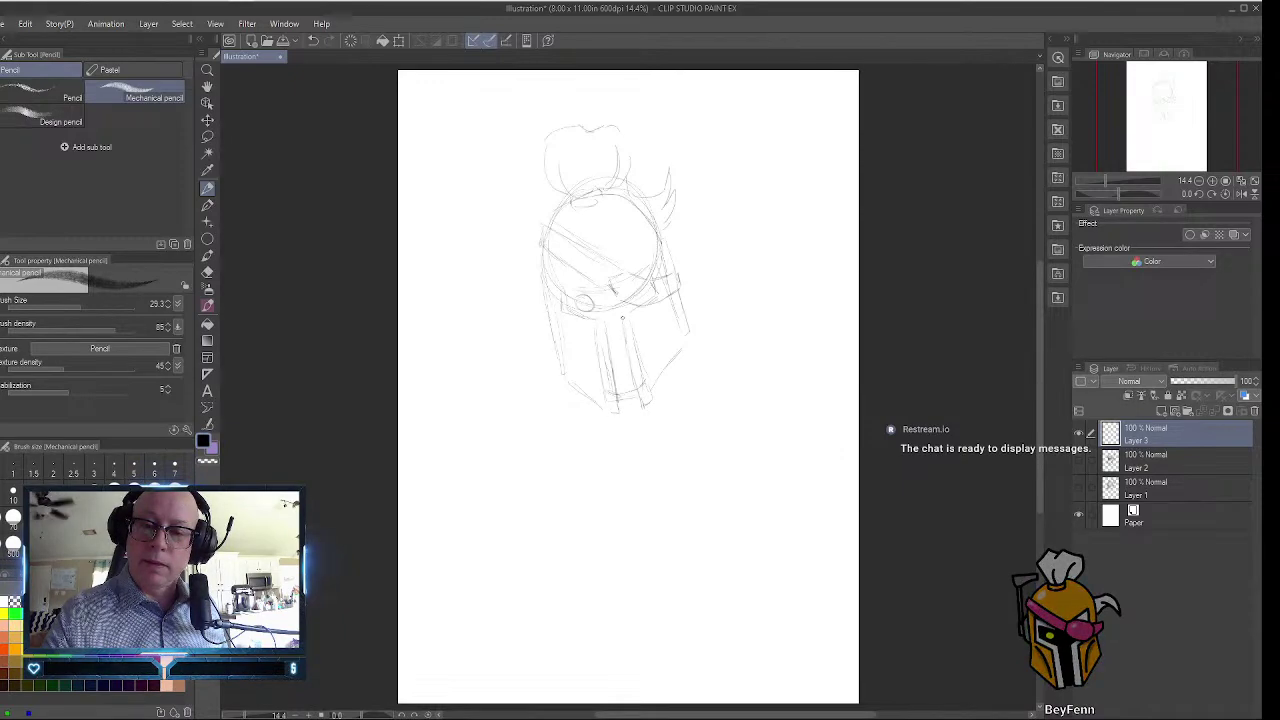
pyautogui.moveTo(684, 348); pyautogui.dragTo(660, 382)
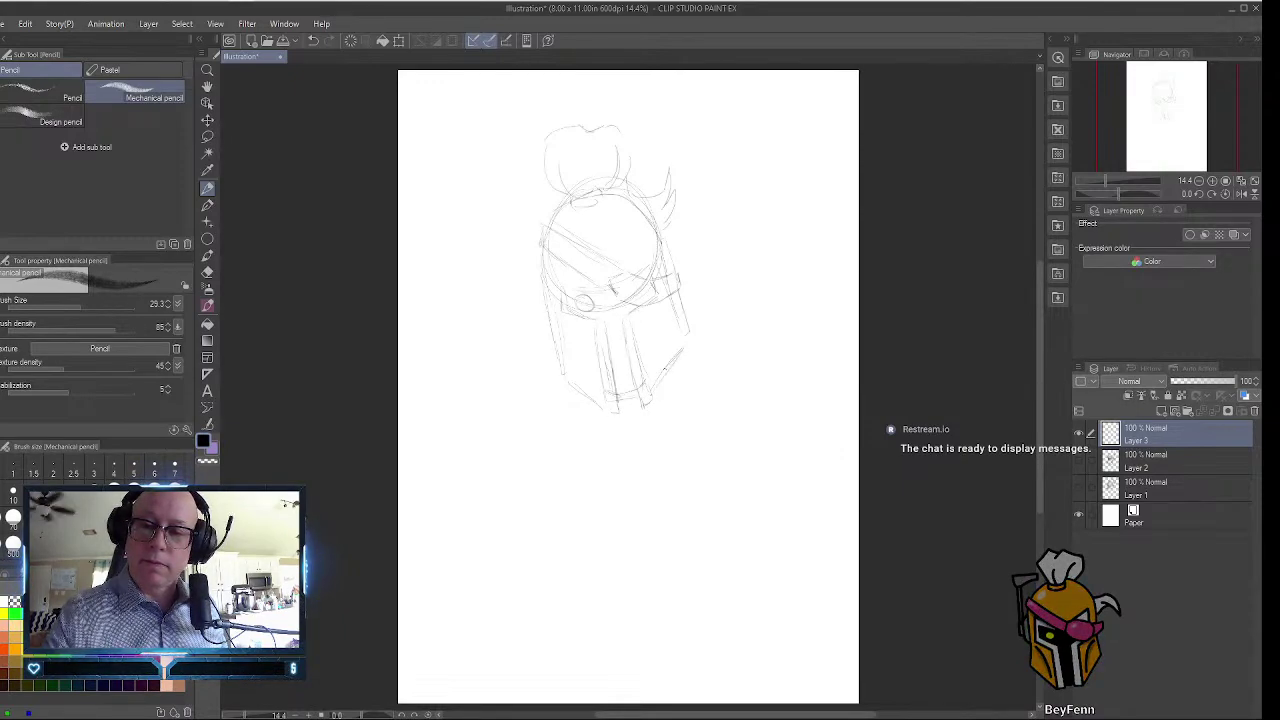
pyautogui.moveTo(565, 374); pyautogui.dragTo(606, 410)
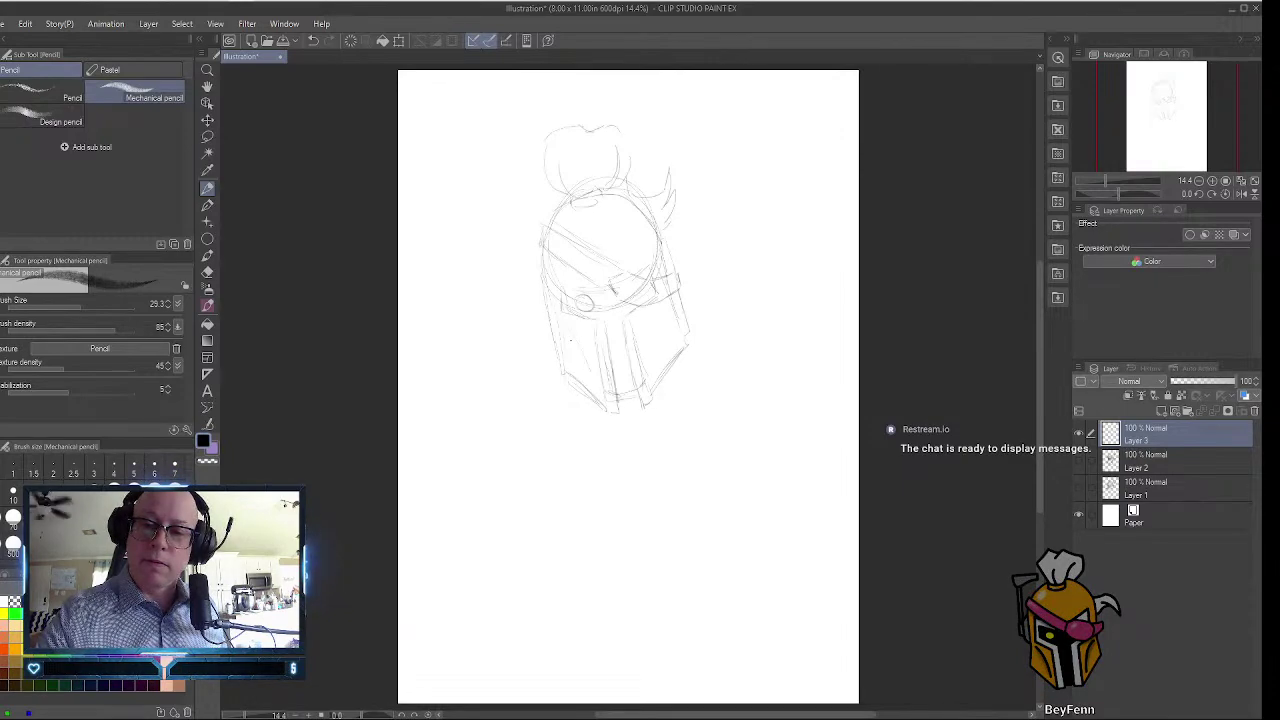
pyautogui.moveTo(660, 308); pyautogui.dragTo(652, 368)
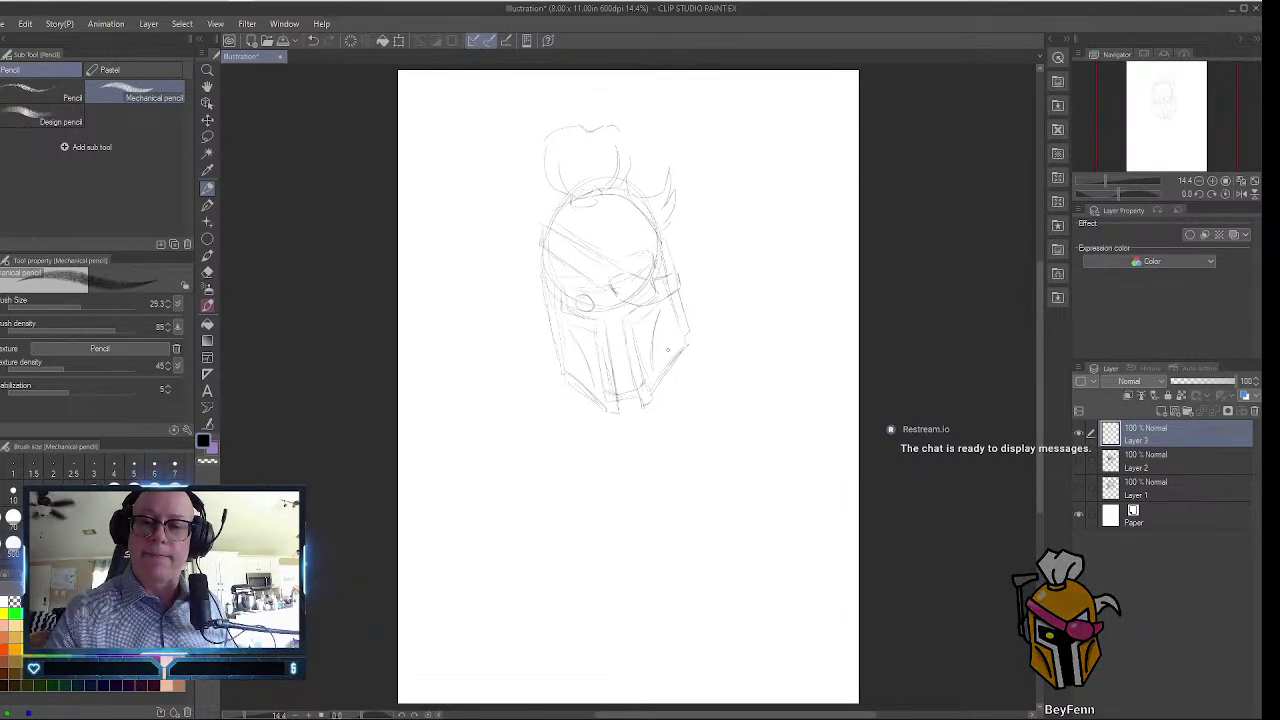
pyautogui.click(208, 270)
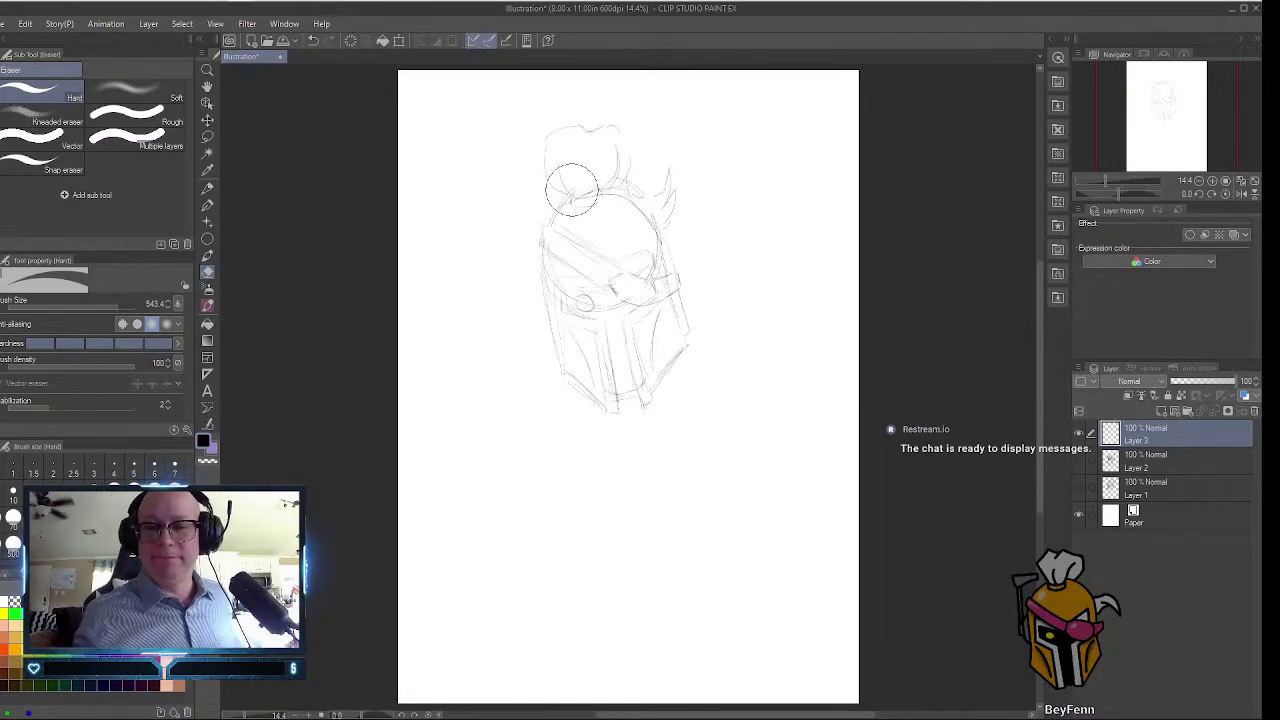
# Lasso the helmet sketch, scale it down to 81% and reposition it in the upper middle of the page.
pyautogui.click(207, 137)
pyautogui.moveTo(618, 88)
pyautogui.mouseDown()
pyautogui.moveTo(471, 263)
pyautogui.moveTo(751, 191)
pyautogui.moveTo(680, 110)
pyautogui.mouseUp()
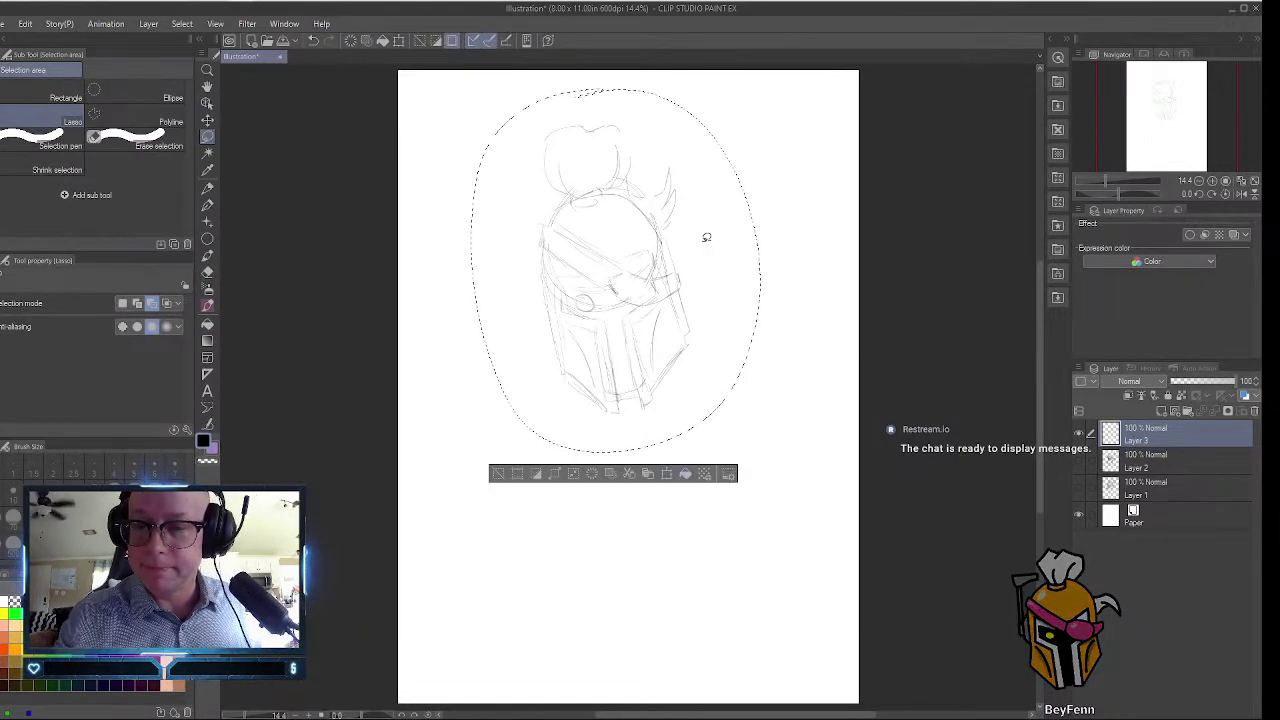
pyautogui.click(668, 474)
pyautogui.moveTo(760, 89); pyautogui.dragTo(702, 161)
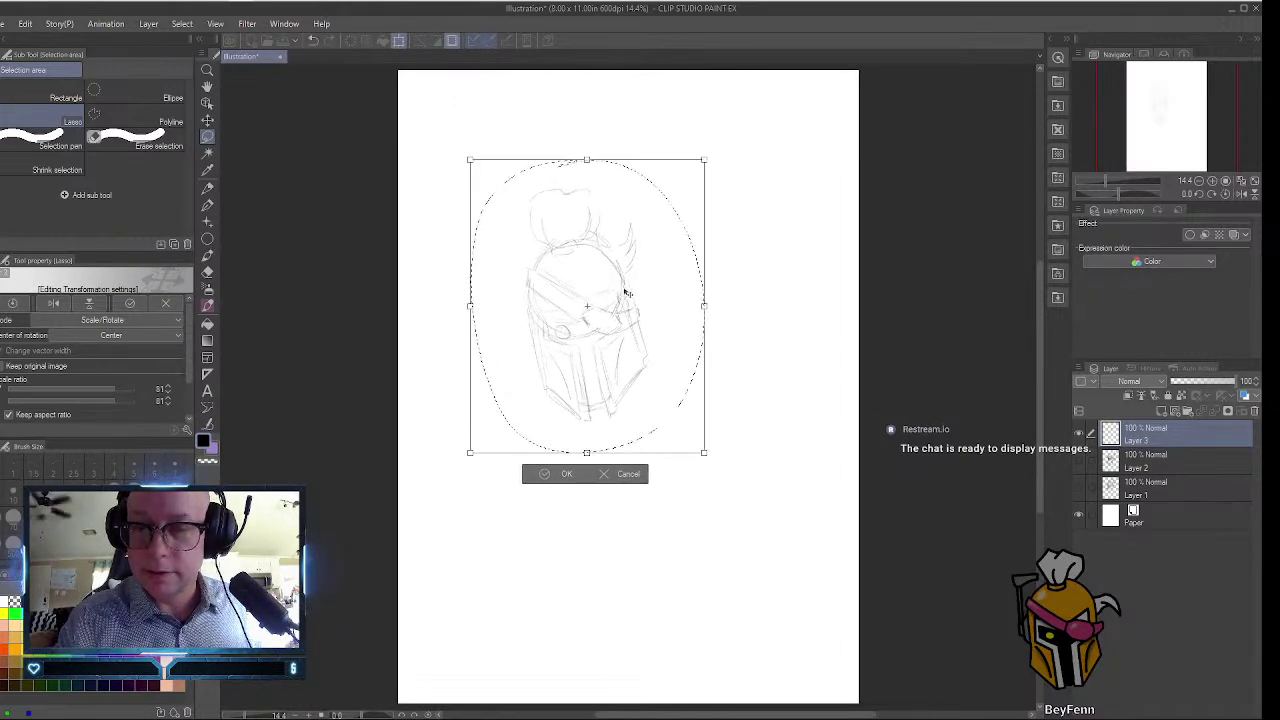
pyautogui.moveTo(630, 295); pyautogui.dragTo(664, 250)
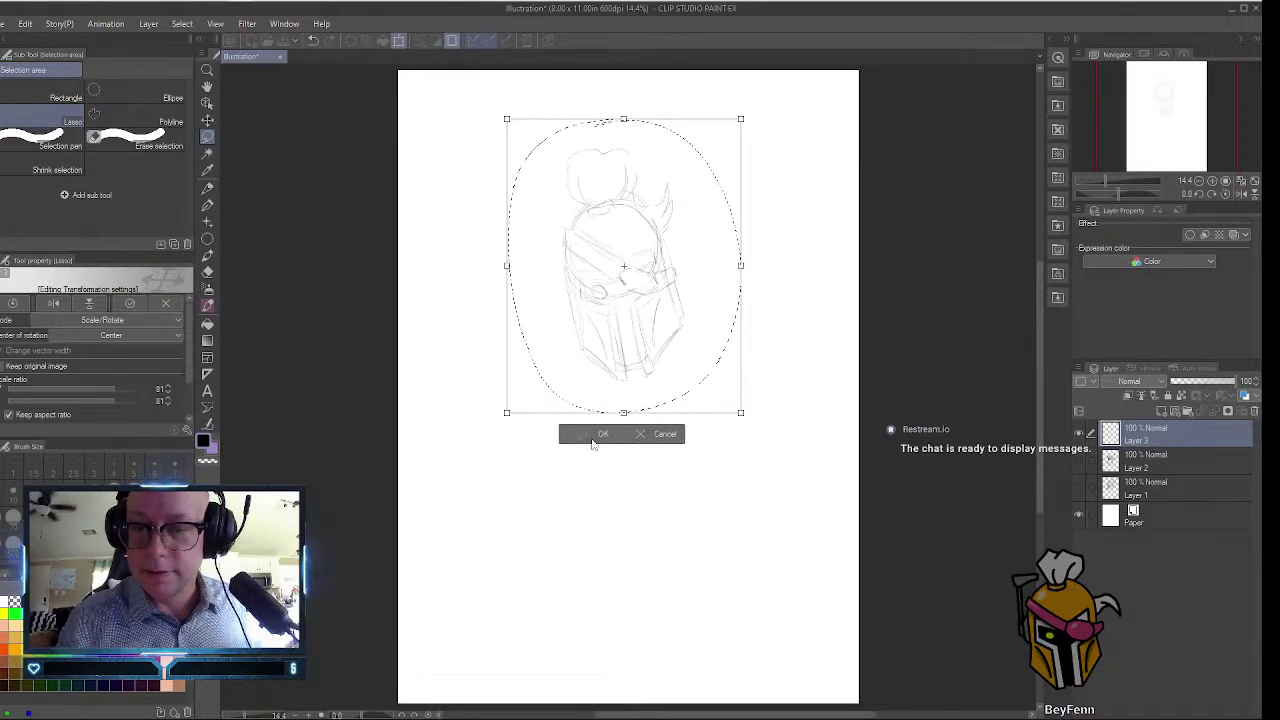
pyautogui.click(586, 435)
pyautogui.click(596, 436)
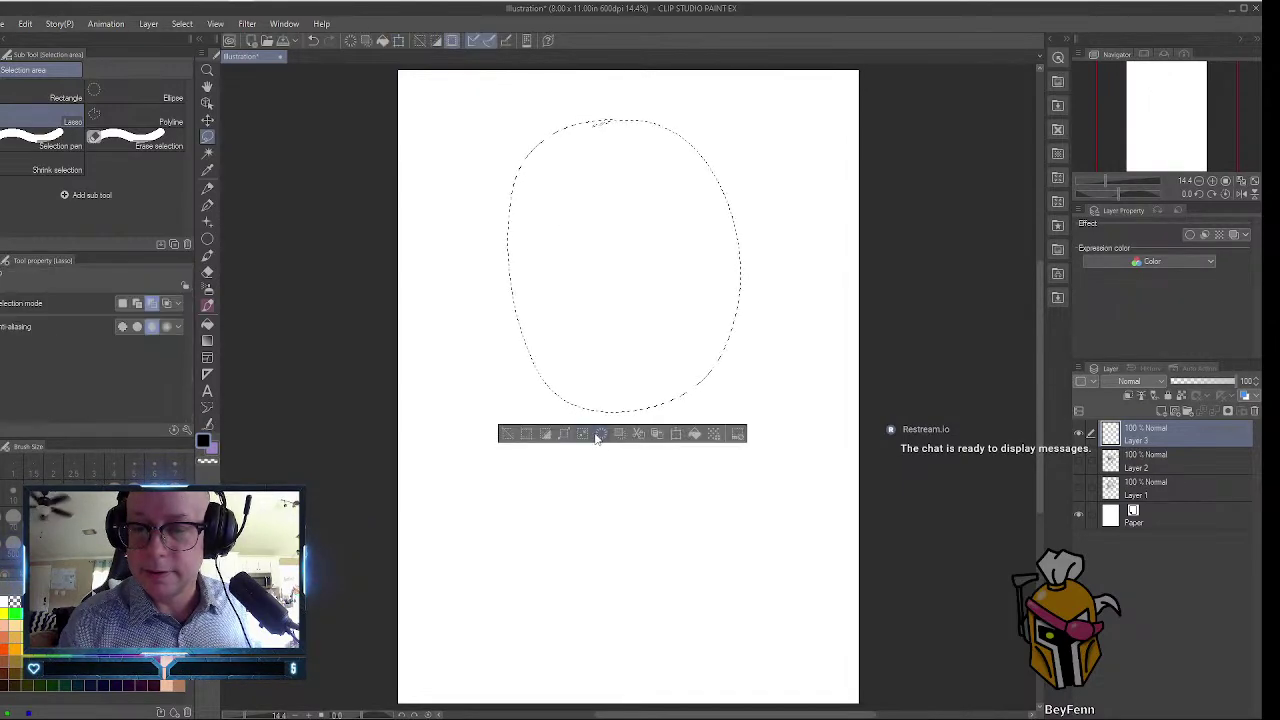
pyautogui.click(517, 436)
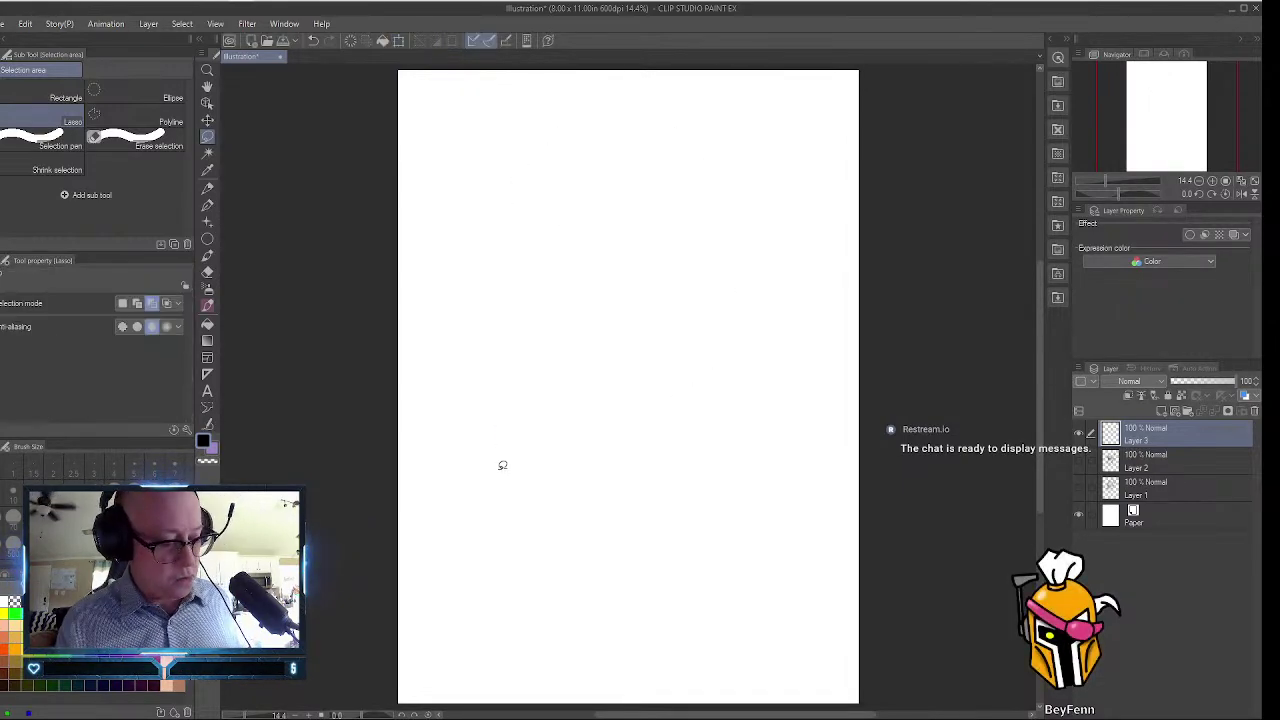
pyautogui.hotkey('ctrl', 'z')
pyautogui.hotkey('ctrl', 'z')
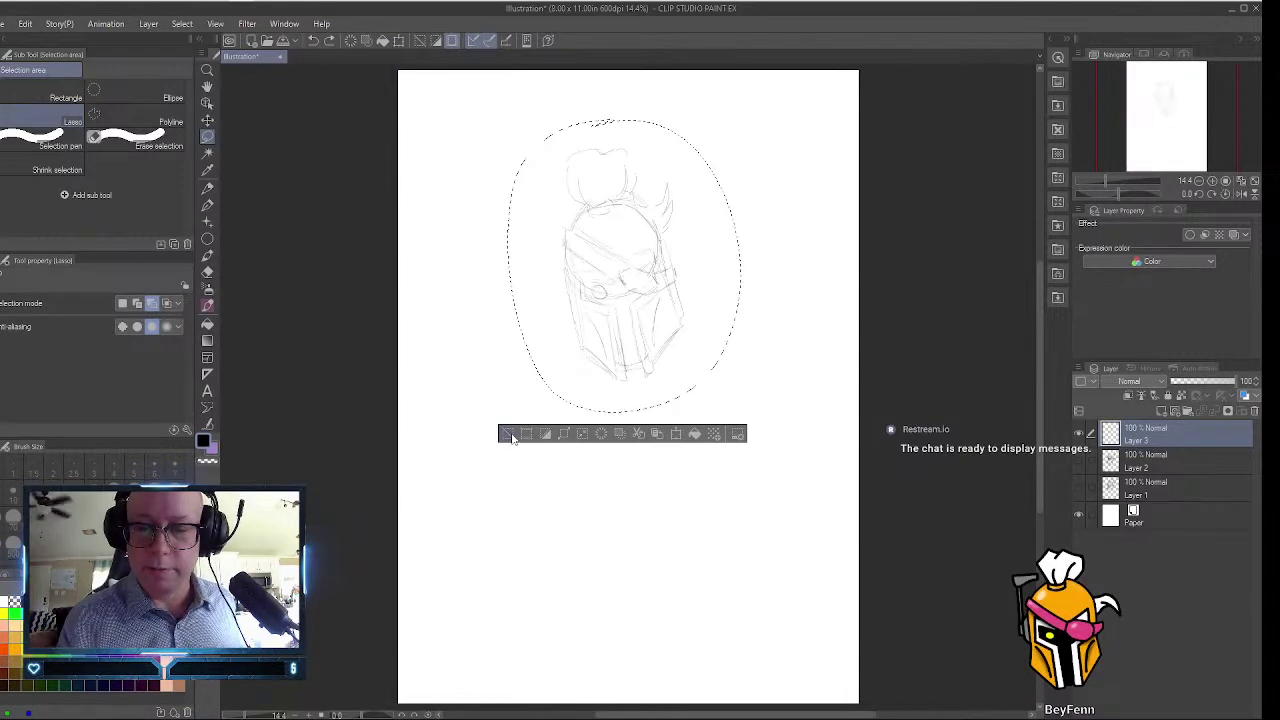
# Deselect the helmet and sketch a round shoulder and a blocky raised fist beside it with the Mechanical pencil.
pyautogui.click(506, 433)
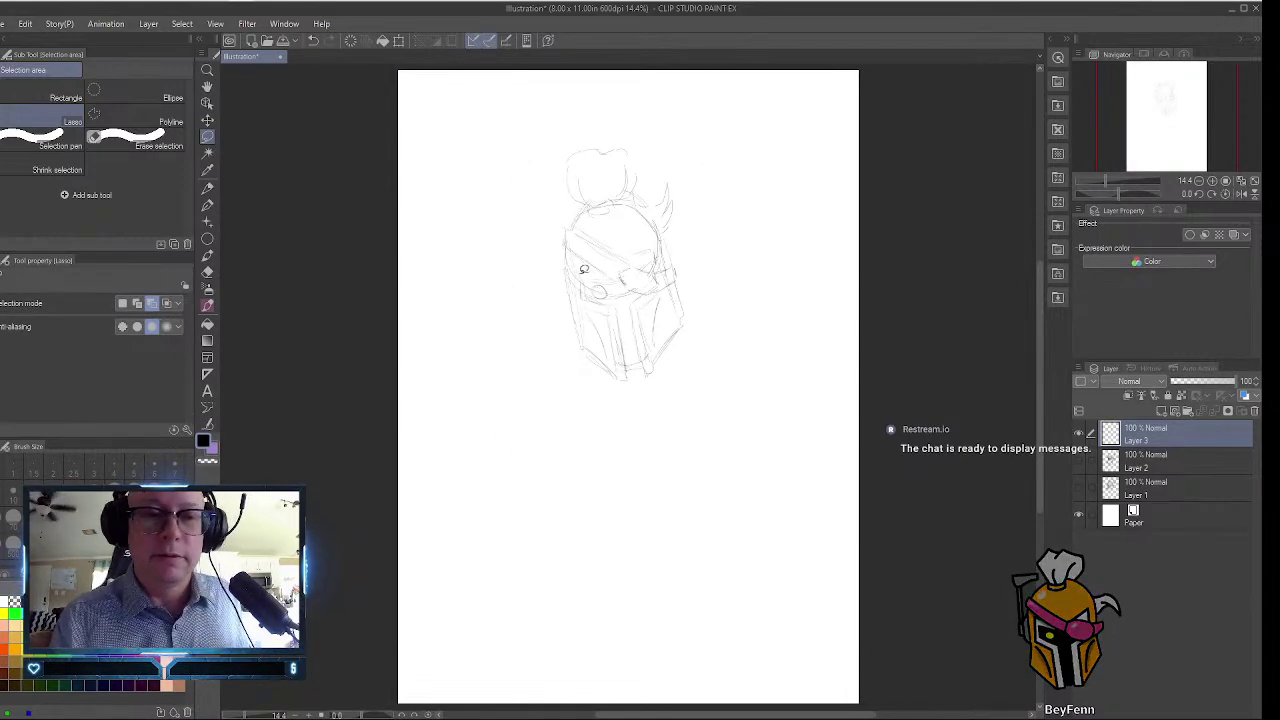
pyautogui.click(207, 188)
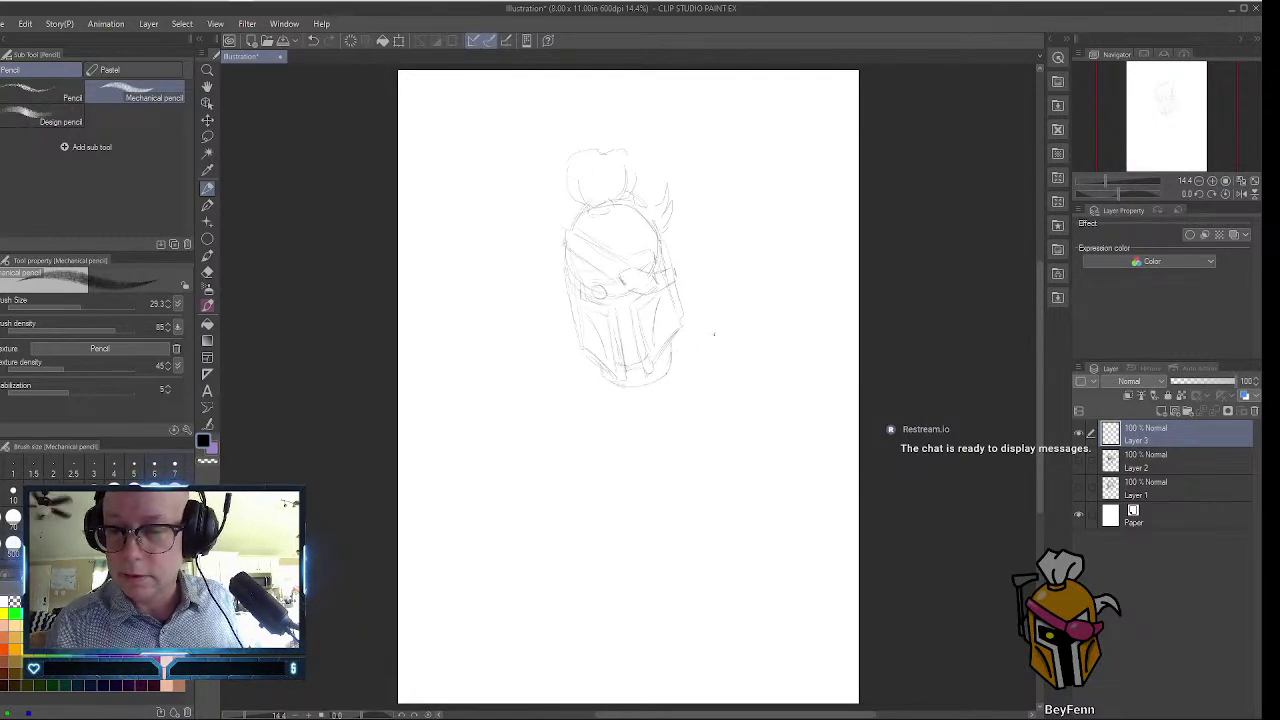
pyautogui.moveTo(708, 336)
pyautogui.mouseDown()
pyautogui.moveTo(676, 370)
pyautogui.moveTo(705, 415)
pyautogui.moveTo(745, 360)
pyautogui.moveTo(745, 392)
pyautogui.moveTo(708, 424)
pyautogui.mouseUp()
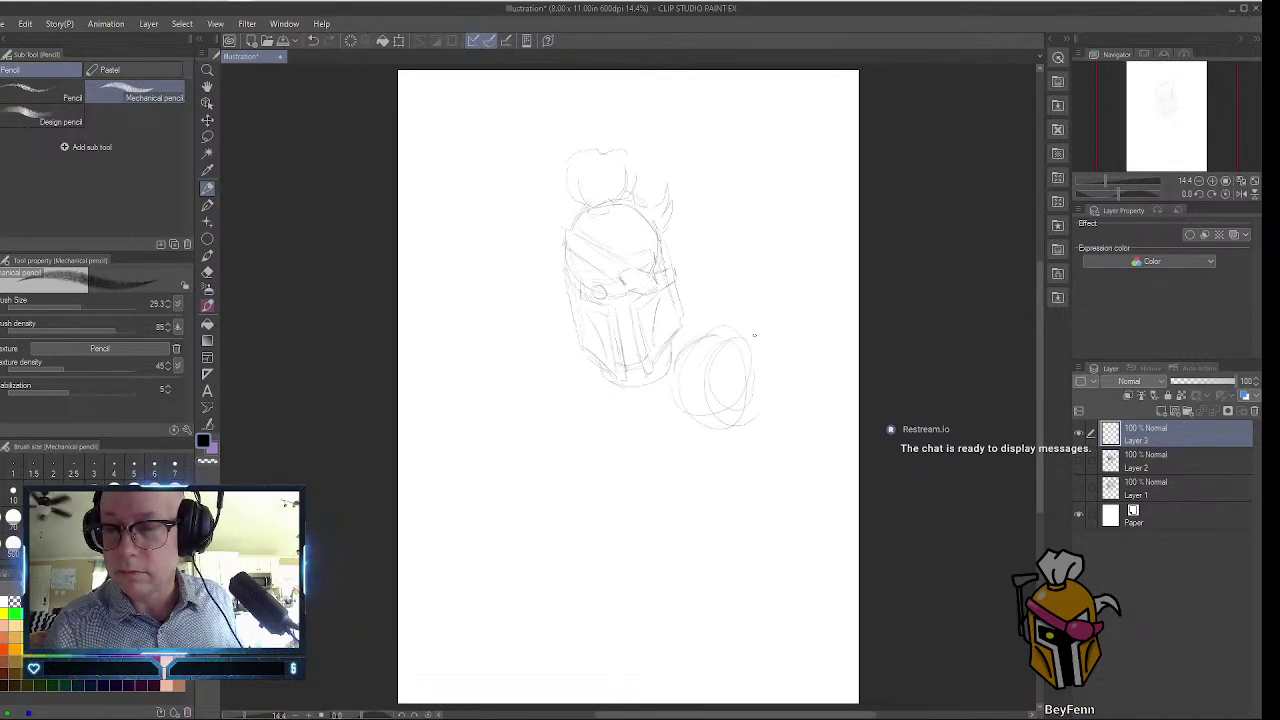
pyautogui.moveTo(783, 300)
pyautogui.mouseDown()
pyautogui.moveTo(738, 310)
pyautogui.moveTo(740, 378)
pyautogui.moveTo(760, 366)
pyautogui.mouseUp()
pyautogui.moveTo(818, 312)
pyautogui.mouseDown()
pyautogui.moveTo(808, 392)
pyautogui.moveTo(751, 395)
pyautogui.mouseUp()
# Draw an upright paintbrush through the fist, with its handle above and below and a pointed bristle tip.
pyautogui.moveTo(771, 253)
pyautogui.mouseDown()
pyautogui.moveTo(765, 300)
pyautogui.moveTo(783, 294)
pyautogui.mouseUp()
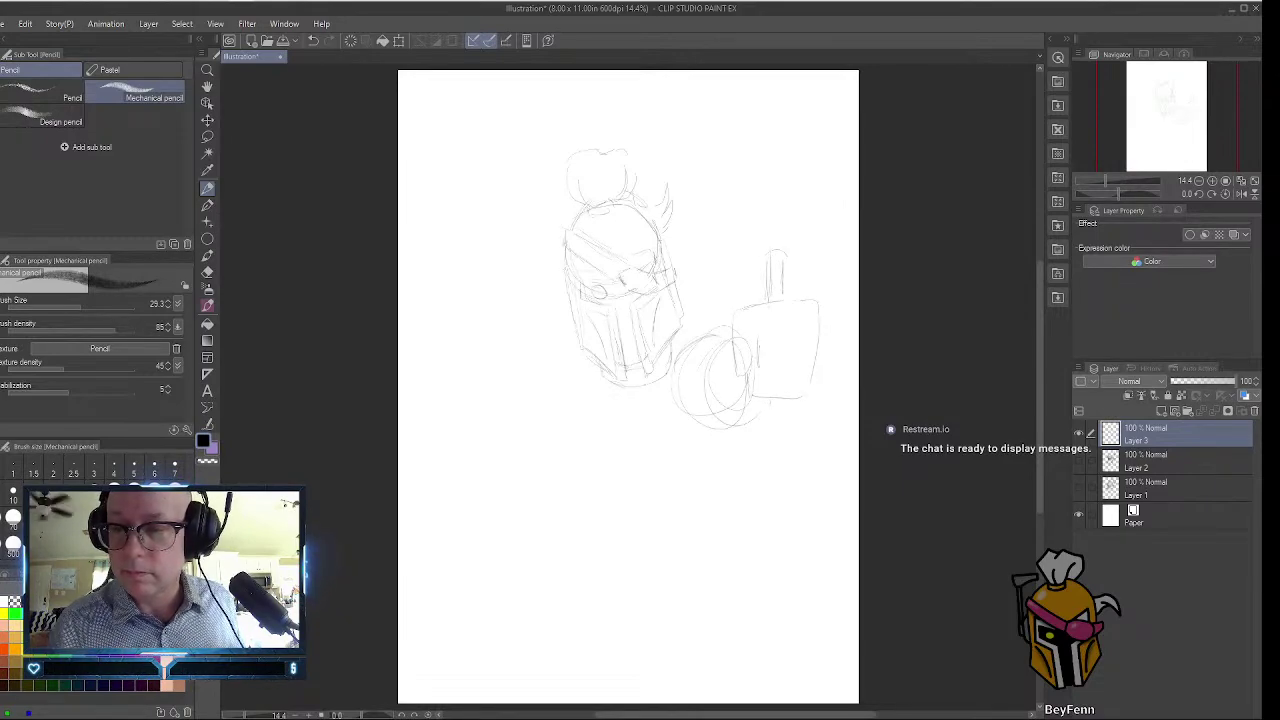
pyautogui.moveTo(780, 404); pyautogui.dragTo(776, 440)
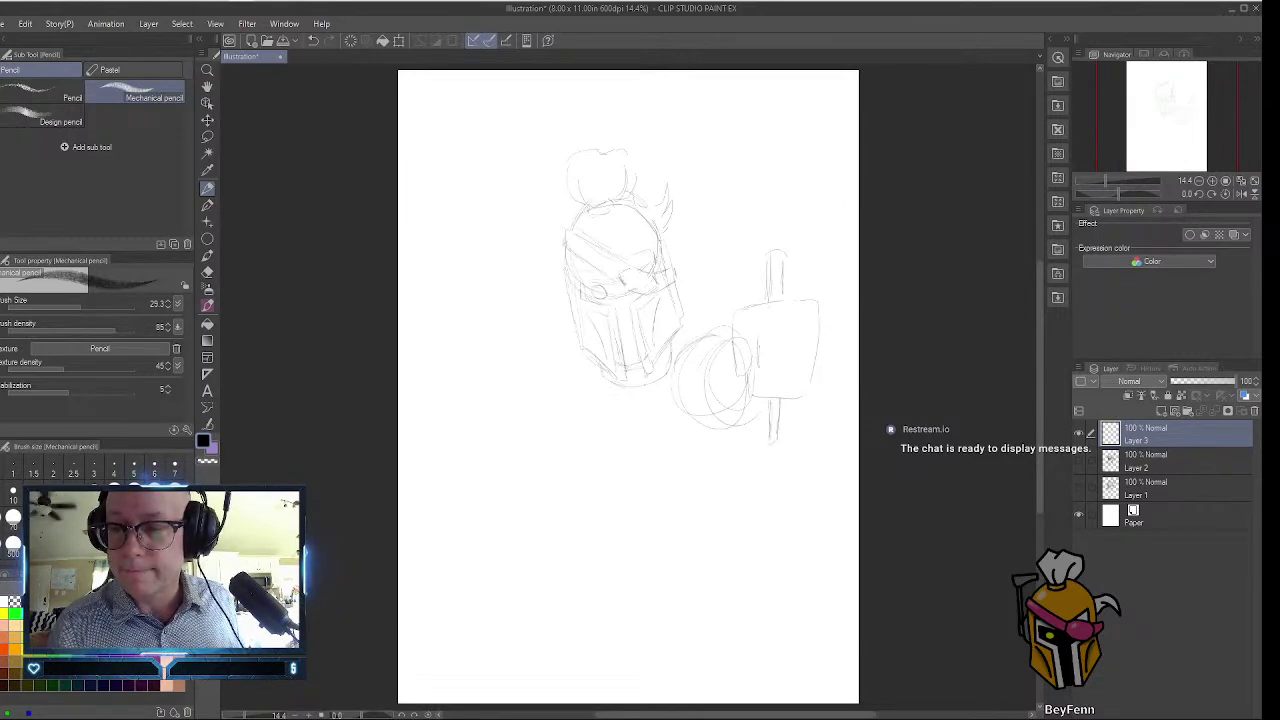
pyautogui.moveTo(769, 248); pyautogui.dragTo(777, 188)
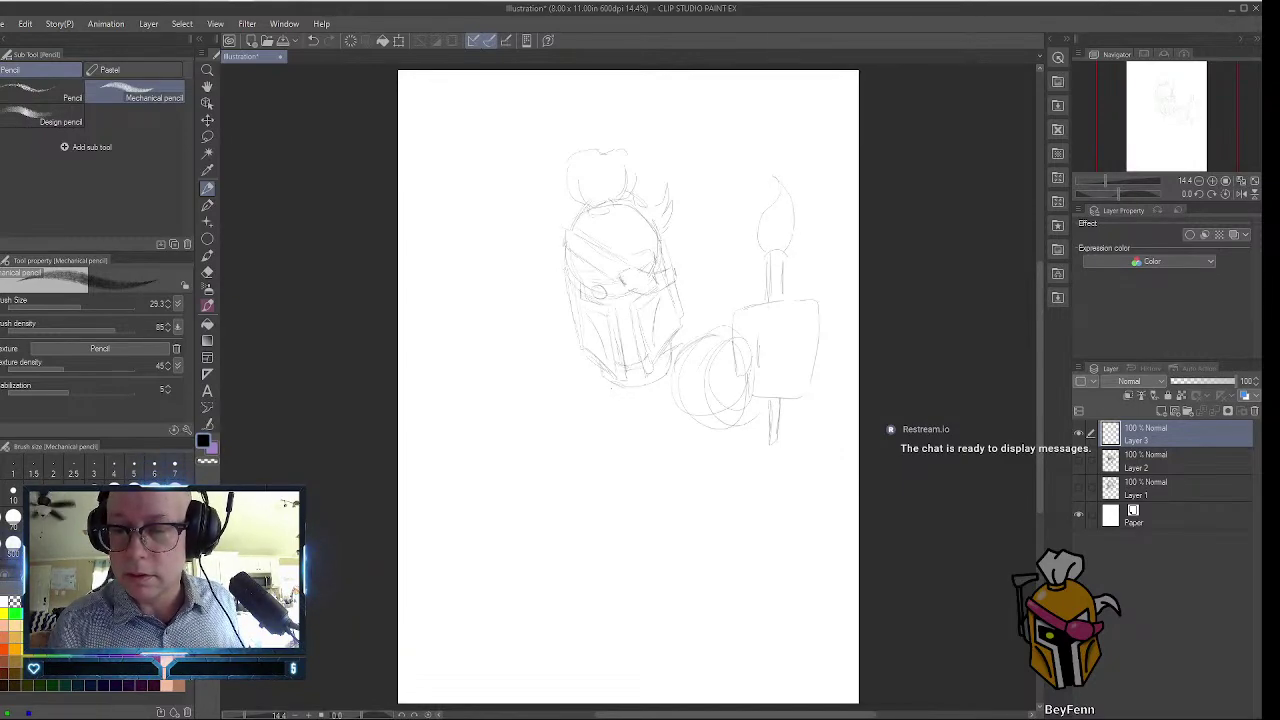
# Sketch the collar beneath the helmet and the broad chest plate outline with the opposite shoulder.
pyautogui.moveTo(596, 380); pyautogui.dragTo(641, 408)
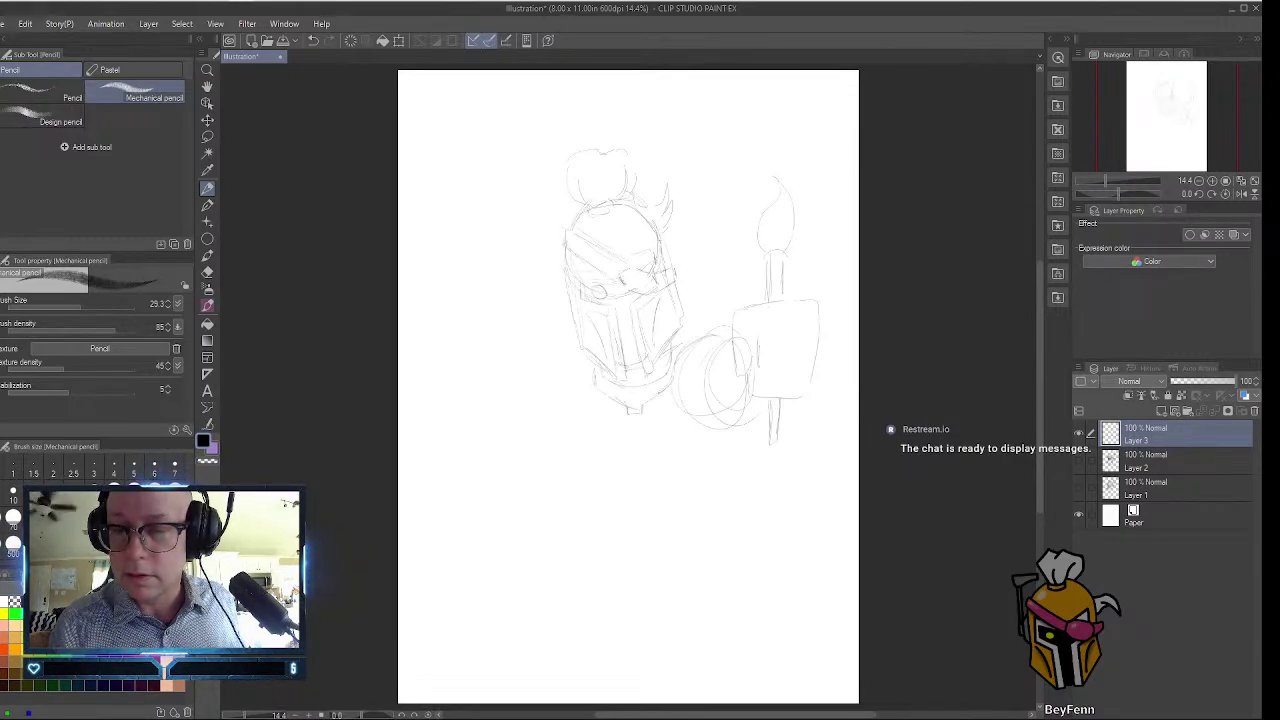
pyautogui.moveTo(566, 373); pyautogui.dragTo(564, 392)
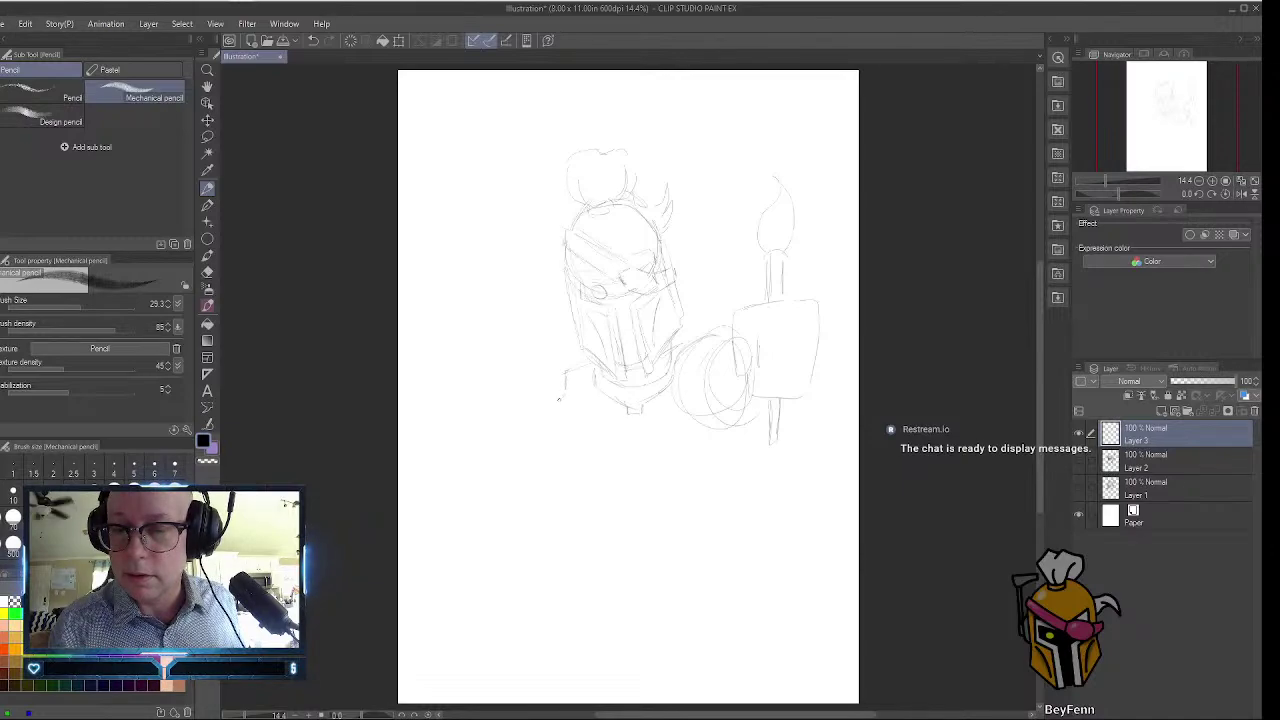
pyautogui.moveTo(547, 470)
pyautogui.mouseDown()
pyautogui.moveTo(583, 505)
pyautogui.moveTo(636, 466)
pyautogui.moveTo(721, 489)
pyautogui.moveTo(746, 471)
pyautogui.mouseUp()
pyautogui.moveTo(758, 424)
pyautogui.mouseDown()
pyautogui.moveTo(755, 478)
pyautogui.moveTo(732, 488)
pyautogui.mouseUp()
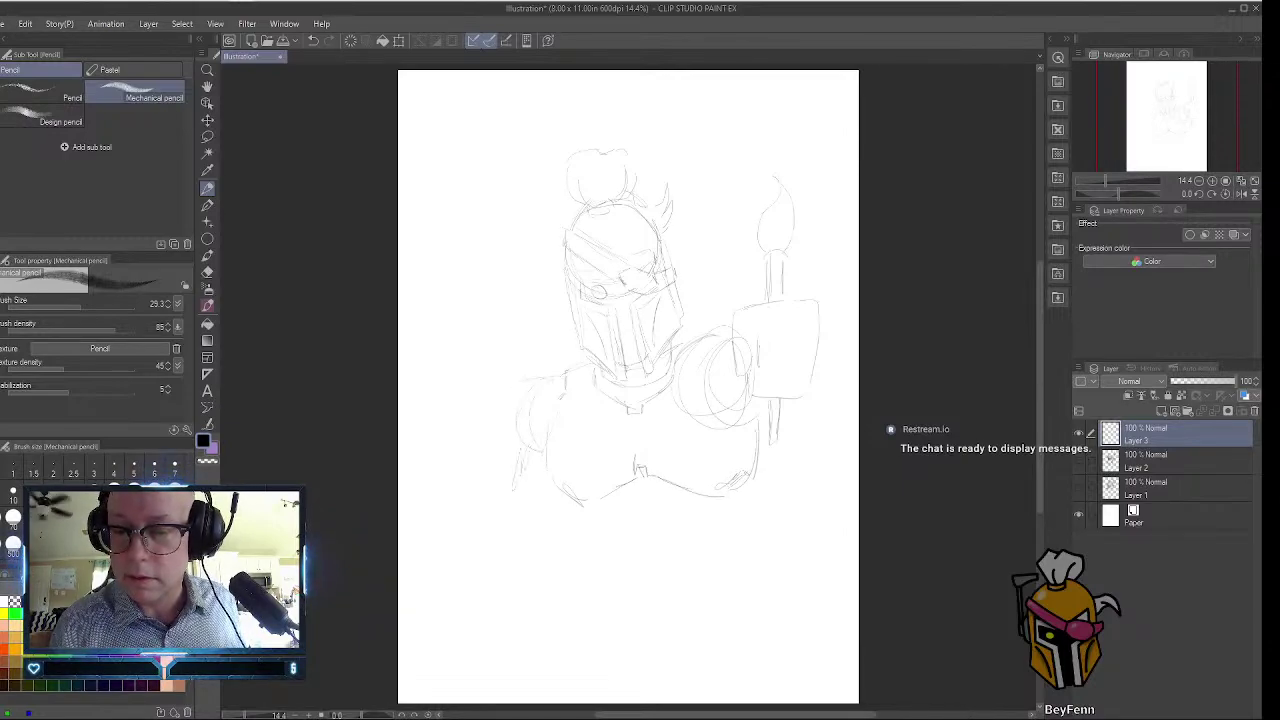
# Draw the lowered arm ending in a gloved hand with curled fingers and one finger pointing up.
pyautogui.moveTo(525, 465); pyautogui.dragTo(511, 498)
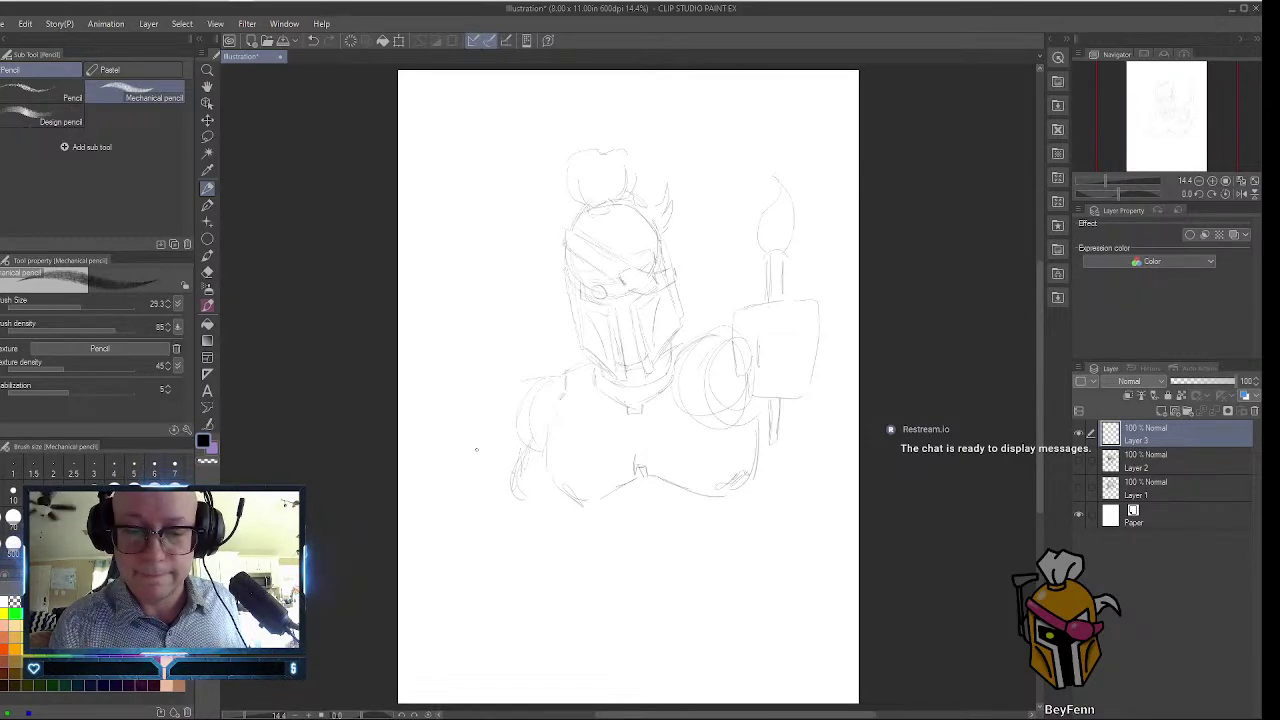
pyautogui.moveTo(490, 433)
pyautogui.mouseDown()
pyautogui.moveTo(495, 468)
pyautogui.moveTo(450, 488)
pyautogui.mouseUp()
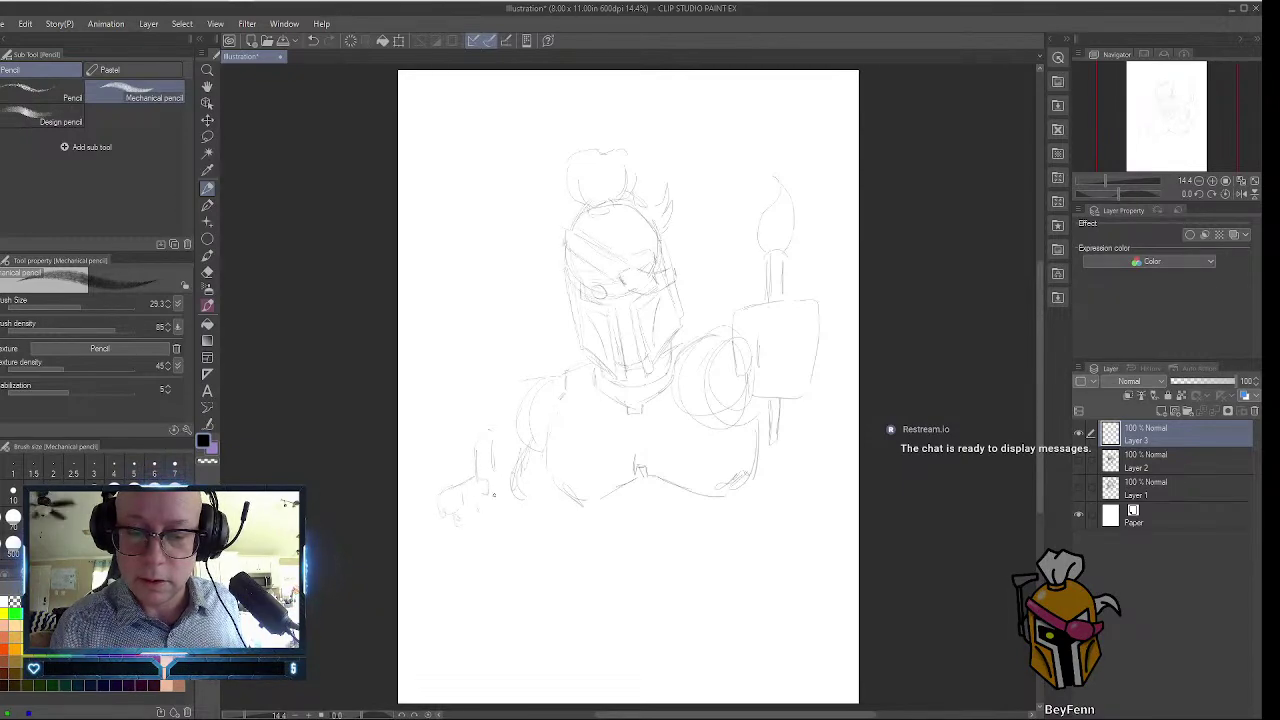
pyautogui.moveTo(491, 493)
pyautogui.mouseDown()
pyautogui.moveTo(497, 507)
pyautogui.moveTo(470, 536)
pyautogui.moveTo(505, 523)
pyautogui.mouseUp()
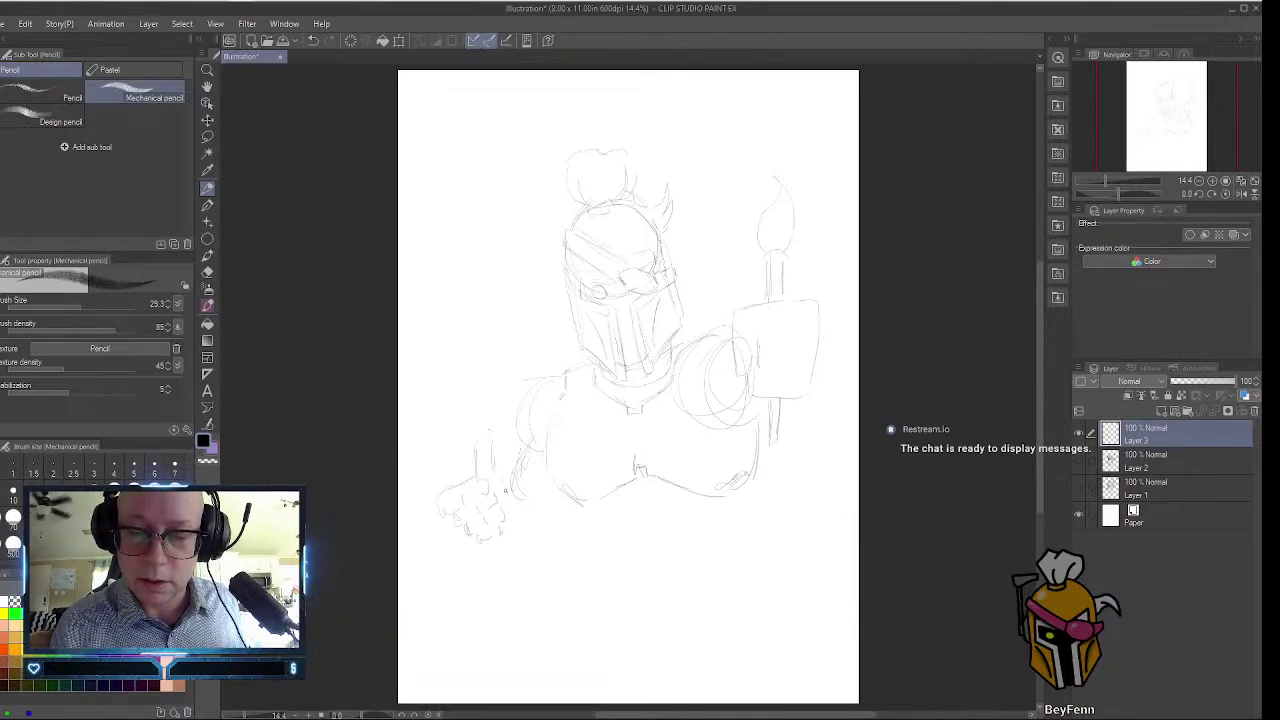
pyautogui.moveTo(505, 490)
pyautogui.mouseDown()
pyautogui.moveTo(496, 532)
pyautogui.moveTo(518, 553)
pyautogui.moveTo(527, 502)
pyautogui.moveTo(529, 541)
pyautogui.mouseUp()
# Sketch the waist and abdomen contours below the chest plate on both sides of the torso.
pyautogui.moveTo(567, 501)
pyautogui.mouseDown()
pyautogui.moveTo(548, 529)
pyautogui.moveTo(590, 528)
pyautogui.mouseUp()
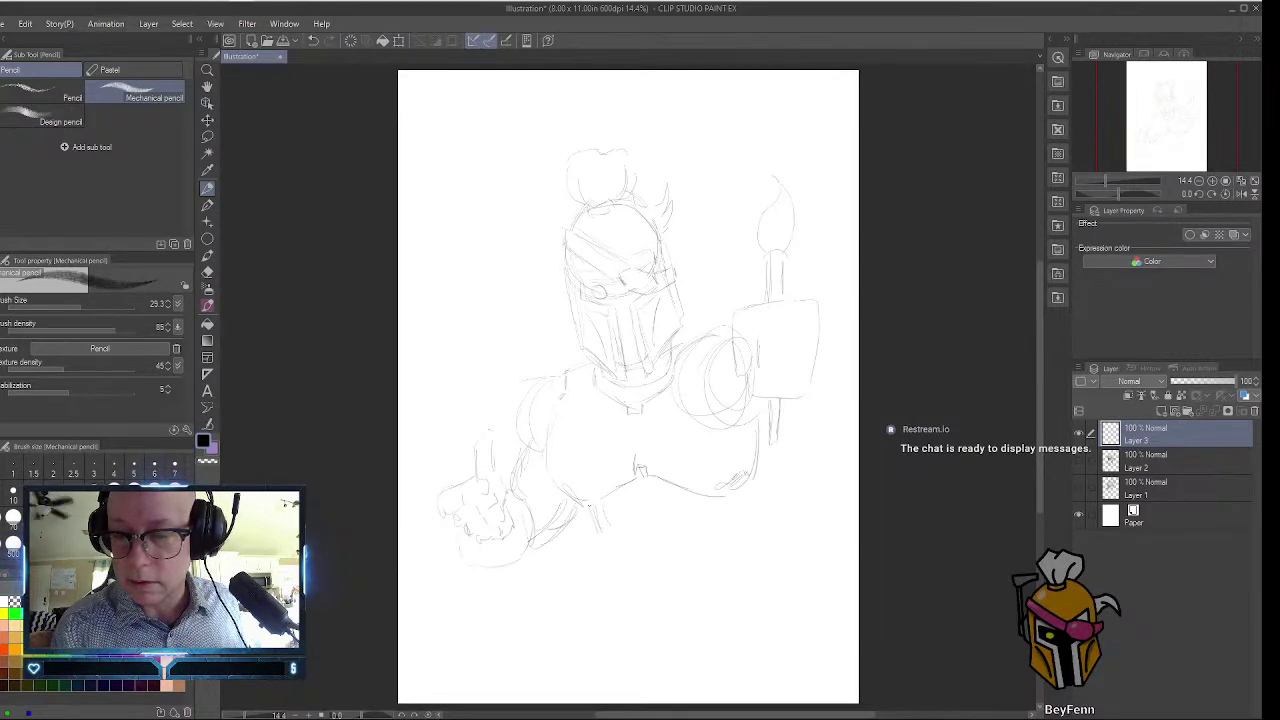
pyautogui.moveTo(737, 494); pyautogui.dragTo(731, 520)
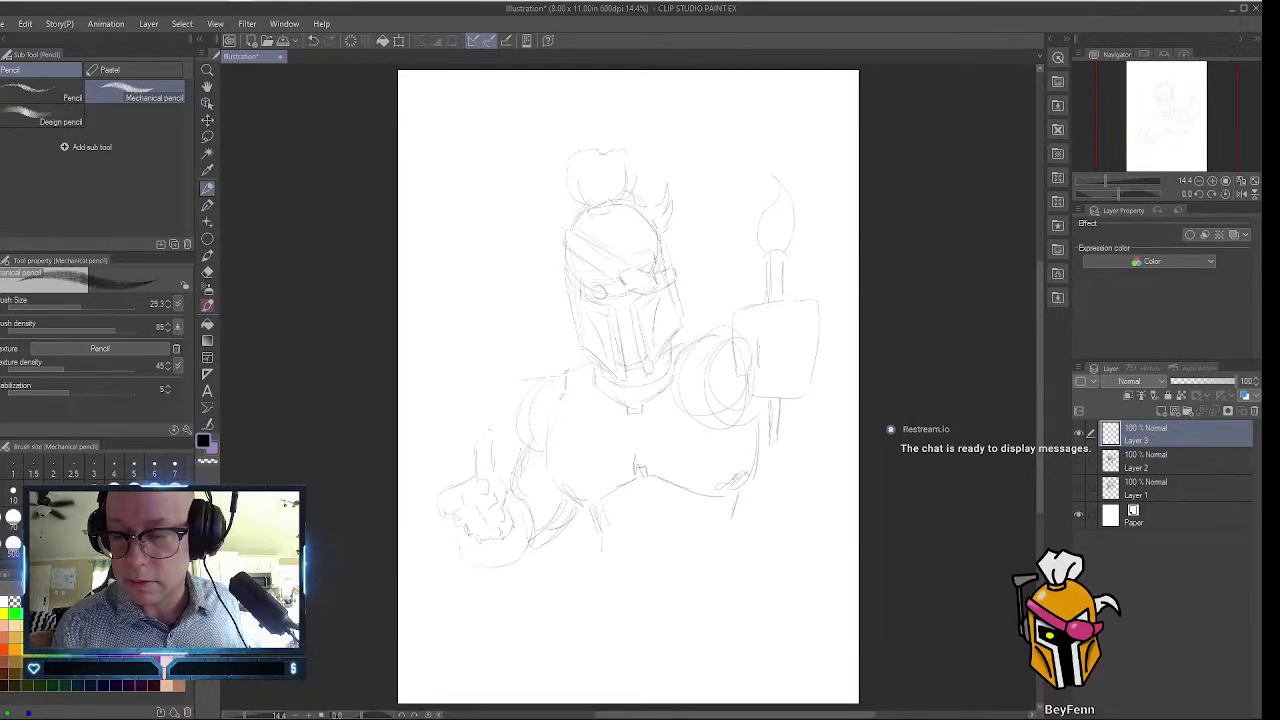
pyautogui.moveTo(614, 502); pyautogui.dragTo(601, 536)
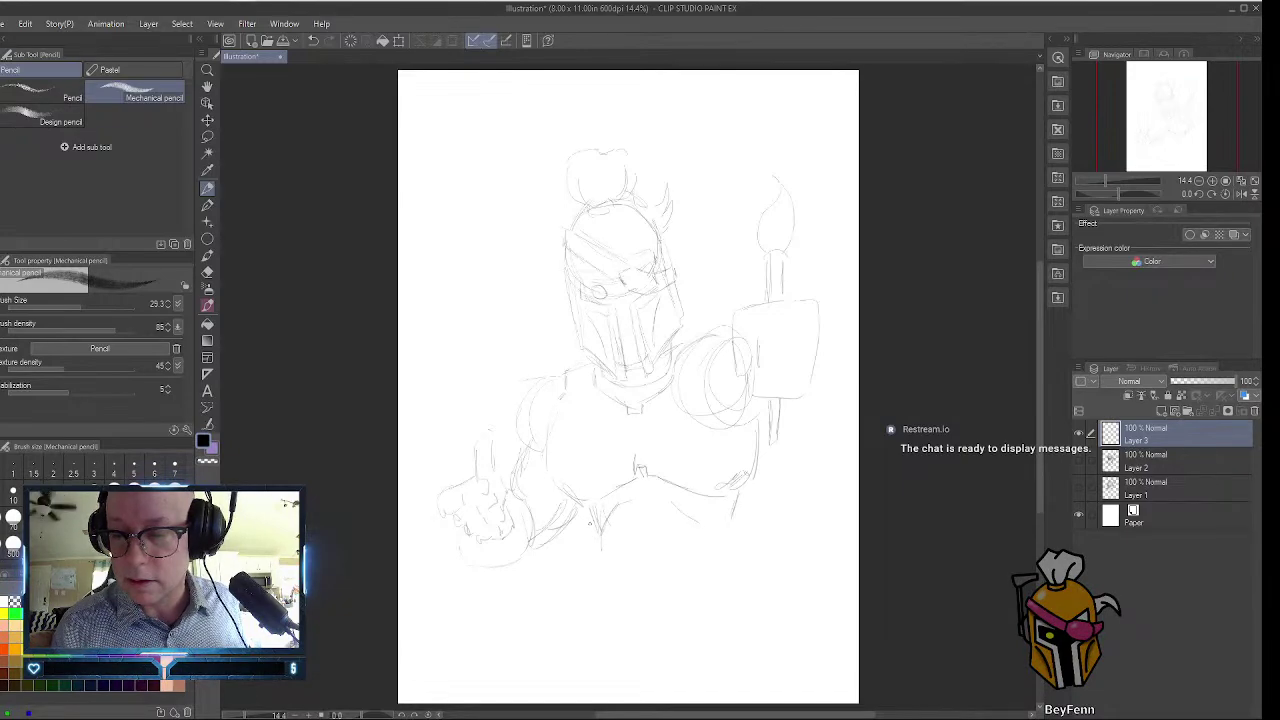
pyautogui.moveTo(590, 522); pyautogui.dragTo(590, 560)
pyautogui.moveTo(595, 526); pyautogui.dragTo(592, 556)
pyautogui.moveTo(736, 512); pyautogui.dragTo(733, 542)
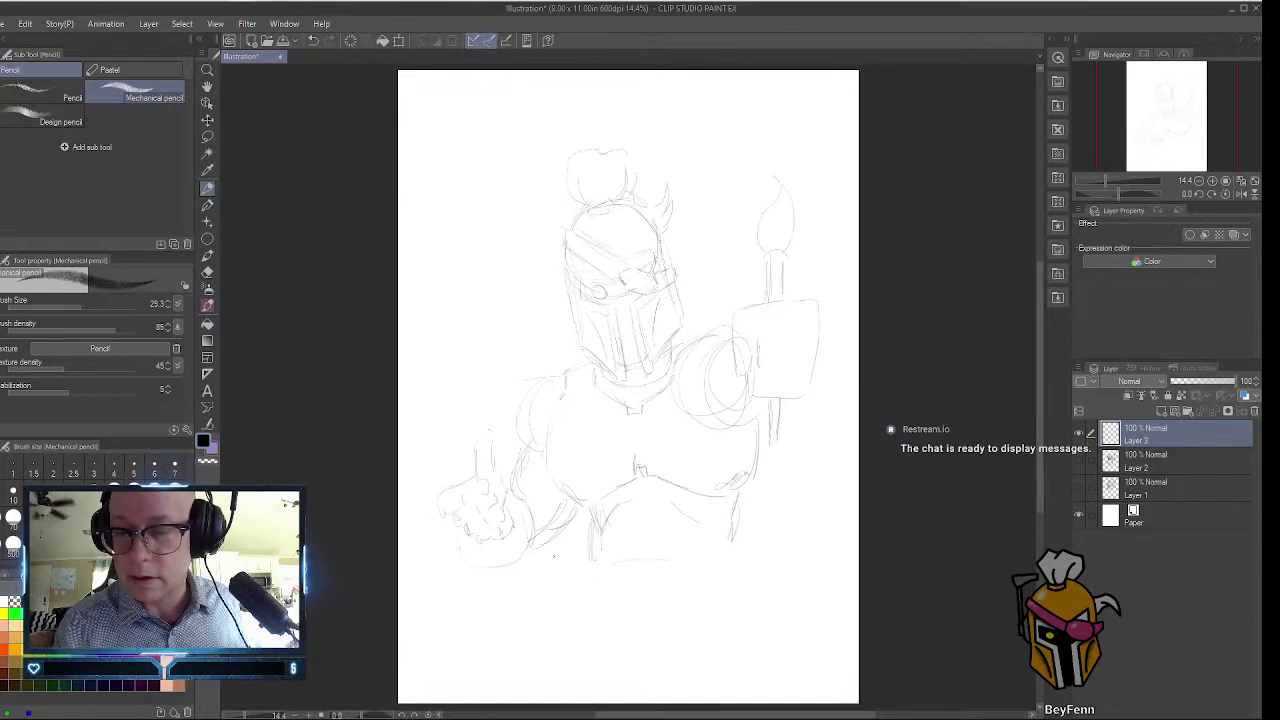
# Draw a large circular badge outline behind the figure, doubling its line along both sides.
pyautogui.moveTo(550, 554)
pyautogui.mouseDown()
pyautogui.moveTo(725, 555)
pyautogui.moveTo(710, 553)
pyautogui.moveTo(784, 494)
pyautogui.moveTo(812, 436)
pyautogui.mouseUp()
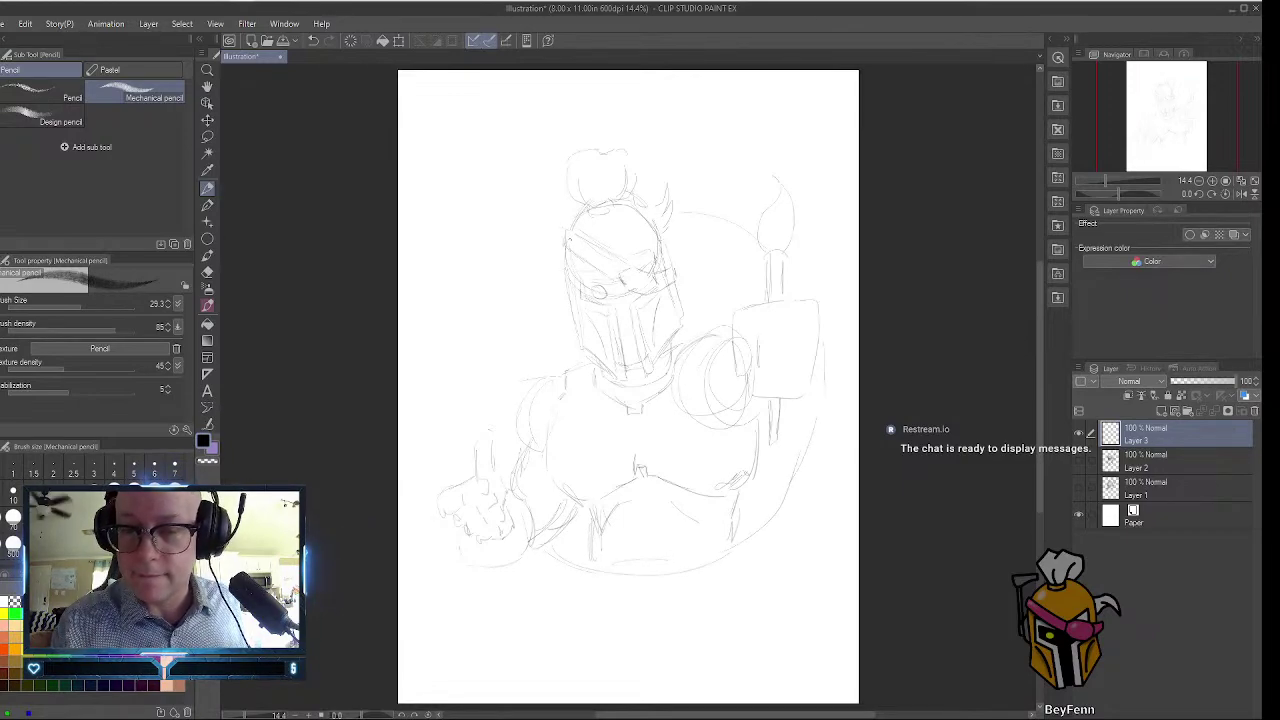
pyautogui.moveTo(510, 403); pyautogui.dragTo(509, 478)
pyautogui.moveTo(506, 470); pyautogui.dragTo(562, 246)
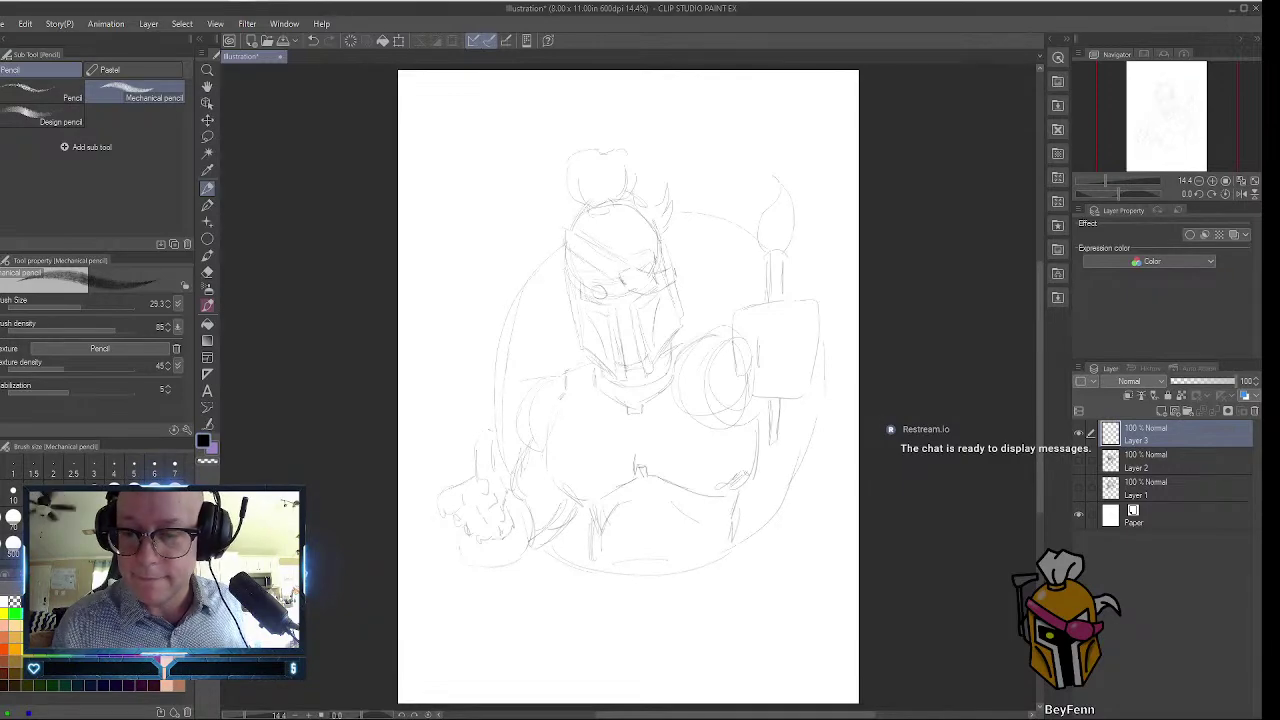
pyautogui.moveTo(794, 444); pyautogui.dragTo(745, 521)
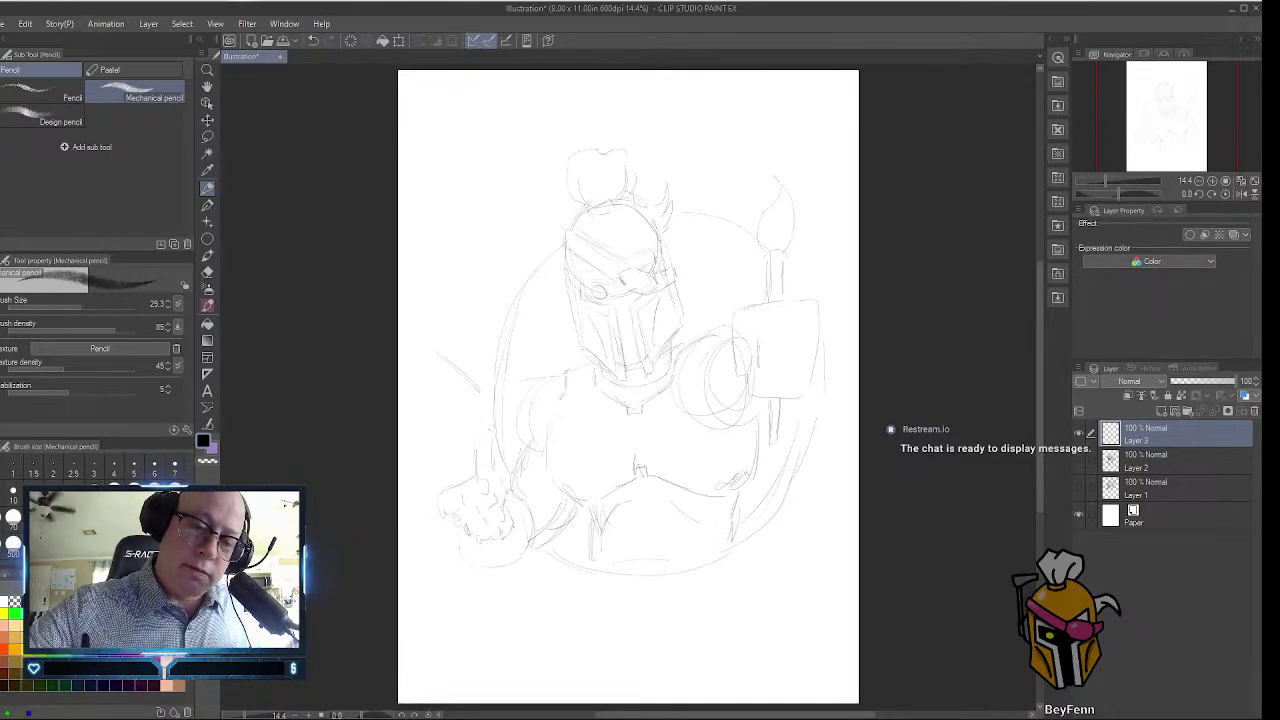
# Sketch the block letters "MANDO" arching along the upper outside of the circle, with the D partly behind the chef's hat.
pyautogui.moveTo(448, 316)
pyautogui.mouseDown()
pyautogui.moveTo(461, 273)
pyautogui.moveTo(501, 304)
pyautogui.moveTo(470, 345)
pyautogui.moveTo(487, 390)
pyautogui.mouseUp()
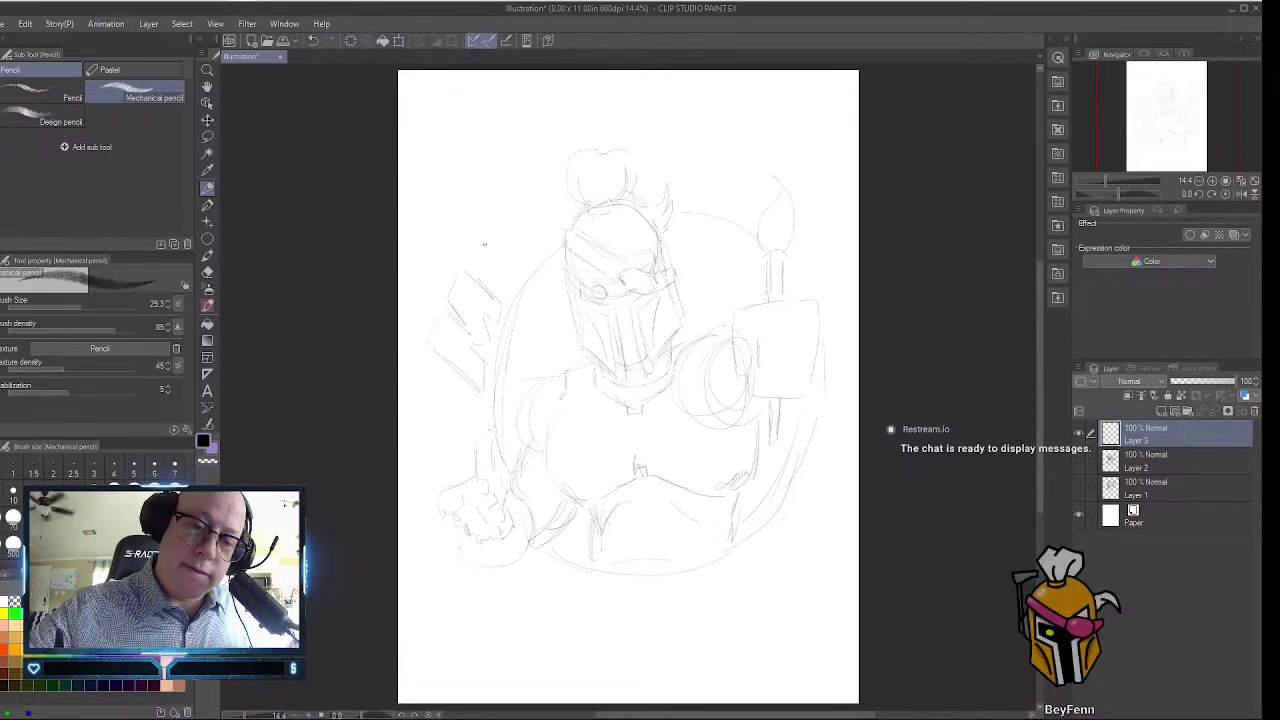
pyautogui.moveTo(502, 285); pyautogui.dragTo(497, 272)
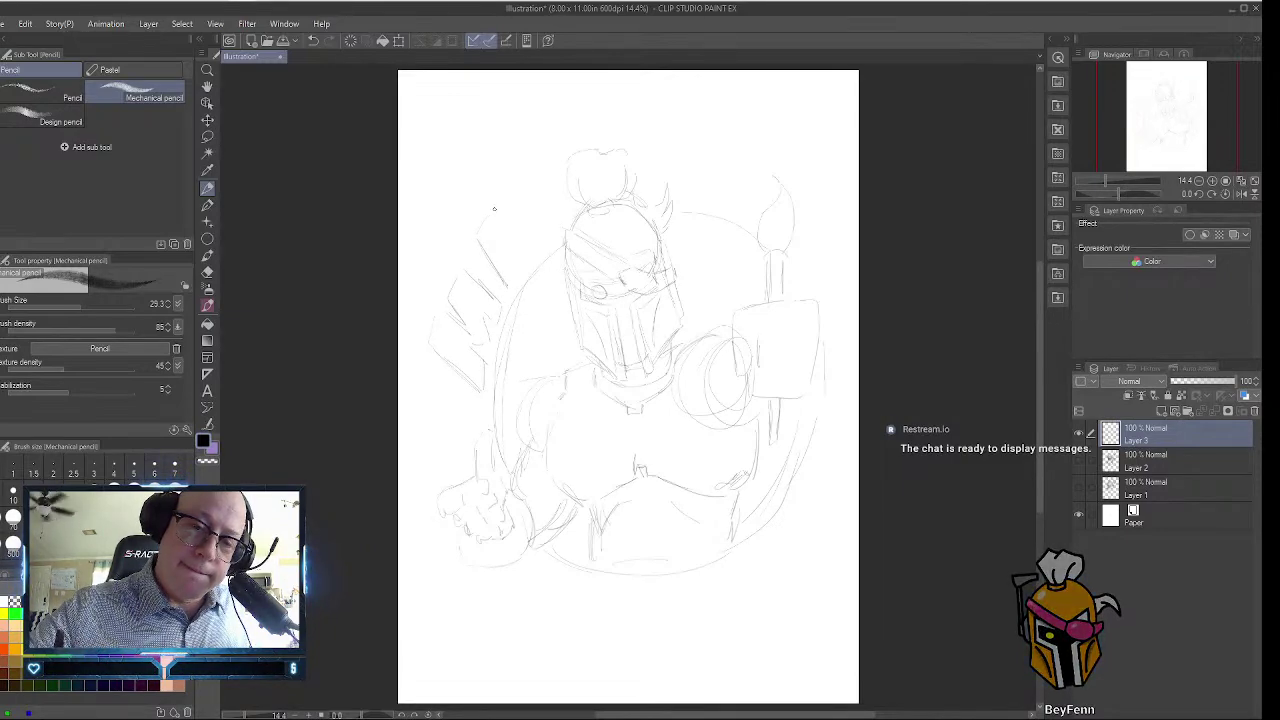
pyautogui.moveTo(495, 209)
pyautogui.mouseDown()
pyautogui.moveTo(530, 234)
pyautogui.moveTo(502, 212)
pyautogui.moveTo(524, 262)
pyautogui.moveTo(511, 283)
pyautogui.moveTo(504, 240)
pyautogui.mouseUp()
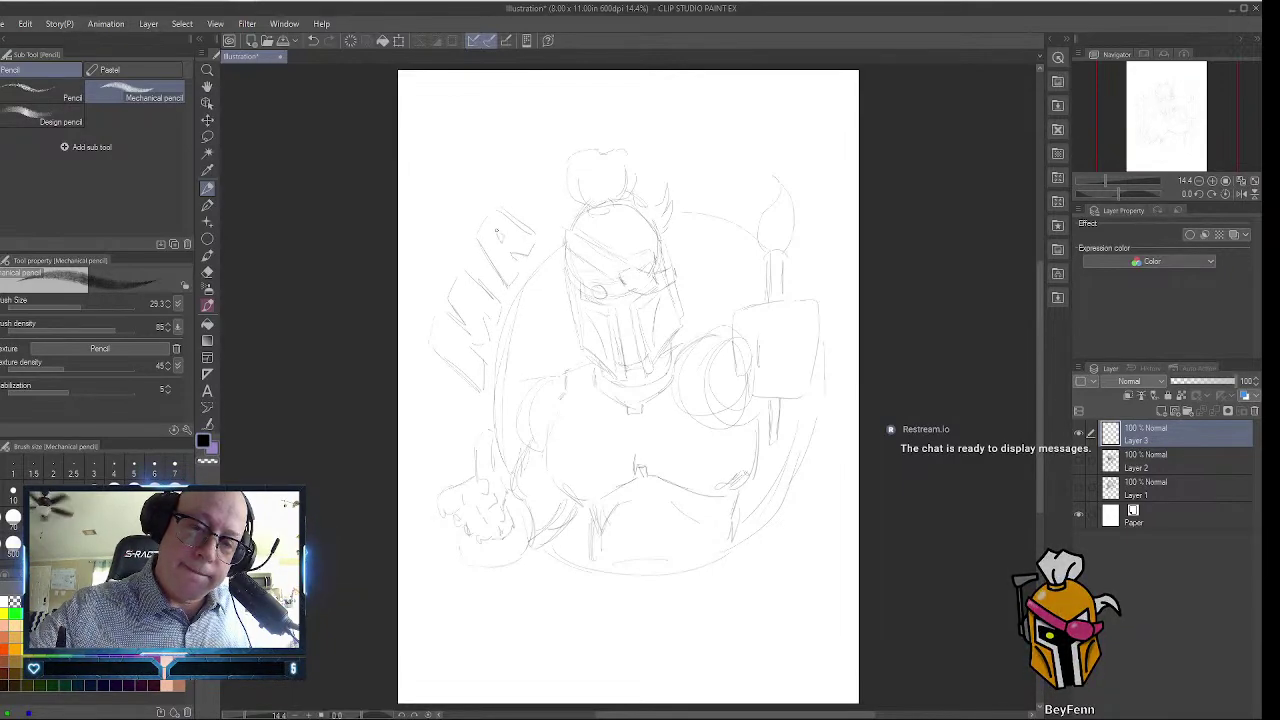
pyautogui.moveTo(524, 183); pyautogui.dragTo(543, 169)
pyautogui.moveTo(543, 169); pyautogui.dragTo(566, 190)
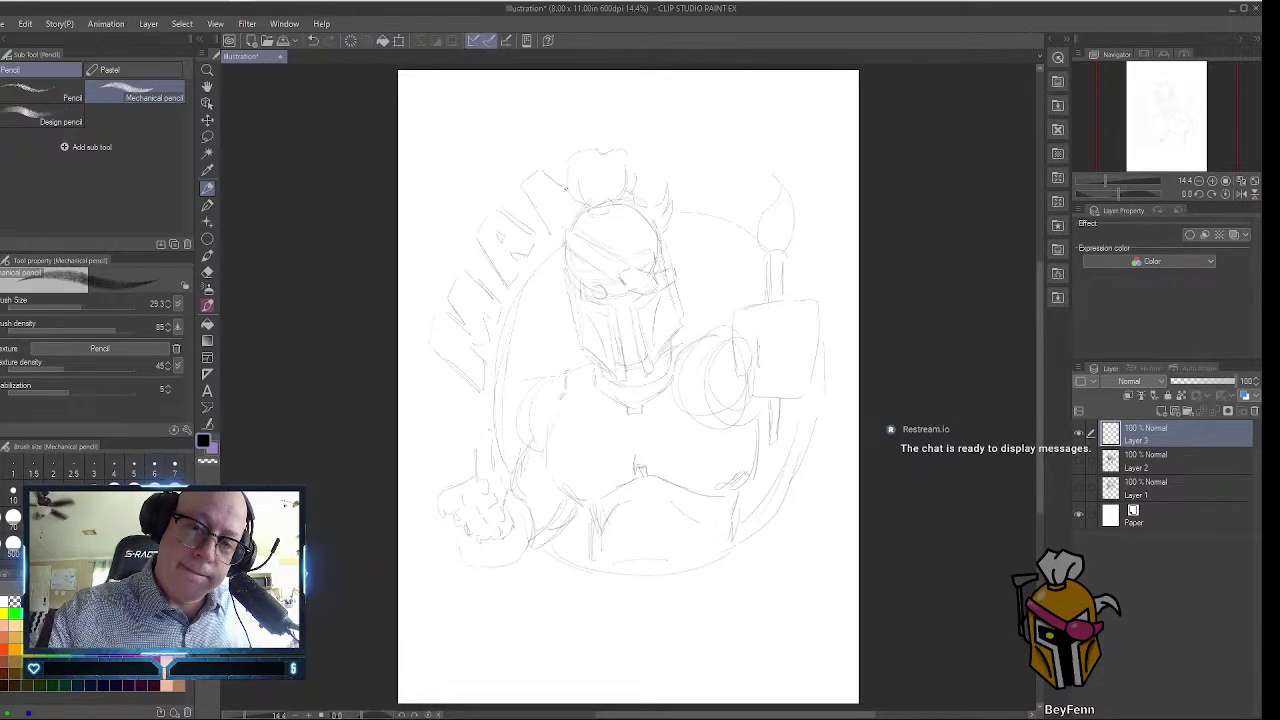
pyautogui.moveTo(551, 234); pyautogui.dragTo(564, 221)
pyautogui.moveTo(563, 150)
pyautogui.mouseDown()
pyautogui.moveTo(563, 228)
pyautogui.moveTo(550, 233)
pyautogui.moveTo(572, 206)
pyautogui.mouseUp()
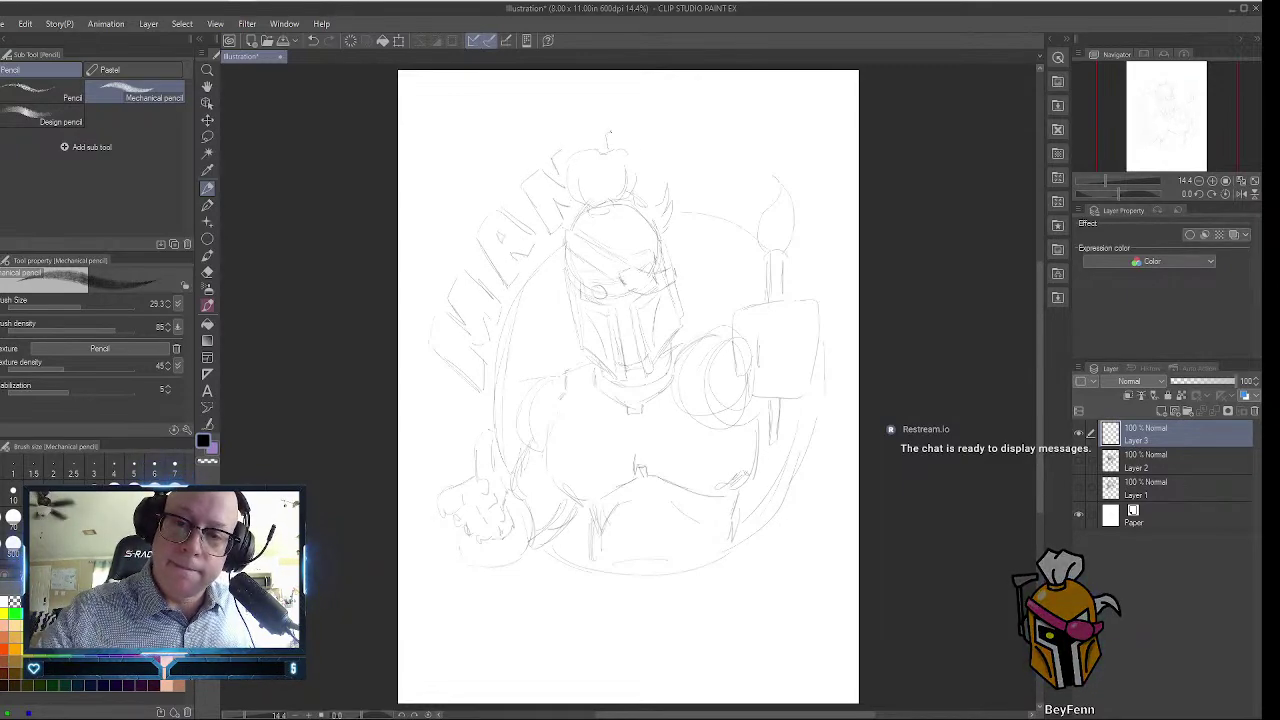
pyautogui.moveTo(609, 131)
pyautogui.mouseDown()
pyautogui.moveTo(649, 145)
pyautogui.moveTo(650, 186)
pyautogui.moveTo(684, 130)
pyautogui.moveTo(712, 202)
pyautogui.mouseUp()
pyautogui.moveTo(676, 150)
pyautogui.mouseDown()
pyautogui.moveTo(720, 190)
pyautogui.moveTo(692, 154)
pyautogui.mouseUp()
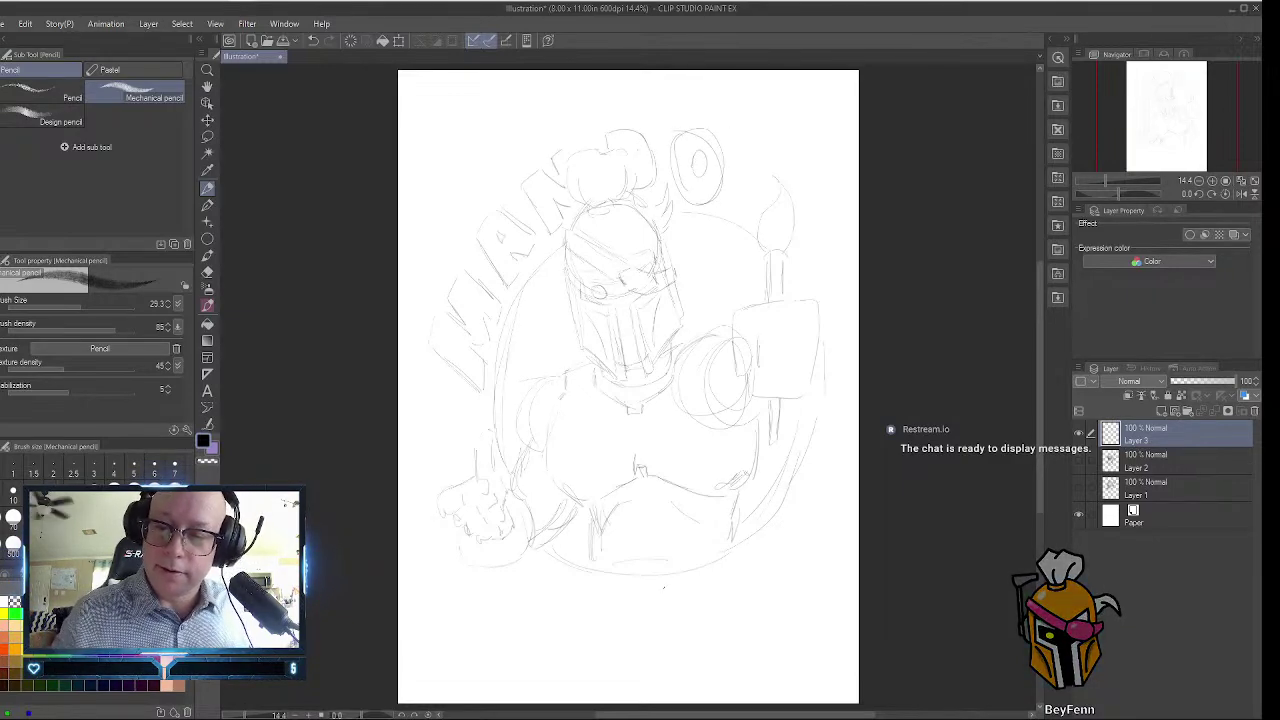
# Sketch the block letters "ART" curving below the circle and add a small oval emblem at the center of the chest.
pyautogui.moveTo(651, 590); pyautogui.dragTo(658, 630)
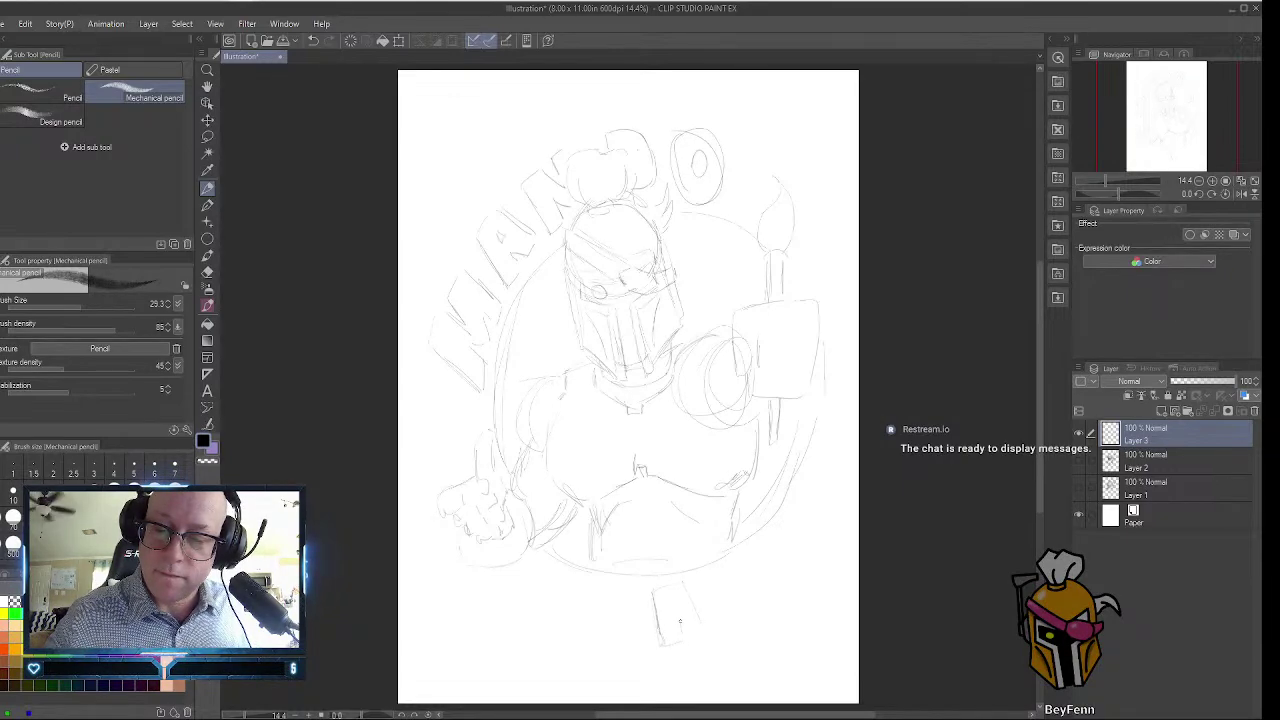
pyautogui.moveTo(680, 621)
pyautogui.mouseDown()
pyautogui.moveTo(684, 581)
pyautogui.moveTo(708, 625)
pyautogui.moveTo(672, 602)
pyautogui.moveTo(741, 563)
pyautogui.moveTo(743, 614)
pyautogui.mouseUp()
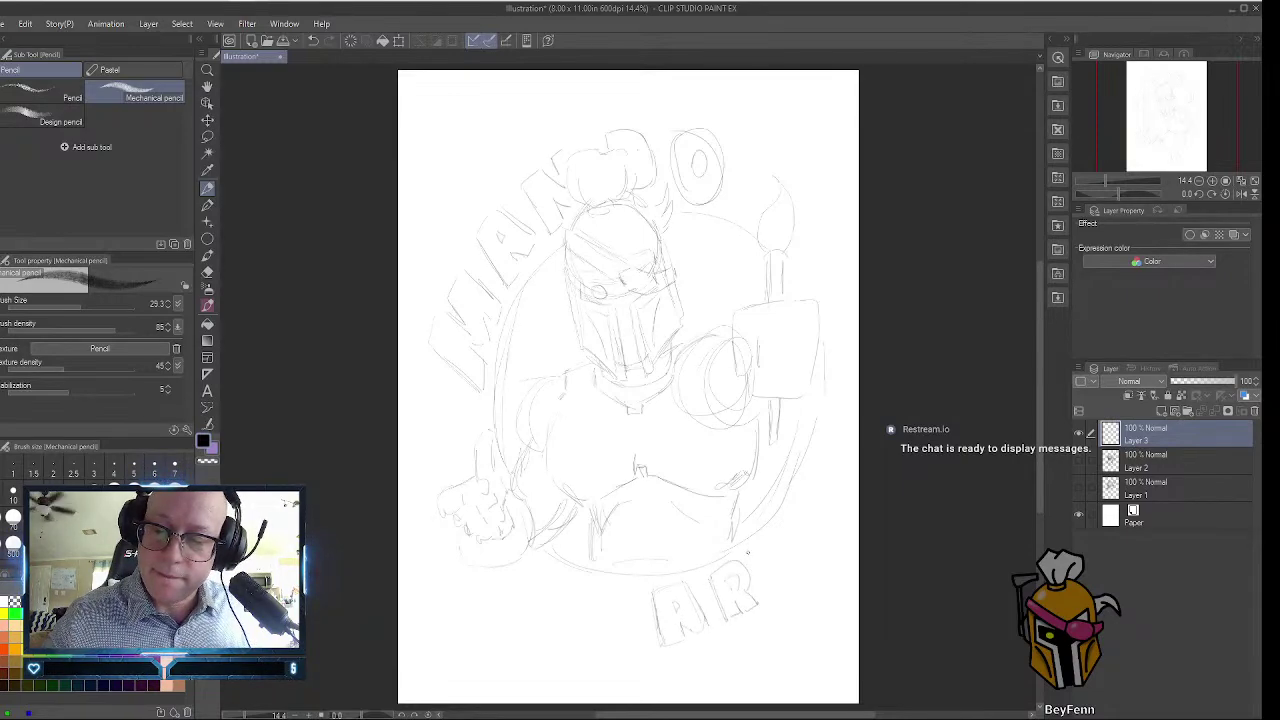
pyautogui.moveTo(750, 558)
pyautogui.mouseDown()
pyautogui.moveTo(768, 556)
pyautogui.moveTo(778, 588)
pyautogui.moveTo(788, 519)
pyautogui.moveTo(794, 586)
pyautogui.mouseUp()
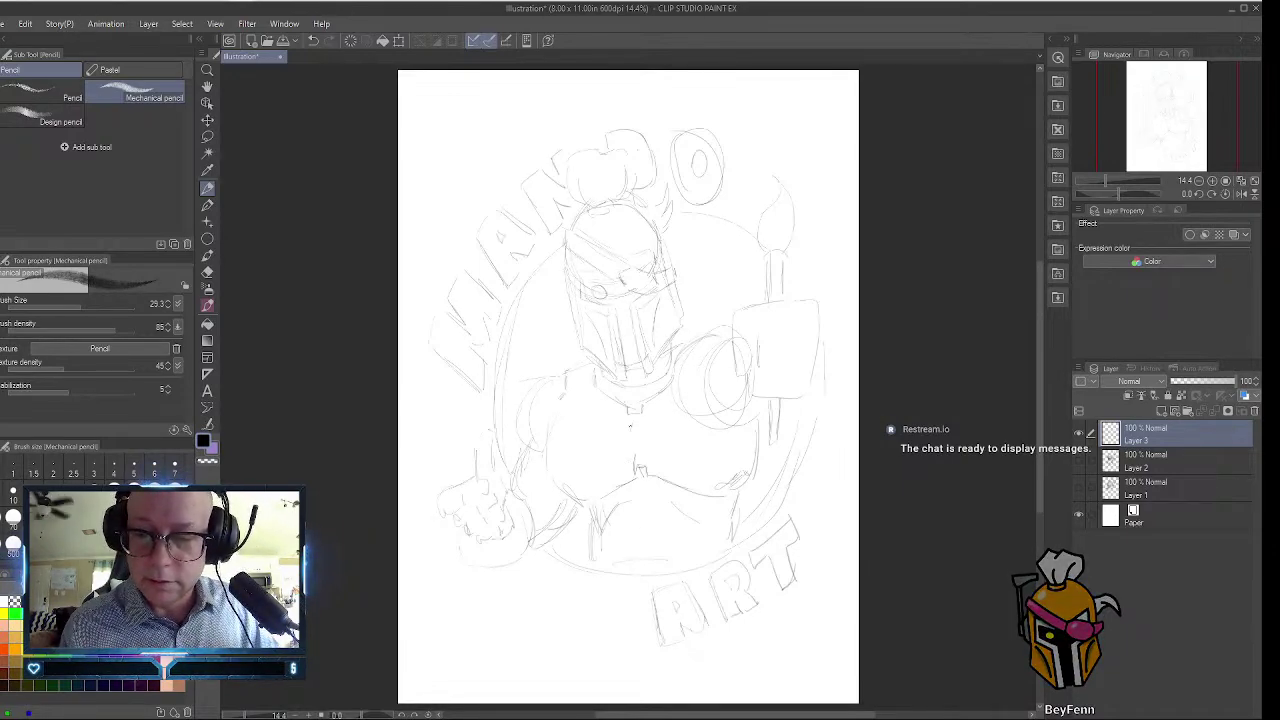
pyautogui.moveTo(629, 445); pyautogui.dragTo(636, 446)
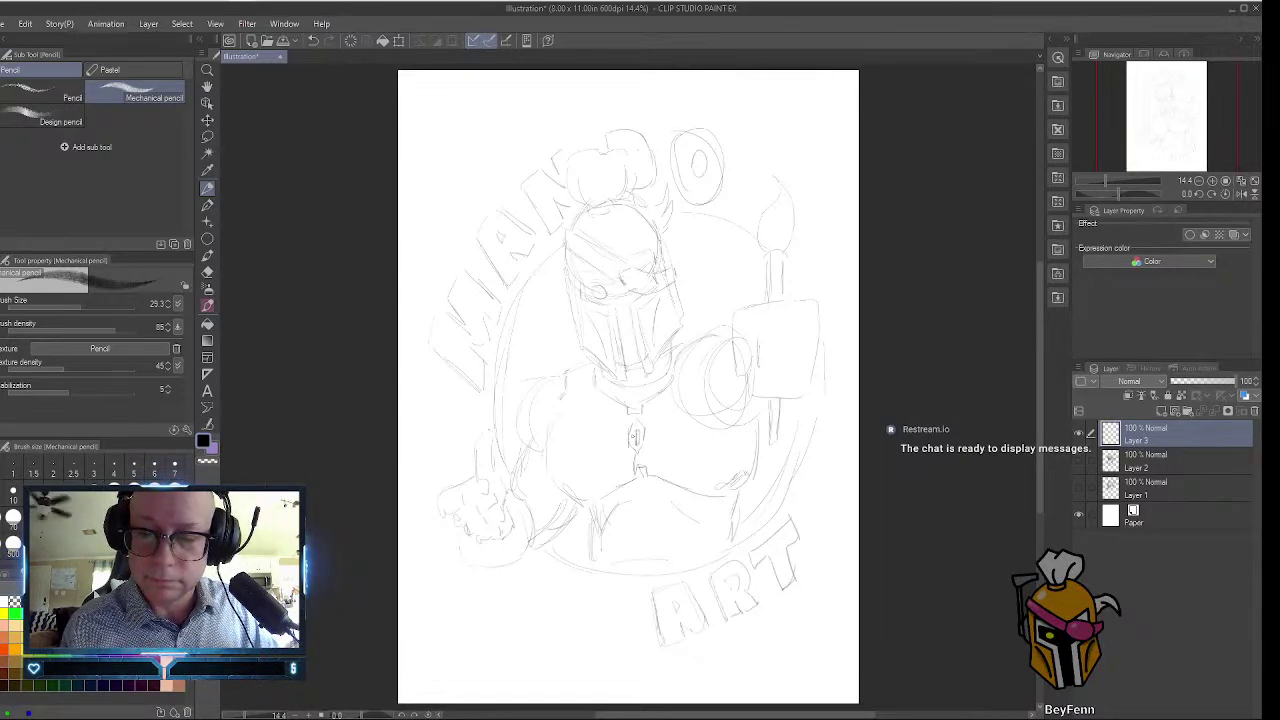
# Sketch layered shoulder armor on both sides, a small detail on the chest plate and the arm contours behind the pointing hand.
pyautogui.moveTo(557, 419)
pyautogui.mouseDown()
pyautogui.moveTo(554, 433)
pyautogui.moveTo(575, 423)
pyautogui.mouseUp()
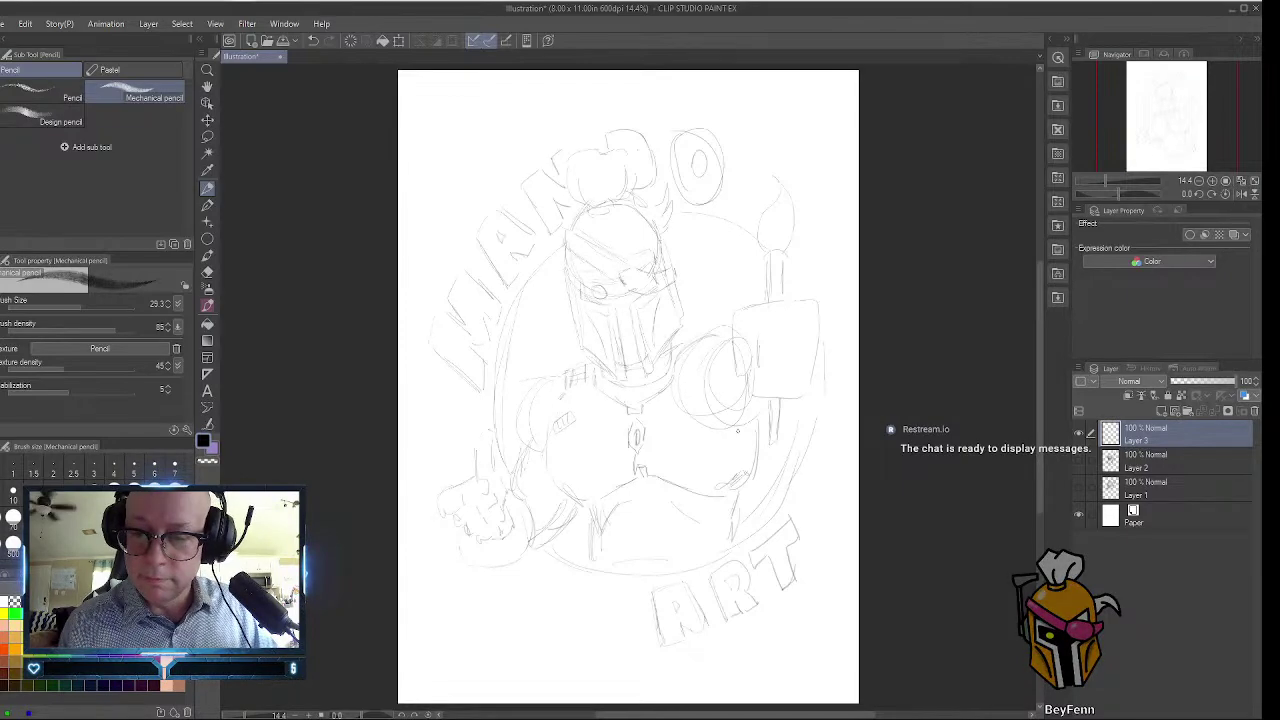
pyautogui.moveTo(547, 390); pyautogui.dragTo(514, 431)
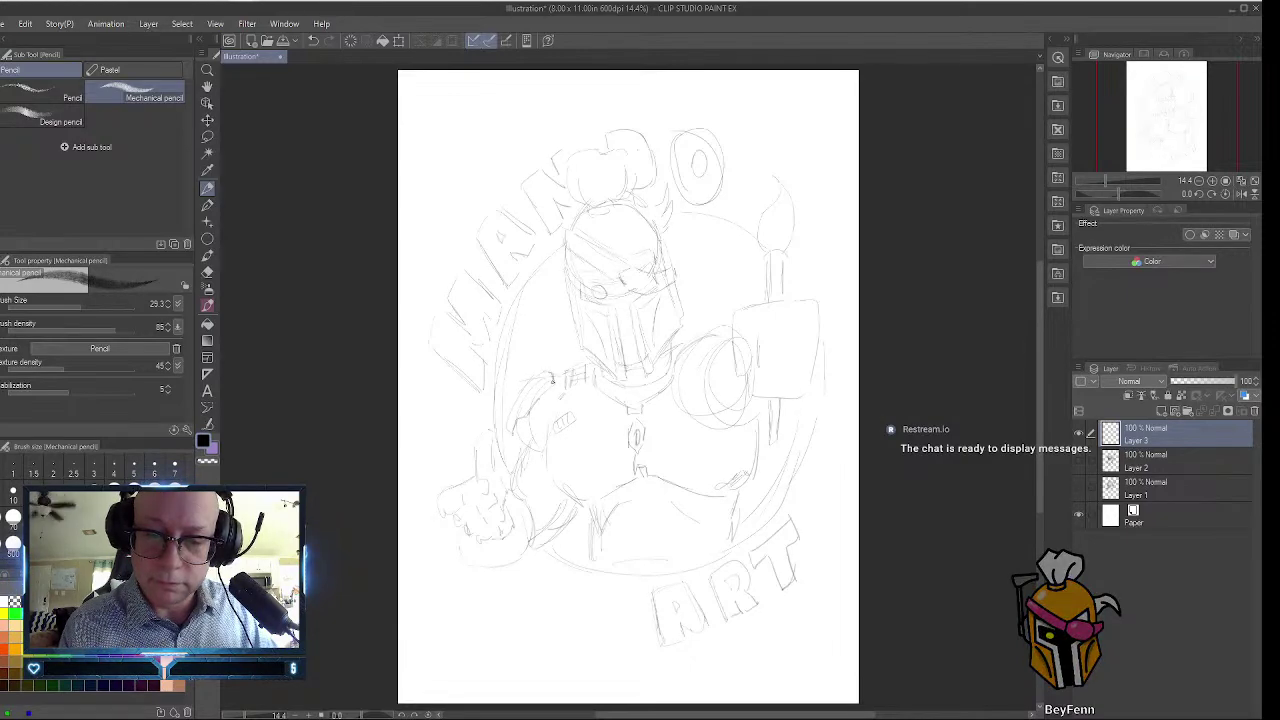
pyautogui.moveTo(549, 386); pyautogui.dragTo(525, 413)
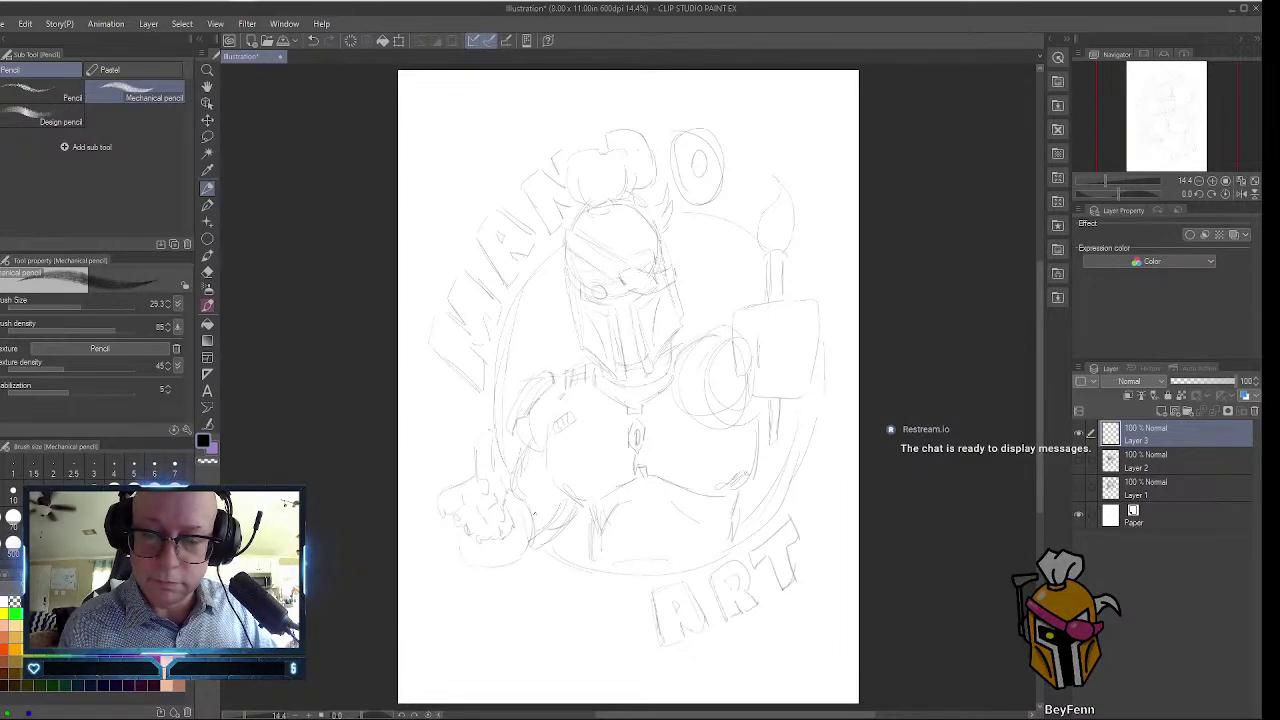
pyautogui.moveTo(534, 513)
pyautogui.mouseDown()
pyautogui.moveTo(545, 540)
pyautogui.moveTo(533, 510)
pyautogui.moveTo(558, 527)
pyautogui.moveTo(547, 539)
pyautogui.mouseUp()
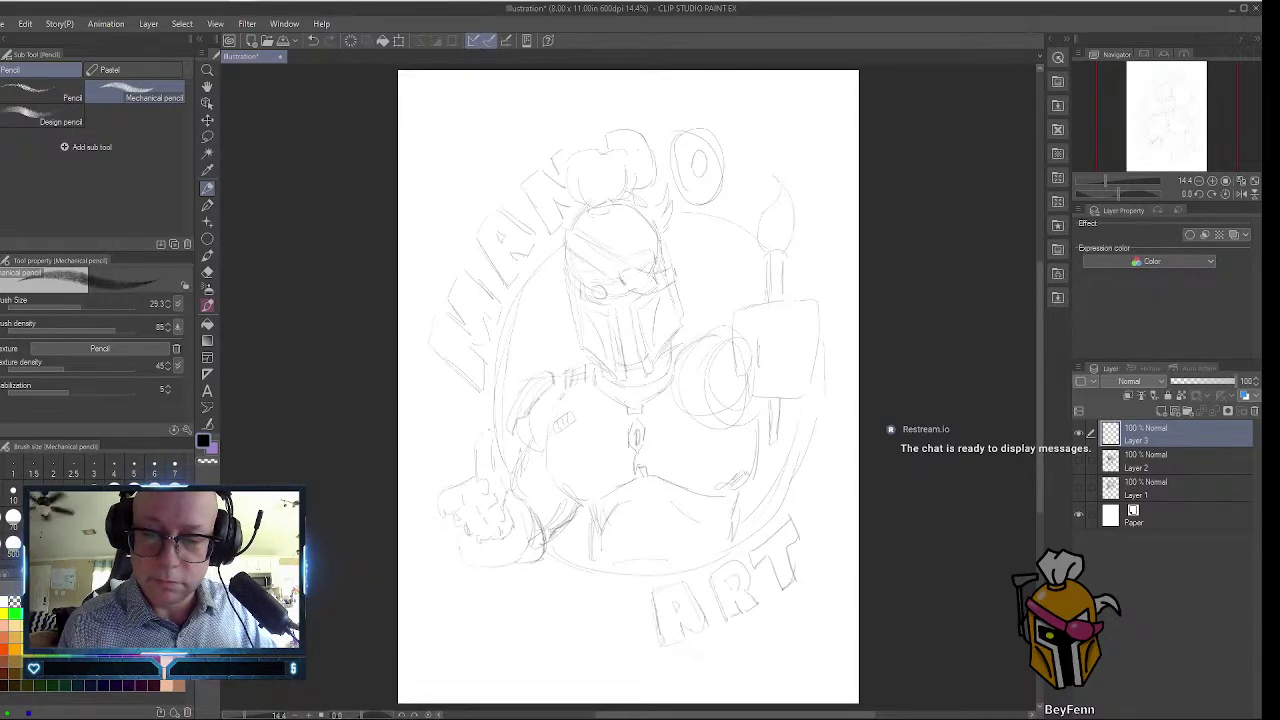
pyautogui.moveTo(509, 479); pyautogui.dragTo(525, 444)
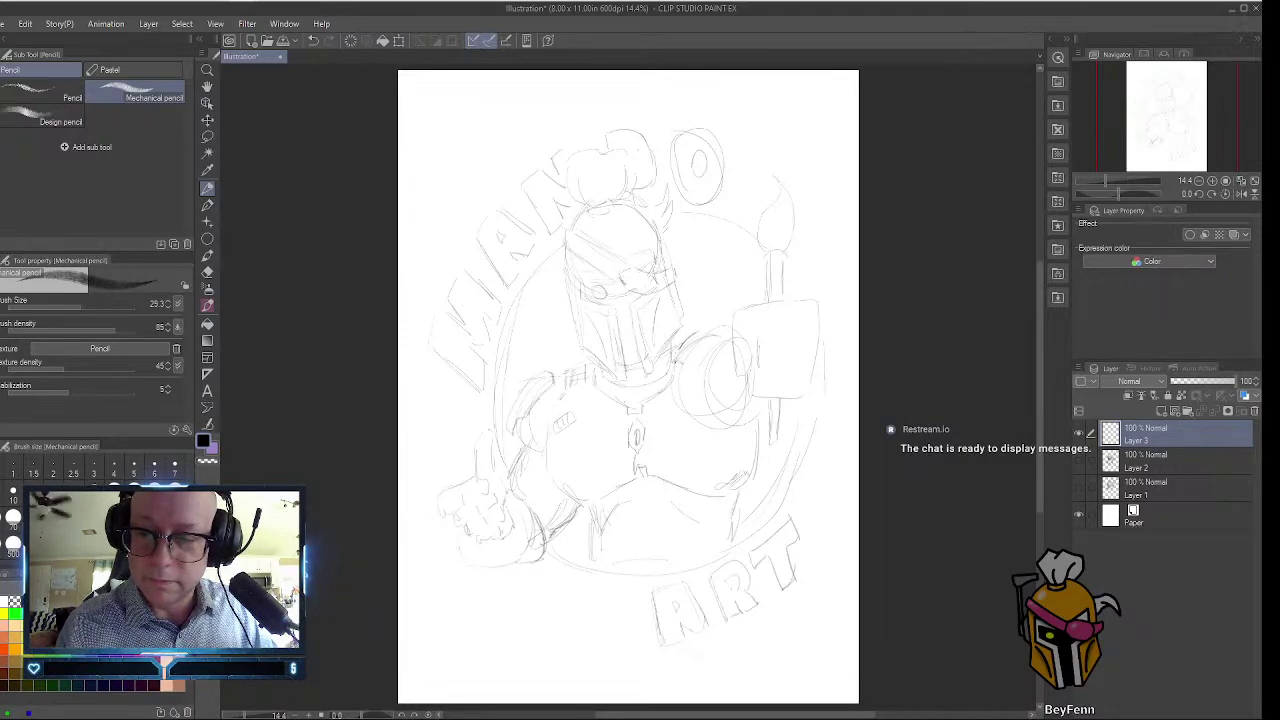
pyautogui.moveTo(677, 361)
pyautogui.mouseDown()
pyautogui.moveTo(689, 332)
pyautogui.moveTo(726, 322)
pyautogui.moveTo(678, 355)
pyautogui.moveTo(683, 340)
pyautogui.moveTo(720, 337)
pyautogui.mouseUp()
pyautogui.moveTo(706, 428)
pyautogui.mouseDown()
pyautogui.moveTo(732, 372)
pyautogui.moveTo(766, 408)
pyautogui.moveTo(760, 424)
pyautogui.mouseUp()
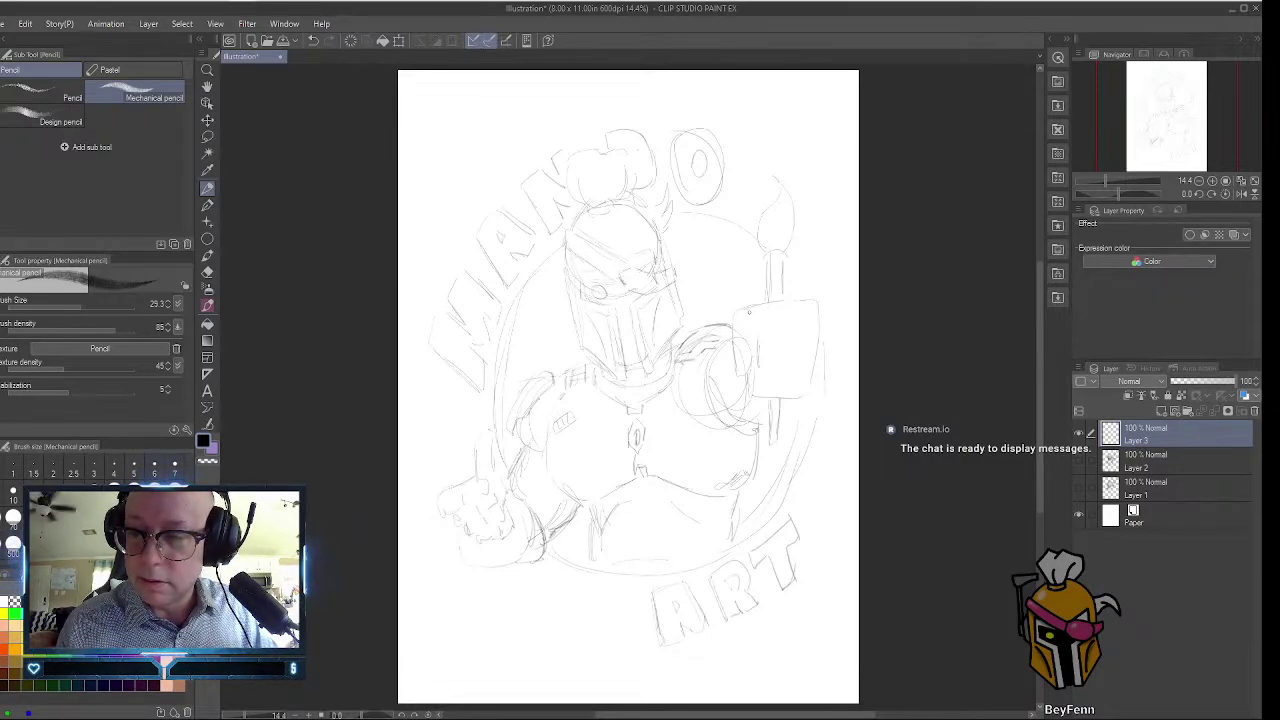
# Draw the fingers, knuckles and thumb of the fist gripping the paintbrush, over its blocked-in square shape.
pyautogui.moveTo(752, 320)
pyautogui.mouseDown()
pyautogui.moveTo(750, 340)
pyautogui.moveTo(796, 335)
pyautogui.moveTo(752, 360)
pyautogui.moveTo(750, 392)
pyautogui.moveTo(774, 392)
pyautogui.moveTo(752, 408)
pyautogui.mouseUp()
pyautogui.moveTo(751, 406)
pyautogui.mouseDown()
pyautogui.moveTo(813, 378)
pyautogui.moveTo(818, 308)
pyautogui.mouseUp()
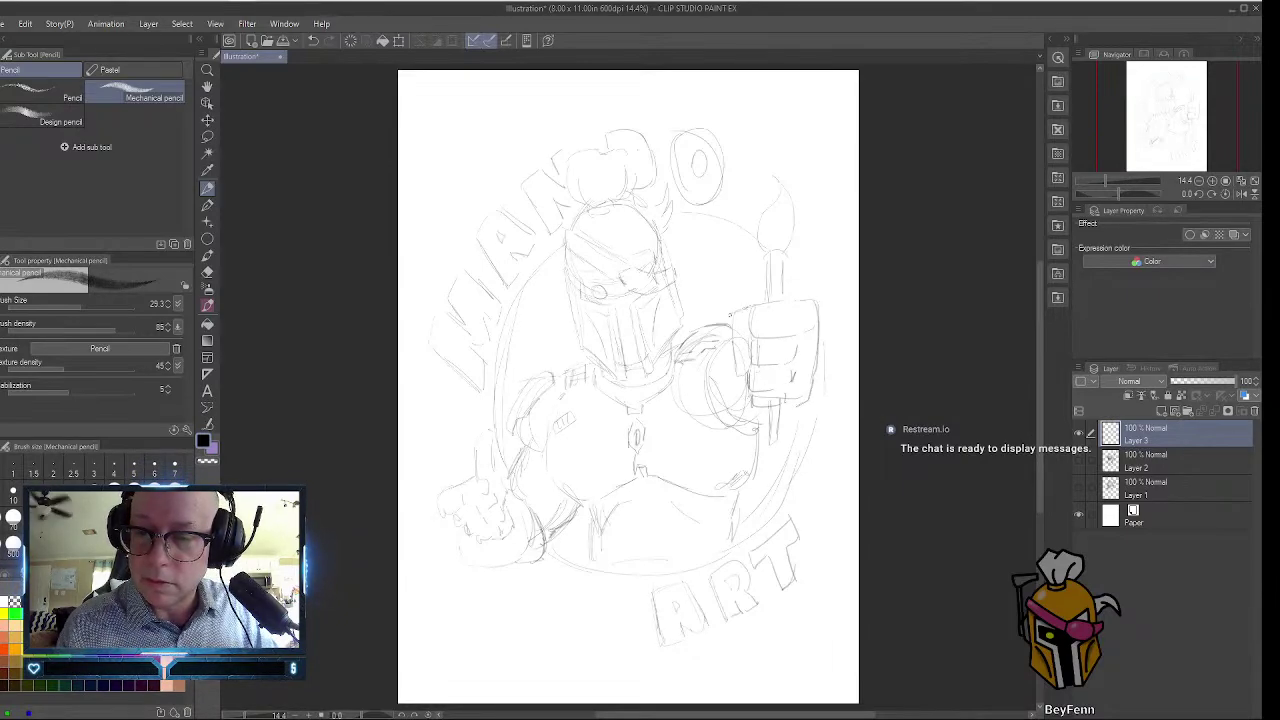
pyautogui.moveTo(729, 313); pyautogui.dragTo(728, 350)
pyautogui.moveTo(725, 334)
pyautogui.mouseDown()
pyautogui.moveTo(744, 346)
pyautogui.moveTo(742, 376)
pyautogui.mouseUp()
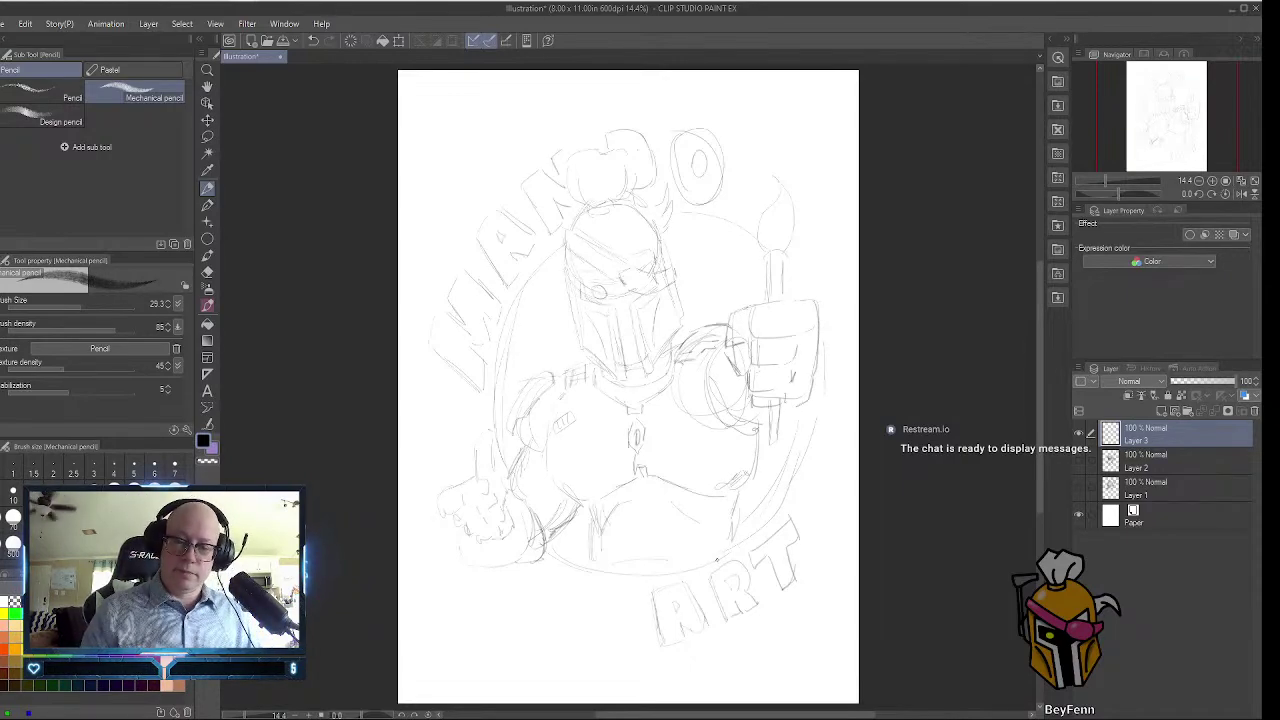
# Lasso the pointing hand, enlarge it to about 118% with its aspect ratio kept, shift it outward and up, and deselect.
pyautogui.click(207, 136)
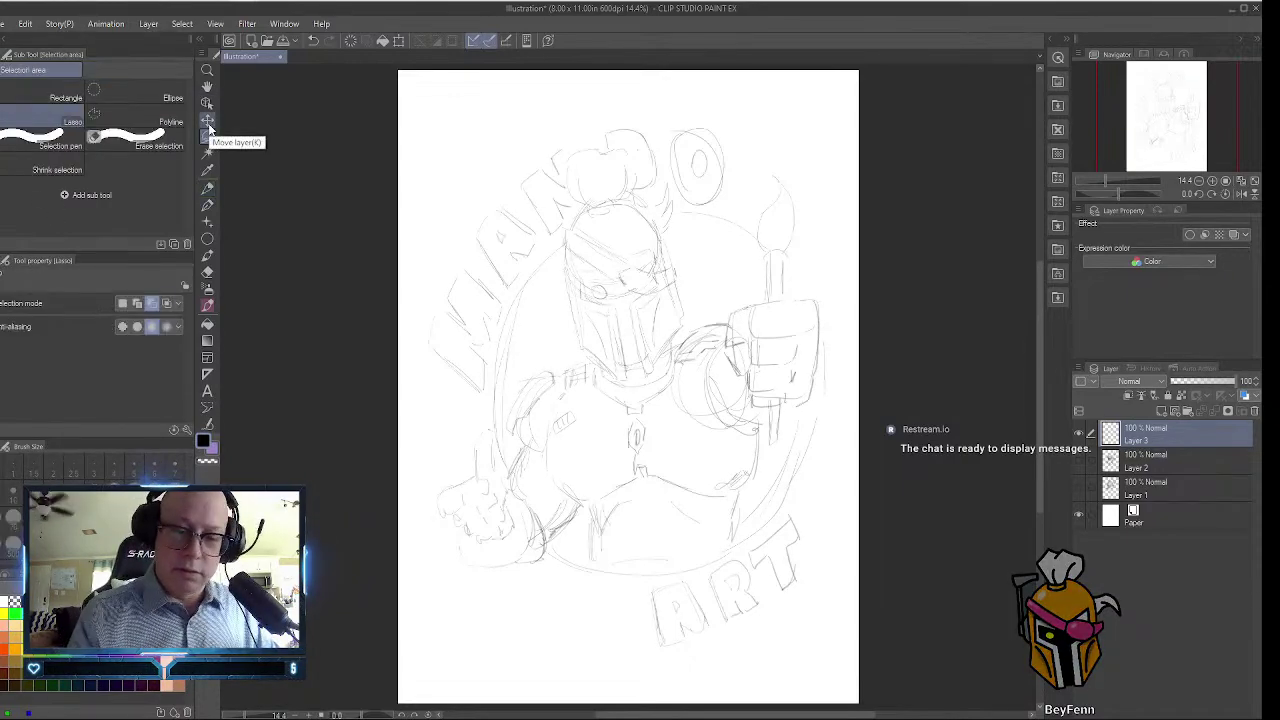
pyautogui.moveTo(486, 416)
pyautogui.mouseDown()
pyautogui.moveTo(436, 453)
pyautogui.moveTo(431, 515)
pyautogui.moveTo(461, 550)
pyautogui.moveTo(510, 543)
pyautogui.moveTo(524, 498)
pyautogui.moveTo(511, 439)
pyautogui.moveTo(405, 392)
pyautogui.mouseUp()
pyautogui.click(524, 584)
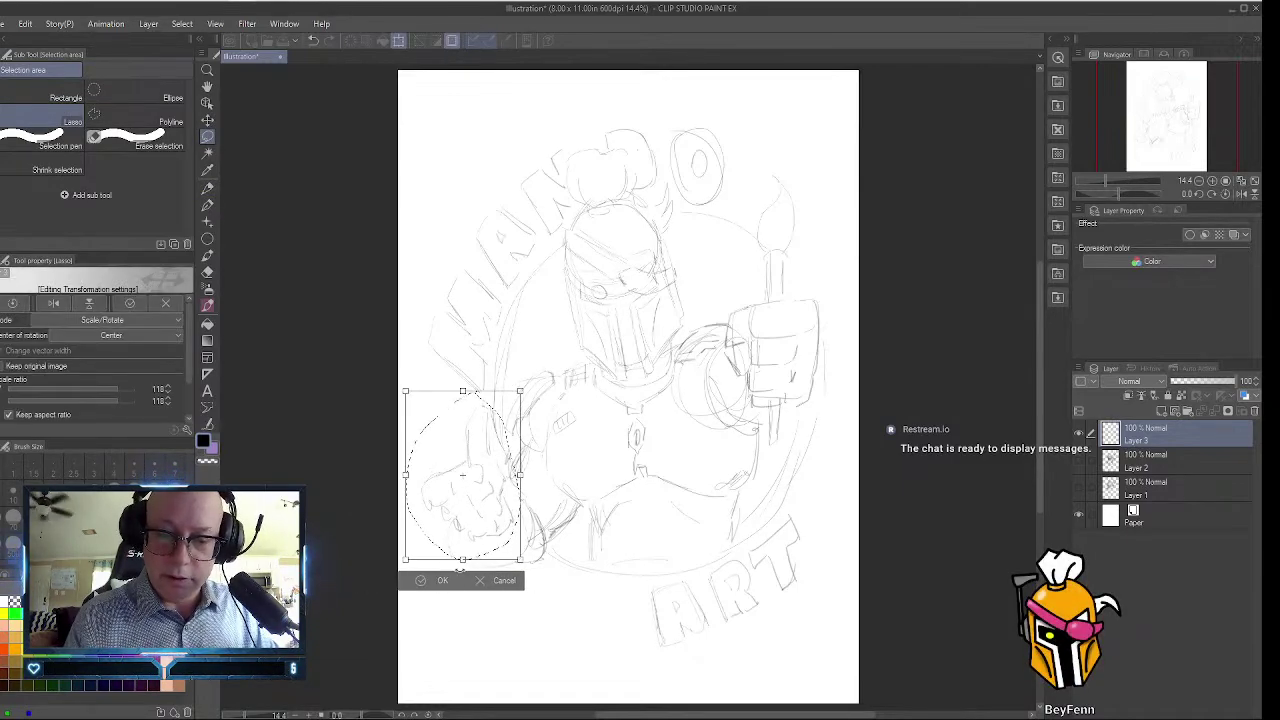
pyautogui.click(443, 580)
pyautogui.click(380, 581)
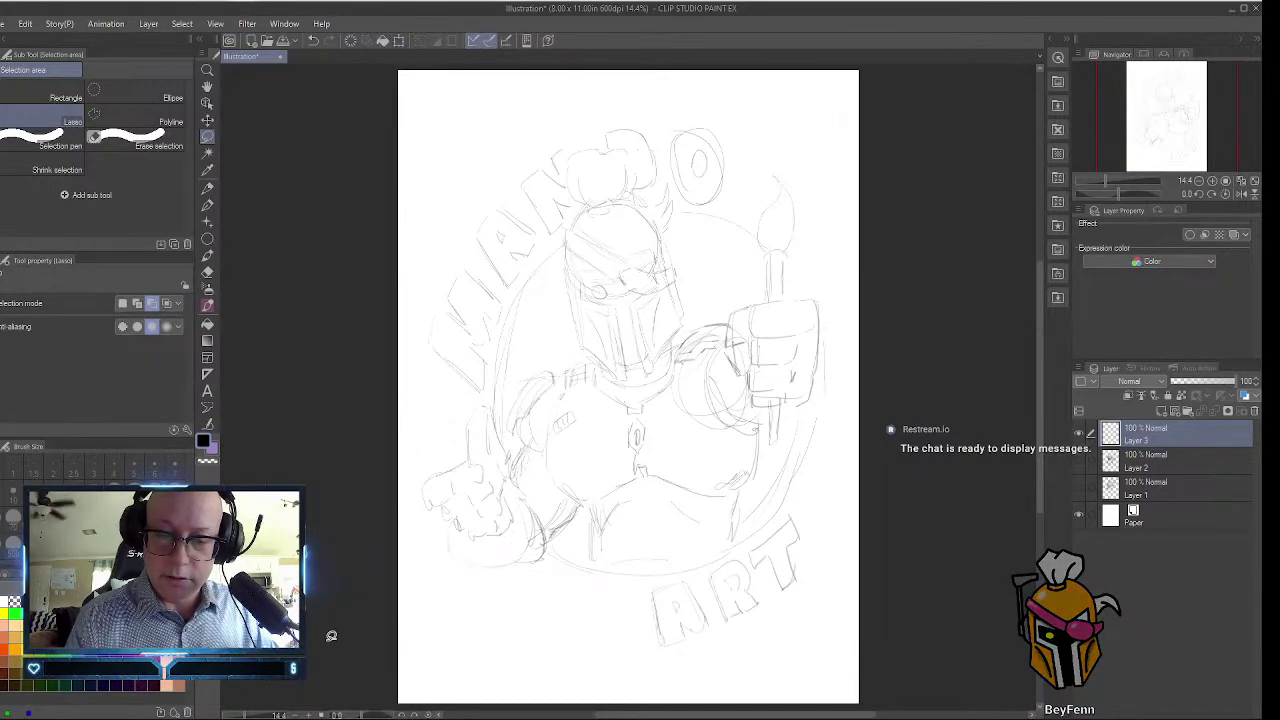
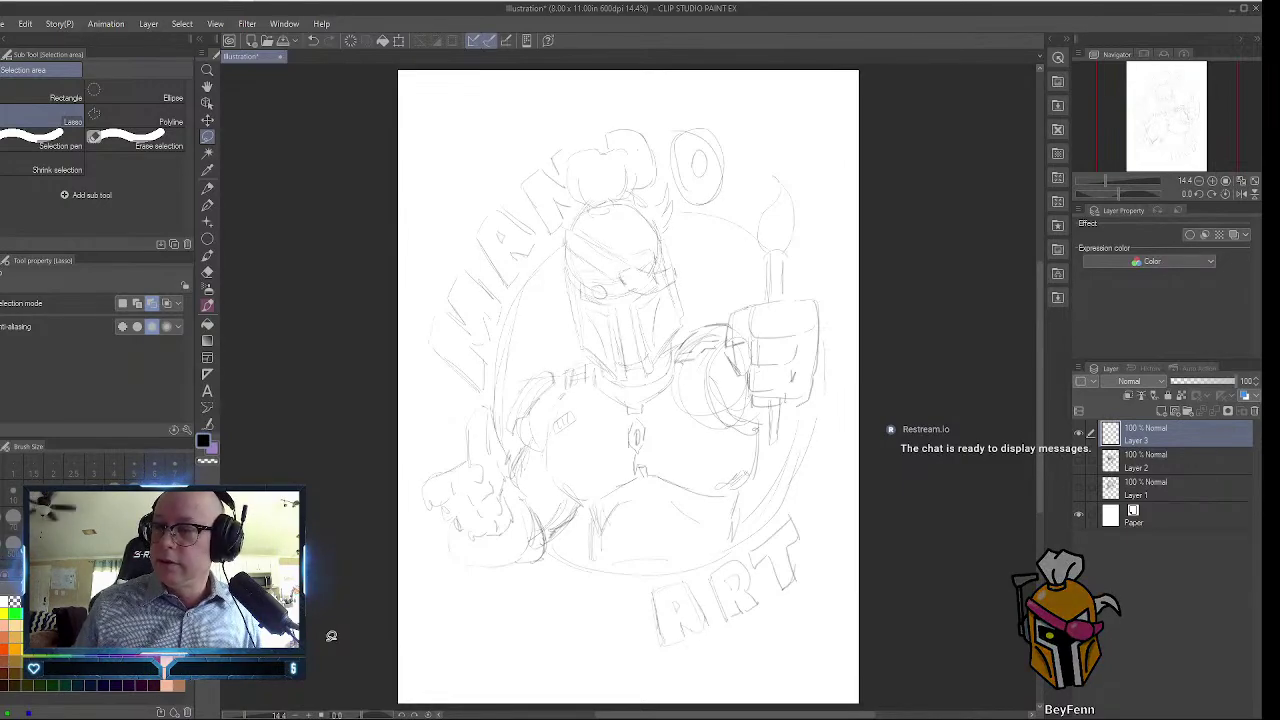
# Create a new vector layer named "Lines" above Layer 3 for inking the helmet.
pyautogui.click(148, 23)
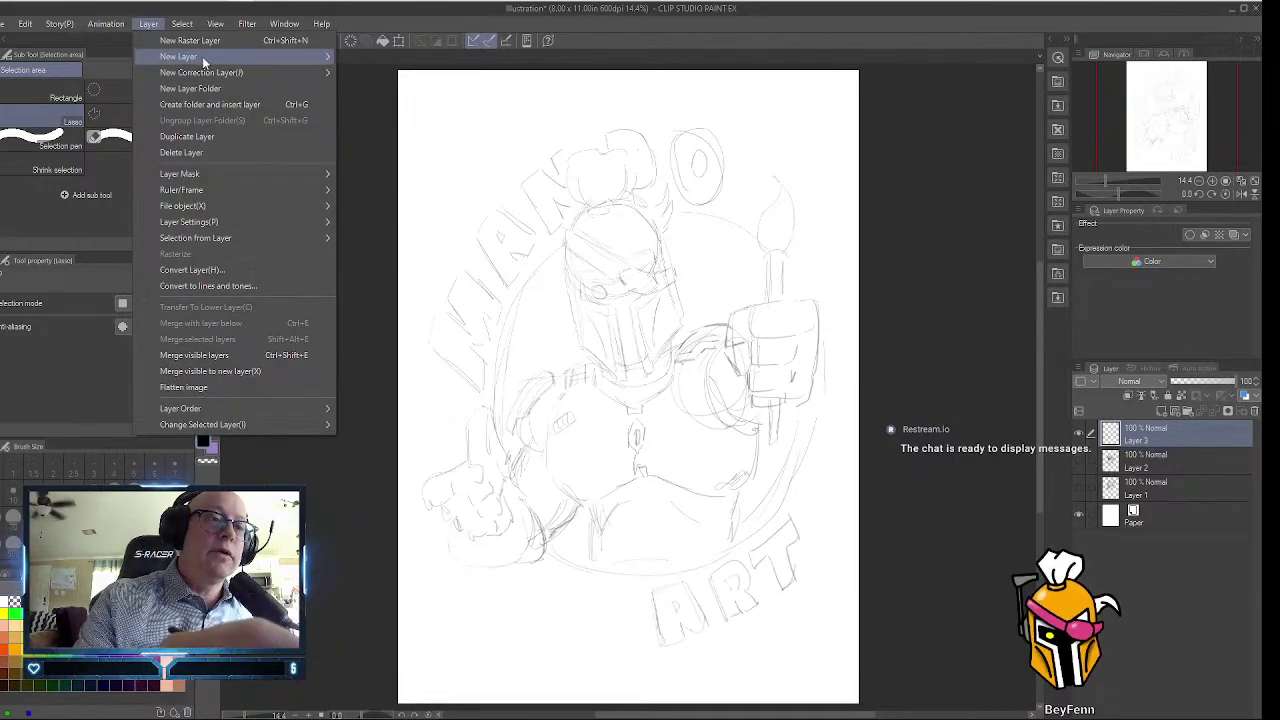
pyautogui.moveTo(271, 56)
pyautogui.click(400, 76)
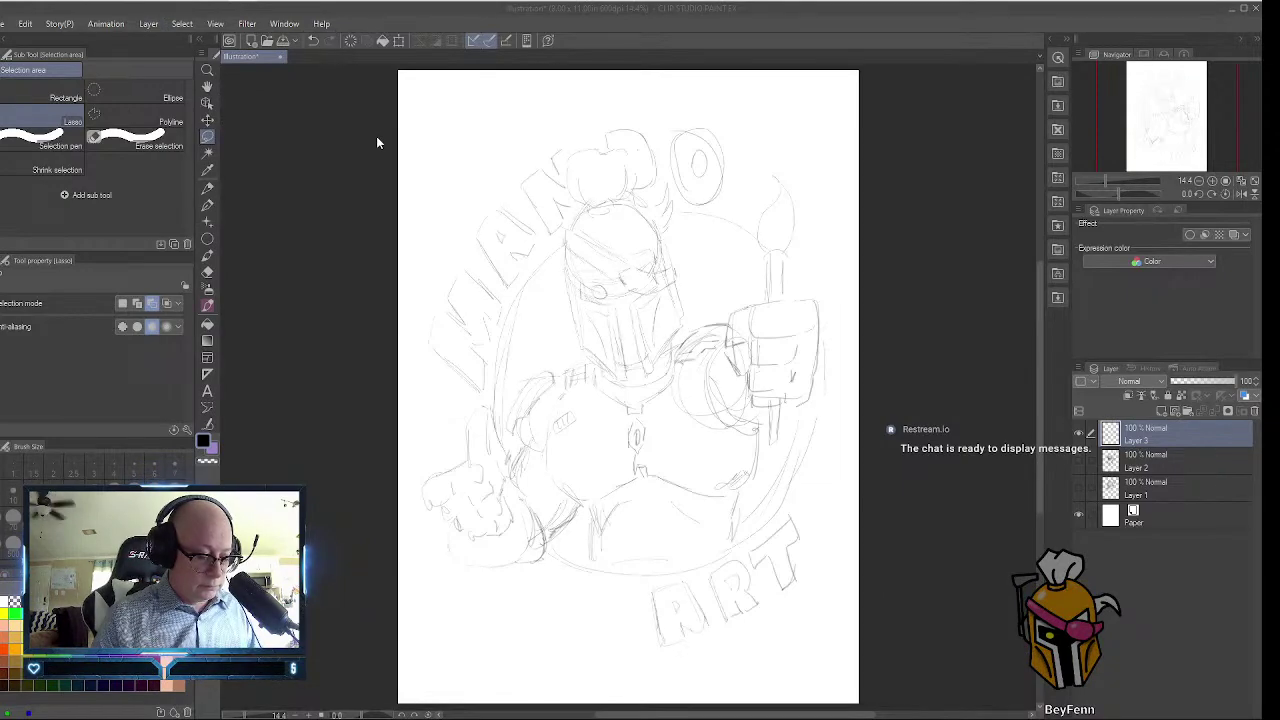
pyautogui.press('Return')
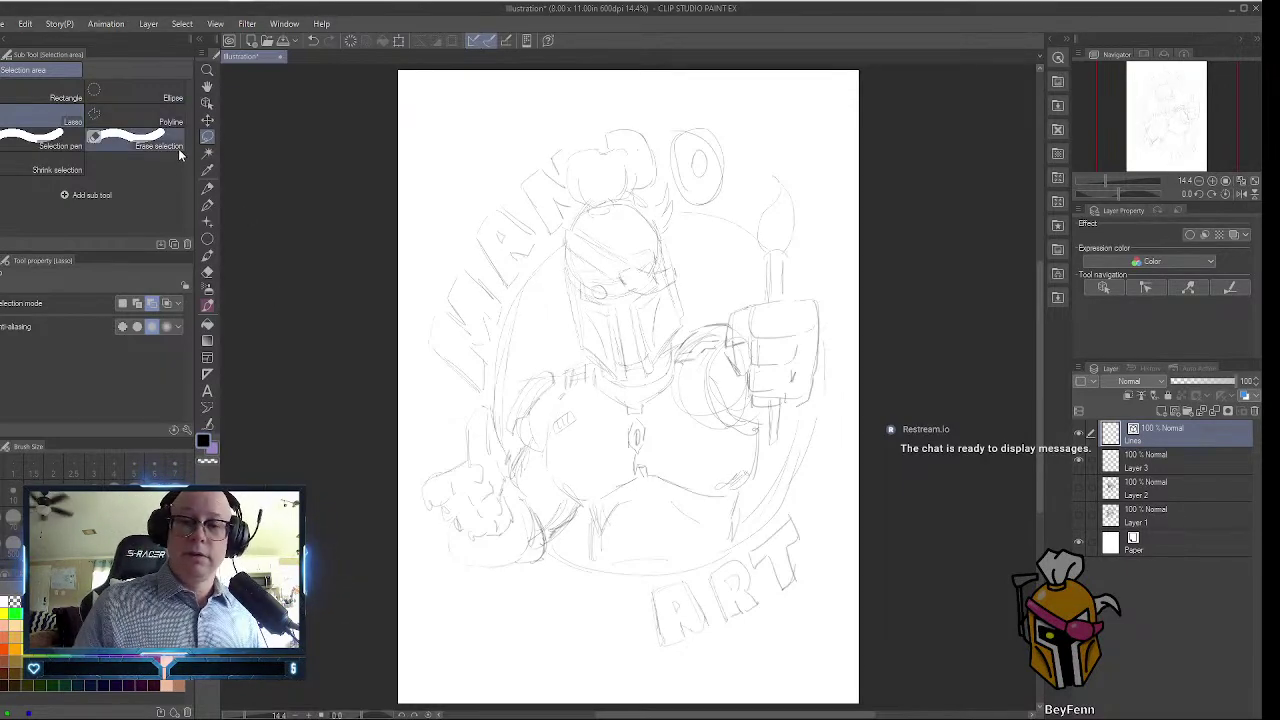
pyautogui.click(206, 72)
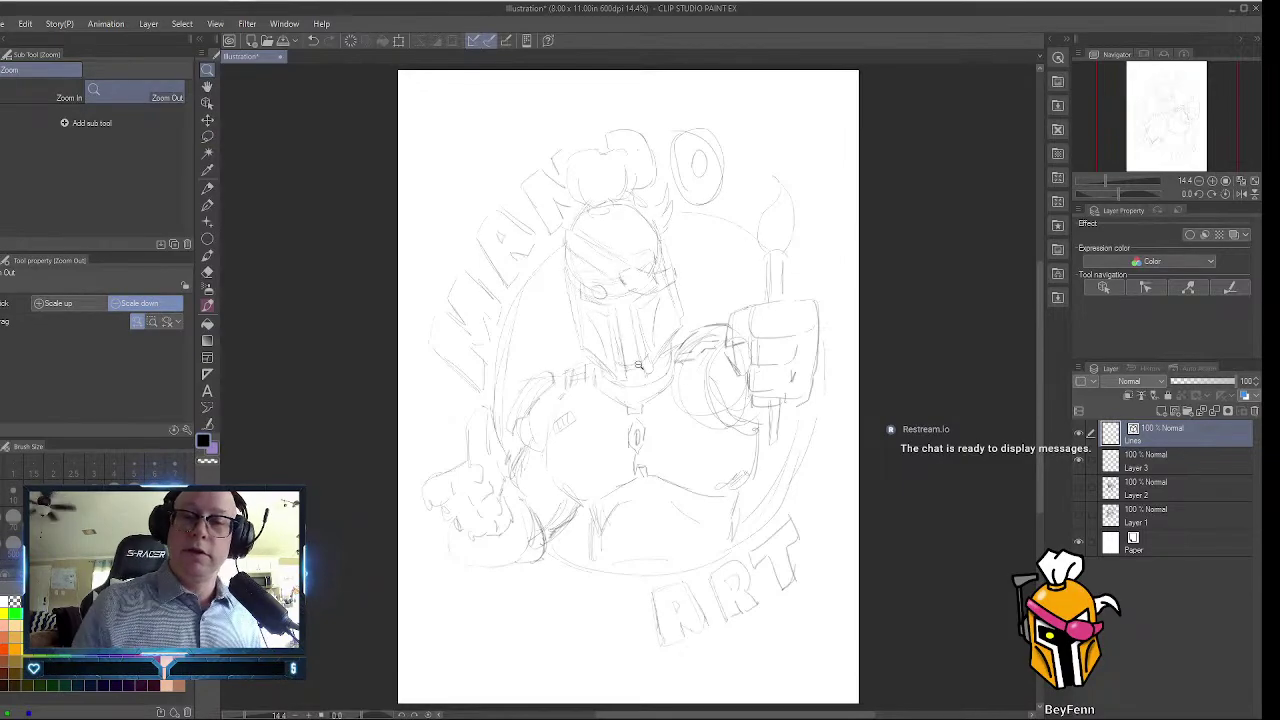
pyautogui.moveTo(636, 227); pyautogui.dragTo(680, 193)
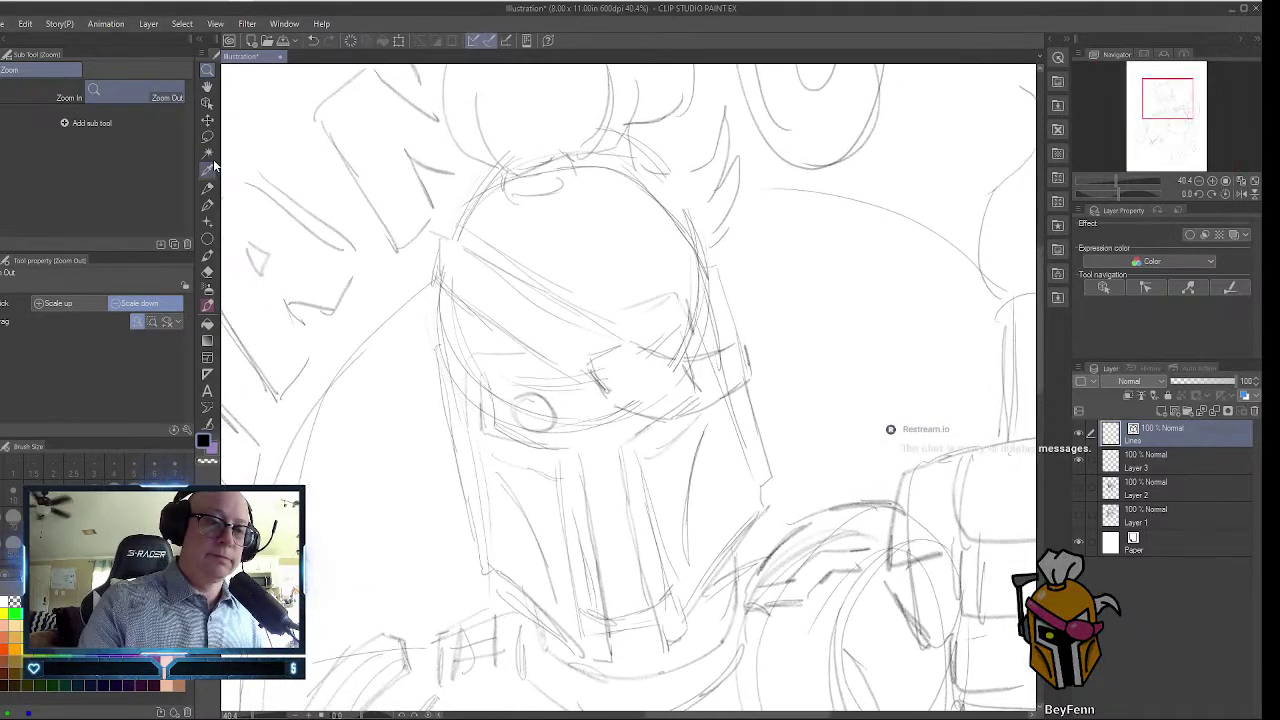
# Look through the Rusty Nib pens and pick the Distressed Brush Pen for inking.
pyautogui.click(207, 205)
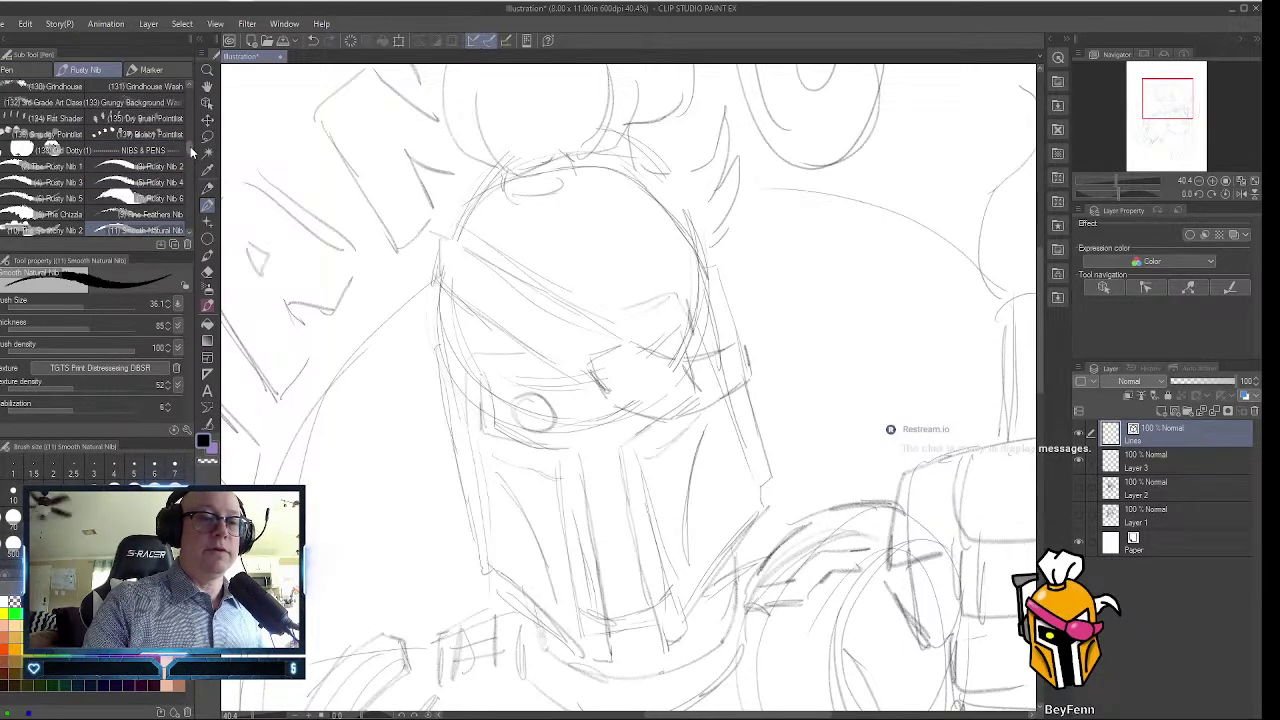
pyautogui.scroll(-3, 188, 146)
pyautogui.scroll(-3, 189, 157)
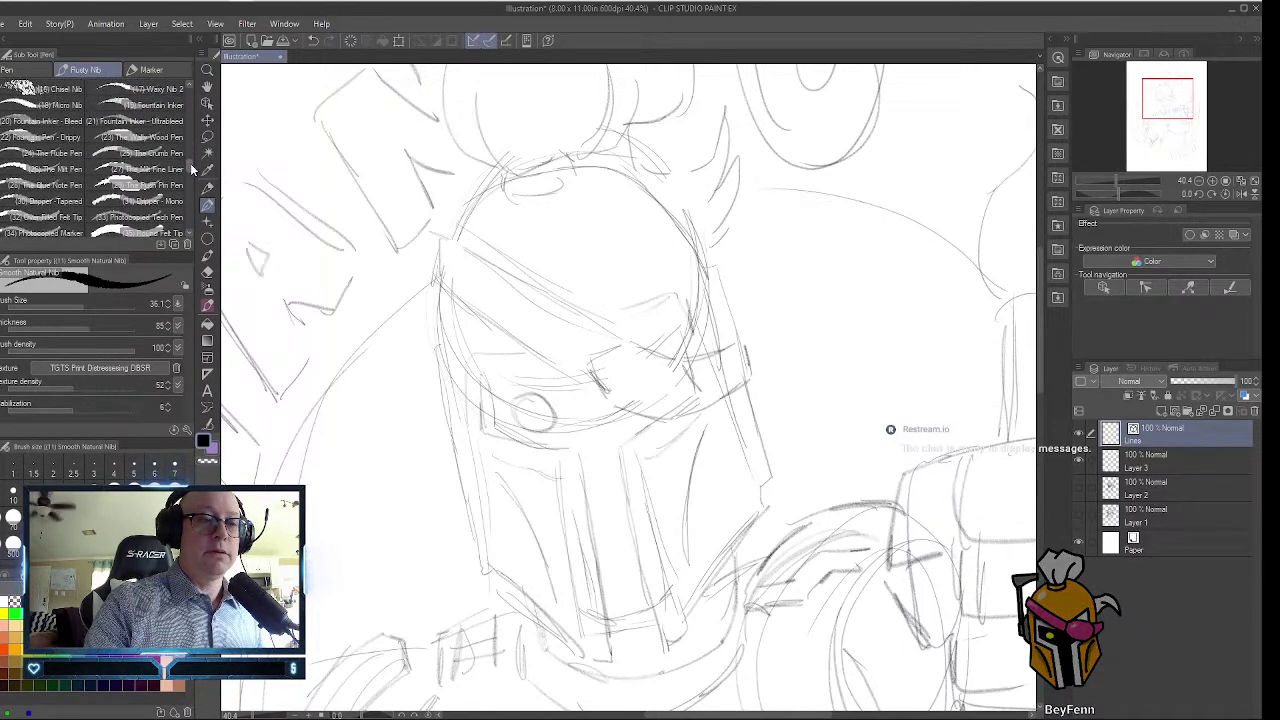
pyautogui.scroll(-2, 190, 167)
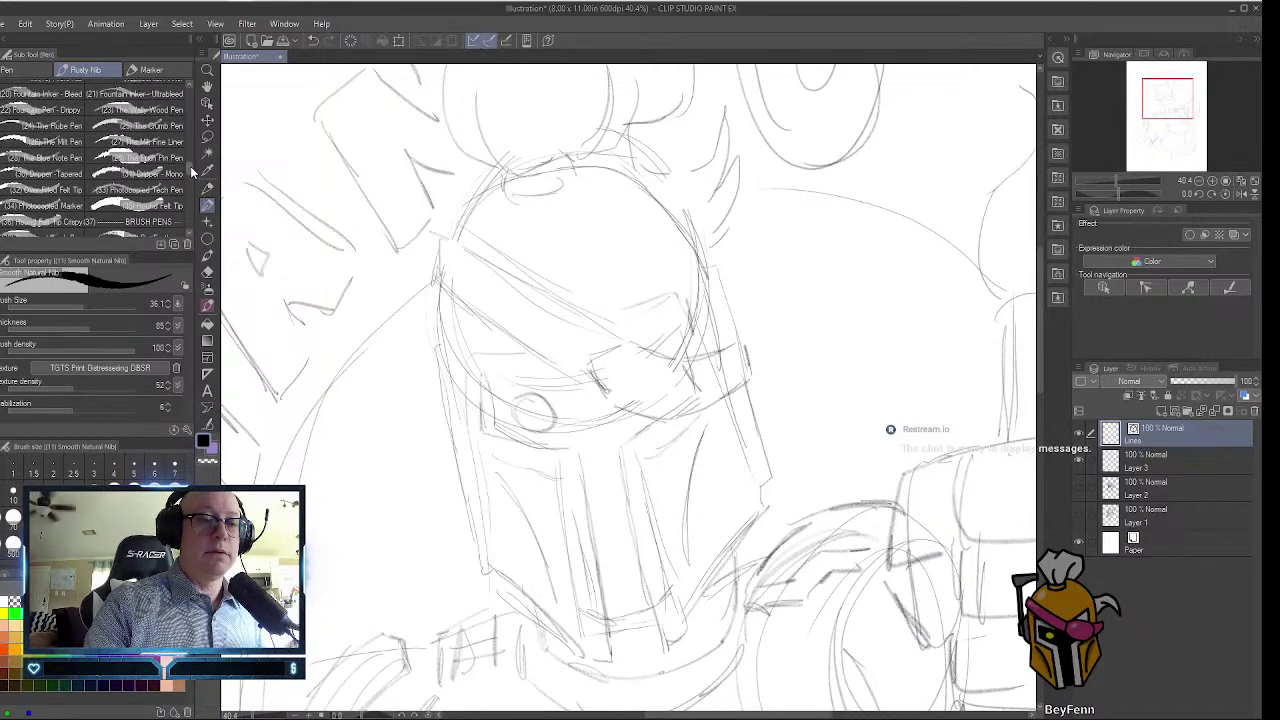
pyautogui.scroll(-2, 192, 171)
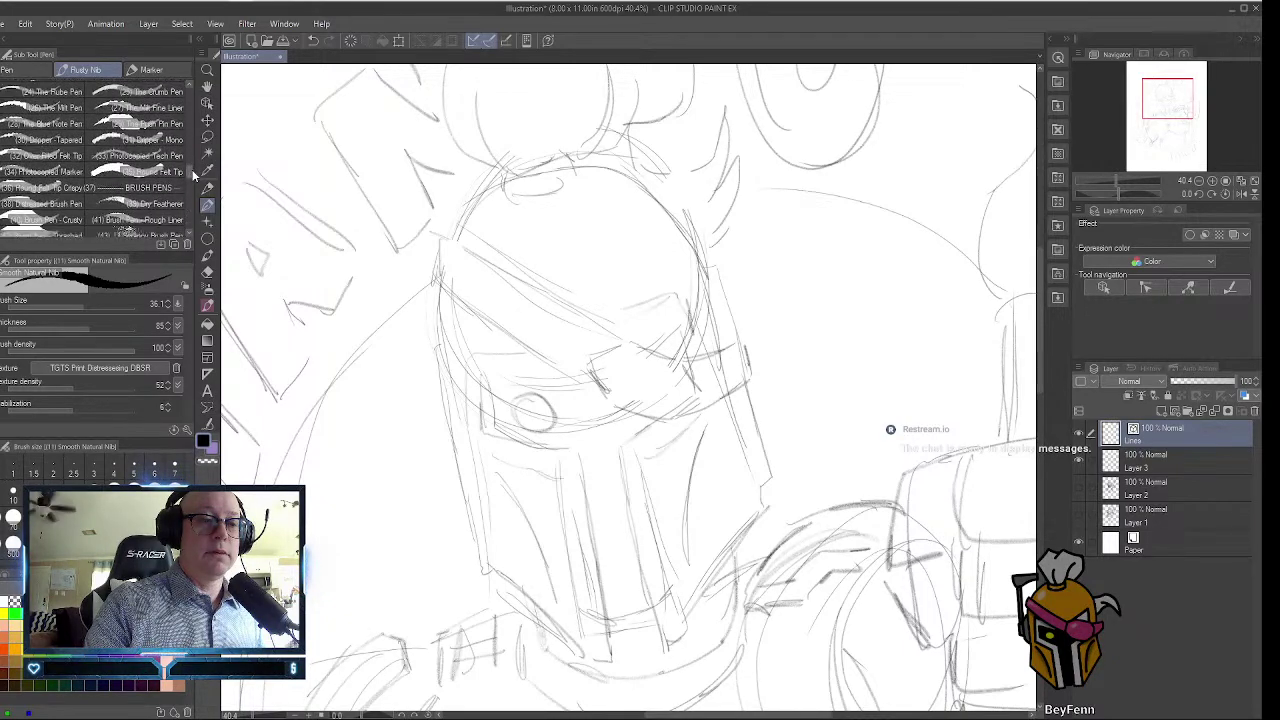
pyautogui.scroll(-2, 193, 174)
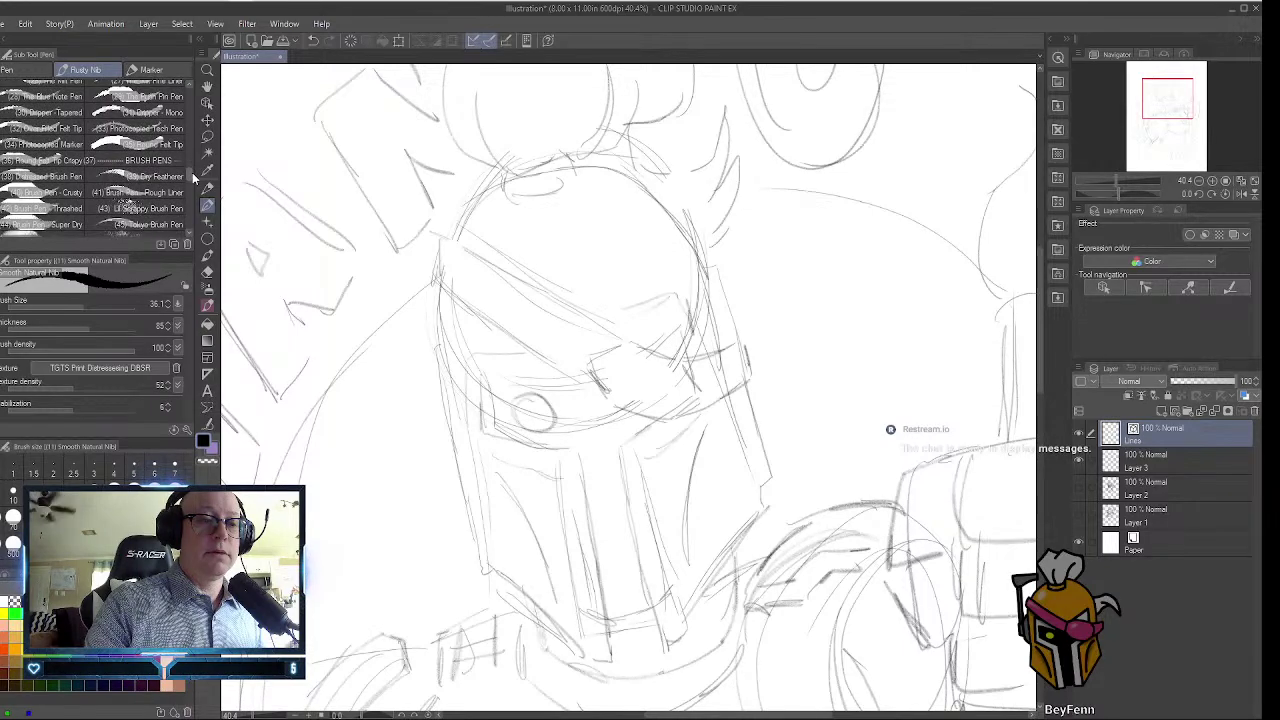
pyautogui.click(72, 185)
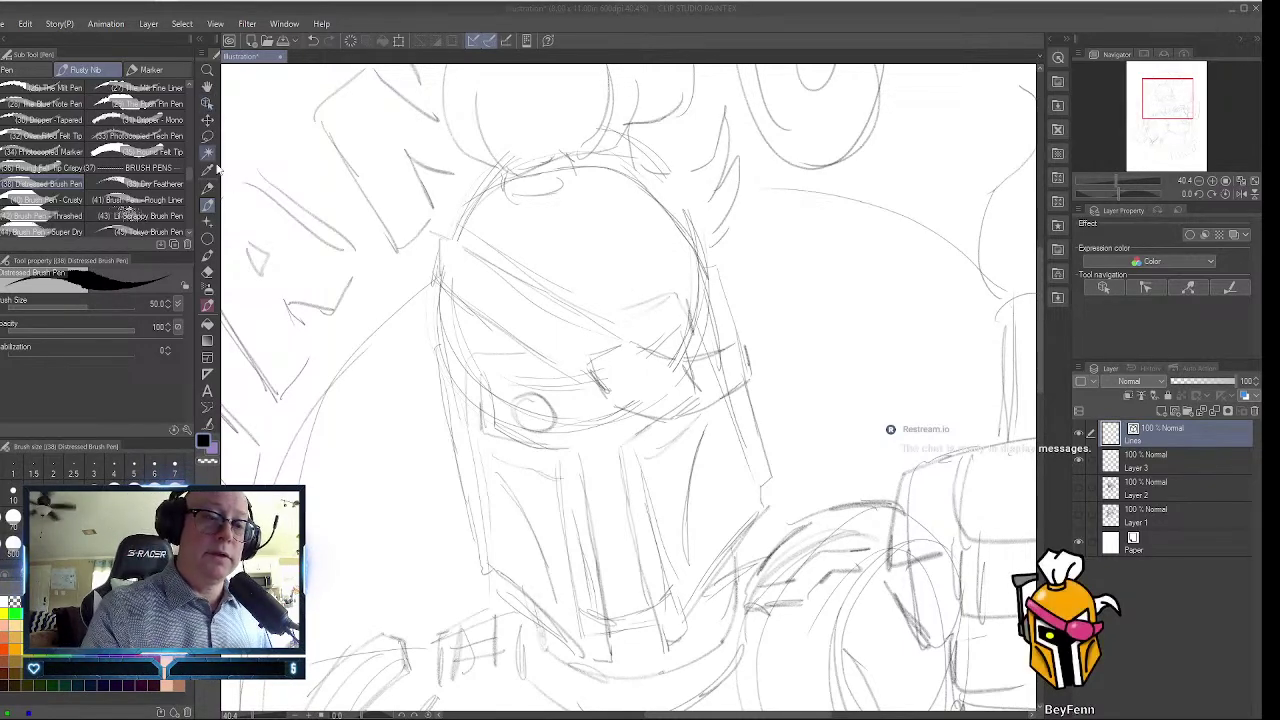
# Ink the eye patch over the sketch as a closed six-sided outline using the India ink Brush pen.
pyautogui.click(207, 255)
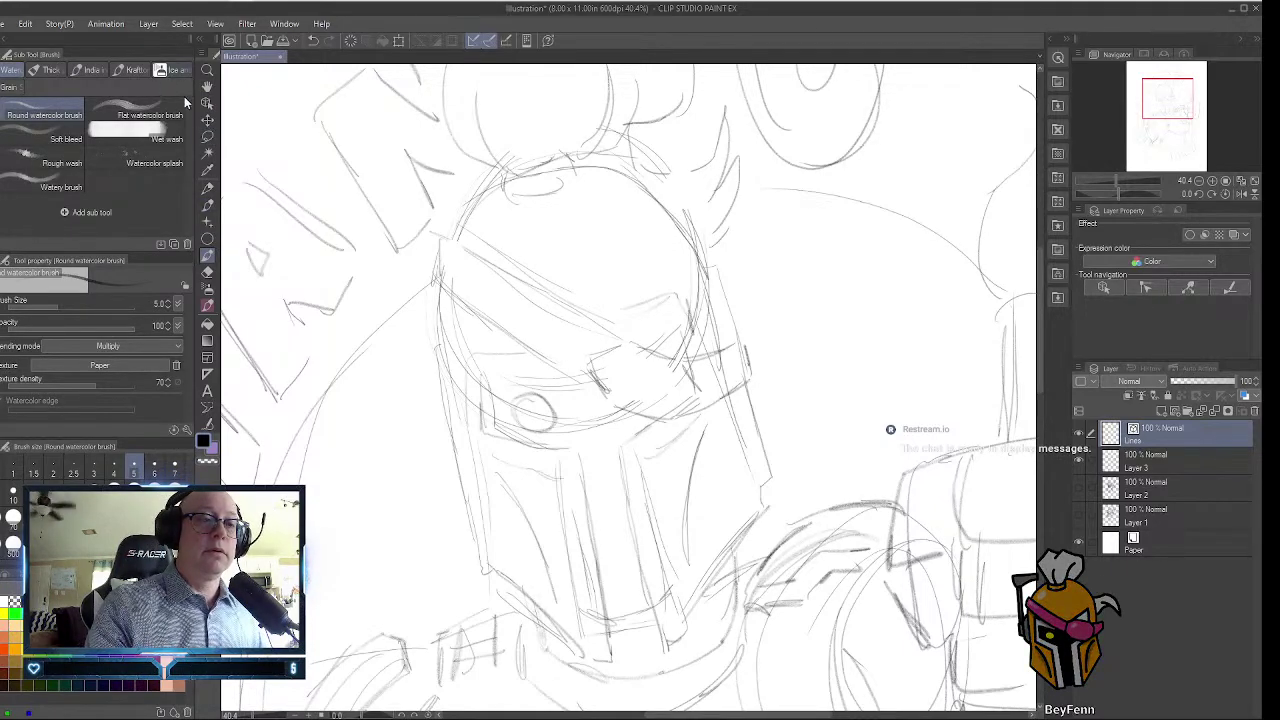
pyautogui.click(92, 70)
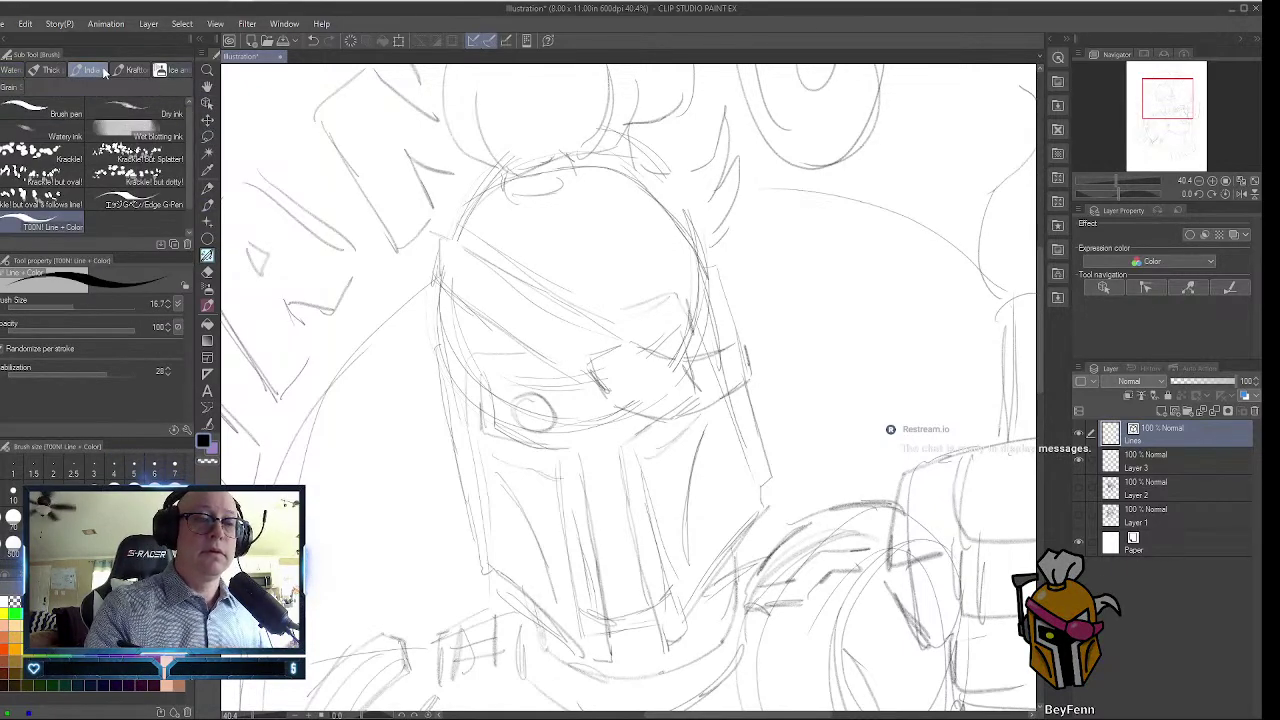
pyautogui.click(62, 112)
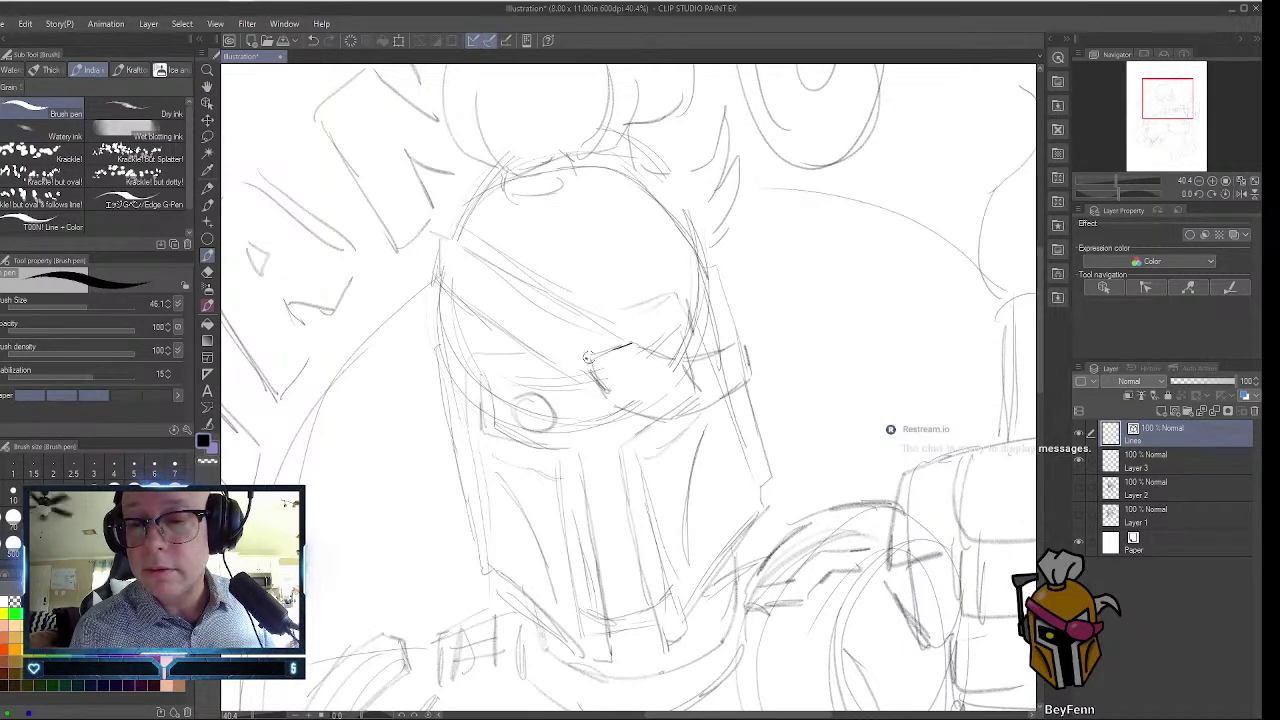
pyautogui.moveTo(588, 357); pyautogui.dragTo(636, 343)
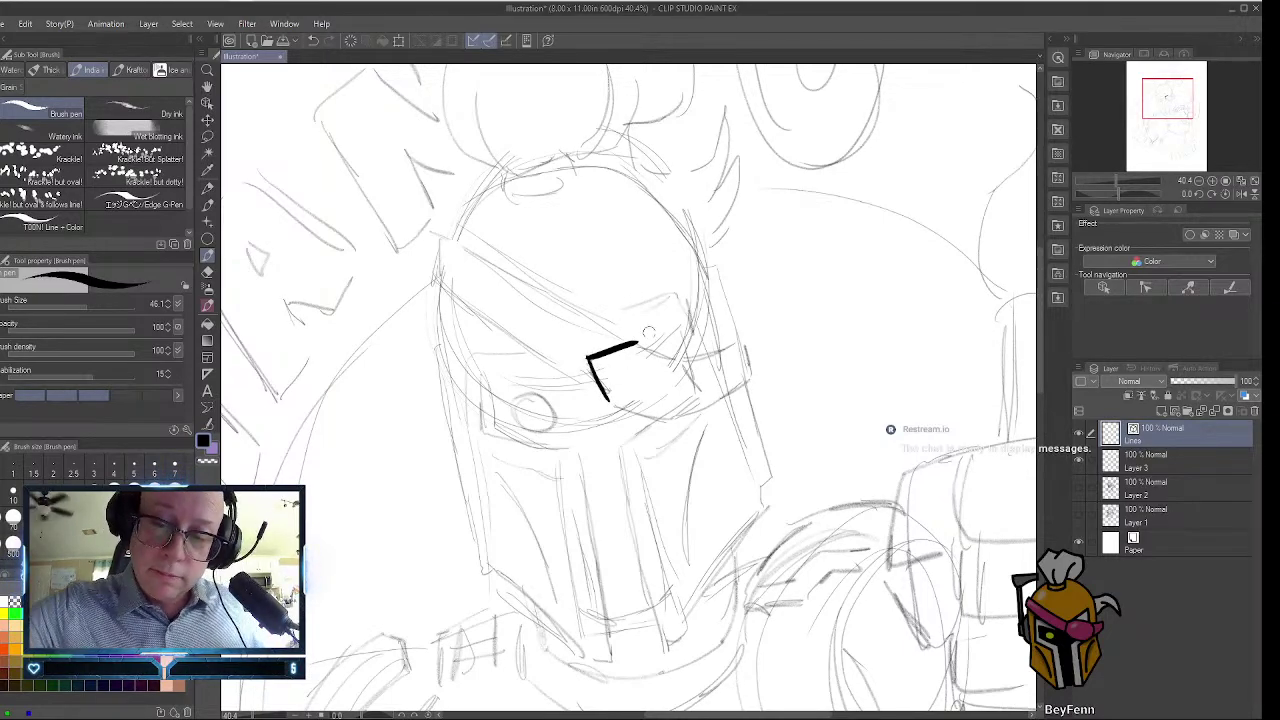
pyautogui.moveTo(634, 341); pyautogui.dragTo(670, 355)
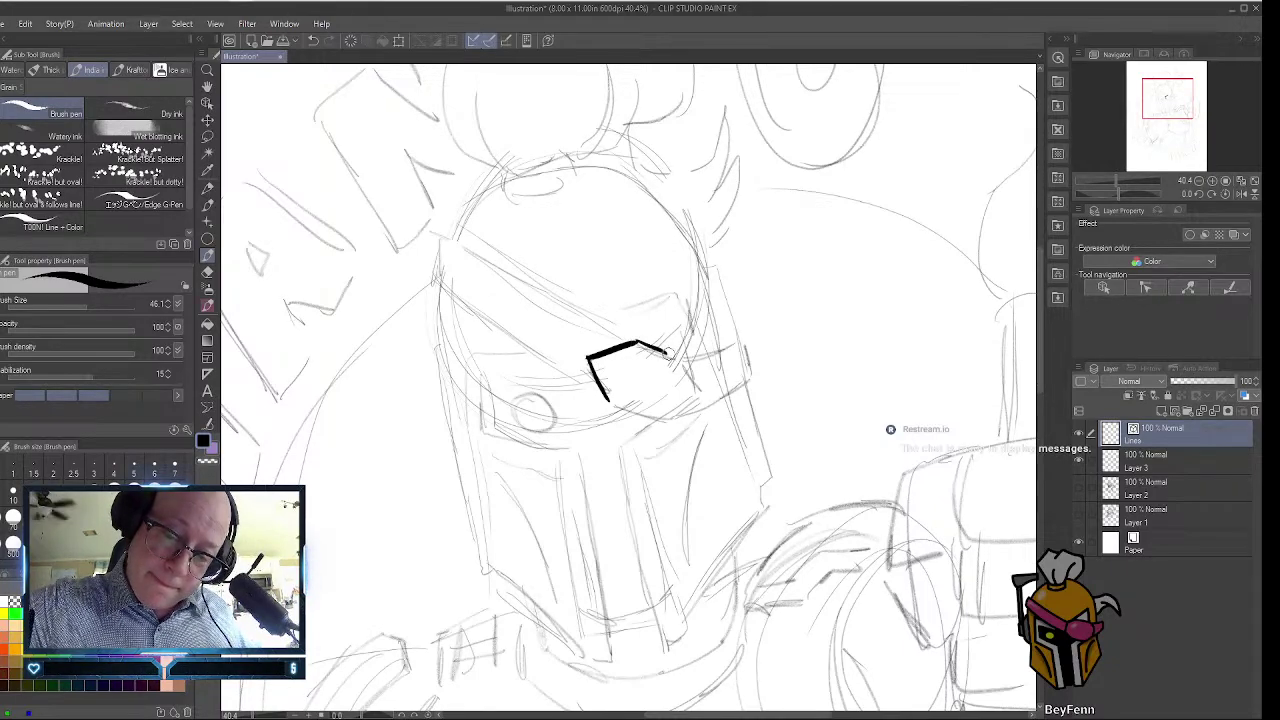
pyautogui.moveTo(610, 401); pyautogui.dragTo(660, 420)
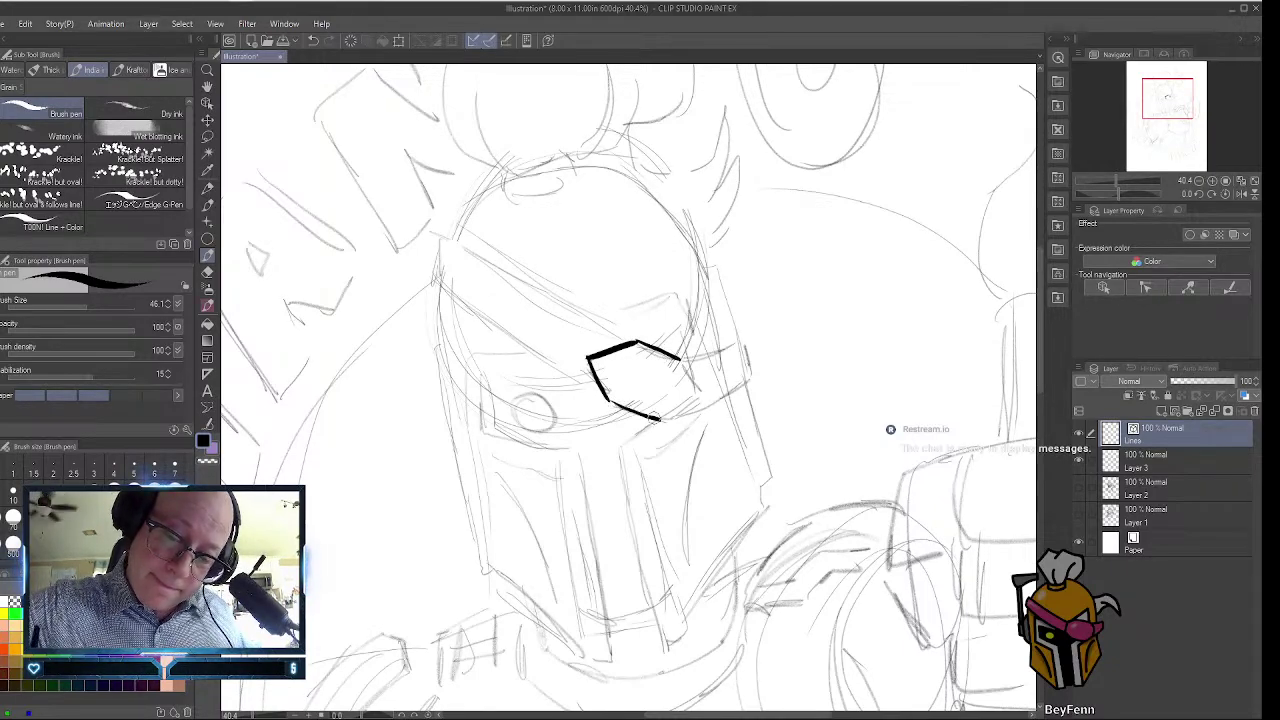
pyautogui.moveTo(680, 358); pyautogui.dragTo(696, 391)
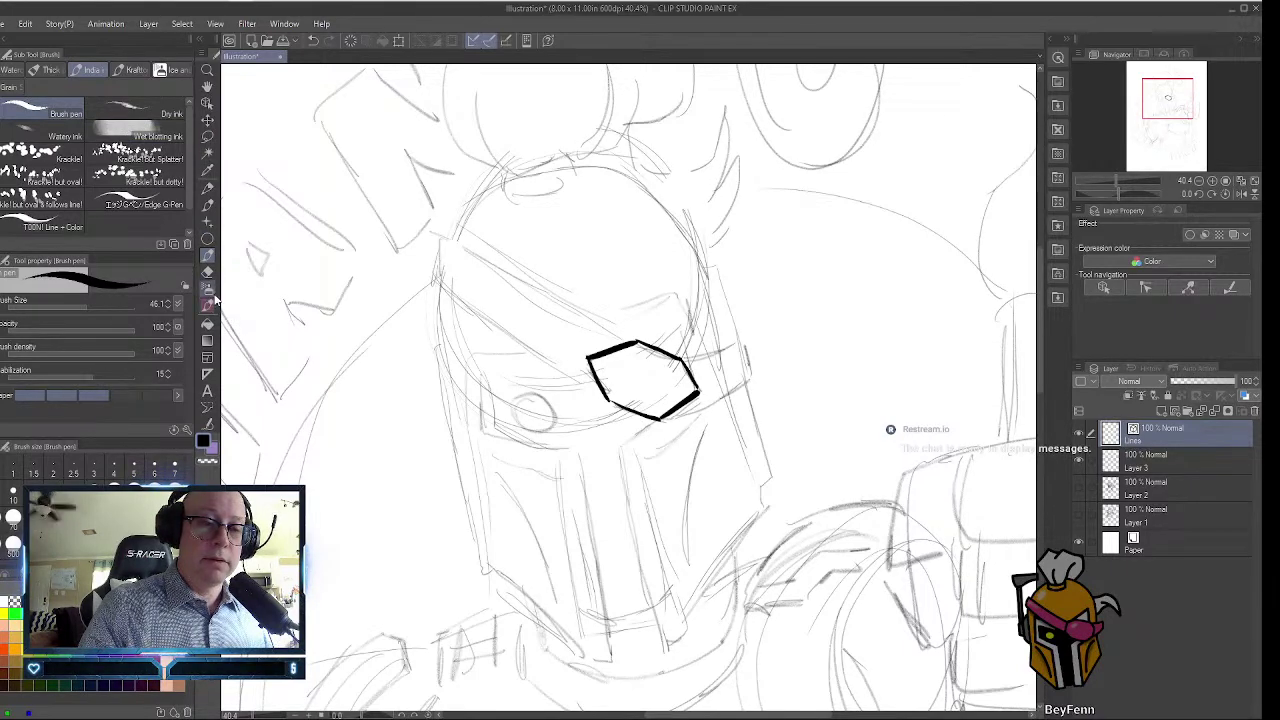
# Run Connect vector lines over the corners of the inked eye patch outline.
pyautogui.click(207, 423)
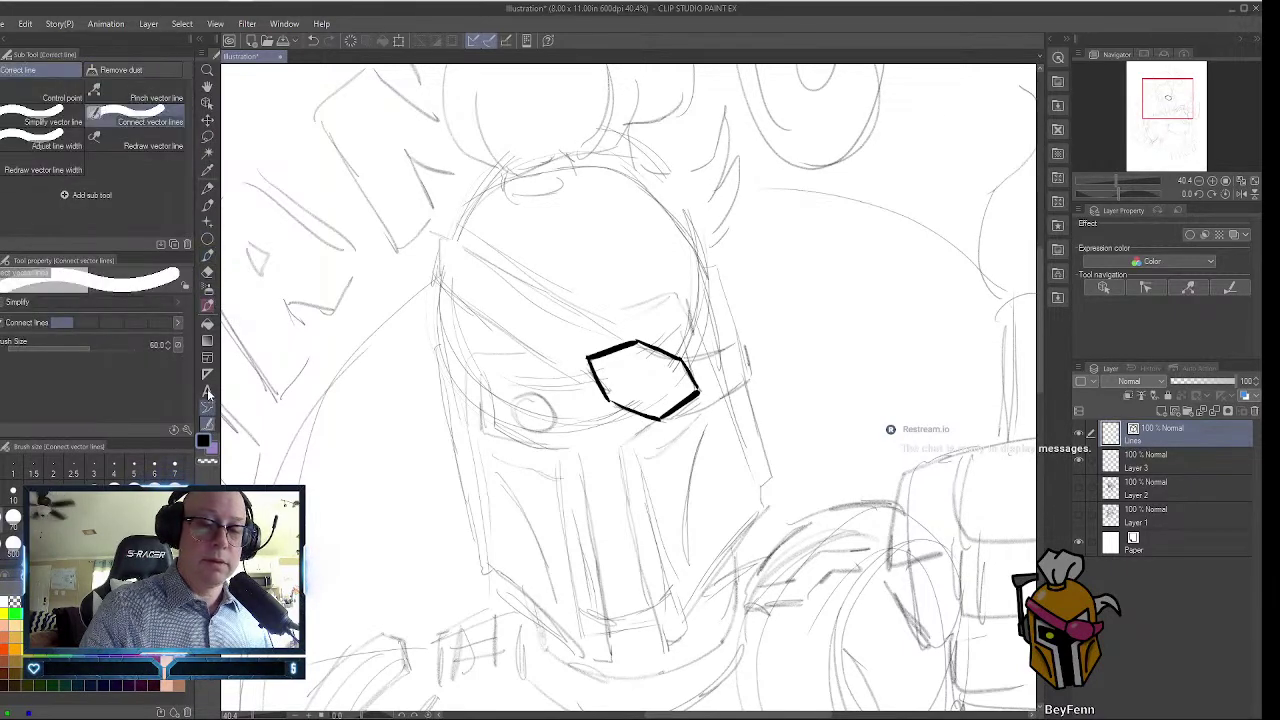
pyautogui.click(614, 396)
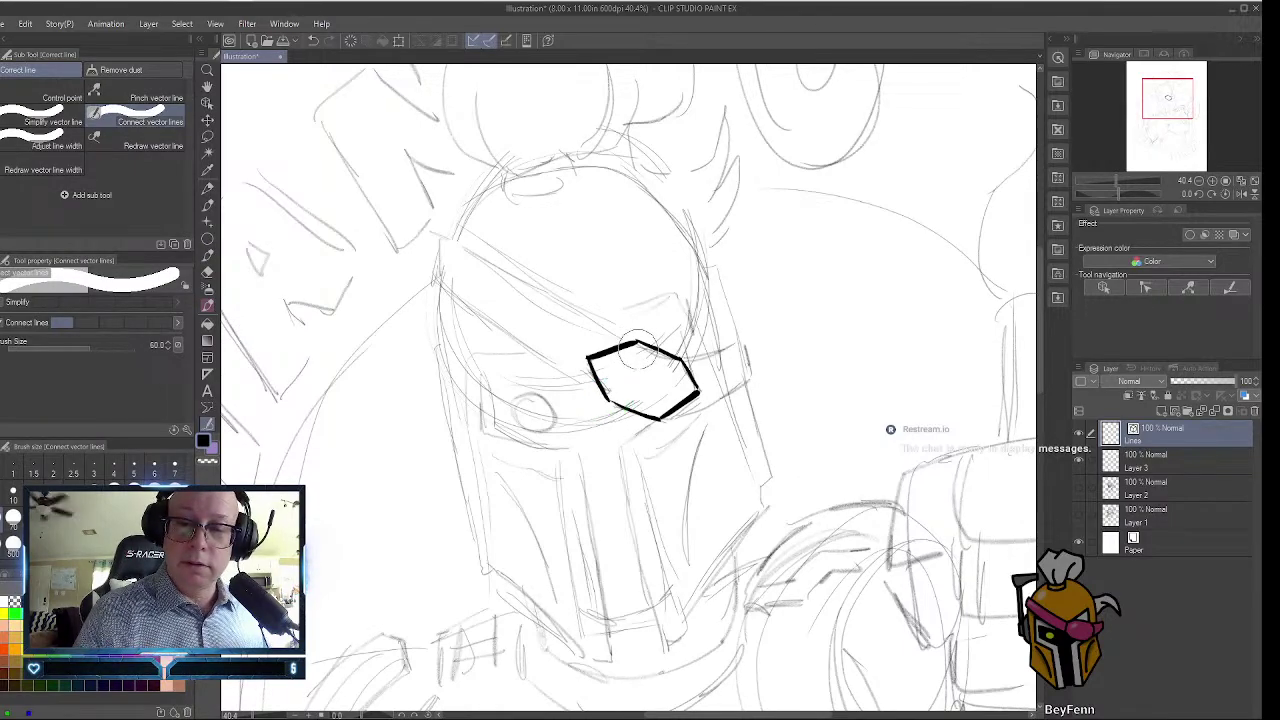
pyautogui.click(681, 359)
pyautogui.click(695, 388)
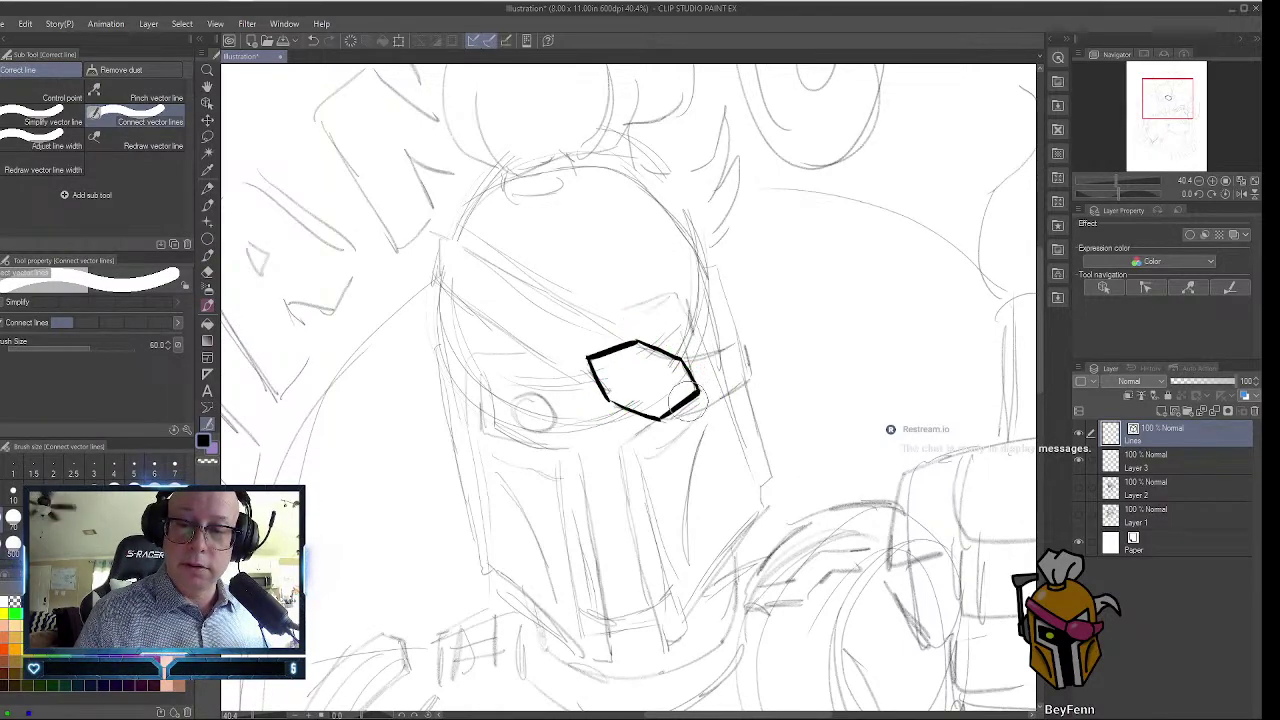
pyautogui.click(660, 414)
pyautogui.moveTo(616, 399); pyautogui.dragTo(600, 407)
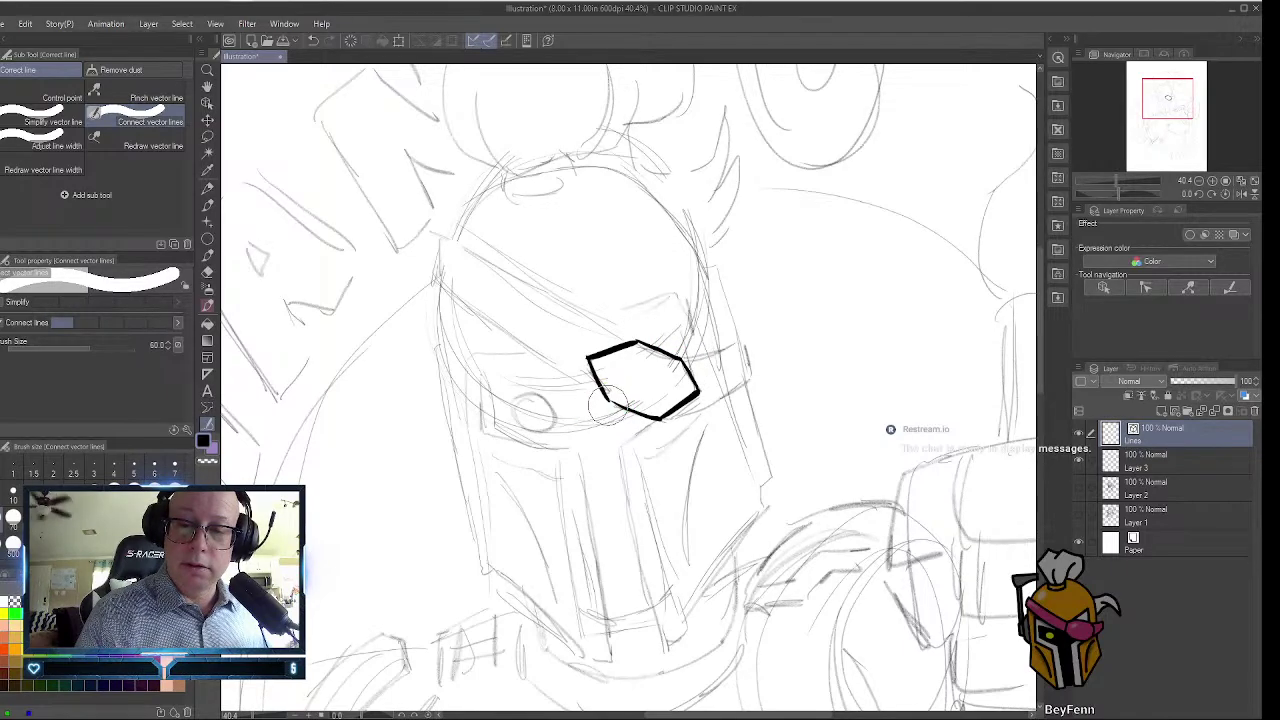
# Move the end control point at the eye patch's top corner inward so it overlaps the neighbouring upper edge.
pyautogui.click(206, 68)
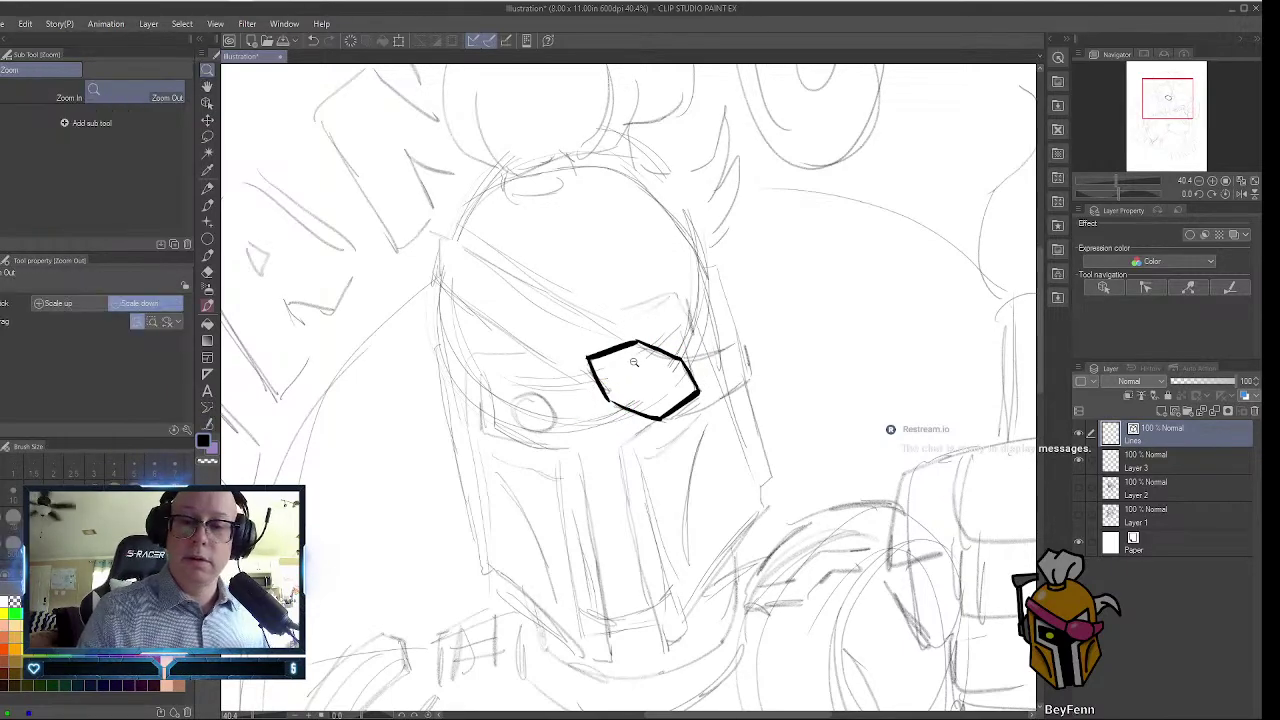
pyautogui.moveTo(634, 362); pyautogui.dragTo(664, 363)
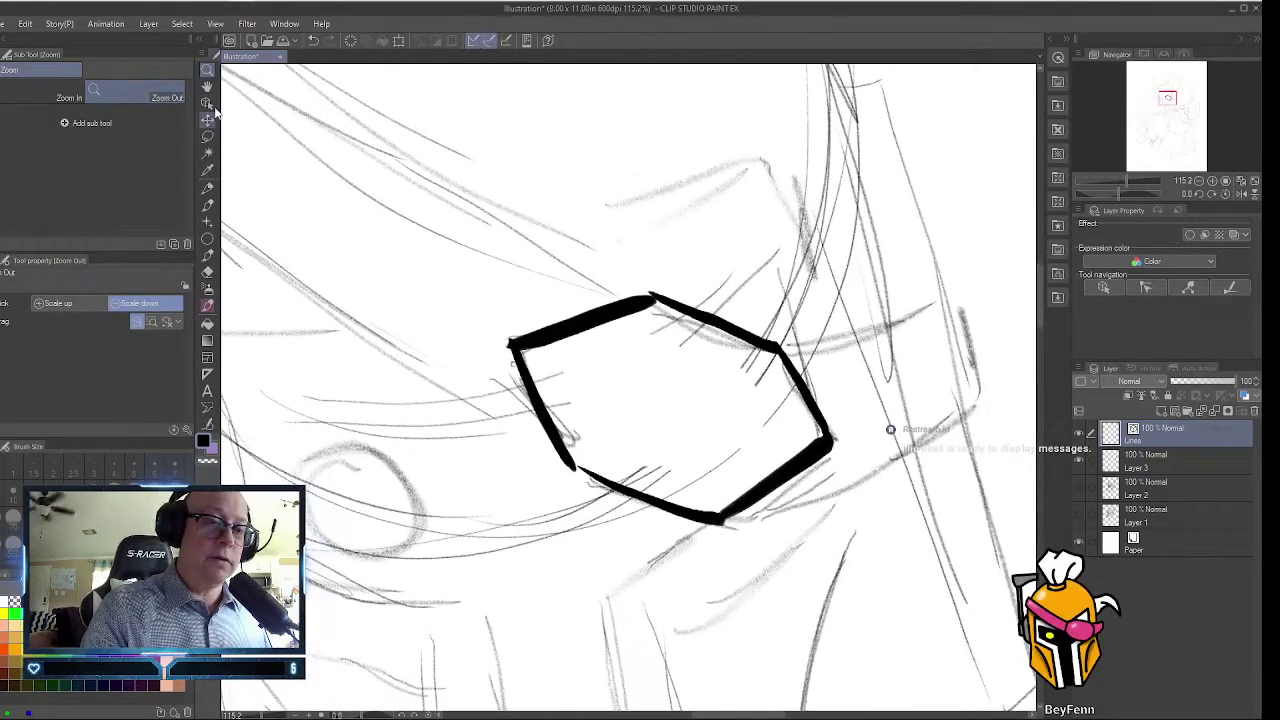
pyautogui.click(208, 104)
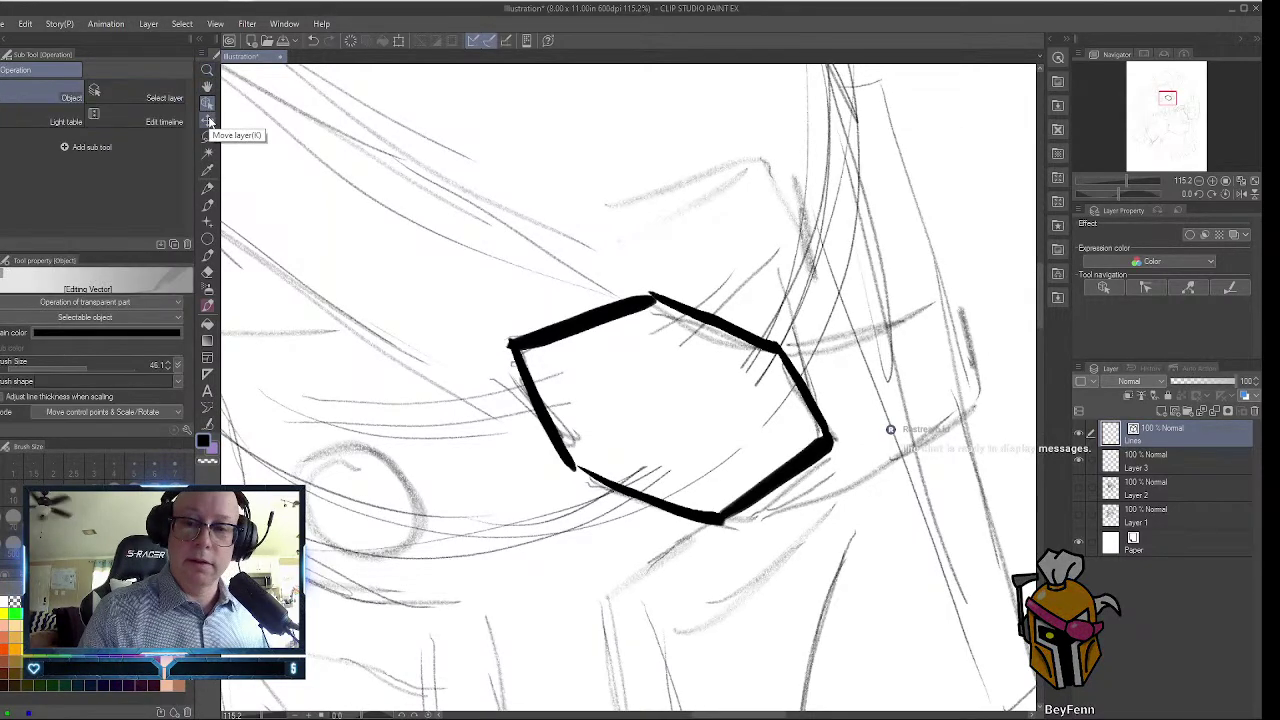
pyautogui.click(655, 298)
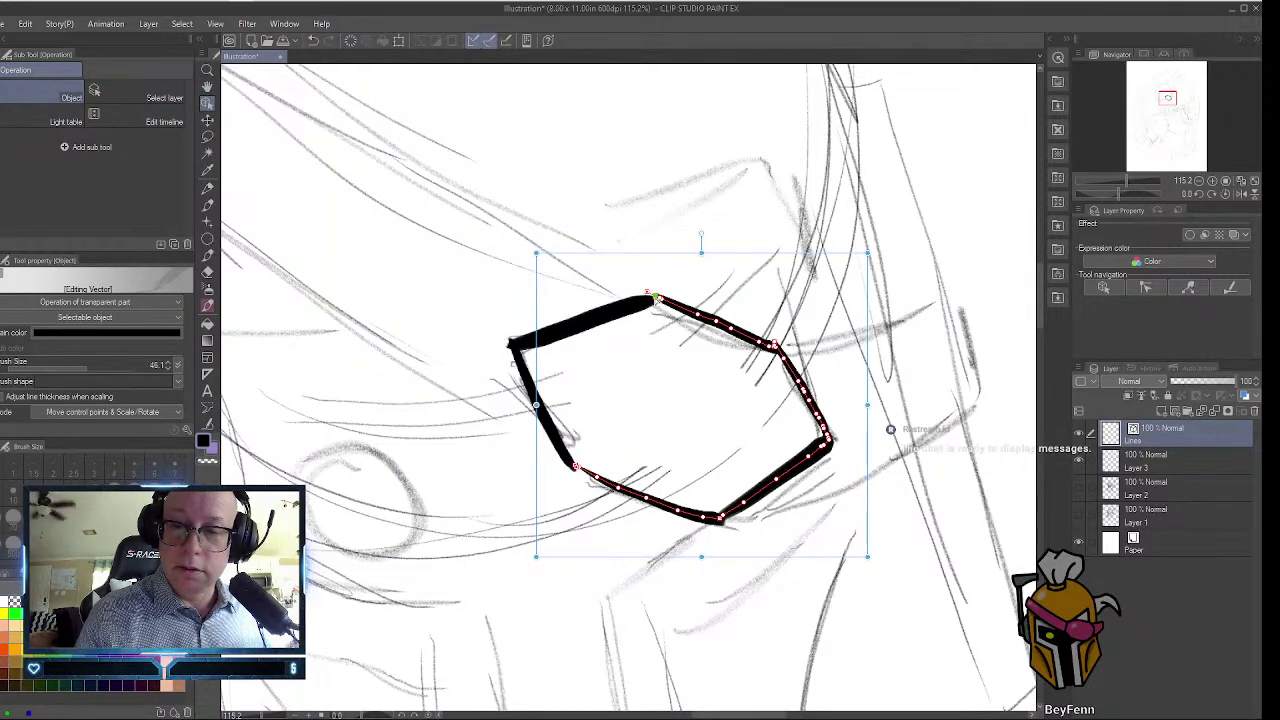
pyautogui.moveTo(656, 299); pyautogui.dragTo(640, 302)
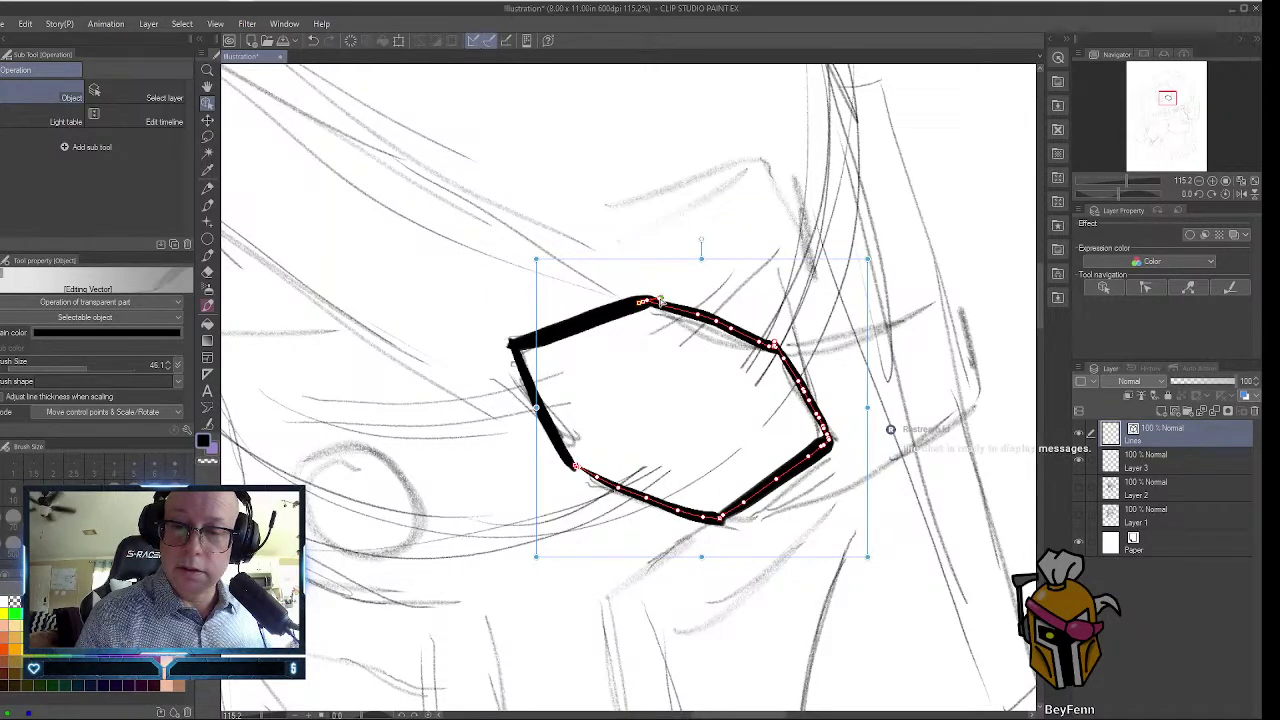
pyautogui.click(512, 346)
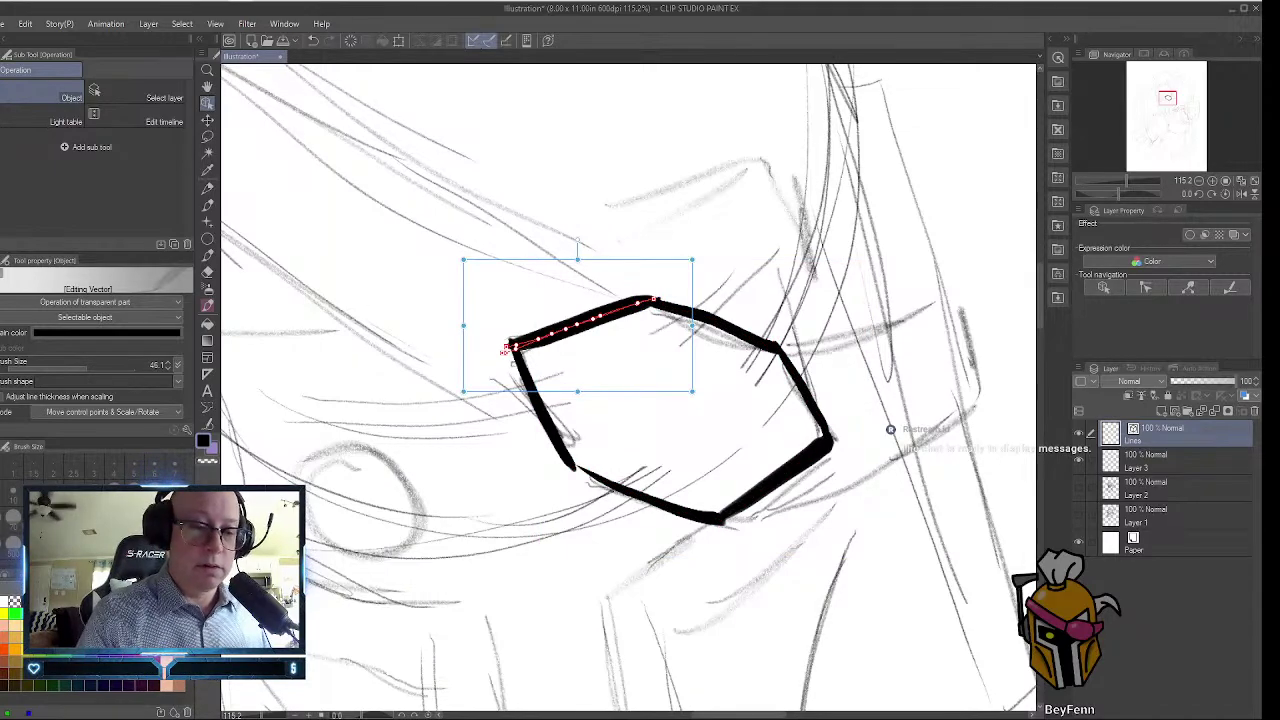
# Brush Connect vector lines over the eye patch's left, top and lower-left corners.
pyautogui.click(207, 424)
pyautogui.moveTo(507, 346); pyautogui.dragTo(530, 367)
pyautogui.moveTo(644, 310)
pyautogui.mouseDown()
pyautogui.moveTo(655, 305)
pyautogui.moveTo(646, 314)
pyautogui.mouseUp()
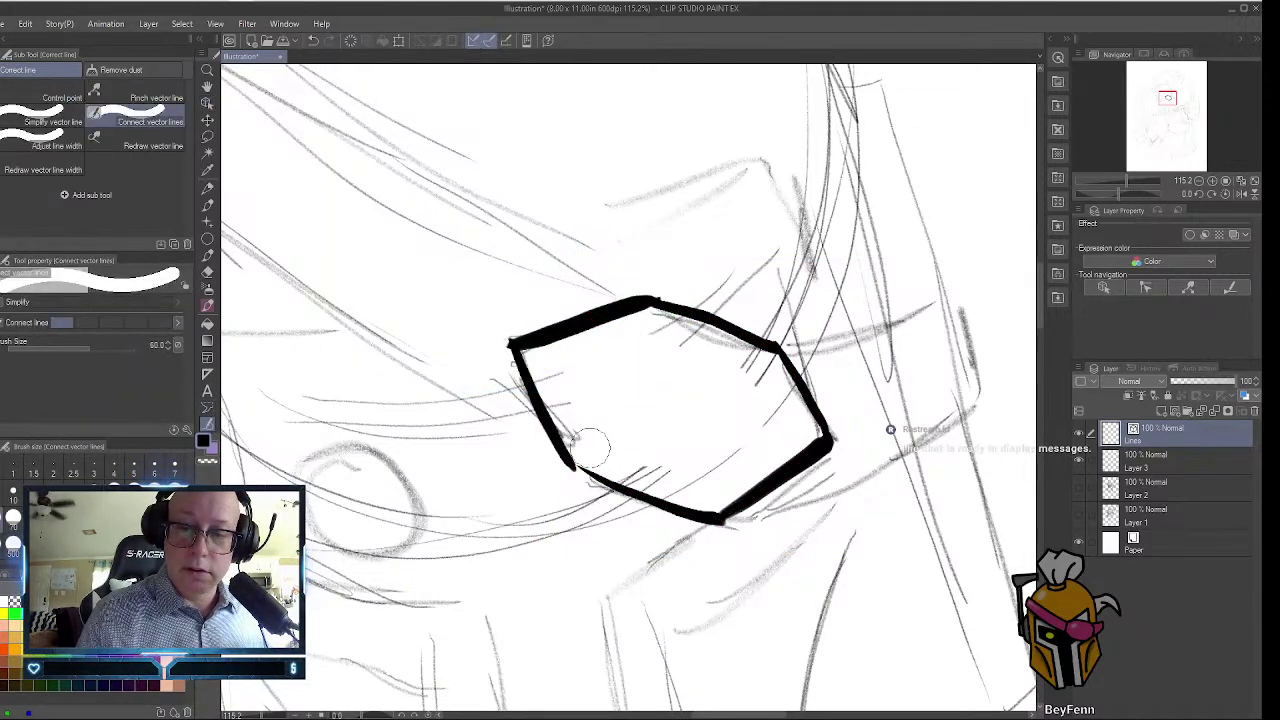
pyautogui.moveTo(584, 440); pyautogui.dragTo(566, 470)
# Shift the lower edge's end point onto the eye patch's lower-left corner and apply Connect vector lines there and at the bottom corner.
pyautogui.click(207, 103)
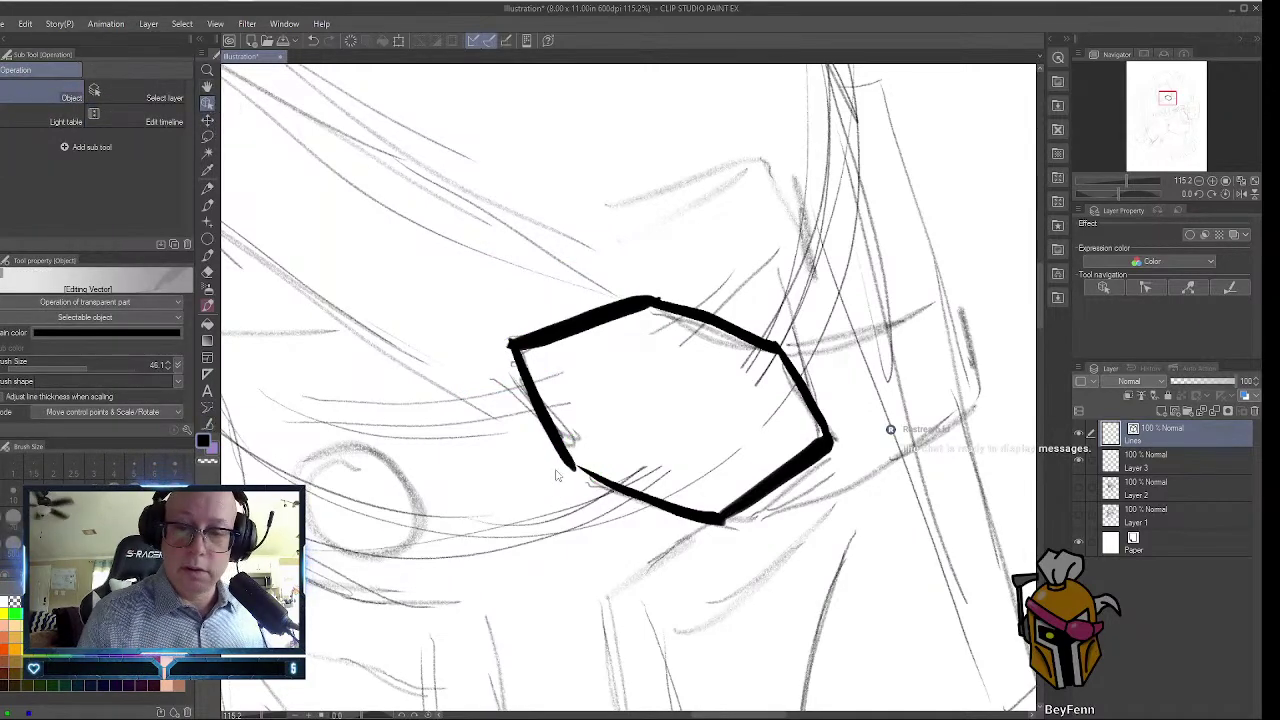
pyautogui.click(588, 479)
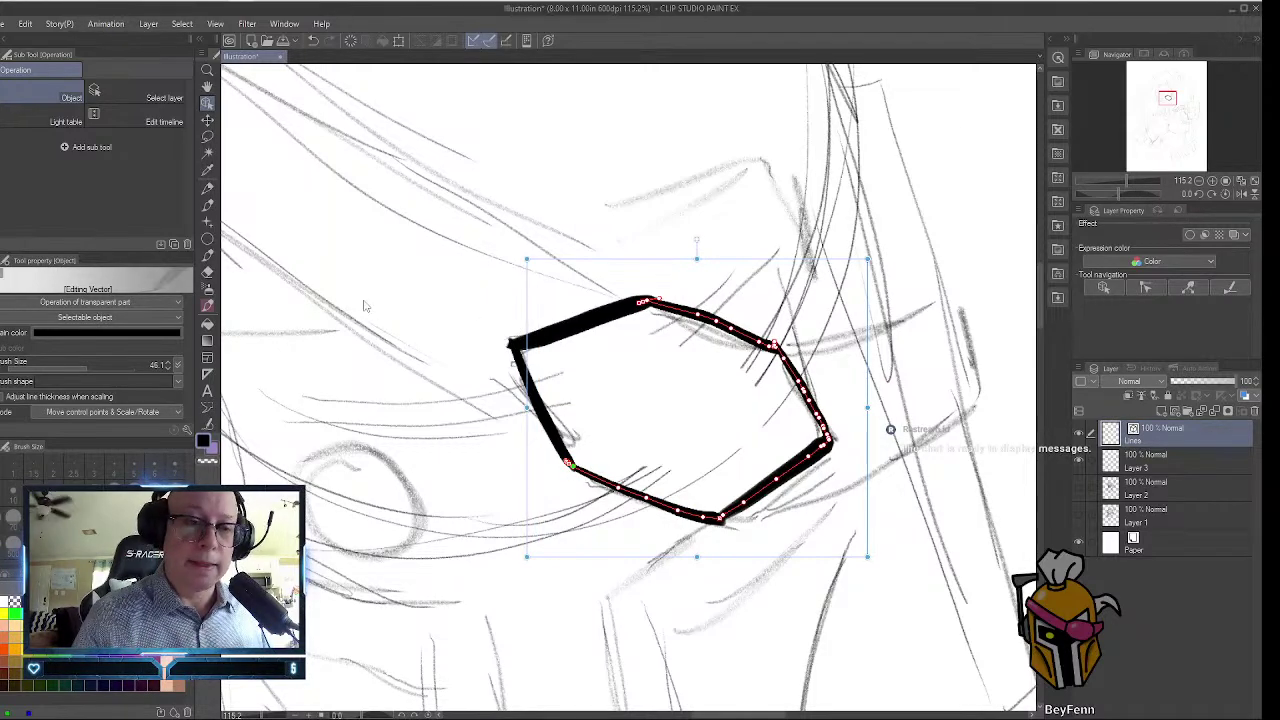
pyautogui.click(208, 419)
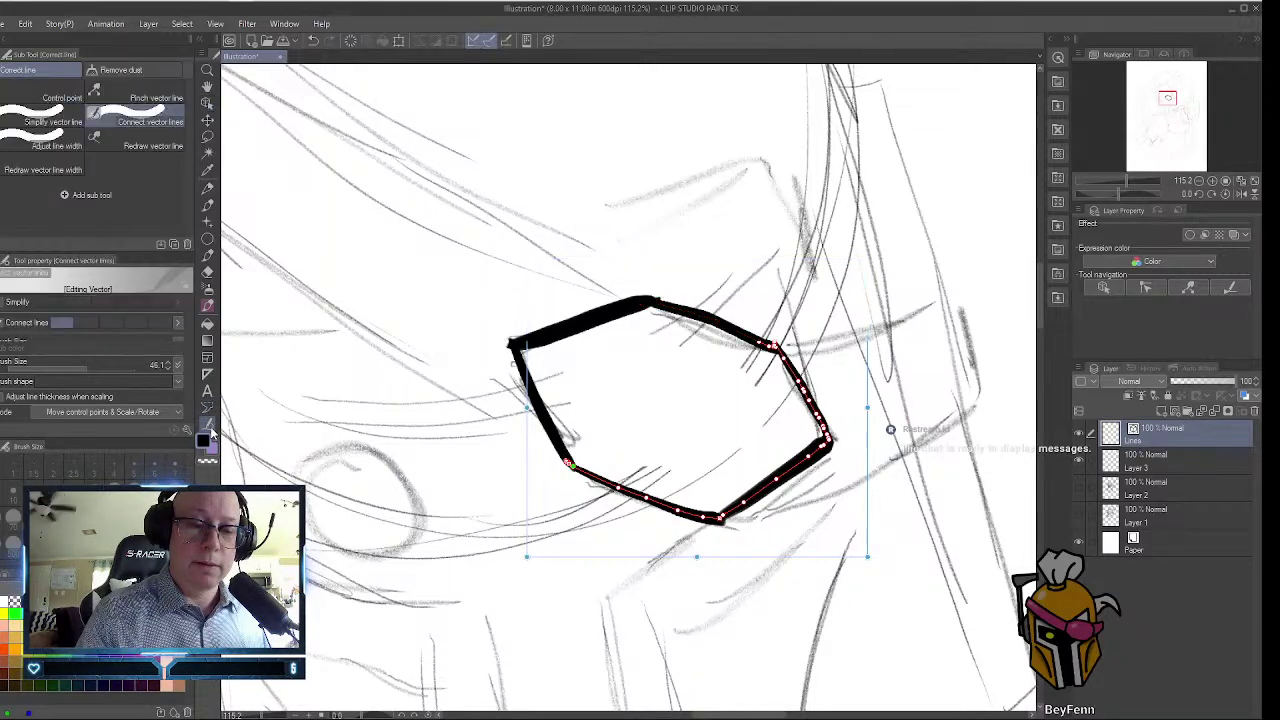
pyautogui.moveTo(584, 464); pyautogui.dragTo(566, 486)
pyautogui.moveTo(724, 512); pyautogui.dragTo(700, 538)
# Select the eye patch outline and its upper-left edge as vector objects to check which lines are joined.
pyautogui.click(207, 103)
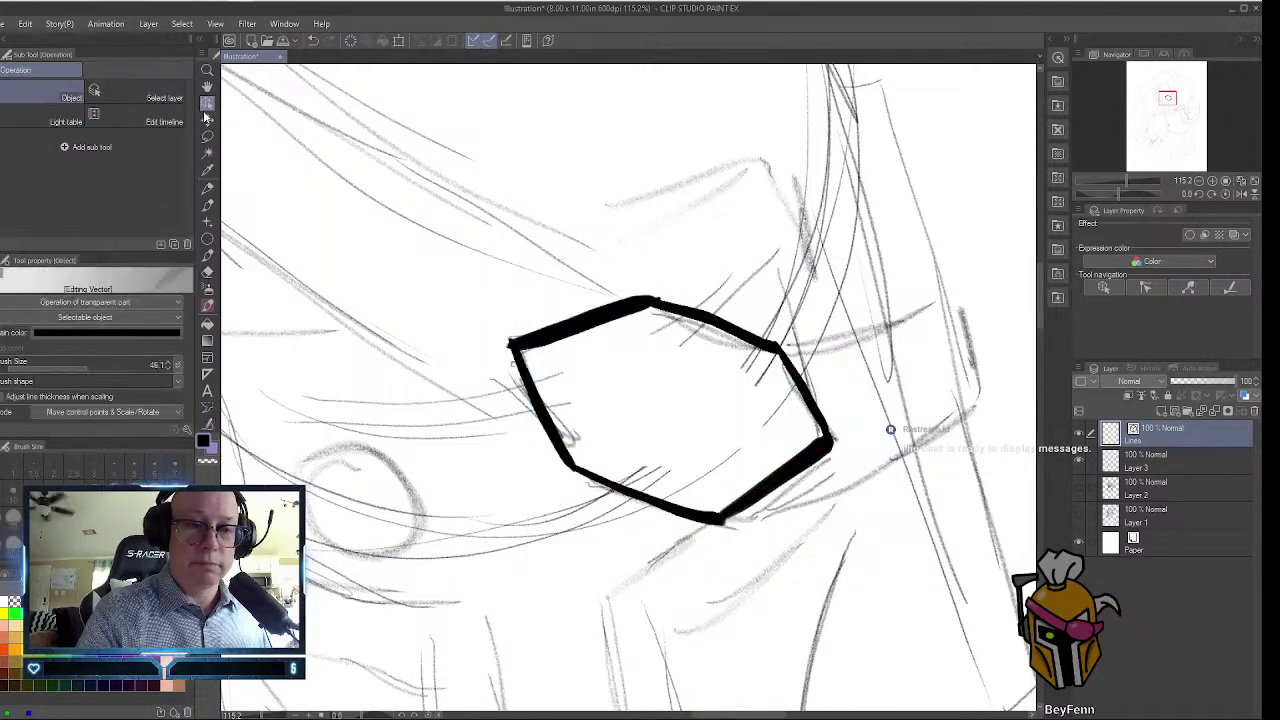
pyautogui.click(788, 485)
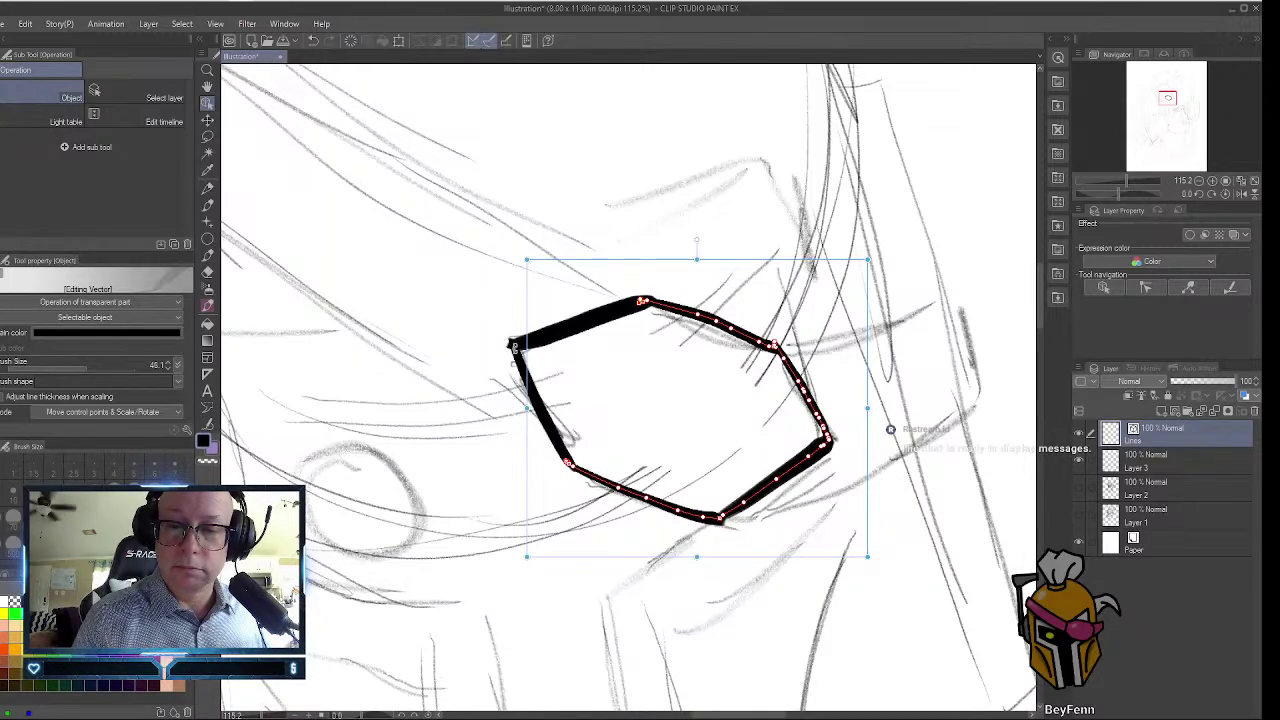
pyautogui.click(557, 337)
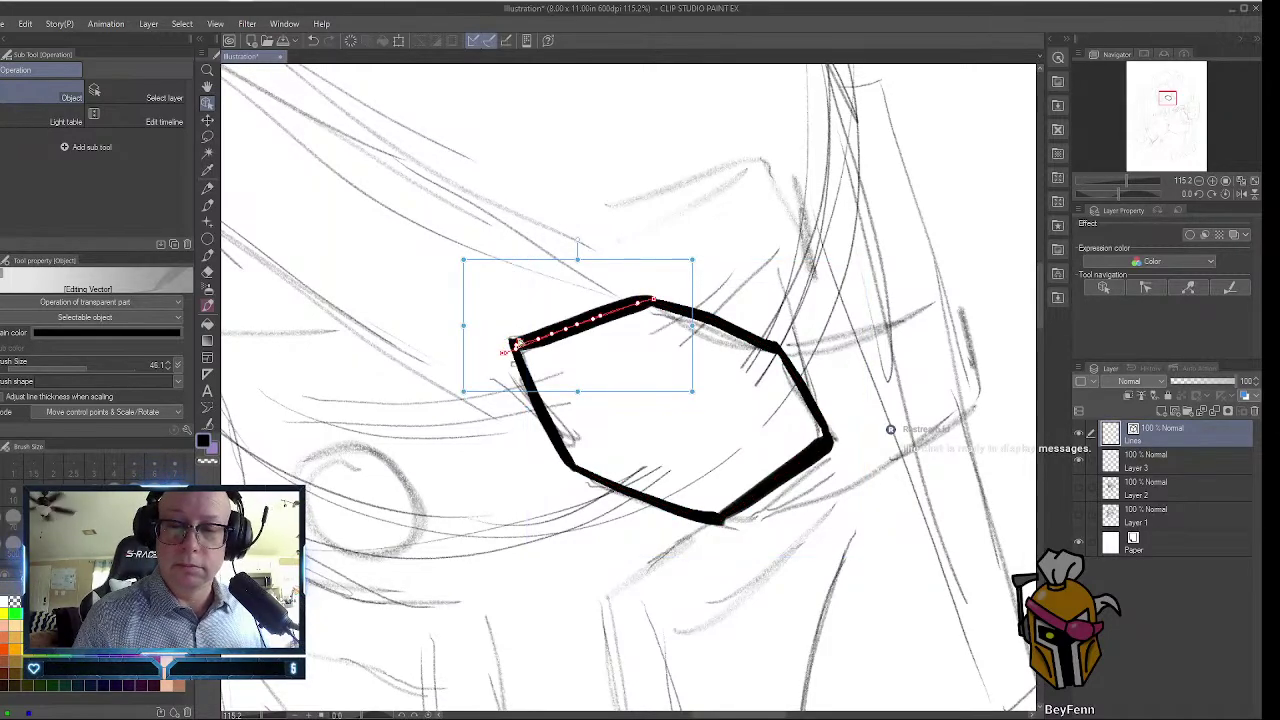
# Lasso the whole inked eye patch outline on the Lines layer, delete it and clear the selection.
pyautogui.press('m')
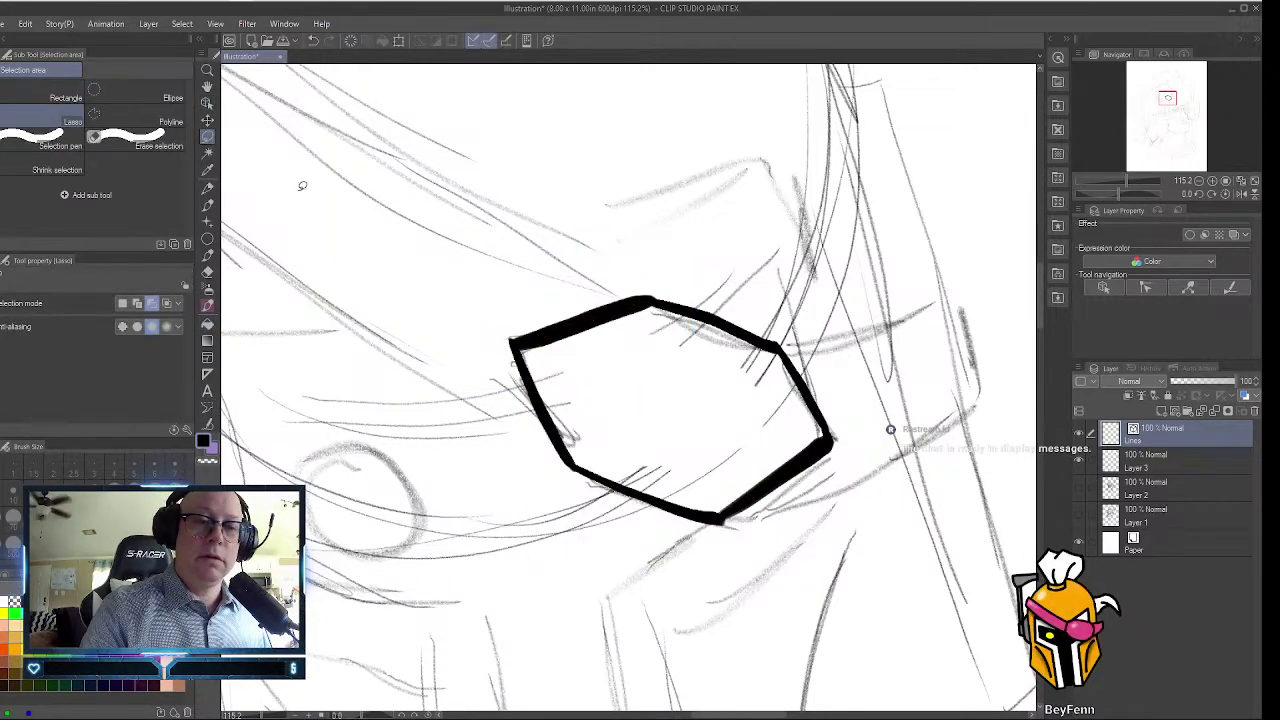
pyautogui.moveTo(688, 232)
pyautogui.mouseDown()
pyautogui.moveTo(480, 303)
pyautogui.moveTo(709, 217)
pyautogui.moveTo(515, 292)
pyautogui.mouseUp()
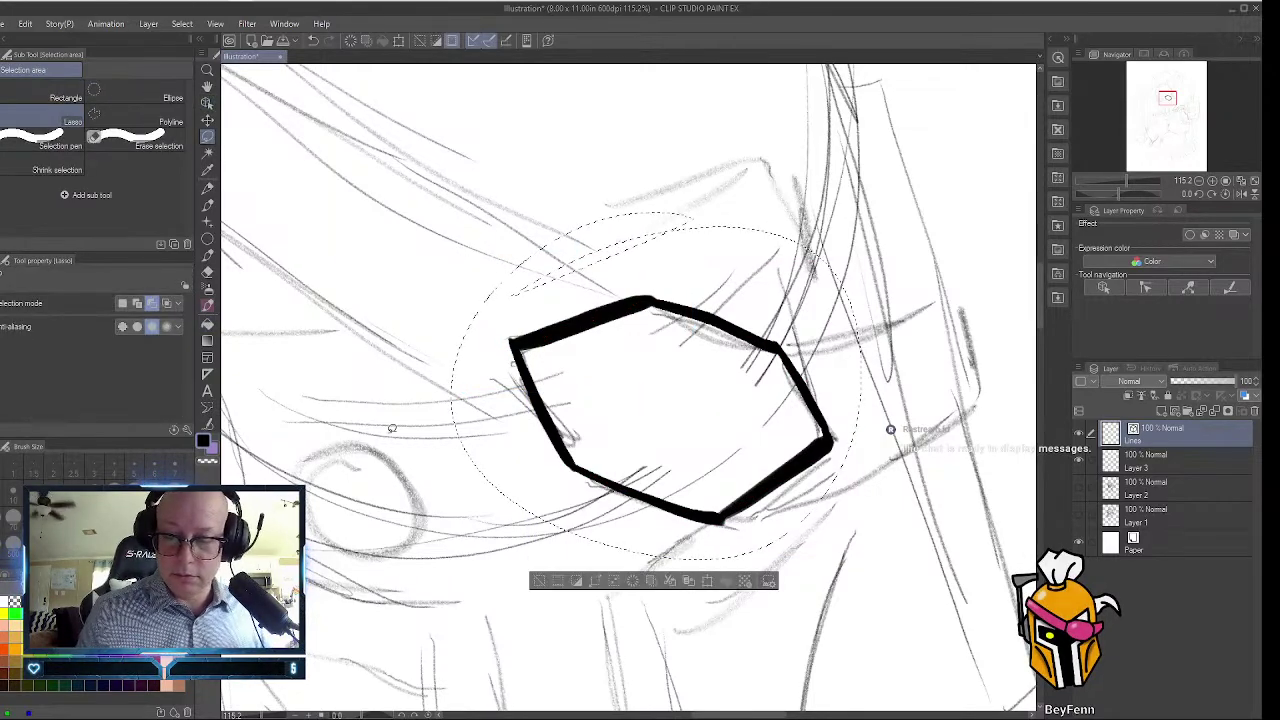
pyautogui.click(552, 582)
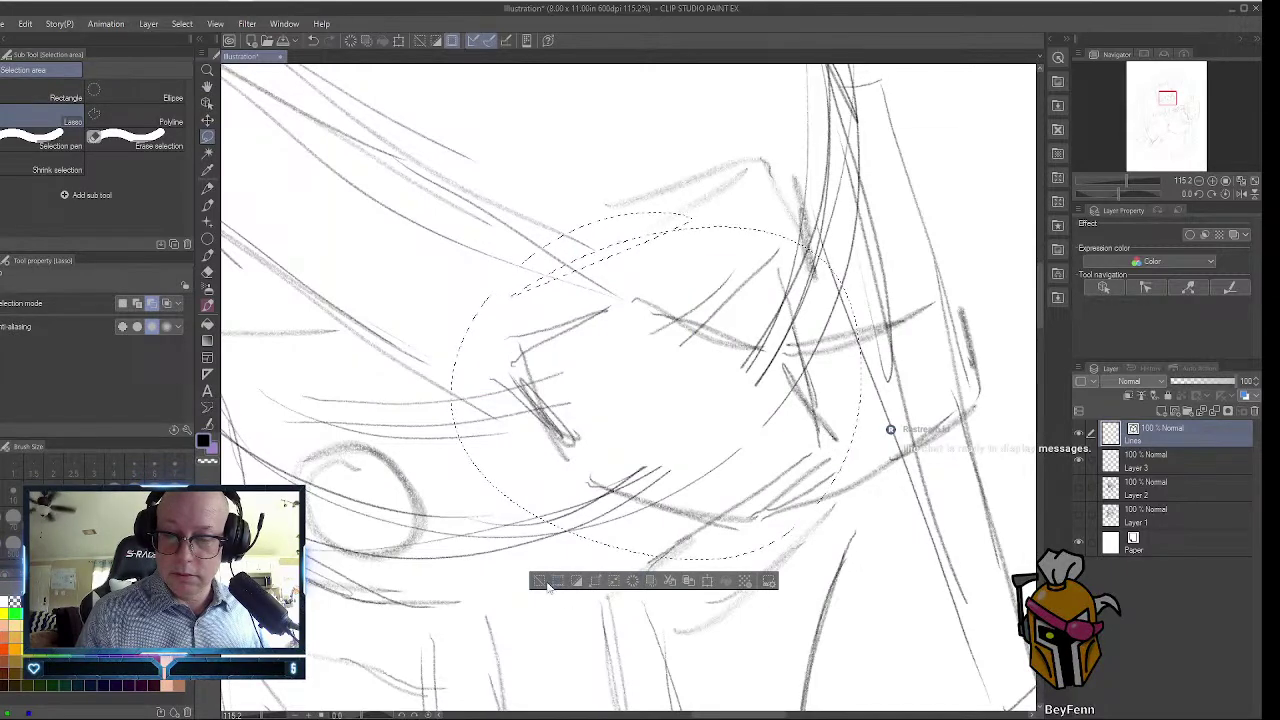
pyautogui.click(545, 583)
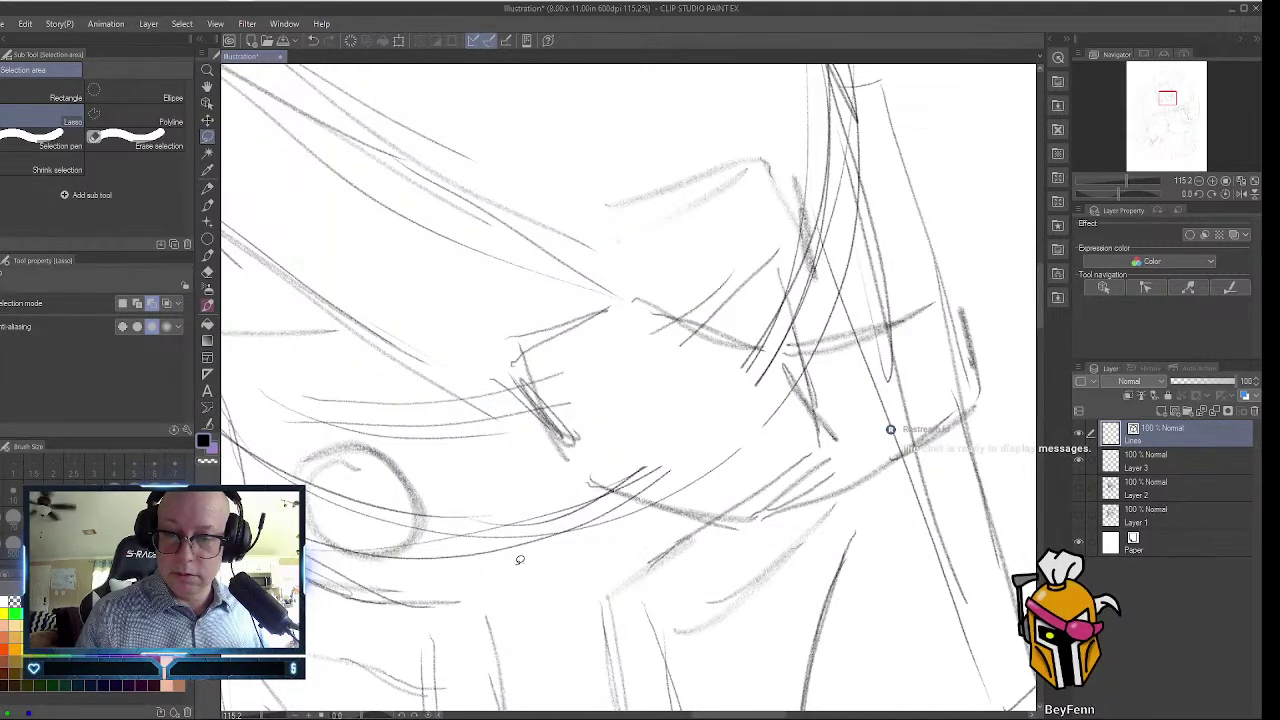
# Ink the six-sided eye patch again with the Distressed Brush Pen at size 50 and add the short strap on its right side.
pyautogui.click(208, 204)
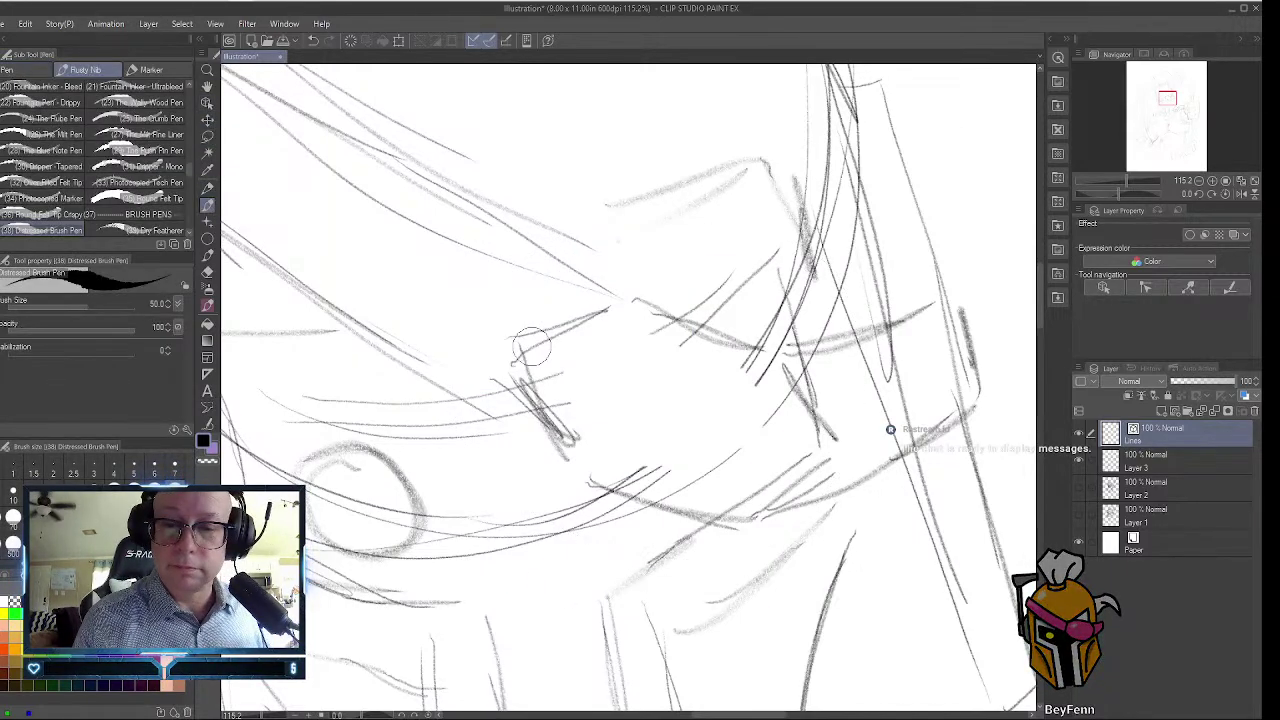
pyautogui.moveTo(515, 350)
pyautogui.mouseDown()
pyautogui.moveTo(636, 299)
pyautogui.moveTo(753, 348)
pyautogui.moveTo(788, 369)
pyautogui.moveTo(822, 471)
pyautogui.moveTo(740, 524)
pyautogui.moveTo(576, 474)
pyautogui.moveTo(515, 345)
pyautogui.mouseUp()
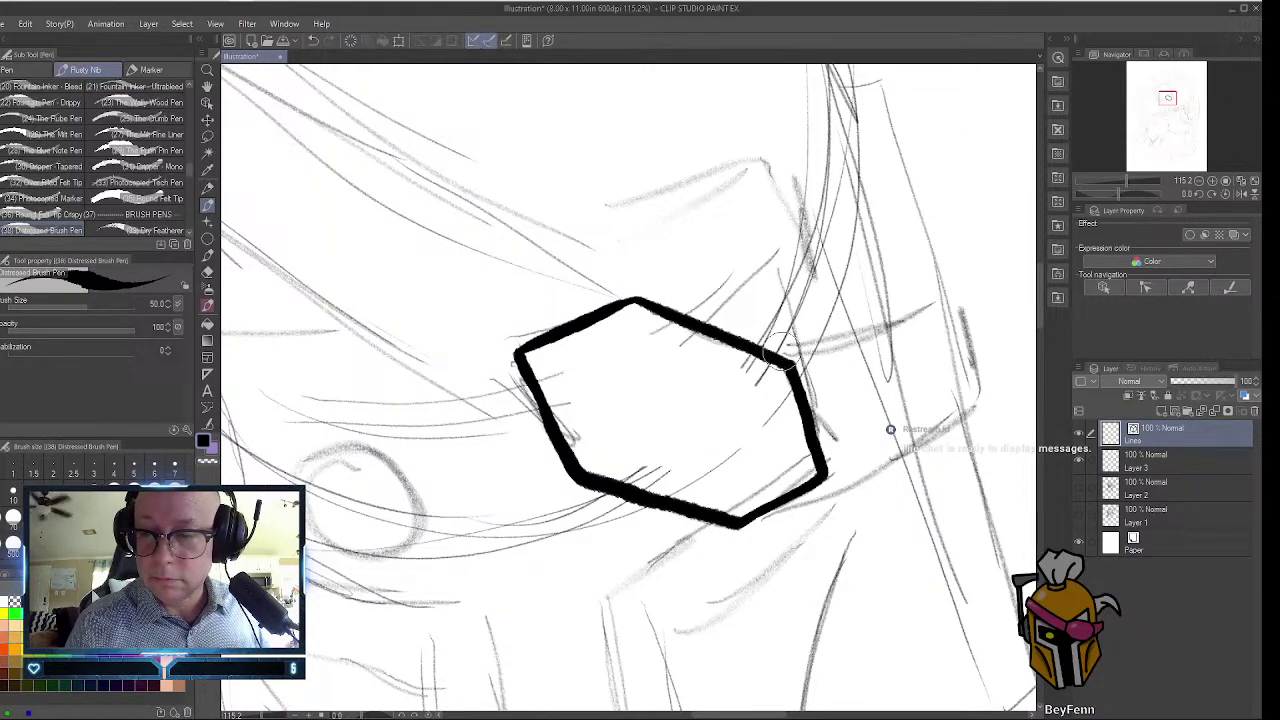
pyautogui.moveTo(772, 352)
pyautogui.mouseDown()
pyautogui.moveTo(958, 298)
pyautogui.moveTo(988, 380)
pyautogui.moveTo(920, 442)
pyautogui.moveTo(735, 522)
pyautogui.mouseUp()
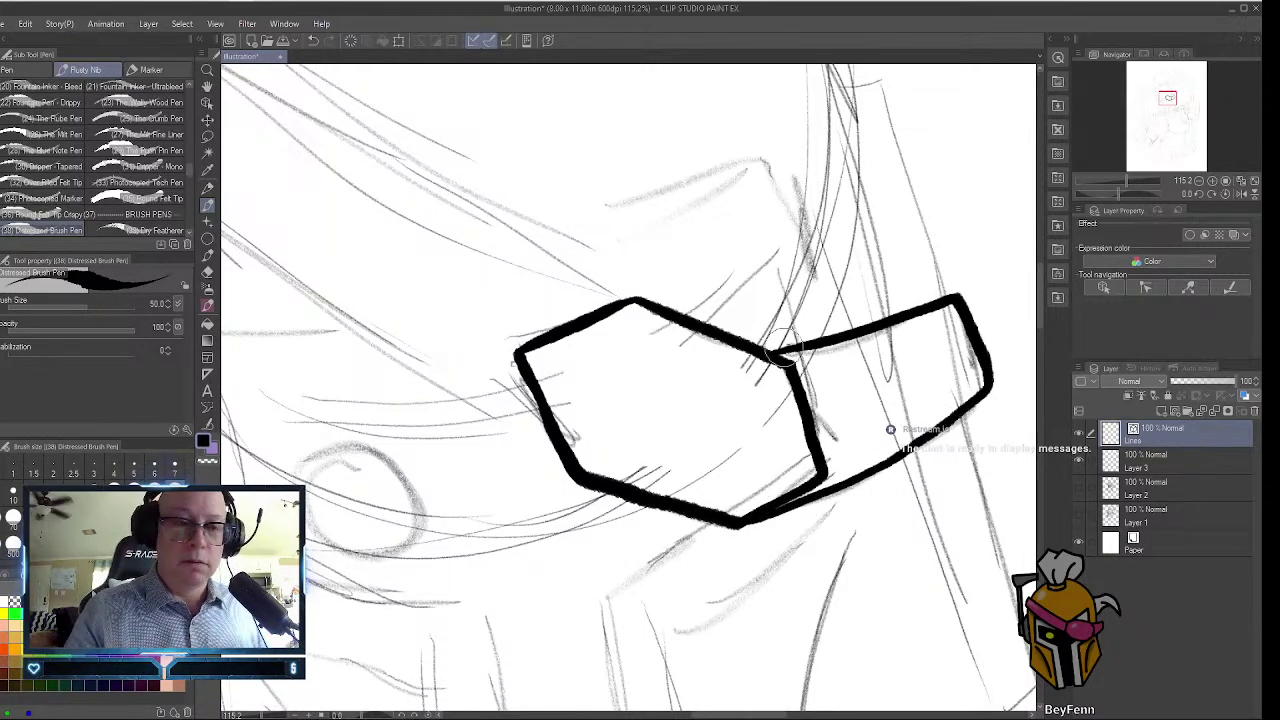
# Rotate the canvas and ink the long eye patch strap across the helmet, two tapering edges closed by a rounded end.
pyautogui.press('h')
pyautogui.moveTo(376, 121); pyautogui.dragTo(545, 279)
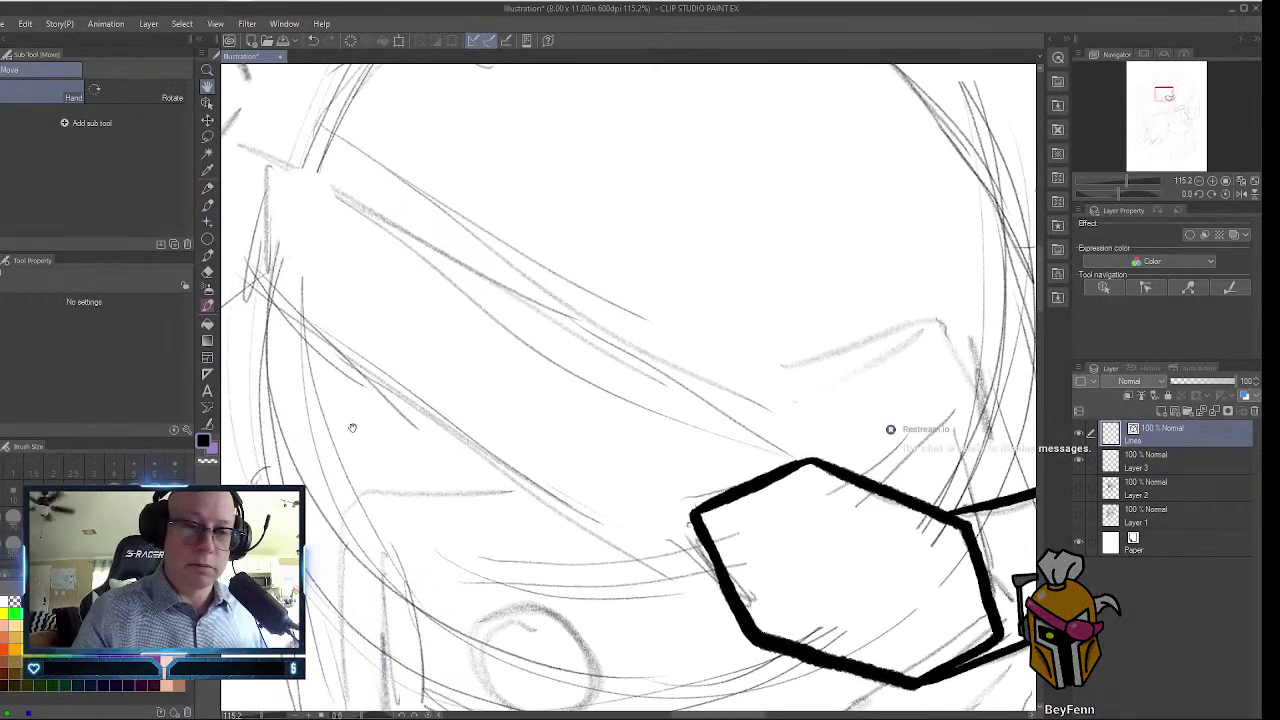
pyautogui.click(172, 97)
pyautogui.moveTo(322, 122); pyautogui.dragTo(528, 231)
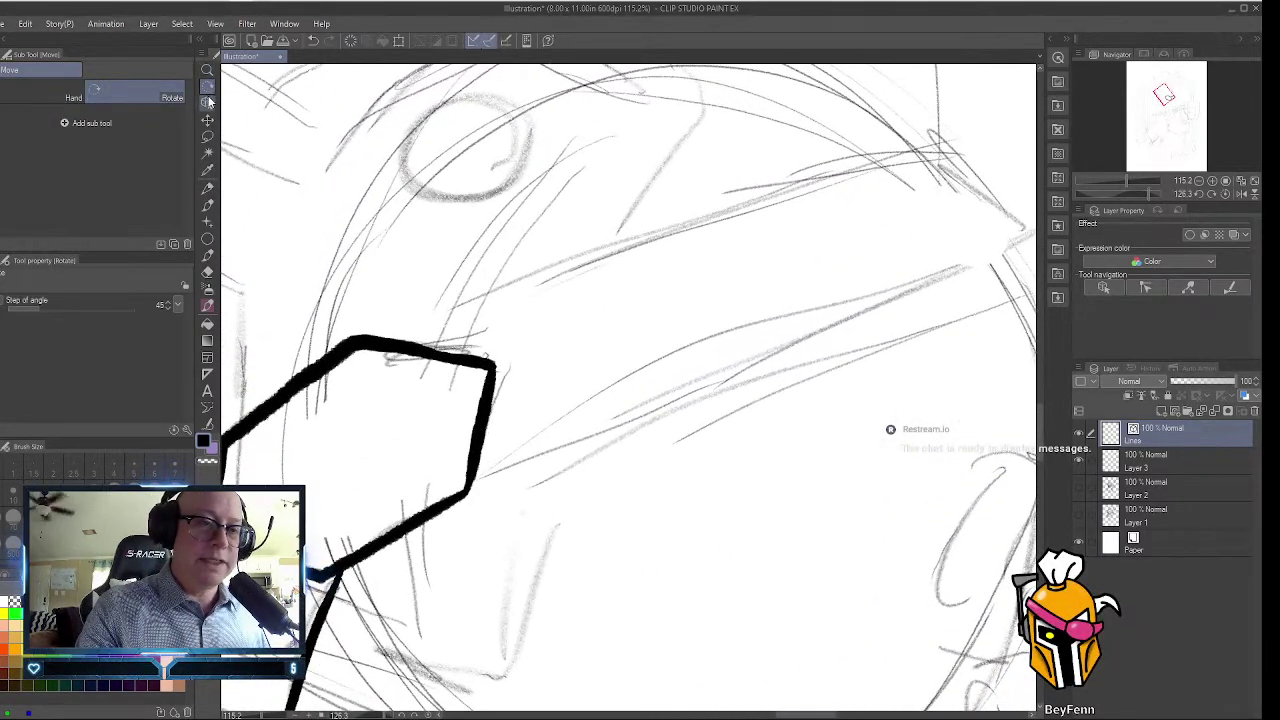
pyautogui.click(70, 95)
pyautogui.moveTo(828, 377); pyautogui.dragTo(711, 420)
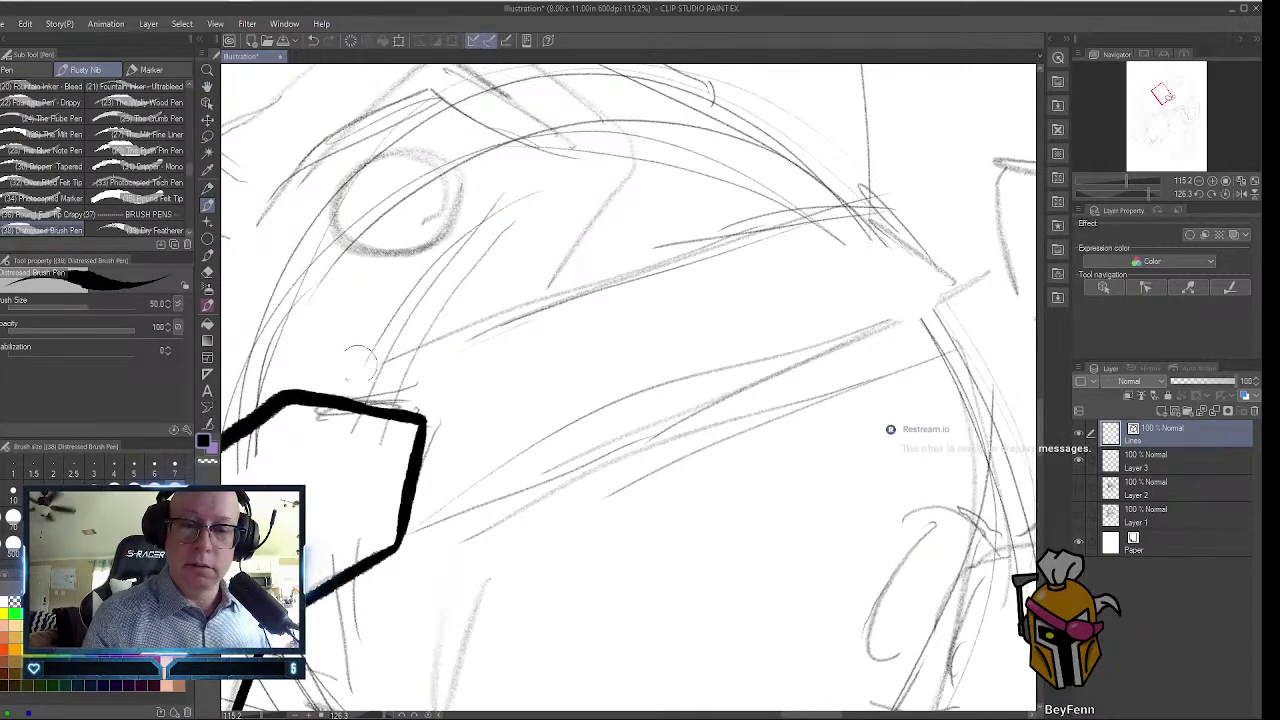
pyautogui.moveTo(302, 388)
pyautogui.mouseDown()
pyautogui.moveTo(542, 285)
pyautogui.moveTo(697, 245)
pyautogui.moveTo(880, 225)
pyautogui.mouseUp()
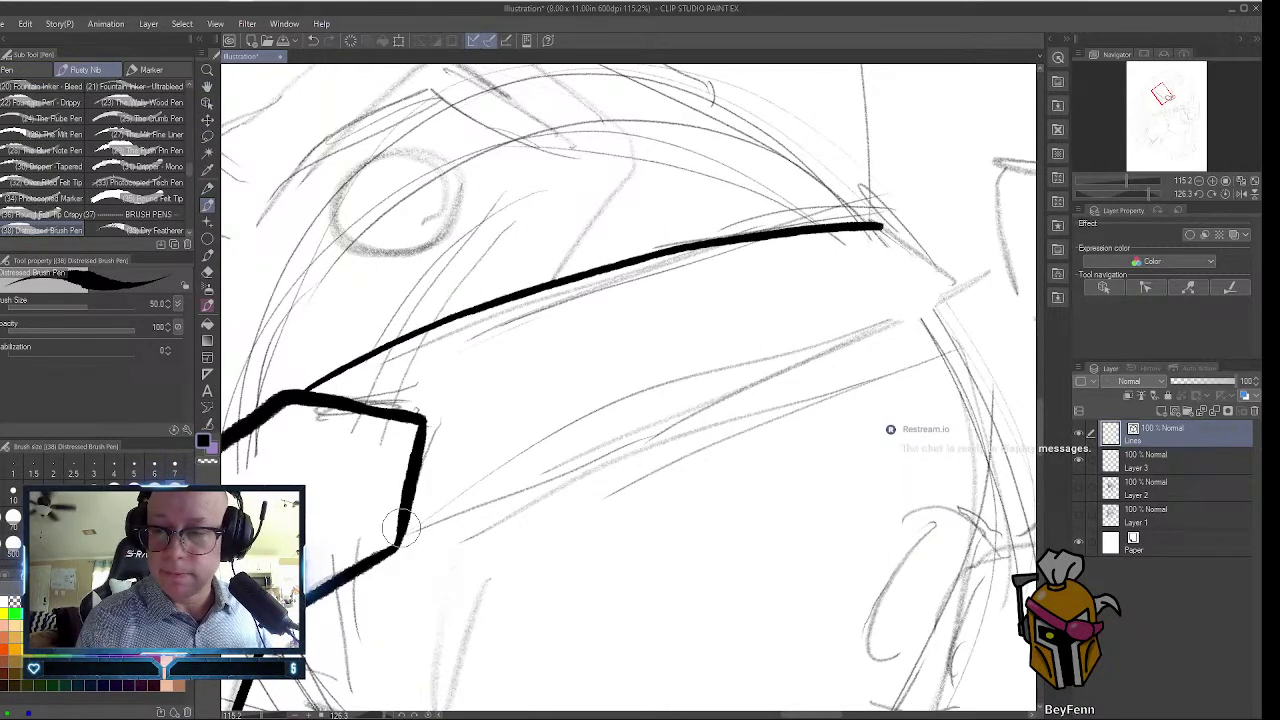
pyautogui.moveTo(400, 530)
pyautogui.mouseDown()
pyautogui.moveTo(500, 466)
pyautogui.moveTo(795, 340)
pyautogui.moveTo(940, 308)
pyautogui.moveTo(918, 252)
pyautogui.moveTo(872, 221)
pyautogui.mouseUp()
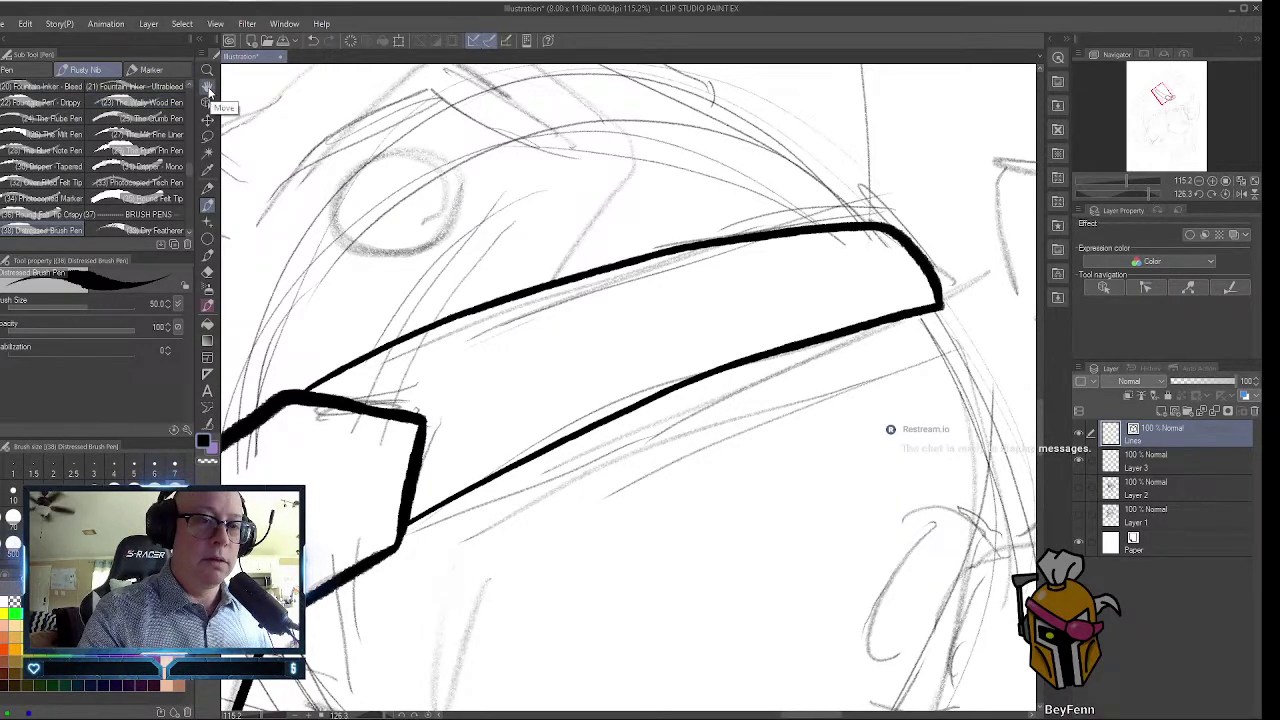
# Rotate the canvas back and ink the sketched round eye as a thick circle with the Brush pen at size 46.1.
pyautogui.click(208, 89)
pyautogui.click(140, 92)
pyautogui.moveTo(318, 127)
pyautogui.mouseDown()
pyautogui.moveTo(292, 175)
pyautogui.moveTo(383, 571)
pyautogui.moveTo(580, 565)
pyautogui.moveTo(602, 545)
pyautogui.mouseUp()
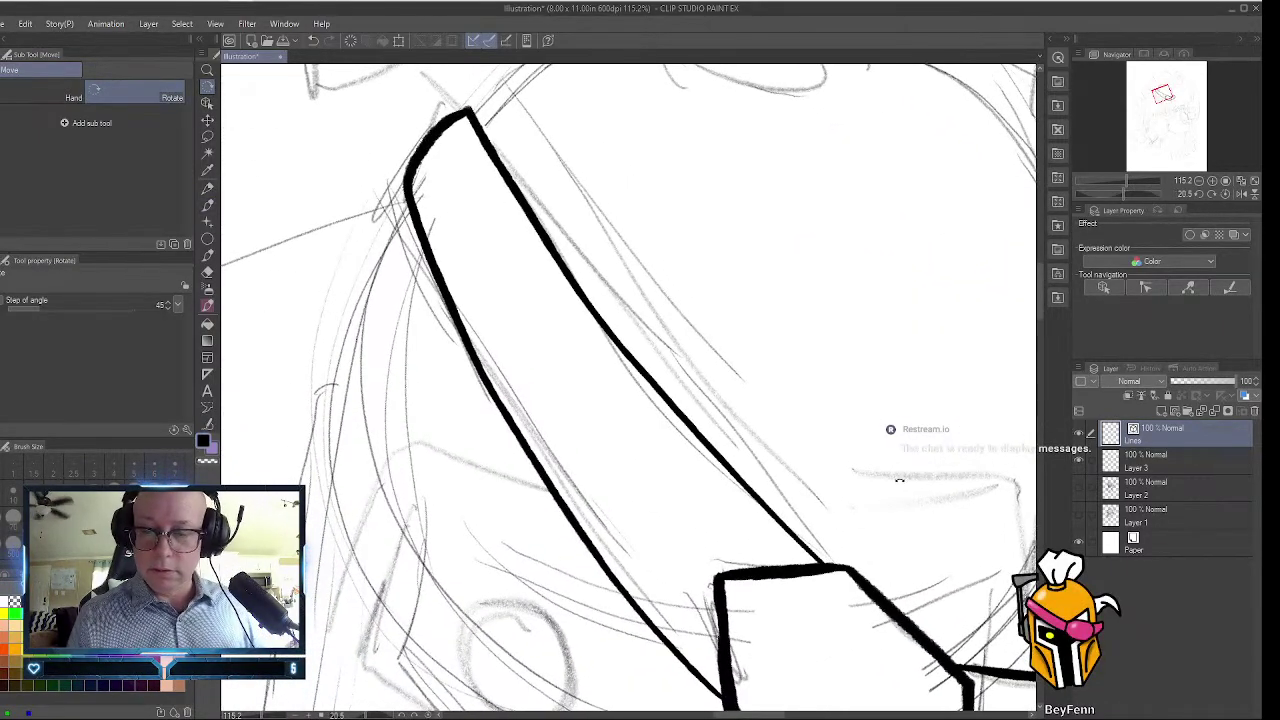
pyautogui.moveTo(1038, 288)
pyautogui.mouseDown()
pyautogui.moveTo(1037, 331)
pyautogui.moveTo(1039, 301)
pyautogui.mouseUp()
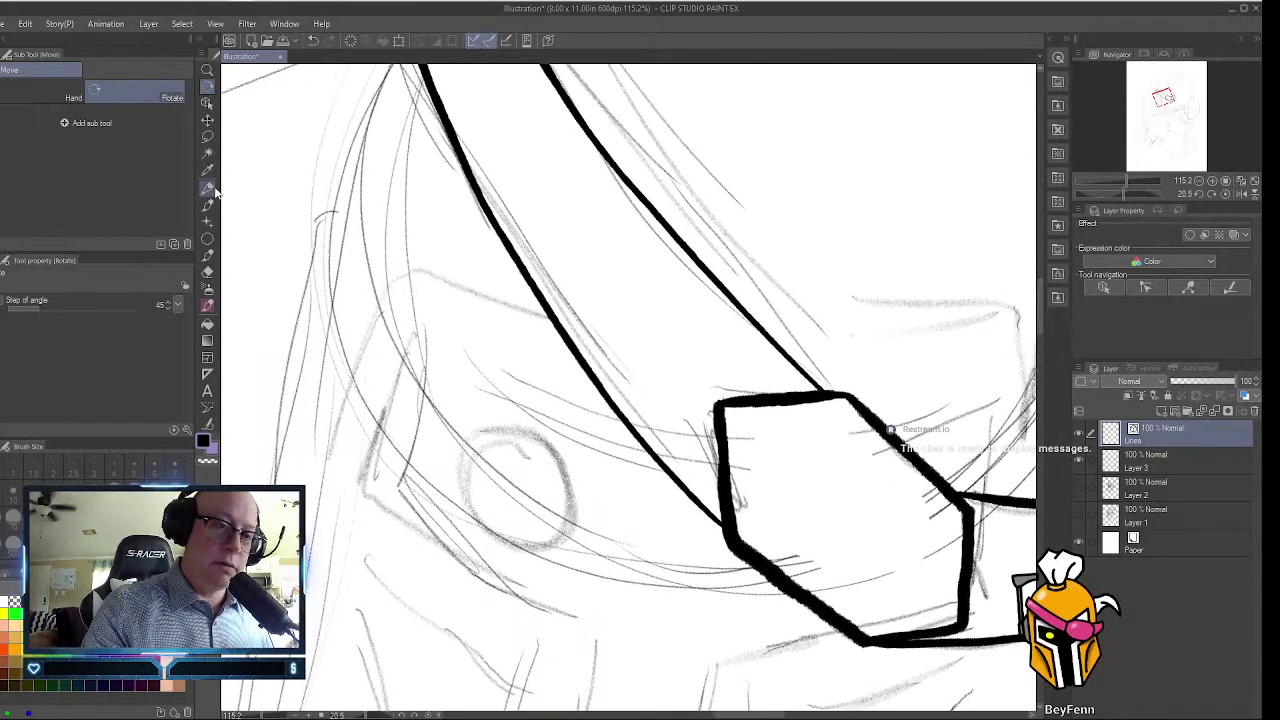
pyautogui.click(212, 255)
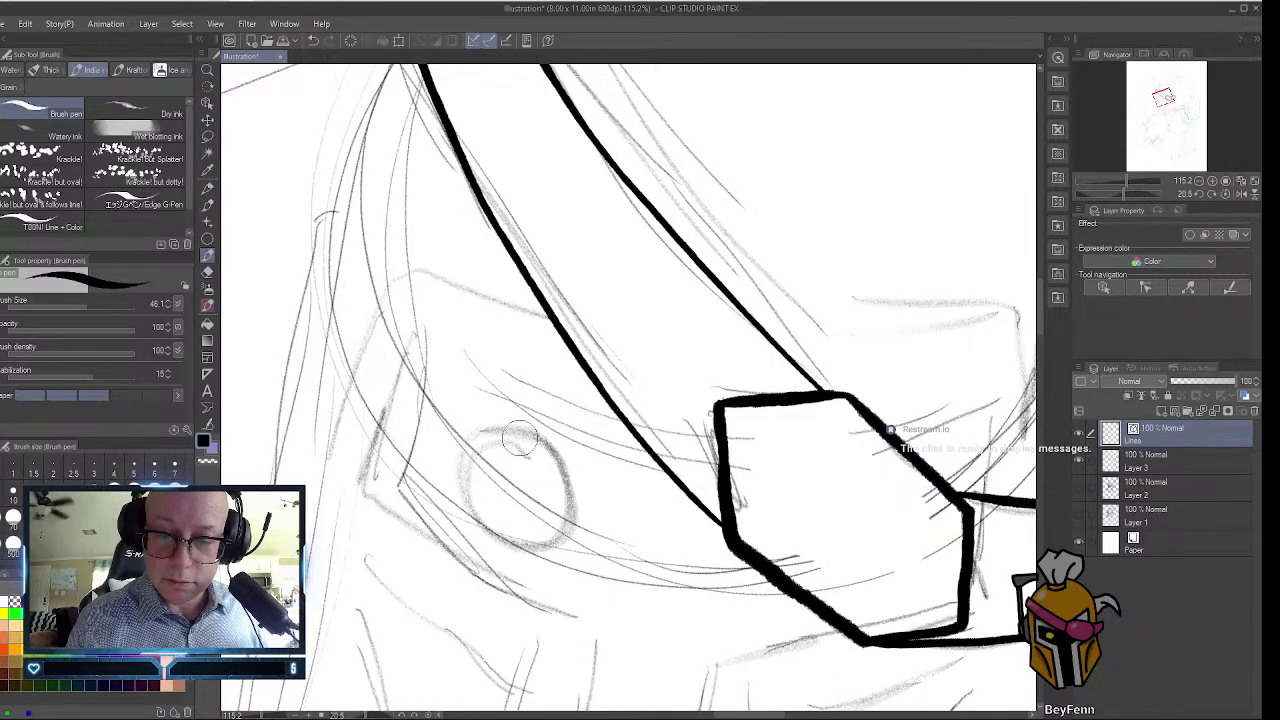
pyautogui.moveTo(519, 437)
pyautogui.mouseDown()
pyautogui.moveTo(486, 433)
pyautogui.moveTo(458, 455)
pyautogui.moveTo(448, 493)
pyautogui.moveTo(472, 534)
pyautogui.moveTo(530, 562)
pyautogui.moveTo(574, 520)
pyautogui.moveTo(564, 468)
pyautogui.moveTo(506, 435)
pyautogui.moveTo(471, 435)
pyautogui.moveTo(450, 505)
pyautogui.moveTo(500, 546)
pyautogui.mouseUp()
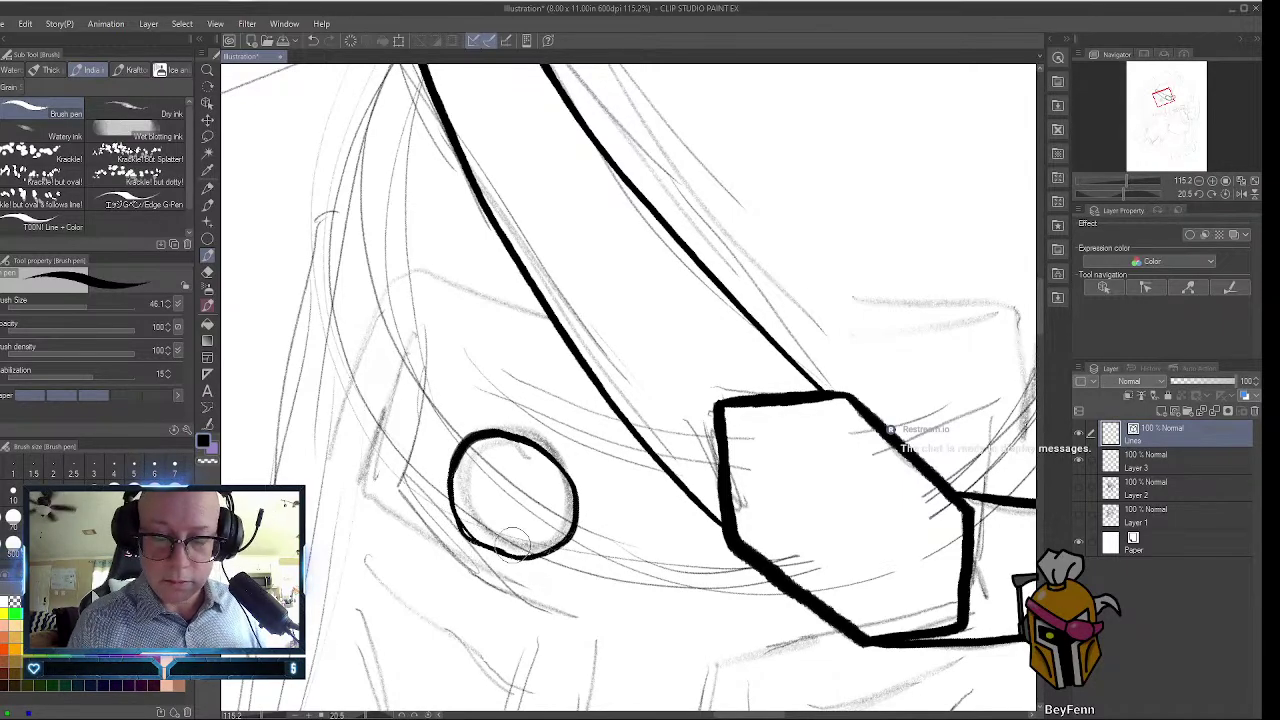
pyautogui.hotkey('ctrl', 'z')
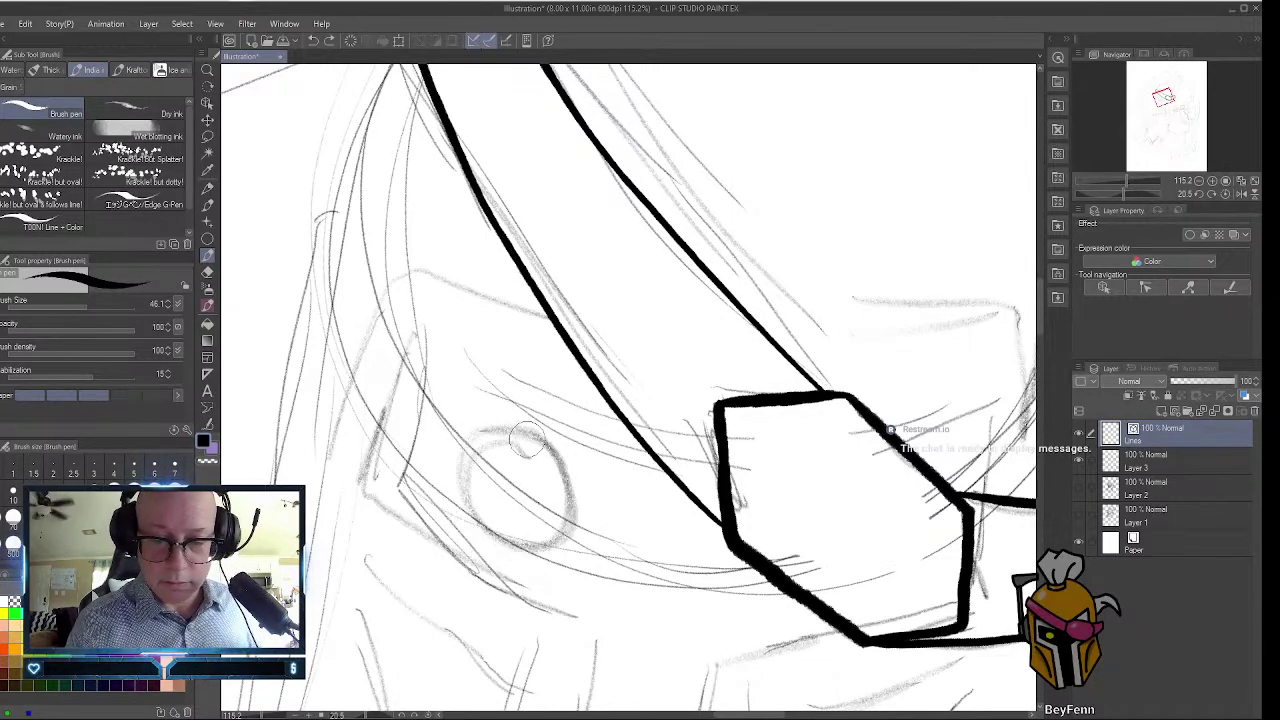
pyautogui.moveTo(505, 430)
pyautogui.mouseDown()
pyautogui.moveTo(463, 475)
pyautogui.moveTo(487, 526)
pyautogui.moveTo(536, 547)
pyautogui.moveTo(562, 502)
pyautogui.moveTo(533, 442)
pyautogui.moveTo(492, 431)
pyautogui.moveTo(466, 460)
pyautogui.moveTo(473, 506)
pyautogui.moveTo(533, 546)
pyautogui.moveTo(572, 497)
pyautogui.moveTo(537, 442)
pyautogui.moveTo(490, 432)
pyautogui.mouseUp()
pyautogui.hotkey('ctrl', 'z')
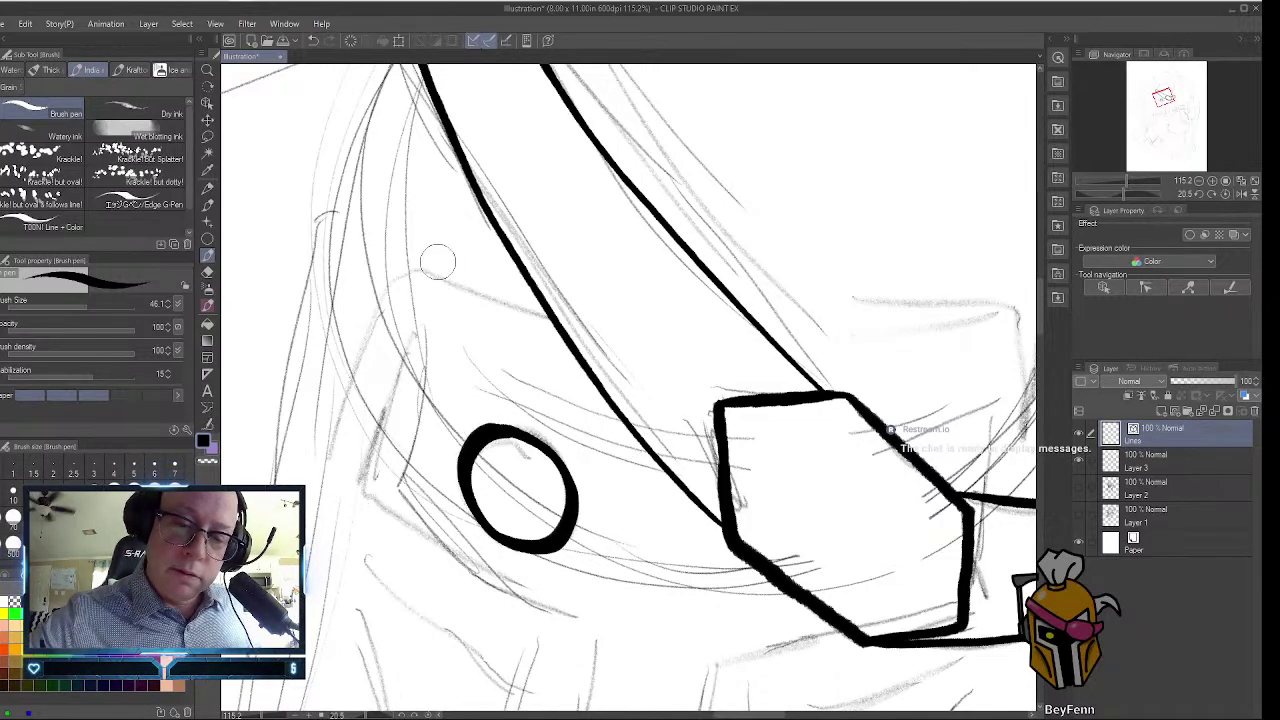
# Turn the canvas and ink the inner edge of the visor opening around the eye, thickening its long curved side.
pyautogui.click(207, 86)
pyautogui.moveTo(311, 169)
pyautogui.mouseDown()
pyautogui.moveTo(508, 120)
pyautogui.moveTo(640, 230)
pyautogui.moveTo(720, 357)
pyautogui.moveTo(708, 318)
pyautogui.mouseUp()
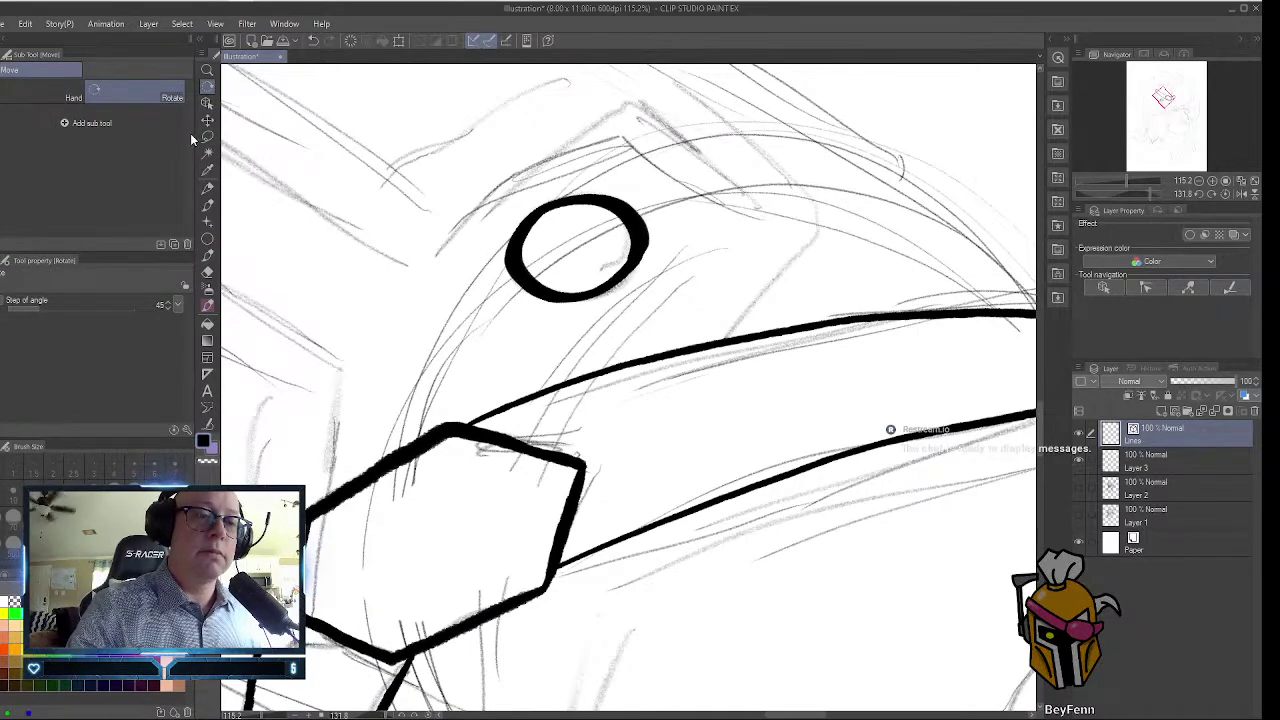
pyautogui.click(208, 208)
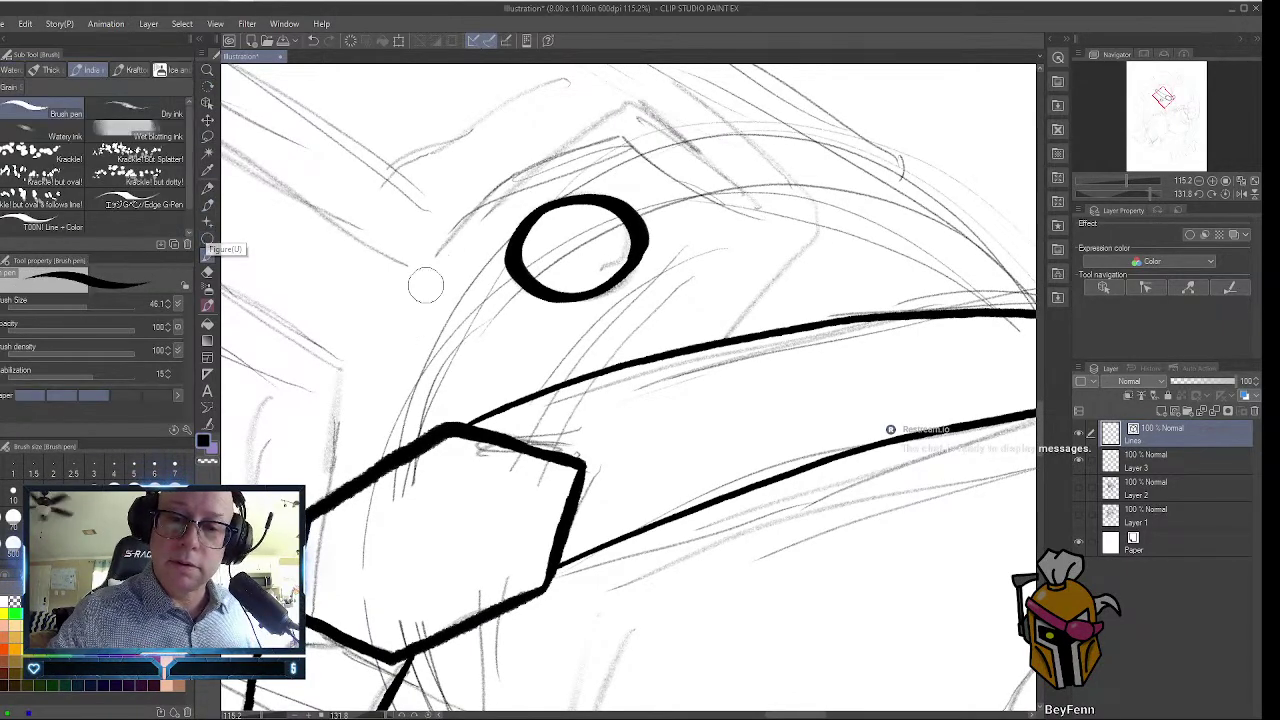
pyautogui.moveTo(422, 270)
pyautogui.mouseDown()
pyautogui.moveTo(480, 203)
pyautogui.moveTo(629, 114)
pyautogui.moveTo(748, 206)
pyautogui.mouseUp()
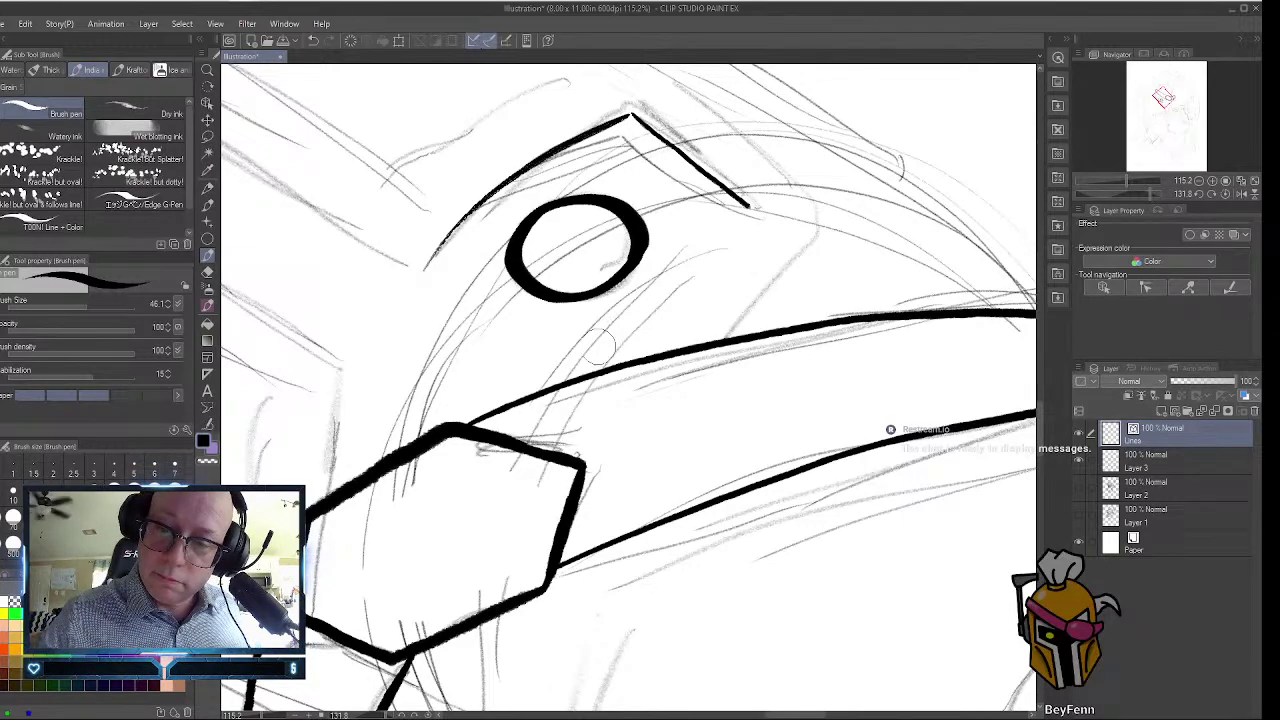
pyautogui.moveTo(562, 380)
pyautogui.mouseDown()
pyautogui.moveTo(650, 282)
pyautogui.moveTo(748, 206)
pyautogui.mouseUp()
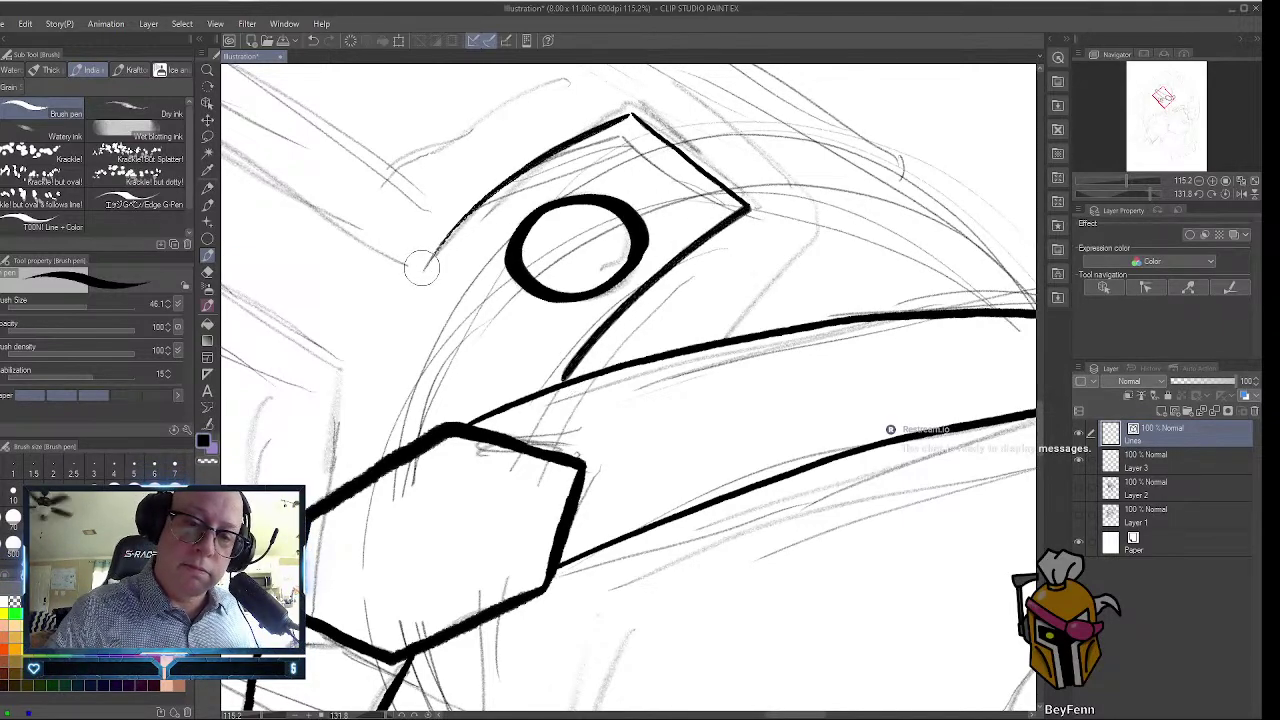
pyautogui.moveTo(422, 265)
pyautogui.mouseDown()
pyautogui.moveTo(487, 188)
pyautogui.moveTo(480, 200)
pyautogui.moveTo(630, 115)
pyautogui.mouseUp()
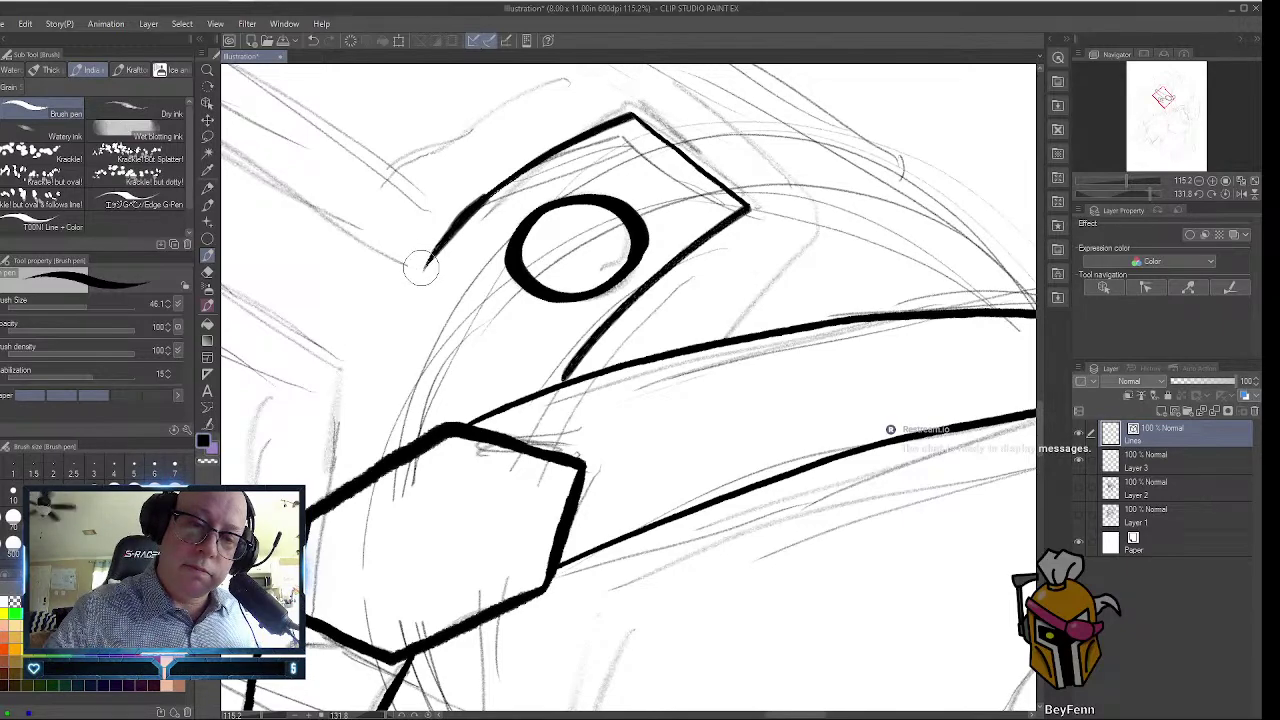
# Ink two parallel lines running down from the visor opening's inner corner and the opening's outer edge around the eye.
pyautogui.moveTo(418, 267); pyautogui.dragTo(238, 151)
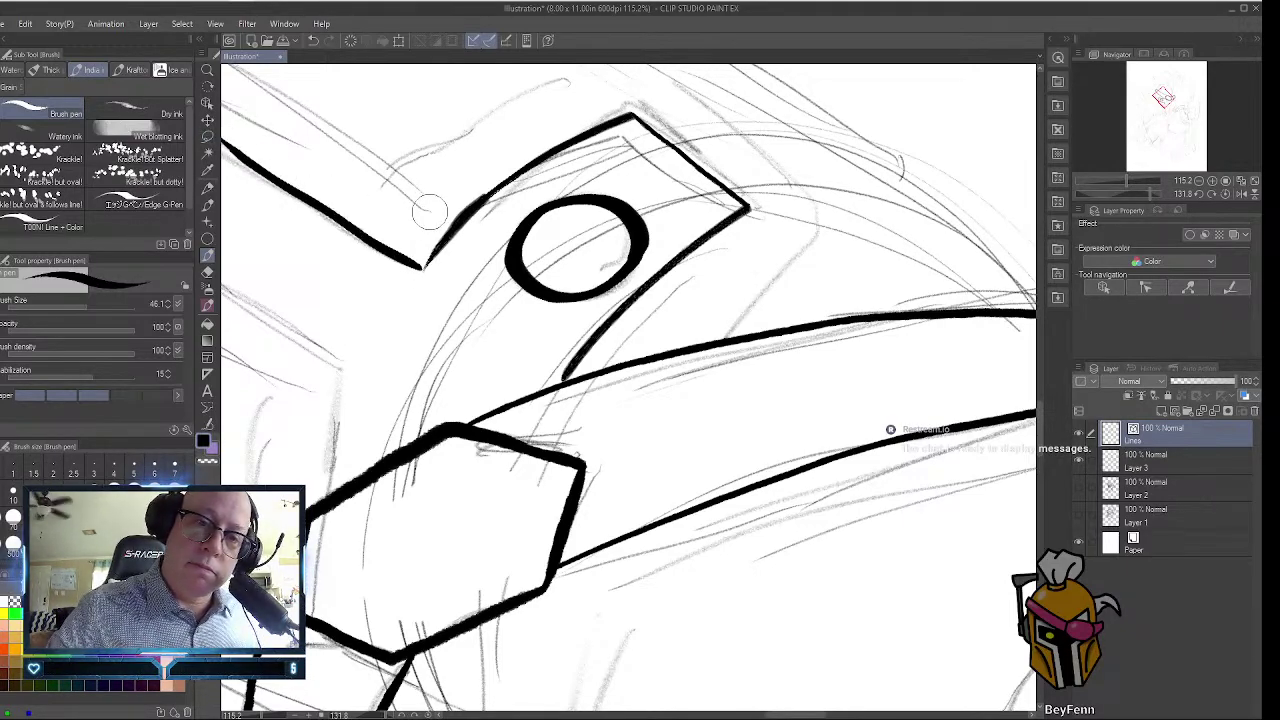
pyautogui.moveTo(412, 187); pyautogui.dragTo(238, 68)
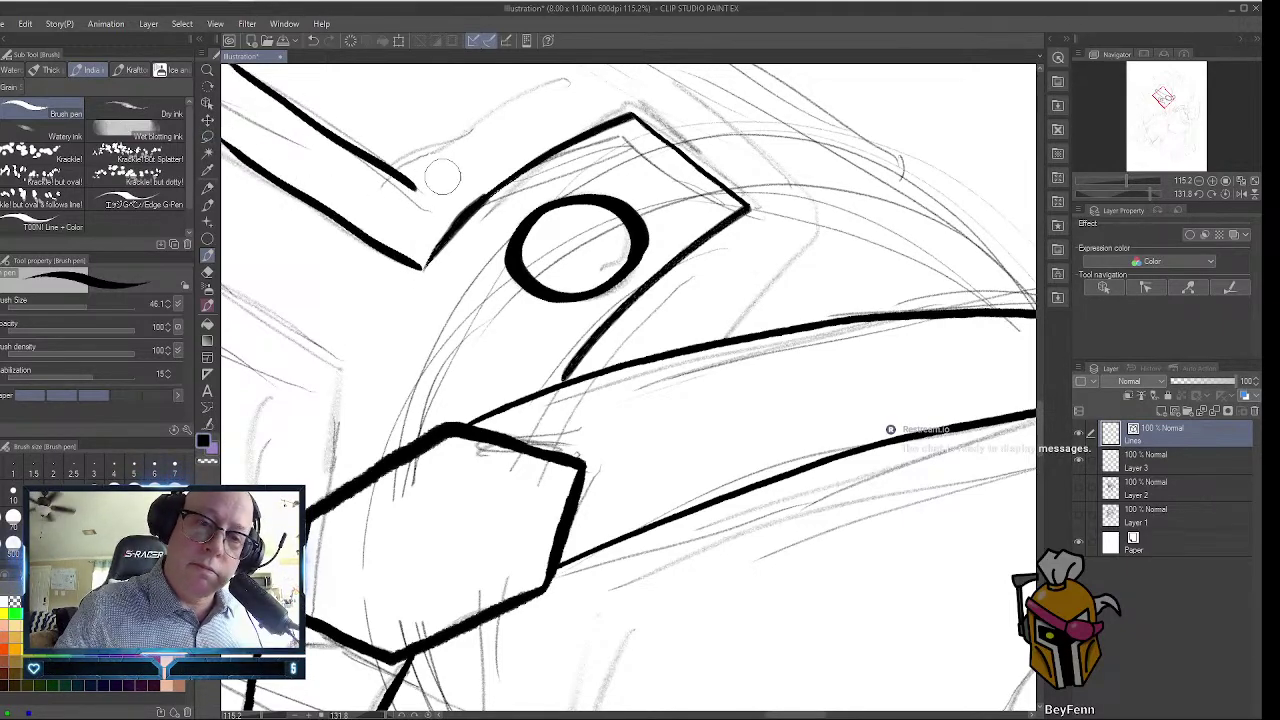
pyautogui.moveTo(418, 182)
pyautogui.mouseDown()
pyautogui.moveTo(571, 91)
pyautogui.moveTo(634, 79)
pyautogui.moveTo(658, 89)
pyautogui.moveTo(800, 223)
pyautogui.moveTo(728, 266)
pyautogui.moveTo(628, 366)
pyautogui.moveTo(659, 325)
pyautogui.moveTo(629, 360)
pyautogui.mouseUp()
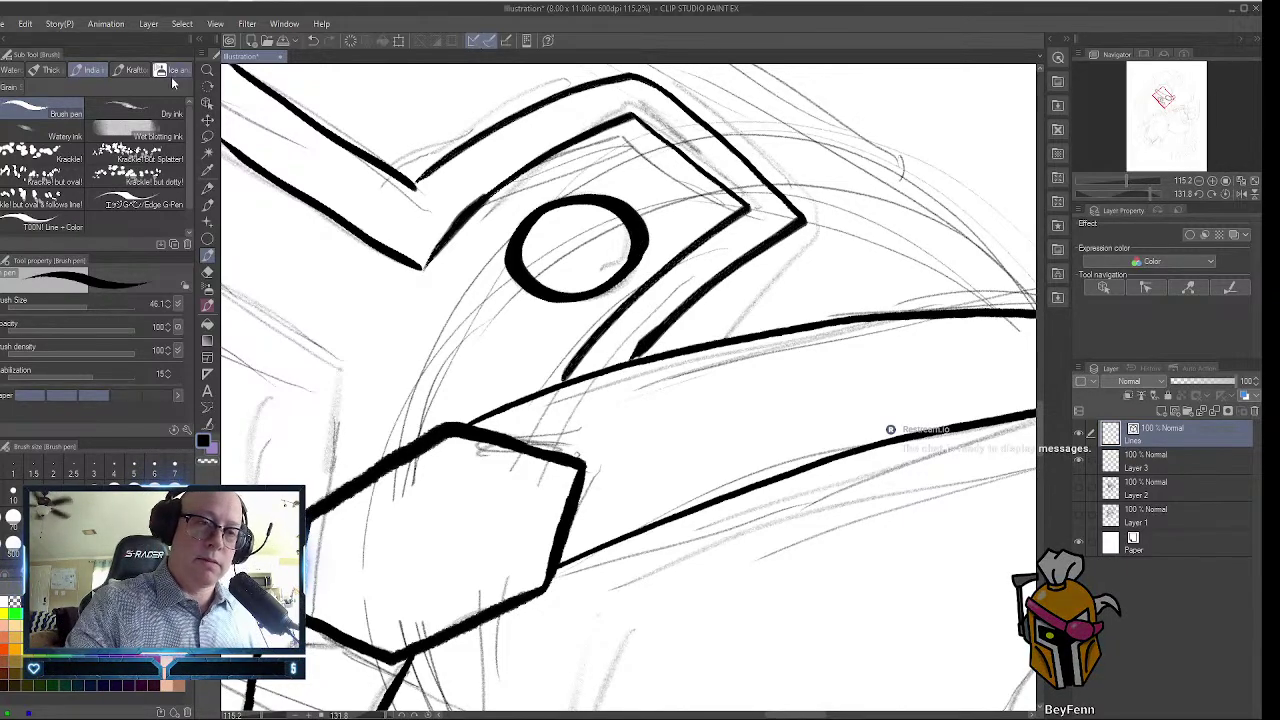
# Turn the canvas, extend the two parallel visor lines along the sketch, and ink the short end edge and the long edge sloping back from it.
pyautogui.click(207, 87)
pyautogui.click(66, 97)
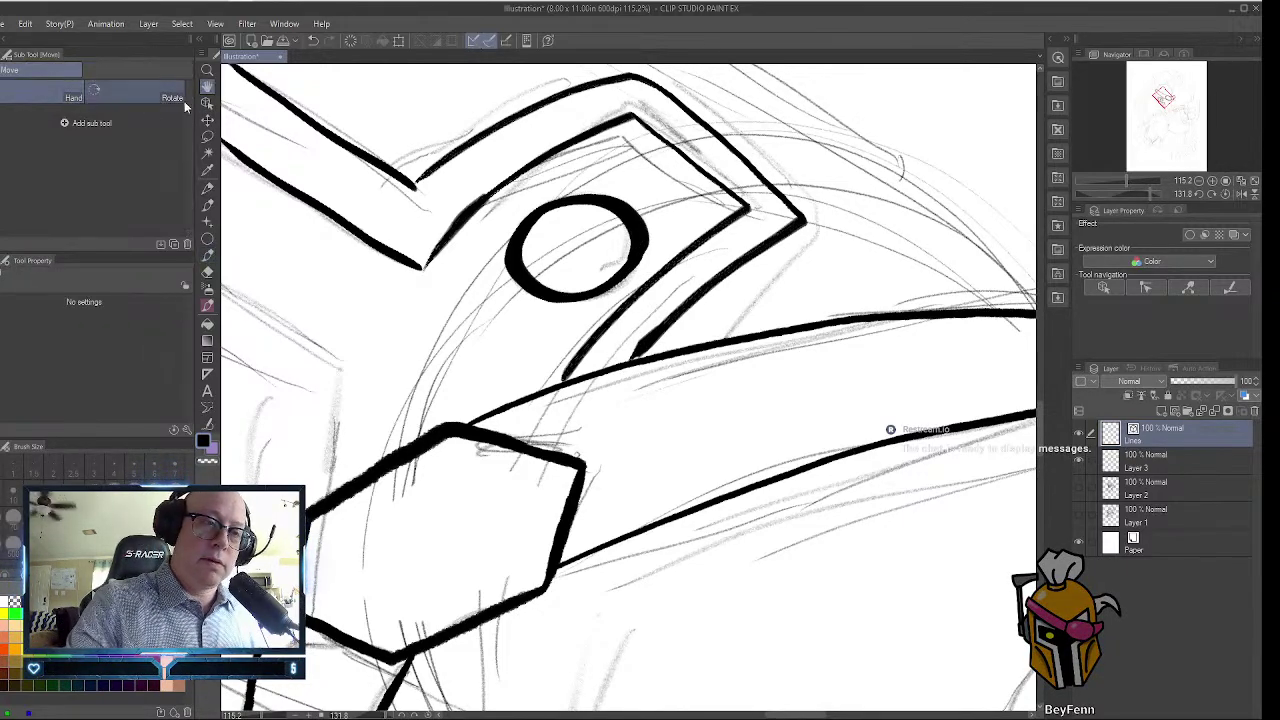
pyautogui.moveTo(316, 102); pyautogui.dragTo(627, 401)
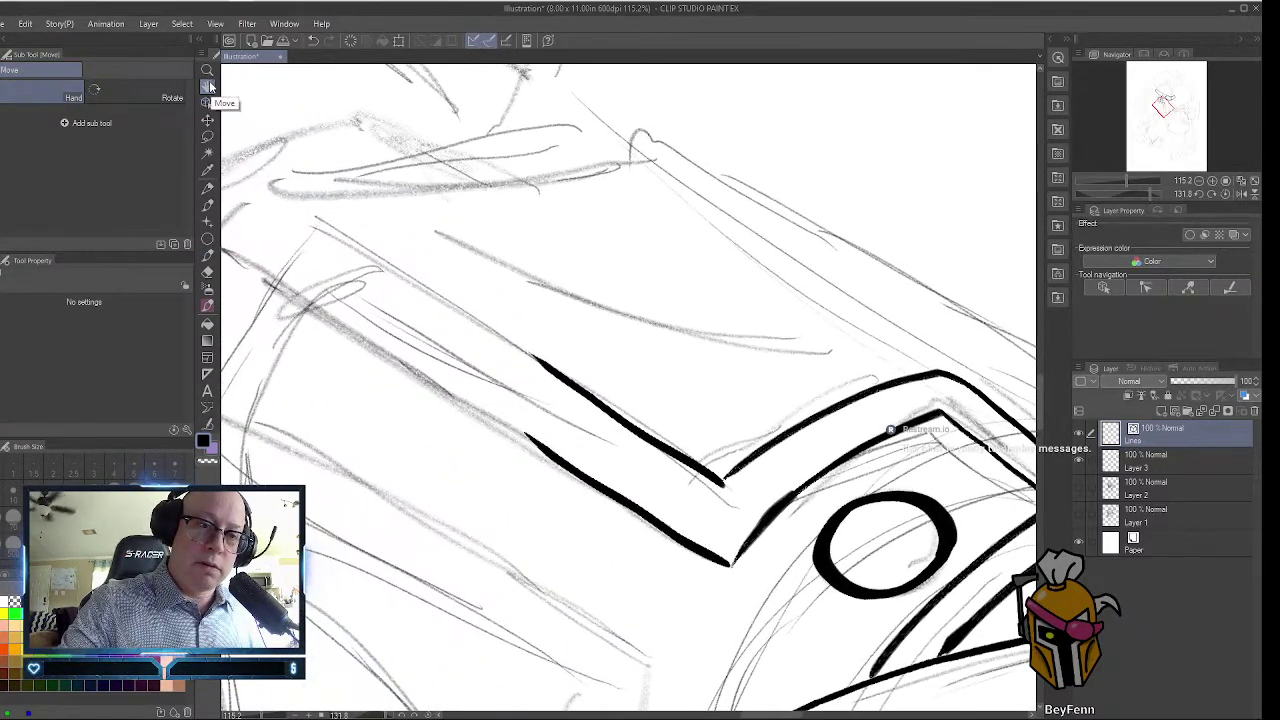
pyautogui.click(172, 97)
pyautogui.moveTo(640, 330); pyautogui.dragTo(740, 320)
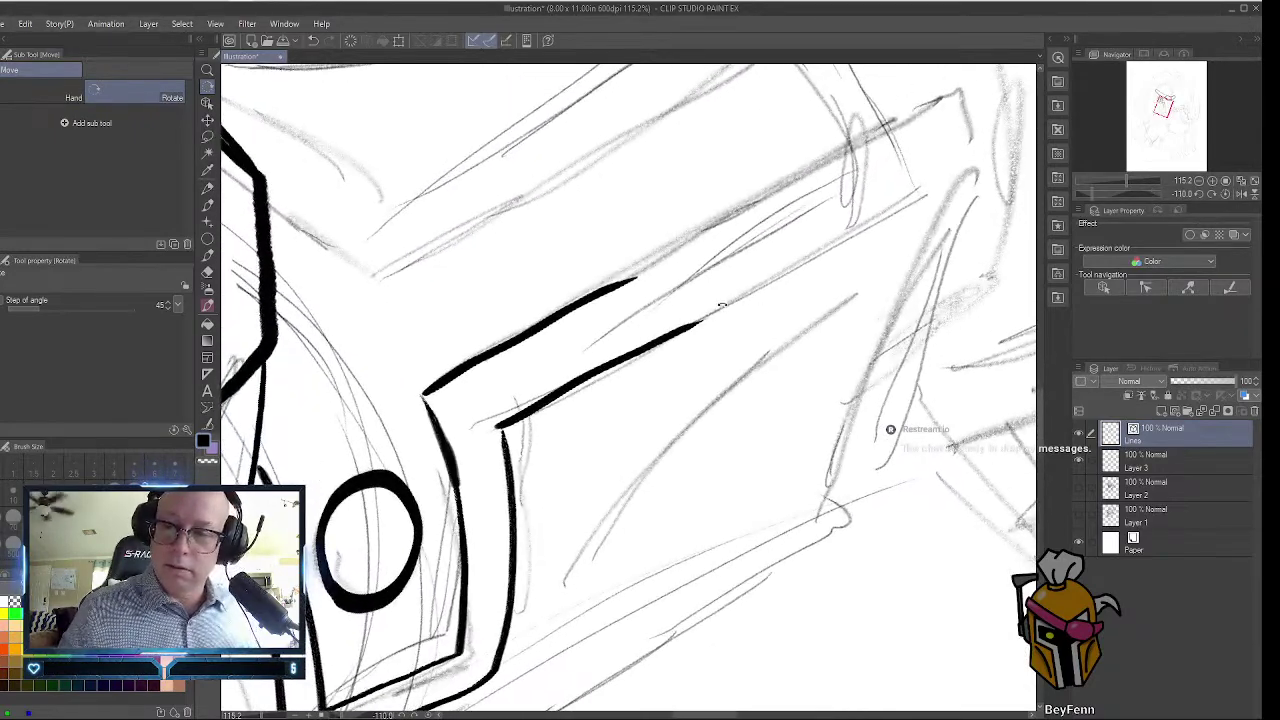
pyautogui.click(207, 255)
pyautogui.moveTo(604, 290)
pyautogui.mouseDown()
pyautogui.moveTo(709, 251)
pyautogui.moveTo(952, 100)
pyautogui.mouseUp()
pyautogui.moveTo(684, 328); pyautogui.dragTo(944, 187)
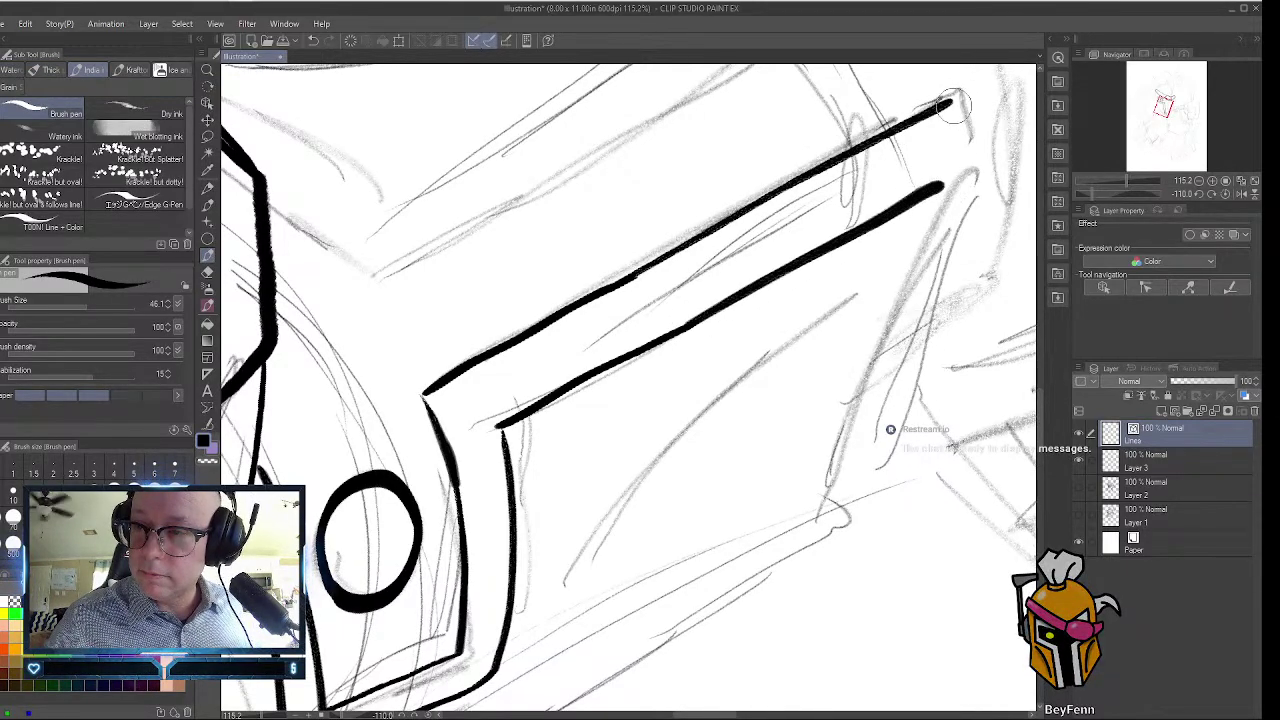
pyautogui.moveTo(951, 102); pyautogui.dragTo(977, 172)
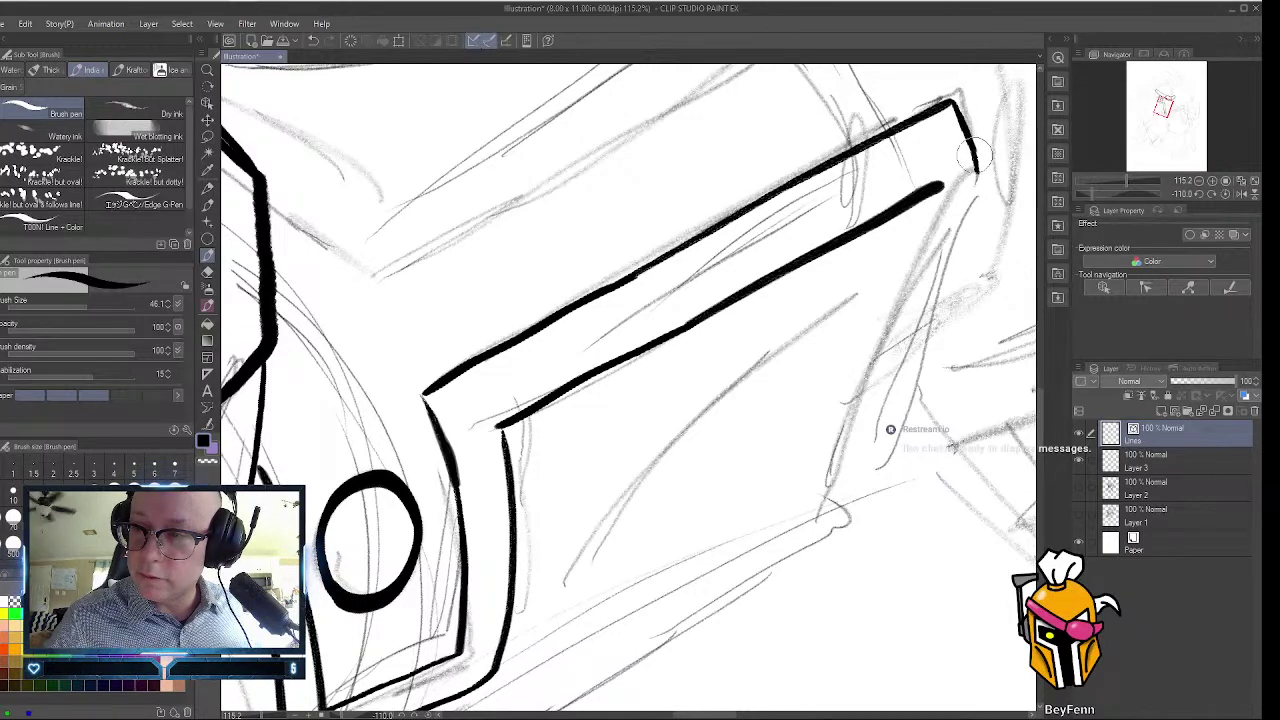
pyautogui.moveTo(977, 172); pyautogui.dragTo(840, 486)
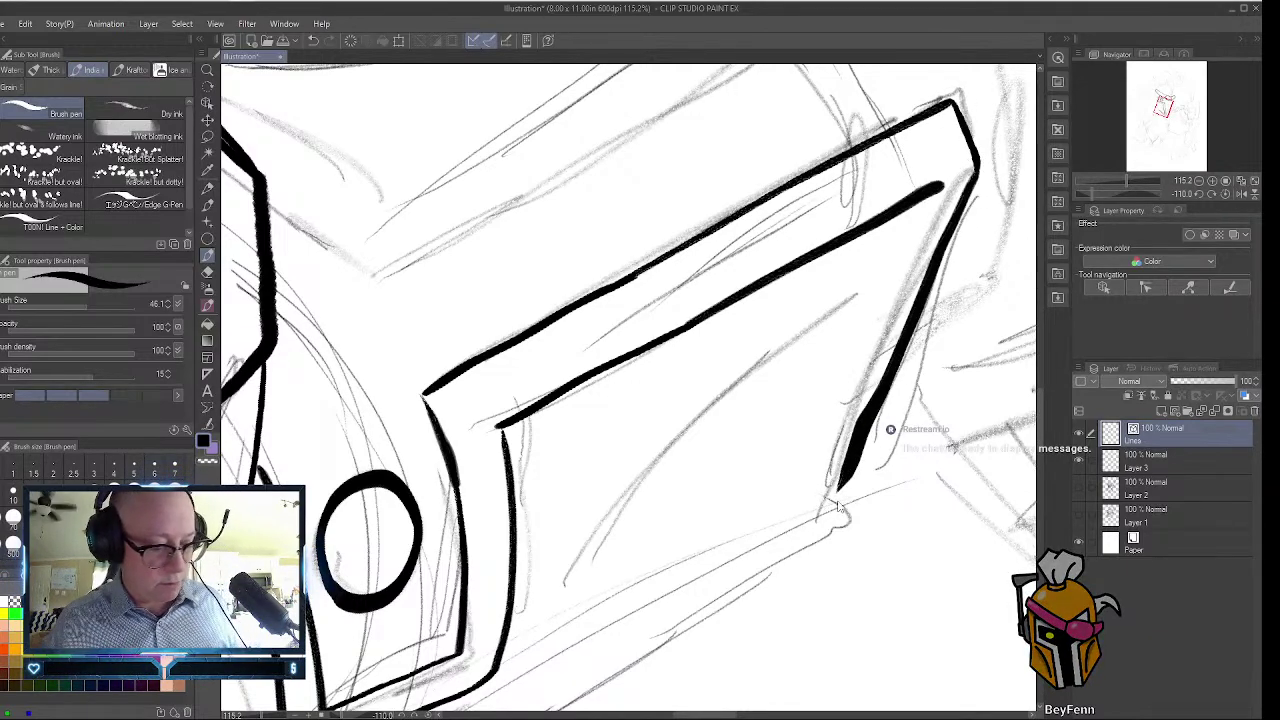
# Undo the sloping edge, re-ink it farther out with a thickened corner, and ink the cheek plate's outer edge and inner curved accent.
pyautogui.hotkey('ctrl', 'z')
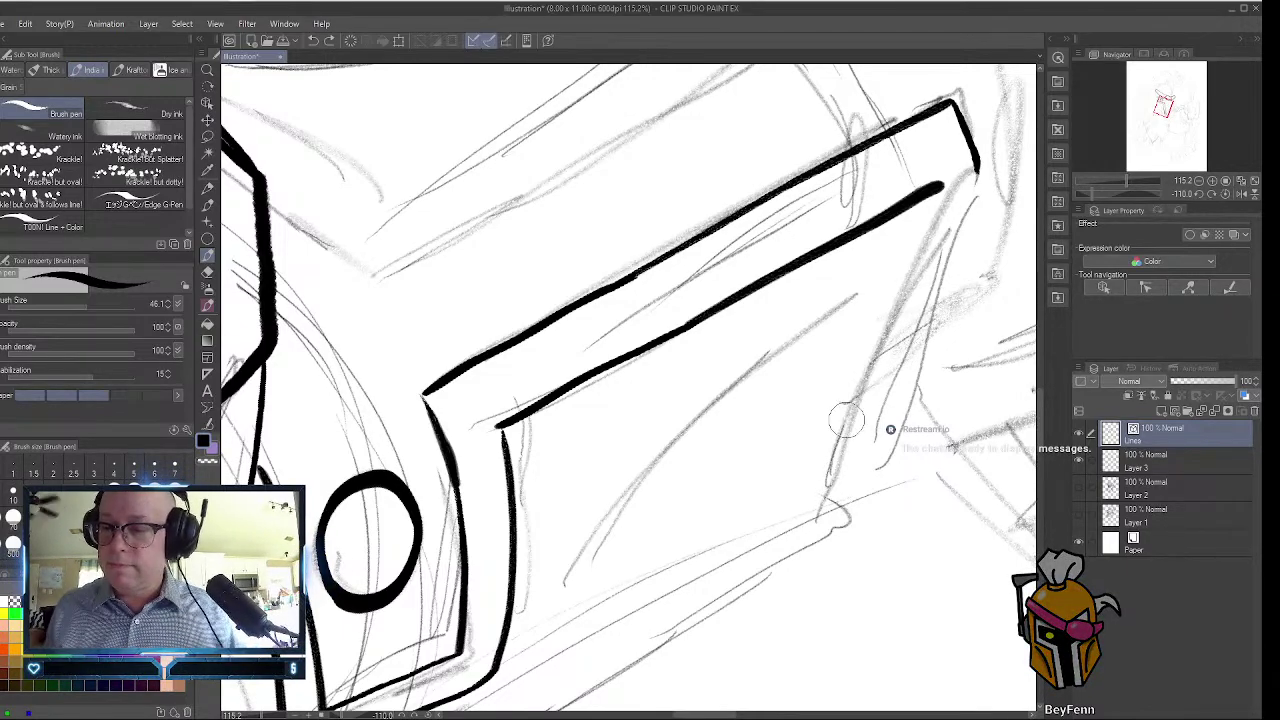
pyautogui.click(208, 86)
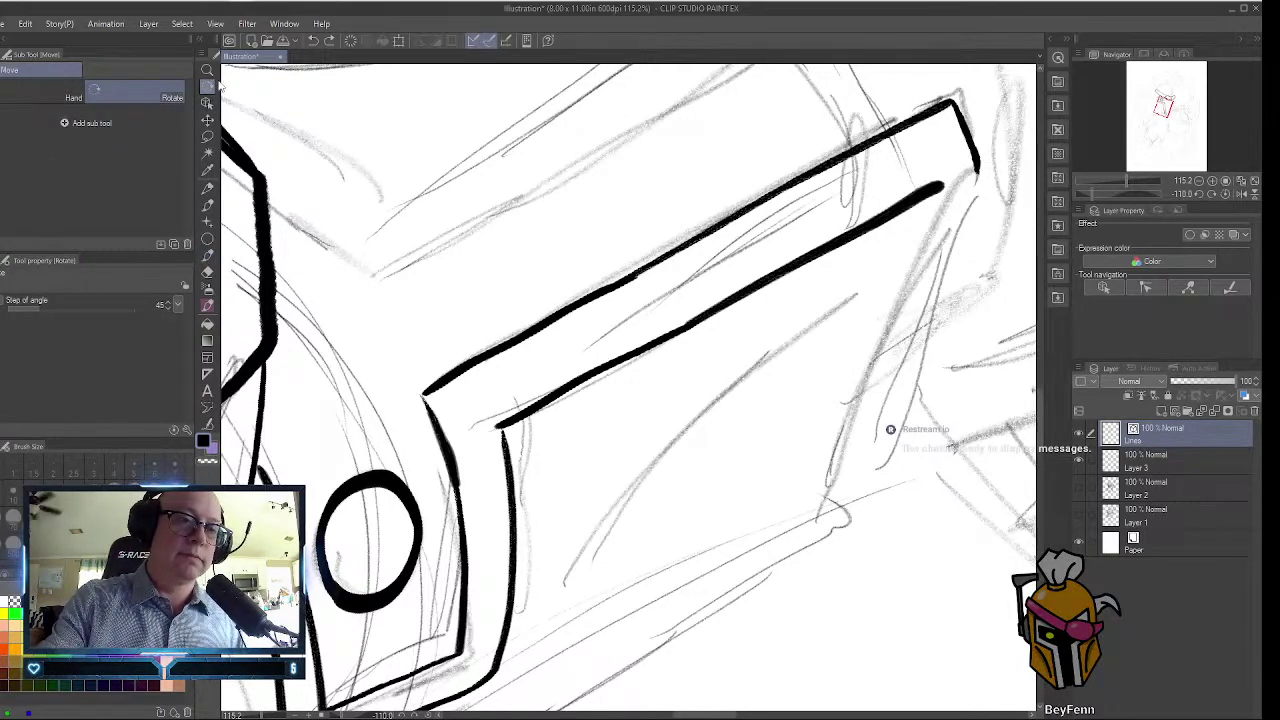
pyautogui.click(70, 96)
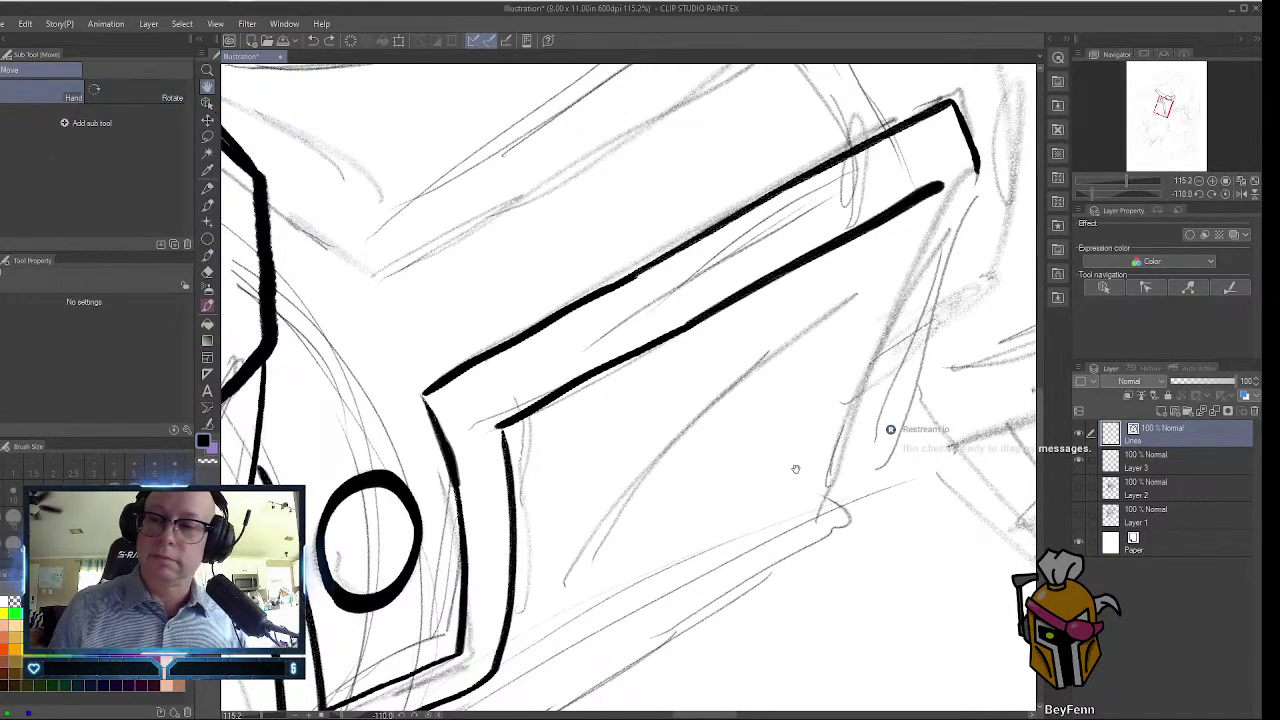
pyautogui.moveTo(795, 468); pyautogui.dragTo(551, 463)
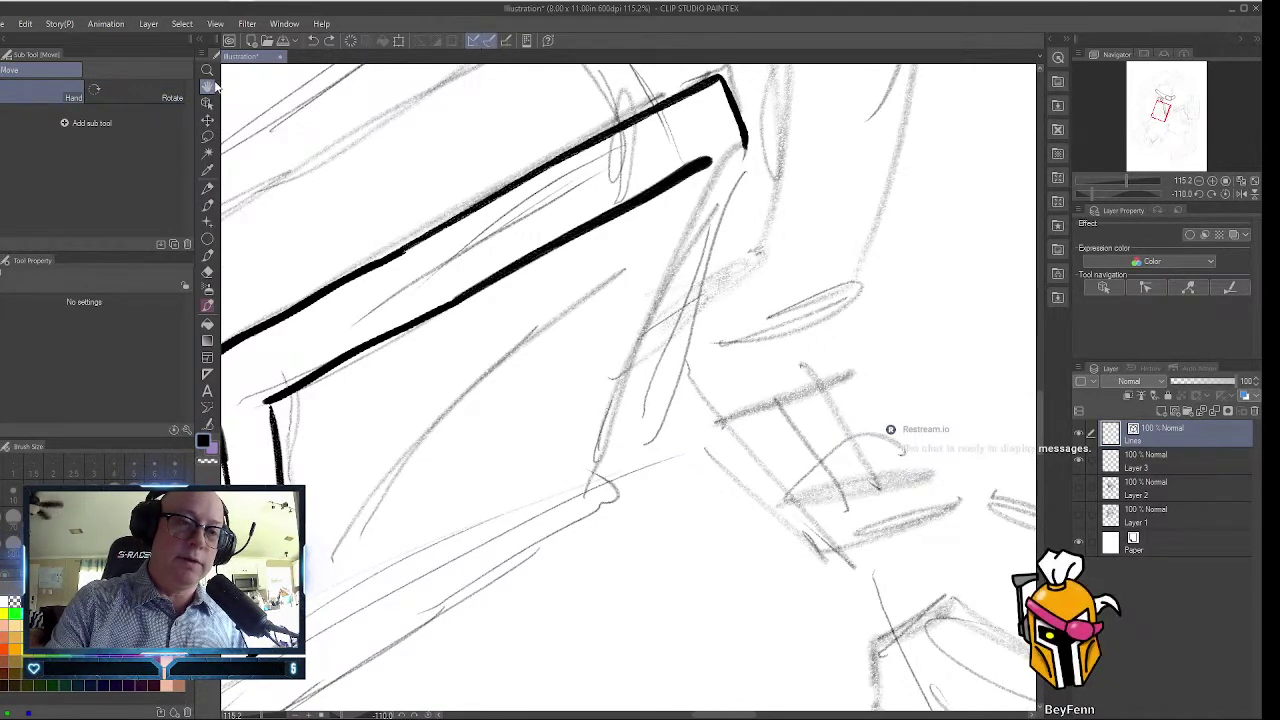
pyautogui.click(207, 254)
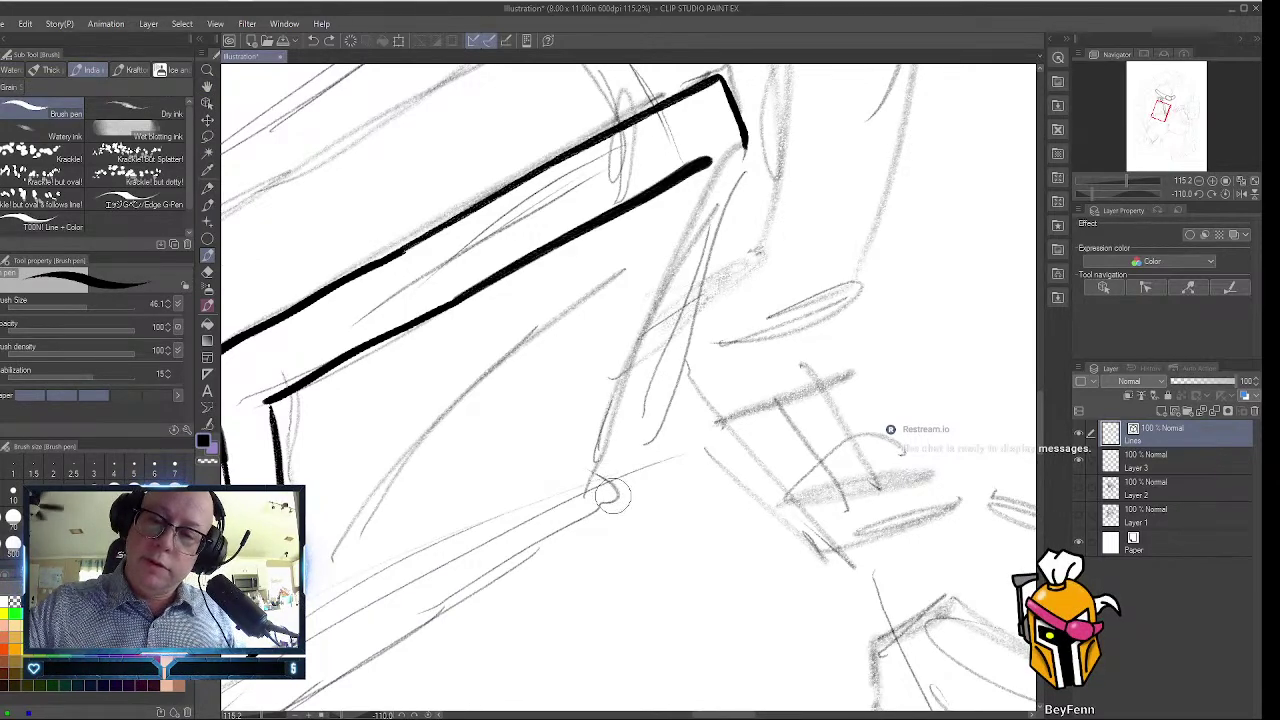
pyautogui.moveTo(610, 492)
pyautogui.mouseDown()
pyautogui.moveTo(630, 400)
pyautogui.moveTo(738, 150)
pyautogui.mouseUp()
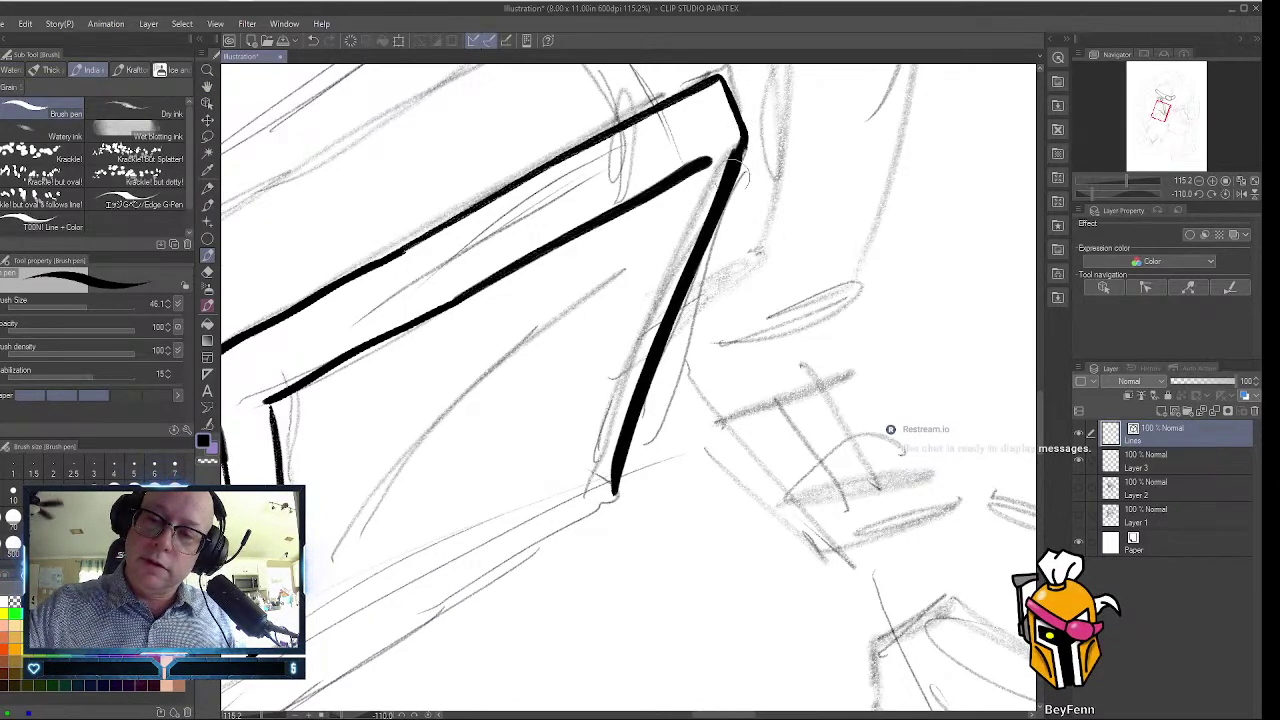
pyautogui.moveTo(743, 138); pyautogui.dragTo(721, 208)
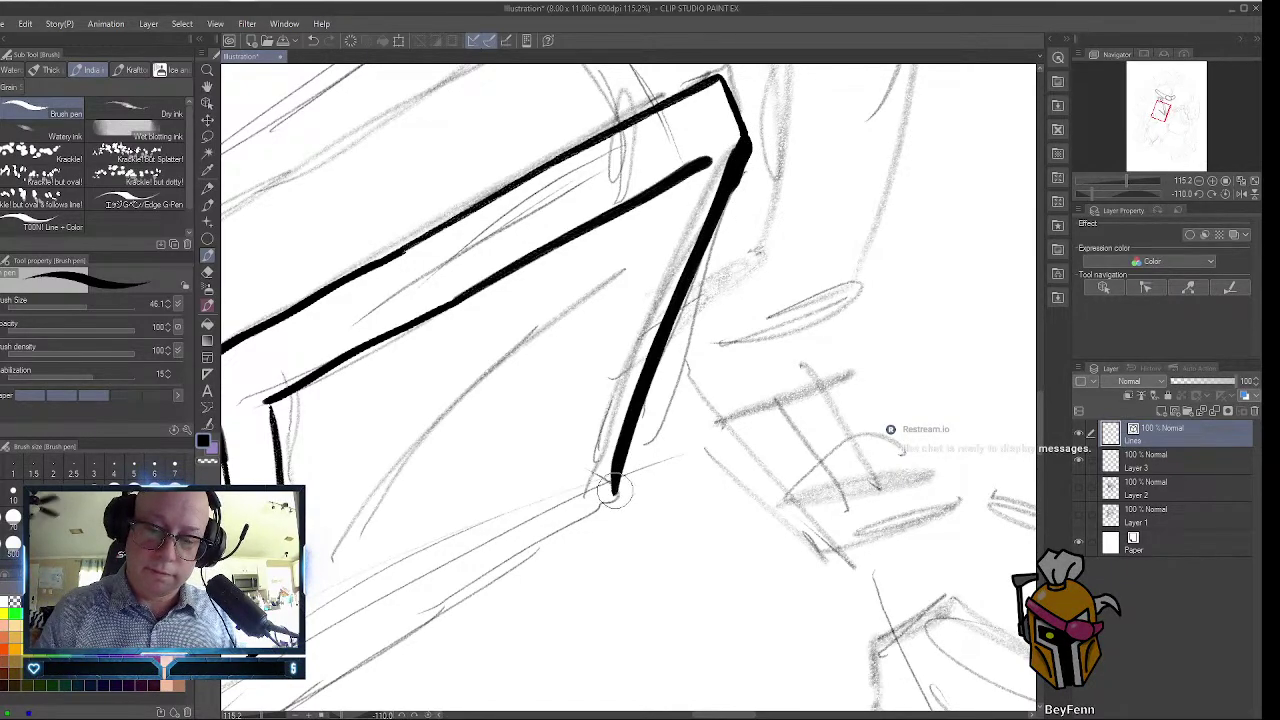
pyautogui.moveTo(612, 490)
pyautogui.mouseDown()
pyautogui.moveTo(477, 597)
pyautogui.moveTo(295, 695)
pyautogui.mouseUp()
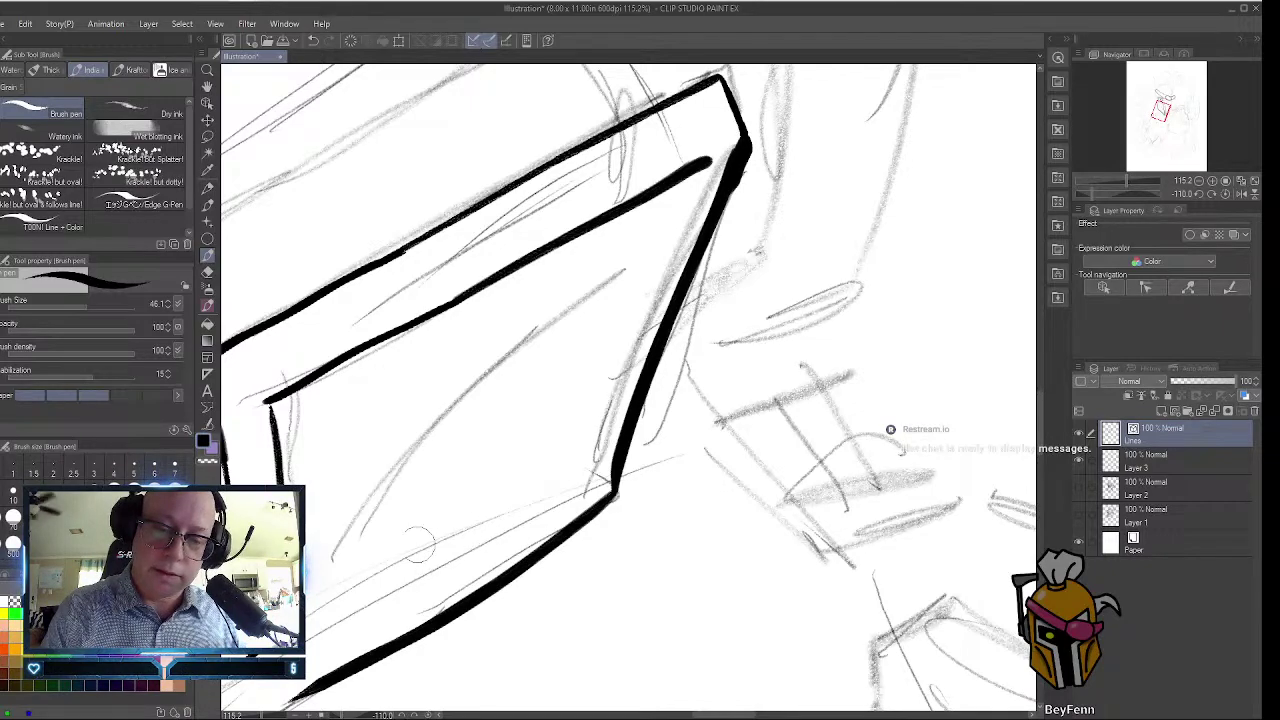
pyautogui.moveTo(336, 563)
pyautogui.mouseDown()
pyautogui.moveTo(380, 490)
pyautogui.moveTo(565, 298)
pyautogui.moveTo(598, 282)
pyautogui.mouseUp()
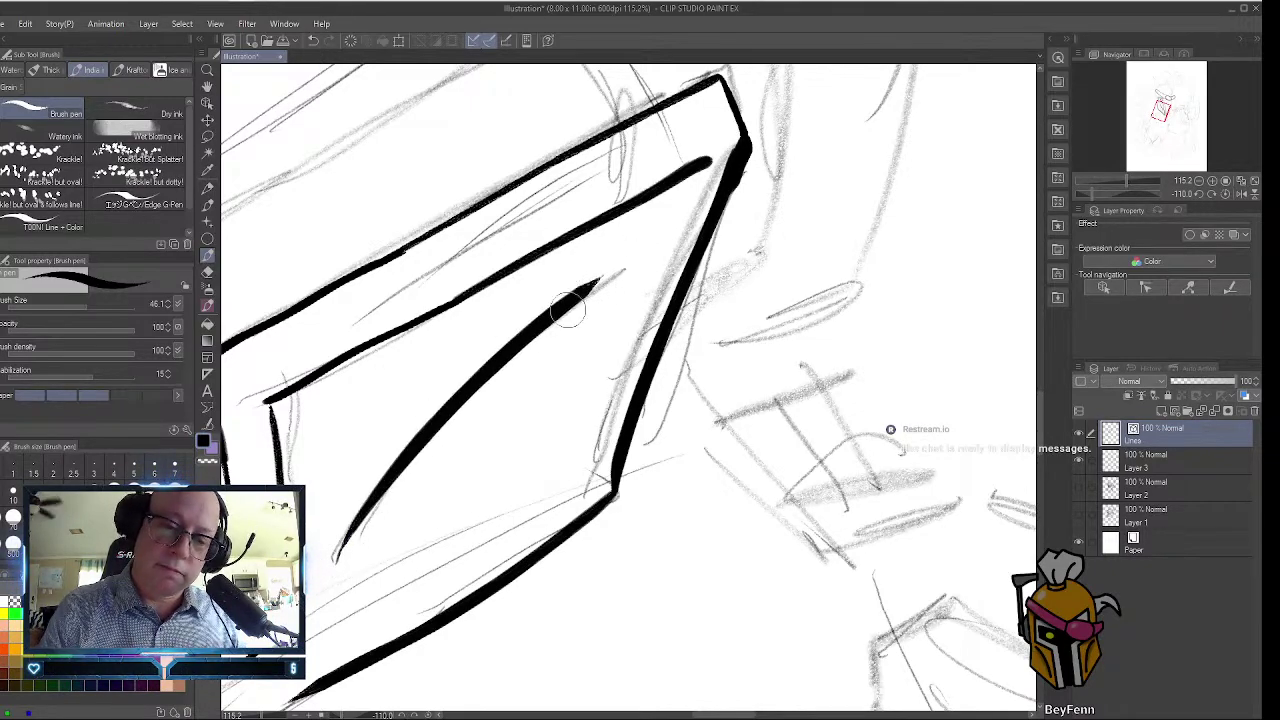
# Extend the inked front edge of the helmet from the cheek plate up along the sketch to the strap's upper end.
pyautogui.click(207, 70)
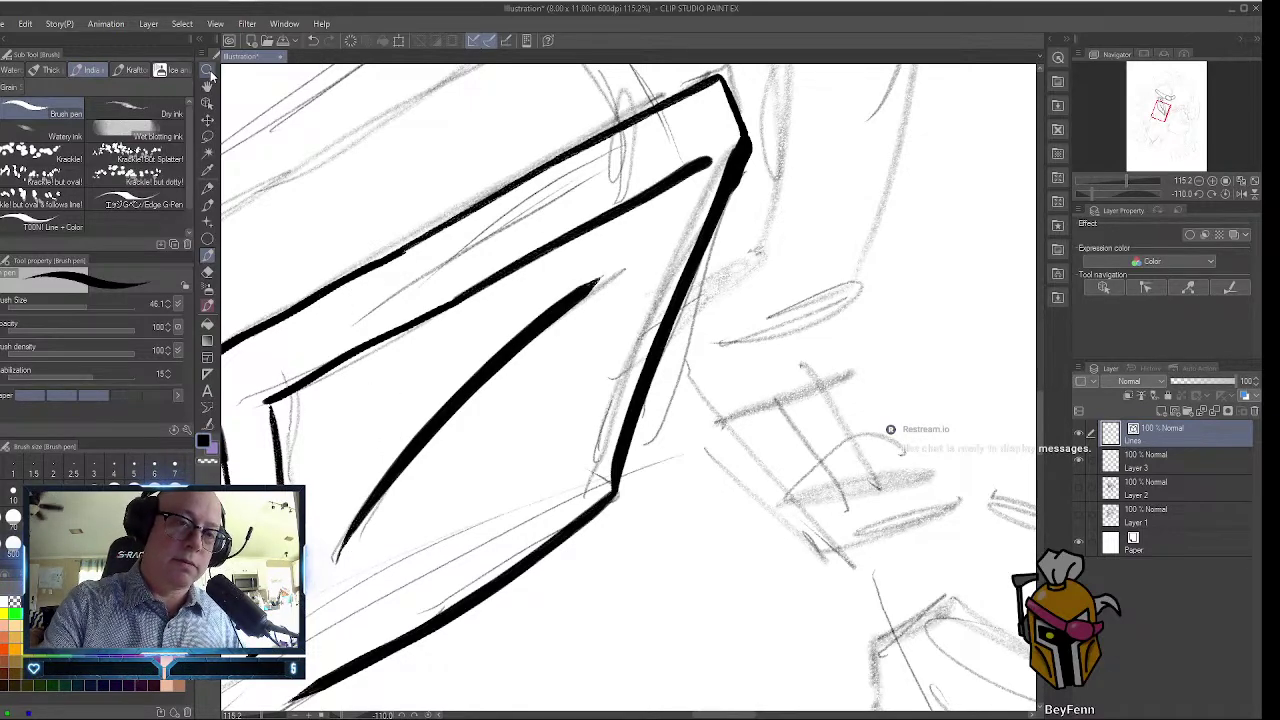
pyautogui.click(170, 97)
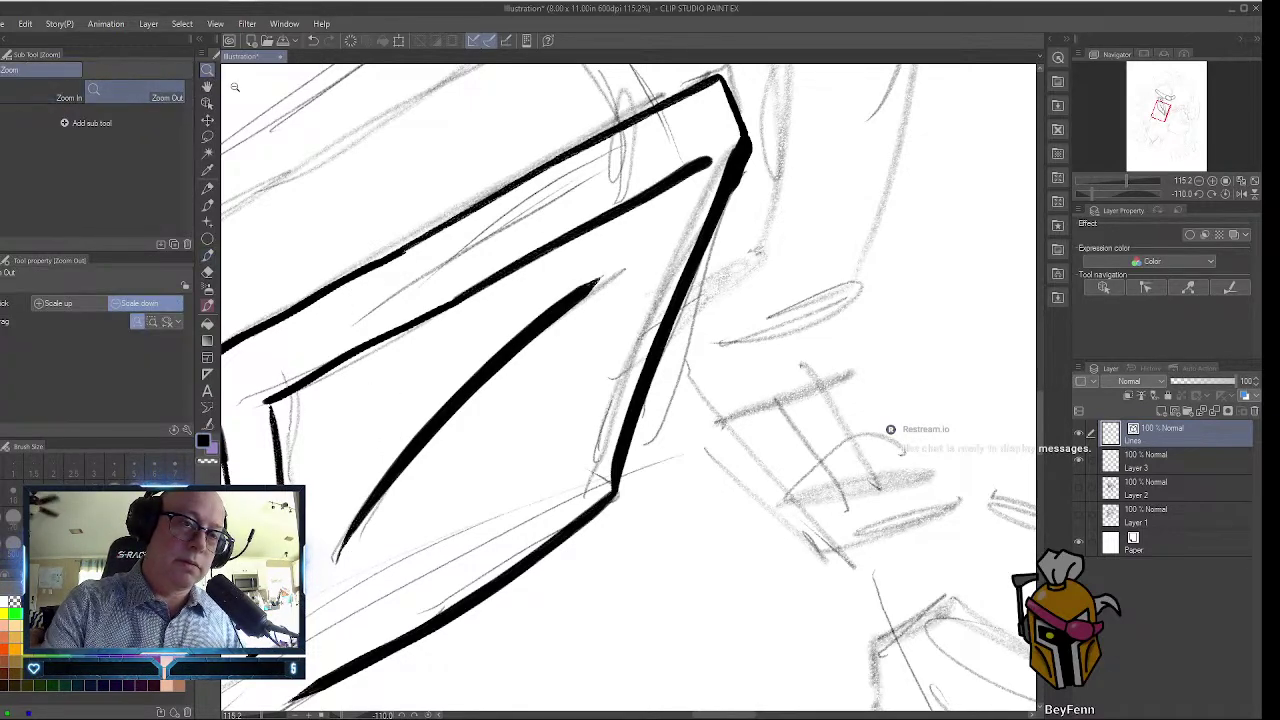
pyautogui.click(208, 89)
pyautogui.click(155, 94)
pyautogui.moveTo(383, 196); pyautogui.dragTo(764, 358)
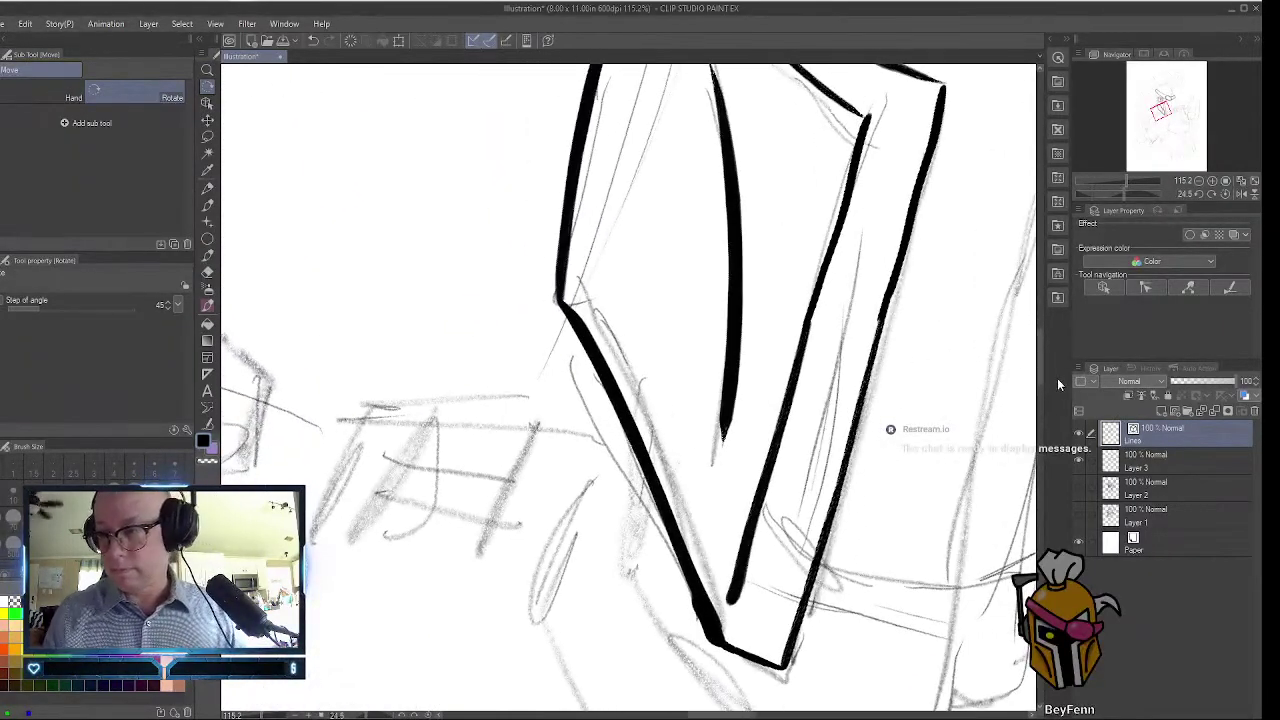
pyautogui.moveTo(1039, 371); pyautogui.dragTo(1036, 321)
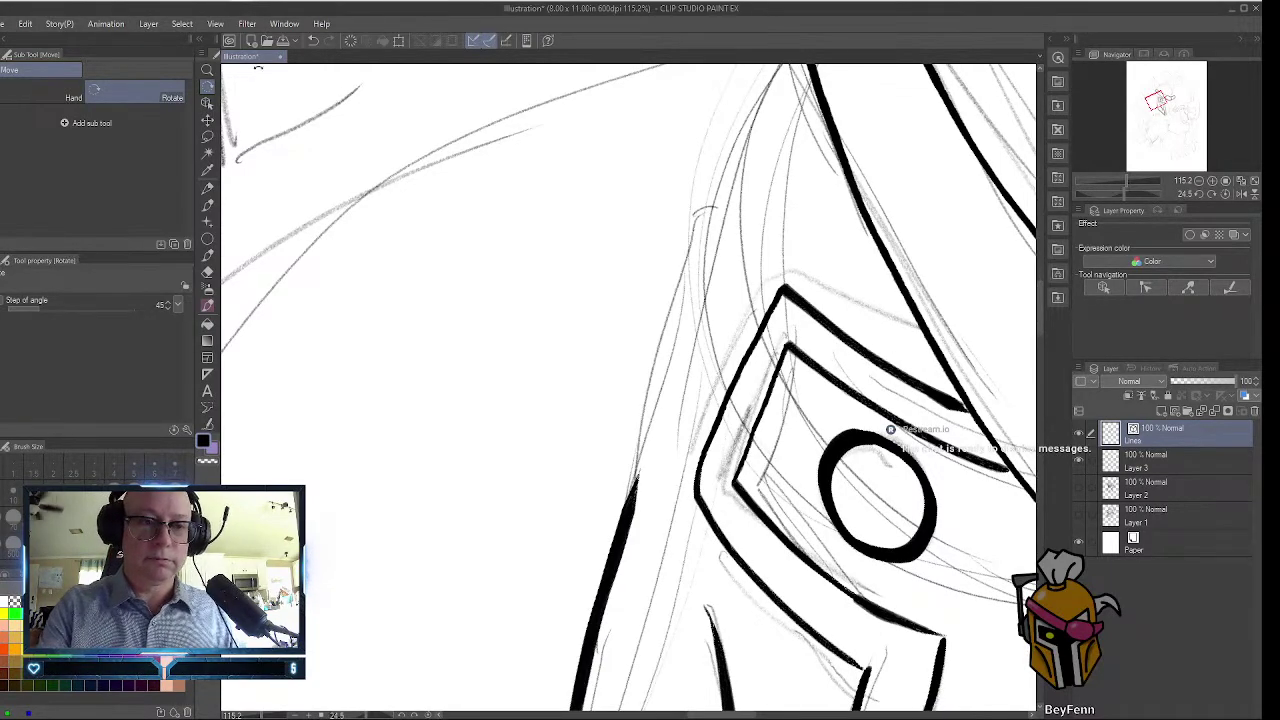
pyautogui.click(209, 71)
pyautogui.click(608, 221)
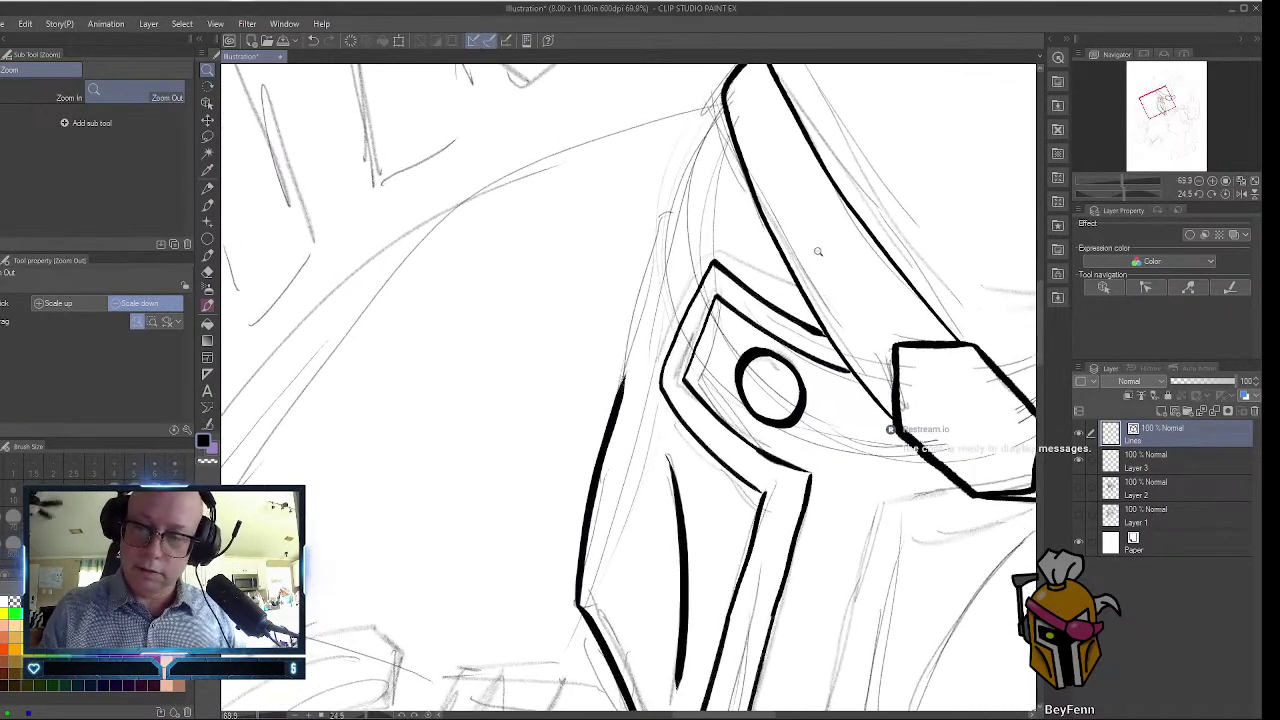
pyautogui.press('b')
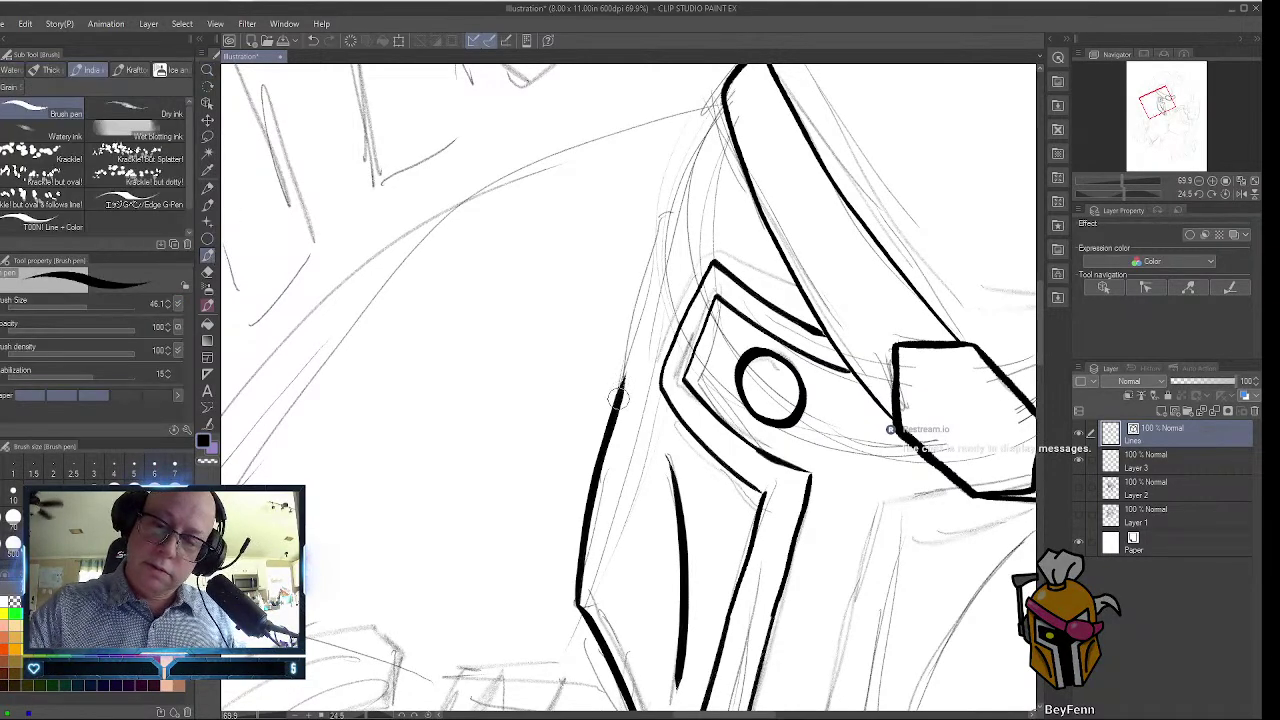
pyautogui.moveTo(617, 400); pyautogui.dragTo(718, 115)
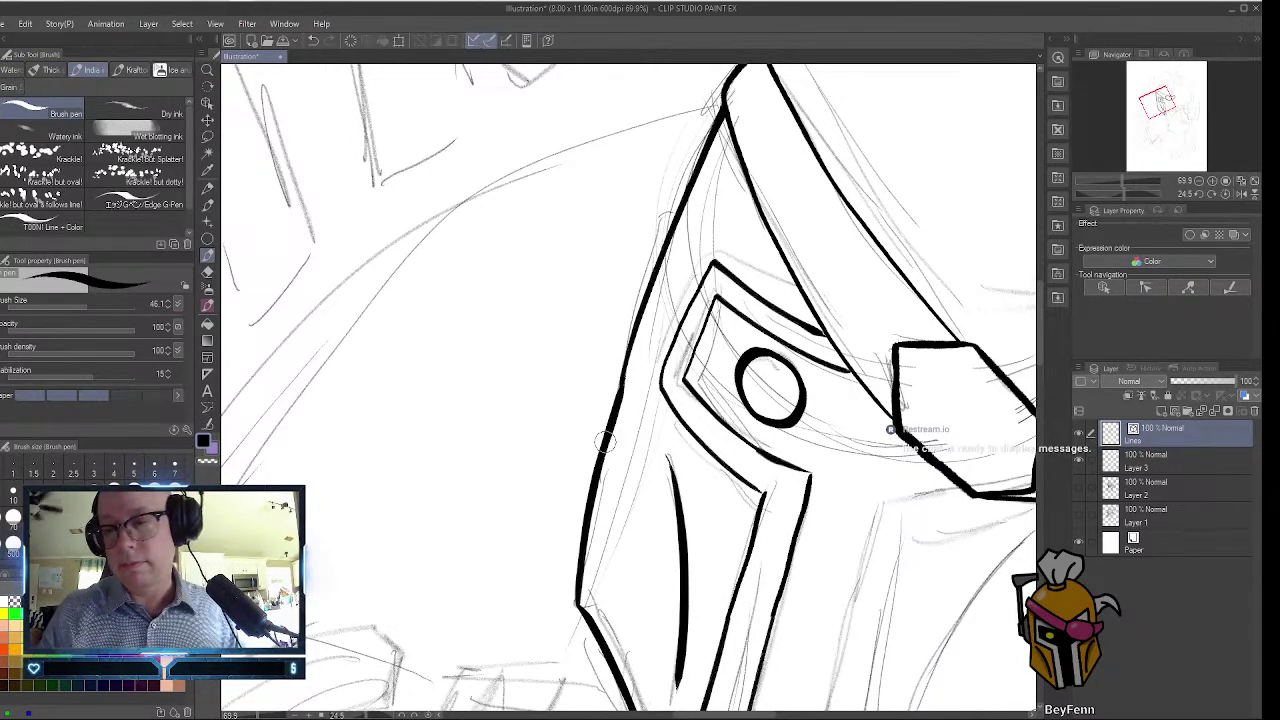
# Ink the helmet's crown curve from the strap's upper end and the closed, thick-lined band on top of the helmet.
pyautogui.scroll(5, 1043, 341)
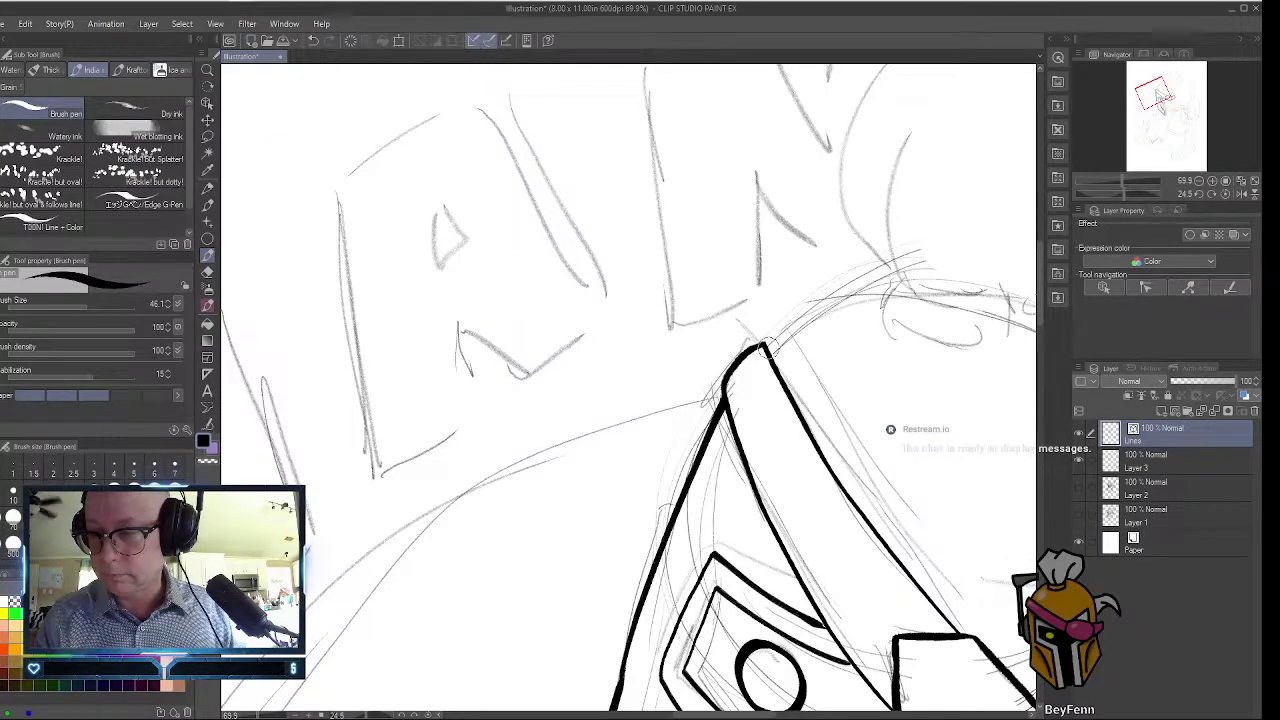
pyautogui.moveTo(771, 341); pyautogui.dragTo(872, 277)
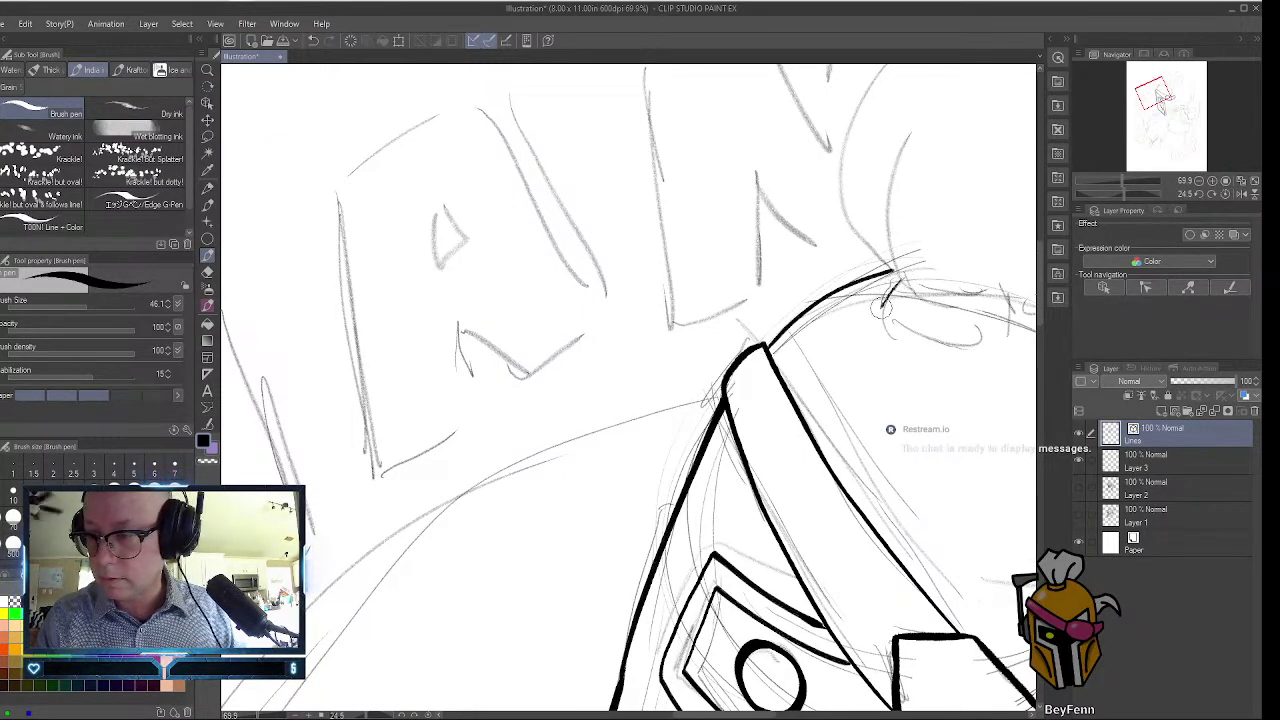
pyautogui.moveTo(898, 274)
pyautogui.mouseDown()
pyautogui.moveTo(879, 309)
pyautogui.moveTo(910, 335)
pyautogui.moveTo(1017, 344)
pyautogui.mouseUp()
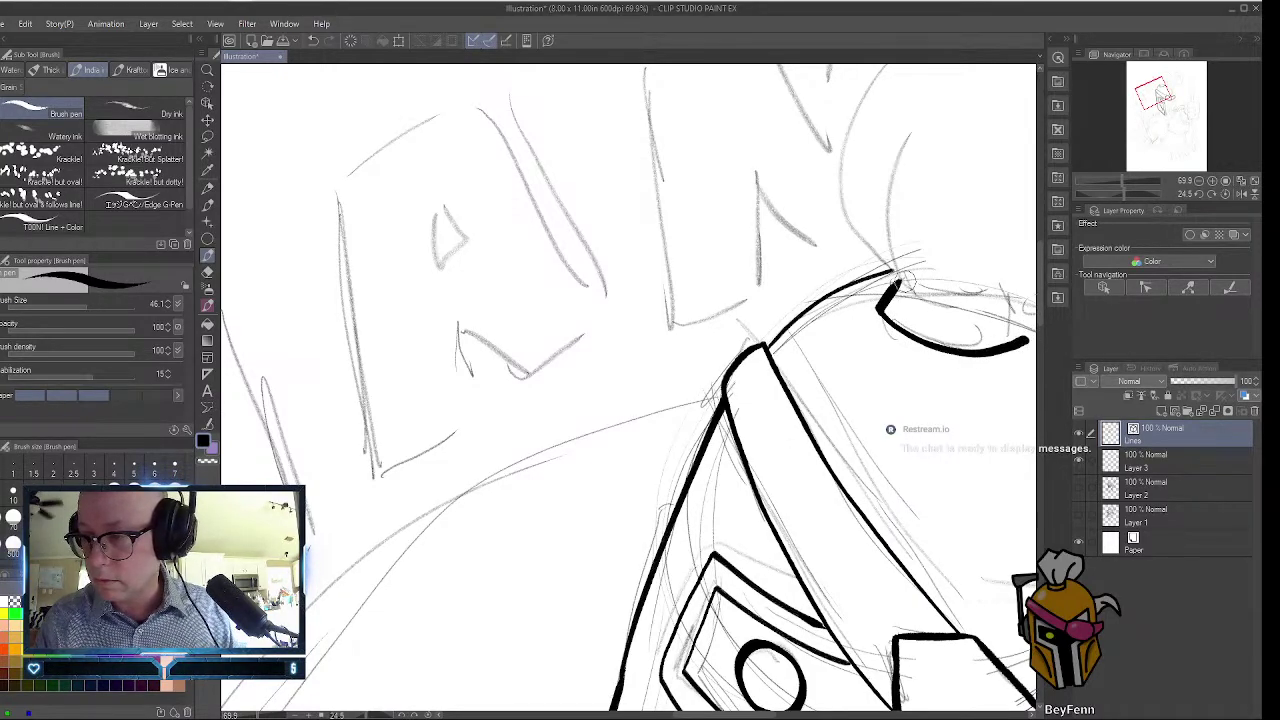
pyautogui.moveTo(898, 283)
pyautogui.mouseDown()
pyautogui.moveTo(1005, 293)
pyautogui.moveTo(889, 275)
pyautogui.moveTo(697, 275)
pyautogui.mouseUp()
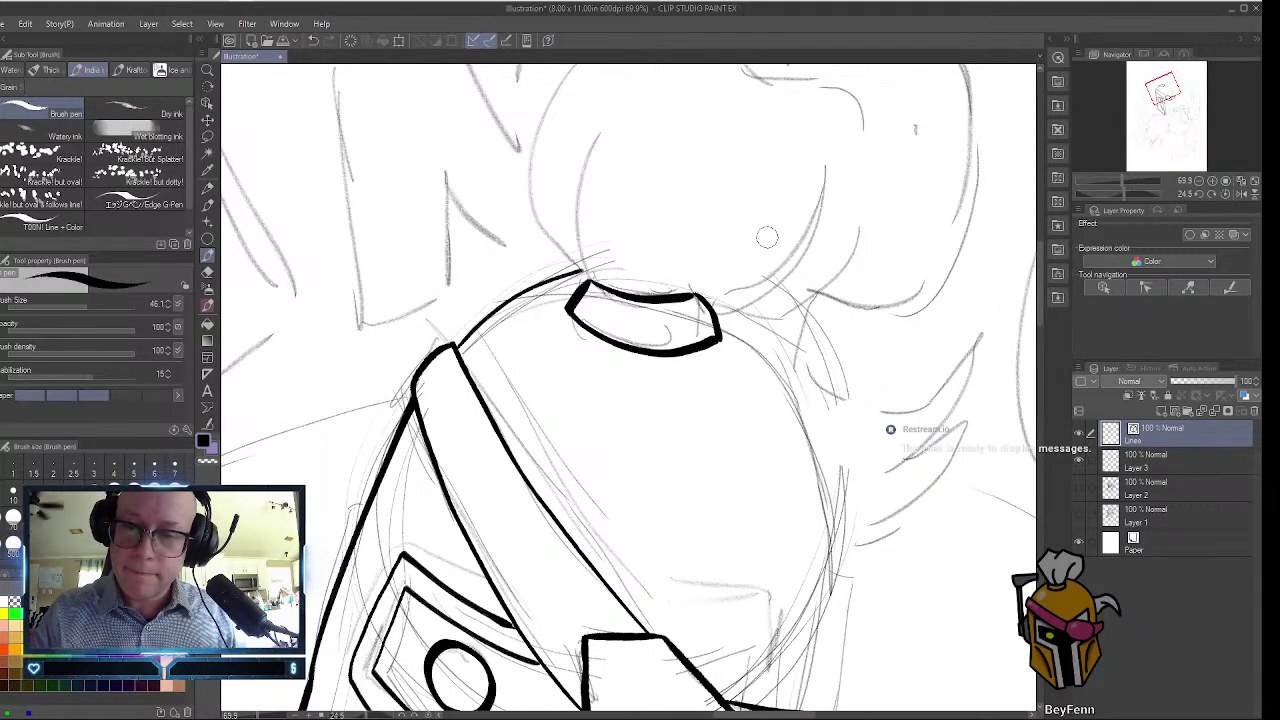
# Ink four curved fold lines of the puffy hat rising from the band on top of the helmet.
pyautogui.moveTo(590, 272)
pyautogui.mouseDown()
pyautogui.moveTo(525, 200)
pyautogui.moveTo(583, 72)
pyautogui.mouseUp()
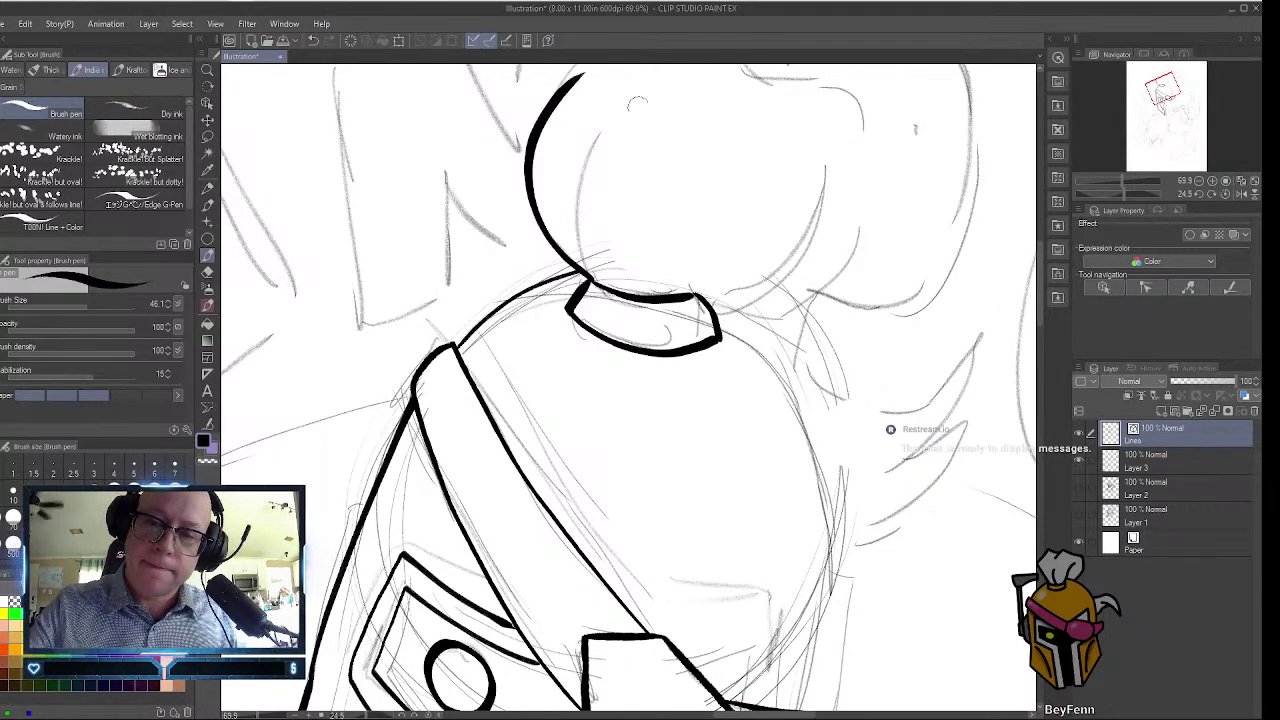
pyautogui.moveTo(598, 276)
pyautogui.mouseDown()
pyautogui.moveTo(576, 188)
pyautogui.moveTo(622, 130)
pyautogui.mouseUp()
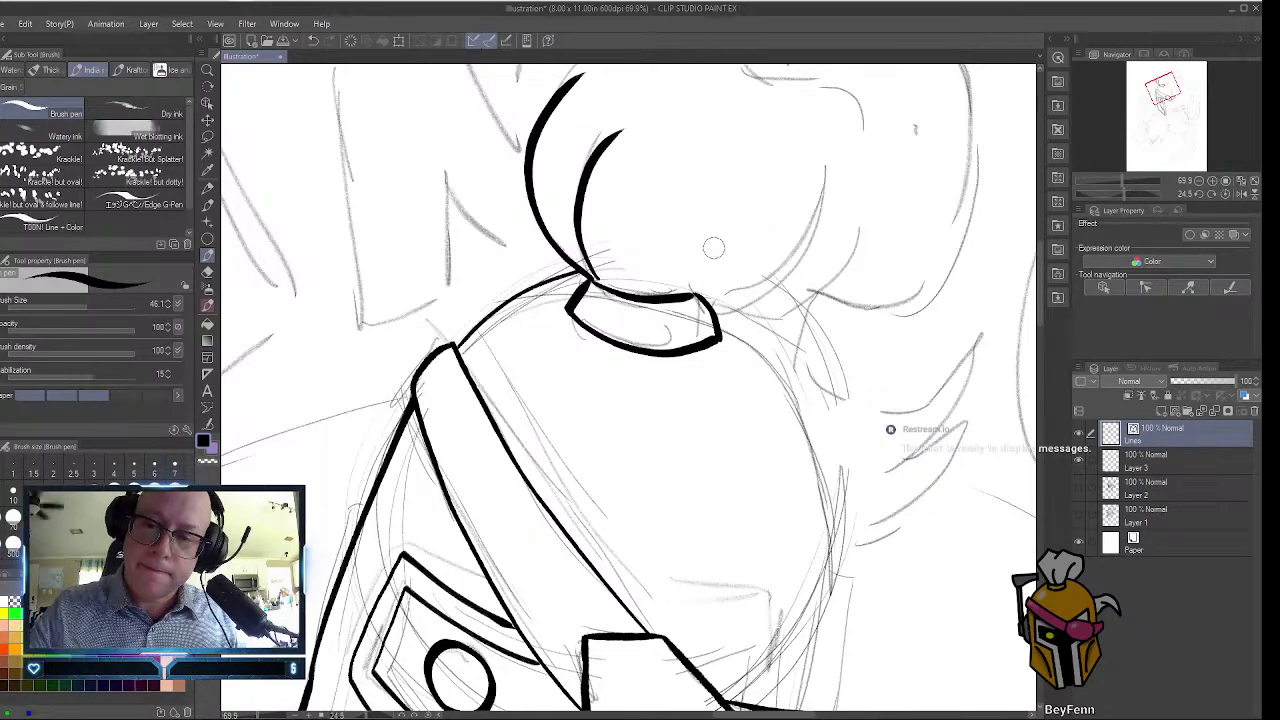
pyautogui.moveTo(683, 292); pyautogui.dragTo(726, 242)
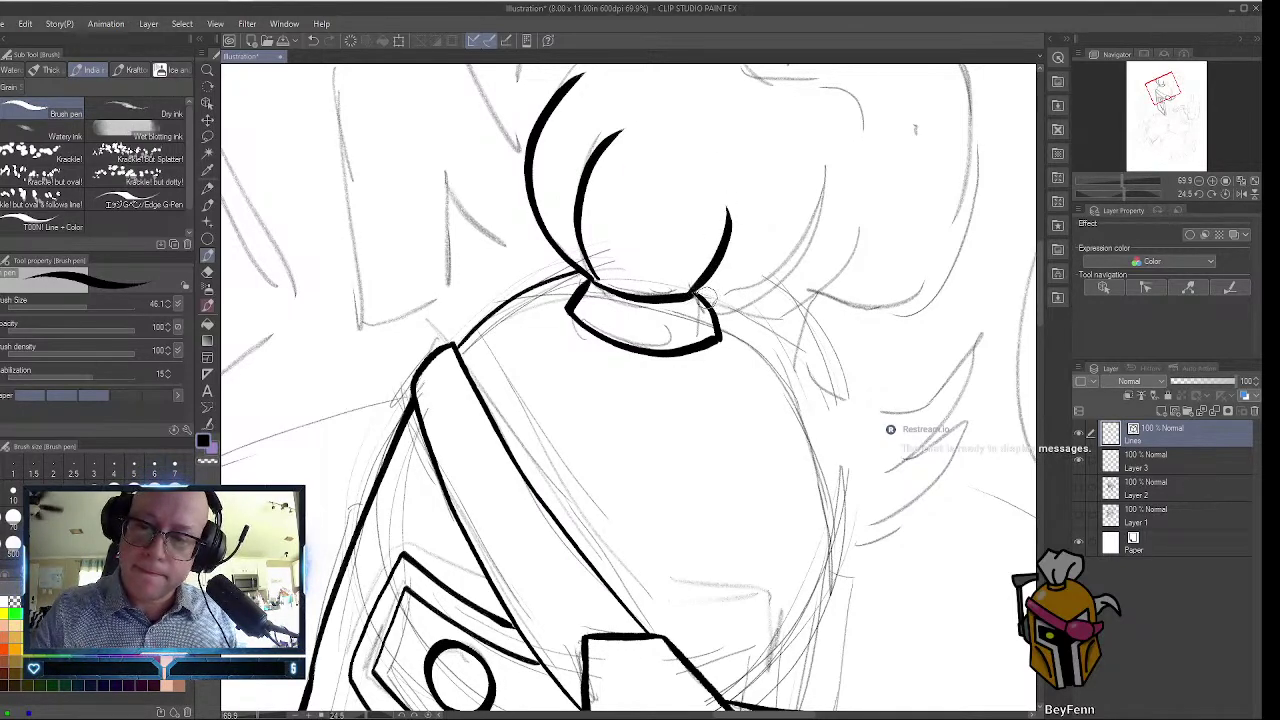
pyautogui.moveTo(704, 300)
pyautogui.mouseDown()
pyautogui.moveTo(802, 254)
pyautogui.moveTo(818, 150)
pyautogui.mouseUp()
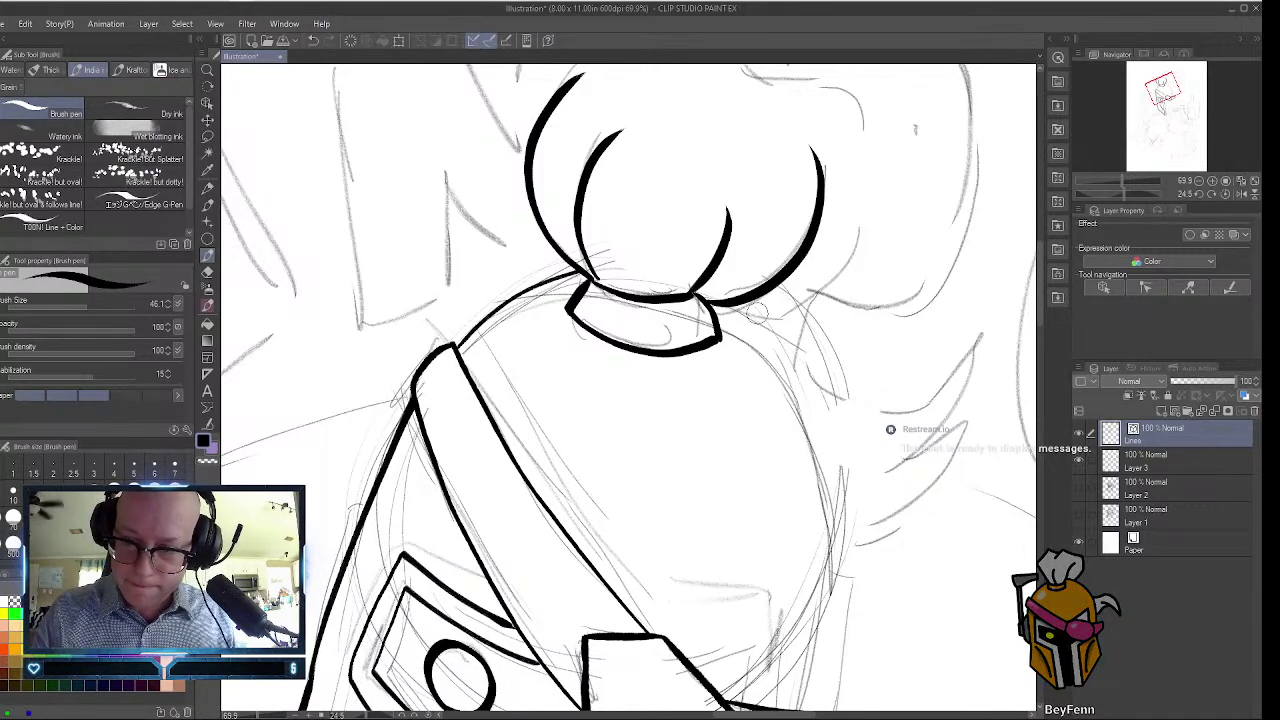
# Ink the helmet's back edge, undo it, and redraw it farther out from the strap's end up to the hat.
pyautogui.moveTo(752, 312)
pyautogui.mouseDown()
pyautogui.moveTo(826, 477)
pyautogui.moveTo(831, 627)
pyautogui.moveTo(818, 690)
pyautogui.mouseUp()
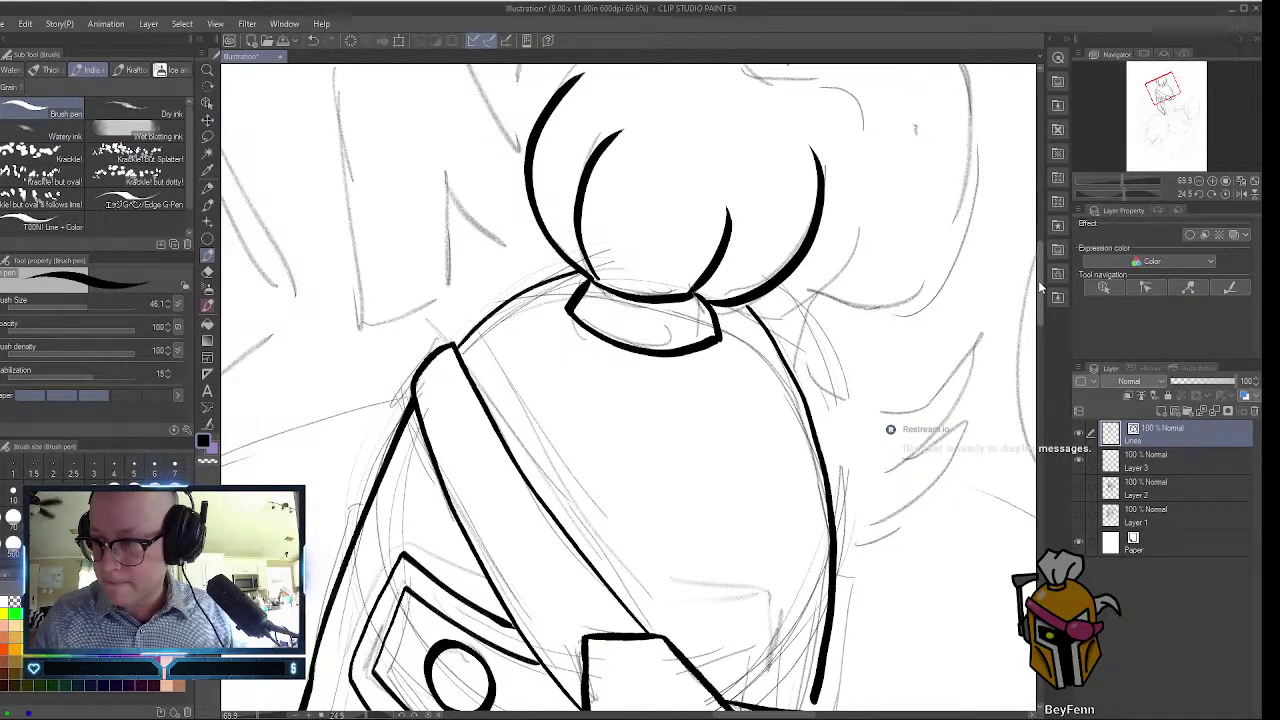
pyautogui.moveTo(1040, 288)
pyautogui.mouseDown()
pyautogui.moveTo(1038, 314)
pyautogui.moveTo(1040, 301)
pyautogui.mouseUp()
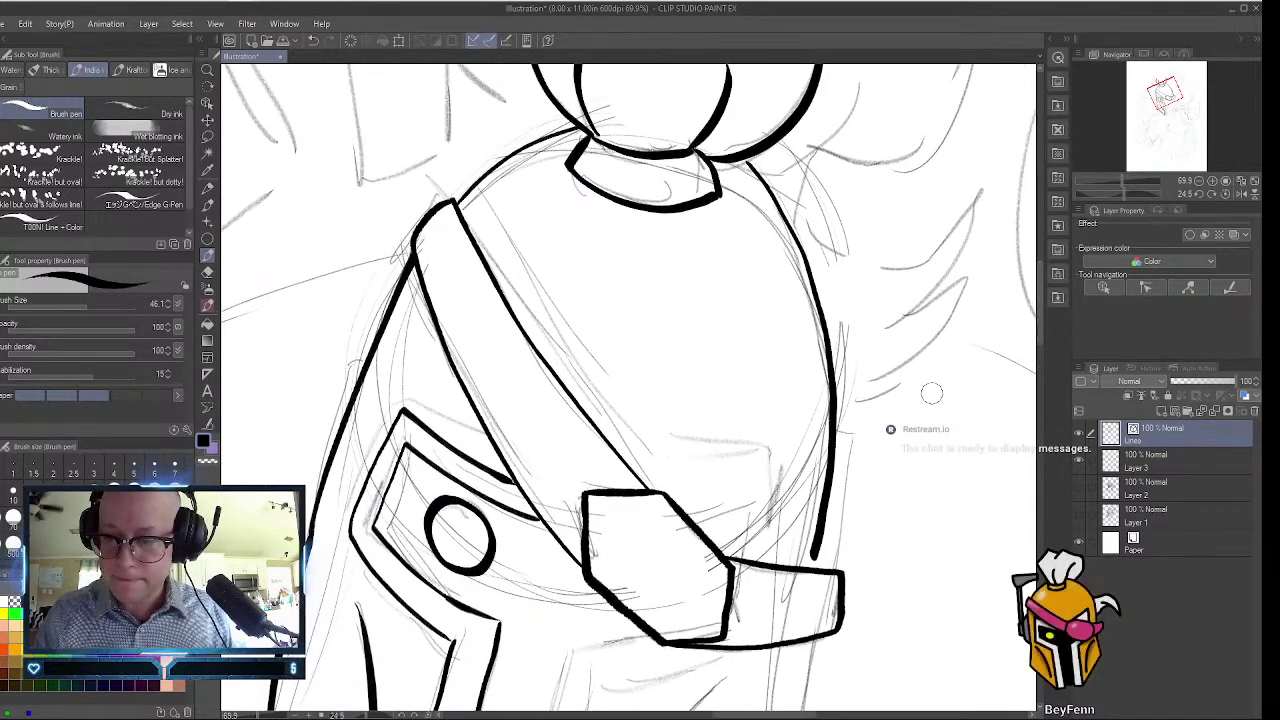
pyautogui.hotkey('ctrl', 'z')
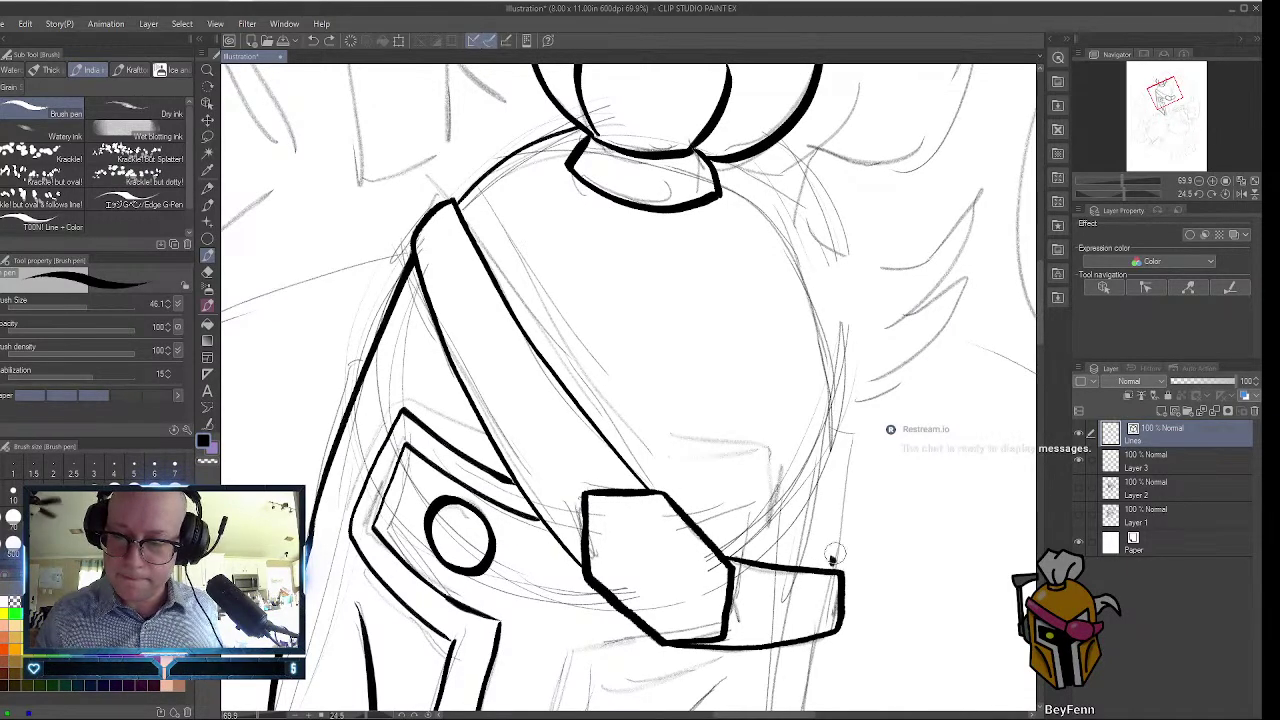
pyautogui.moveTo(833, 557)
pyautogui.mouseDown()
pyautogui.moveTo(848, 380)
pyautogui.moveTo(834, 272)
pyautogui.moveTo(757, 145)
pyautogui.mouseUp()
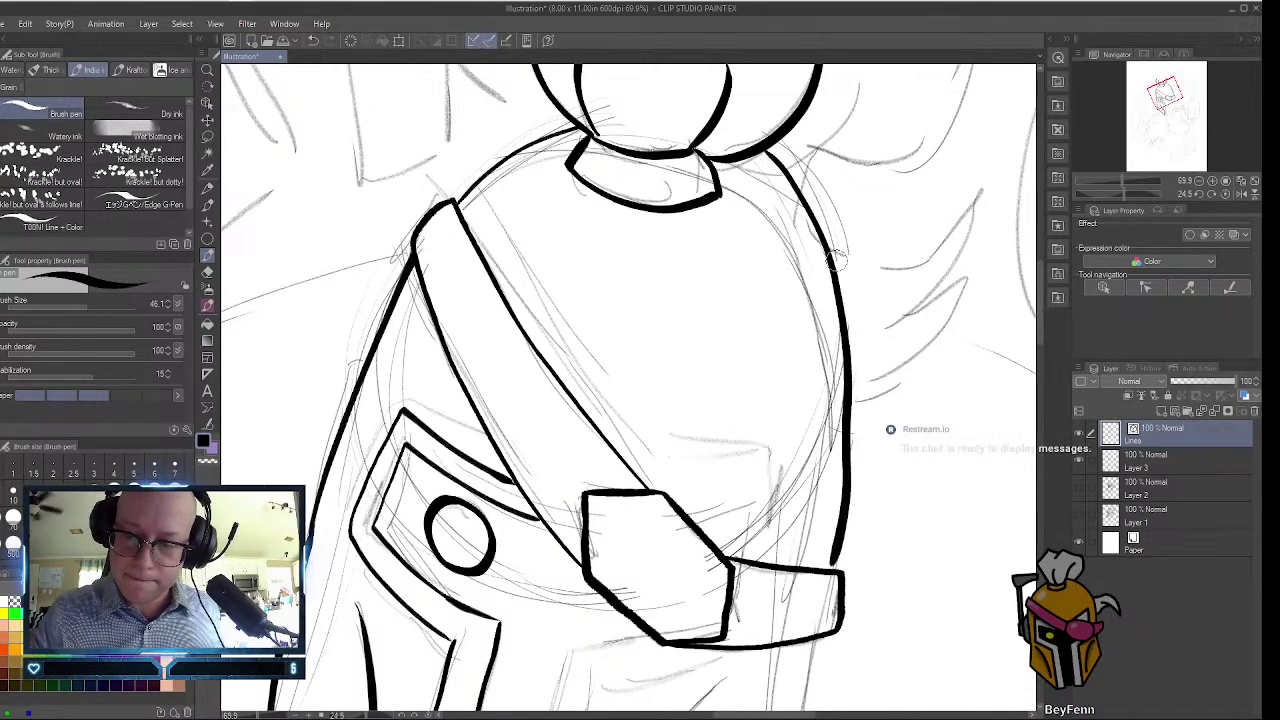
# Ink the outline and inner border of the cheek plate below the eye patch, plus the double-lined visor corner behind the patch.
pyautogui.scroll(-5, 1039, 313)
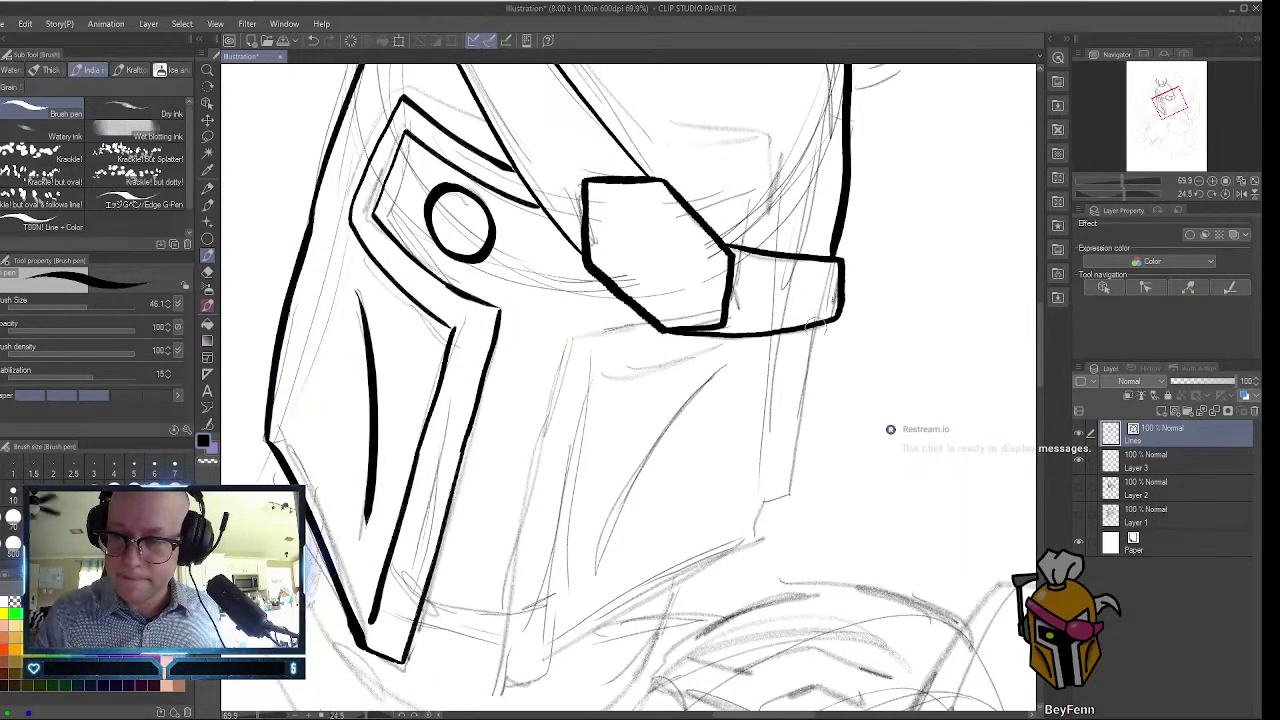
pyautogui.moveTo(818, 322)
pyautogui.mouseDown()
pyautogui.moveTo(796, 506)
pyautogui.moveTo(670, 573)
pyautogui.moveTo(552, 668)
pyautogui.moveTo(514, 676)
pyautogui.moveTo(550, 674)
pyautogui.moveTo(500, 672)
pyautogui.moveTo(559, 340)
pyautogui.moveTo(645, 318)
pyautogui.mouseUp()
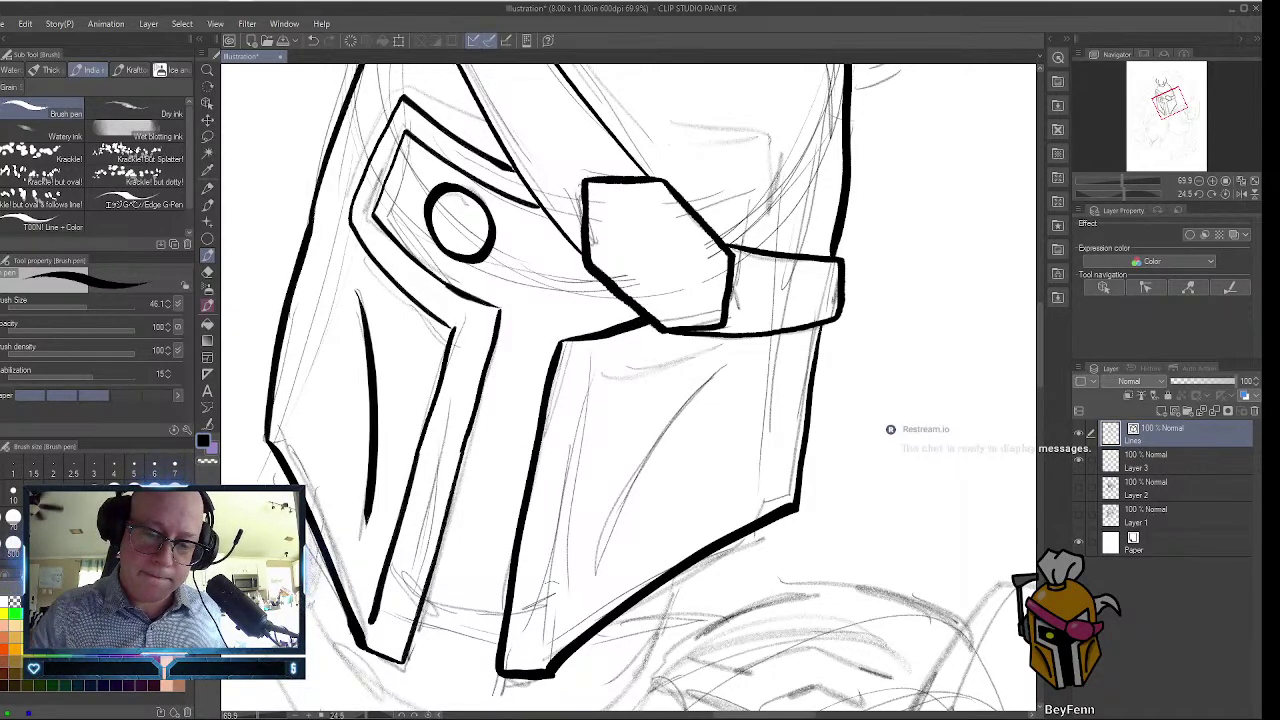
pyautogui.moveTo(546, 636)
pyautogui.mouseDown()
pyautogui.moveTo(586, 385)
pyautogui.moveTo(702, 338)
pyautogui.mouseUp()
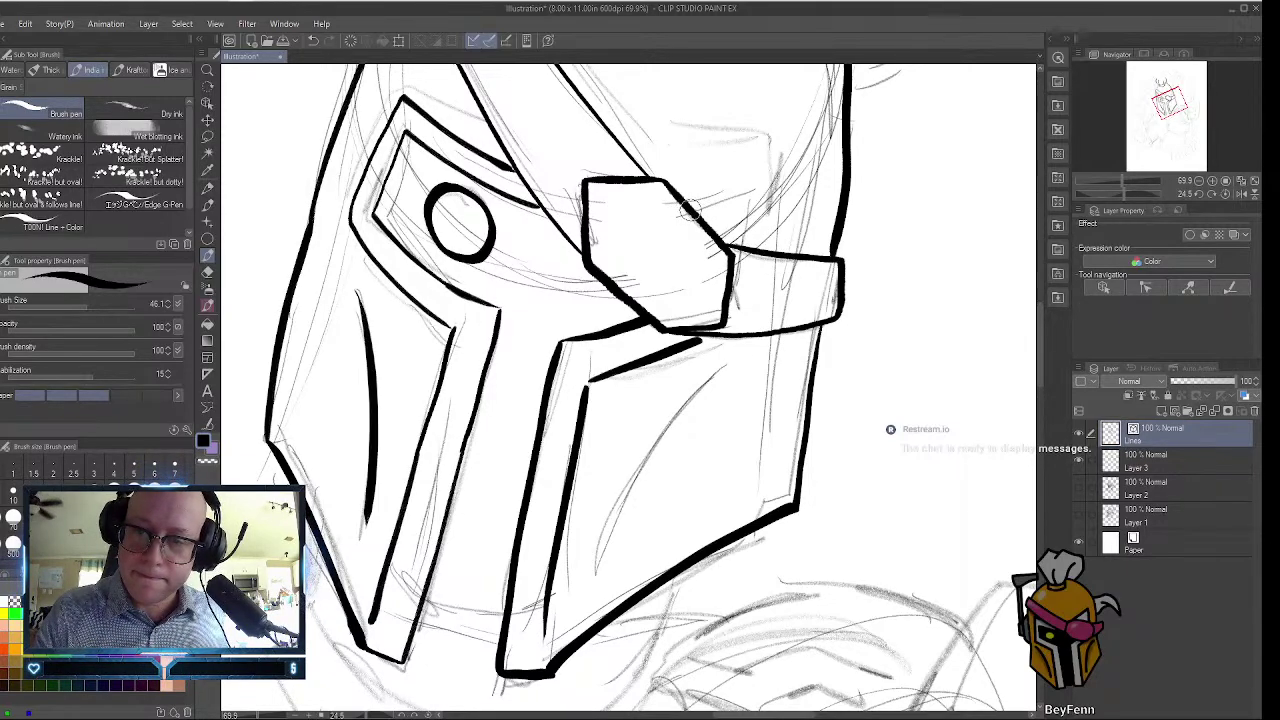
pyautogui.moveTo(690, 208)
pyautogui.mouseDown()
pyautogui.moveTo(748, 193)
pyautogui.moveTo(738, 245)
pyautogui.moveTo(774, 230)
pyautogui.moveTo(776, 158)
pyautogui.moveTo(676, 180)
pyautogui.mouseUp()
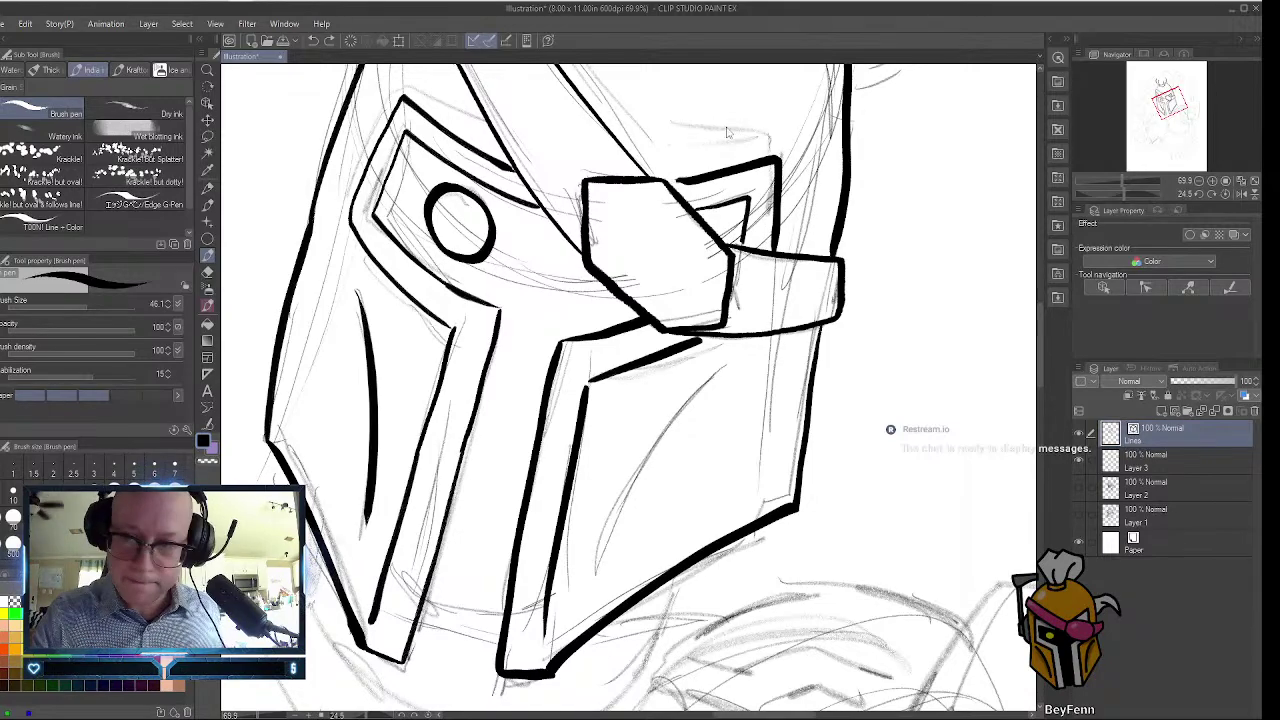
pyautogui.moveTo(679, 179); pyautogui.dragTo(660, 181)
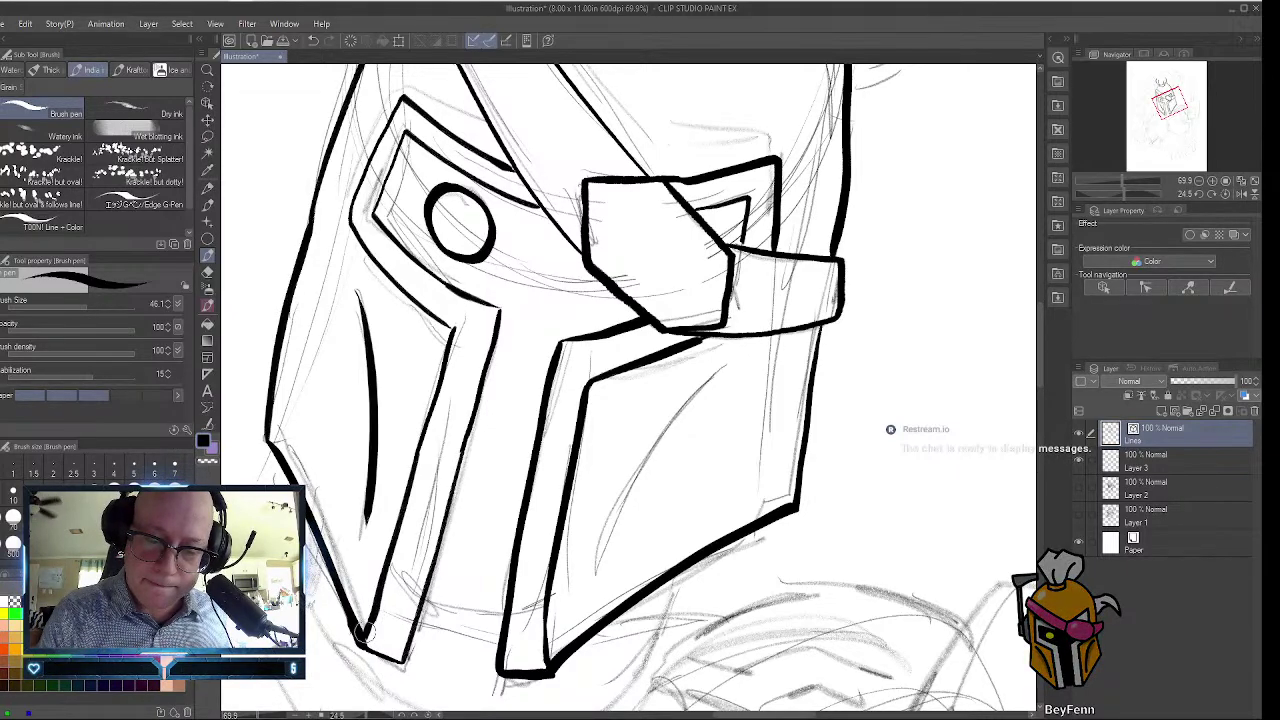
# Close the inner line at the front cheek plate's lower tip and ink the curved edge joining the two cheek plates at the bottom.
pyautogui.moveTo(374, 613); pyautogui.dragTo(364, 640)
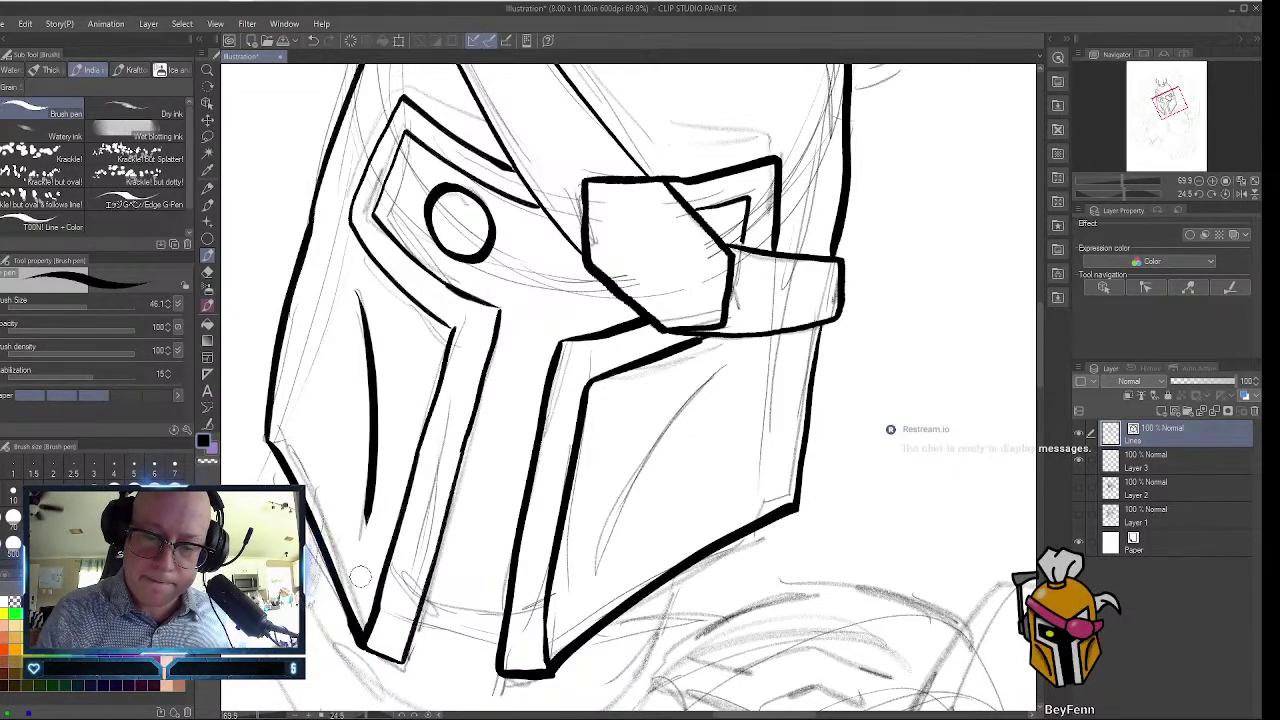
pyautogui.moveTo(425, 601)
pyautogui.mouseDown()
pyautogui.moveTo(478, 633)
pyautogui.moveTo(440, 624)
pyautogui.moveTo(480, 629)
pyautogui.moveTo(506, 606)
pyautogui.mouseUp()
pyautogui.hotkey('ctrl', 'z')
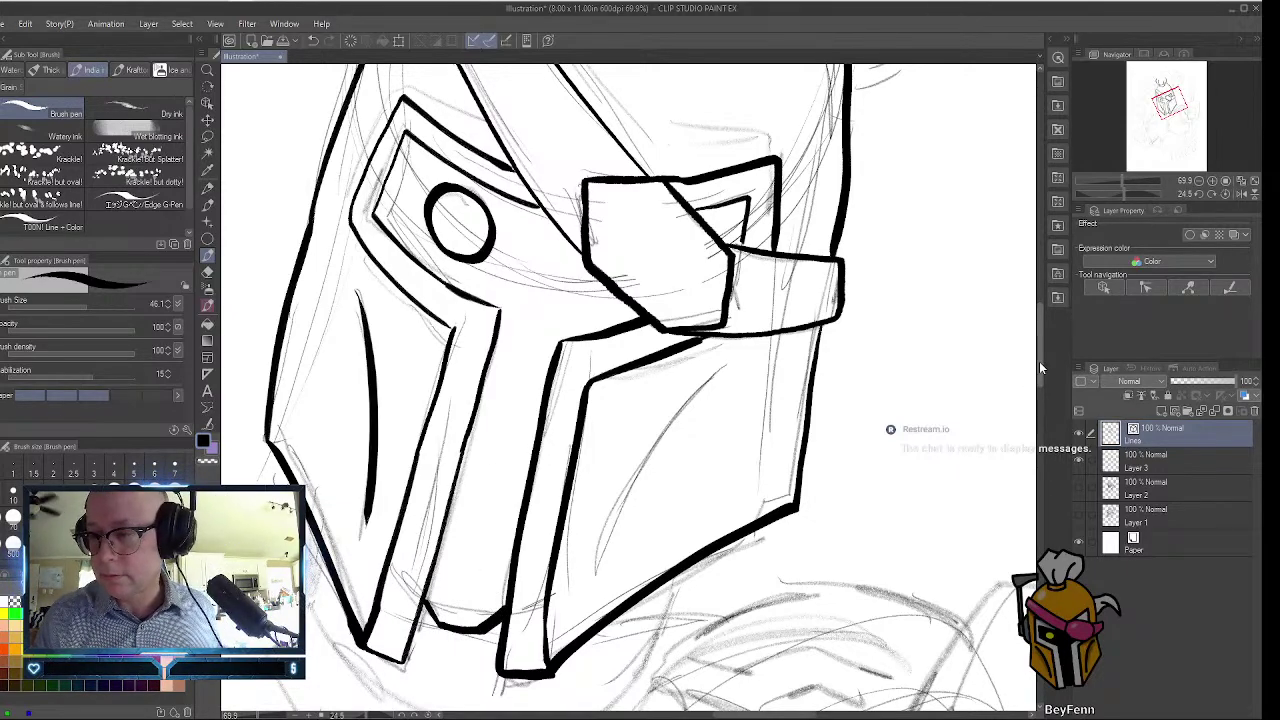
# Ink the puffy hat's upper contour and large rear lobe, its lower folds, and the pointed tail hanging behind the helmet.
pyautogui.moveTo(1039, 361); pyautogui.dragTo(1033, 284)
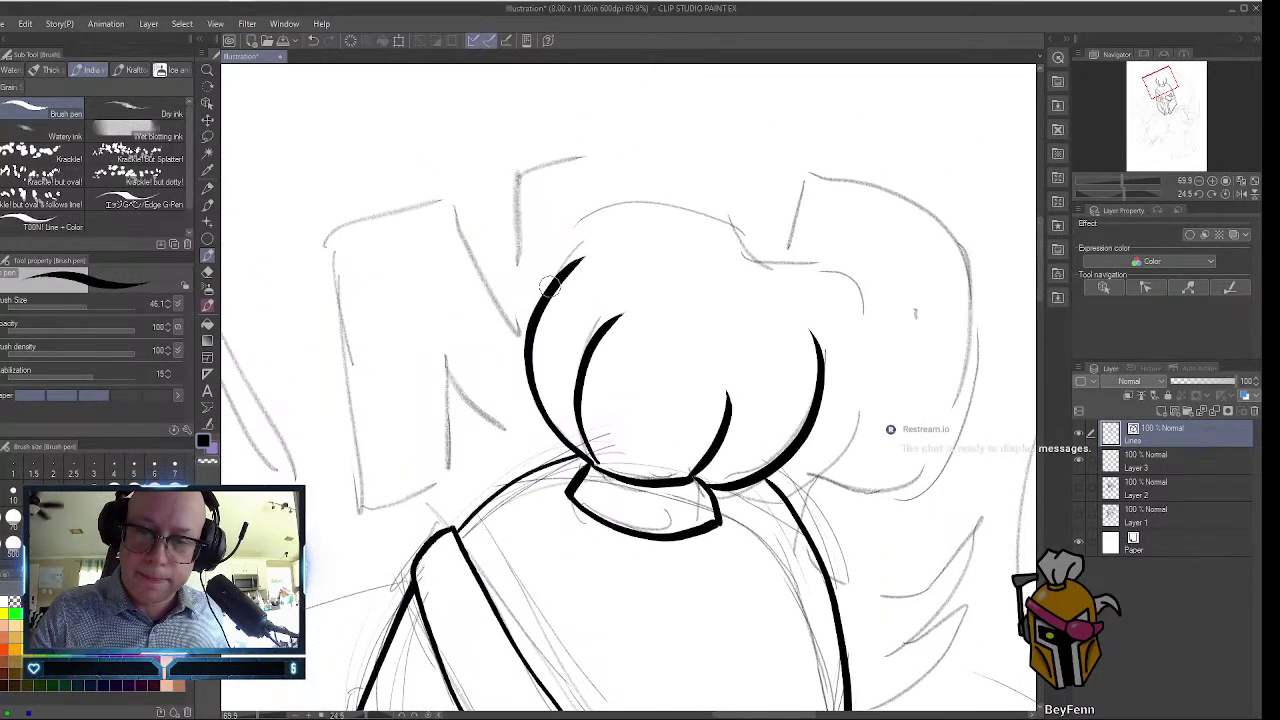
pyautogui.moveTo(548, 284)
pyautogui.mouseDown()
pyautogui.moveTo(671, 181)
pyautogui.moveTo(743, 208)
pyautogui.moveTo(771, 262)
pyautogui.moveTo(819, 285)
pyautogui.moveTo(798, 243)
pyautogui.moveTo(848, 210)
pyautogui.moveTo(899, 192)
pyautogui.moveTo(957, 223)
pyautogui.moveTo(988, 310)
pyautogui.moveTo(970, 408)
pyautogui.moveTo(905, 495)
pyautogui.moveTo(932, 588)
pyautogui.mouseUp()
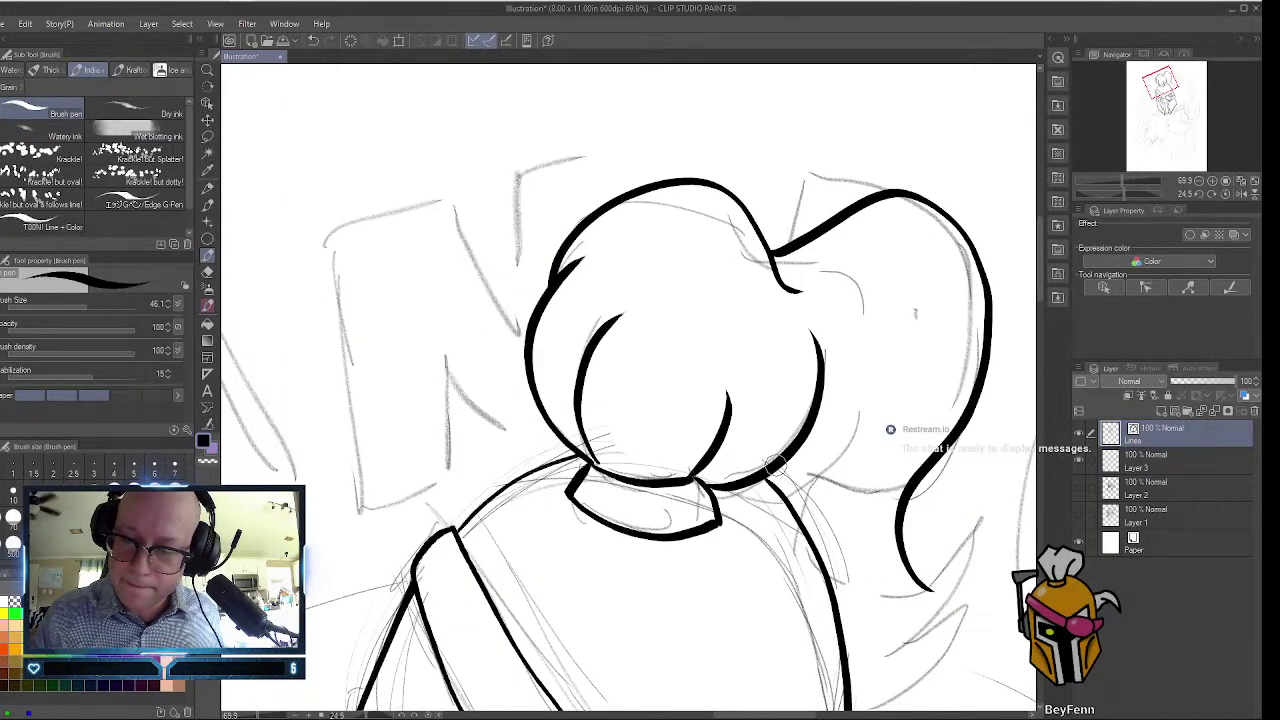
pyautogui.moveTo(780, 472)
pyautogui.mouseDown()
pyautogui.moveTo(873, 450)
pyautogui.moveTo(926, 368)
pyautogui.mouseUp()
pyautogui.moveTo(832, 472)
pyautogui.mouseDown()
pyautogui.moveTo(834, 506)
pyautogui.moveTo(900, 608)
pyautogui.moveTo(970, 584)
pyautogui.moveTo(978, 553)
pyautogui.moveTo(938, 596)
pyautogui.moveTo(968, 567)
pyautogui.moveTo(955, 590)
pyautogui.mouseUp()
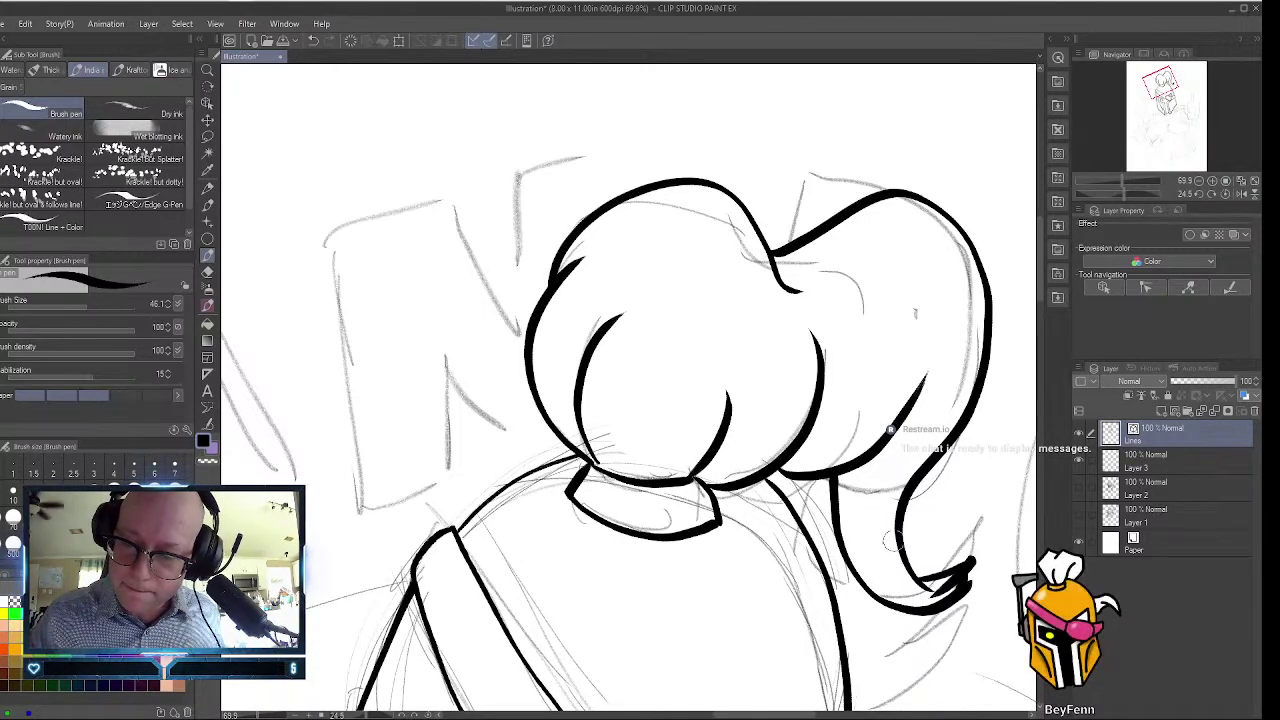
# Add thin curved fold strokes inside the hat's lobes and hanging tail, plus short creases just above the band.
pyautogui.moveTo(875, 268)
pyautogui.mouseDown()
pyautogui.moveTo(905, 247)
pyautogui.moveTo(950, 355)
pyautogui.mouseUp()
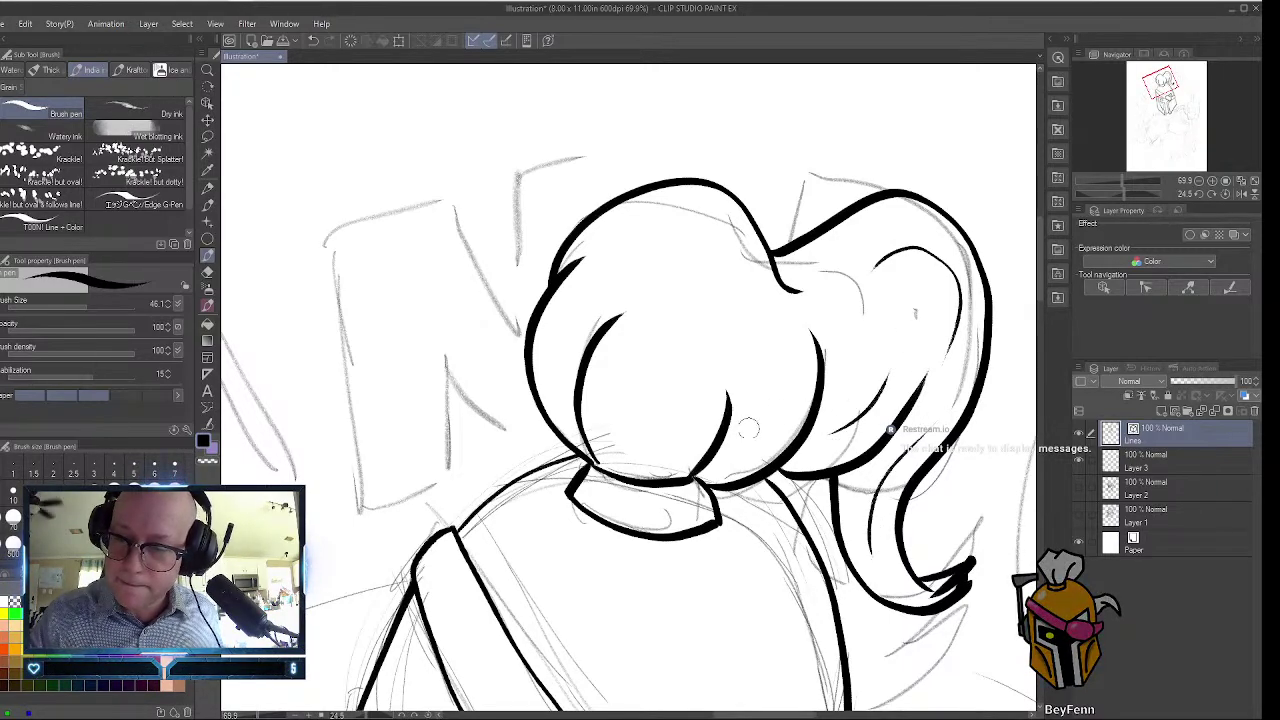
pyautogui.moveTo(778, 400); pyautogui.dragTo(740, 318)
pyautogui.moveTo(586, 301); pyautogui.dragTo(698, 233)
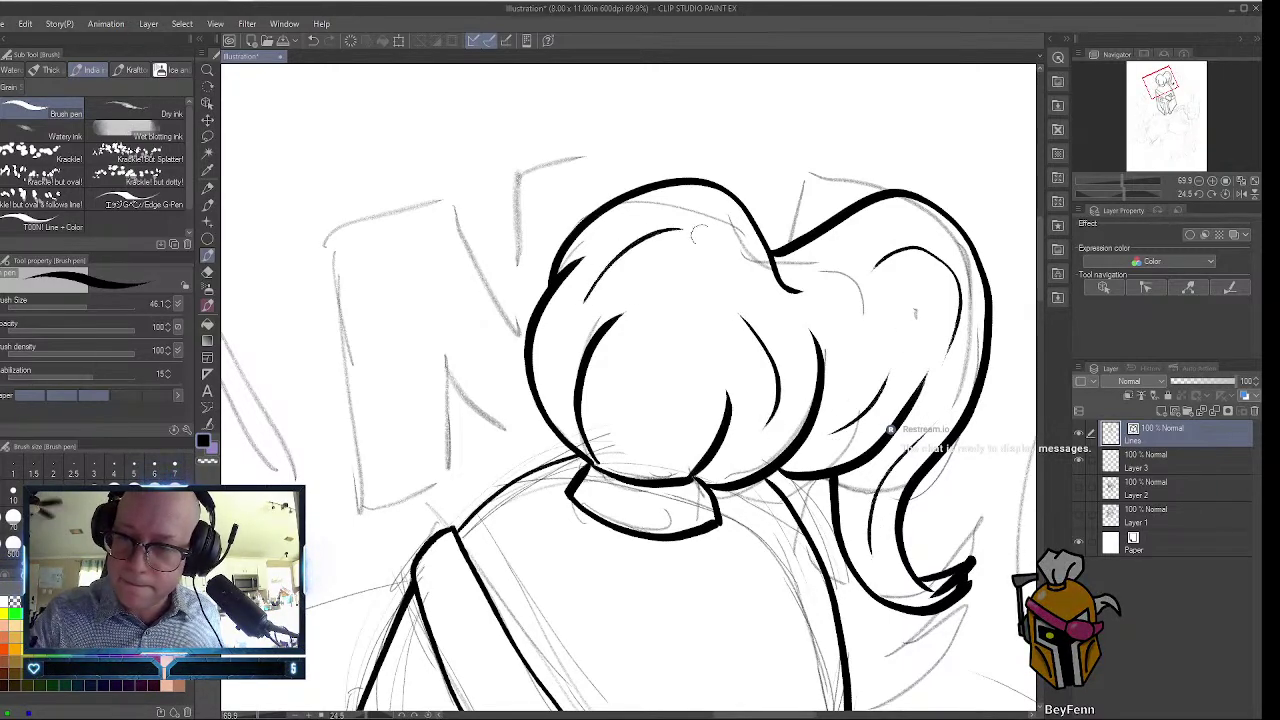
pyautogui.moveTo(636, 438)
pyautogui.mouseDown()
pyautogui.moveTo(634, 380)
pyautogui.moveTo(654, 371)
pyautogui.mouseUp()
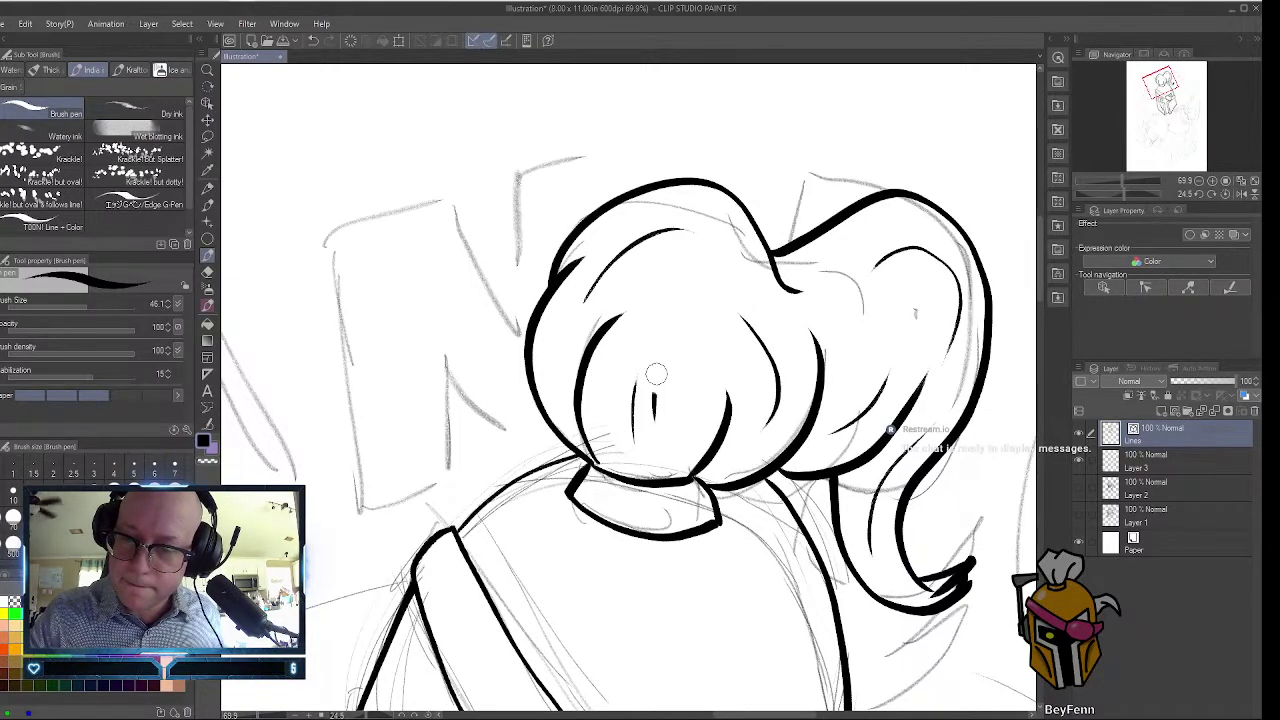
pyautogui.moveTo(684, 432); pyautogui.dragTo(702, 356)
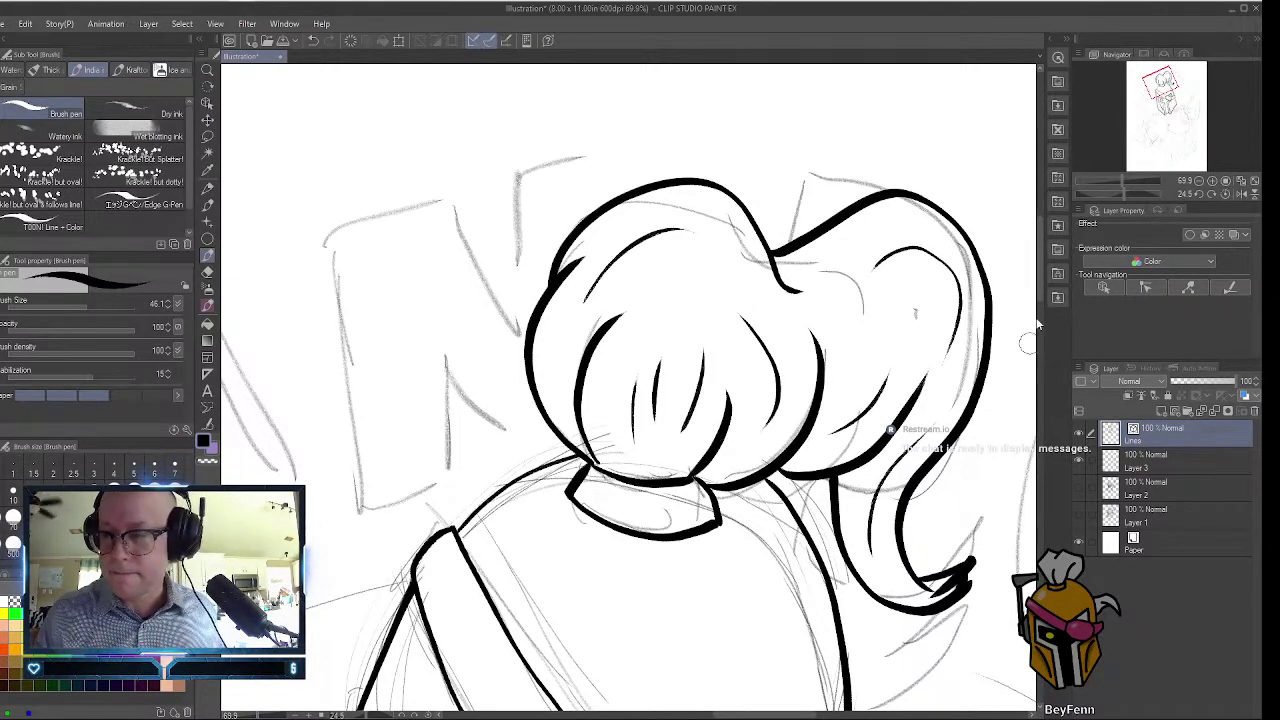
# Ink the neck wrap beneath the helmet with a curved lower edge and jagged sides, and add short fold strokes inside it.
pyautogui.moveTo(1040, 242); pyautogui.dragTo(1030, 362)
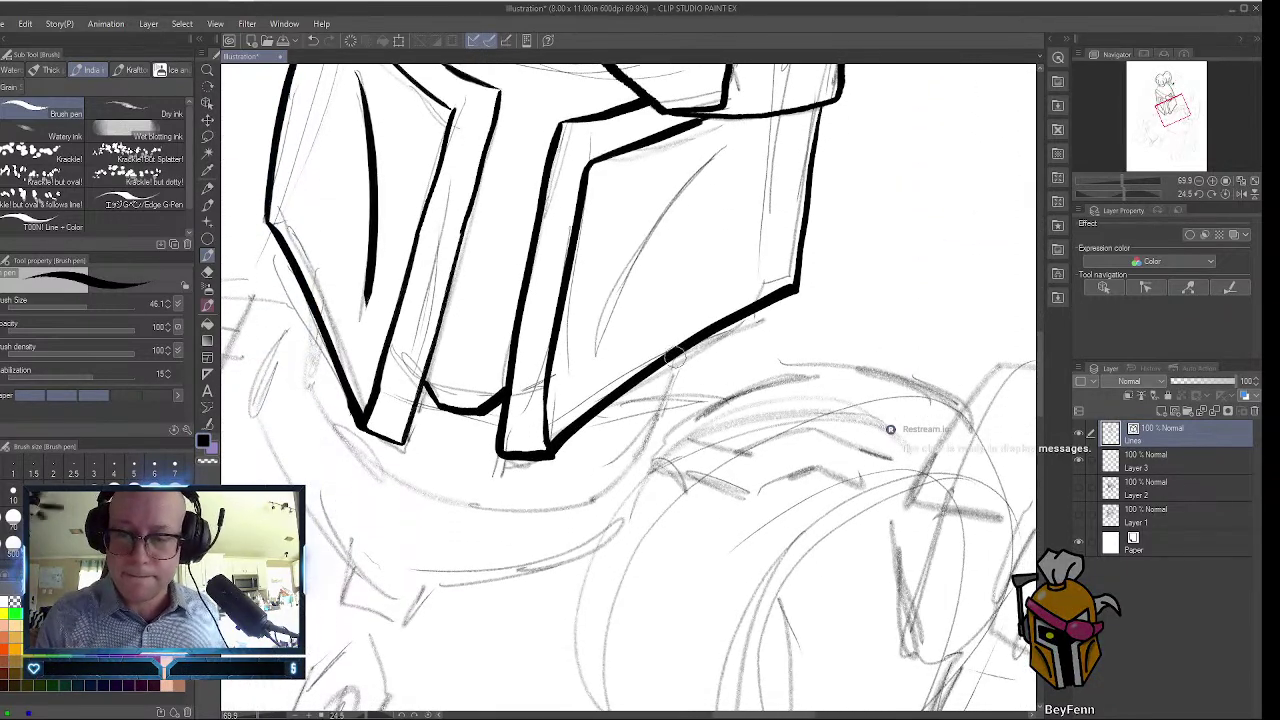
pyautogui.moveTo(674, 354)
pyautogui.mouseDown()
pyautogui.moveTo(650, 450)
pyautogui.moveTo(618, 480)
pyautogui.moveTo(523, 510)
pyautogui.moveTo(463, 509)
pyautogui.moveTo(402, 491)
pyautogui.moveTo(349, 446)
pyautogui.moveTo(315, 394)
pyautogui.moveTo(313, 320)
pyautogui.mouseUp()
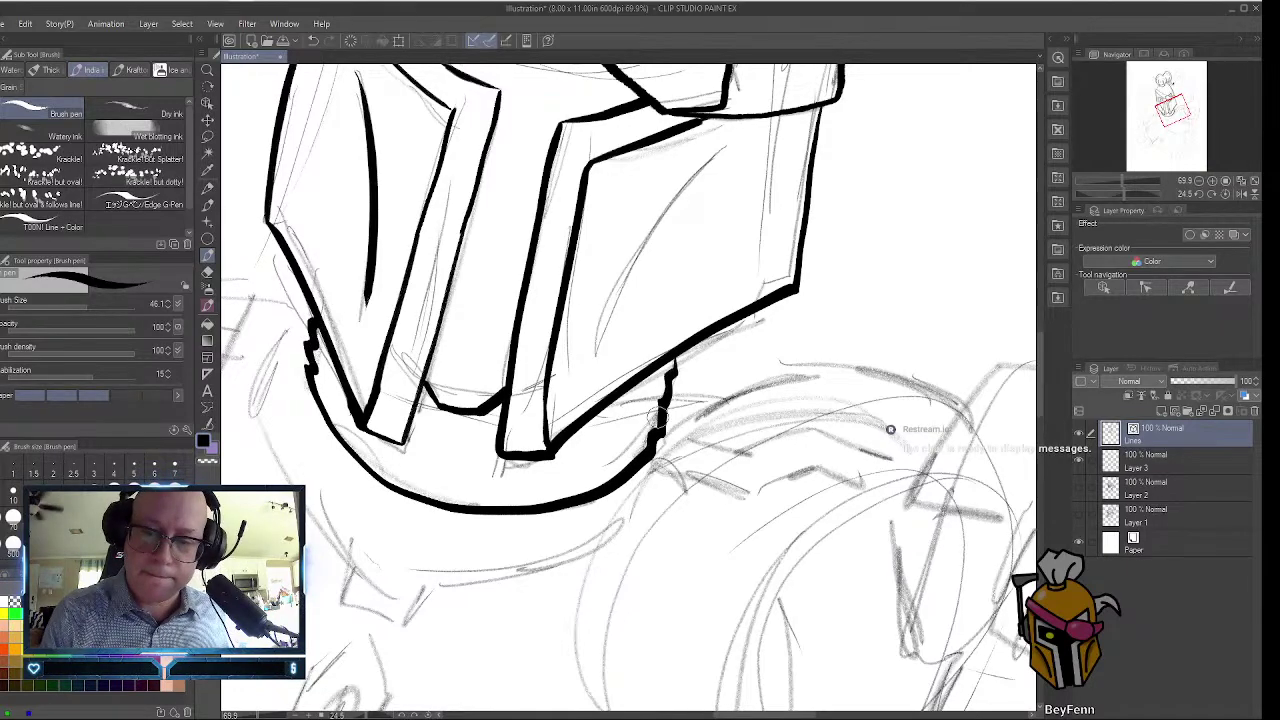
pyautogui.moveTo(660, 418); pyautogui.dragTo(598, 456)
pyautogui.moveTo(657, 402); pyautogui.dragTo(612, 424)
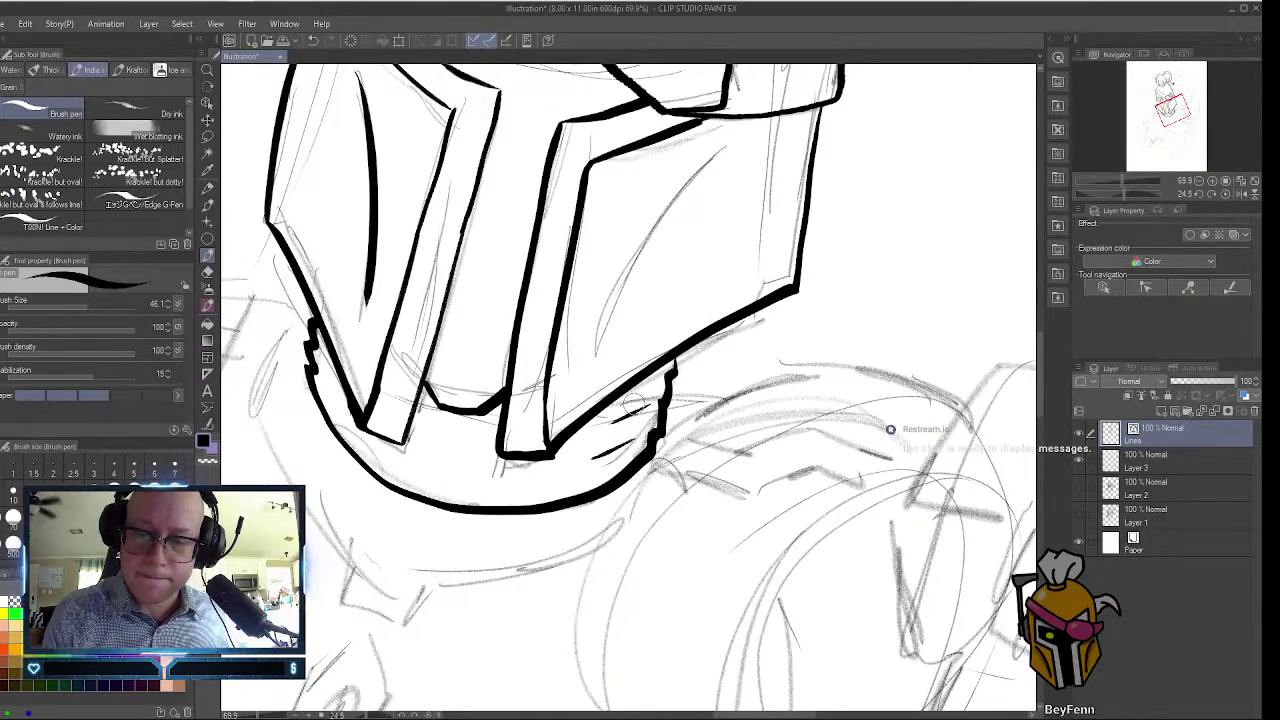
pyautogui.moveTo(668, 372); pyautogui.dragTo(630, 392)
pyautogui.moveTo(430, 462); pyautogui.dragTo(488, 467)
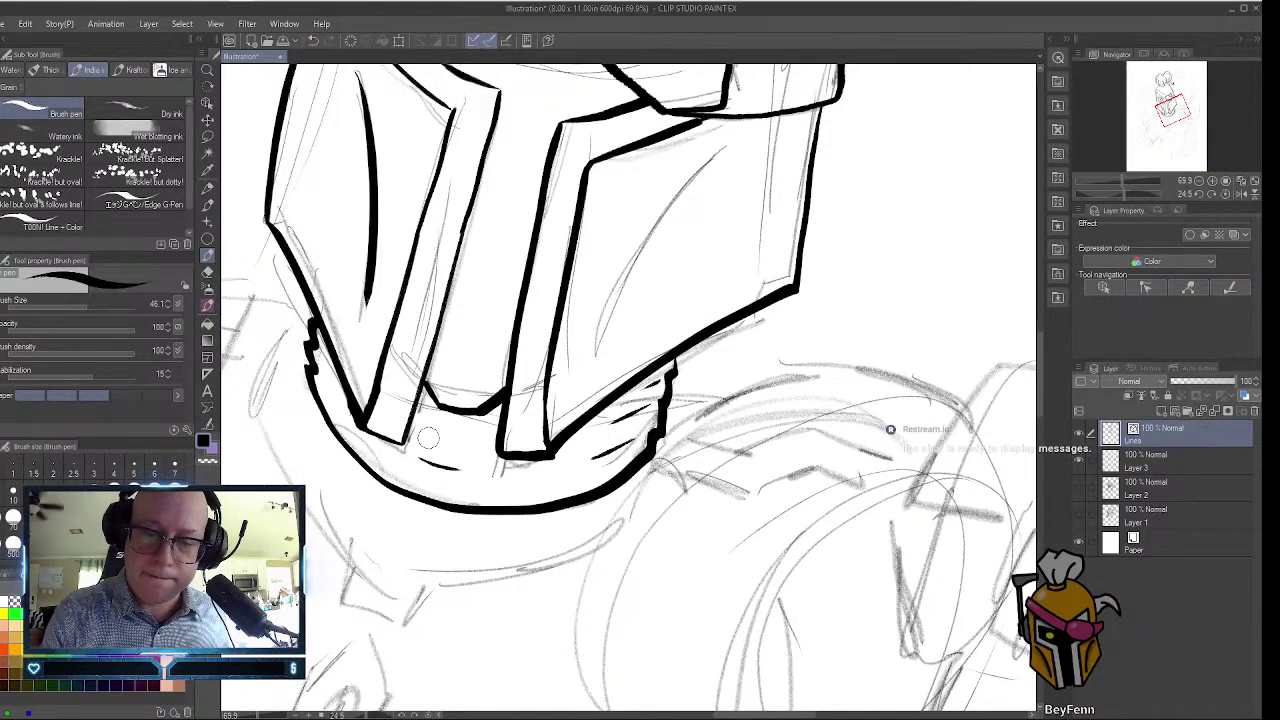
pyautogui.moveTo(428, 438); pyautogui.dragTo(472, 445)
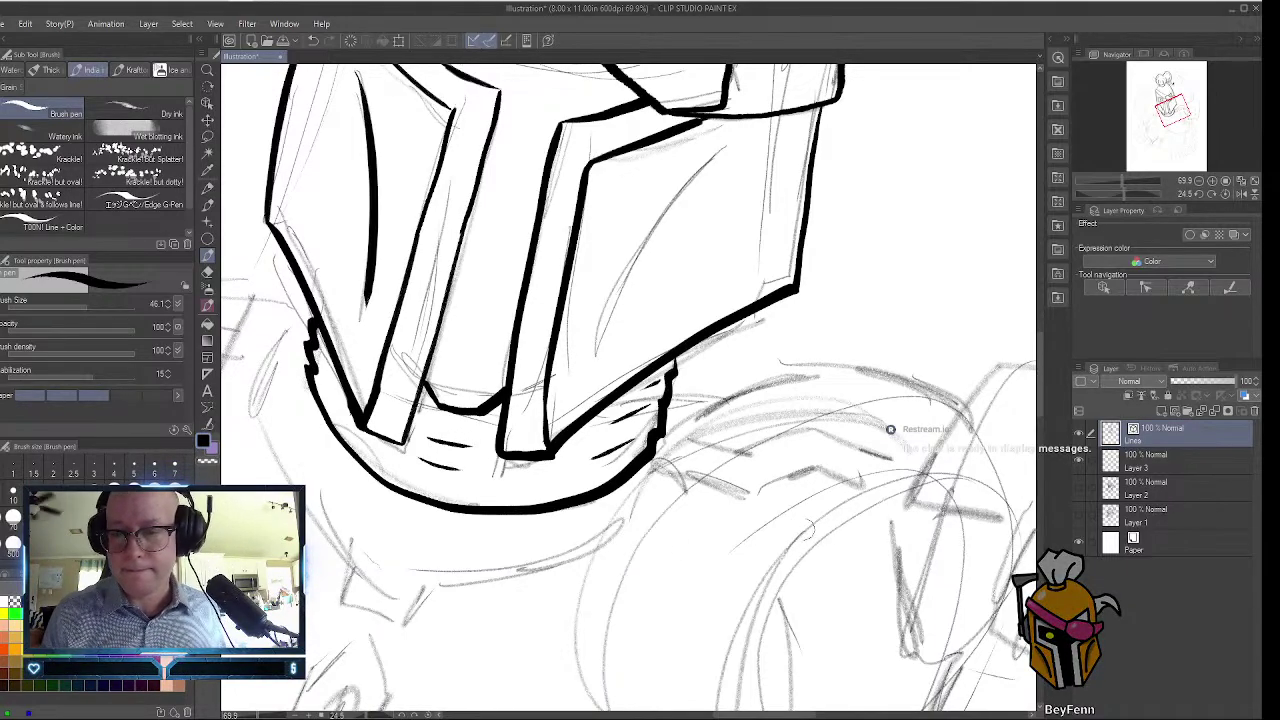
pyautogui.moveTo(327, 377); pyautogui.dragTo(347, 408)
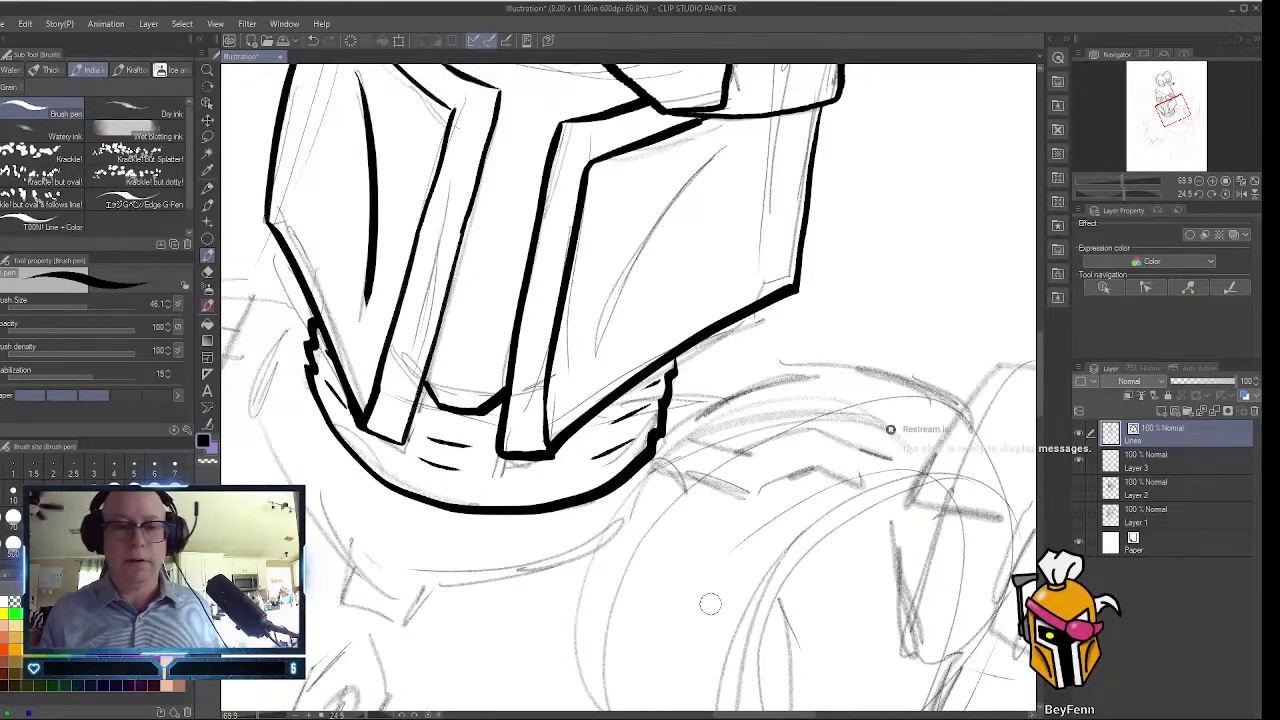
# Ink the long tapered accent curve inside the cheek plate below the eye patch, following the sketch.
pyautogui.click(208, 69)
pyautogui.moveTo(823, 361); pyautogui.dragTo(639, 304)
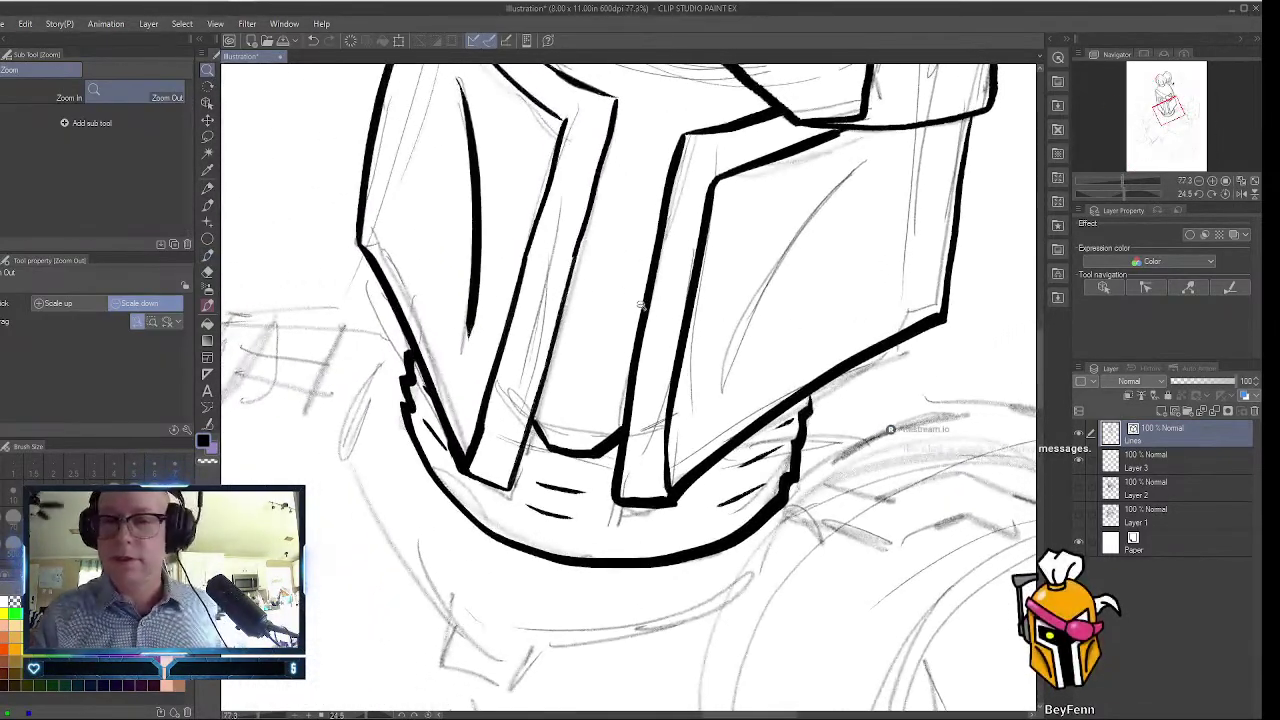
pyautogui.click(208, 254)
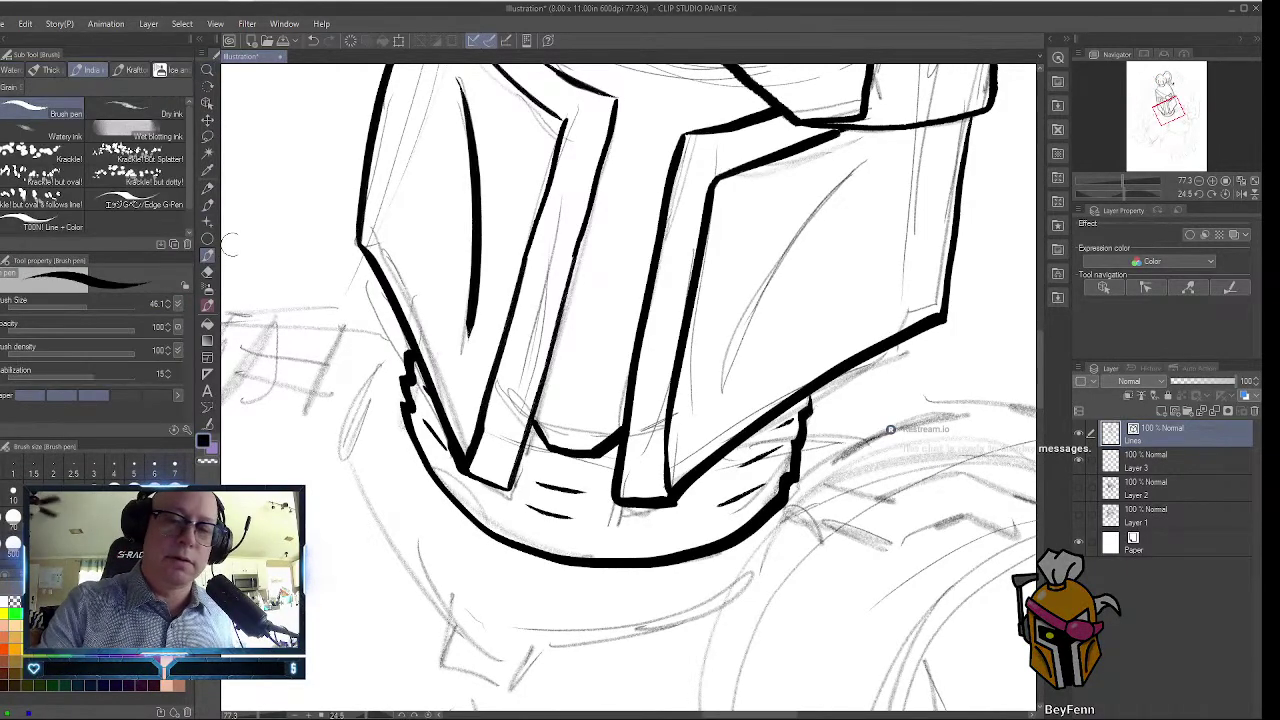
pyautogui.moveTo(714, 404)
pyautogui.mouseDown()
pyautogui.moveTo(751, 302)
pyautogui.moveTo(842, 179)
pyautogui.moveTo(880, 155)
pyautogui.mouseUp()
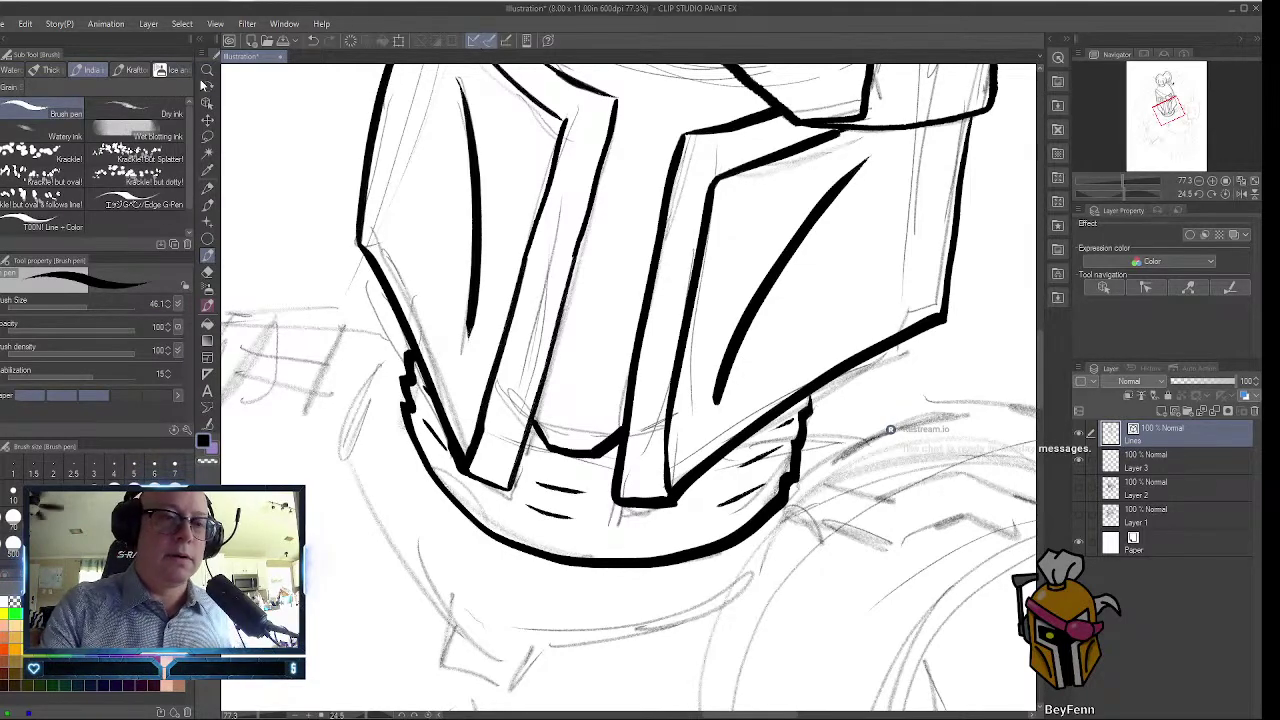
# Hide the Layer 3 sketch to leave only the inked helmet and hat on the canvas.
pyautogui.click(208, 70)
pyautogui.moveTo(907, 259); pyautogui.dragTo(882, 250)
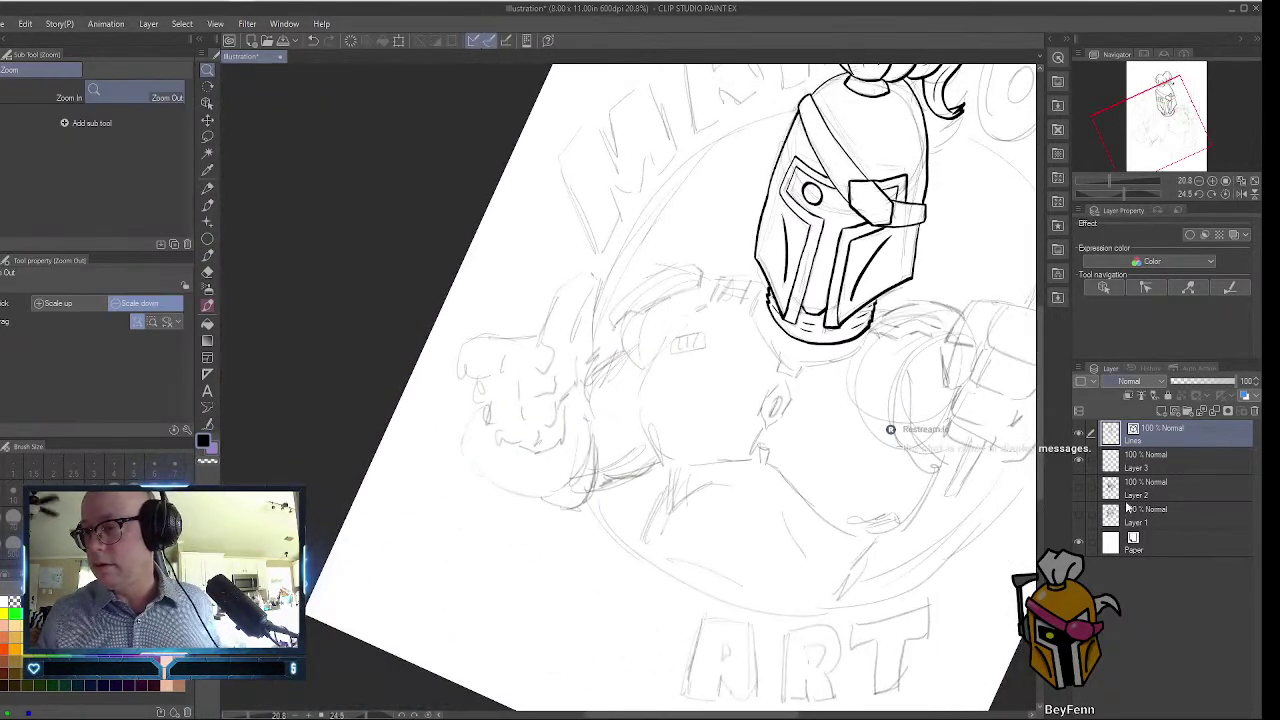
pyautogui.click(1079, 461)
pyautogui.scroll(3, 1038, 344)
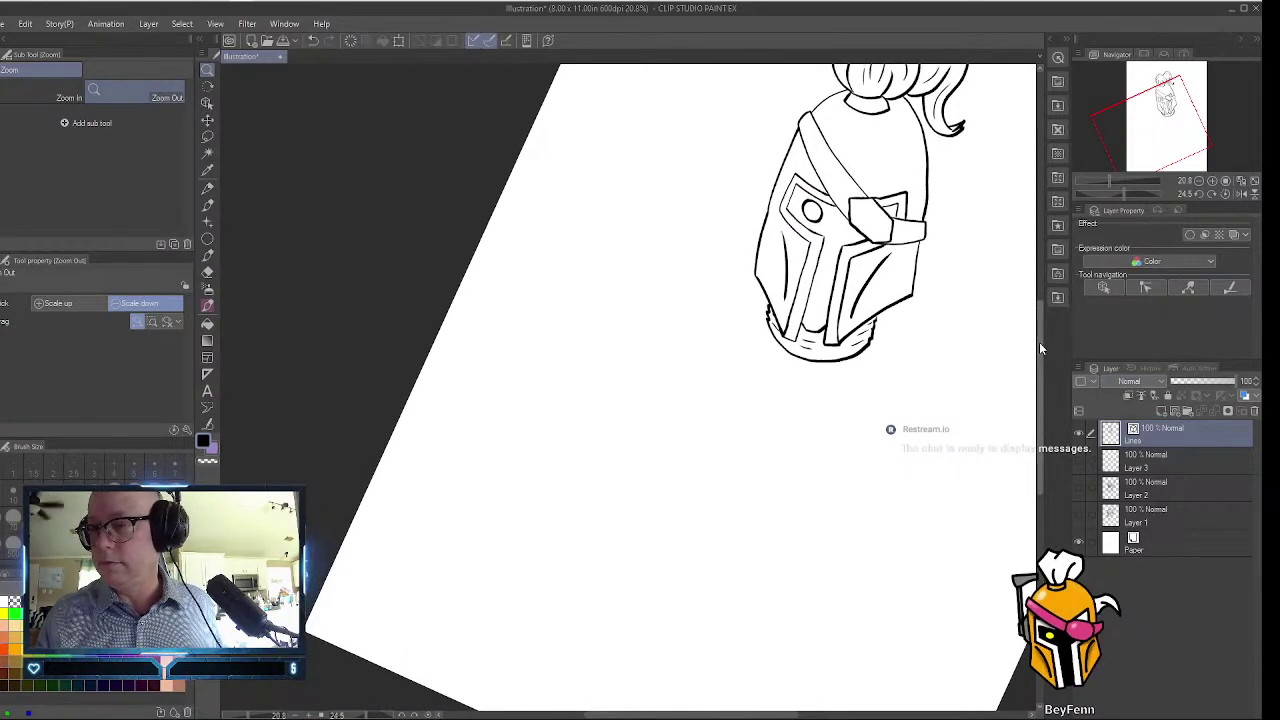
# Join the line ends along the helmet's front edge, cheek plates, visor and back edge with the Connect vector lines tool.
pyautogui.click(912, 320)
pyautogui.click(912, 320)
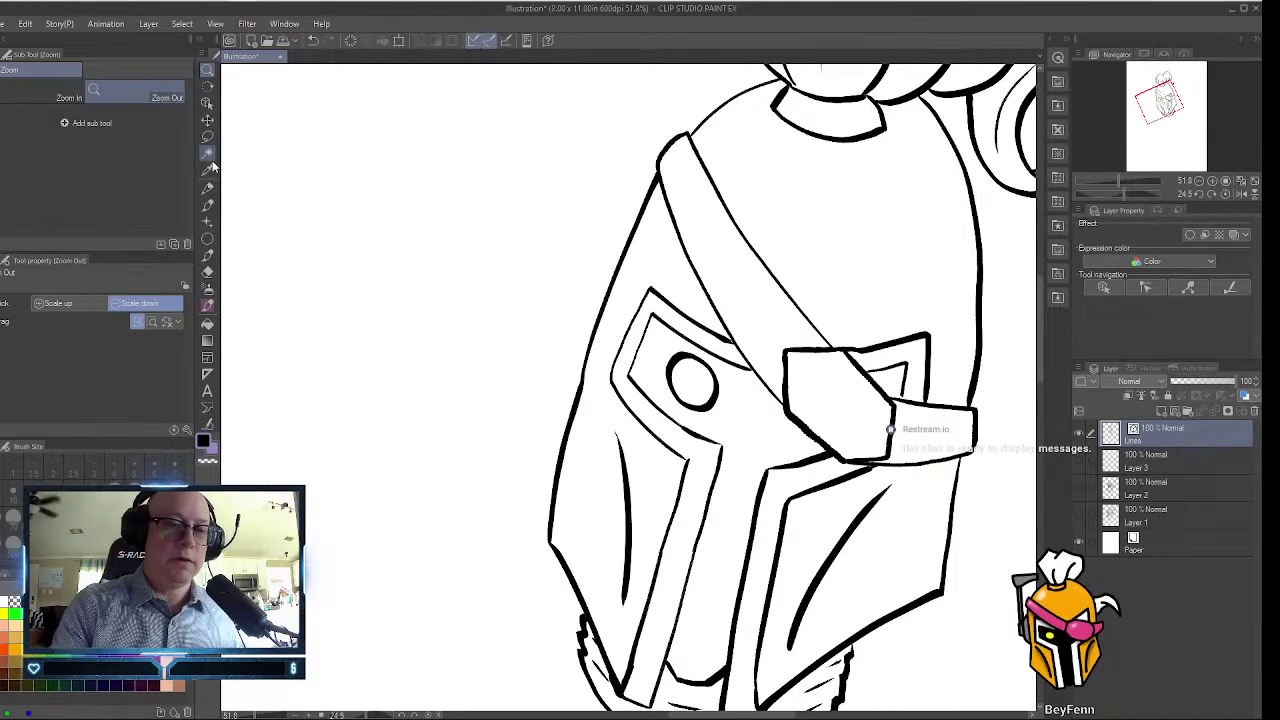
pyautogui.click(208, 424)
pyautogui.moveTo(562, 562)
pyautogui.mouseDown()
pyautogui.moveTo(566, 428)
pyautogui.moveTo(615, 255)
pyautogui.moveTo(672, 140)
pyautogui.moveTo(787, 83)
pyautogui.mouseUp()
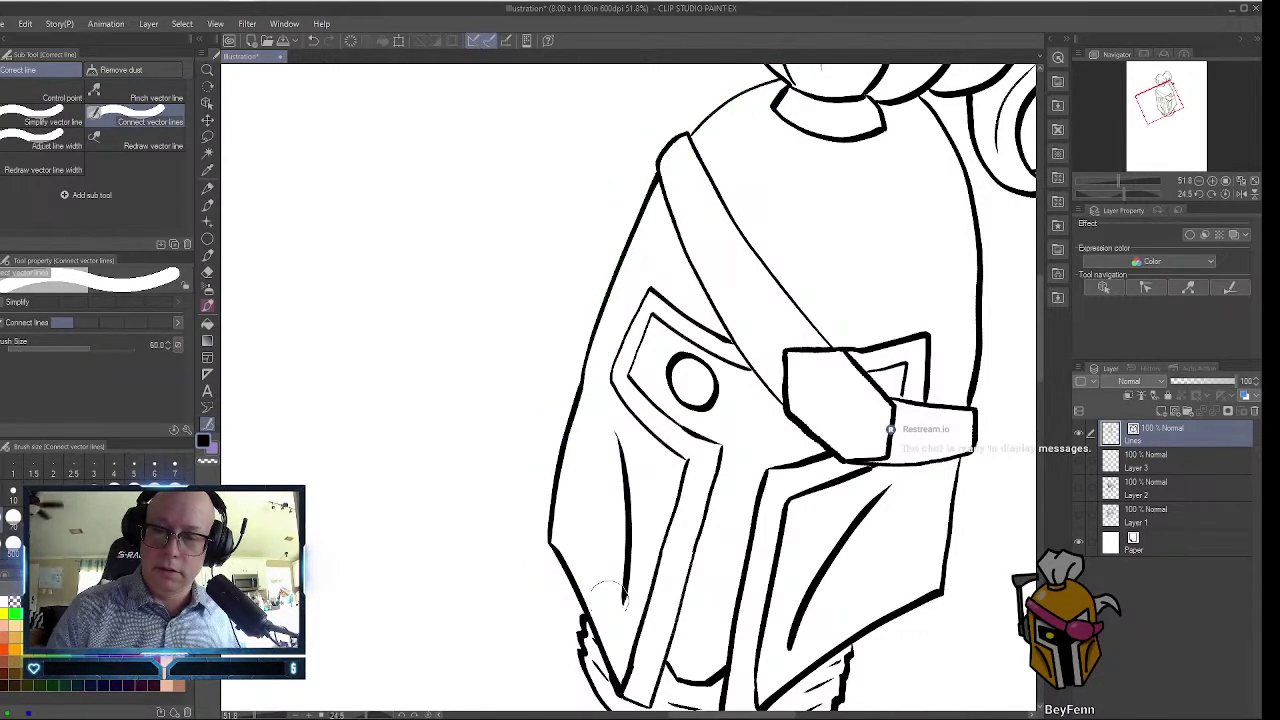
pyautogui.moveTo(550, 526)
pyautogui.mouseDown()
pyautogui.moveTo(623, 685)
pyautogui.moveTo(688, 455)
pyautogui.moveTo(645, 430)
pyautogui.moveTo(613, 377)
pyautogui.moveTo(646, 300)
pyautogui.moveTo(740, 358)
pyautogui.moveTo(647, 325)
pyautogui.moveTo(643, 375)
pyautogui.moveTo(722, 444)
pyautogui.moveTo(636, 705)
pyautogui.mouseUp()
pyautogui.moveTo(735, 715); pyautogui.dragTo(747, 715)
pyautogui.moveTo(748, 507)
pyautogui.mouseDown()
pyautogui.moveTo(693, 532)
pyautogui.moveTo(743, 442)
pyautogui.moveTo(714, 466)
pyautogui.moveTo(776, 468)
pyautogui.moveTo(814, 406)
pyautogui.moveTo(786, 378)
pyautogui.moveTo(716, 364)
pyautogui.moveTo(740, 414)
pyautogui.moveTo(832, 440)
pyautogui.mouseUp()
pyautogui.moveTo(828, 407)
pyautogui.mouseDown()
pyautogui.moveTo(893, 426)
pyautogui.moveTo(762, 458)
pyautogui.moveTo(738, 578)
pyautogui.mouseUp()
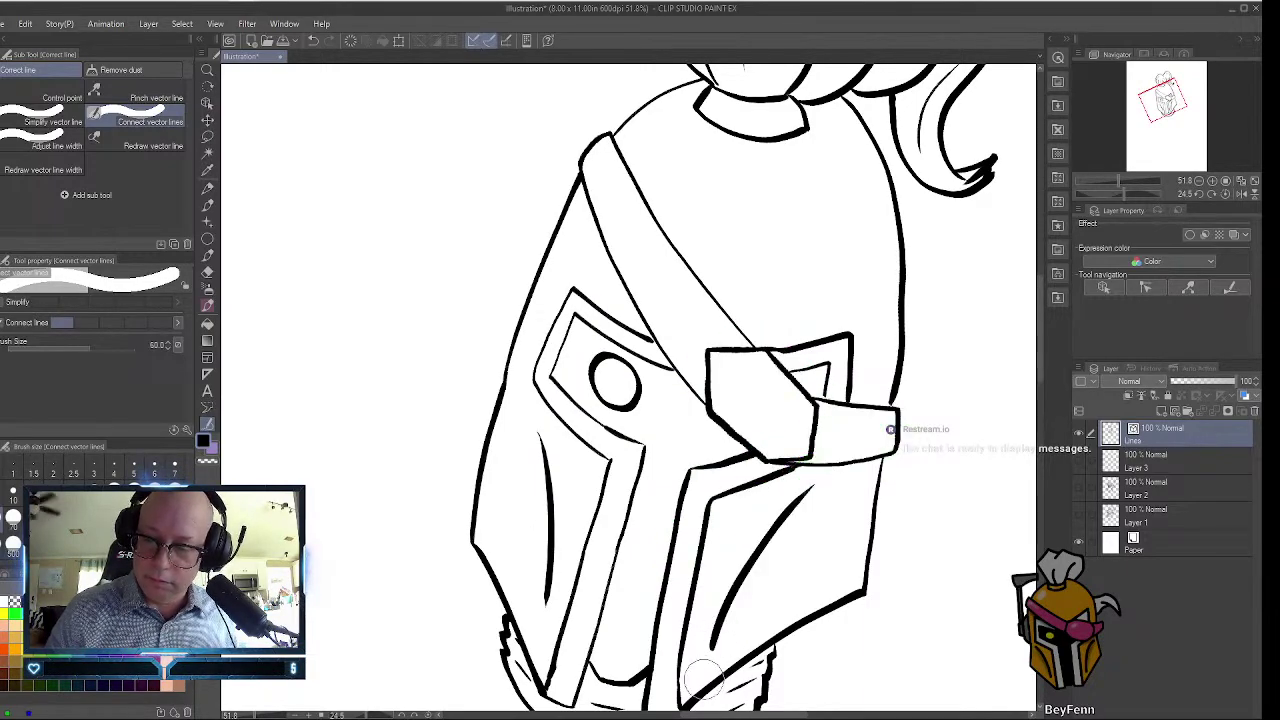
pyautogui.moveTo(692, 688)
pyautogui.mouseDown()
pyautogui.moveTo(882, 575)
pyautogui.moveTo(900, 445)
pyautogui.moveTo(892, 362)
pyautogui.mouseUp()
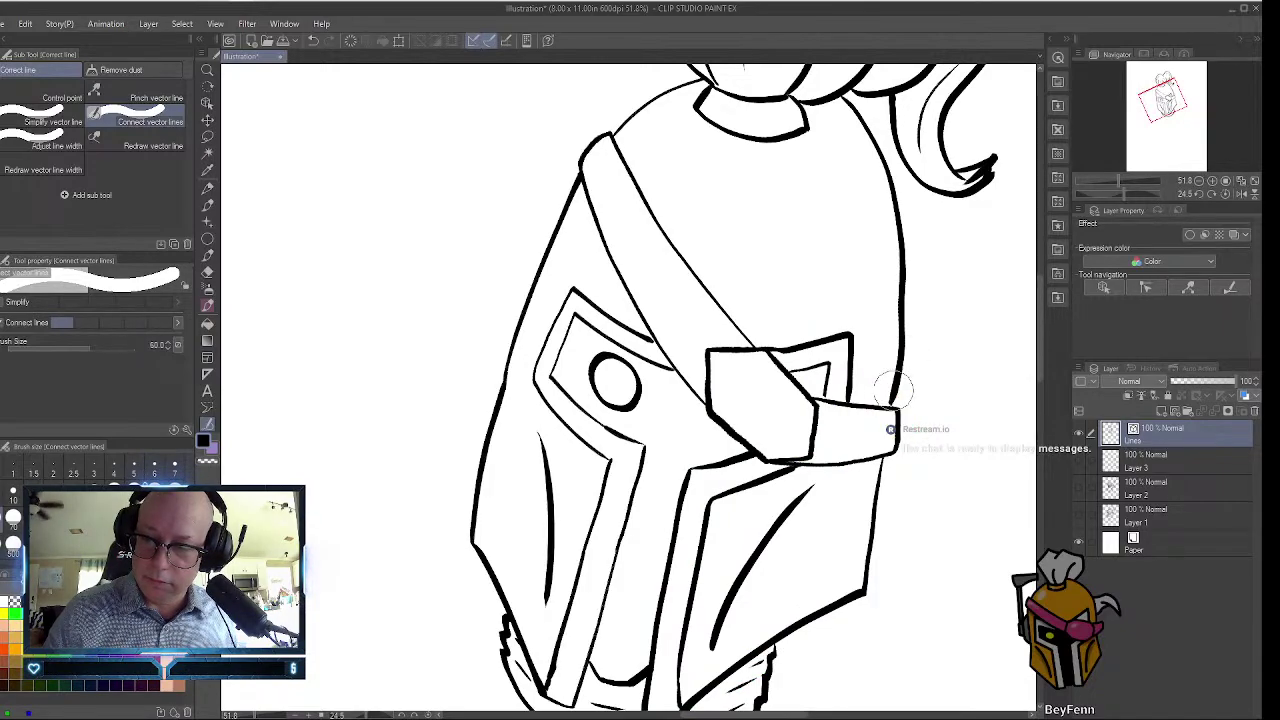
# Move the control points of the helmet's back edge so its lower end meets the strap and the line runs smoothly.
pyautogui.click(208, 103)
pyautogui.click(898, 358)
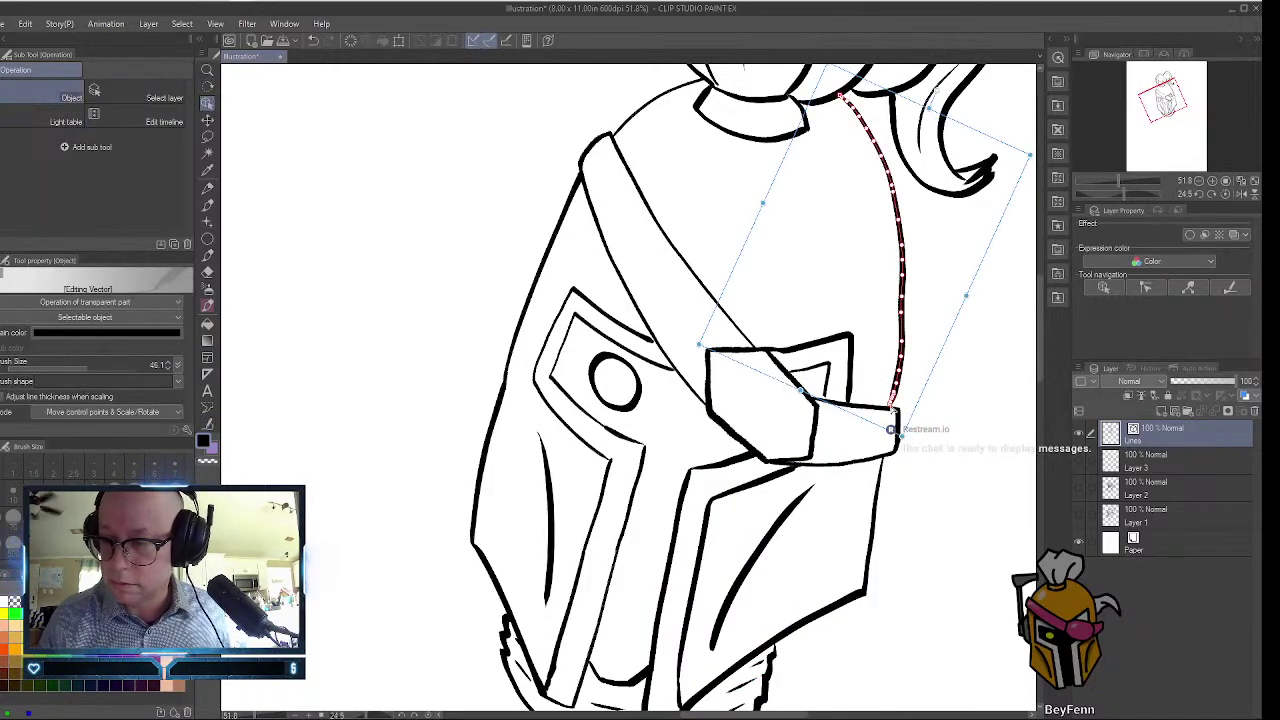
pyautogui.click(207, 70)
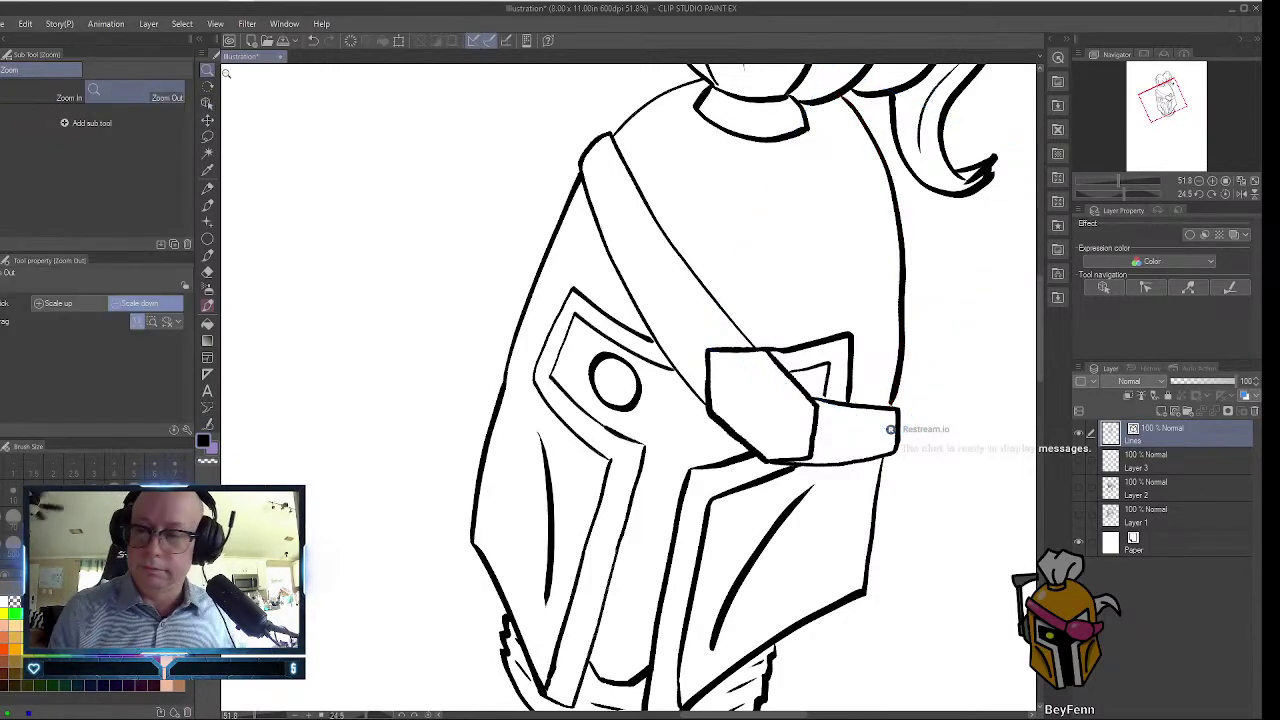
pyautogui.moveTo(884, 402); pyautogui.dragTo(914, 379)
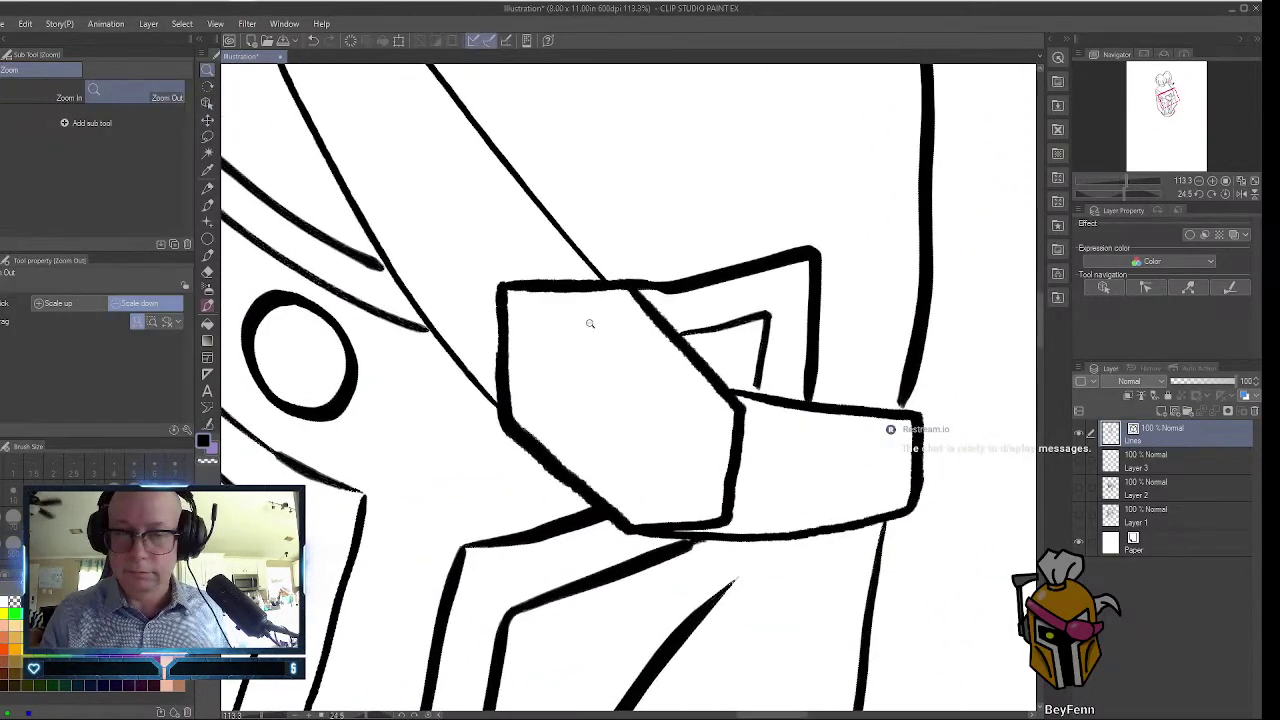
pyautogui.click(208, 103)
pyautogui.click(908, 398)
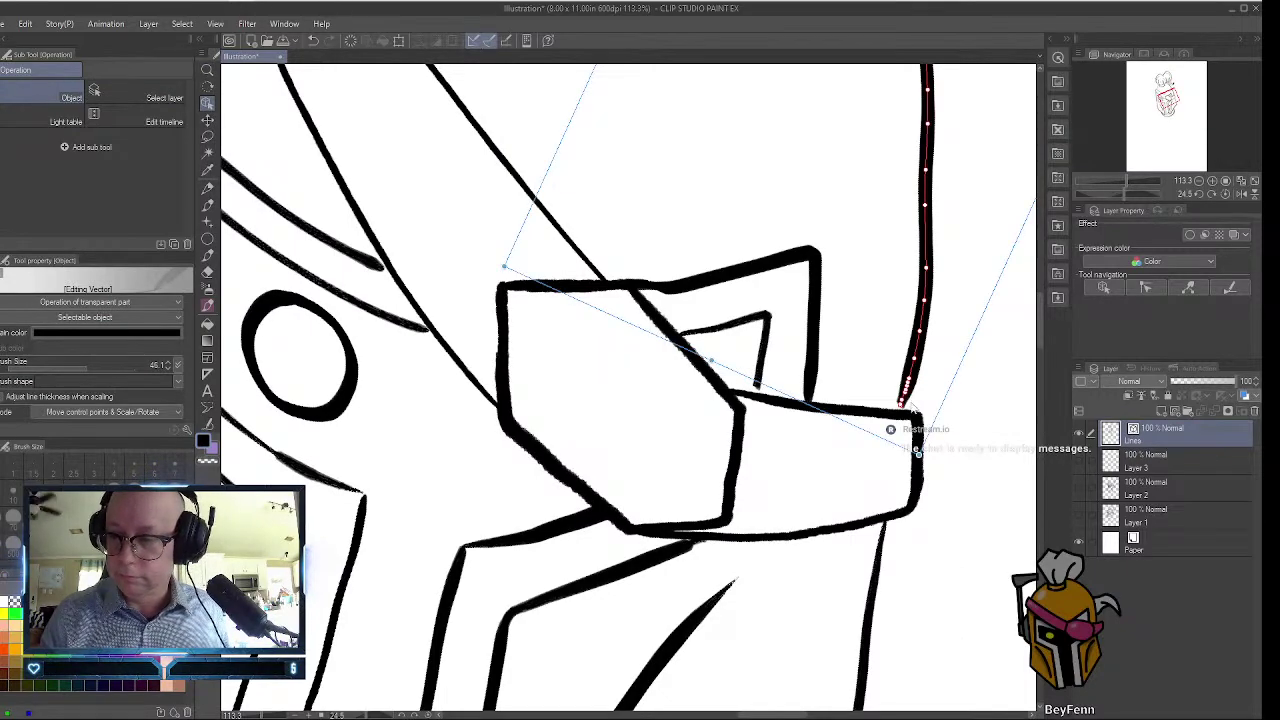
pyautogui.moveTo(907, 415); pyautogui.dragTo(911, 398)
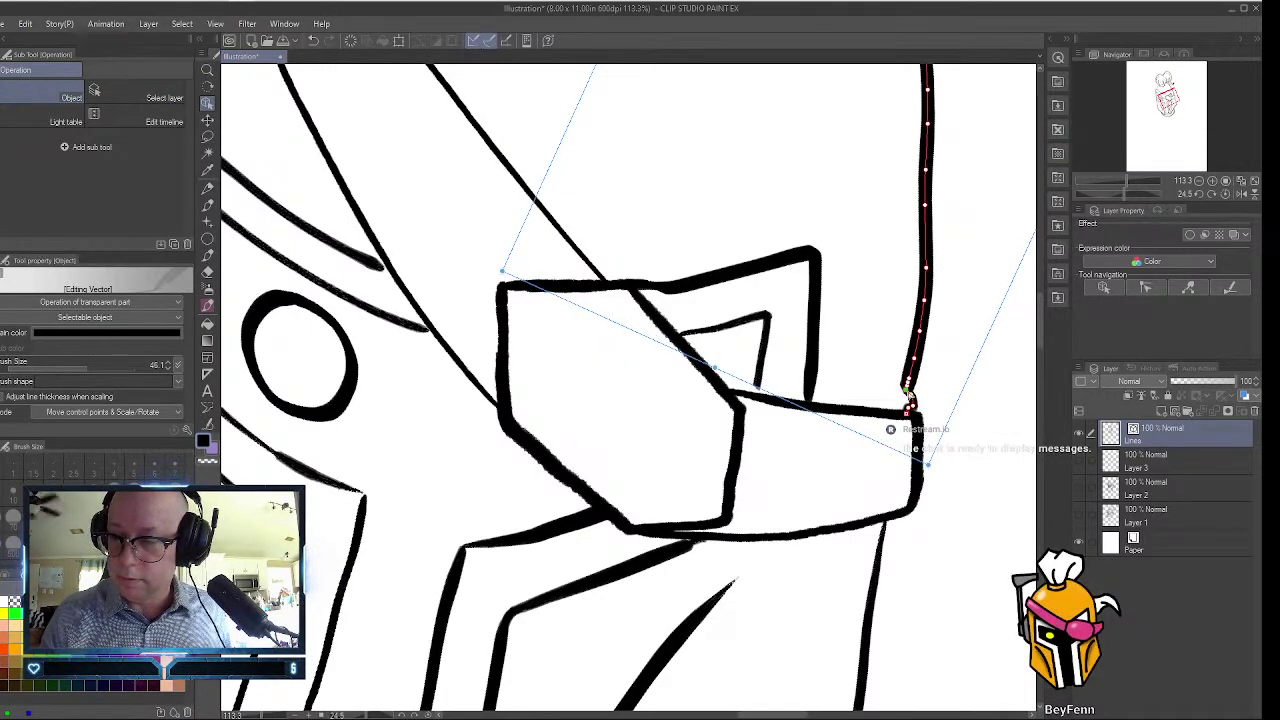
pyautogui.moveTo(909, 379); pyautogui.dragTo(917, 383)
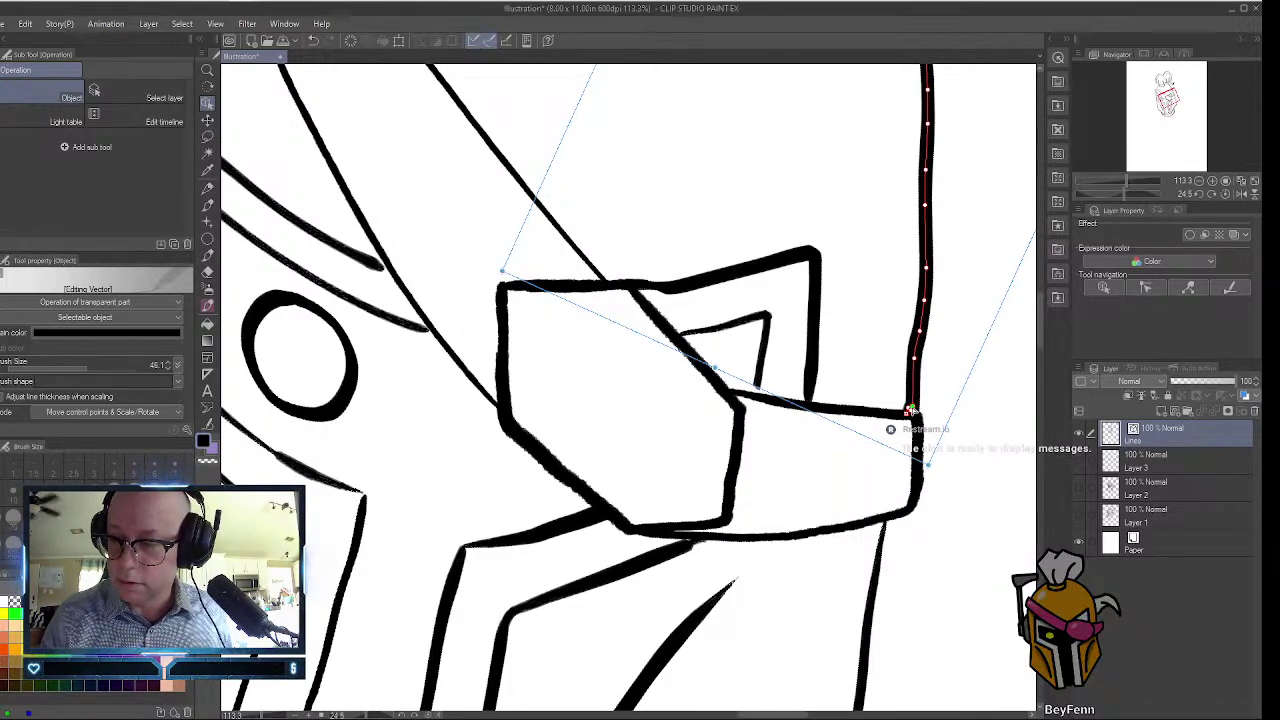
pyautogui.moveTo(911, 410); pyautogui.dragTo(908, 410)
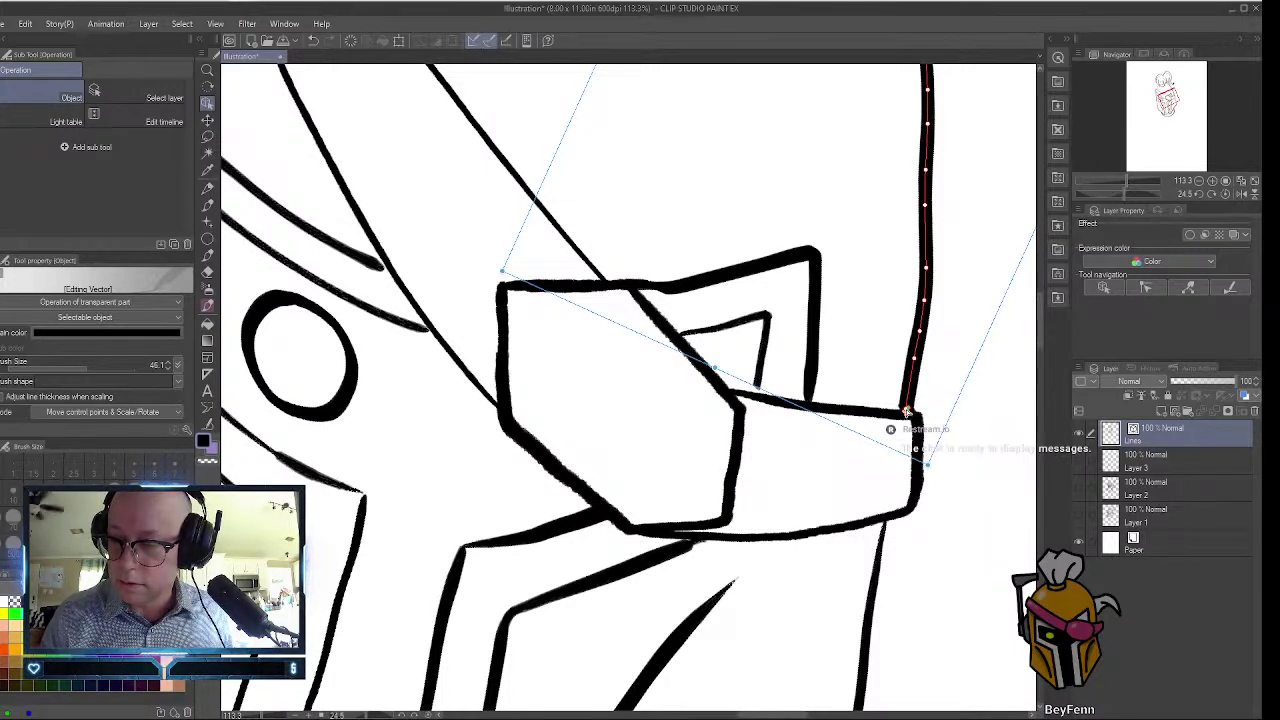
pyautogui.moveTo(906, 411); pyautogui.dragTo(907, 411)
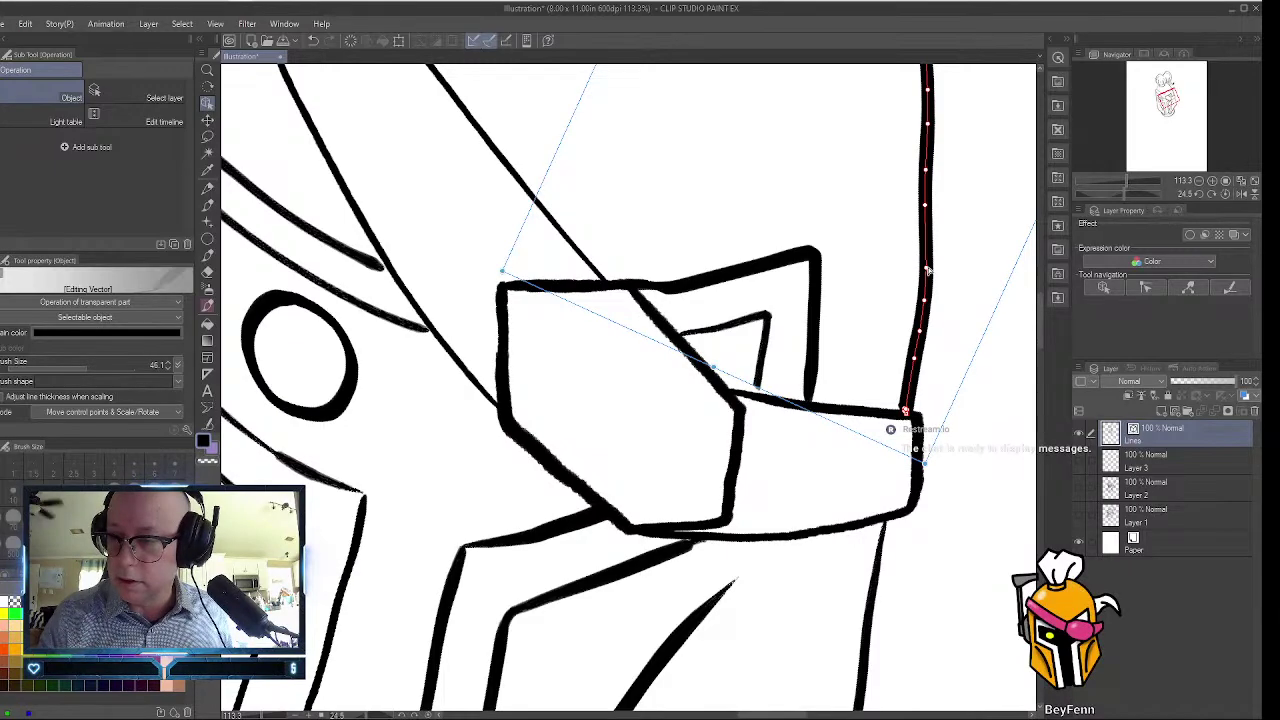
pyautogui.moveTo(925, 207); pyautogui.dragTo(930, 88)
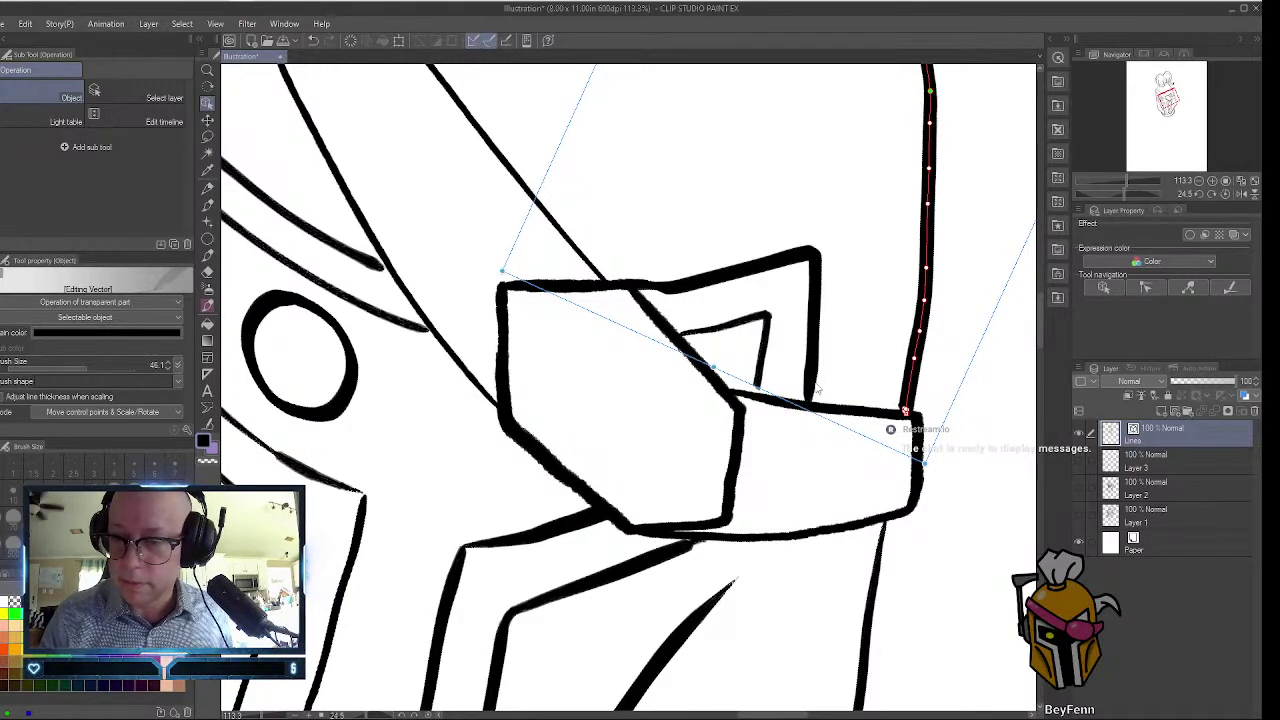
# Erase the visor corner's upper edge next to the eye patch with the Hard eraser, and switch back to the Brush pen.
pyautogui.click(645, 288)
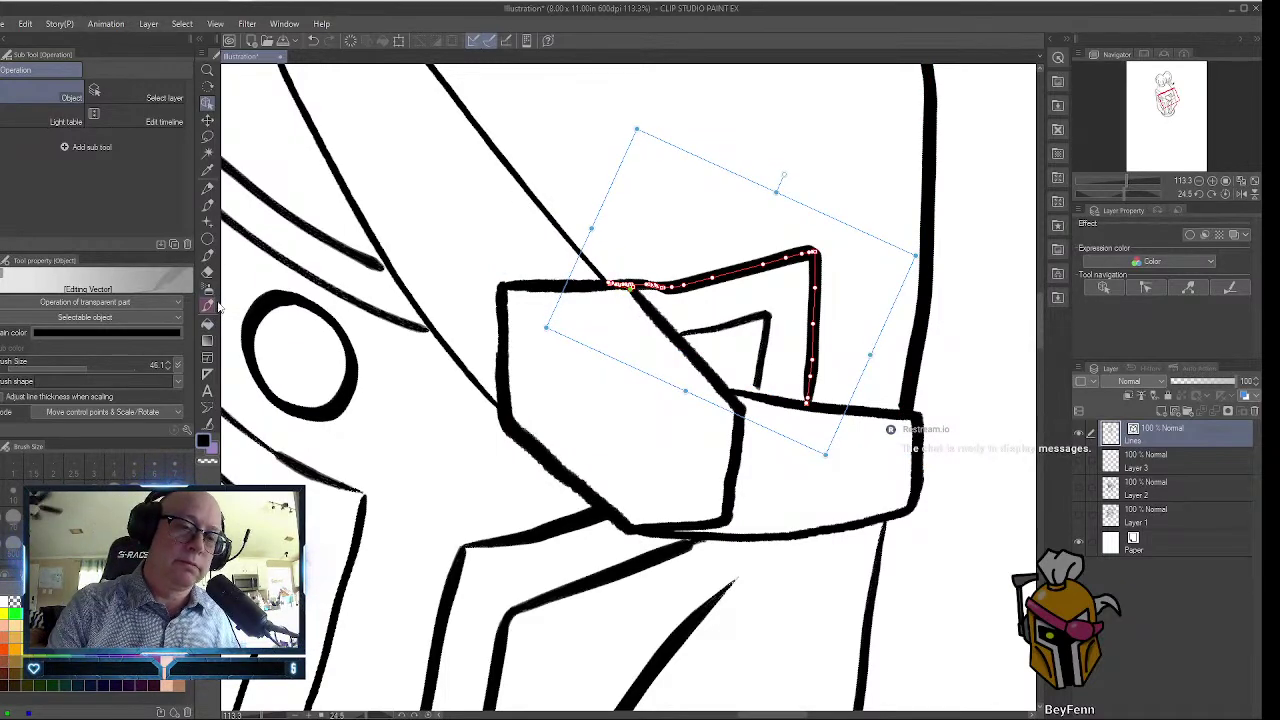
pyautogui.click(207, 272)
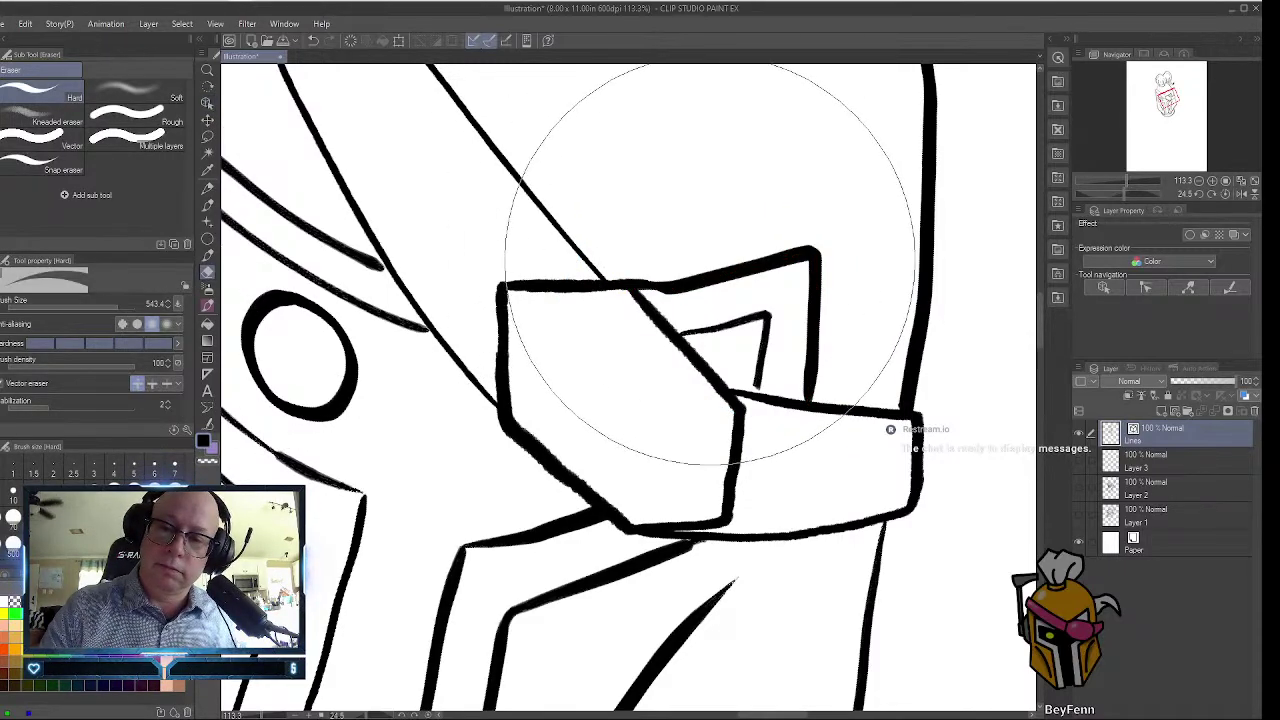
pyautogui.click(715, 256)
pyautogui.click(674, 266)
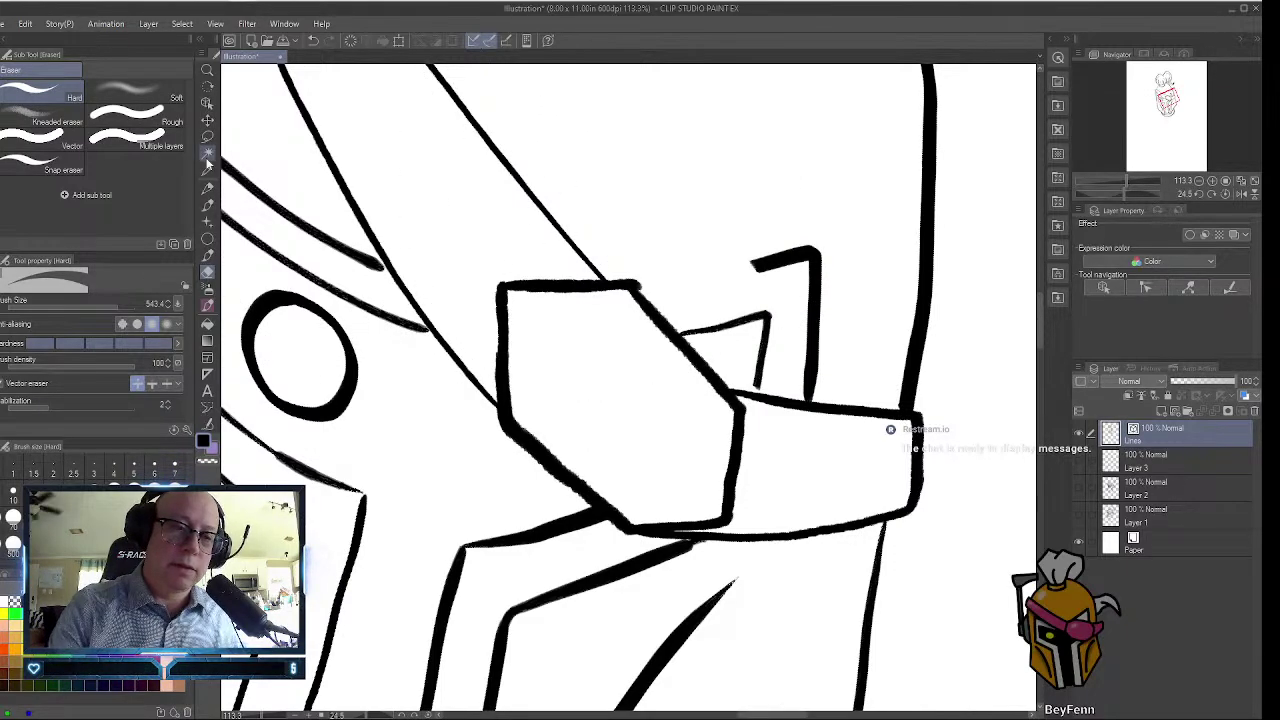
pyautogui.click(207, 255)
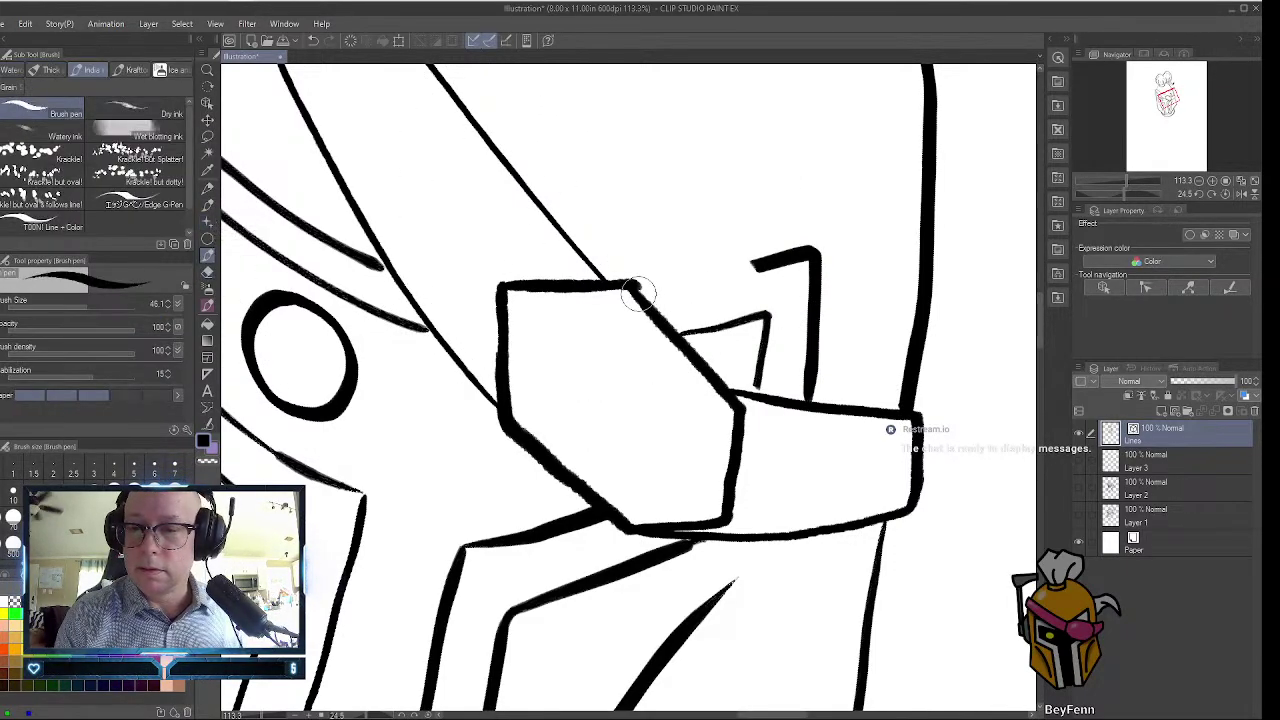
# Ink the visor corner's upper edge beside the eye patch, and draw a diamond outline with a small centre cross inside the patch.
pyautogui.moveTo(640, 288)
pyautogui.mouseDown()
pyautogui.moveTo(799, 251)
pyautogui.moveTo(640, 290)
pyautogui.mouseUp()
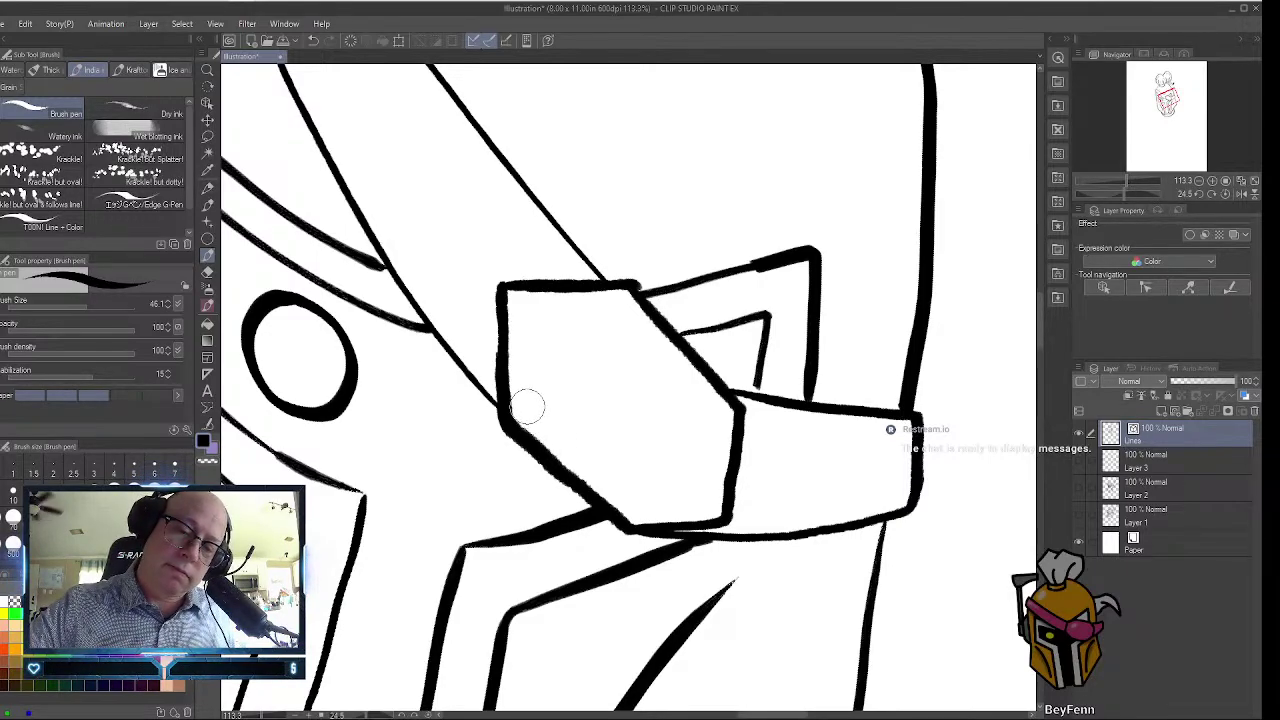
pyautogui.moveTo(529, 410); pyautogui.dragTo(634, 500)
pyautogui.moveTo(531, 402); pyautogui.dragTo(580, 338)
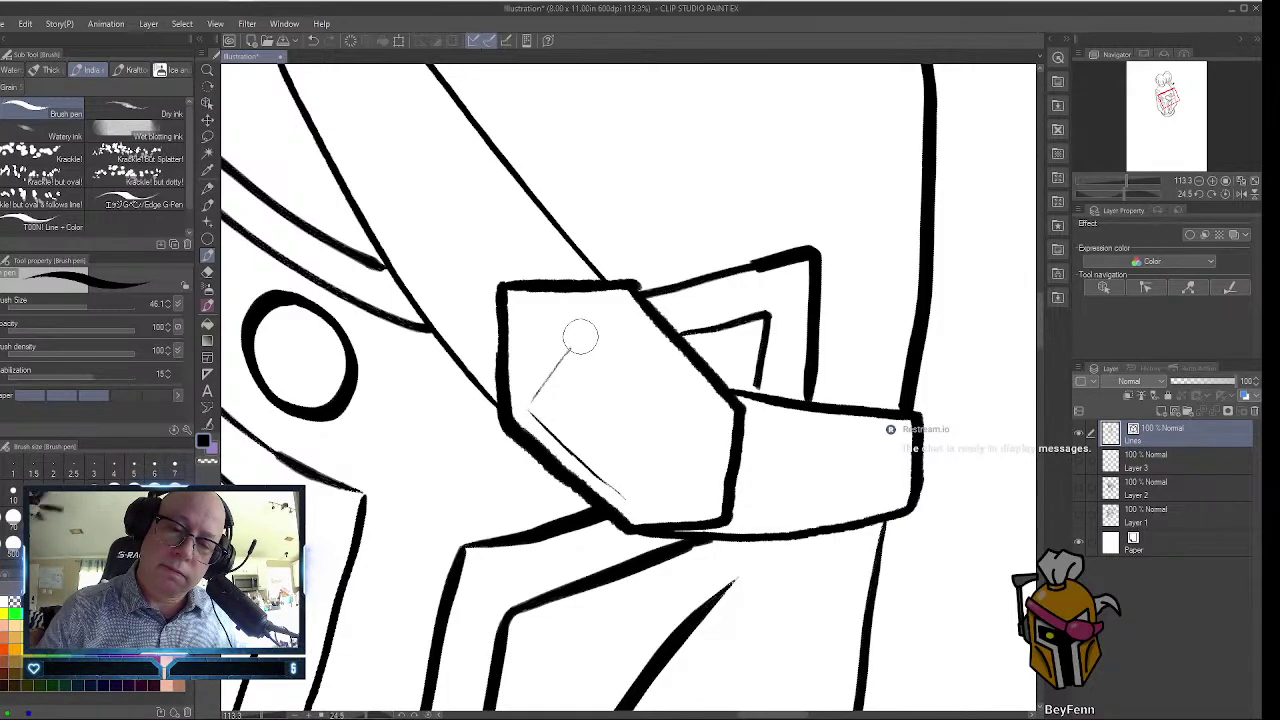
pyautogui.moveTo(528, 404)
pyautogui.mouseDown()
pyautogui.moveTo(620, 299)
pyautogui.moveTo(702, 402)
pyautogui.mouseUp()
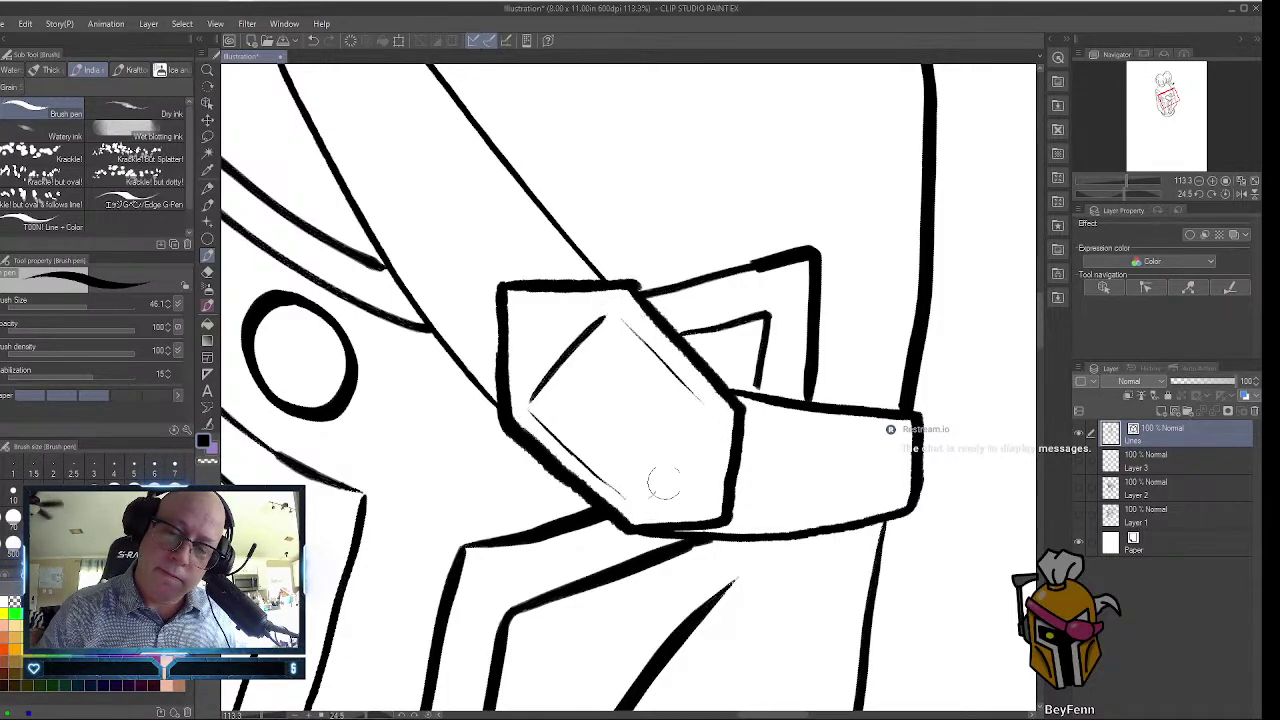
pyautogui.moveTo(649, 496); pyautogui.dragTo(707, 419)
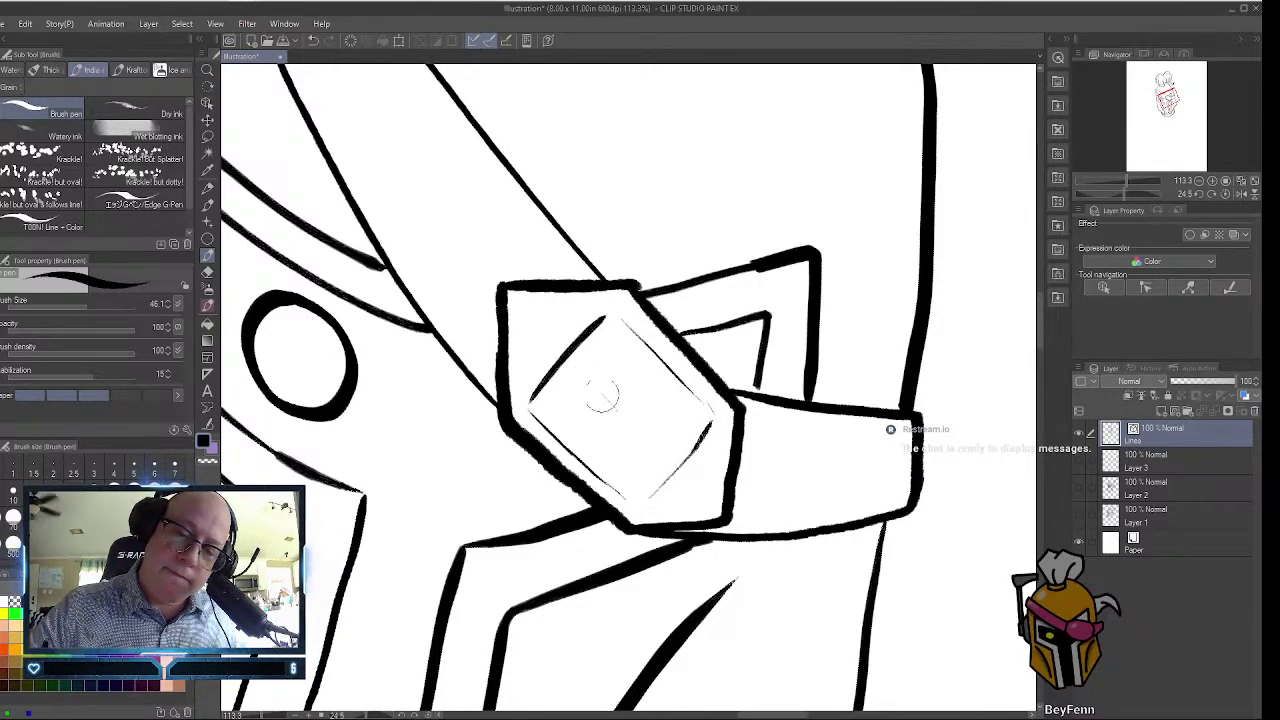
pyautogui.moveTo(595, 386)
pyautogui.mouseDown()
pyautogui.moveTo(642, 437)
pyautogui.moveTo(640, 395)
pyautogui.mouseUp()
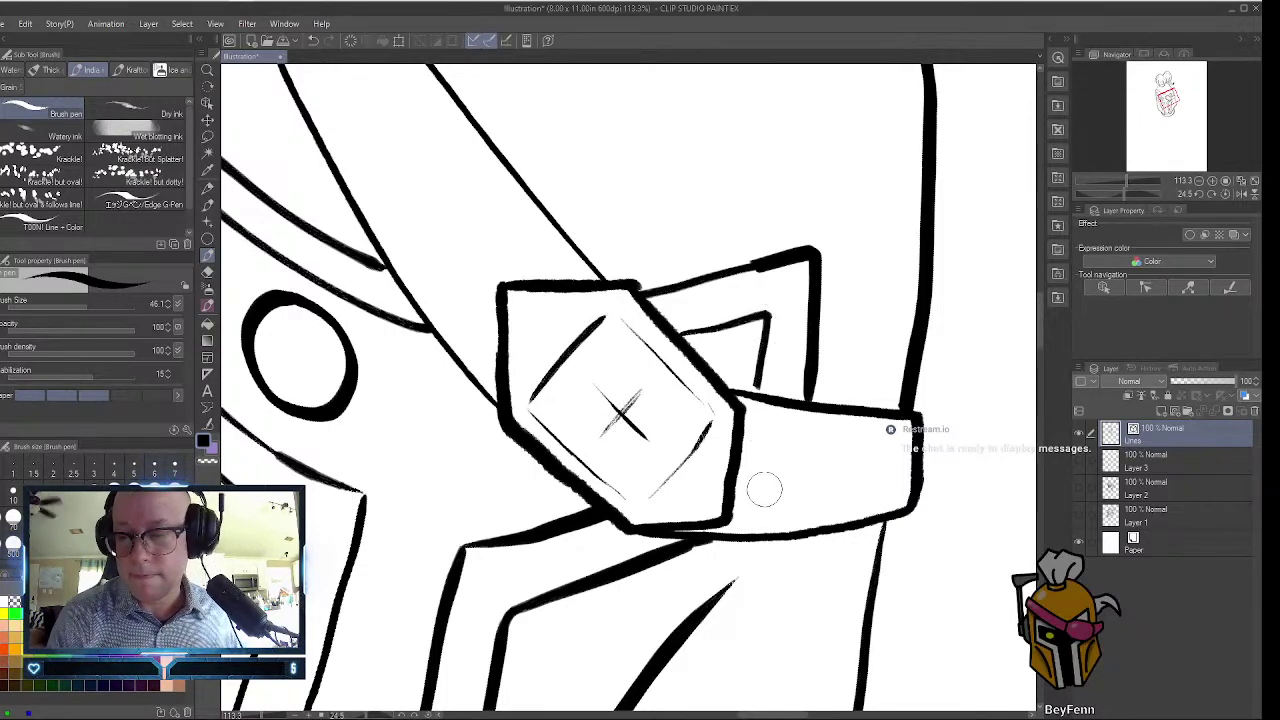
# Ink short stitch marks across the strap on both sides of the eye patch with the Brush pen.
pyautogui.moveTo(765, 430); pyautogui.dragTo(757, 492)
pyautogui.moveTo(766, 432); pyautogui.dragTo(756, 500)
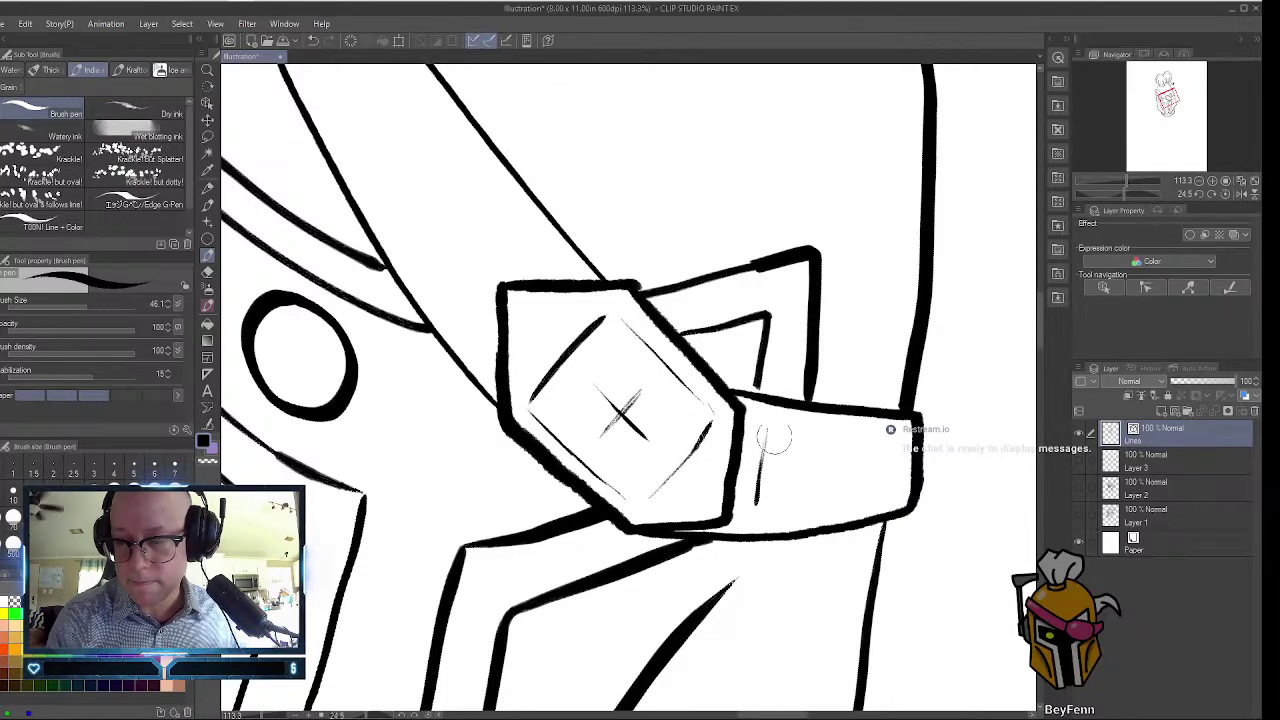
pyautogui.moveTo(803, 440); pyautogui.dragTo(798, 504)
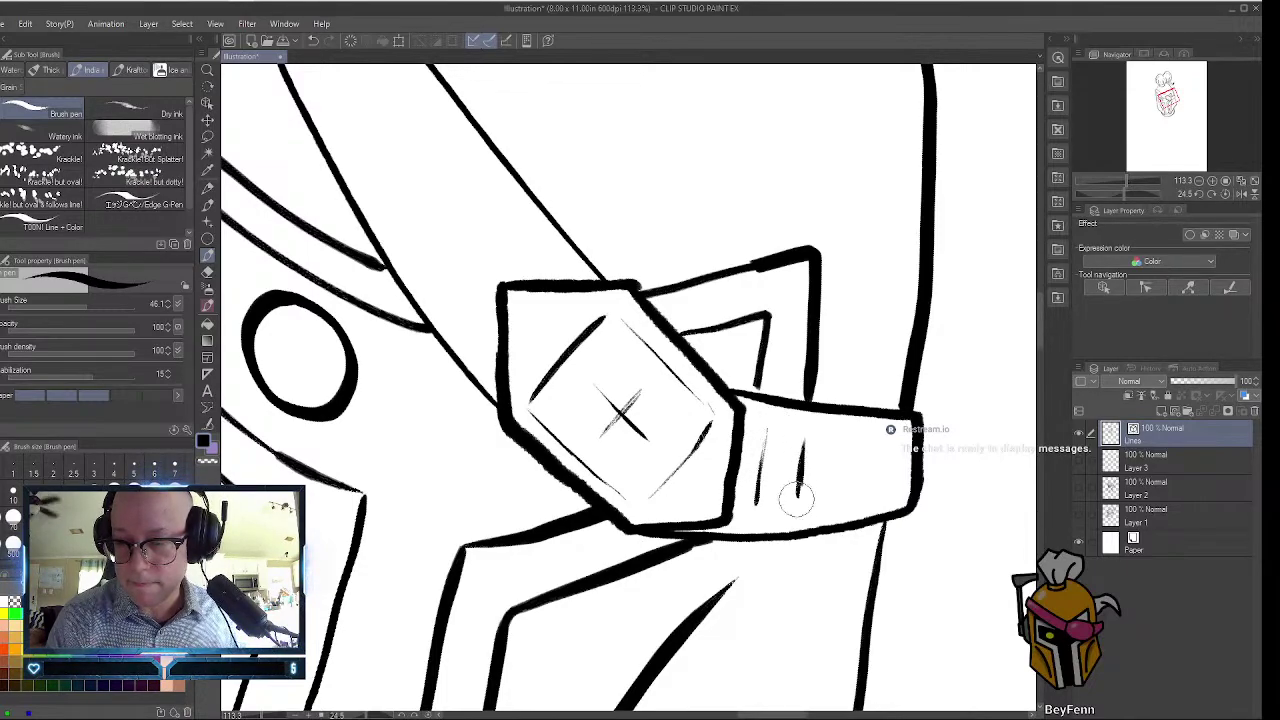
pyautogui.moveTo(852, 443); pyautogui.dragTo(849, 488)
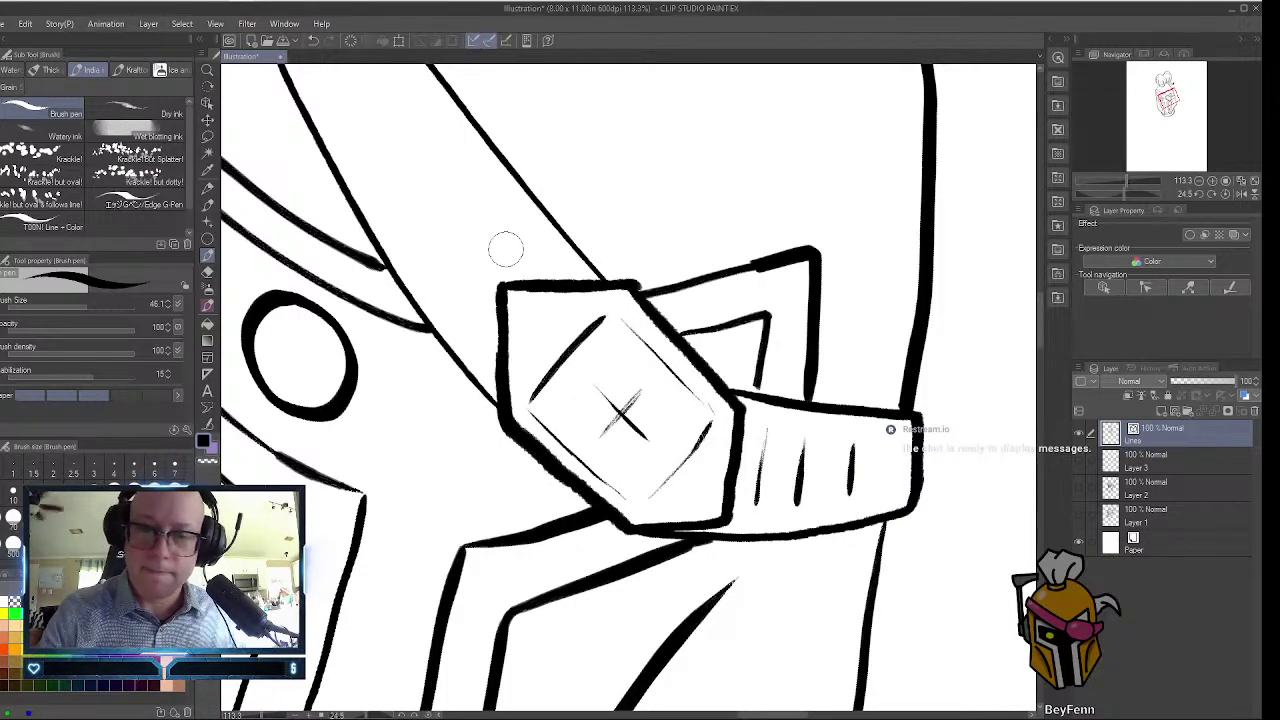
pyautogui.moveTo(450, 282); pyautogui.dragTo(500, 230)
pyautogui.moveTo(423, 238); pyautogui.dragTo(481, 187)
pyautogui.moveTo(389, 178); pyautogui.dragTo(432, 139)
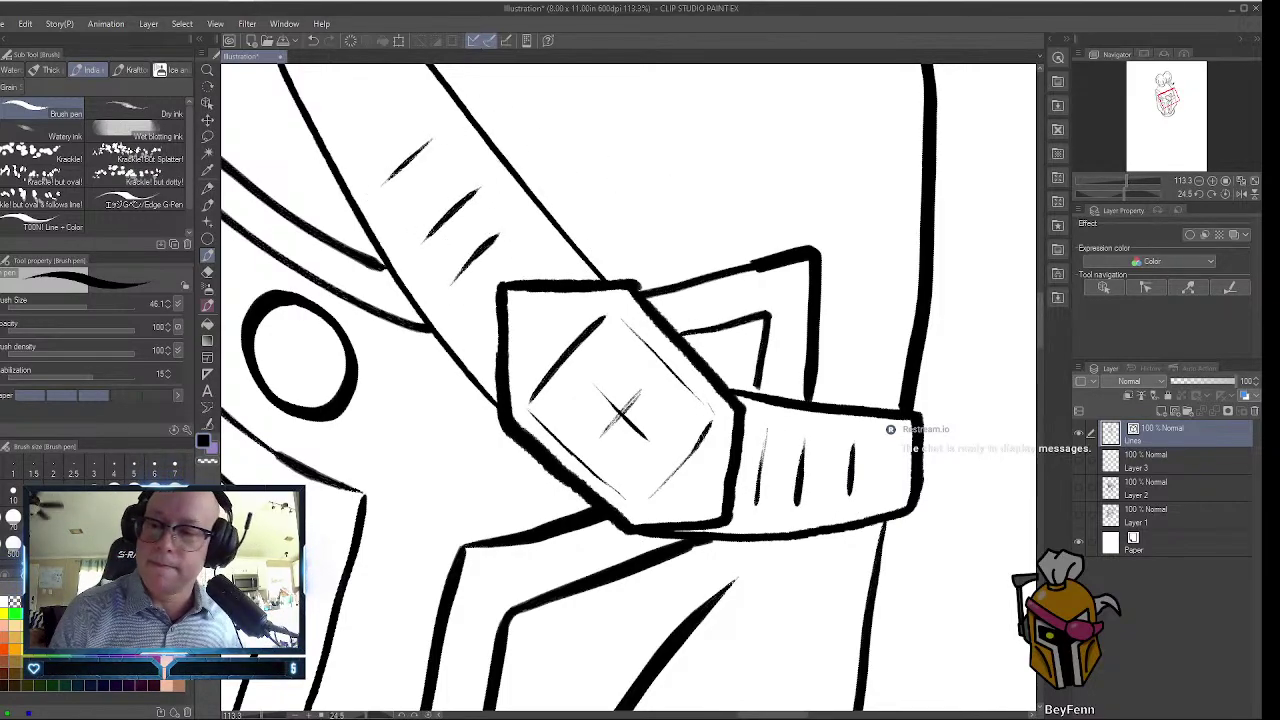
pyautogui.scroll(5, 1038, 326)
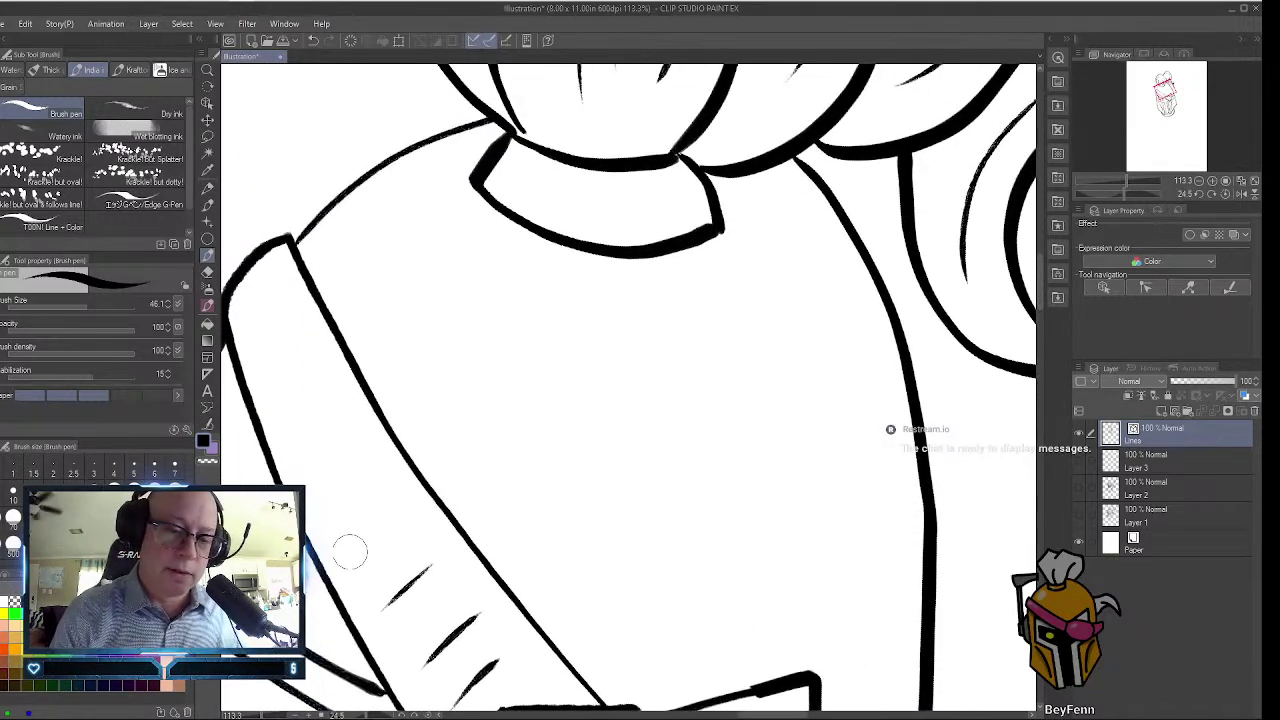
pyautogui.moveTo(352, 550)
pyautogui.mouseDown()
pyautogui.moveTo(389, 513)
pyautogui.moveTo(317, 436)
pyautogui.mouseUp()
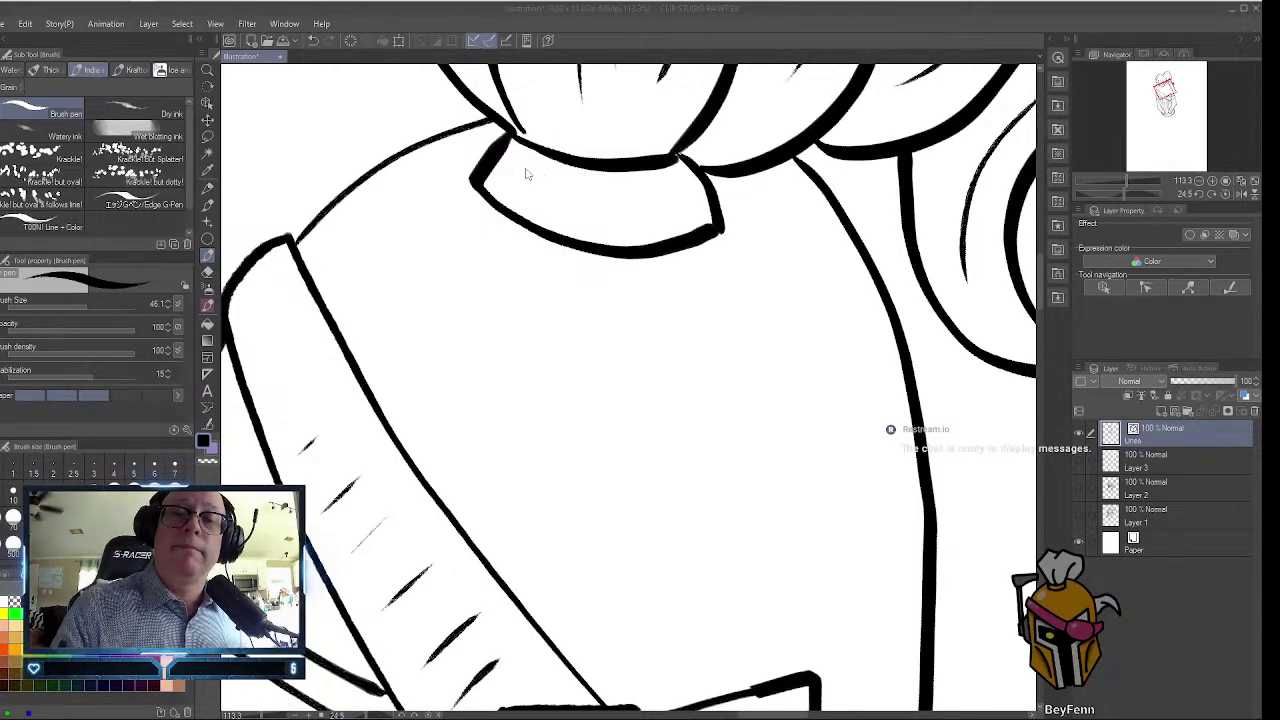
# Ink small accent lines inside both ends of the hat's band with the Brush pen.
pyautogui.click(208, 256)
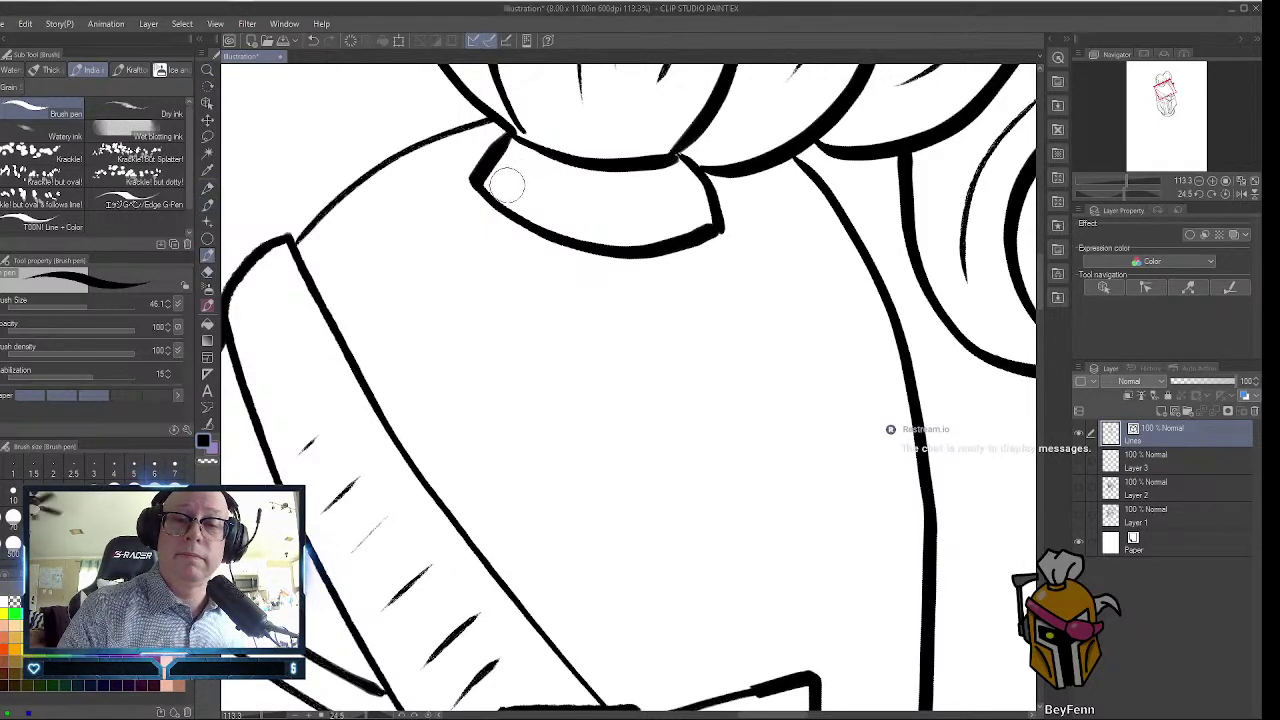
pyautogui.moveTo(520, 165); pyautogui.dragTo(515, 195)
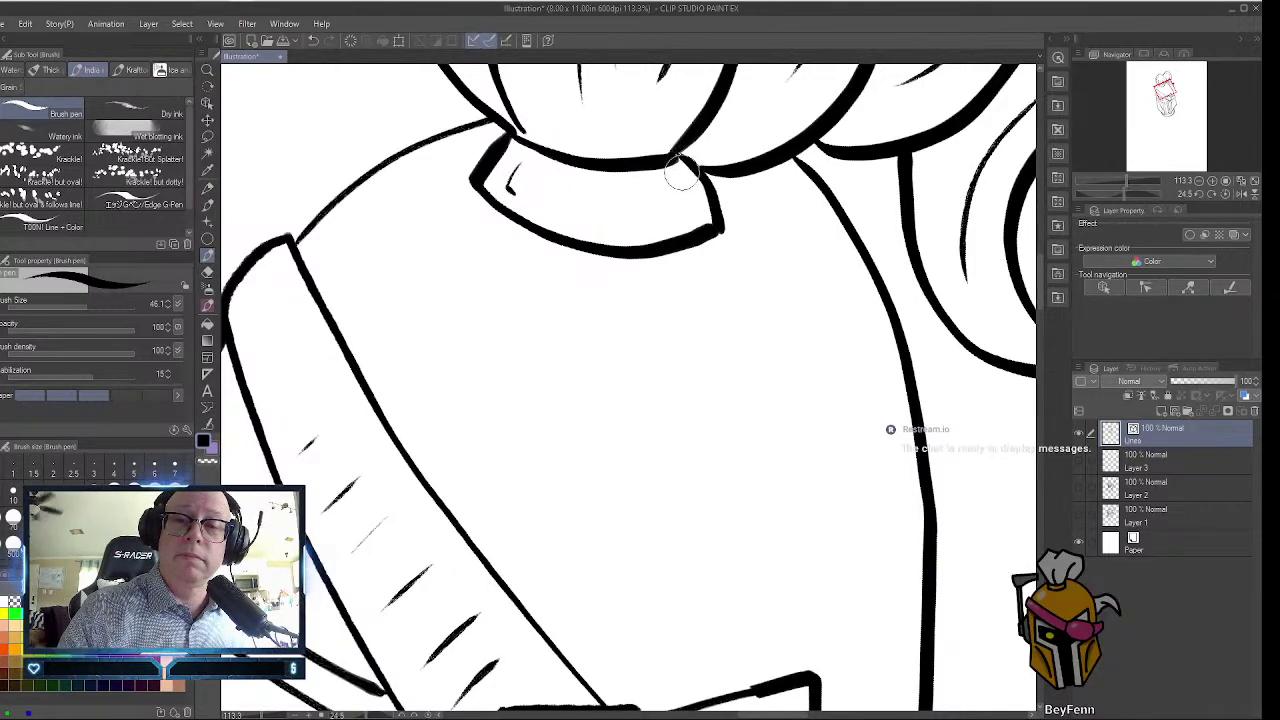
pyautogui.moveTo(682, 166); pyautogui.dragTo(692, 205)
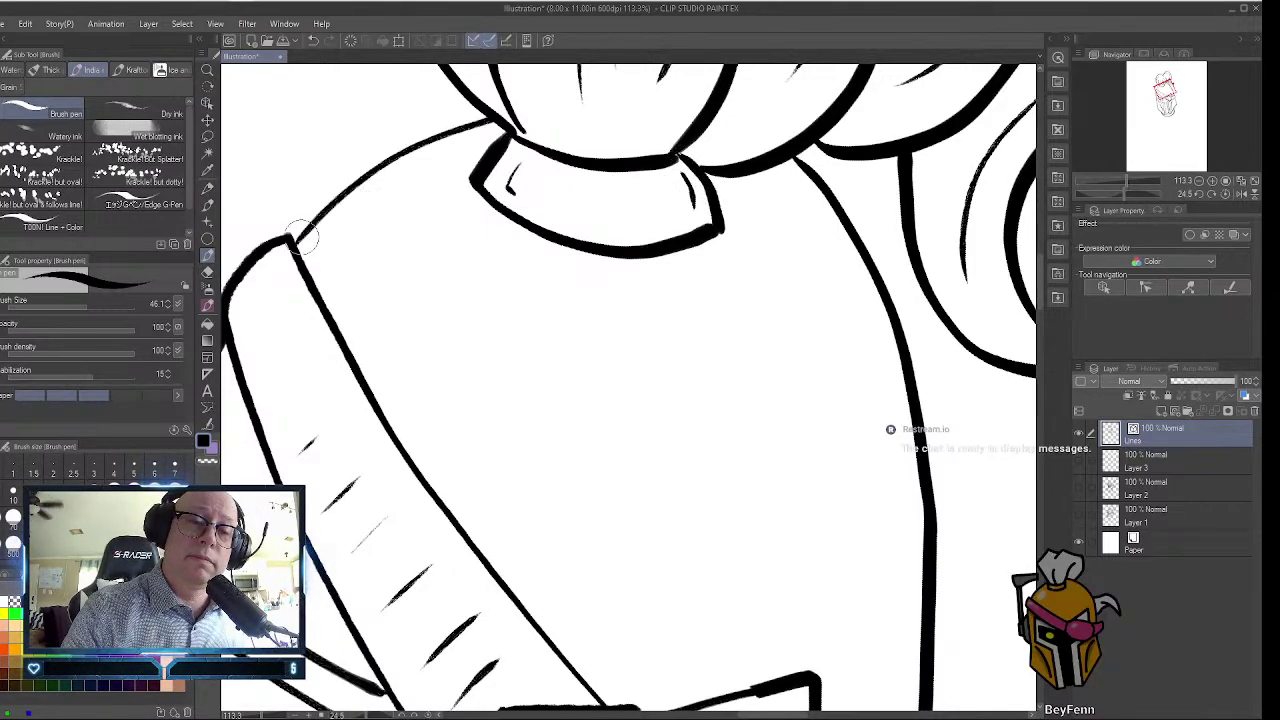
# Thicken the helmet's crown line between the strap and the hat band, and add stitch marks along the strap's upper end.
pyautogui.moveTo(290, 236)
pyautogui.mouseDown()
pyautogui.moveTo(434, 130)
pyautogui.moveTo(490, 120)
pyautogui.mouseUp()
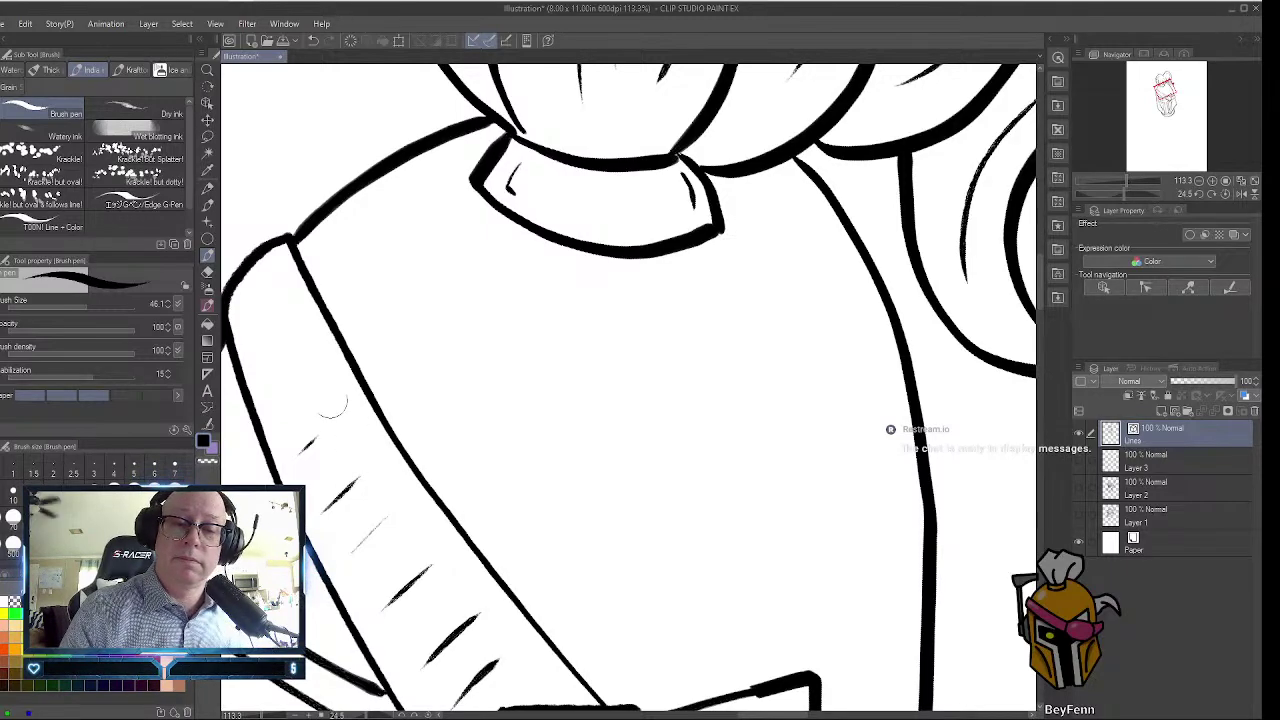
pyautogui.moveTo(286, 404)
pyautogui.mouseDown()
pyautogui.moveTo(300, 392)
pyautogui.moveTo(266, 281)
pyautogui.mouseUp()
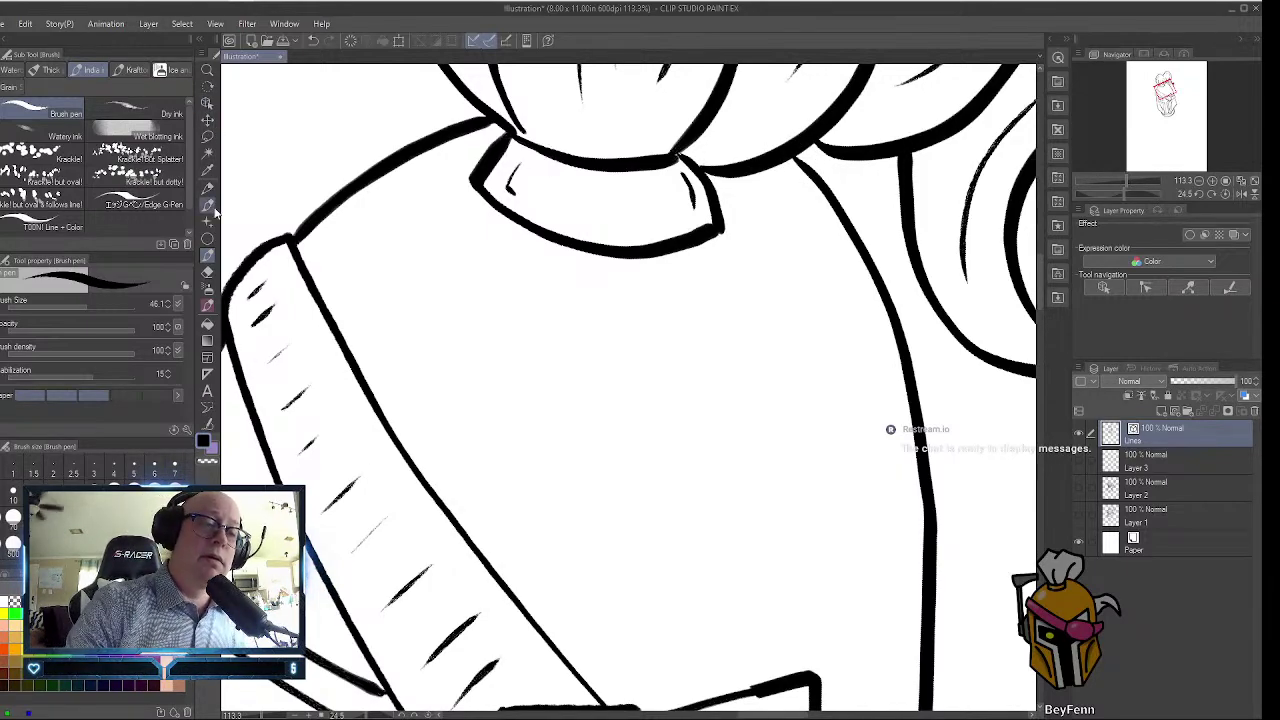
# Move the upper control points of the helmet's back edge so it curves smoothly into the hat's underside near the band.
pyautogui.click(207, 103)
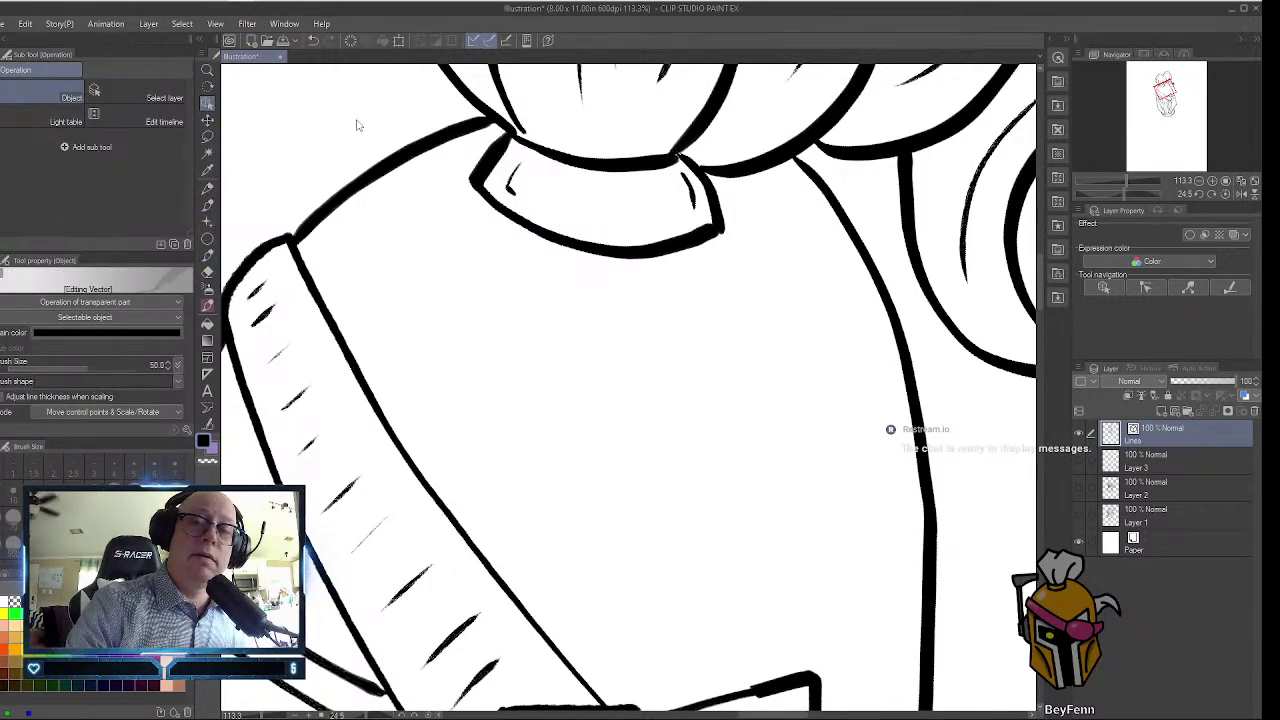
pyautogui.click(799, 164)
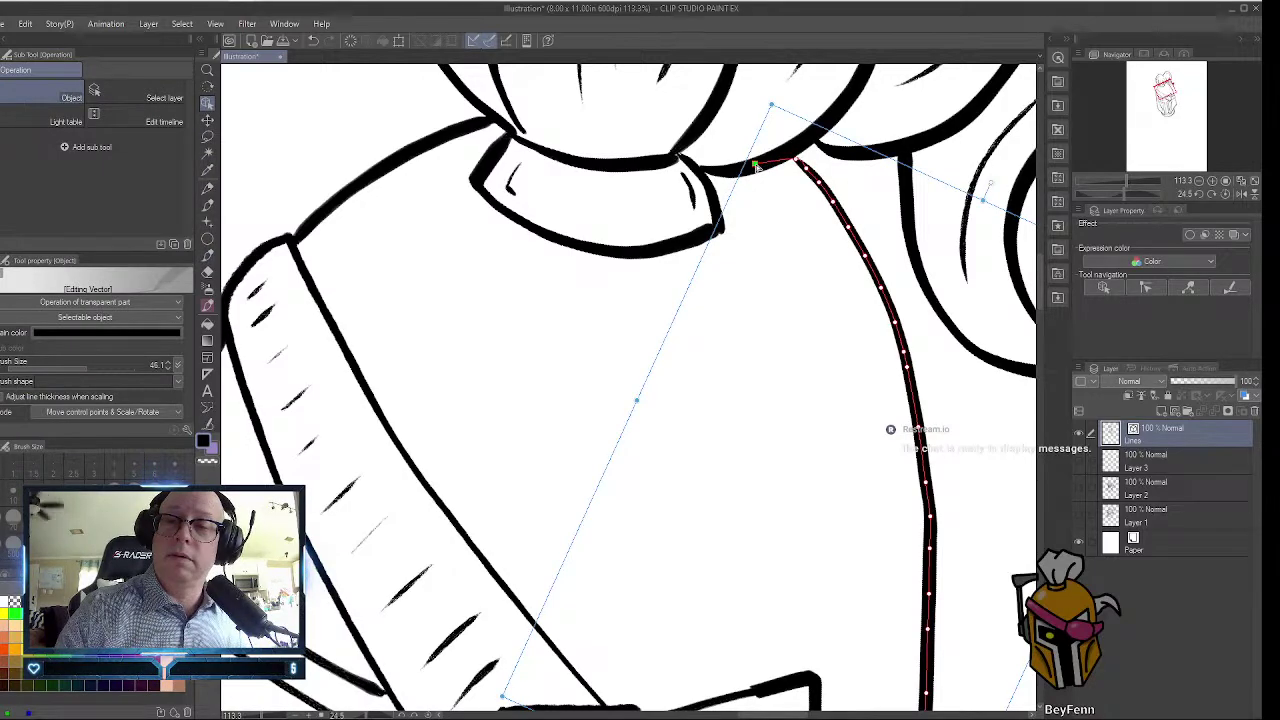
pyautogui.moveTo(756, 165); pyautogui.dragTo(762, 163)
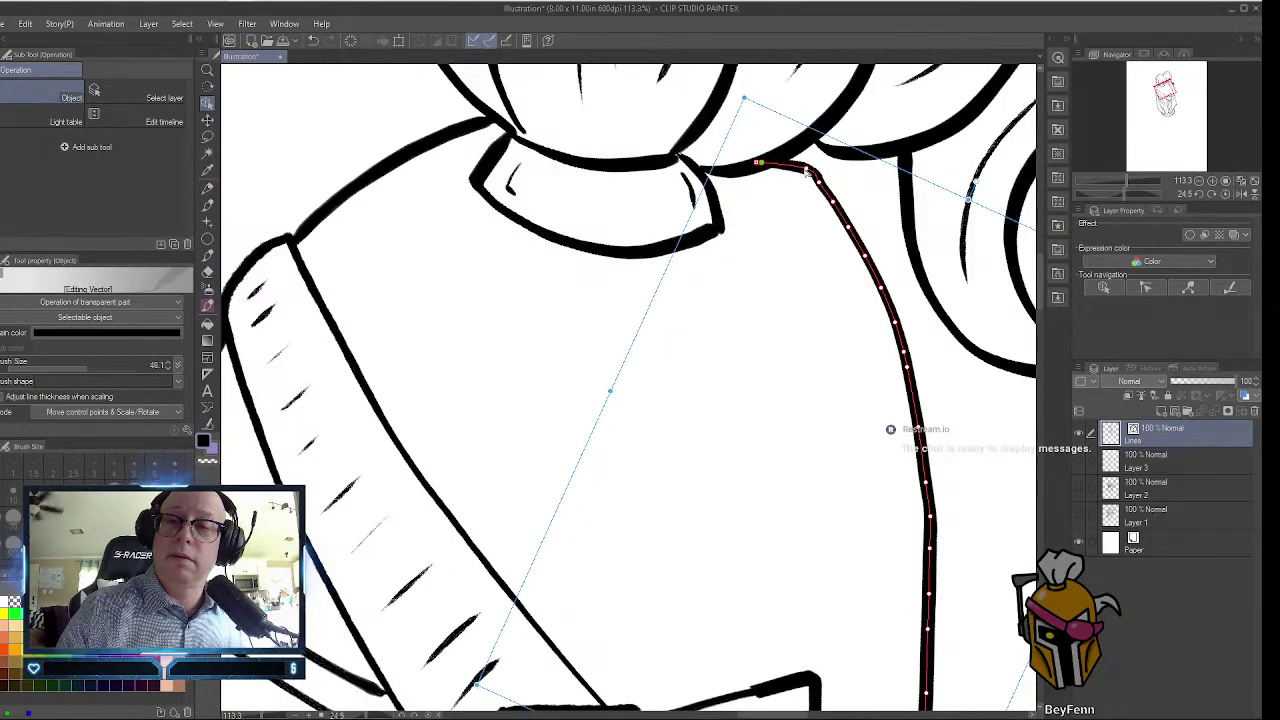
pyautogui.click(770, 167)
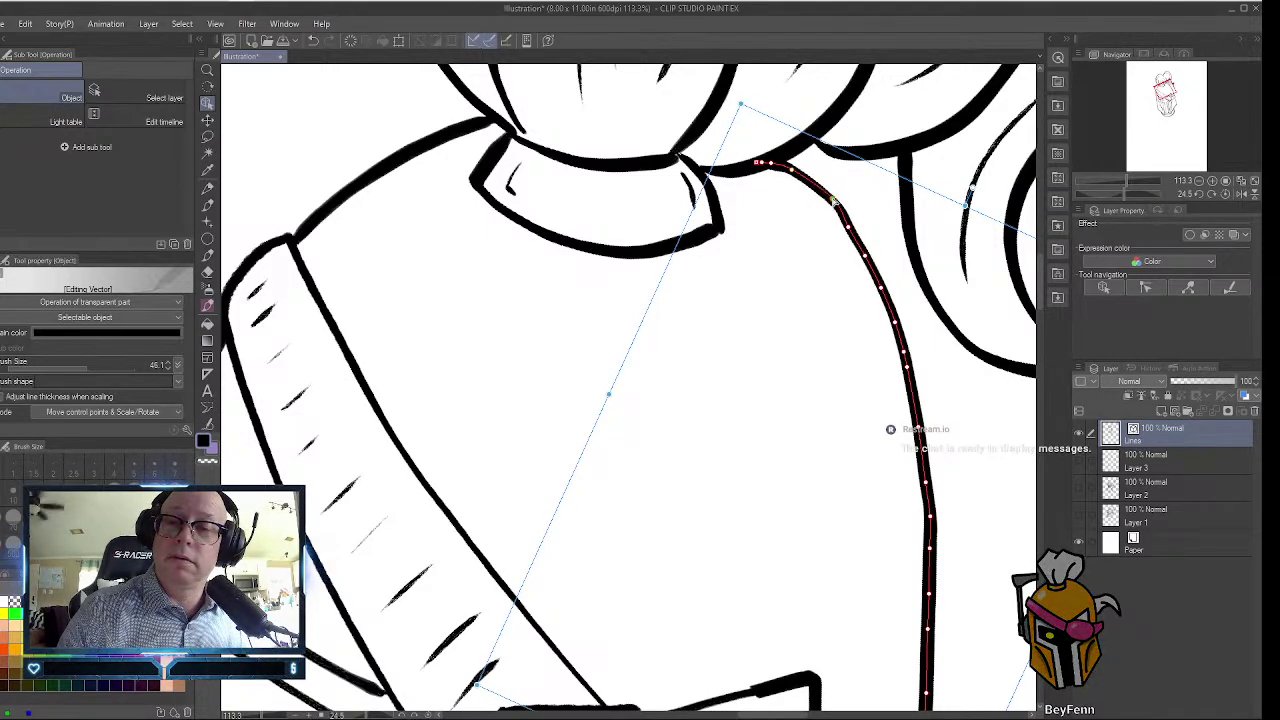
pyautogui.click(815, 186)
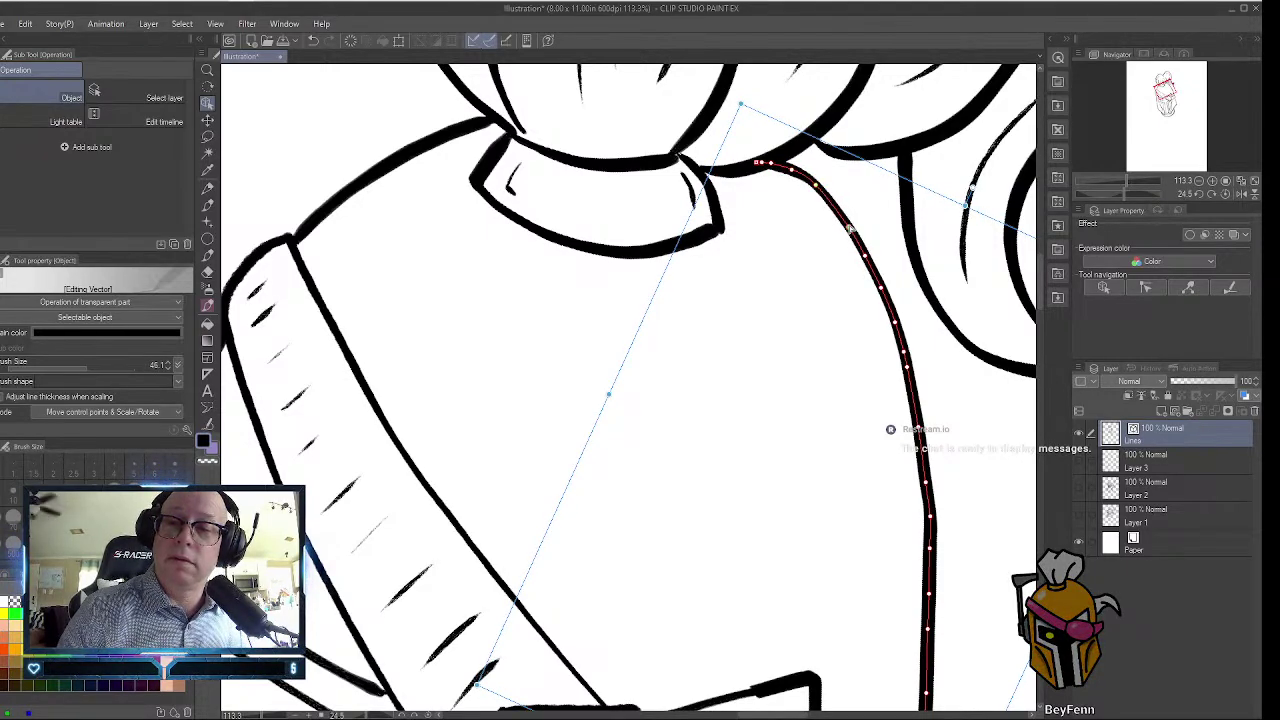
pyautogui.click(884, 288)
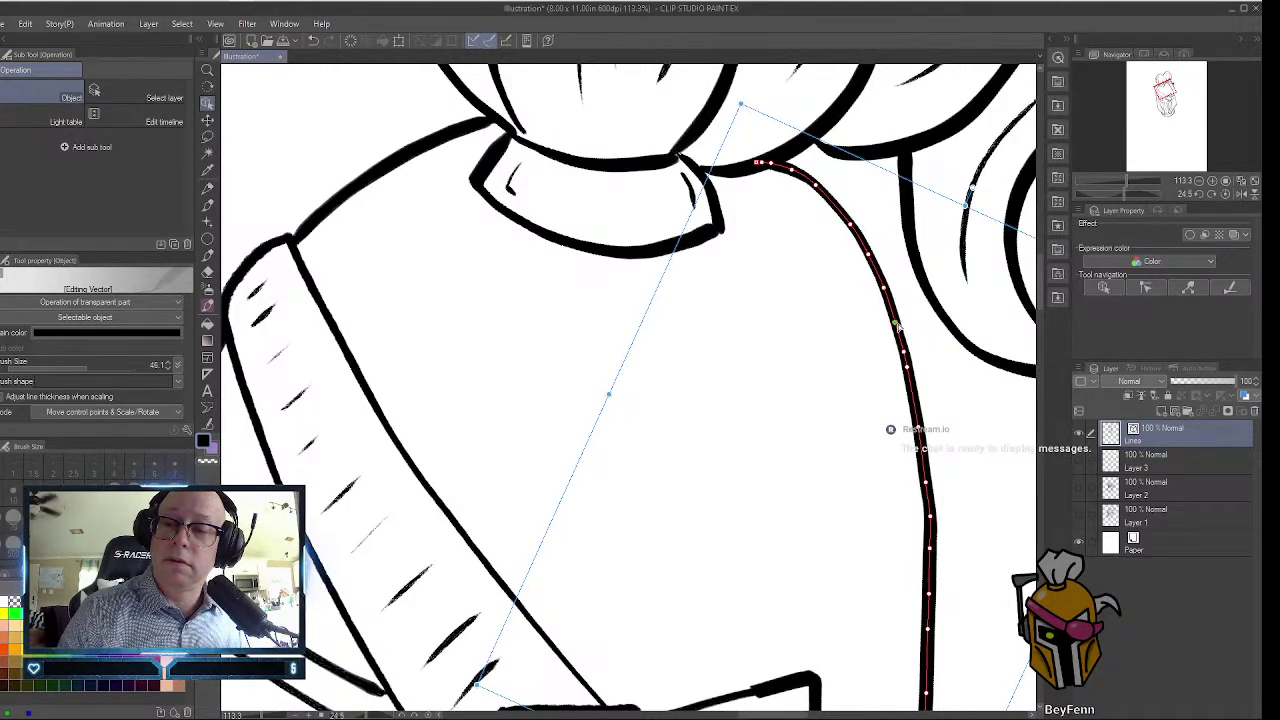
pyautogui.click(897, 323)
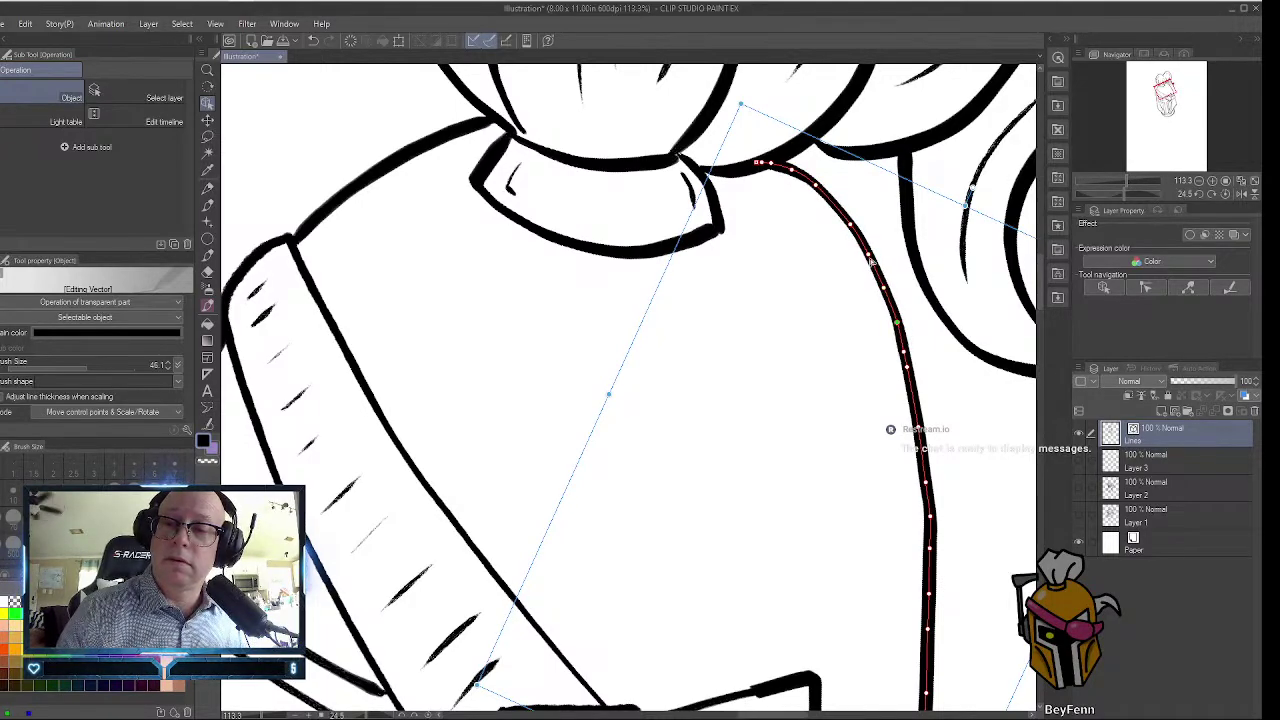
pyautogui.click(767, 166)
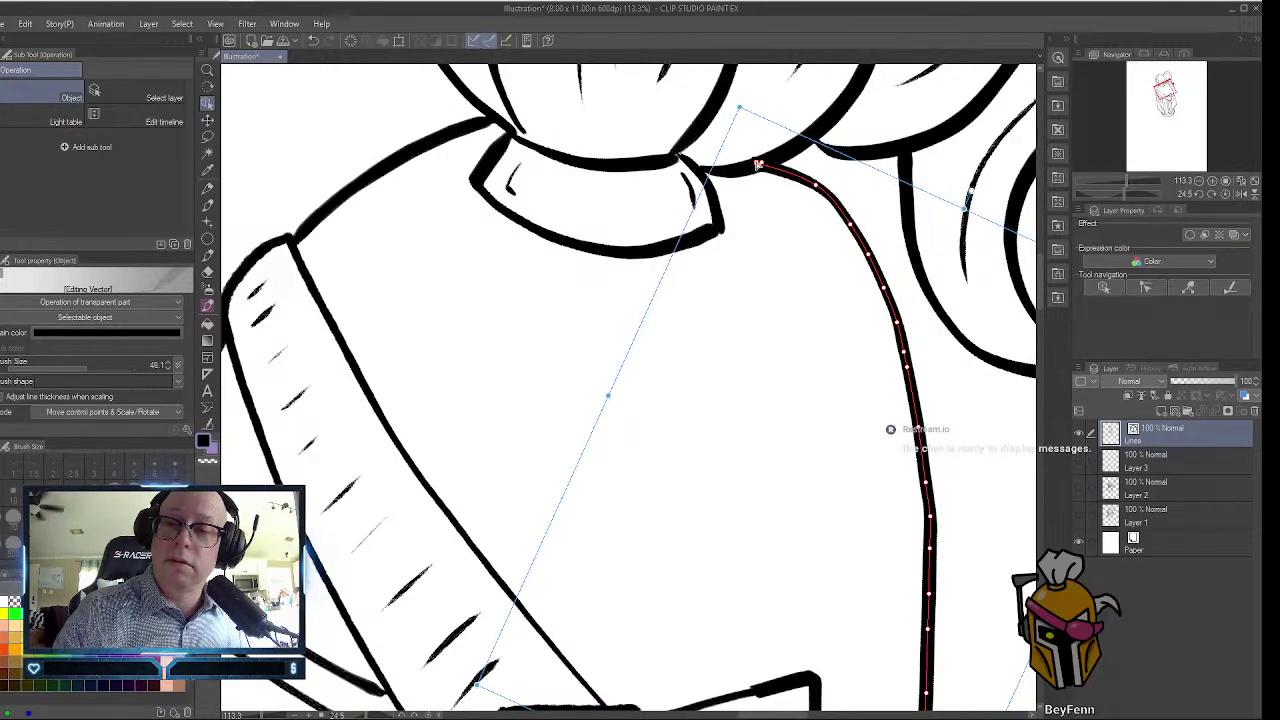
pyautogui.moveTo(759, 165); pyautogui.dragTo(762, 166)
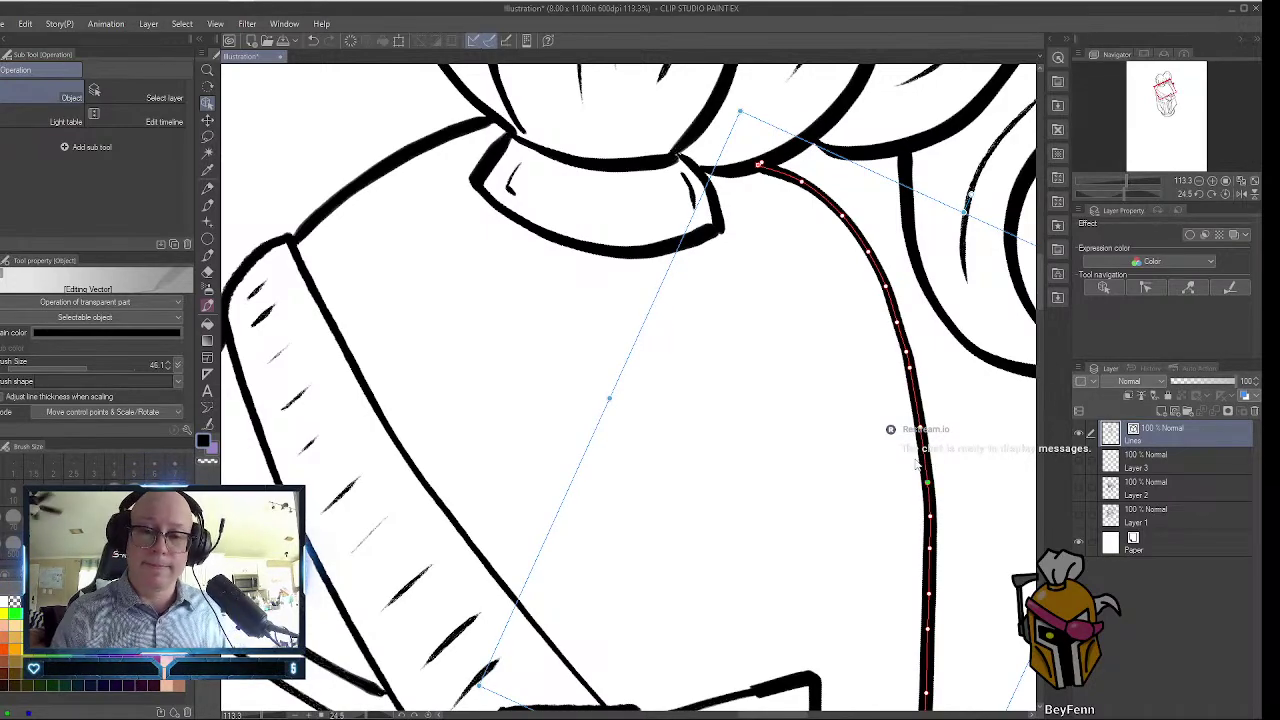
# Delete the Lines vector layer with the inked helmet and hat, and show the Layer 3 sketch instead of Layer 2.
pyautogui.click(207, 72)
pyautogui.moveTo(785, 430); pyautogui.dragTo(658, 442)
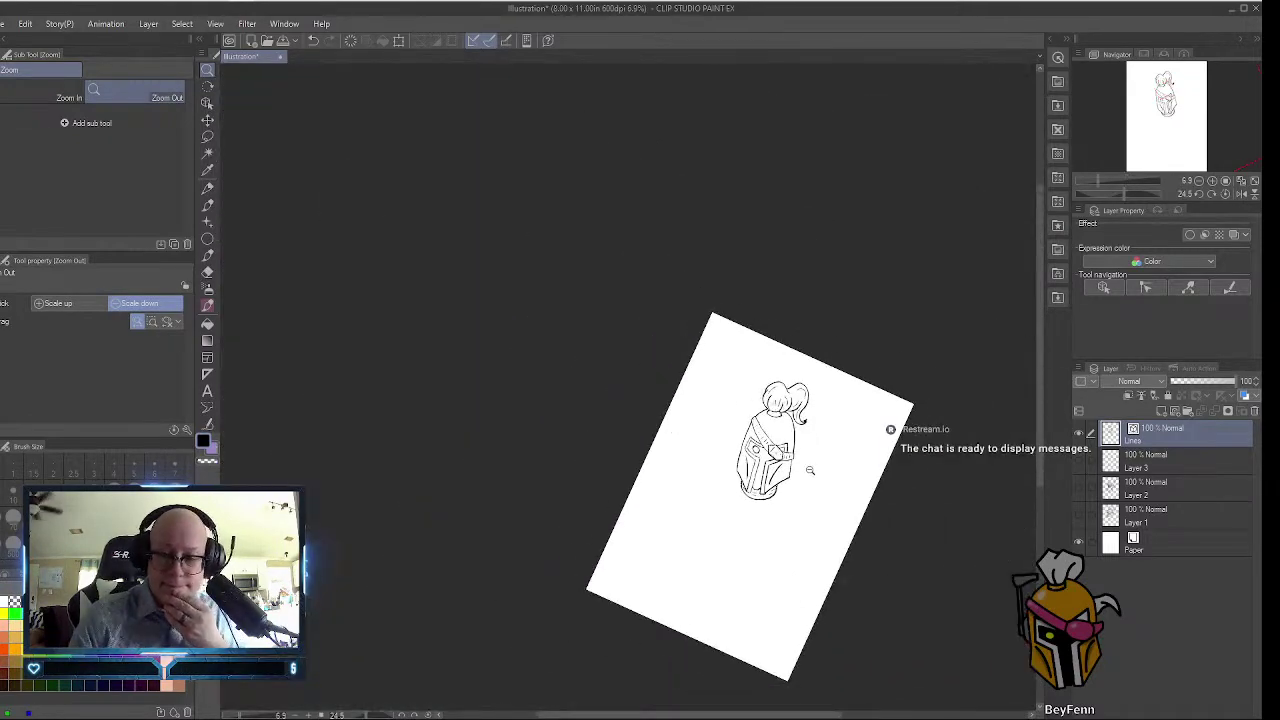
pyautogui.moveTo(785, 486); pyautogui.dragTo(843, 474)
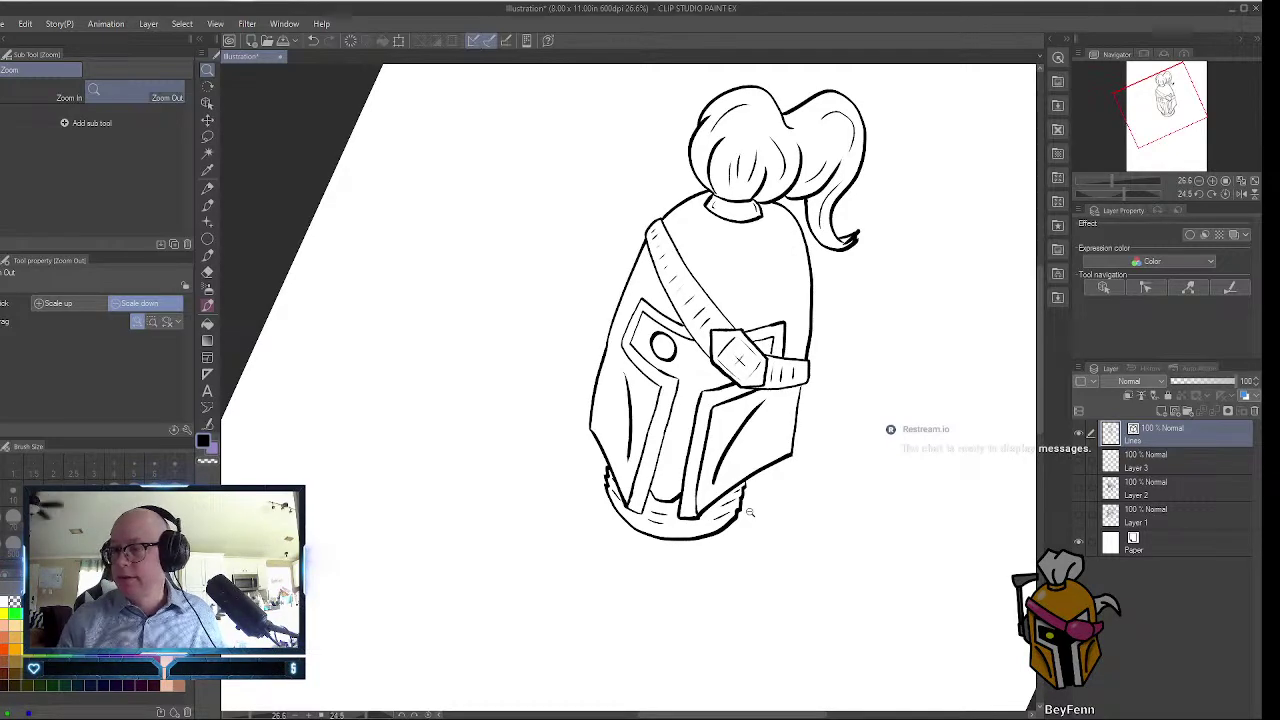
pyautogui.click(1255, 411)
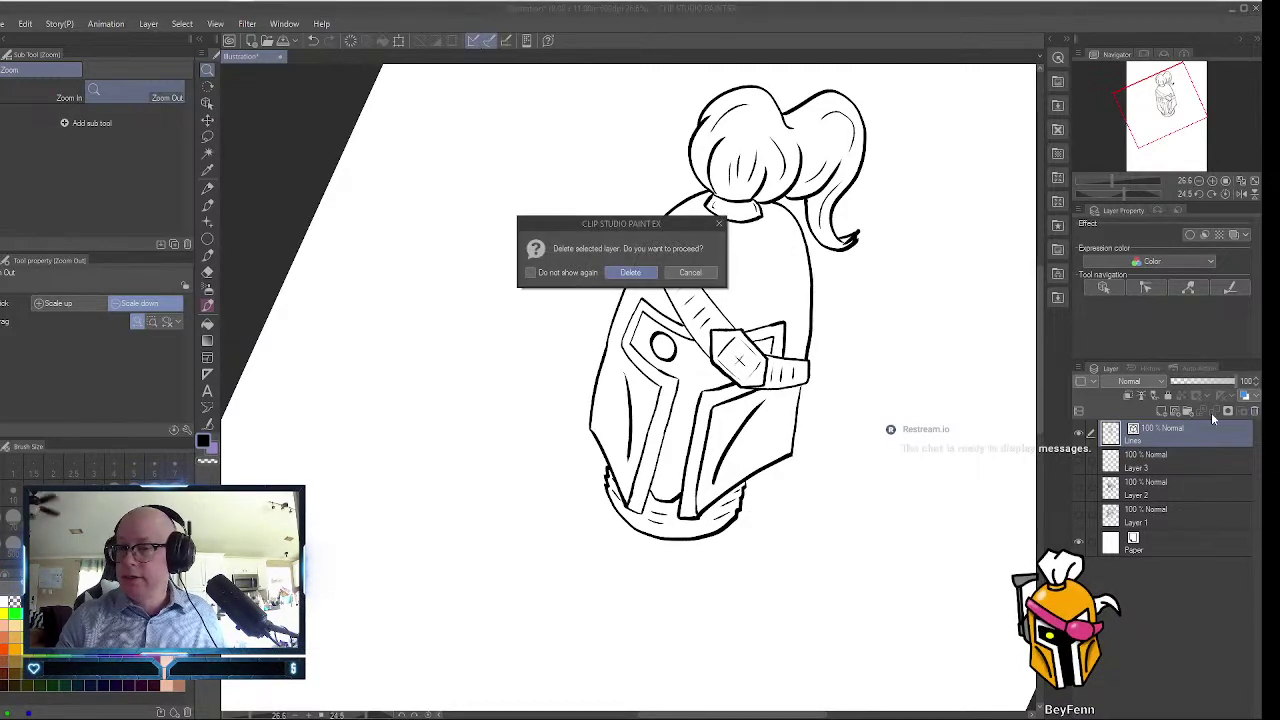
pyautogui.click(636, 271)
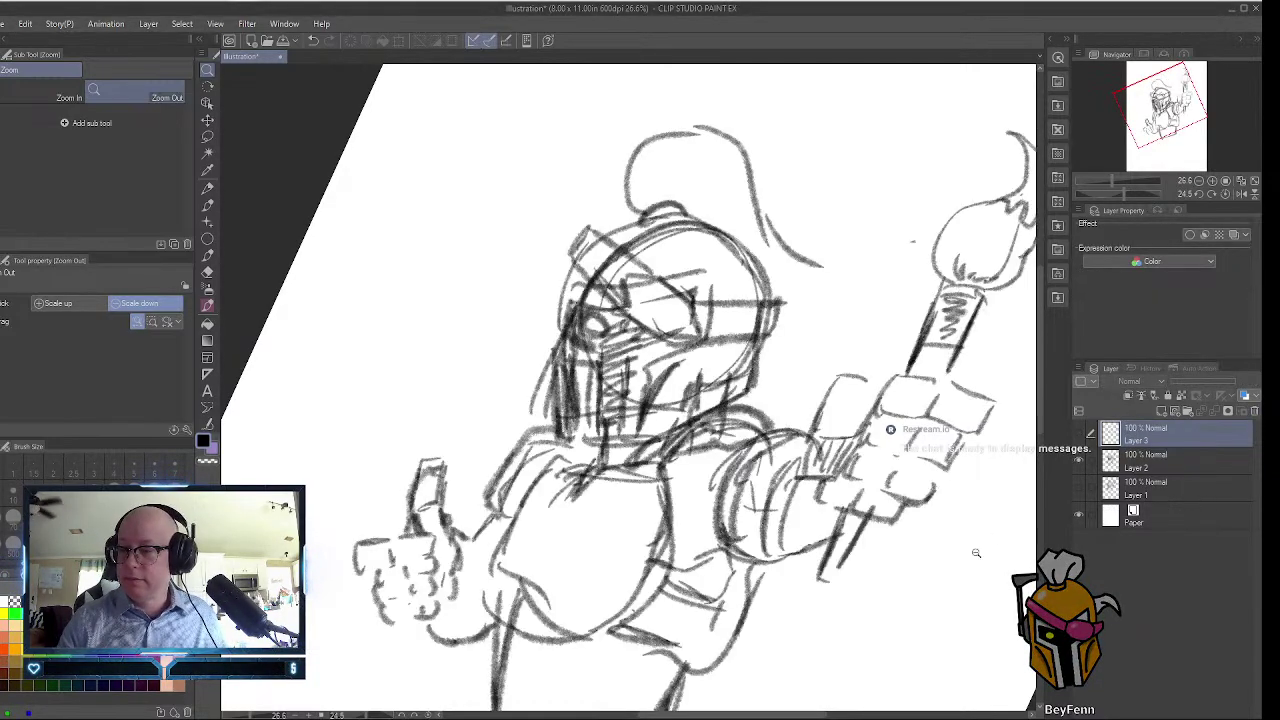
pyautogui.click(1079, 459)
pyautogui.click(1078, 432)
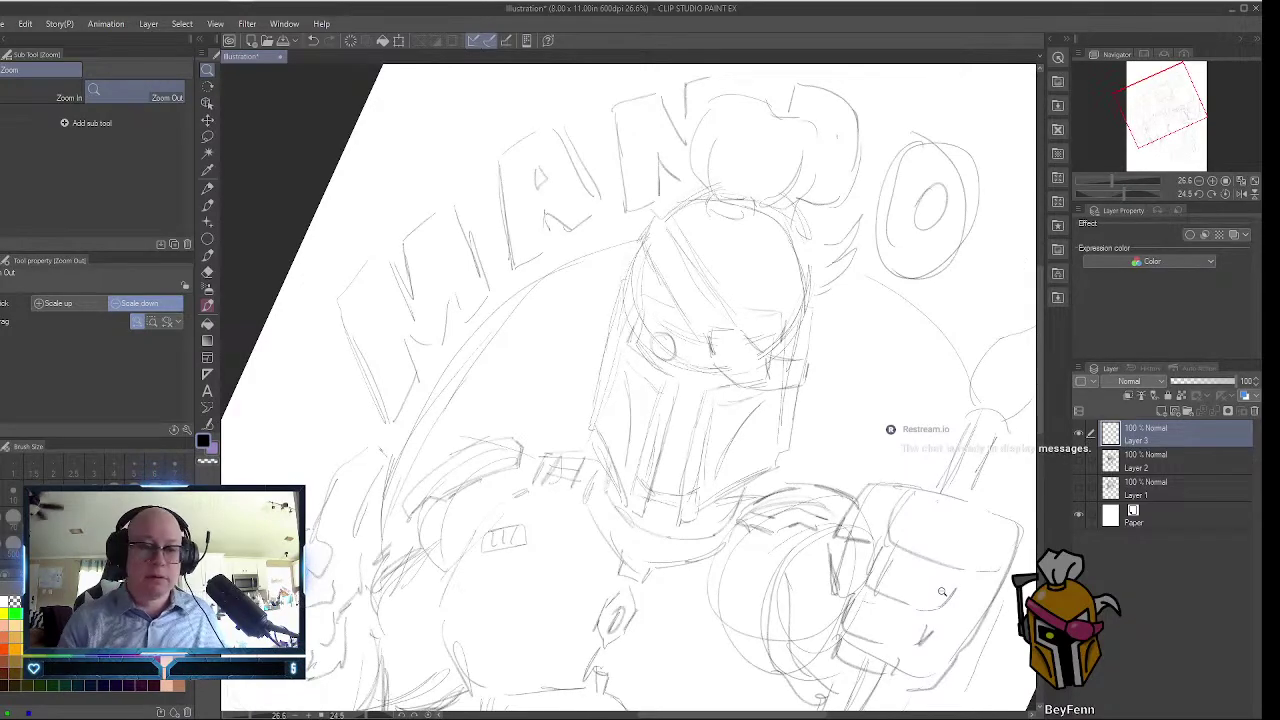
# Create a new vector layer named "Lines" above Layer 3 and select the Curve figure tool.
pyautogui.click(163, 25)
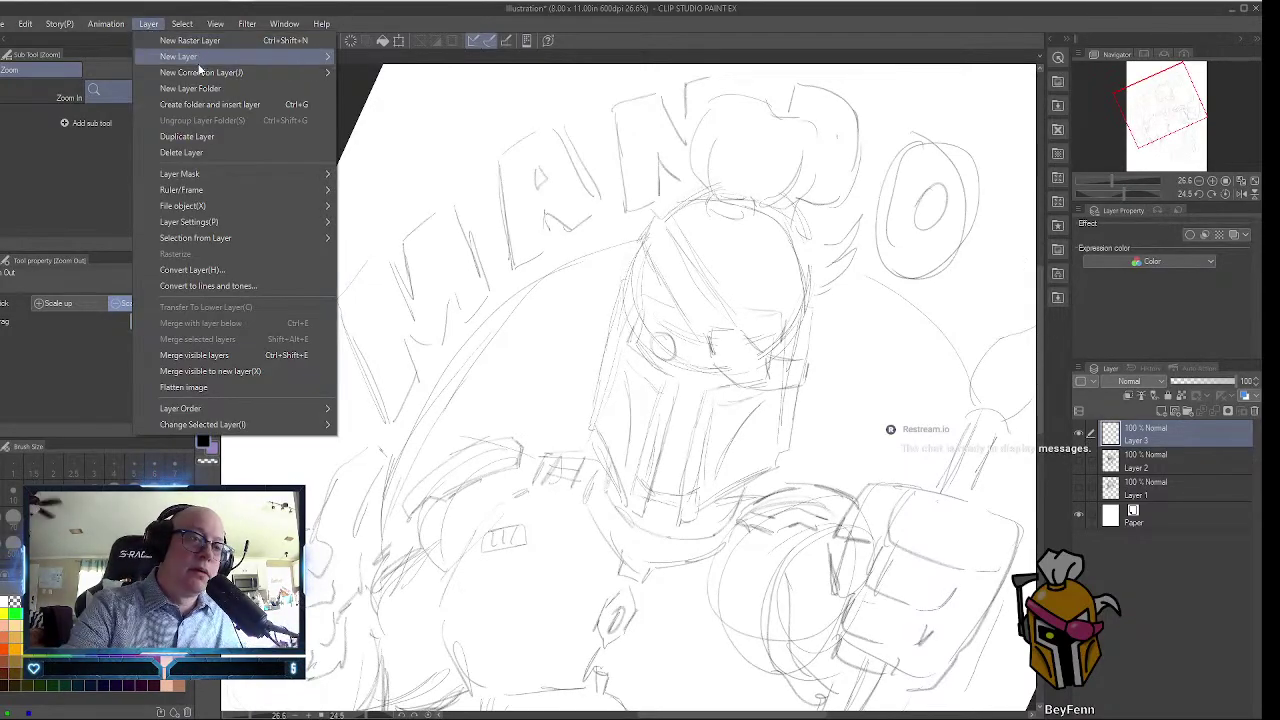
pyautogui.moveTo(213, 62)
pyautogui.click(404, 75)
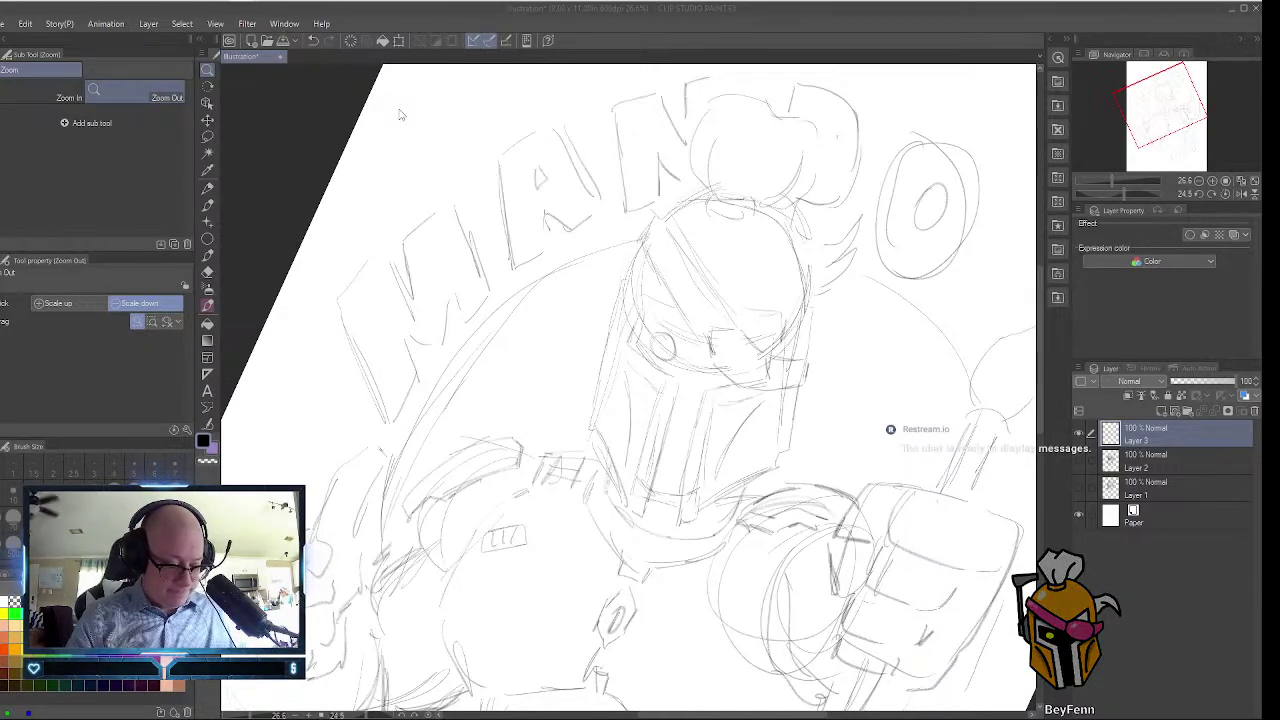
pyautogui.press('Return')
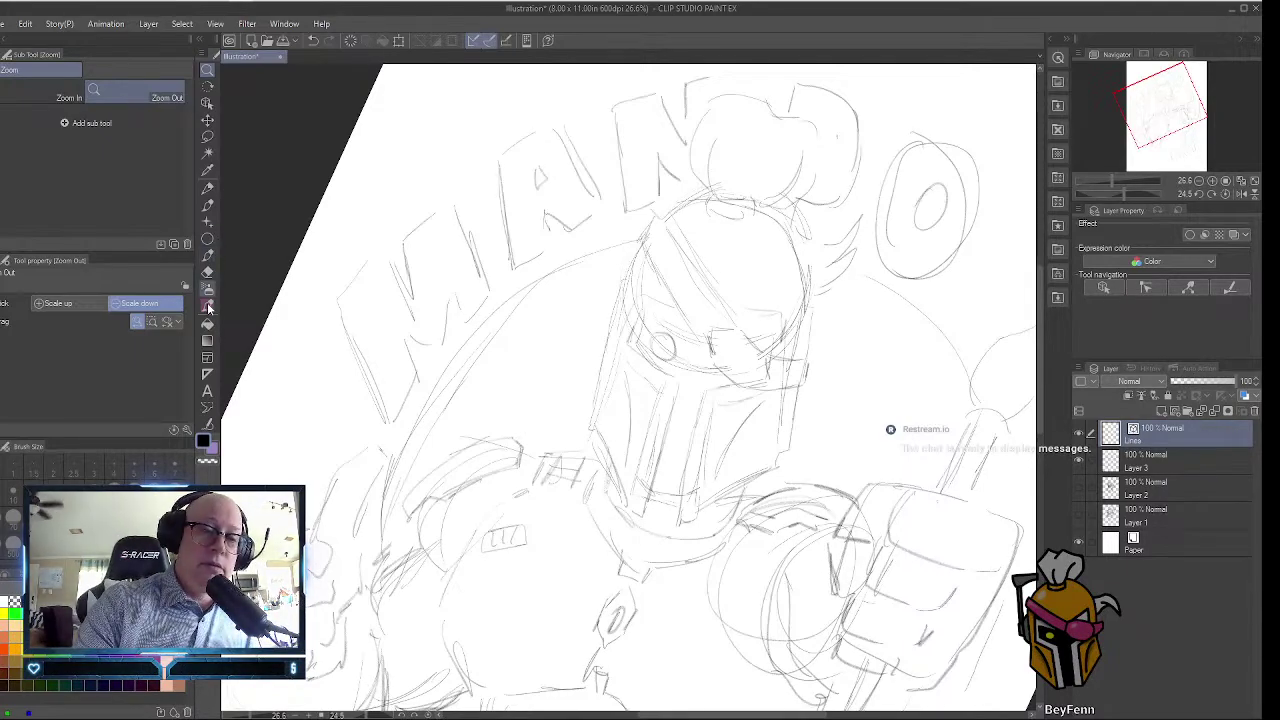
pyautogui.click(207, 238)
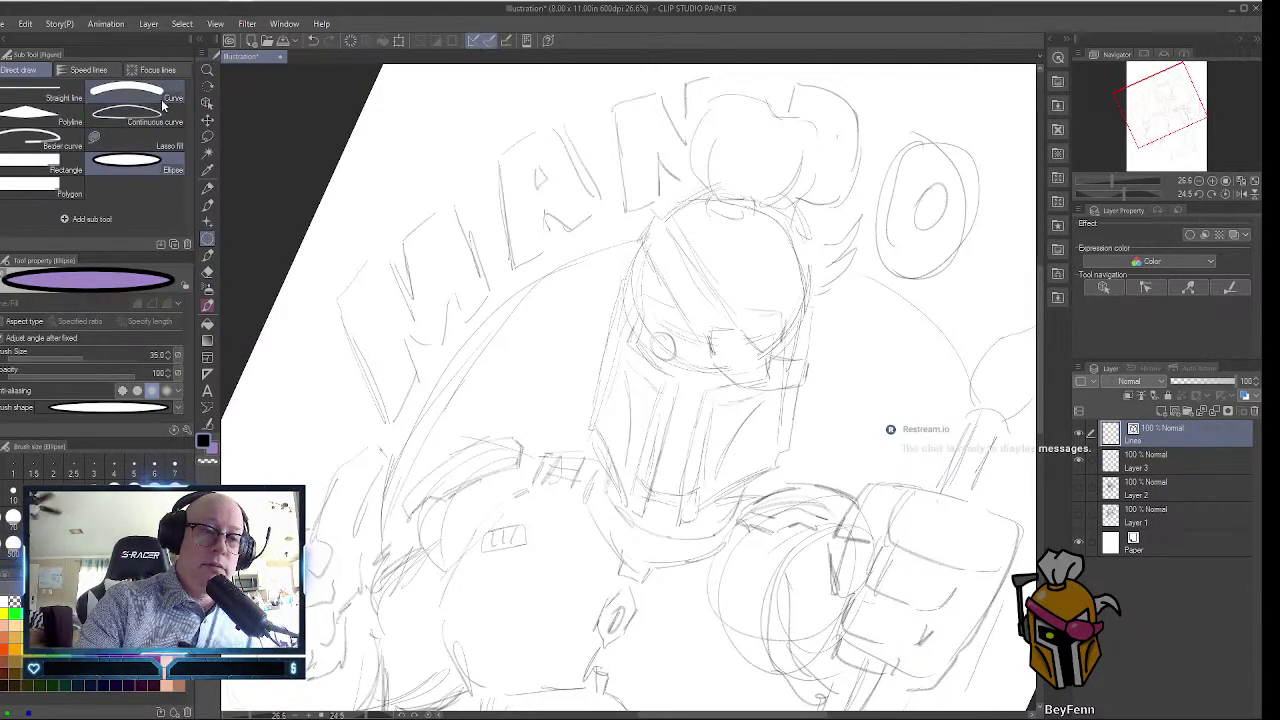
pyautogui.click(129, 90)
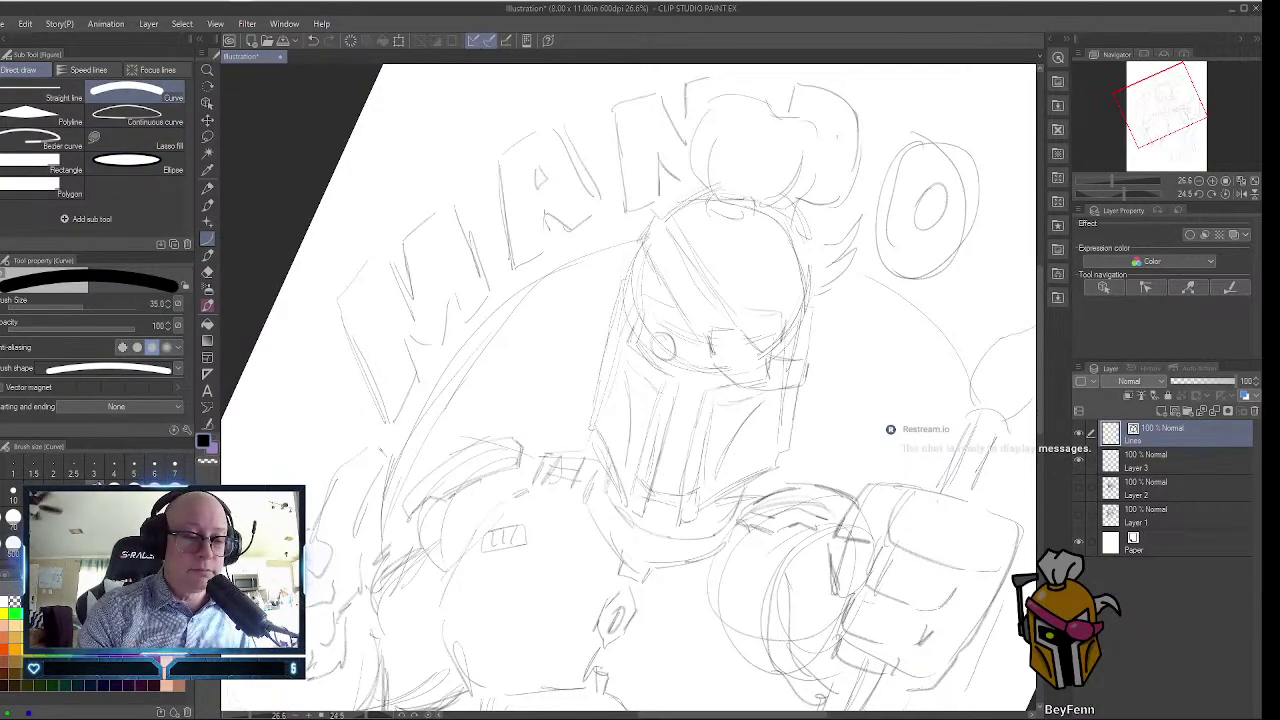
pyautogui.press(']')
pyautogui.press(']')
pyautogui.press(']')
pyautogui.press(']')
pyautogui.press(']')
pyautogui.press(']')
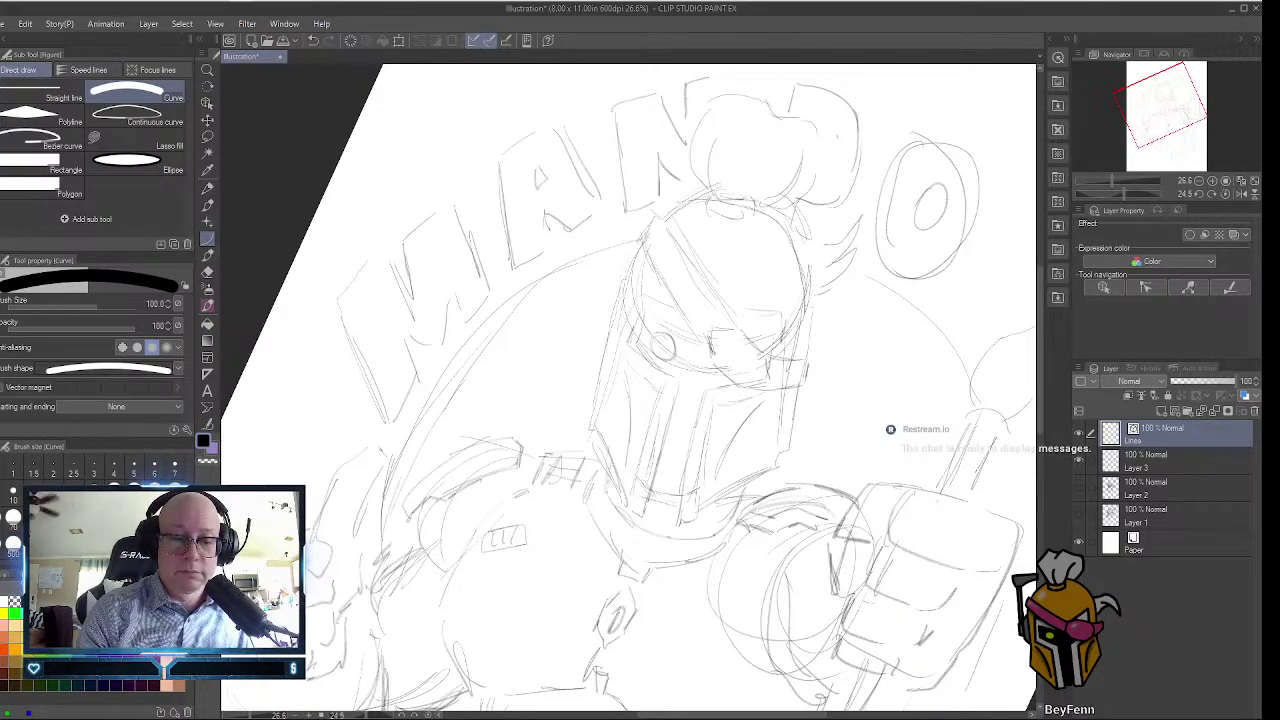
pyautogui.press(']')
pyautogui.press(']')
pyautogui.press(']')
pyautogui.press(']')
pyautogui.press(']')
pyautogui.press(']')
pyautogui.press(']')
pyautogui.press(']')
pyautogui.press(']')
pyautogui.press(']')
pyautogui.press(']')
pyautogui.press(']')
pyautogui.press(']')
pyautogui.press(']')
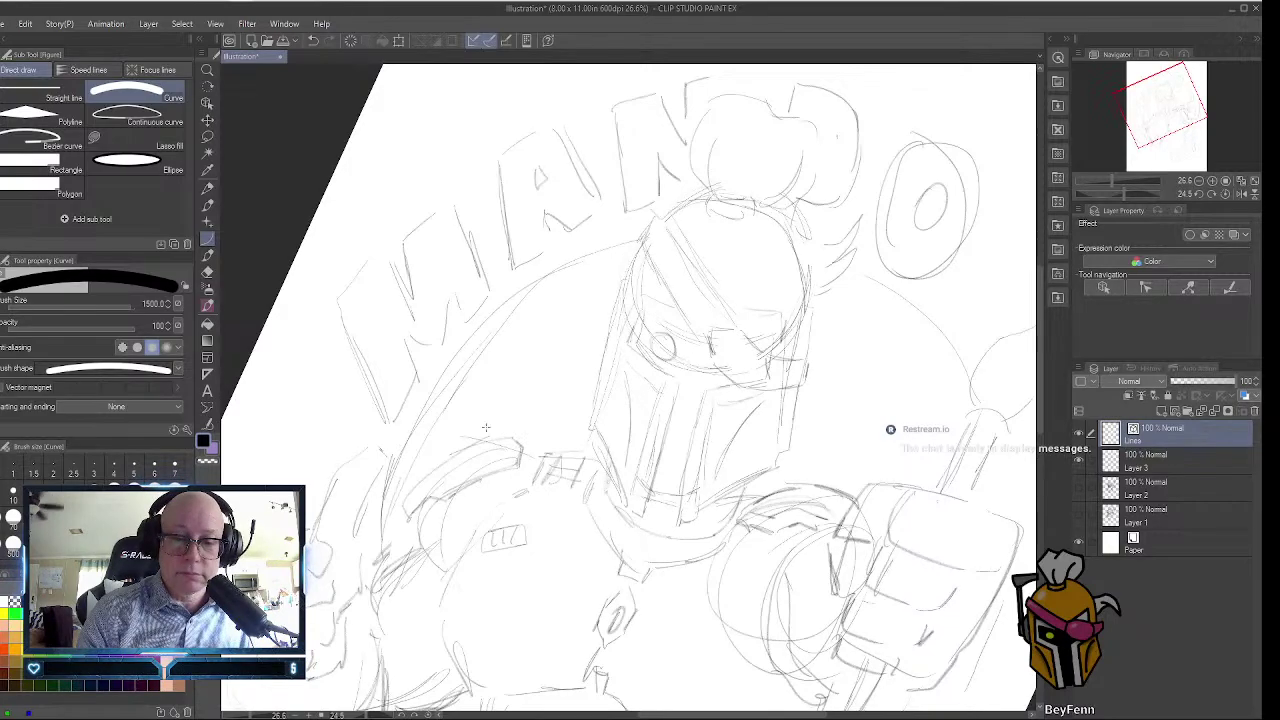
pyautogui.press('[')
pyautogui.press('[')
pyautogui.press('[')
pyautogui.press('[')
pyautogui.press('[')
pyautogui.press('[')
pyautogui.press('[')
pyautogui.press('[')
pyautogui.press('[')
pyautogui.press('[')
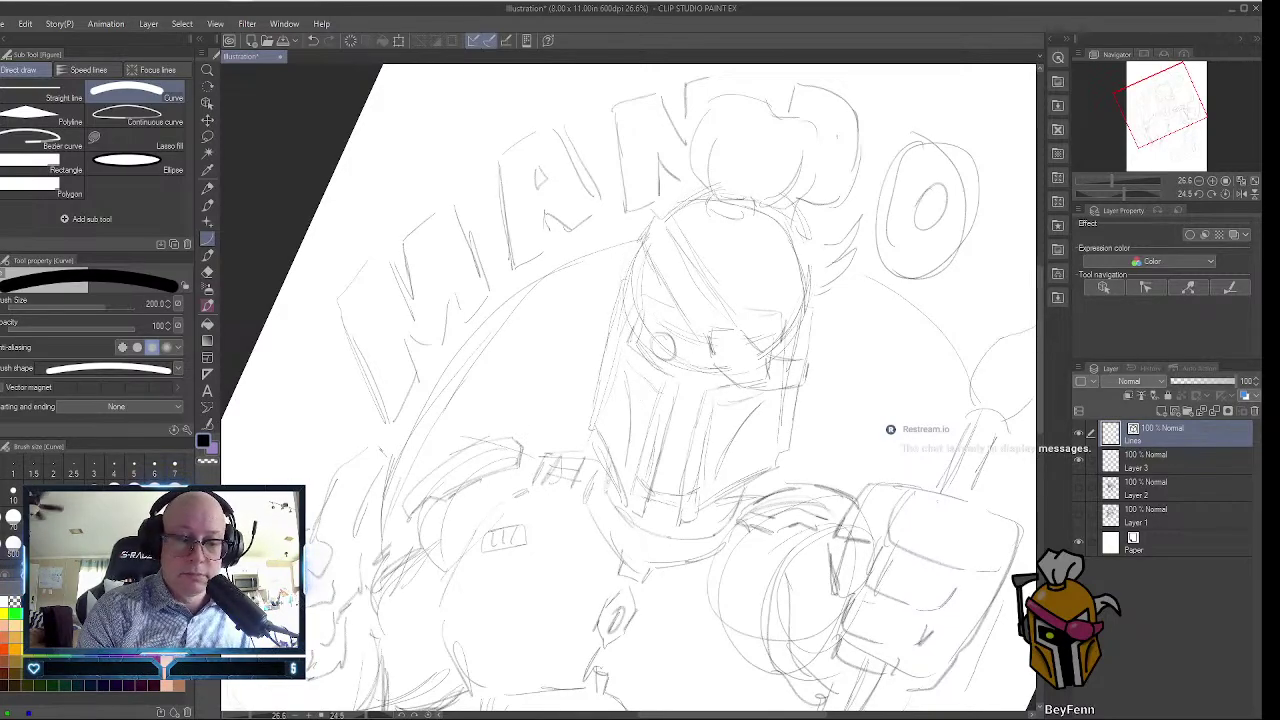
pyautogui.press('[')
pyautogui.press('[')
pyautogui.press('[')
pyautogui.press('[')
pyautogui.press('[')
pyautogui.press('[')
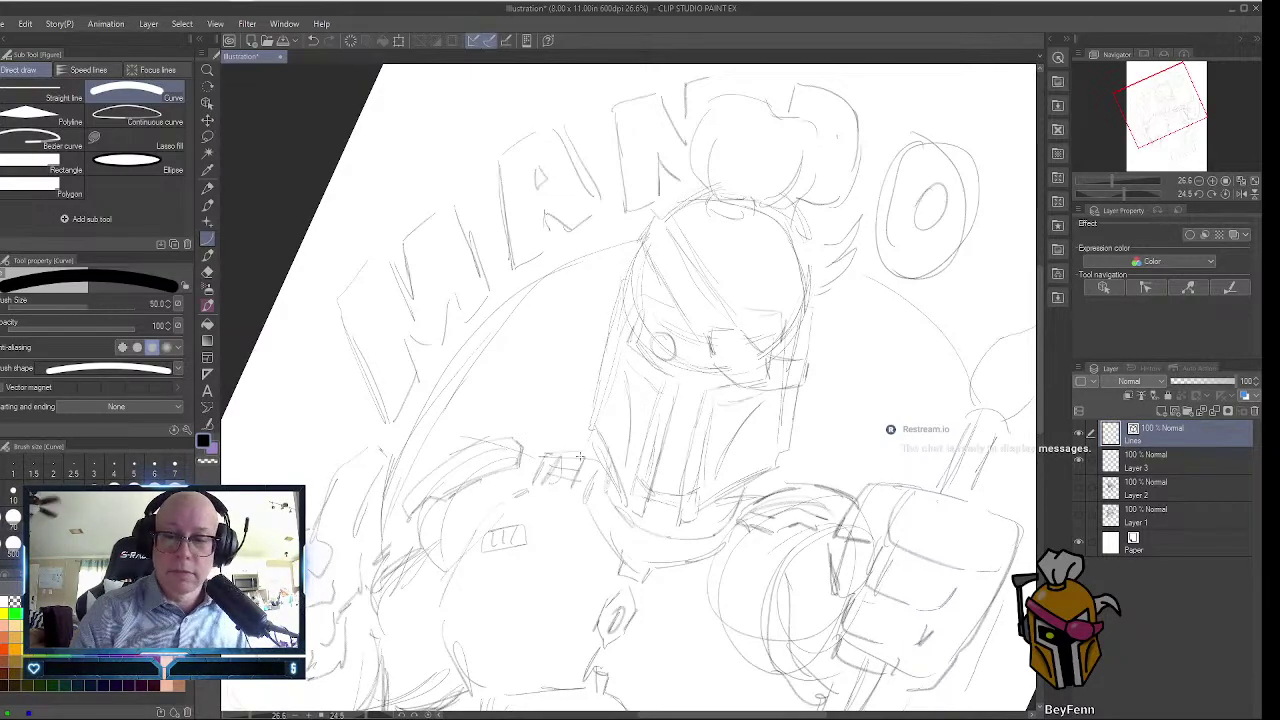
pyautogui.click(208, 70)
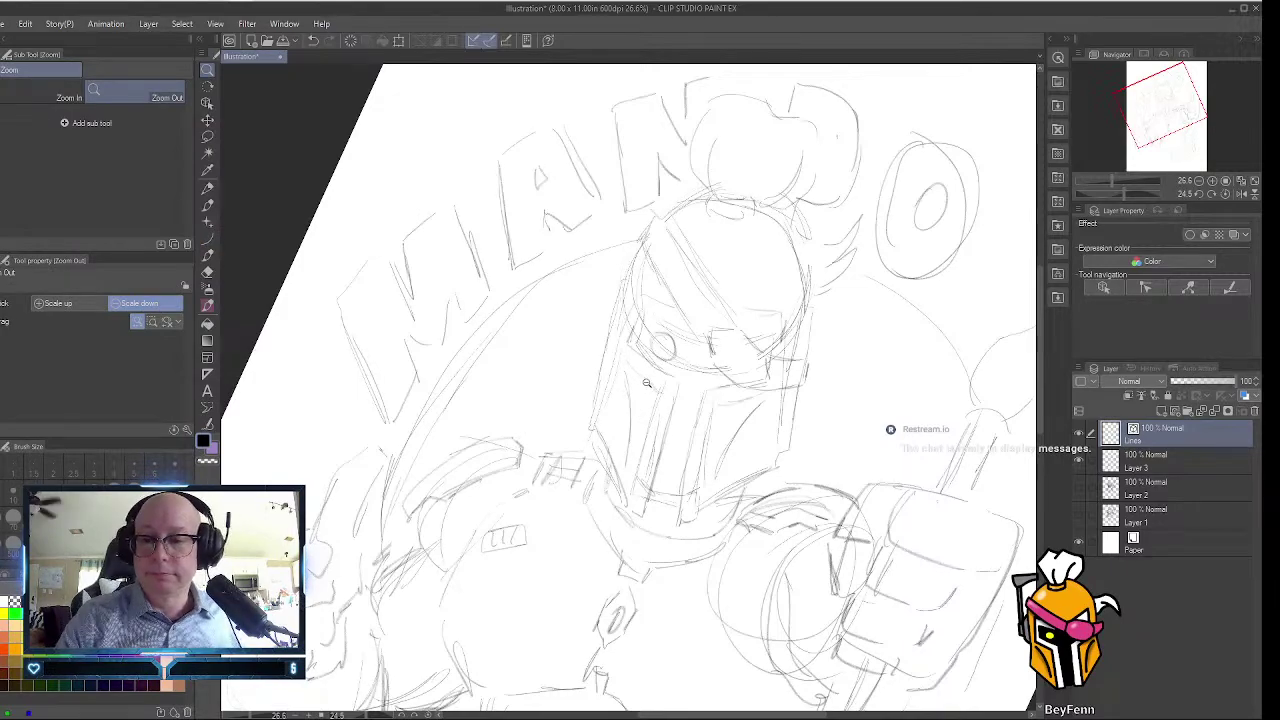
pyautogui.moveTo(646, 385); pyautogui.dragTo(622, 315)
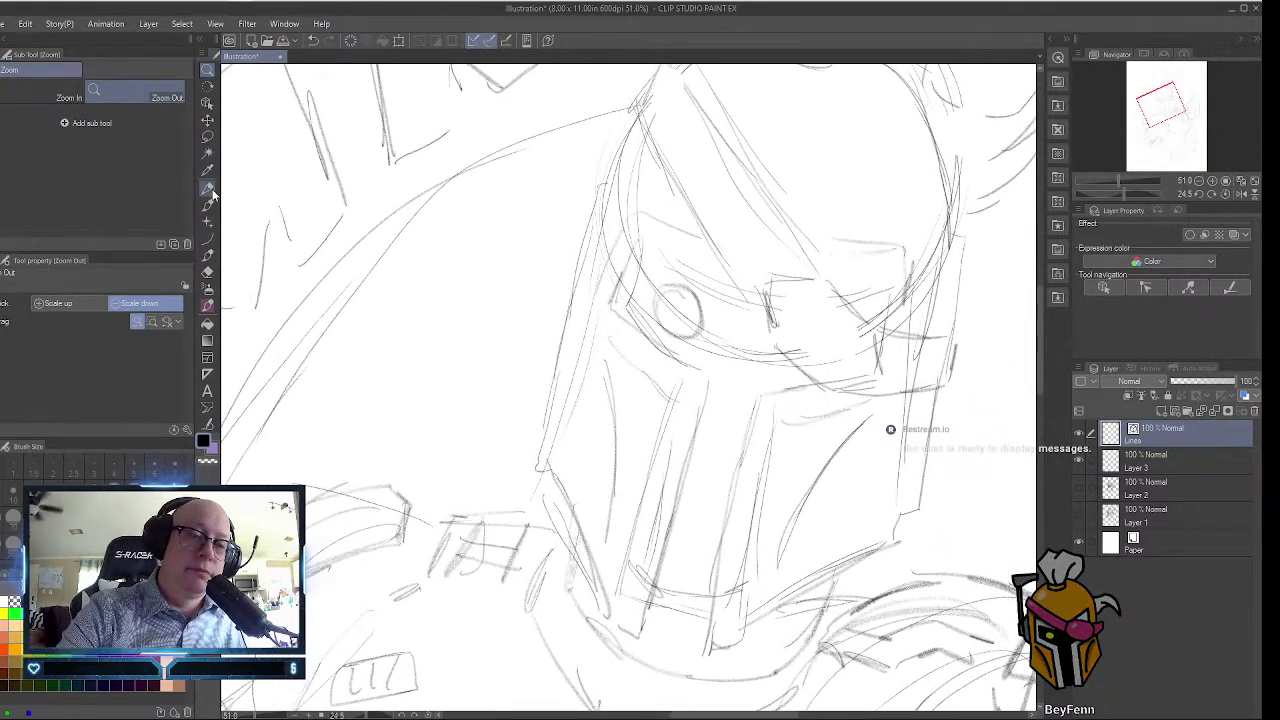
pyautogui.click(207, 238)
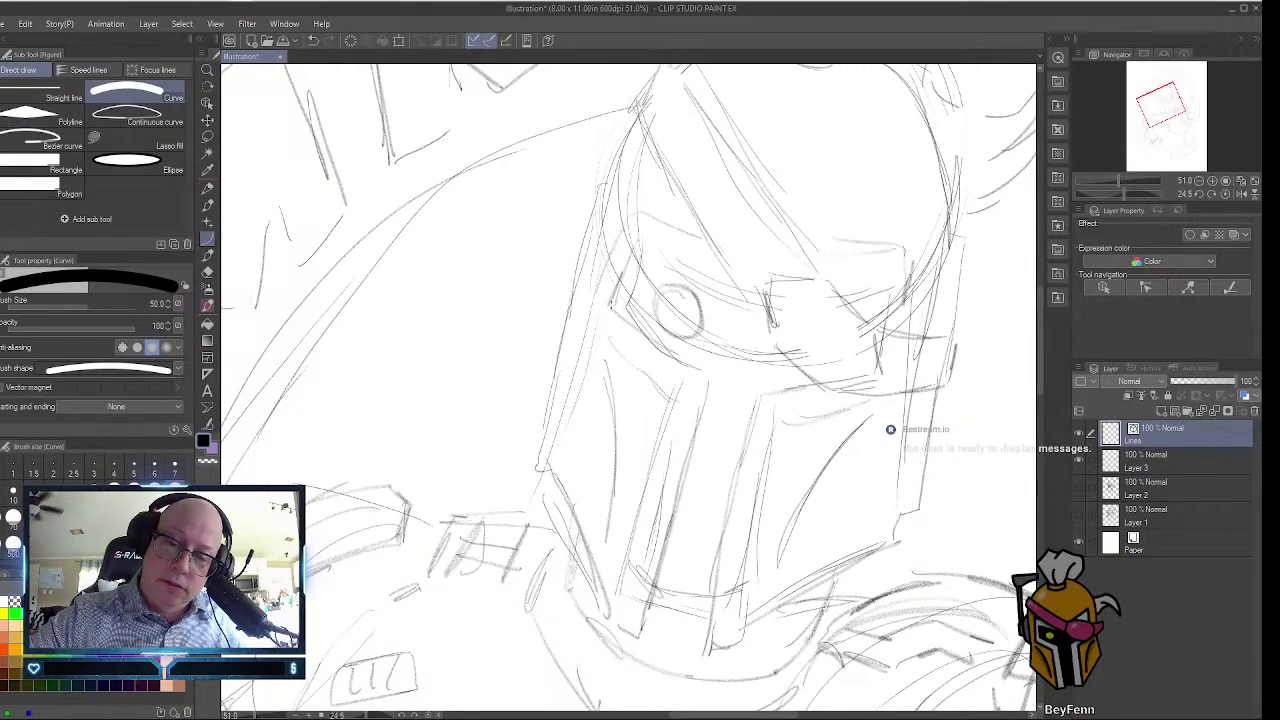
pyautogui.moveTo(610, 302); pyautogui.dragTo(705, 372)
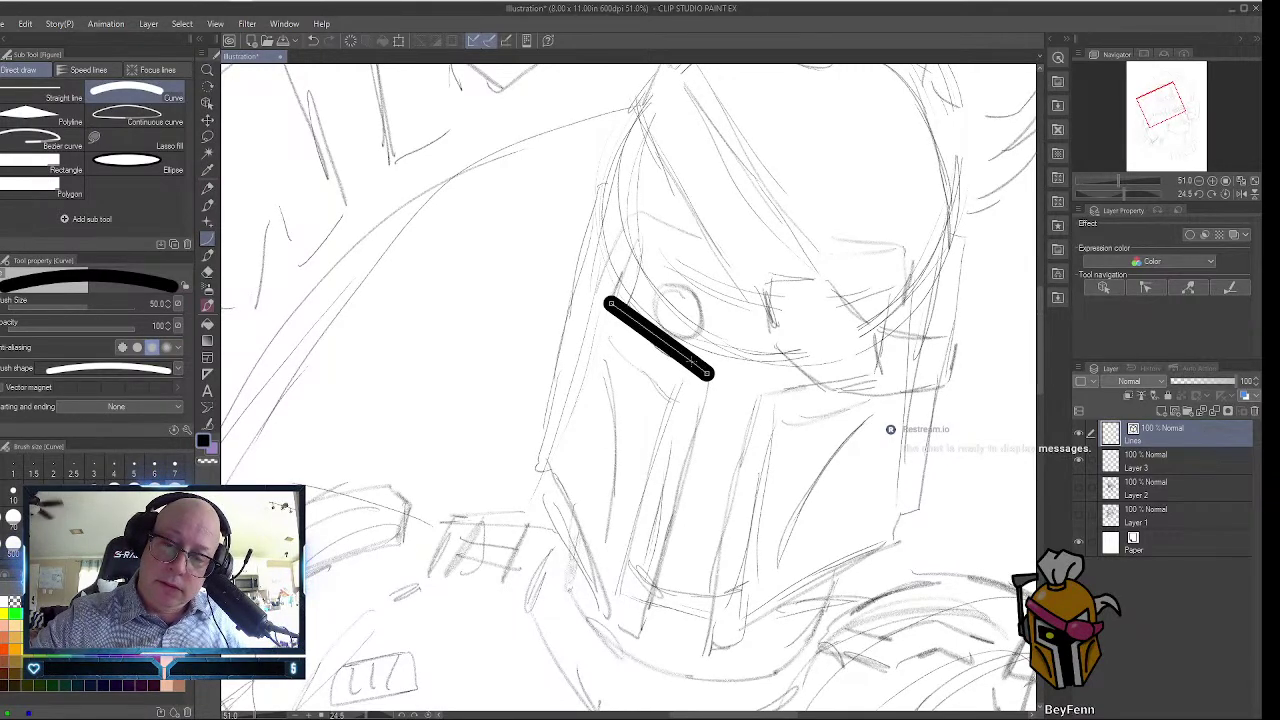
pyautogui.click(655, 357)
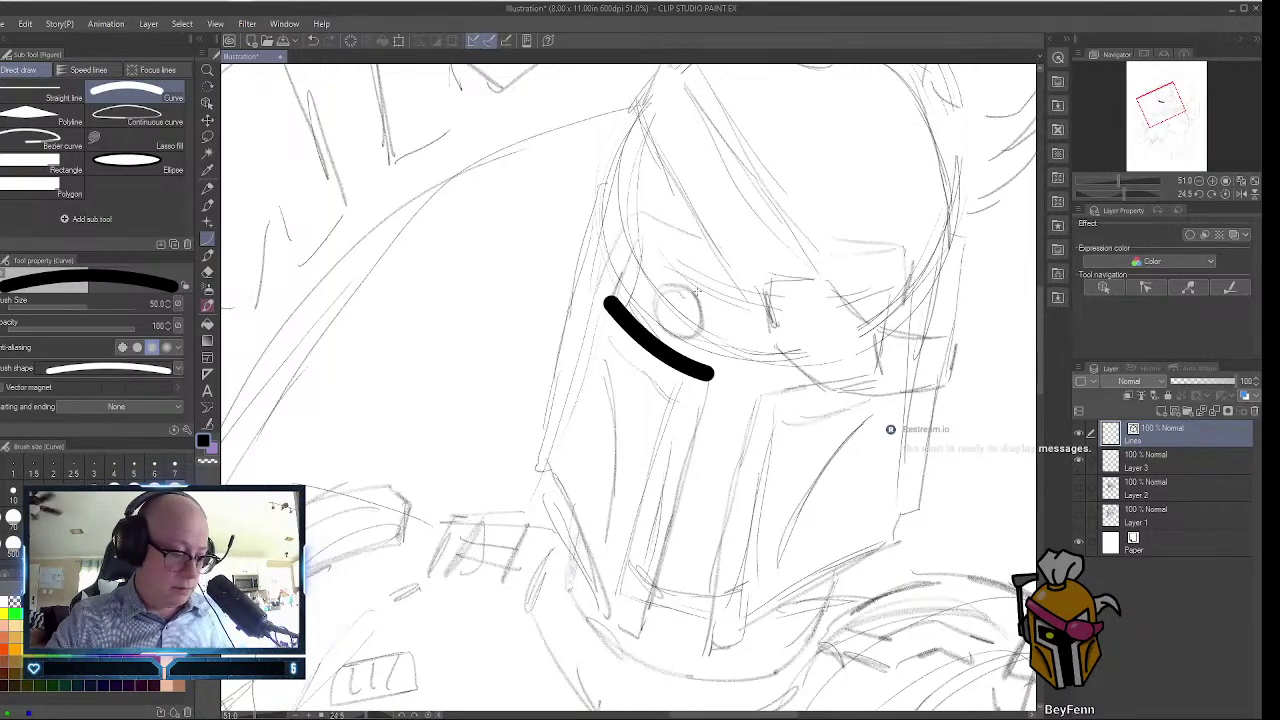
pyautogui.hotkey('ctrl', 'z')
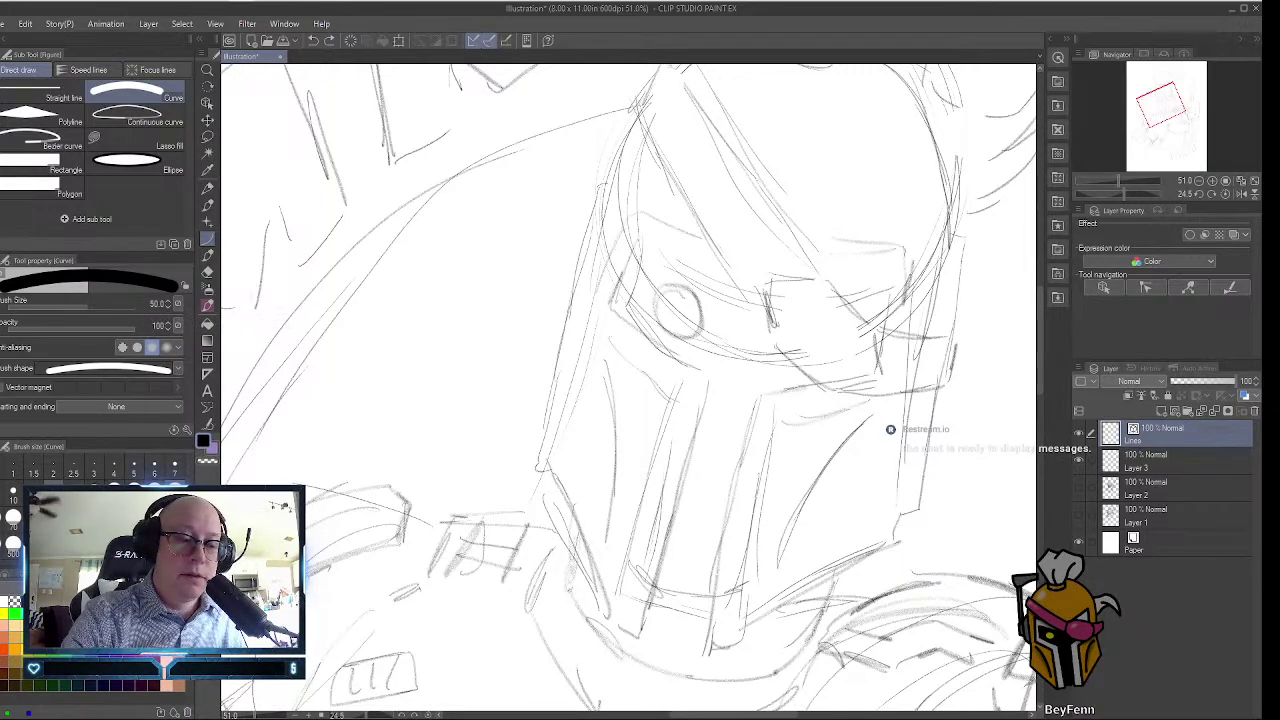
# Set the curve's brush size to 15 and ink the left eye opening's lower edge and the left side of the visor's vertical slot.
pyautogui.click(53, 492)
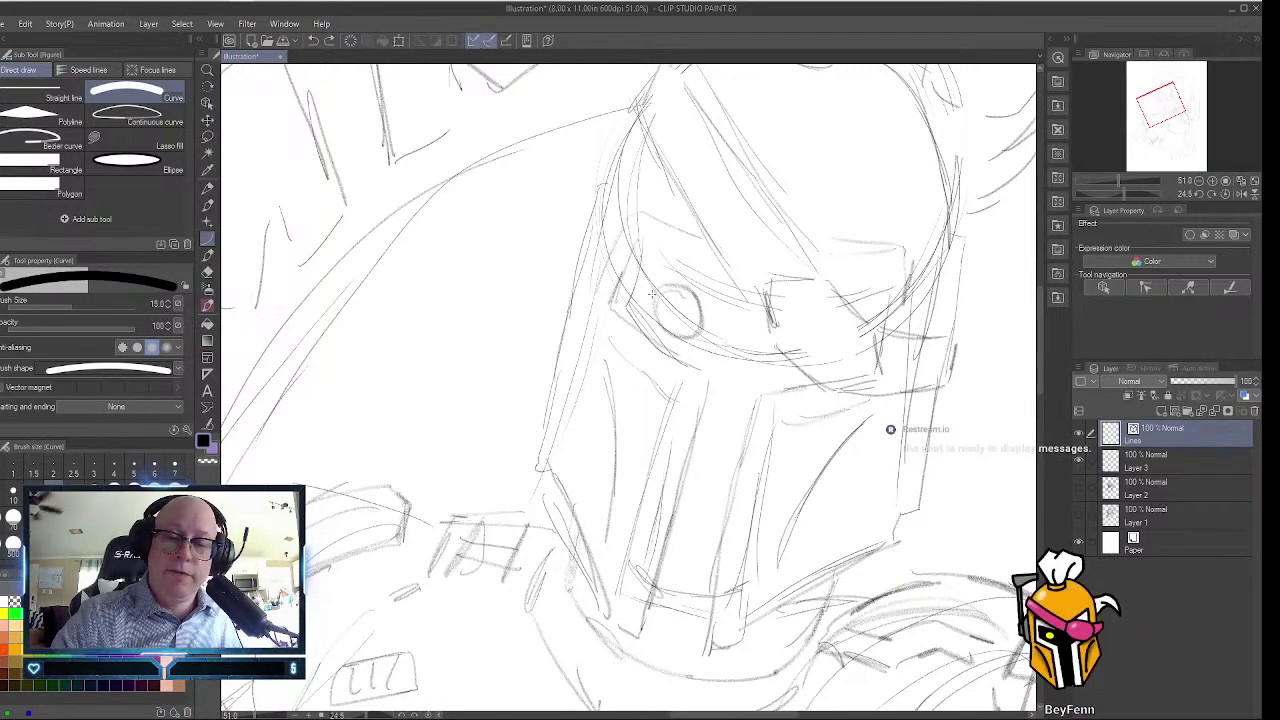
pyautogui.moveTo(612, 304); pyautogui.dragTo(710, 374)
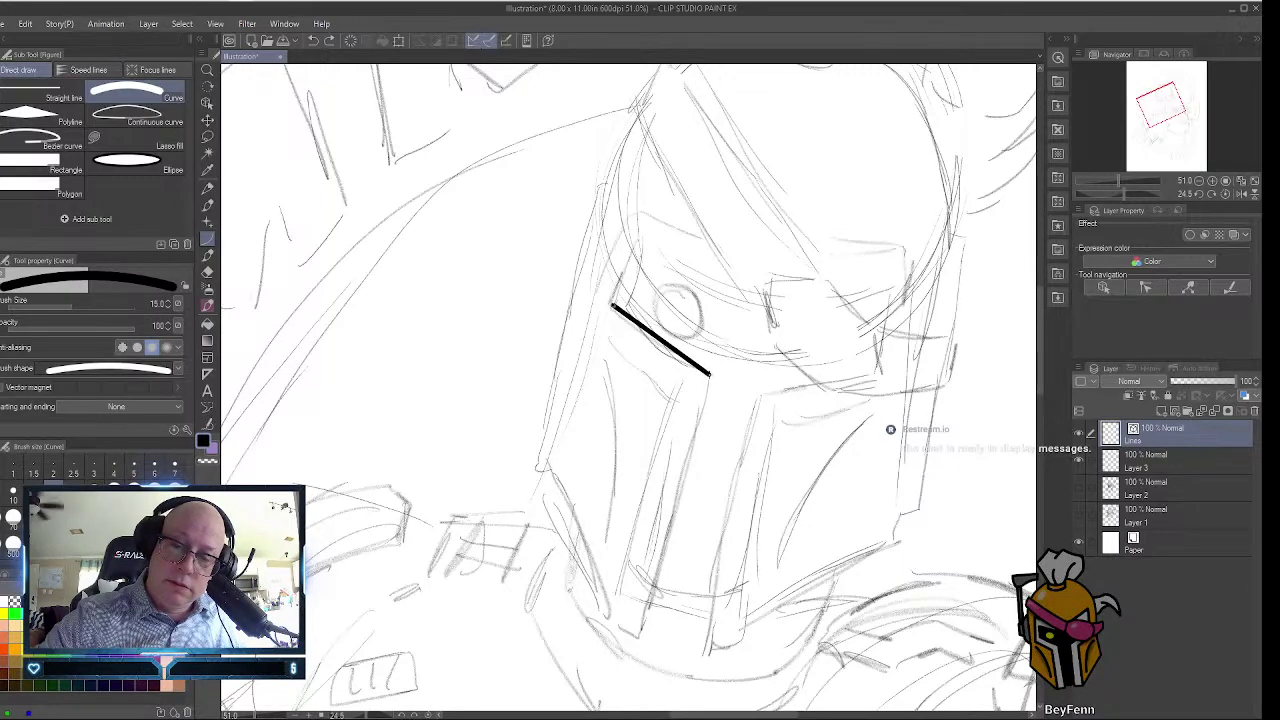
pyautogui.click(665, 357)
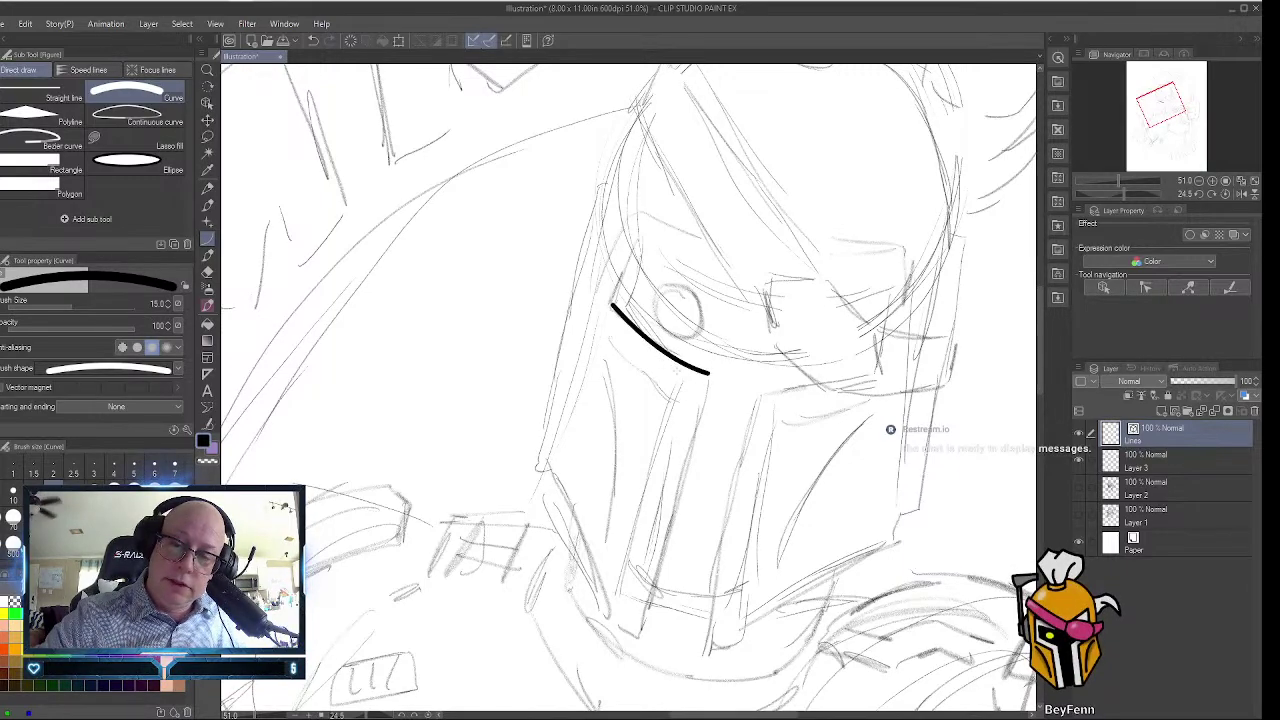
pyautogui.moveTo(638, 636); pyautogui.dragTo(708, 374)
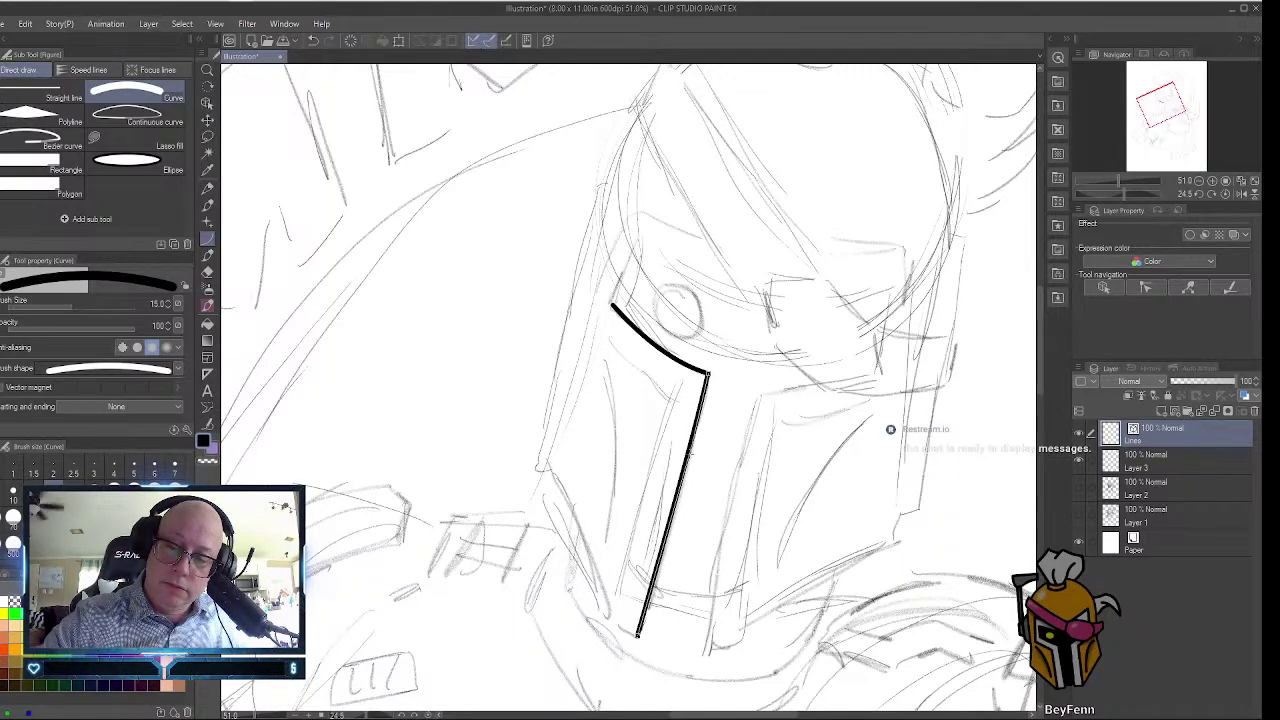
pyautogui.click(677, 499)
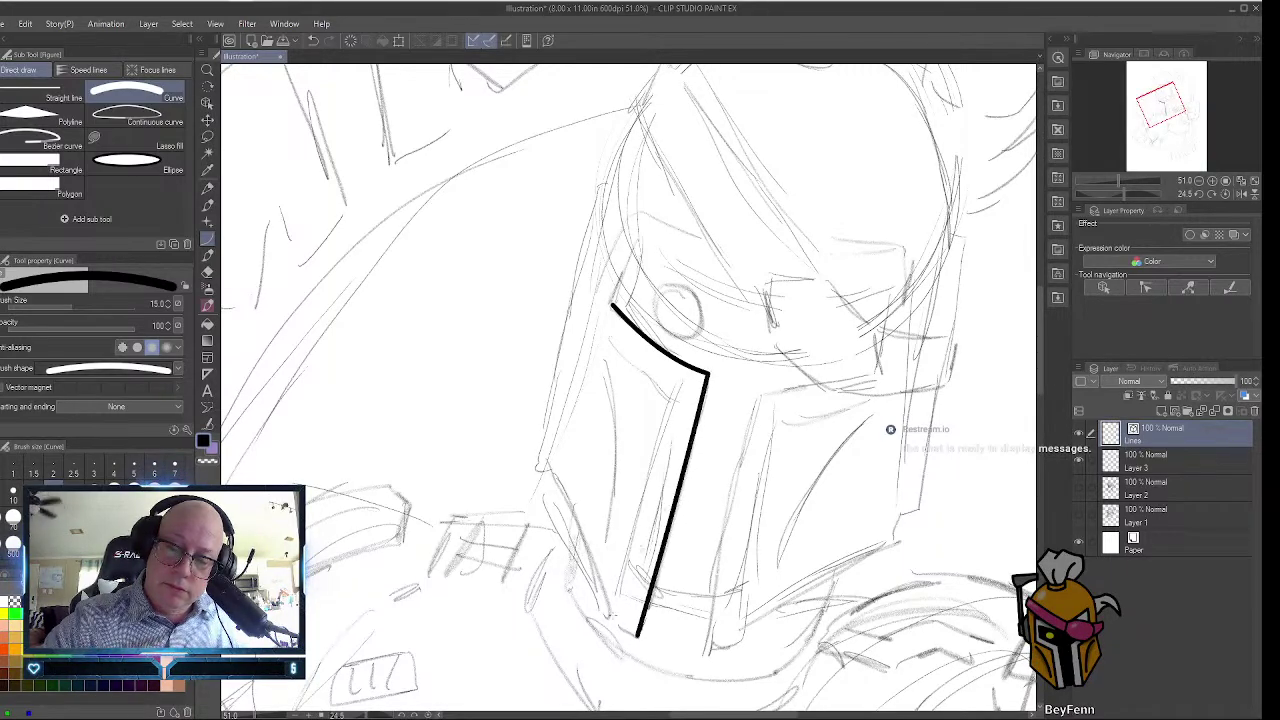
# Ink the left cheek plate's short bottom edge and curved jaw line, continuing up the helmet's outer side to the forehead.
pyautogui.moveTo(637, 633); pyautogui.dragTo(612, 625)
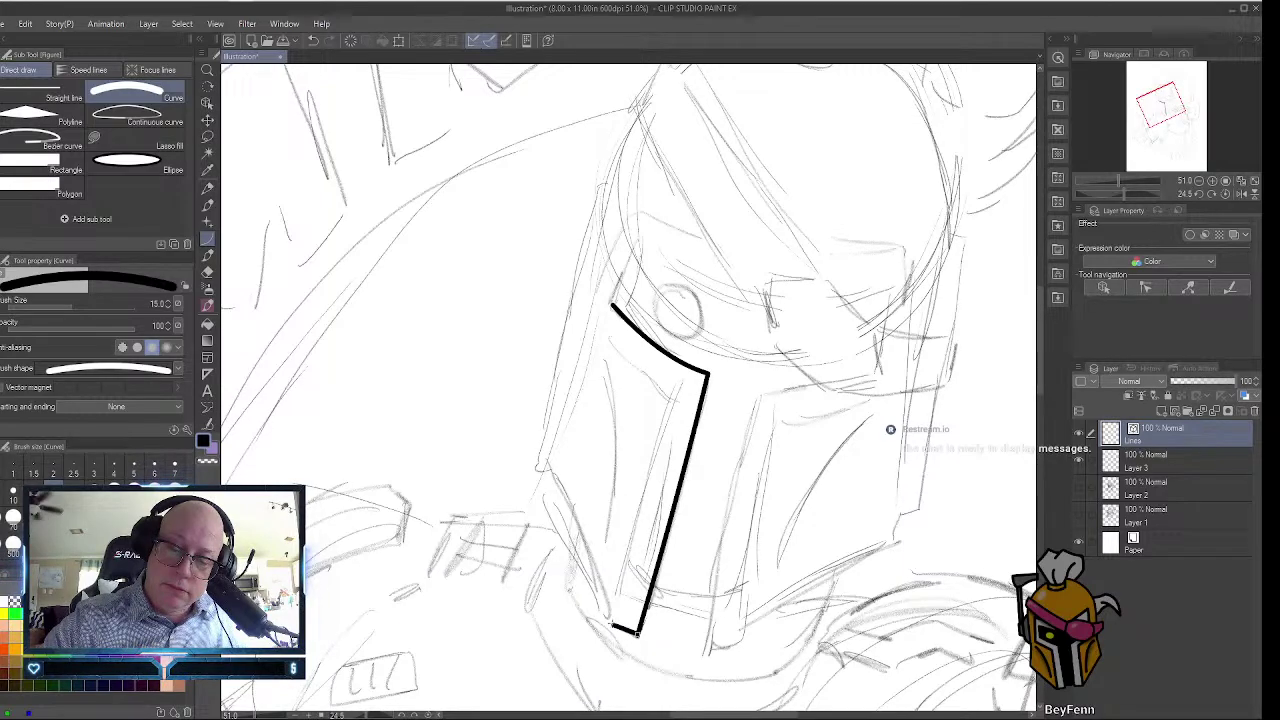
pyautogui.click(608, 622)
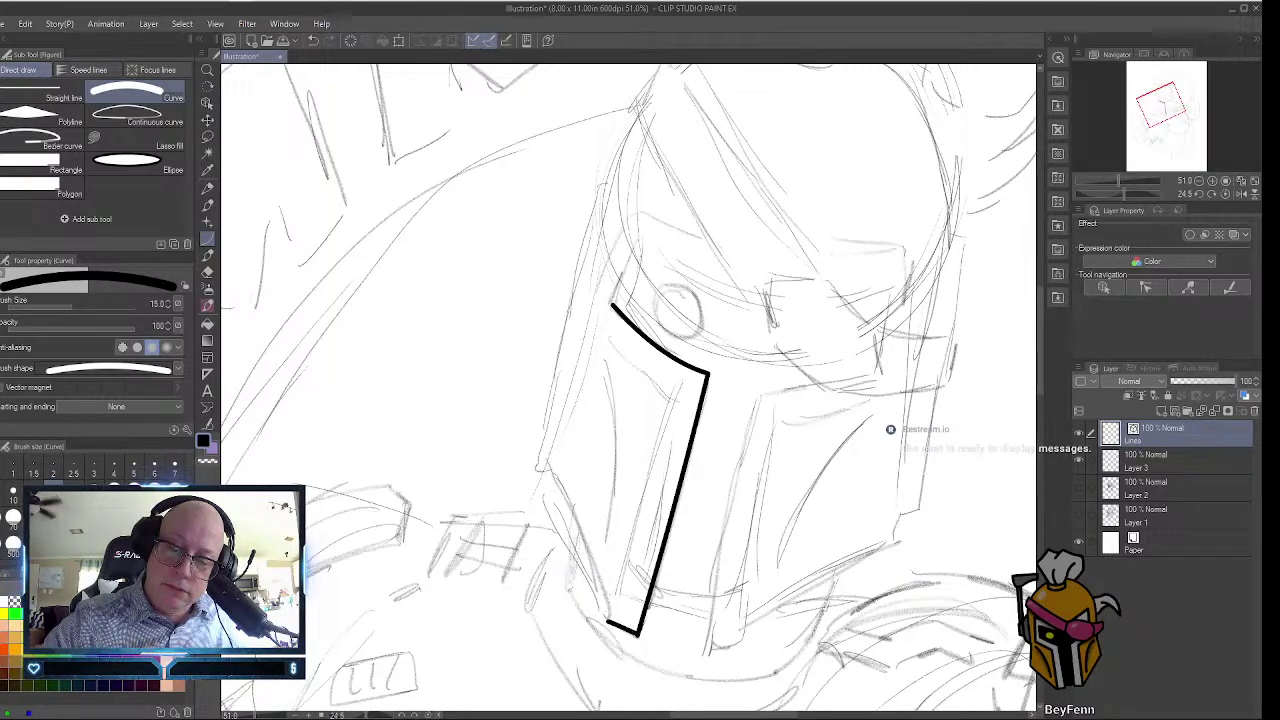
pyautogui.hotkey('ctrl', 'z')
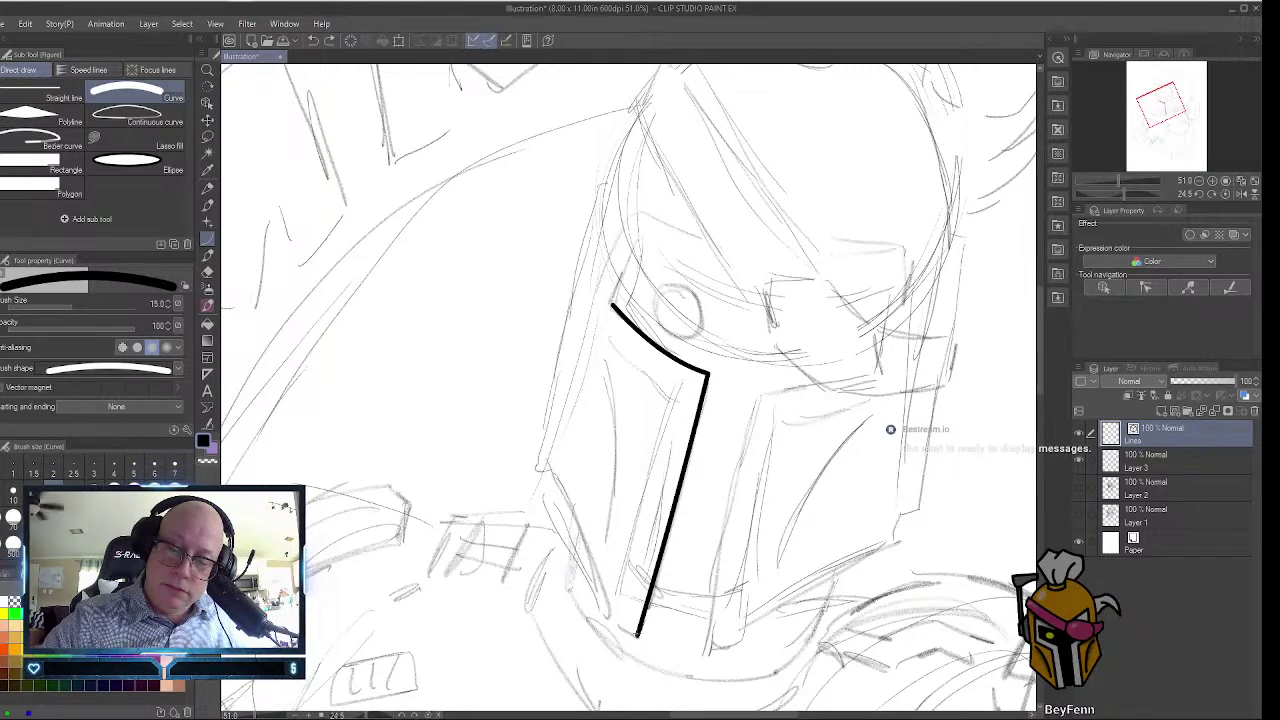
pyautogui.moveTo(636, 633); pyautogui.dragTo(608, 622)
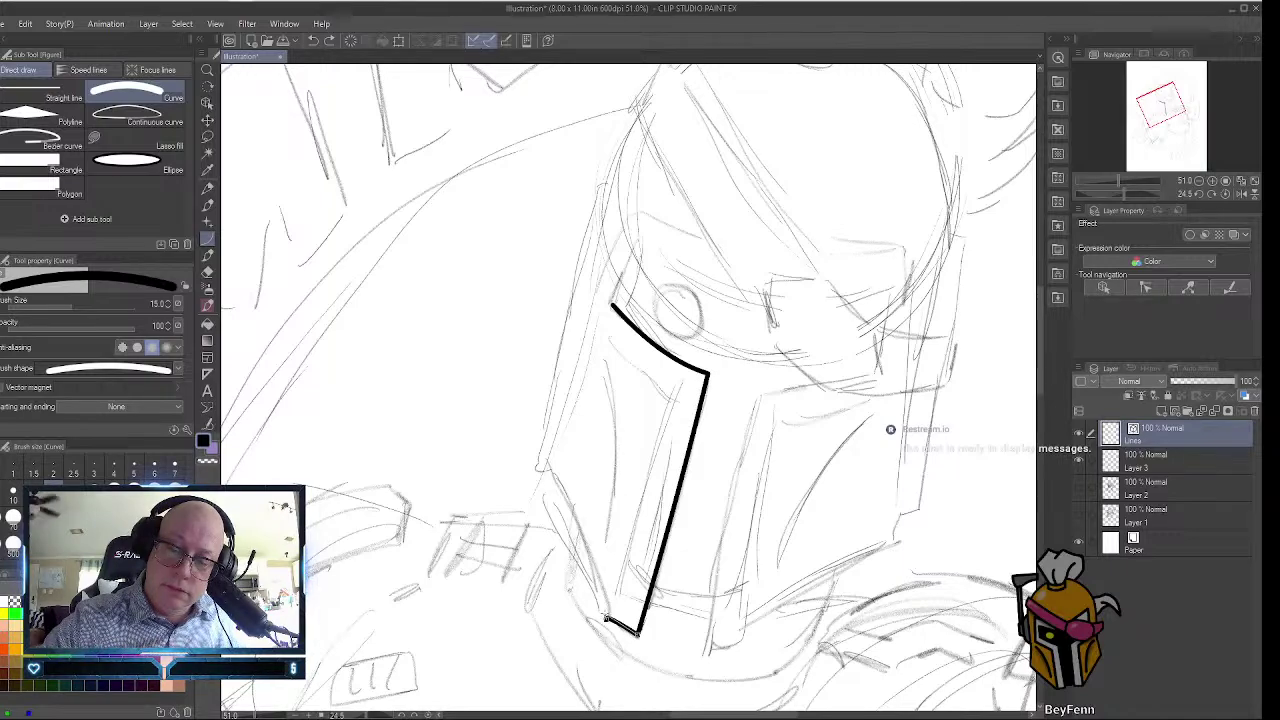
pyautogui.click(607, 620)
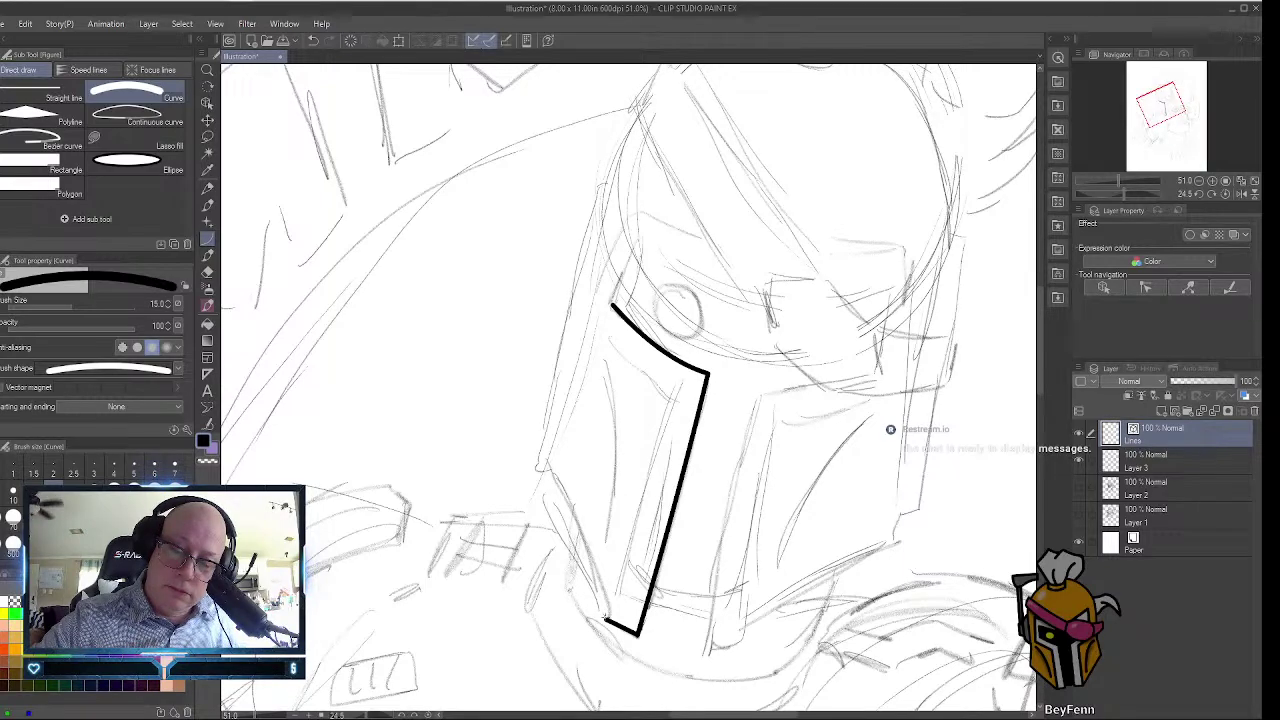
pyautogui.moveTo(606, 620); pyautogui.dragTo(537, 461)
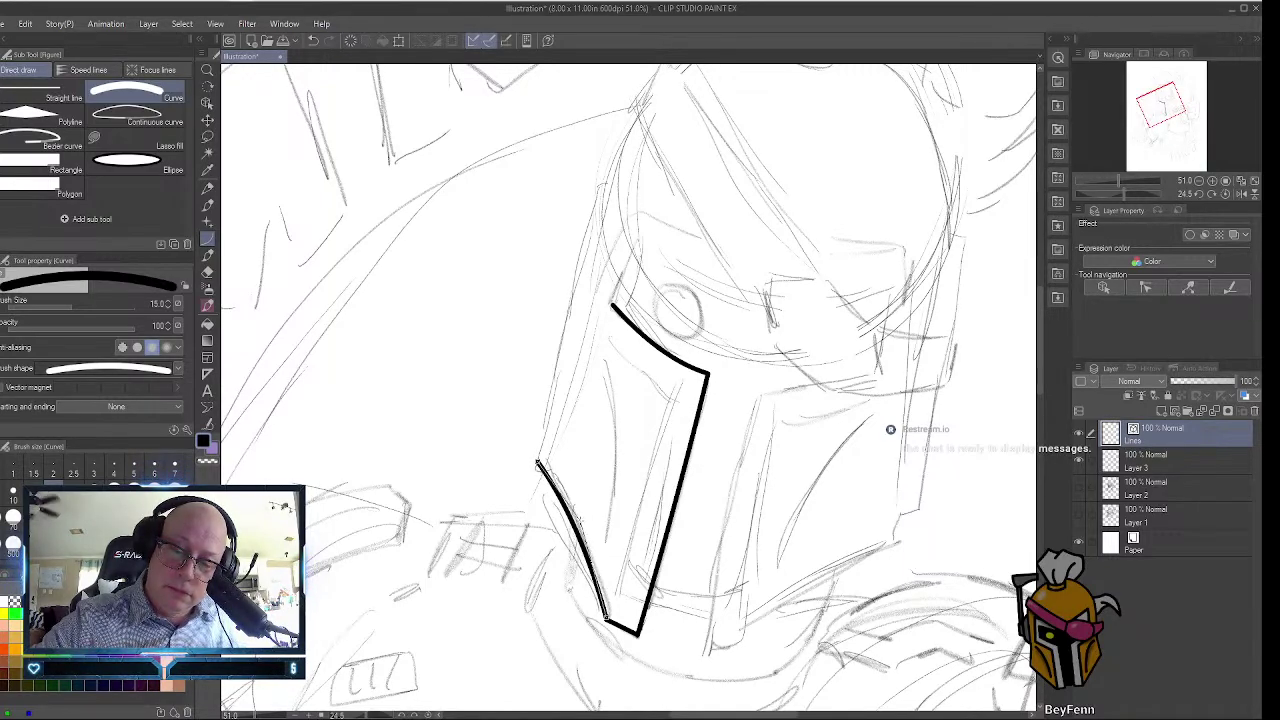
pyautogui.click(582, 514)
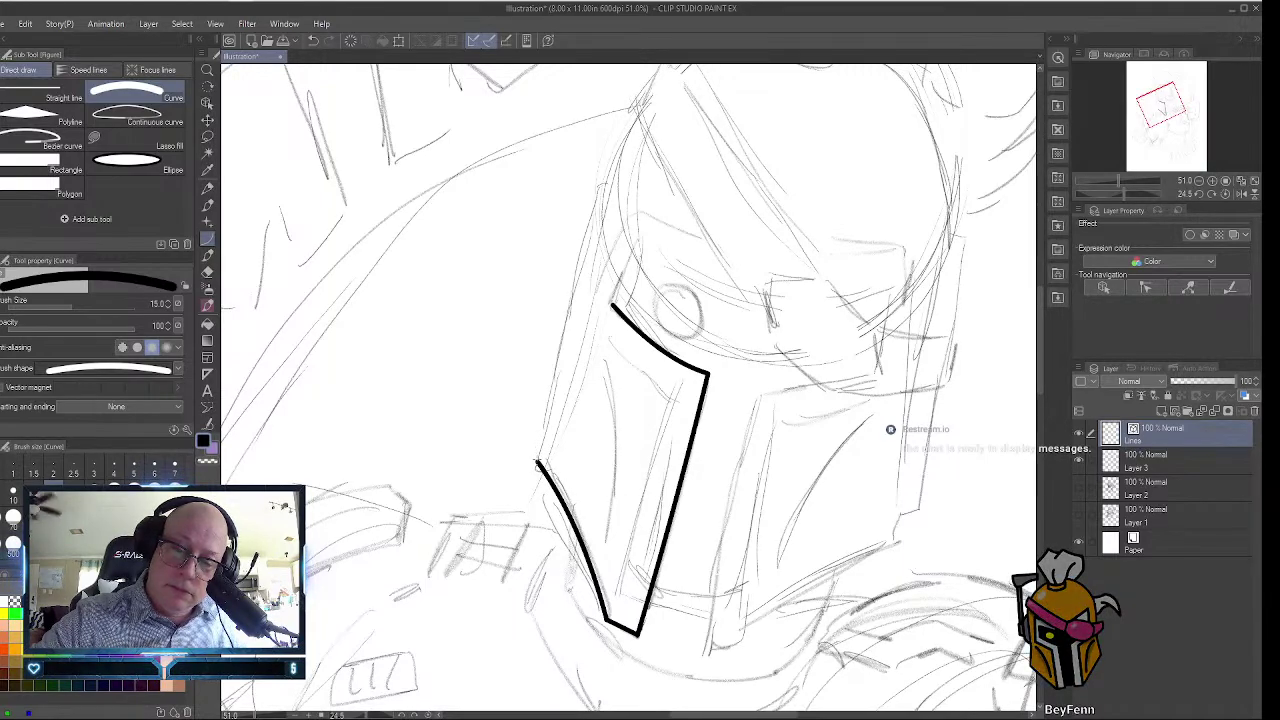
pyautogui.moveTo(537, 461); pyautogui.dragTo(638, 115)
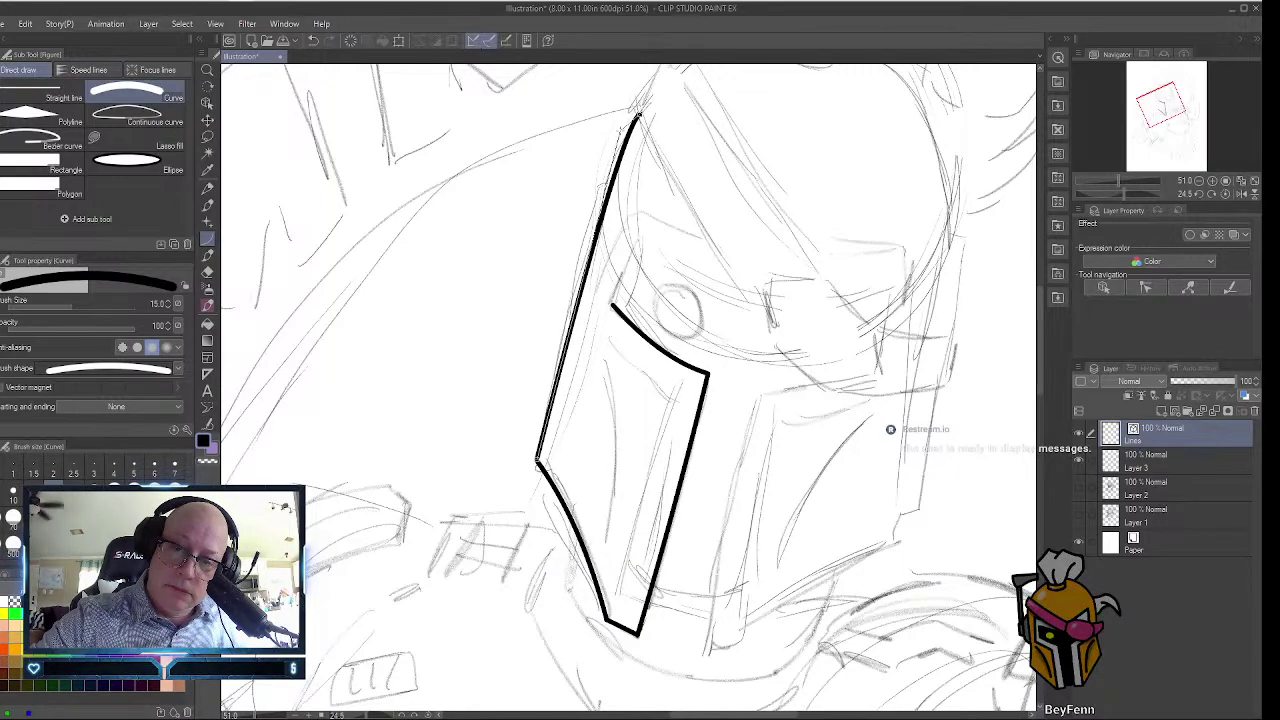
pyautogui.click(609, 137)
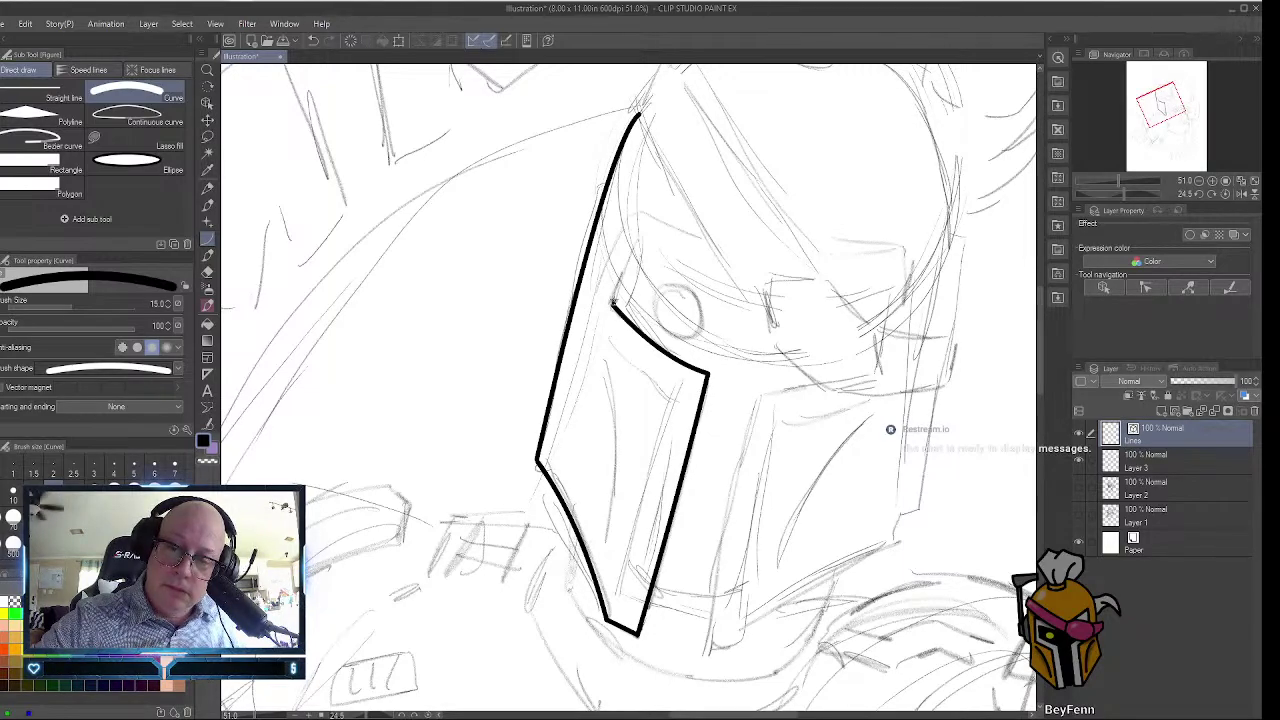
# Ink the left eye opening's slanted outer end and its curved upper edge toward the center of the face.
pyautogui.moveTo(613, 302); pyautogui.dragTo(636, 242)
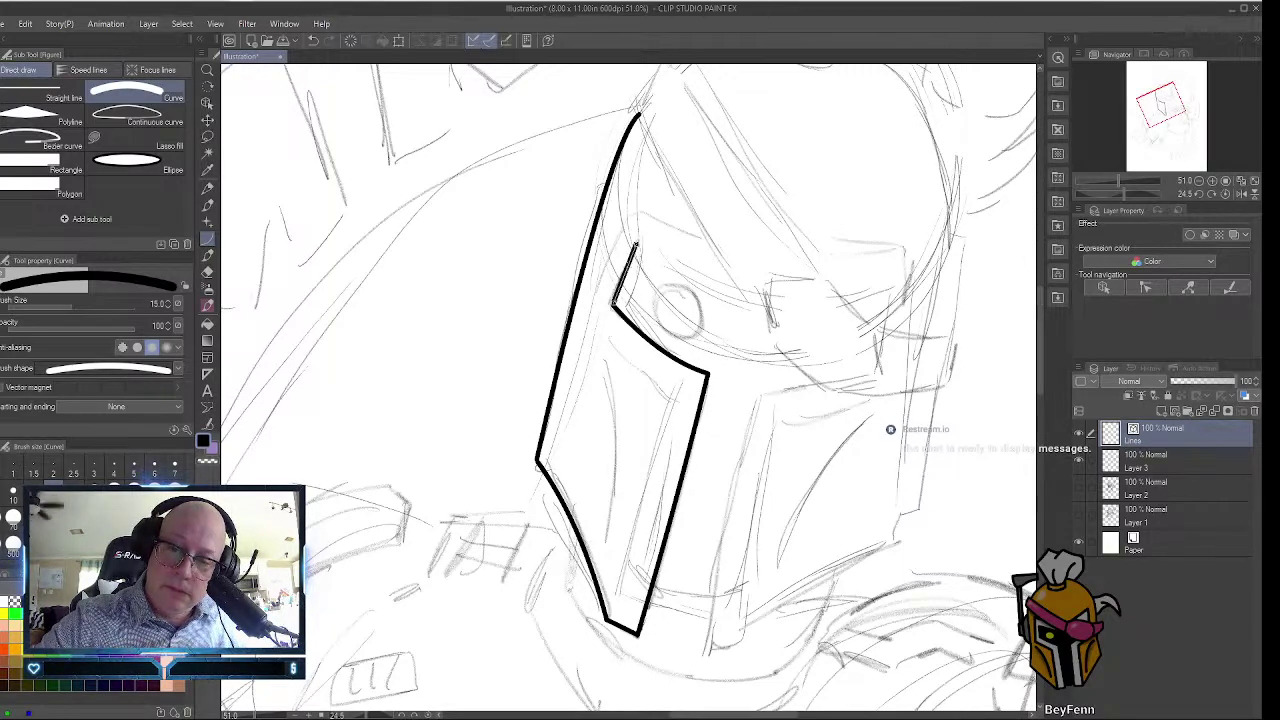
pyautogui.click(626, 270)
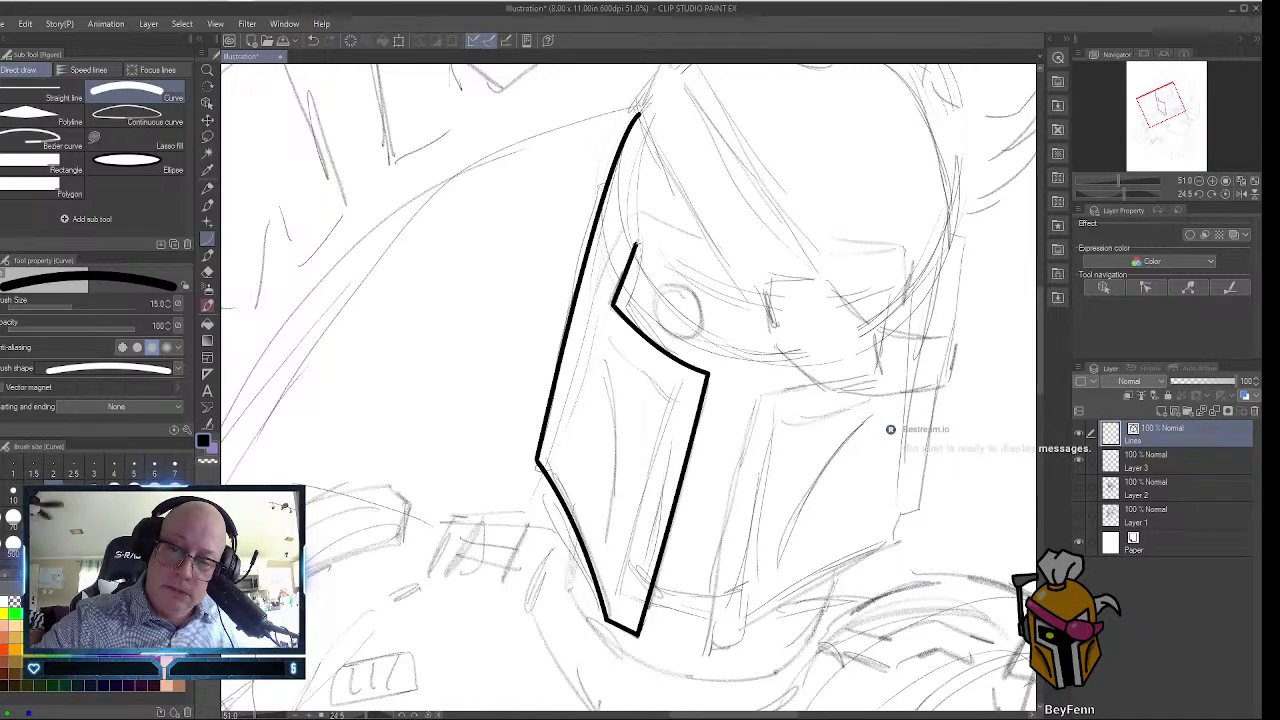
pyautogui.moveTo(636, 242); pyautogui.dragTo(762, 318)
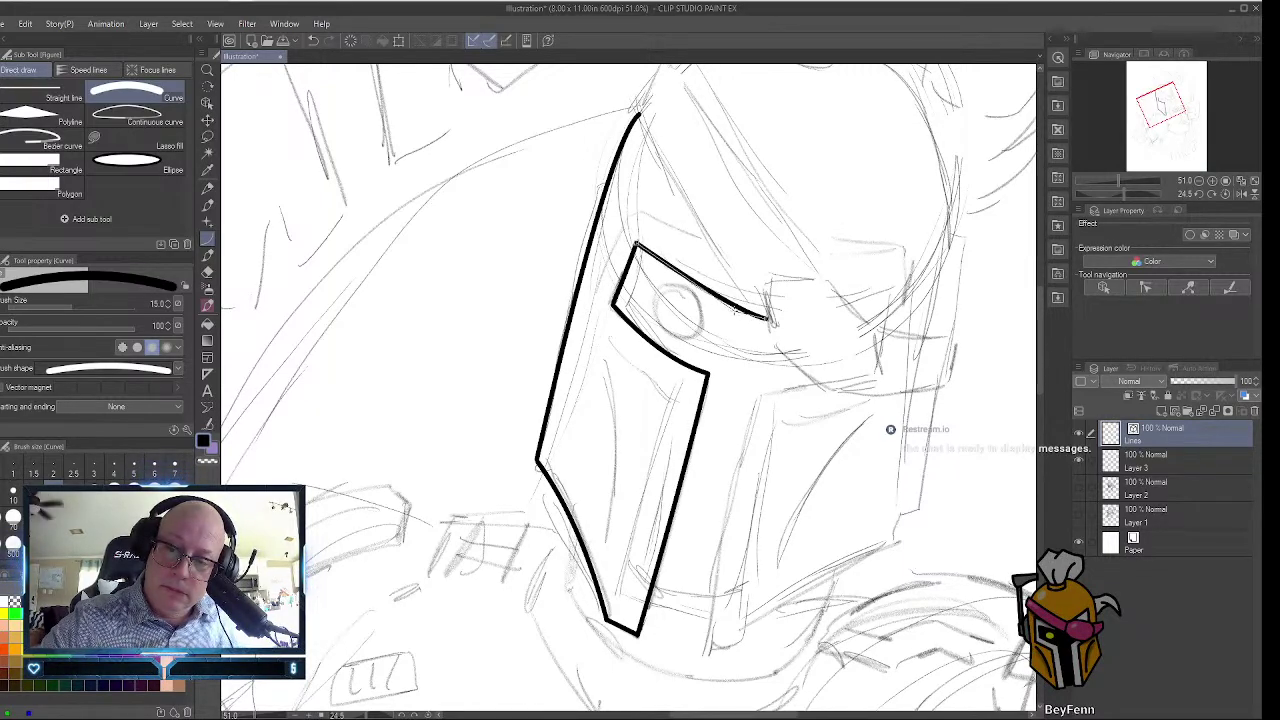
pyautogui.click(705, 292)
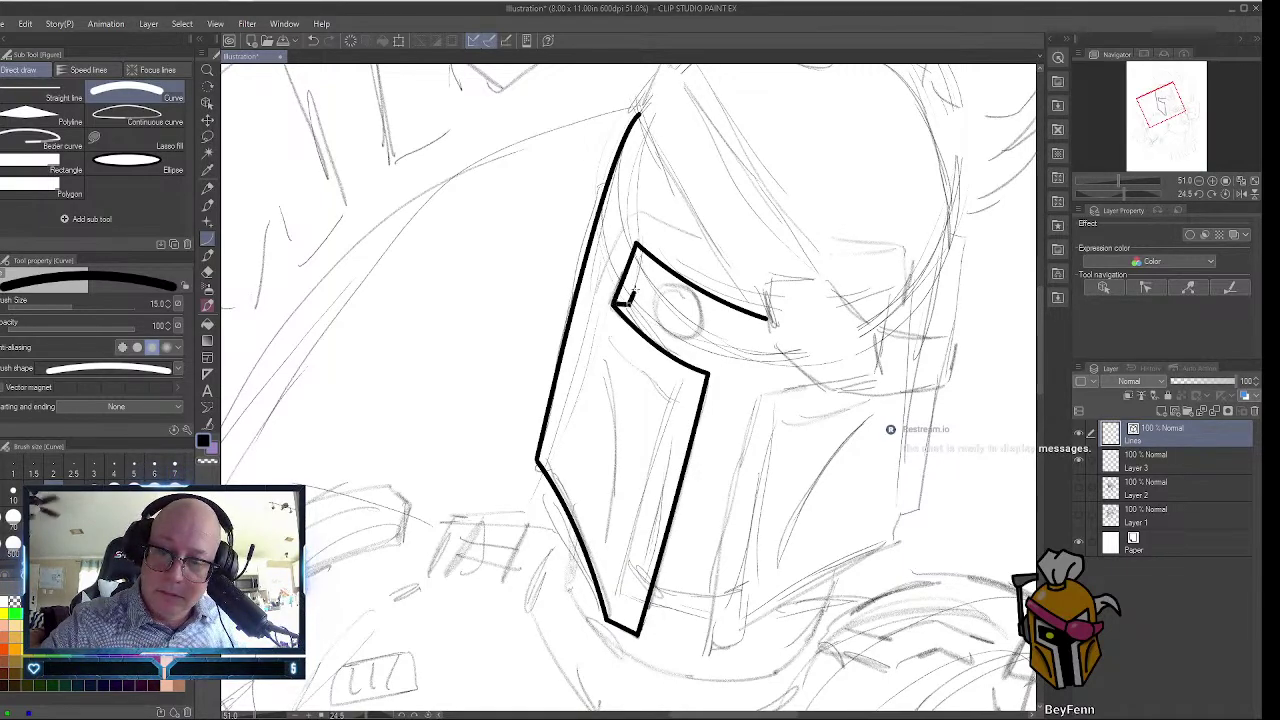
# Add inner rim lines along the left eye opening's outer end and lower edge to show the visor's thickness.
pyautogui.moveTo(632, 292); pyautogui.dragTo(650, 258)
pyautogui.hotkey('ctrl', 'z')
pyautogui.click(650, 258)
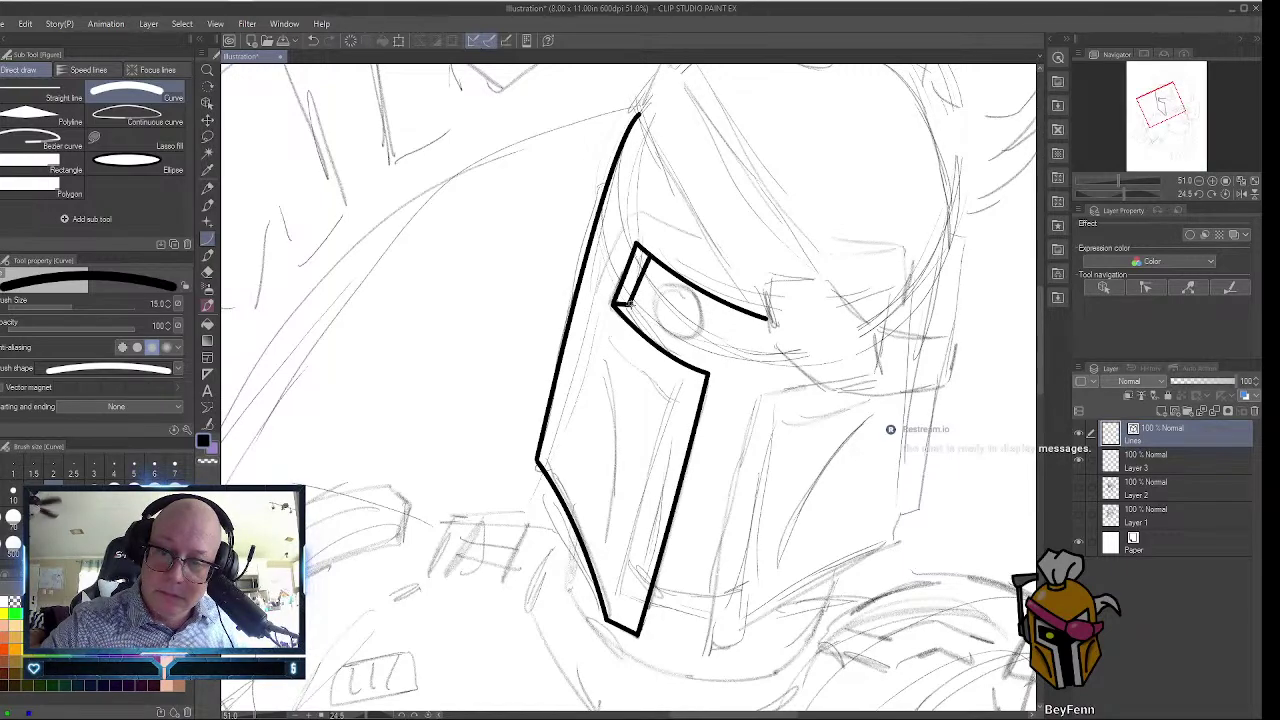
pyautogui.moveTo(631, 303); pyautogui.dragTo(711, 358)
pyautogui.click(711, 358)
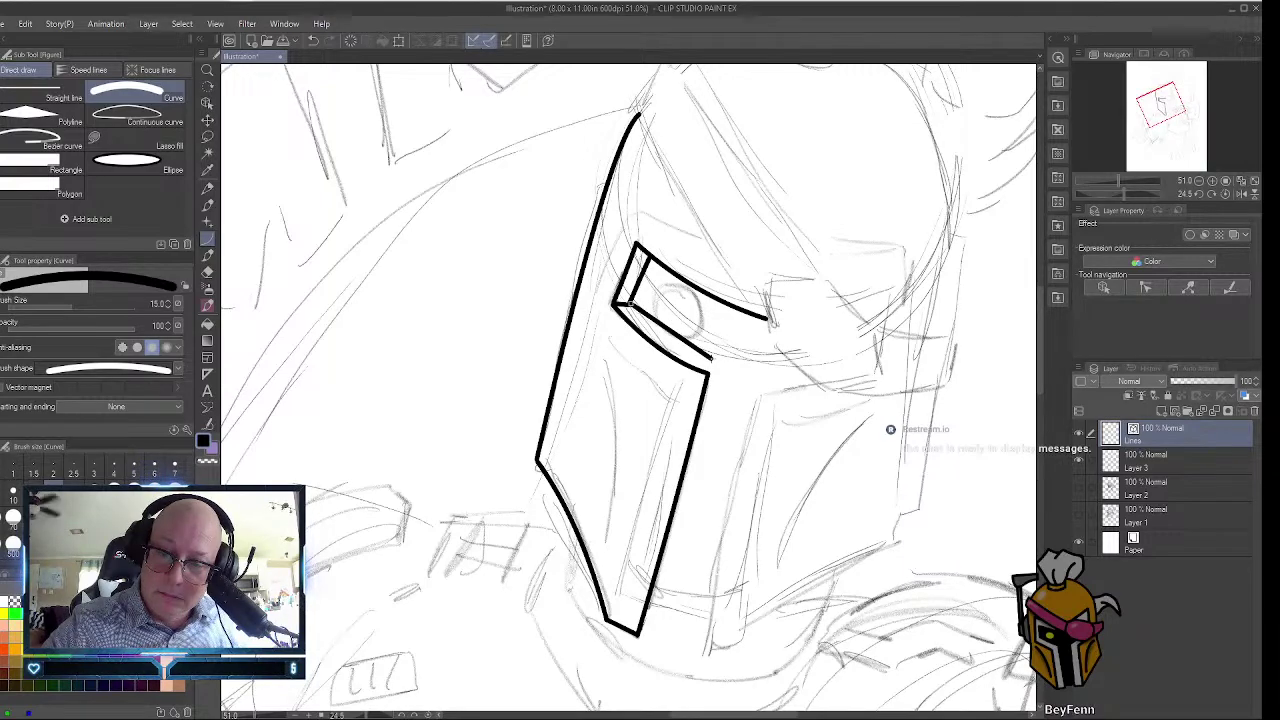
pyautogui.click(672, 345)
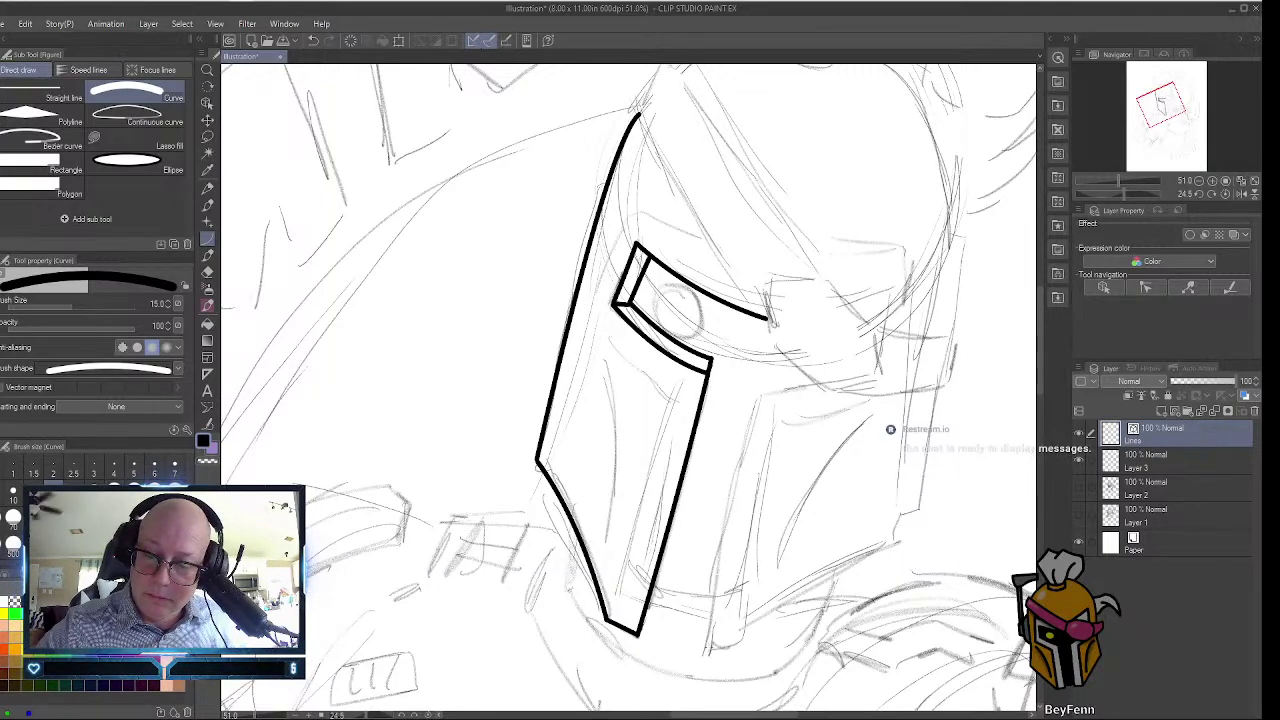
# Ink the visor slot's right side, its strip's short bottom edge and parallel outer line, and both lower border lines of the right eye opening.
pyautogui.moveTo(708, 645)
pyautogui.mouseDown()
pyautogui.moveTo(759, 383)
pyautogui.moveTo(822, 386)
pyautogui.mouseUp()
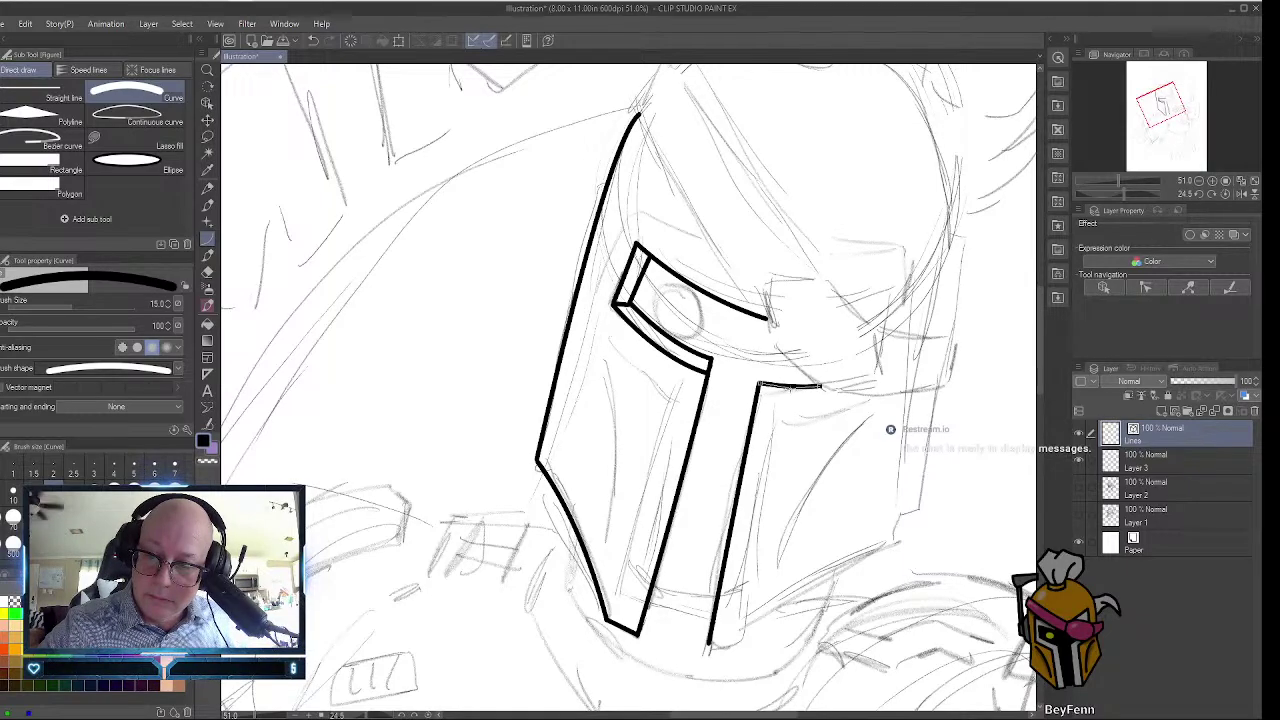
pyautogui.click(792, 389)
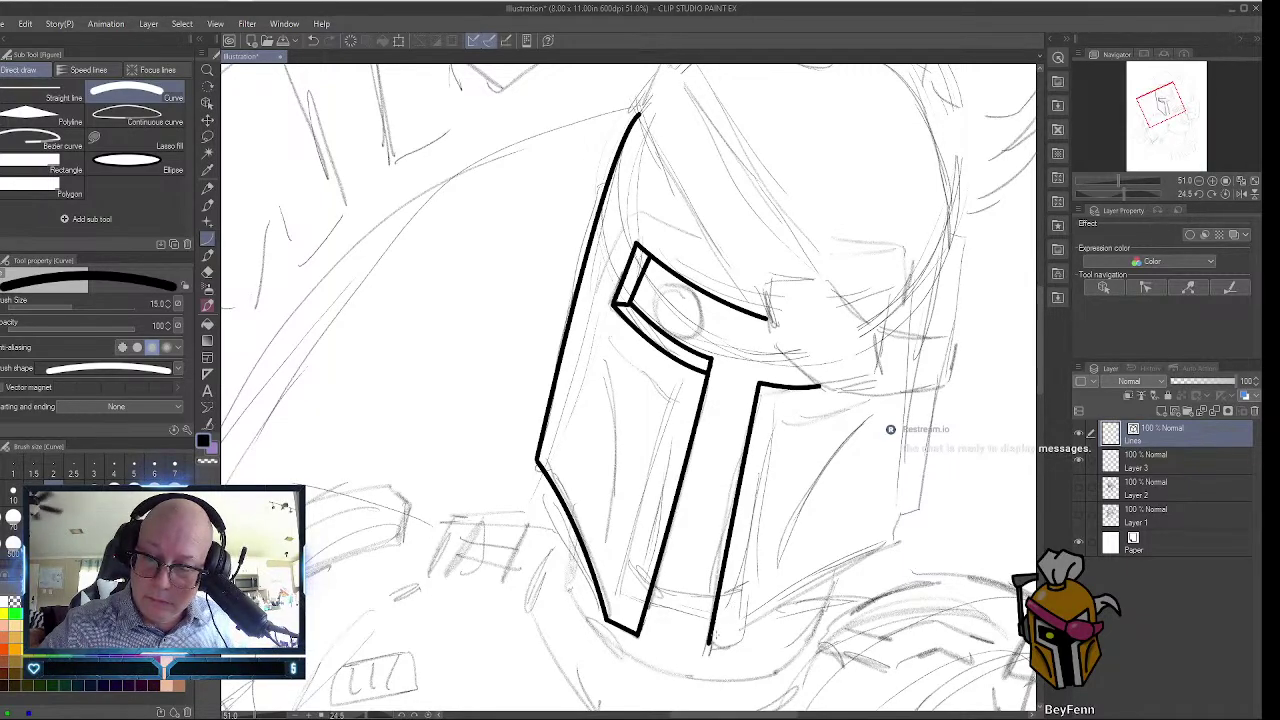
pyautogui.moveTo(709, 642); pyautogui.dragTo(744, 643)
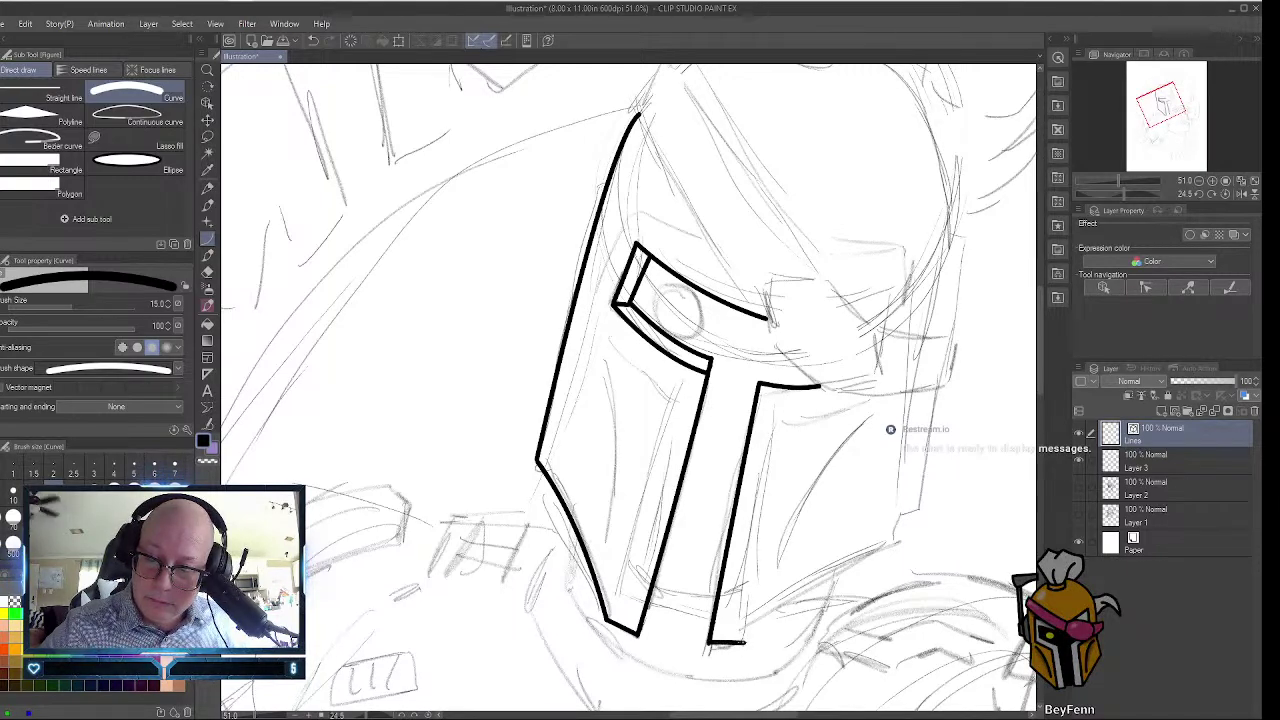
pyautogui.moveTo(745, 642); pyautogui.dragTo(782, 424)
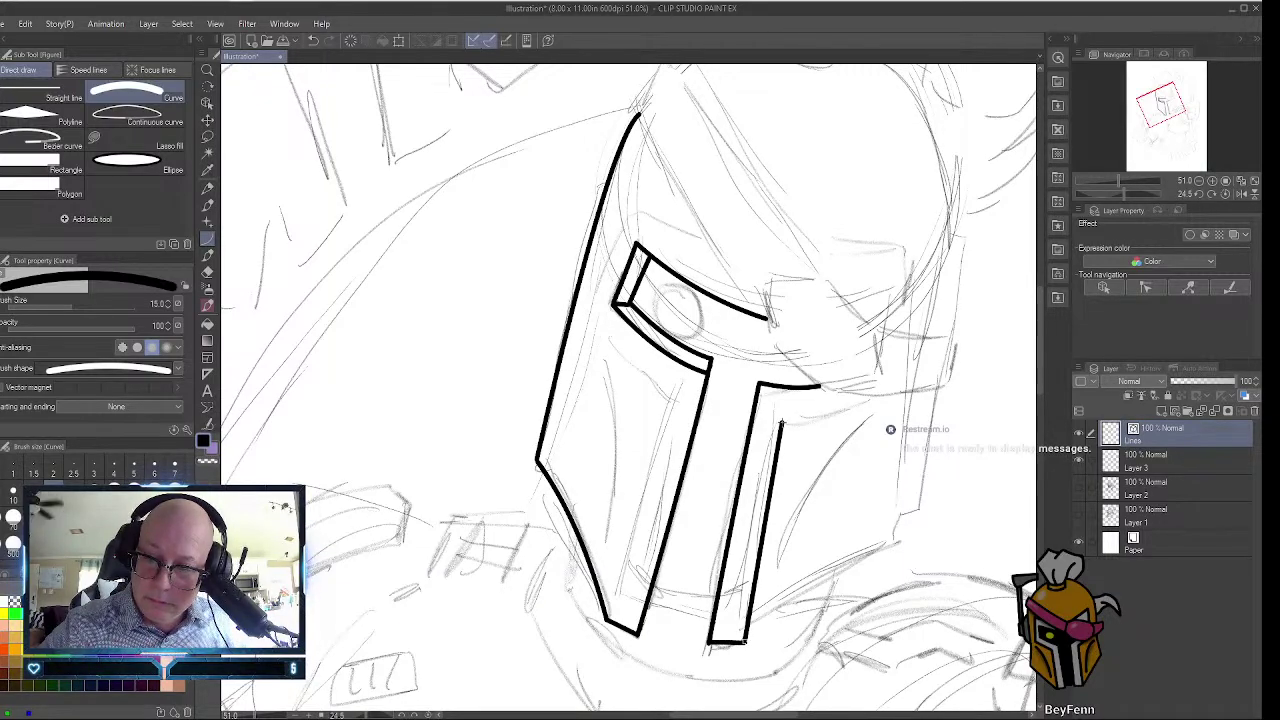
pyautogui.moveTo(782, 422); pyautogui.dragTo(875, 396)
pyautogui.click(782, 421)
pyautogui.click(840, 421)
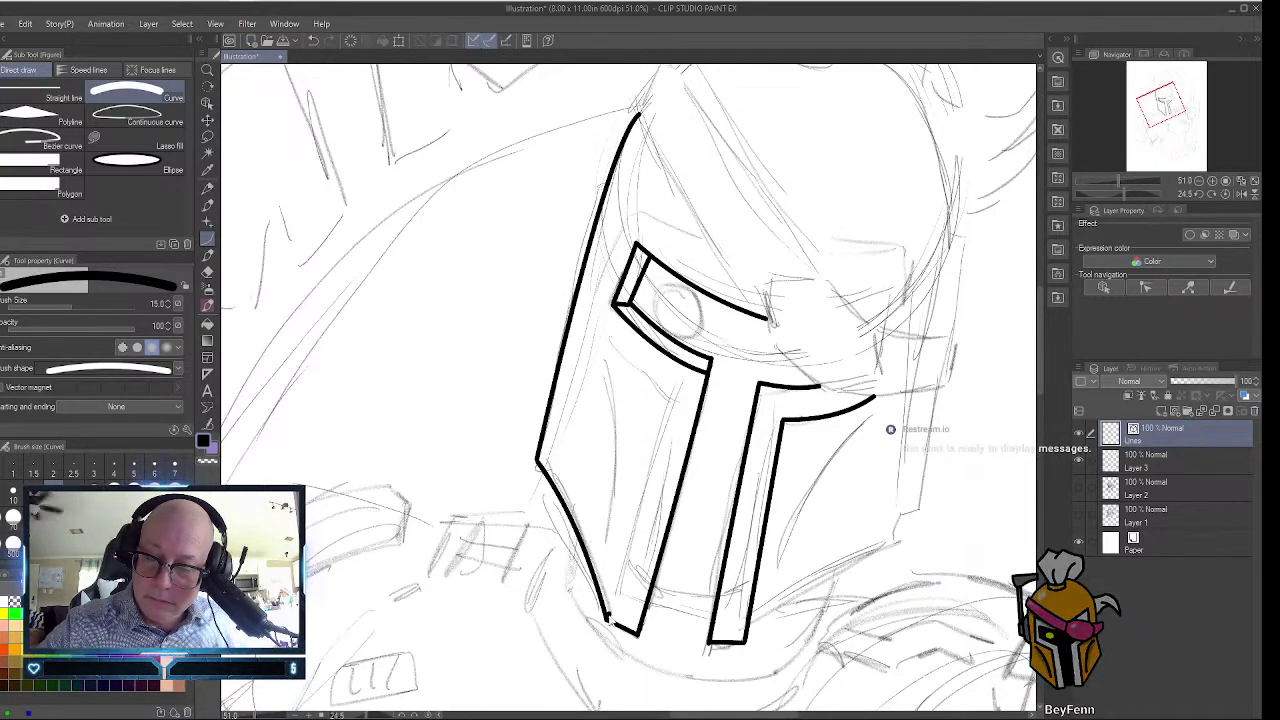
# Ink the border line running up the left cheek plate, beneath the left eye opening, around its outer end and above its upper edge.
pyautogui.moveTo(607, 620)
pyautogui.mouseDown()
pyautogui.moveTo(673, 398)
pyautogui.moveTo(592, 312)
pyautogui.mouseUp()
pyautogui.click(673, 398)
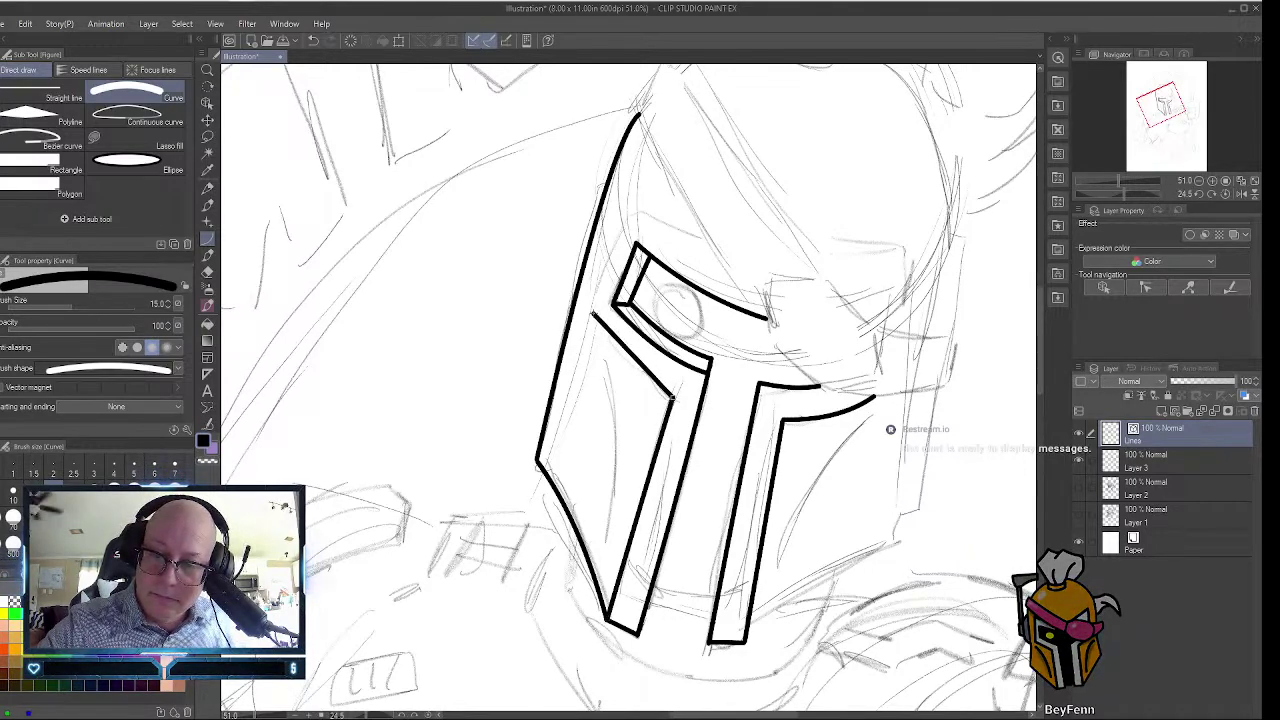
pyautogui.click(609, 311)
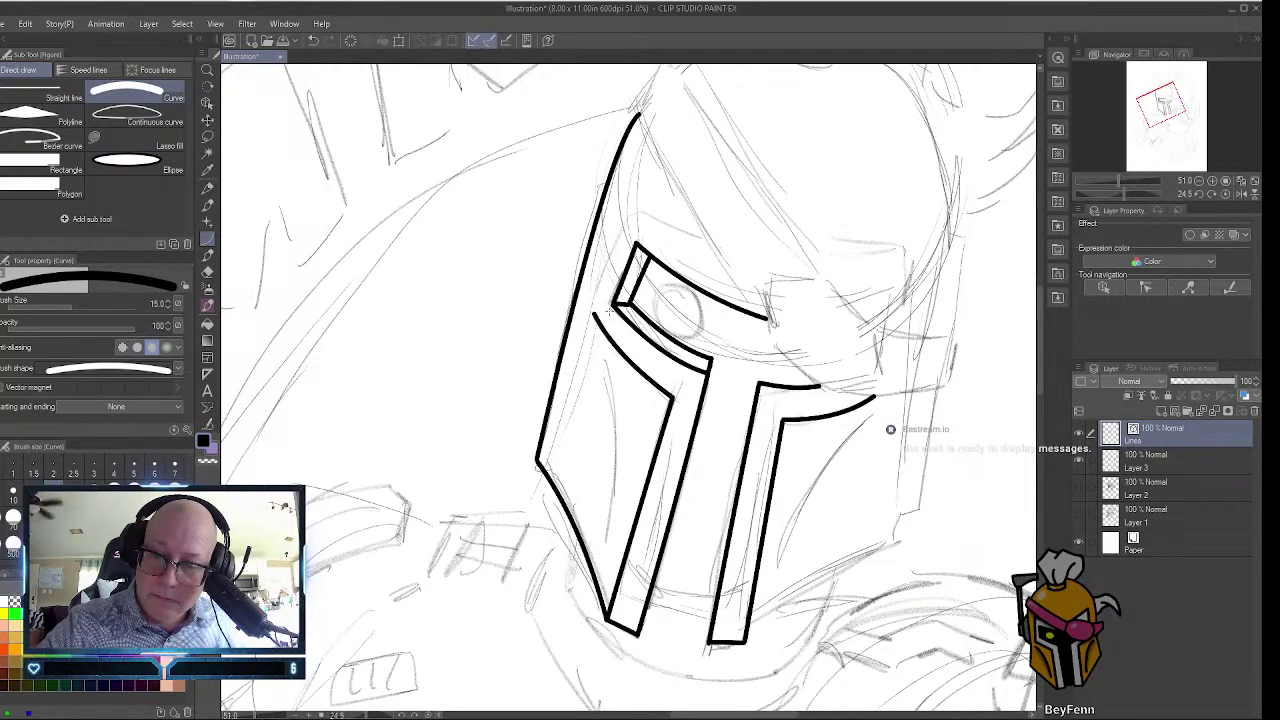
pyautogui.moveTo(594, 313)
pyautogui.mouseDown()
pyautogui.moveTo(634, 208)
pyautogui.moveTo(766, 288)
pyautogui.mouseUp()
pyautogui.click(634, 210)
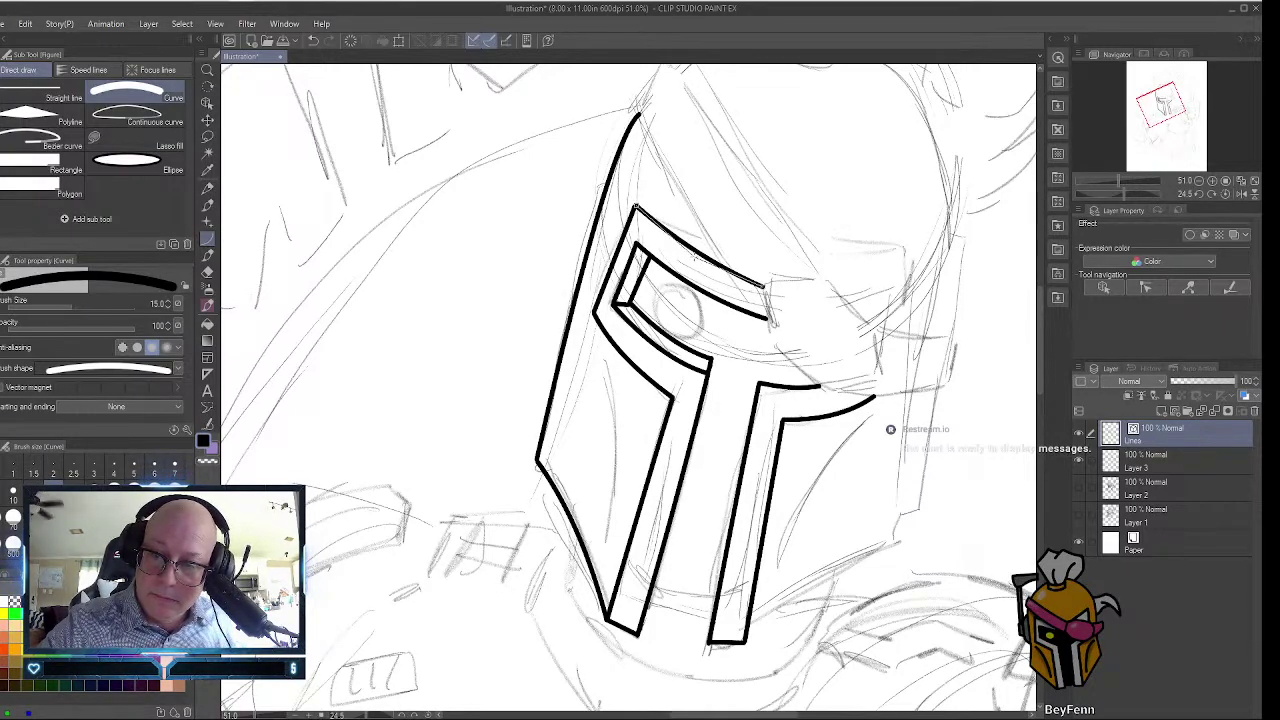
pyautogui.click(696, 257)
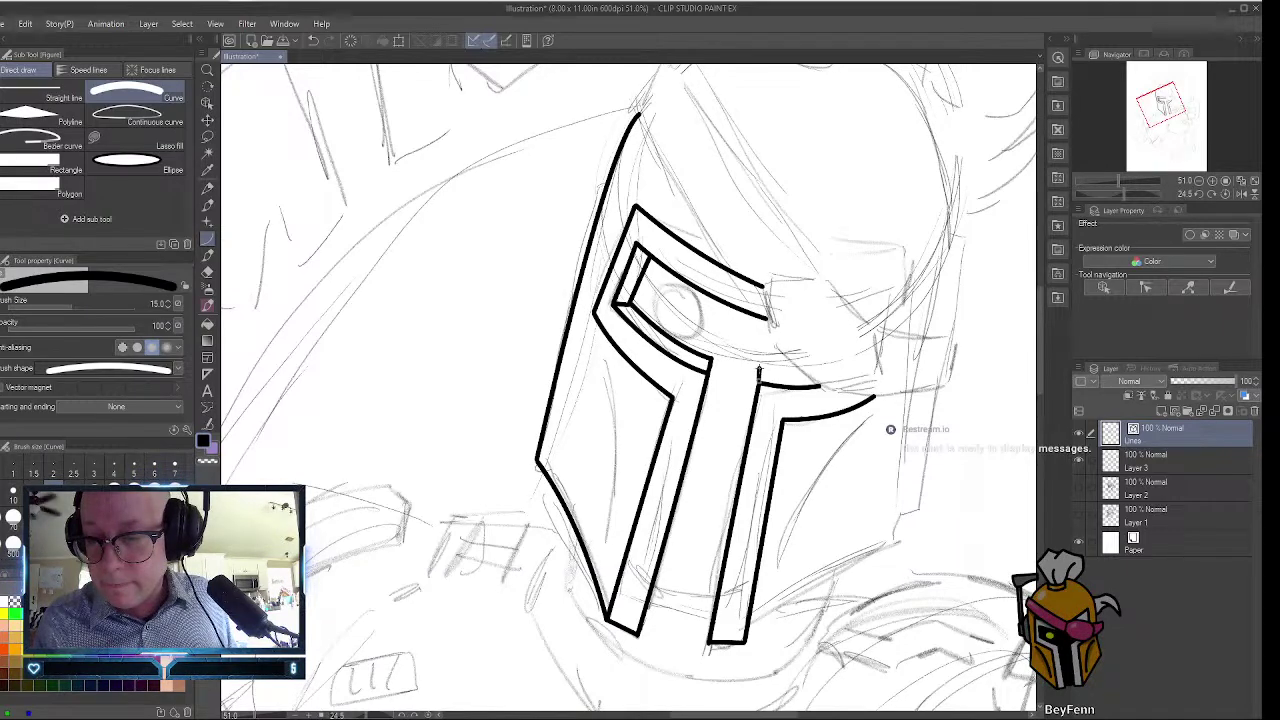
# Add a short rim line above the right eye opening's lower edge and ink the round eye inside the left opening.
pyautogui.moveTo(761, 370); pyautogui.dragTo(803, 372)
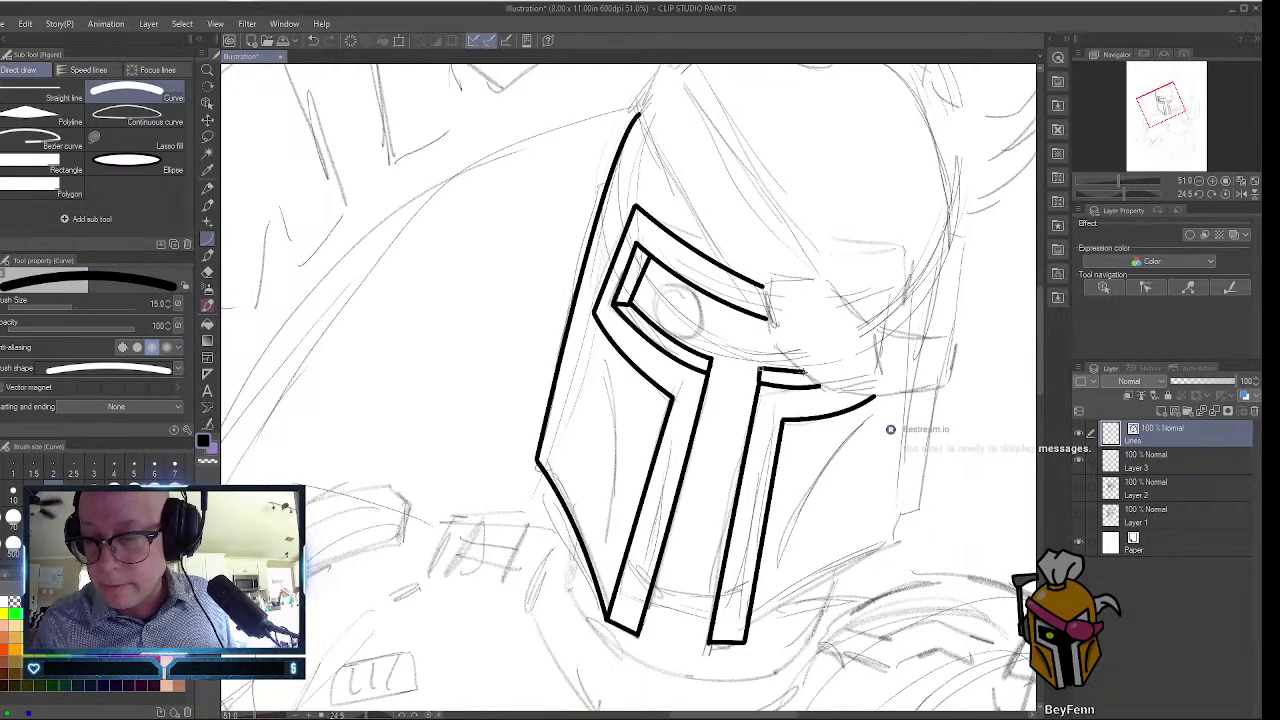
pyautogui.click(790, 375)
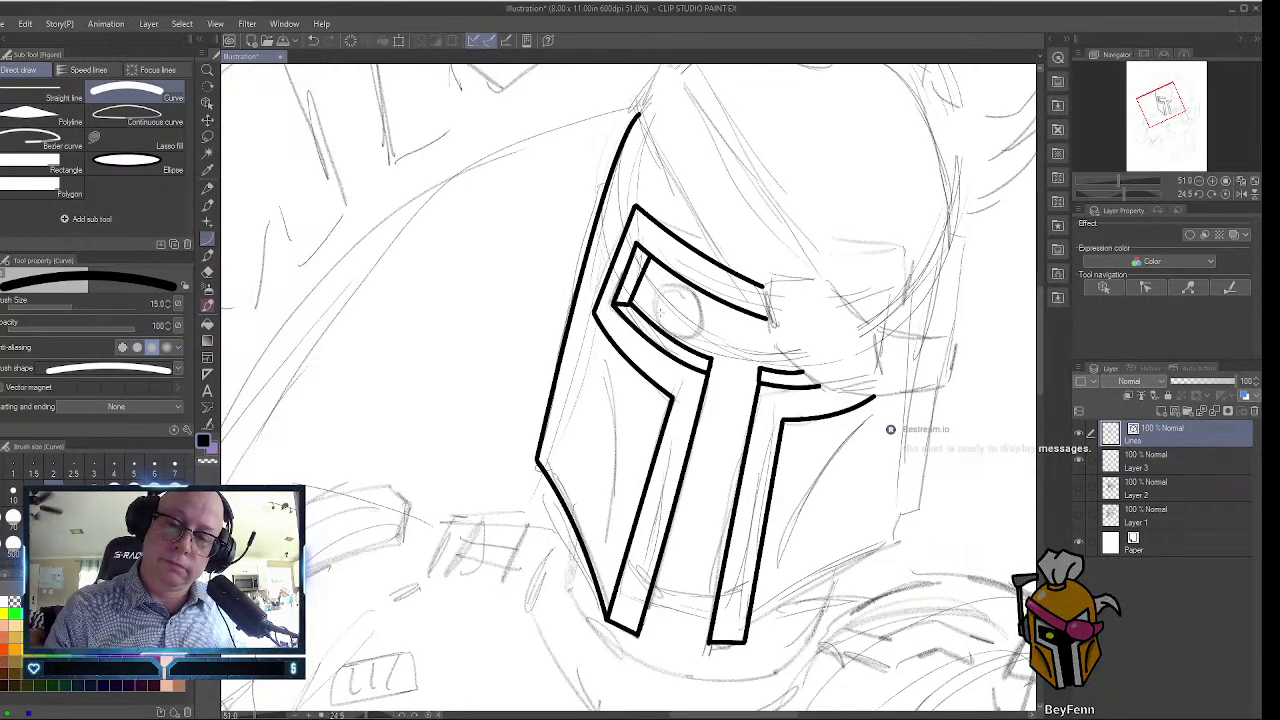
pyautogui.moveTo(658, 296); pyautogui.dragTo(692, 290)
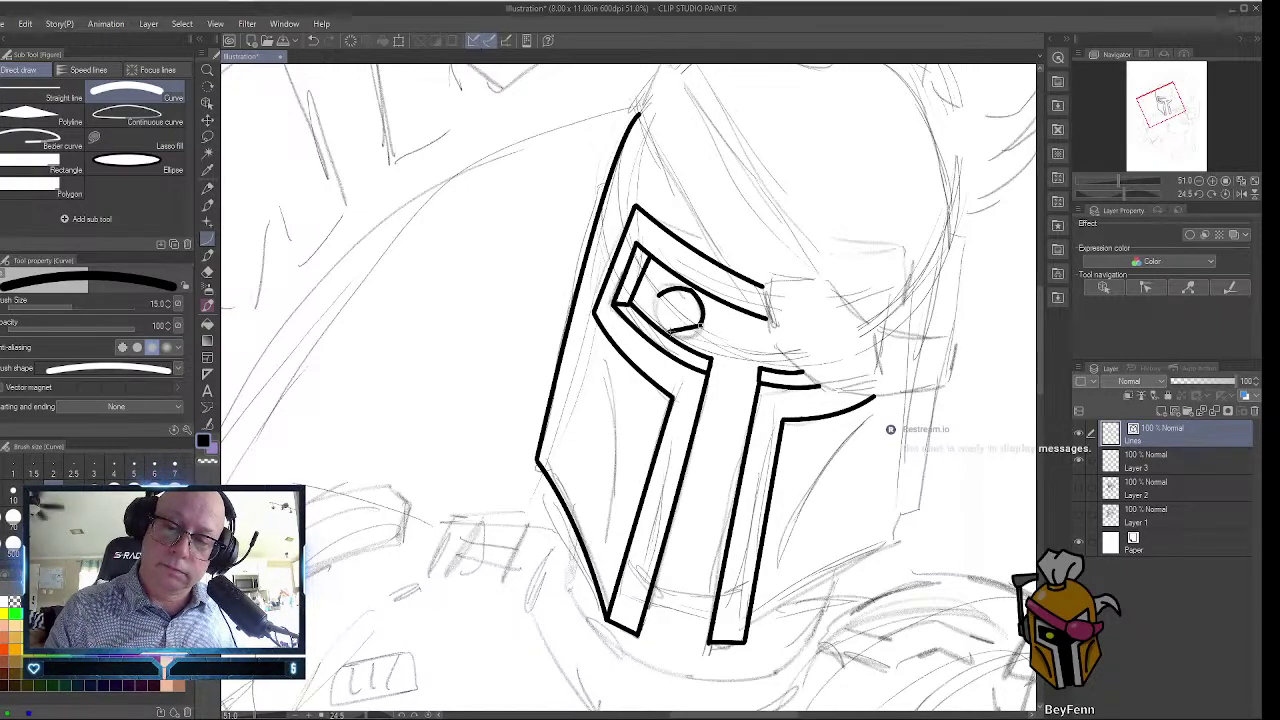
pyautogui.click(699, 336)
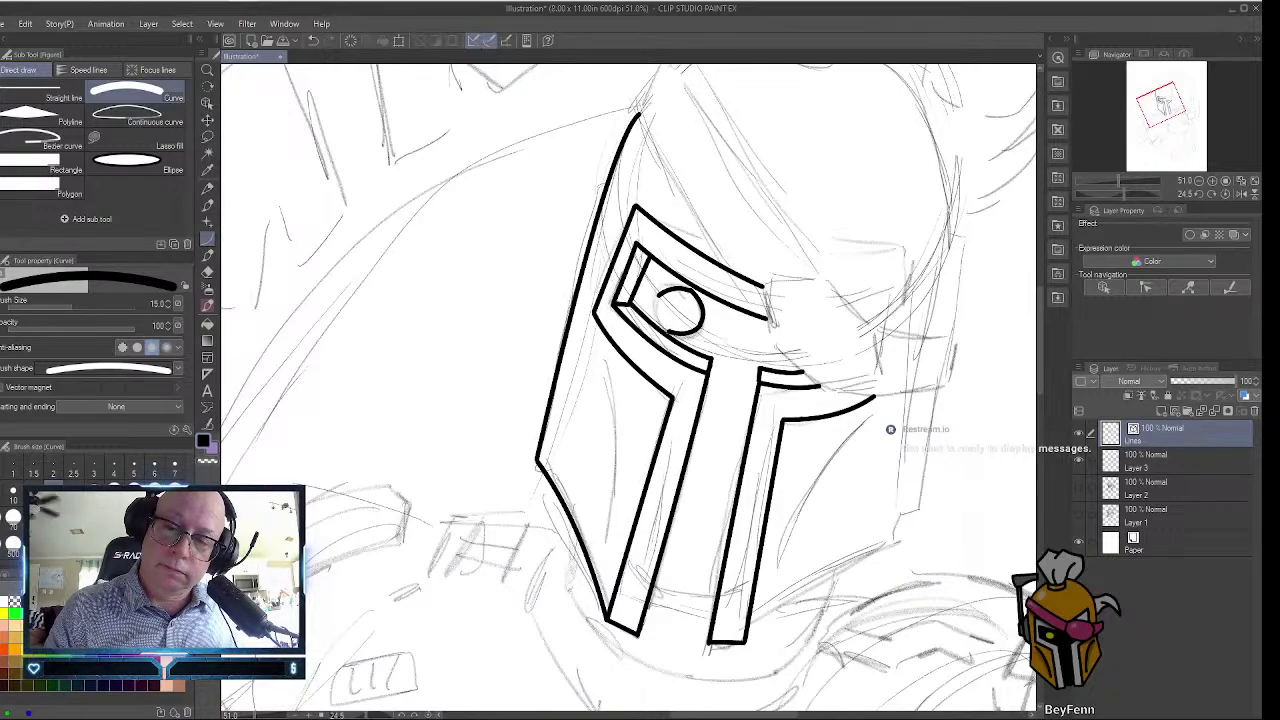
pyautogui.click(666, 329)
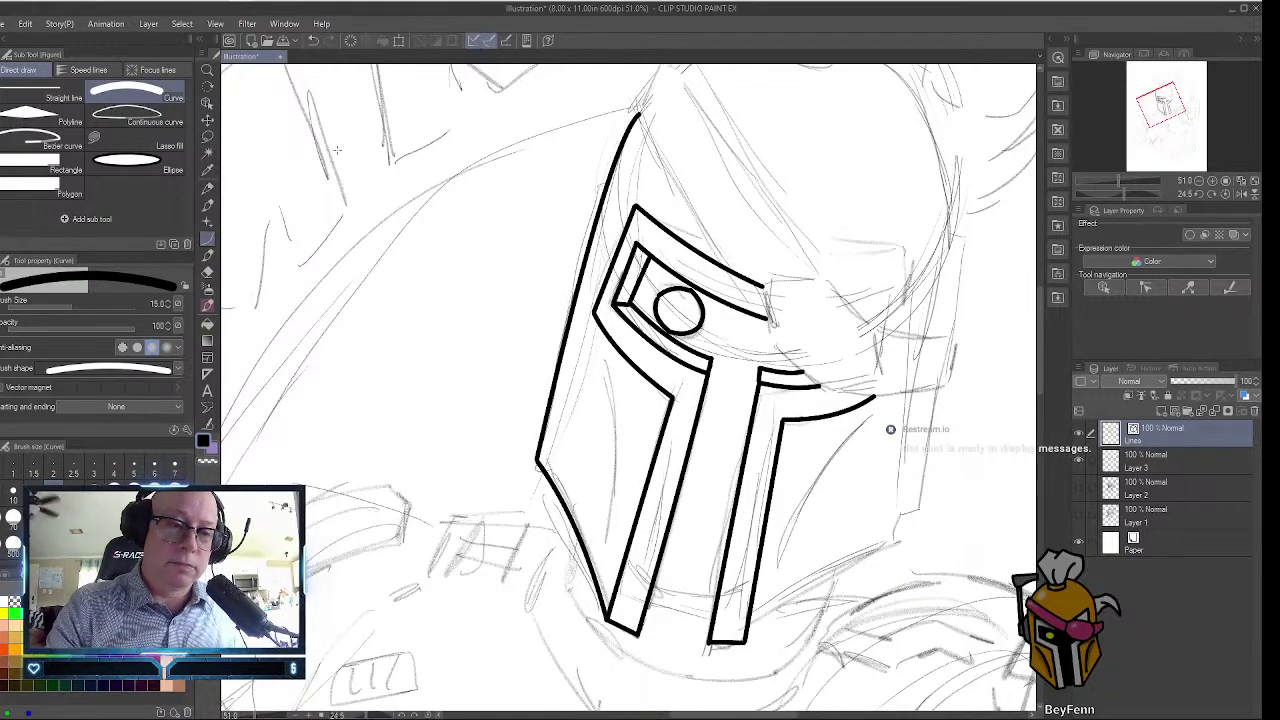
# Join the arcs of the left eye circle with Connect vector lines.
pyautogui.click(208, 423)
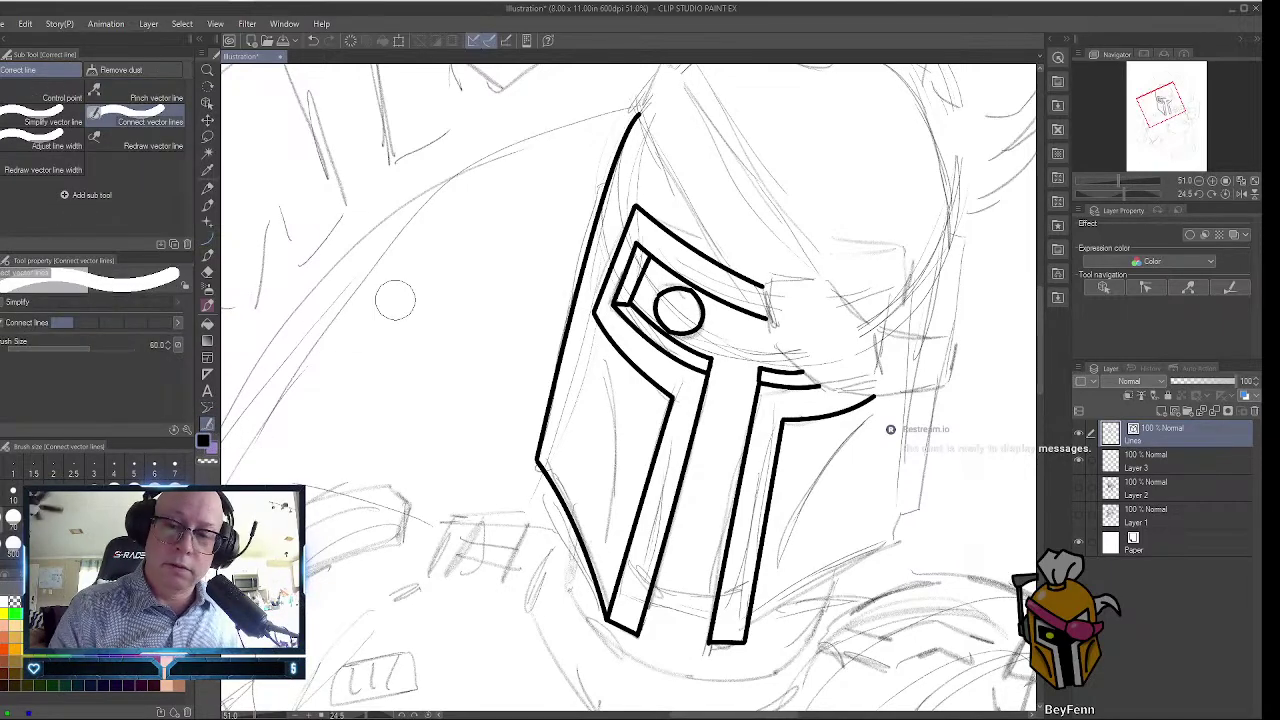
pyautogui.click(663, 298)
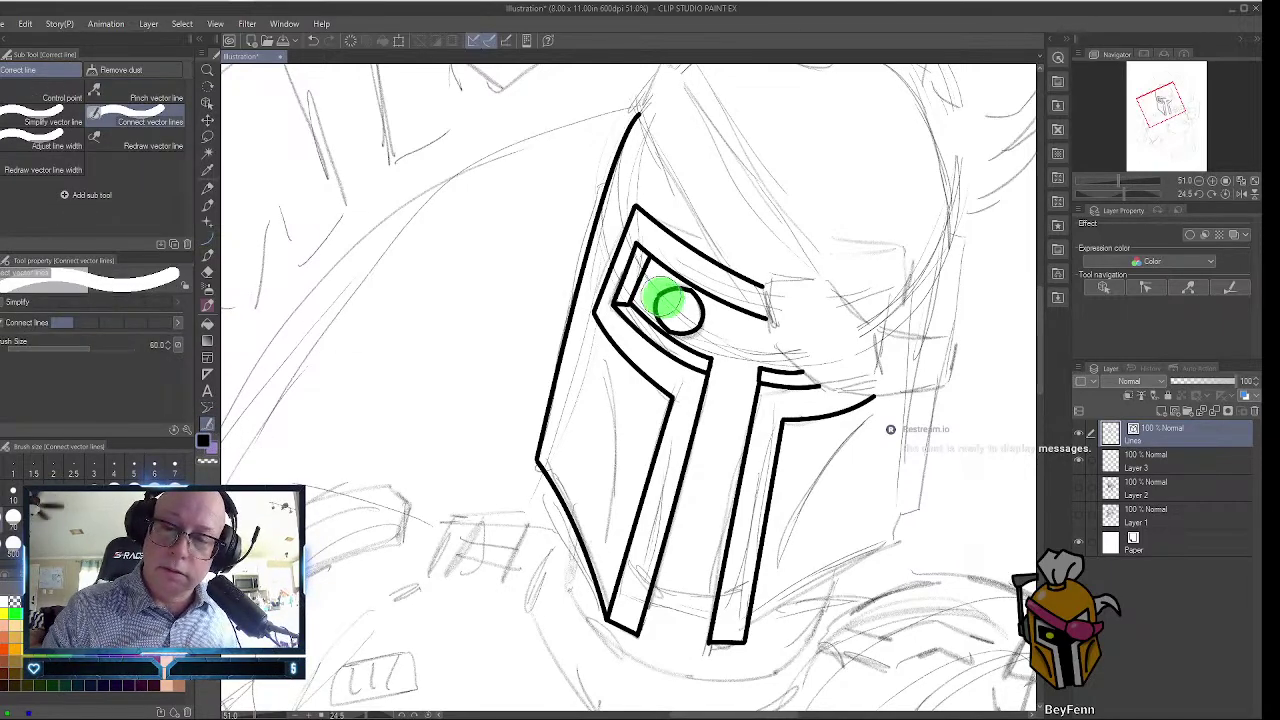
pyautogui.click(208, 69)
pyautogui.moveTo(674, 320); pyautogui.dragTo(728, 278)
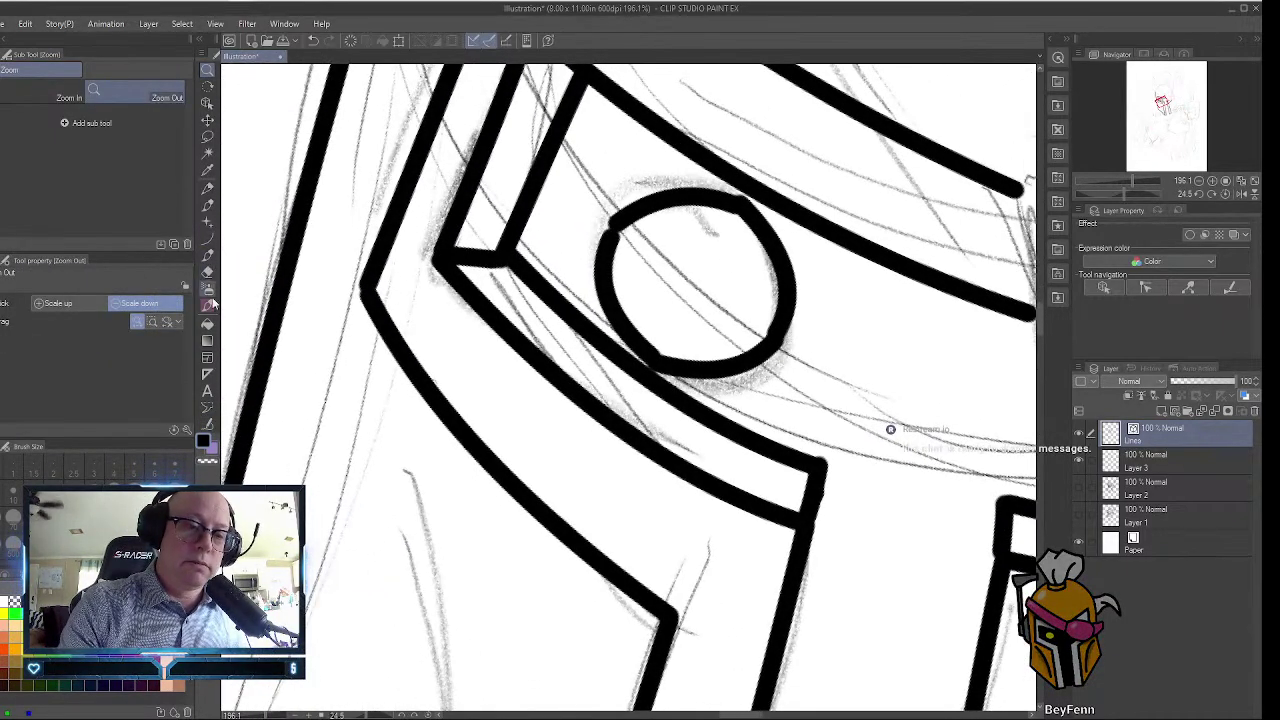
pyautogui.click(207, 423)
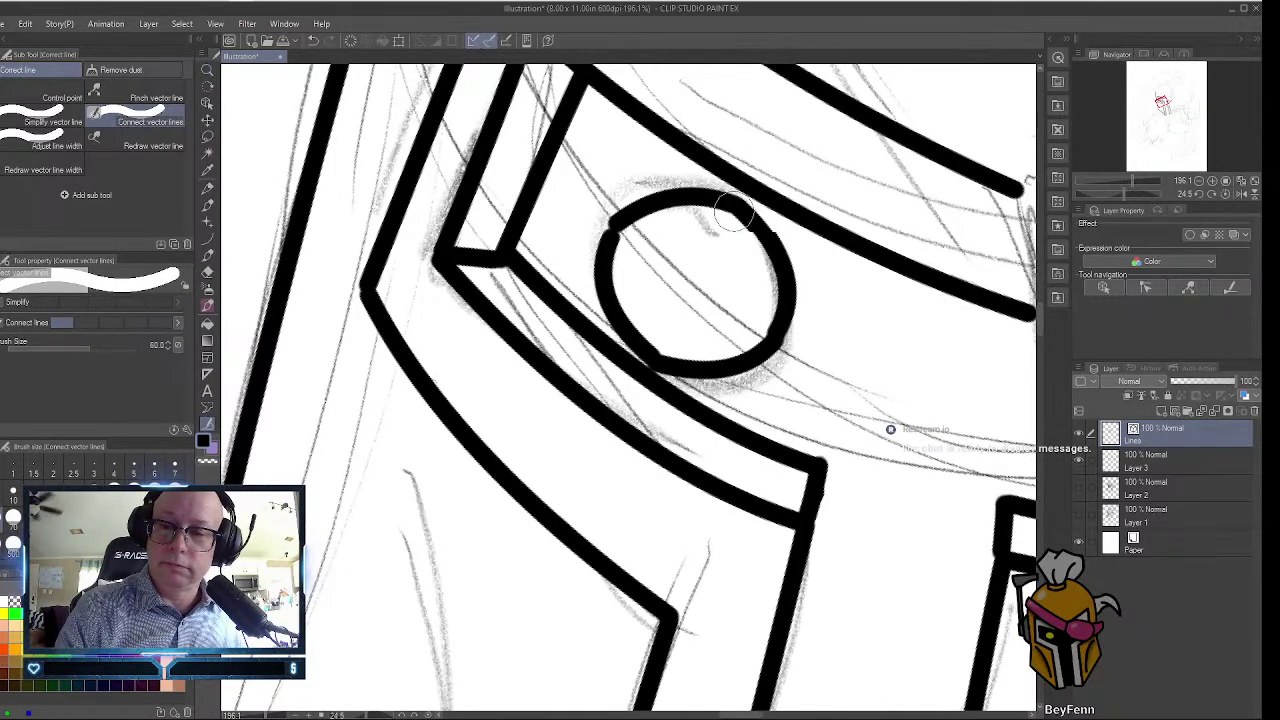
pyautogui.moveTo(768, 334); pyautogui.dragTo(774, 341)
pyautogui.moveTo(669, 358); pyautogui.dragTo(663, 353)
pyautogui.moveTo(622, 247); pyautogui.dragTo(620, 246)
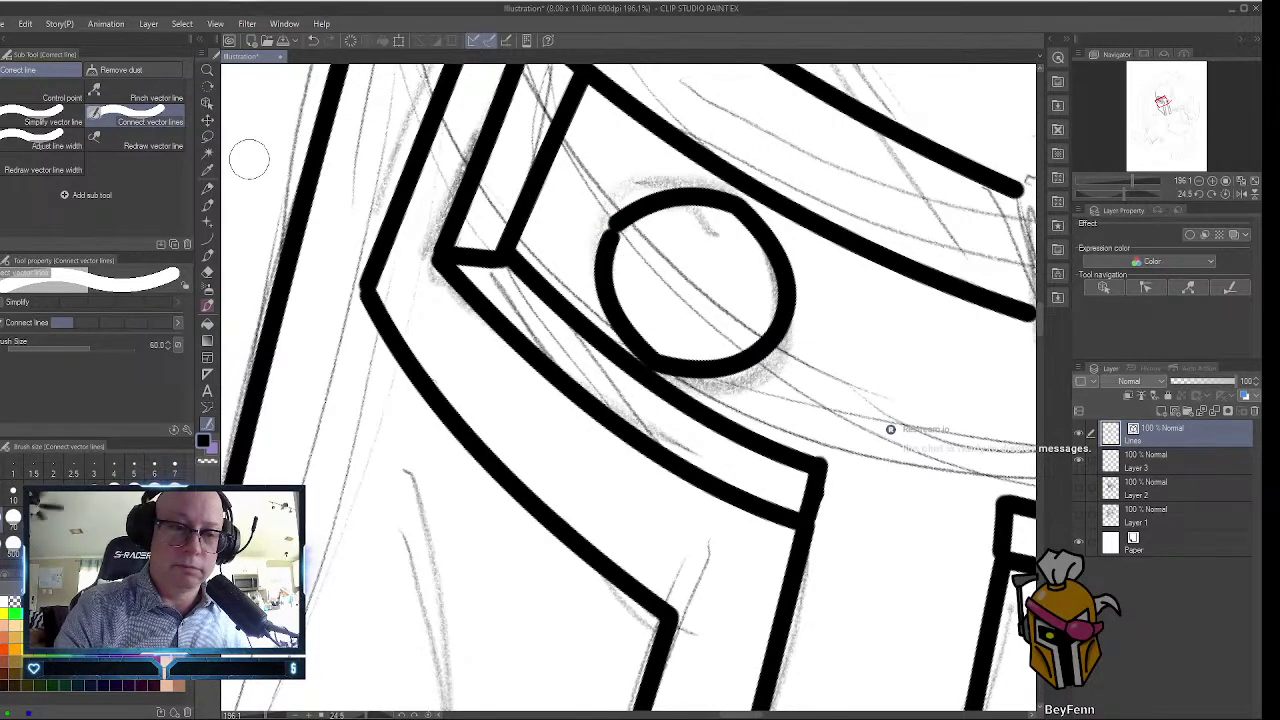
# Move the eye circle's open upper-left end onto the adjoining endpoint and connect the two ends.
pyautogui.click(207, 102)
pyautogui.click(620, 226)
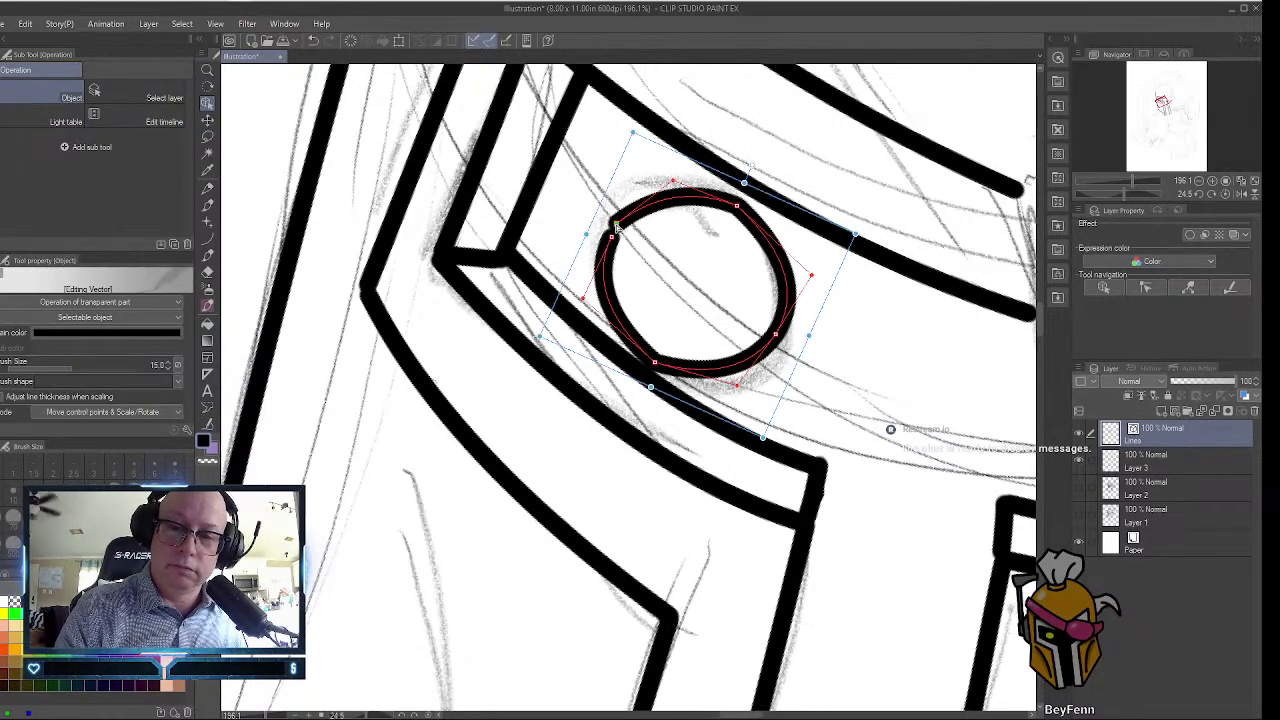
pyautogui.click(612, 235)
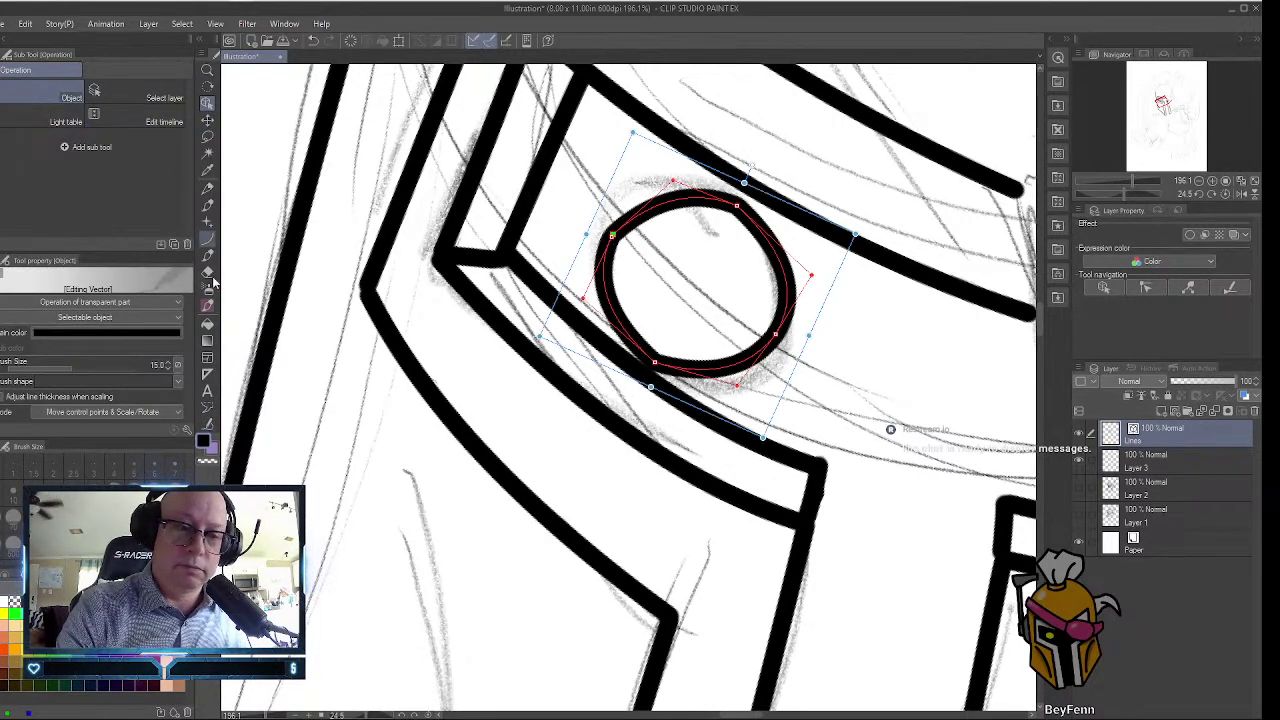
pyautogui.click(208, 424)
pyautogui.moveTo(603, 226); pyautogui.dragTo(630, 246)
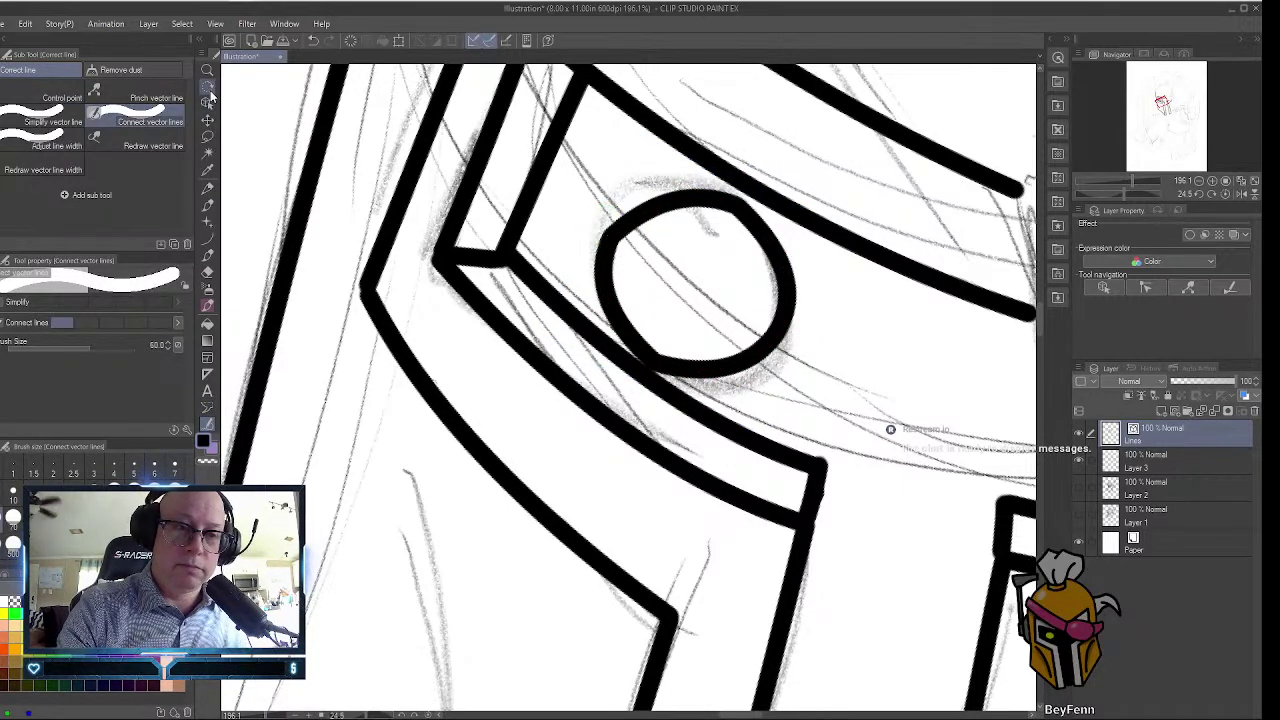
# Adjust the eye circle's control points to smooth its flattened sides into a rounder shape touching the opening's lower rim.
pyautogui.click(208, 101)
pyautogui.click(662, 203)
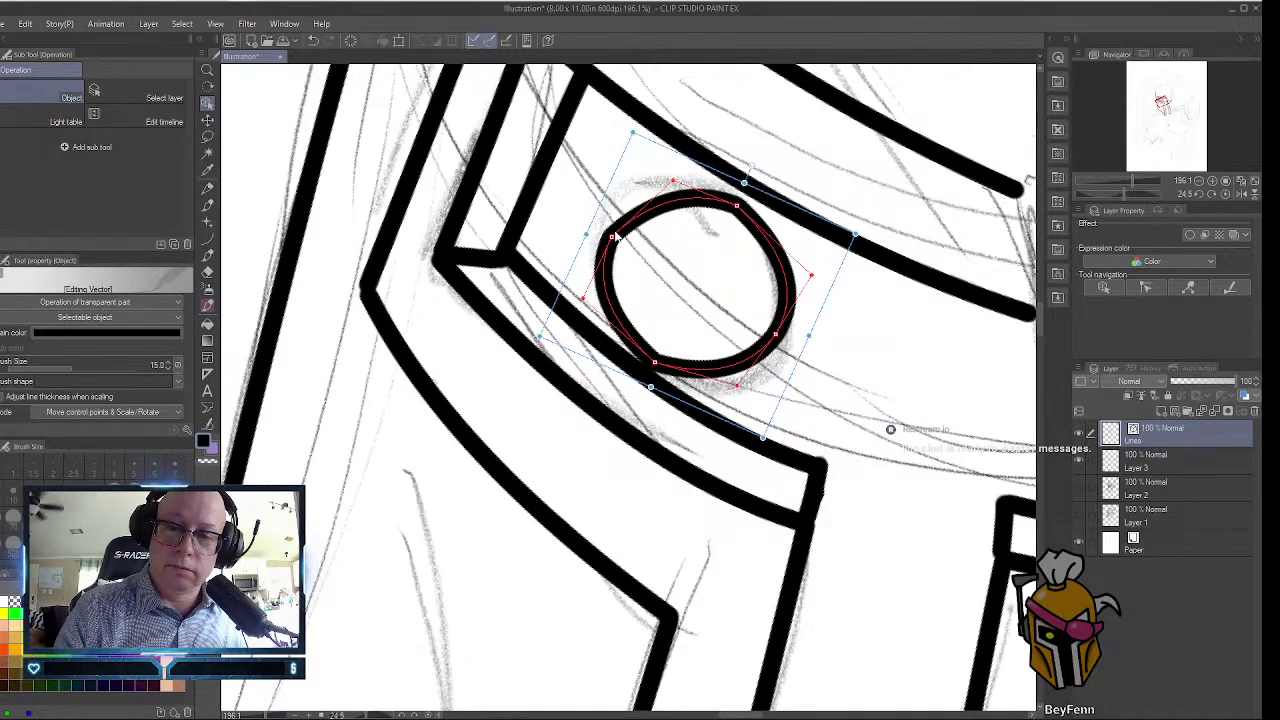
pyautogui.moveTo(673, 181); pyautogui.dragTo(661, 157)
pyautogui.moveTo(811, 275); pyautogui.dragTo(814, 254)
pyautogui.moveTo(737, 386); pyautogui.dragTo(747, 398)
pyautogui.moveTo(780, 341); pyautogui.dragTo(783, 344)
pyautogui.moveTo(656, 368); pyautogui.dragTo(594, 318)
pyautogui.moveTo(748, 399); pyautogui.dragTo(735, 385)
pyautogui.moveTo(784, 345); pyautogui.dragTo(774, 330)
pyautogui.click(657, 354)
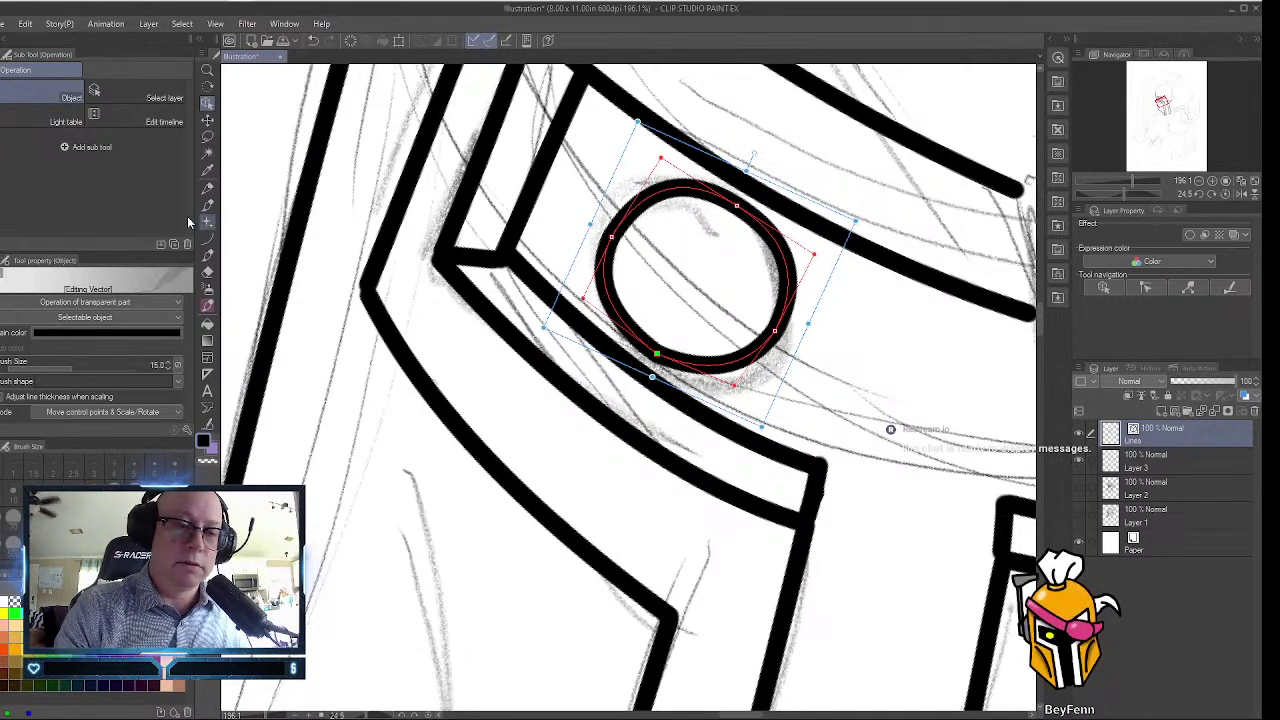
# Connect the vector lines at the left eye opening's lower outer corner, its corners beside the slot, and the border's inner bend.
pyautogui.click(206, 425)
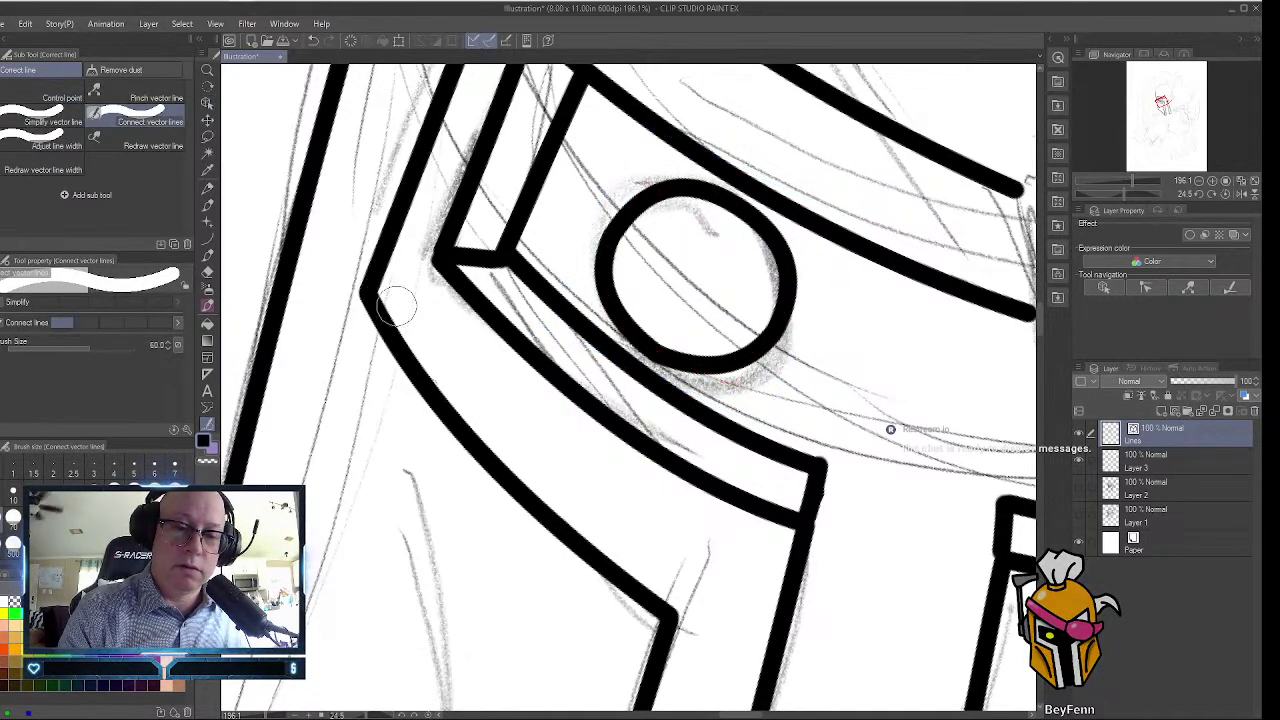
pyautogui.moveTo(456, 246); pyautogui.dragTo(454, 263)
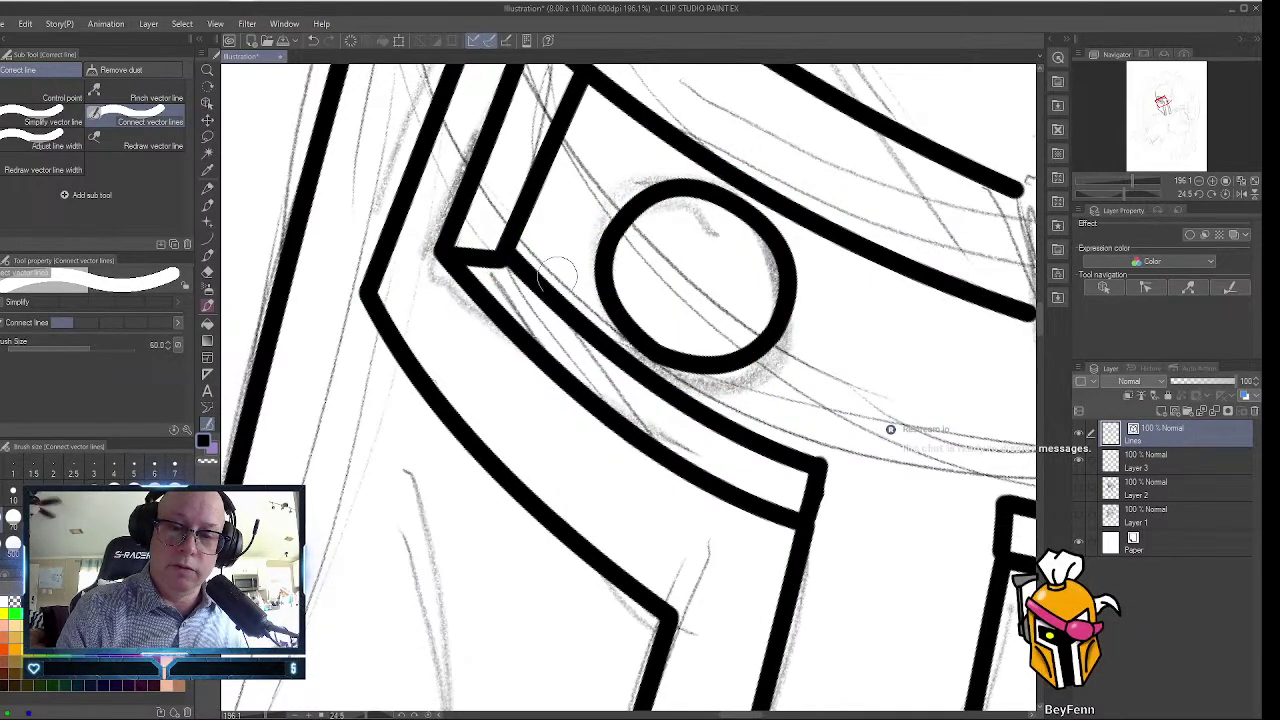
pyautogui.moveTo(822, 461); pyautogui.dragTo(818, 467)
pyautogui.moveTo(802, 515); pyautogui.dragTo(798, 533)
pyautogui.moveTo(686, 620); pyautogui.dragTo(666, 614)
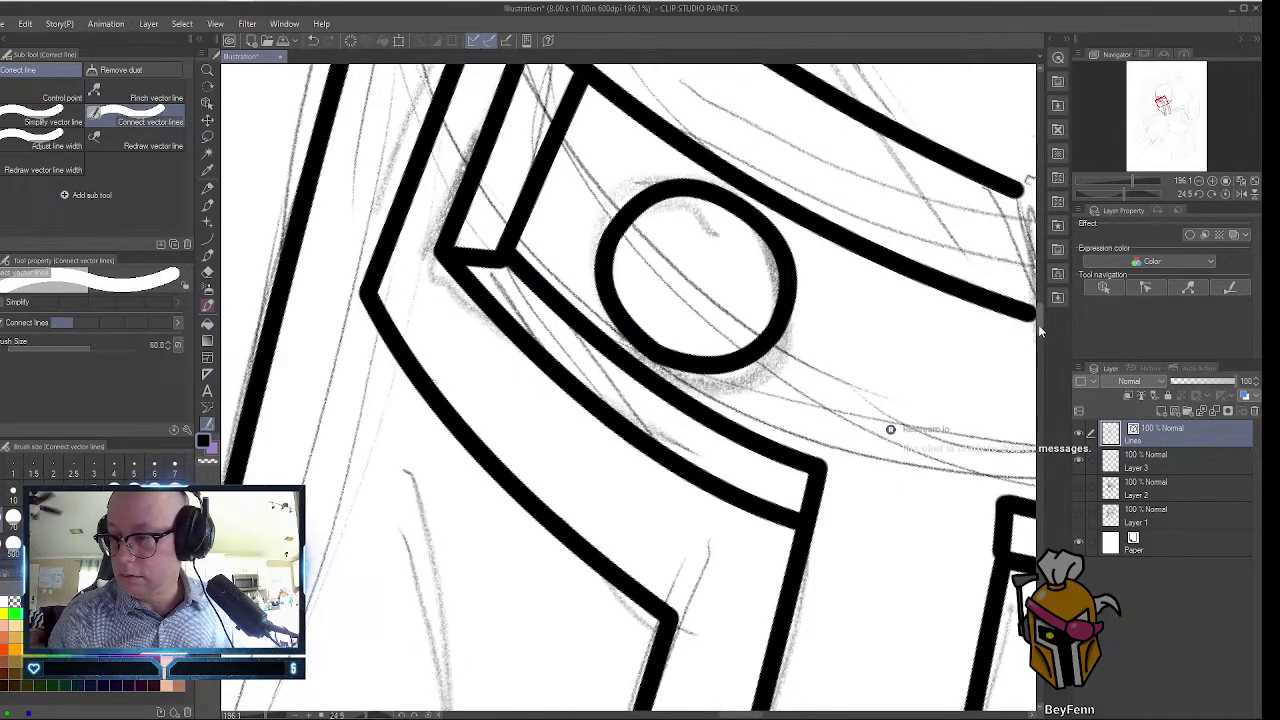
# Connect the vector lines at the upper corners of the left eye opening and its border, including the inner rim's upper end.
pyautogui.scroll(5, 1038, 324)
pyautogui.moveTo(527, 250); pyautogui.dragTo(533, 300)
pyautogui.moveTo(527, 120); pyautogui.dragTo(531, 138)
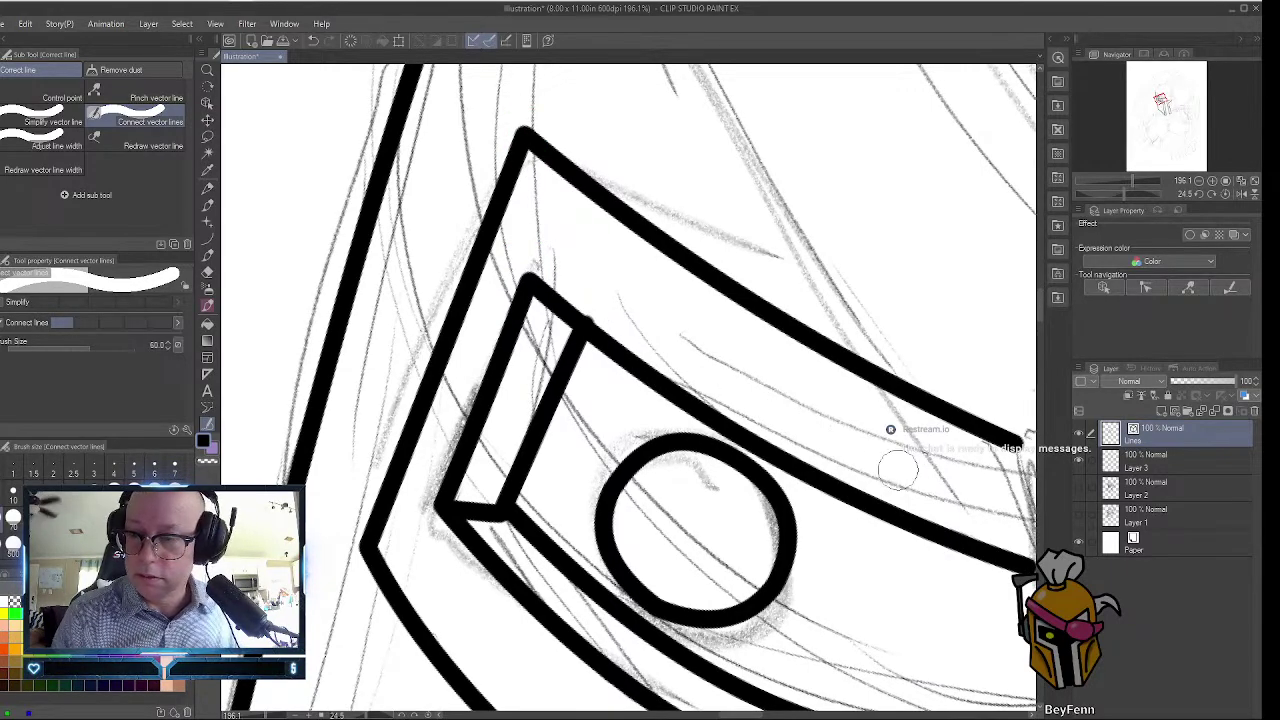
pyautogui.moveTo(590, 322); pyautogui.dragTo(588, 330)
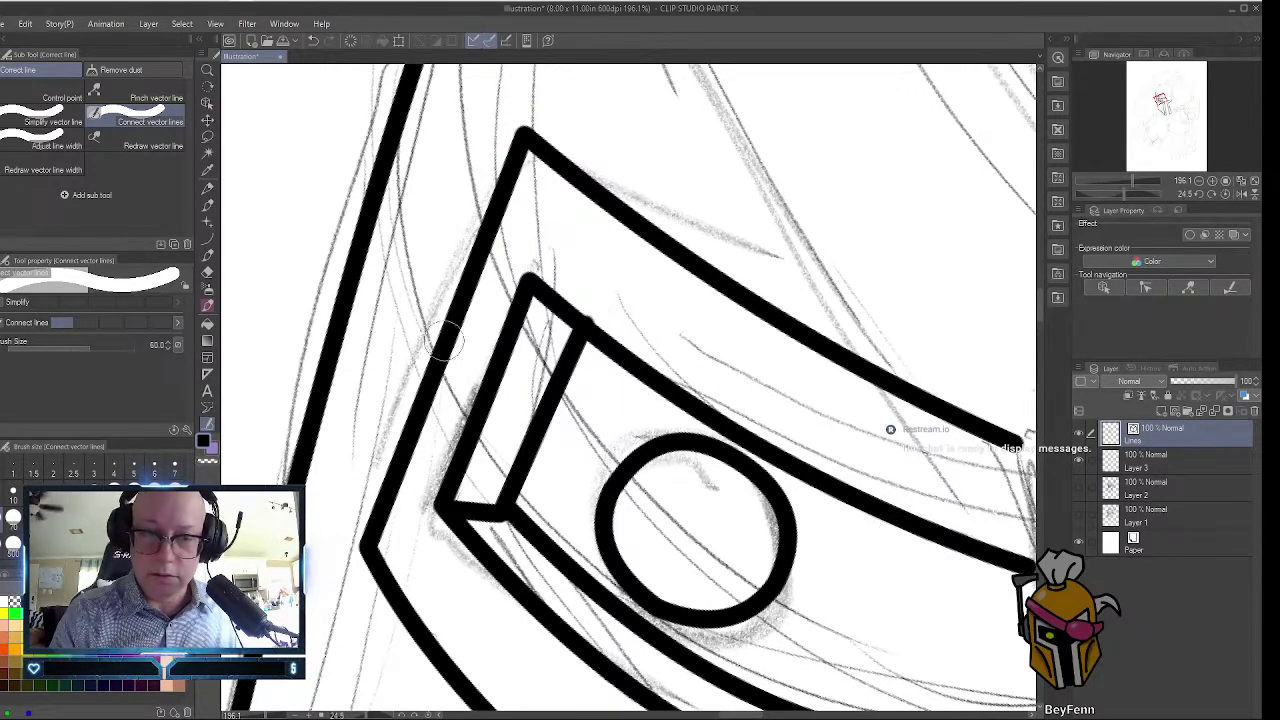
# Set the hard eraser's size to 10 and move the inner rim line's protruding upper end flush with the eye opening's upper edge.
pyautogui.click(208, 272)
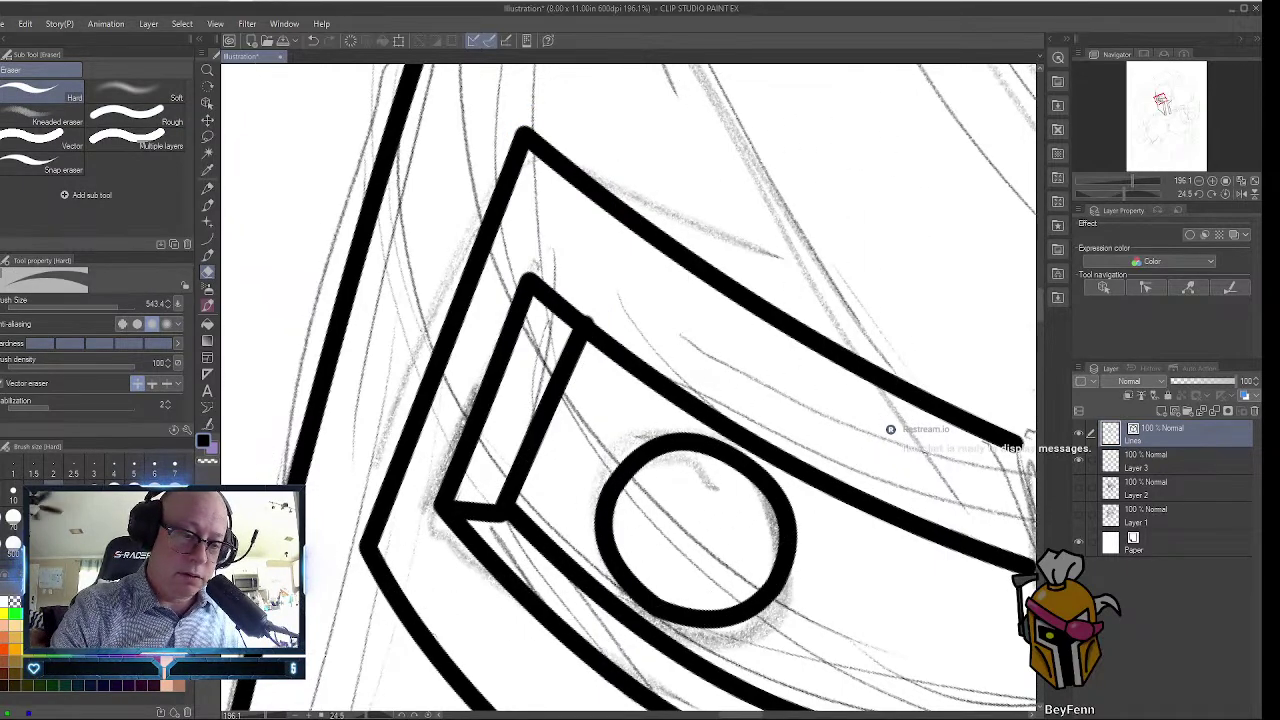
pyautogui.click(13, 490)
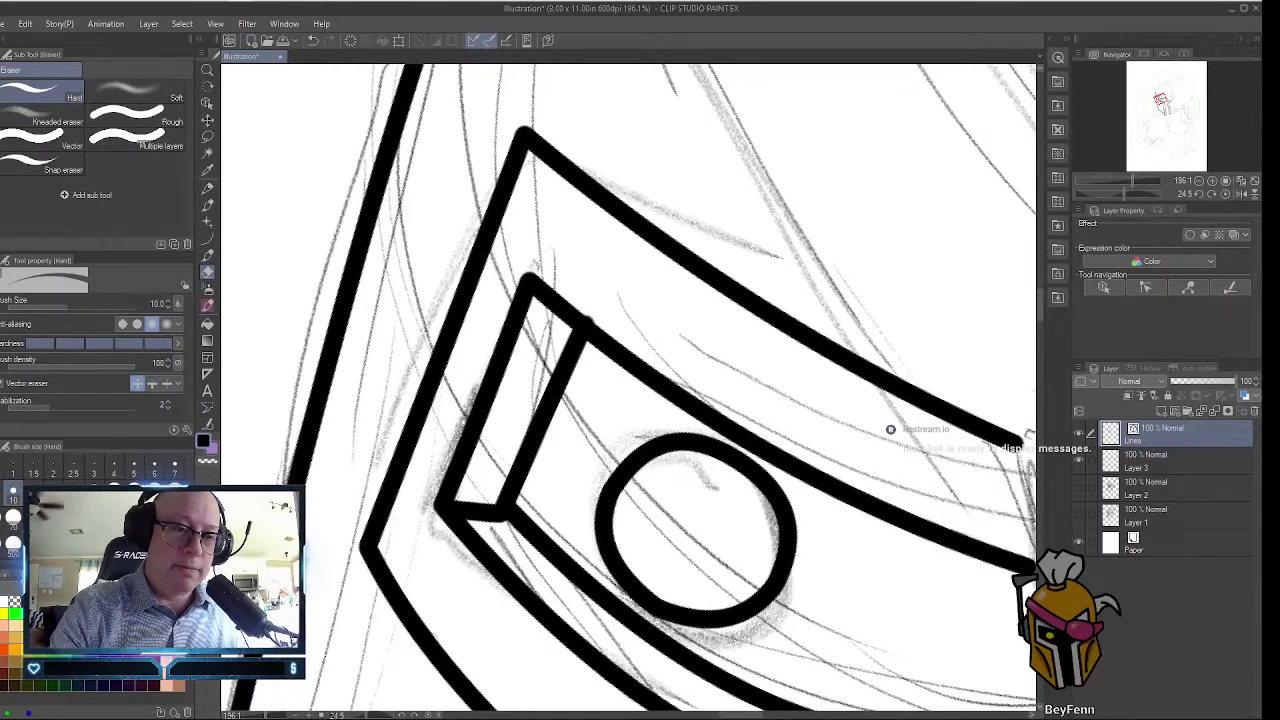
pyautogui.press('o')
pyautogui.click(588, 327)
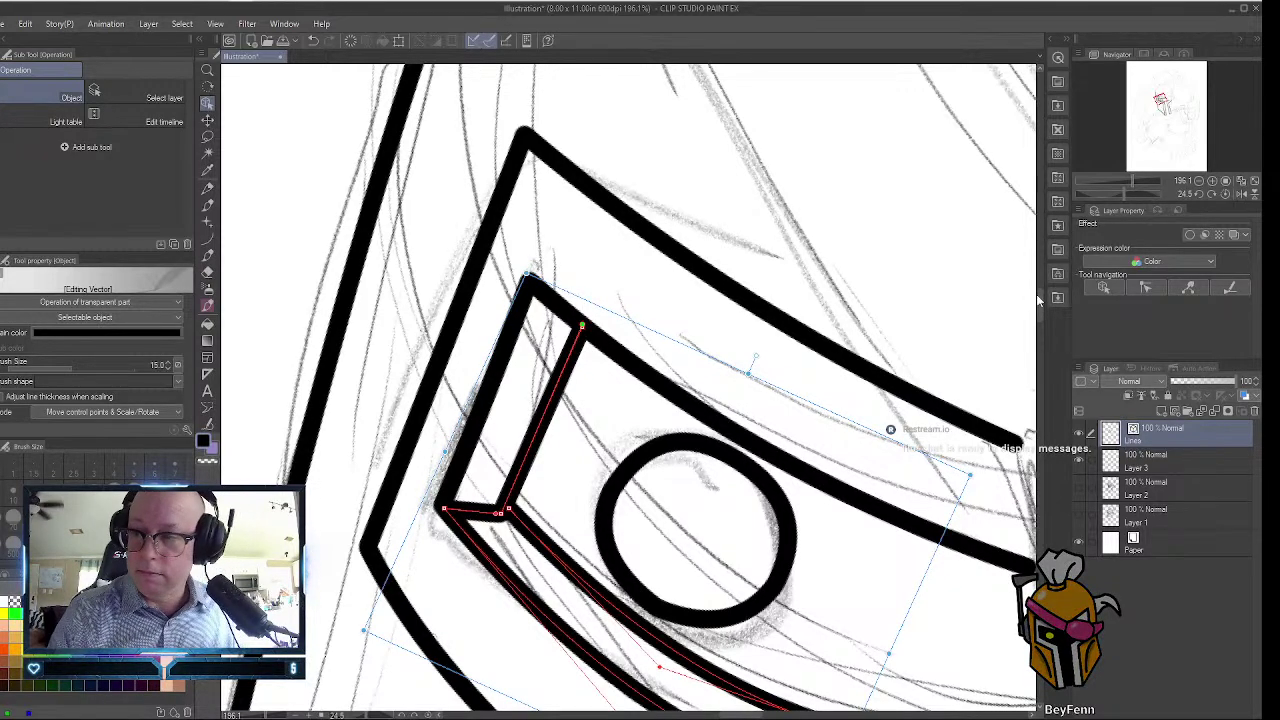
# Connect the vector lines at the two lower corners of the left border strip beside the face slot.
pyautogui.moveTo(1040, 308); pyautogui.dragTo(1040, 371)
pyautogui.click(207, 424)
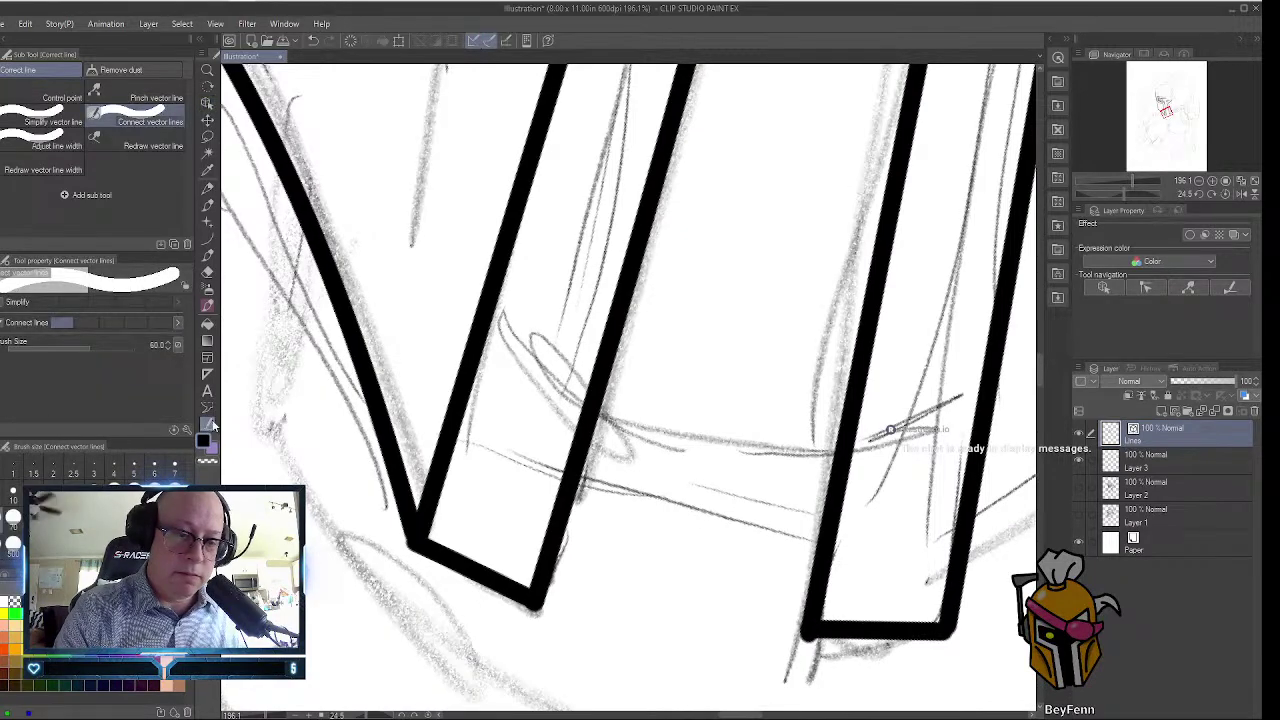
pyautogui.moveTo(422, 540); pyautogui.dragTo(432, 560)
pyautogui.moveTo(518, 588); pyautogui.dragTo(530, 592)
pyautogui.moveTo(418, 515); pyautogui.dragTo(412, 548)
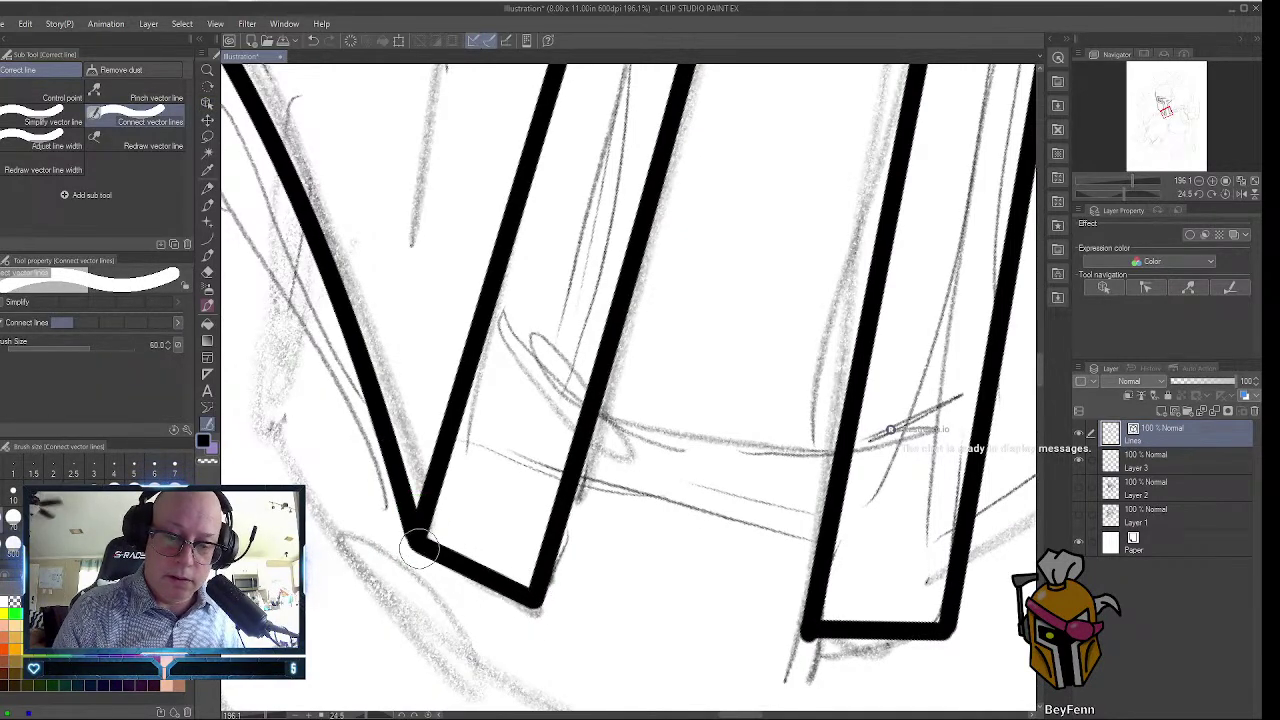
# Move the left cheek outline's lower end onto the border strip's outer bottom corner and connect the vector lines there.
pyautogui.click(207, 103)
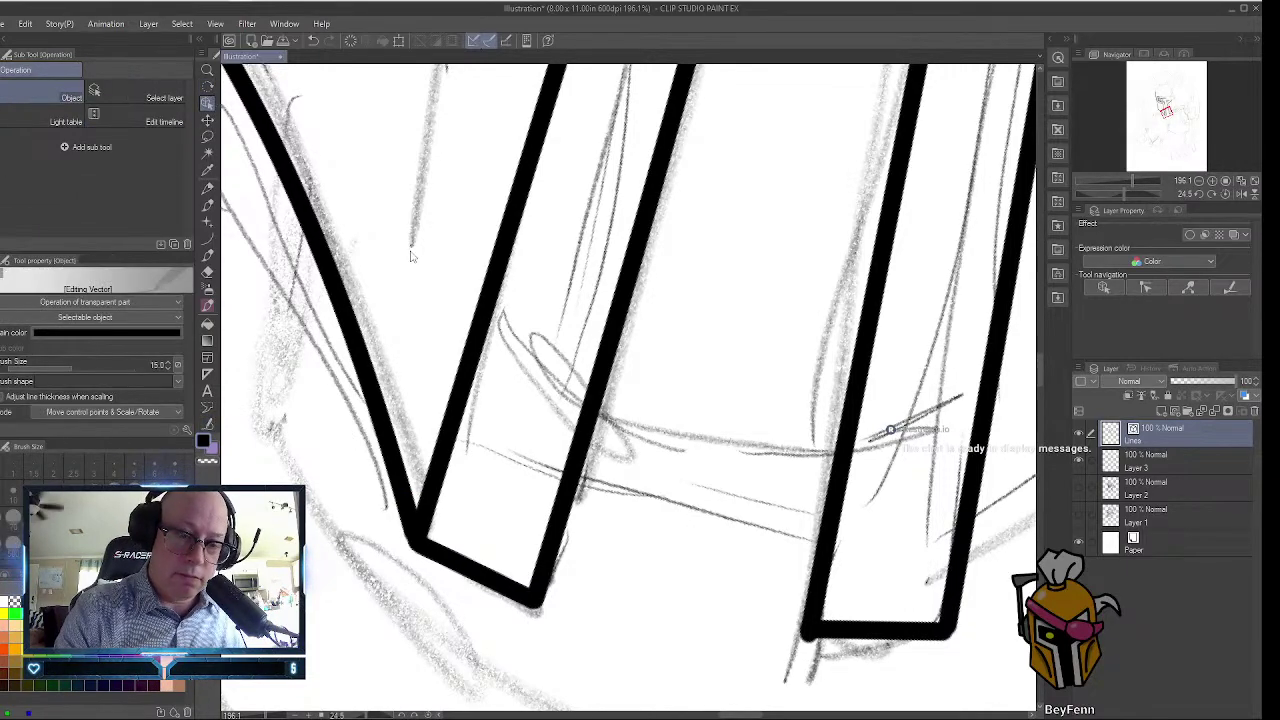
pyautogui.click(420, 490)
pyautogui.click(408, 505)
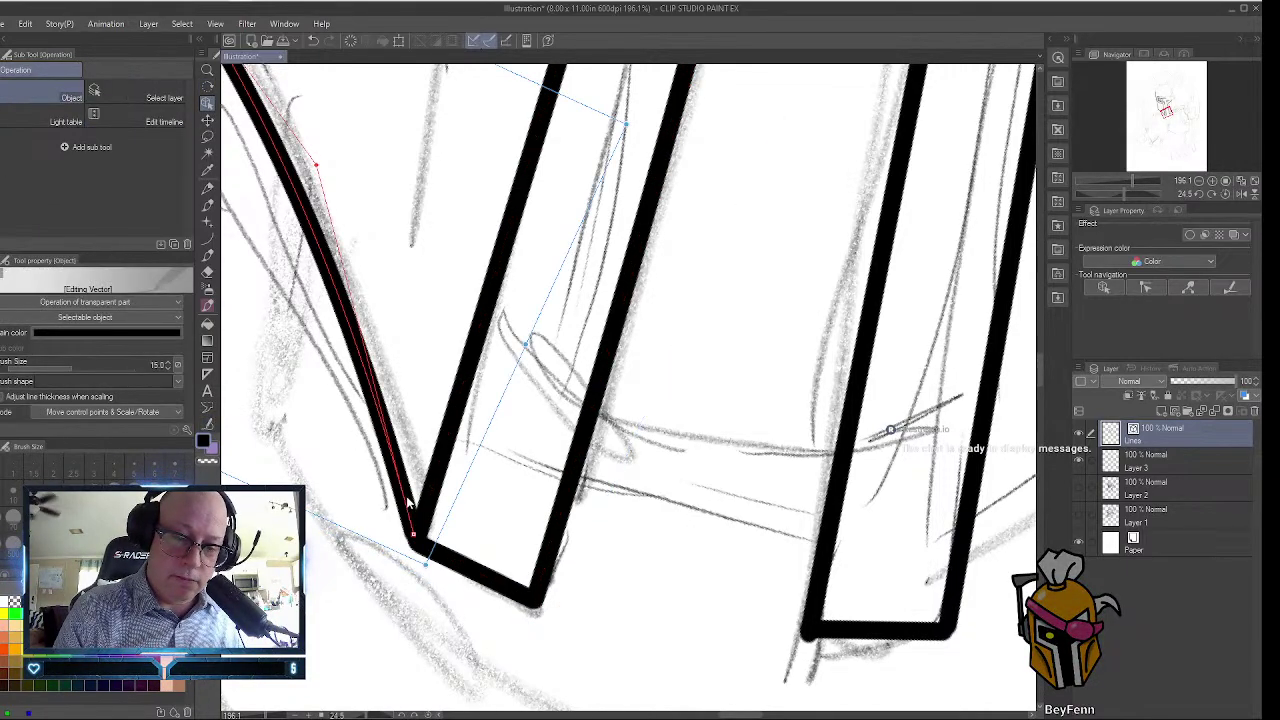
pyautogui.moveTo(415, 537); pyautogui.dragTo(416, 541)
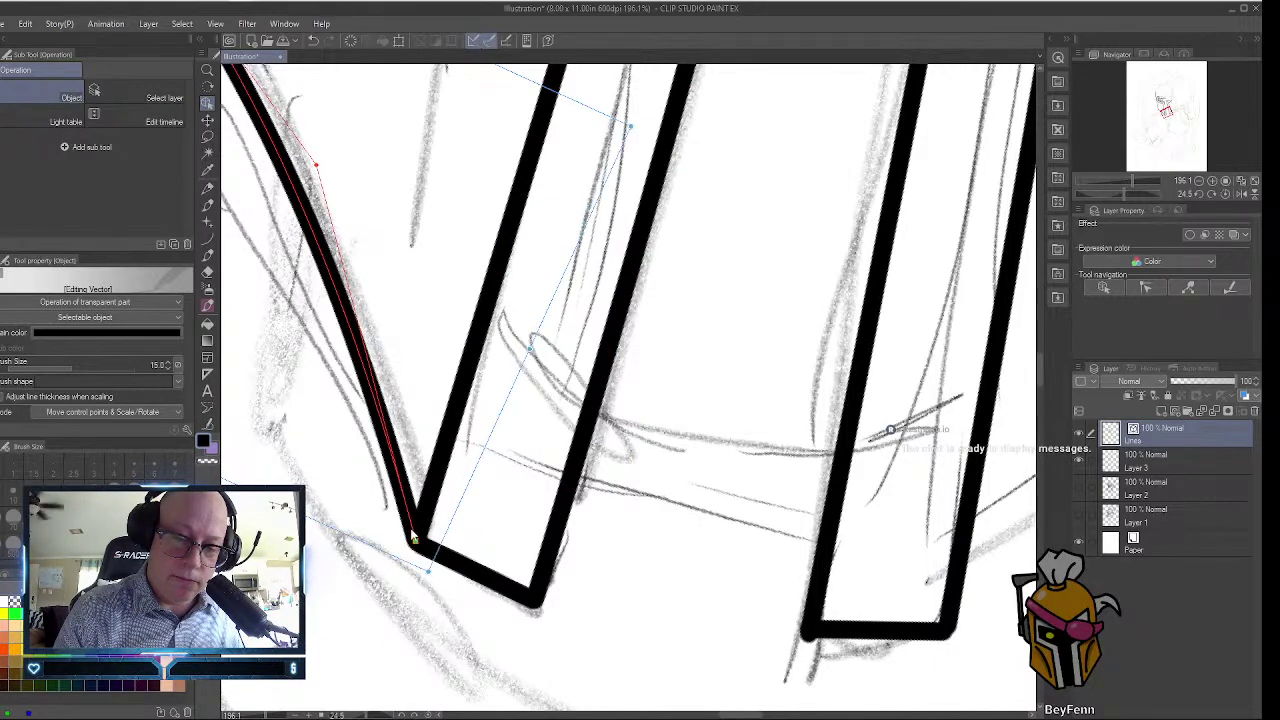
pyautogui.click(208, 424)
pyautogui.moveTo(425, 545); pyautogui.dragTo(412, 550)
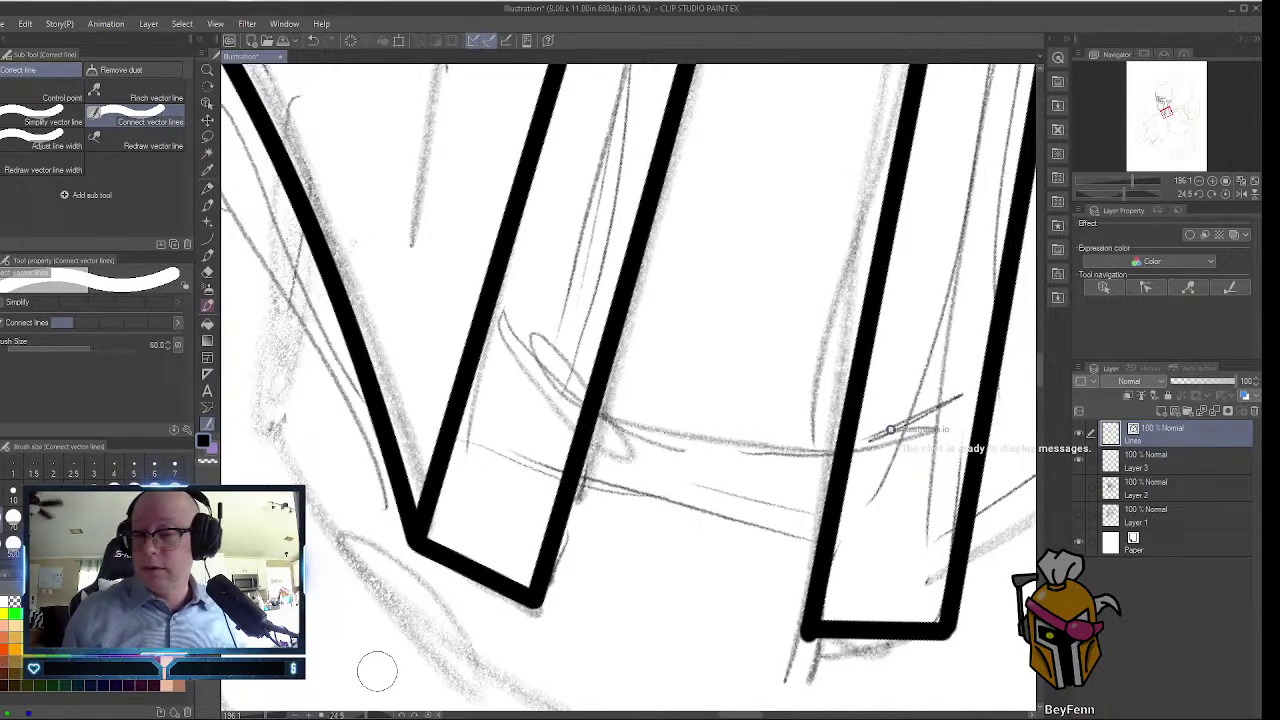
# Connect the vector lines at the right border strip's two lower corners and at its outer bend below the right eye opening.
pyautogui.moveTo(815, 621); pyautogui.dragTo(820, 619)
pyautogui.moveTo(933, 629); pyautogui.dragTo(948, 628)
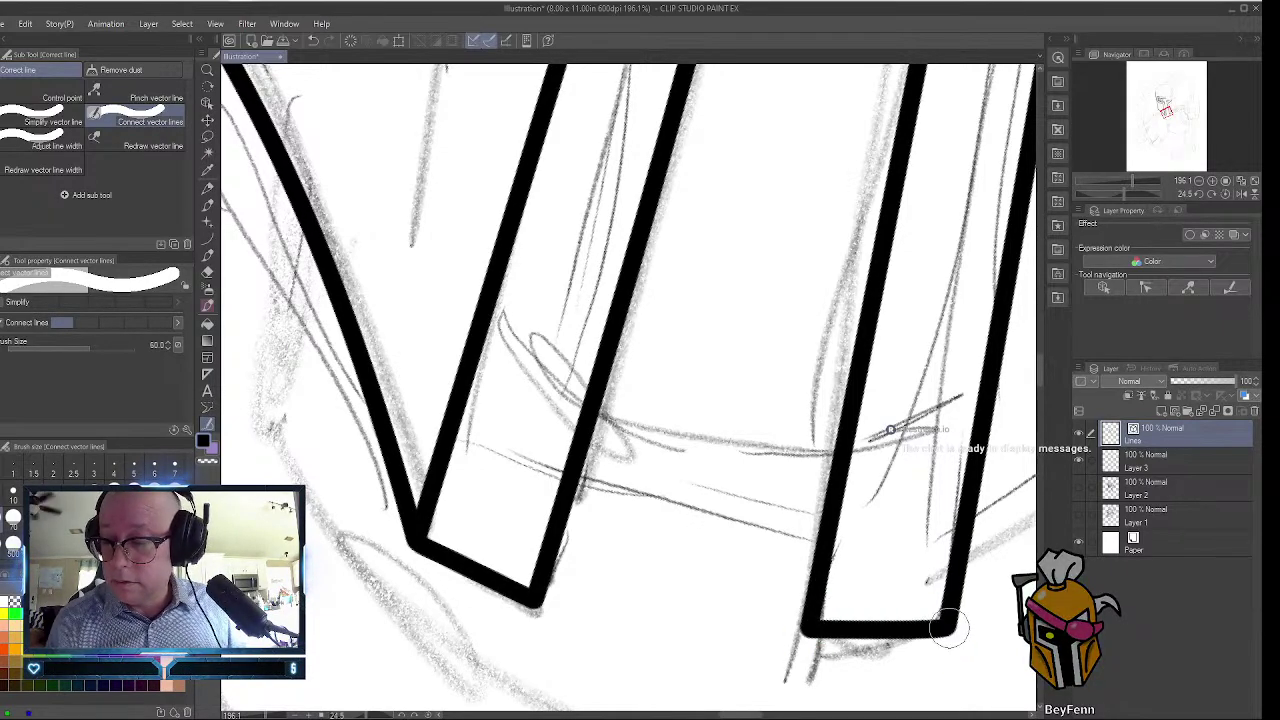
pyautogui.moveTo(1041, 370); pyautogui.dragTo(1046, 327)
pyautogui.moveTo(1010, 385); pyautogui.dragTo(1004, 392)
pyautogui.moveTo(747, 715); pyautogui.dragTo(773, 714)
pyautogui.moveTo(630, 548); pyautogui.dragTo(626, 541)
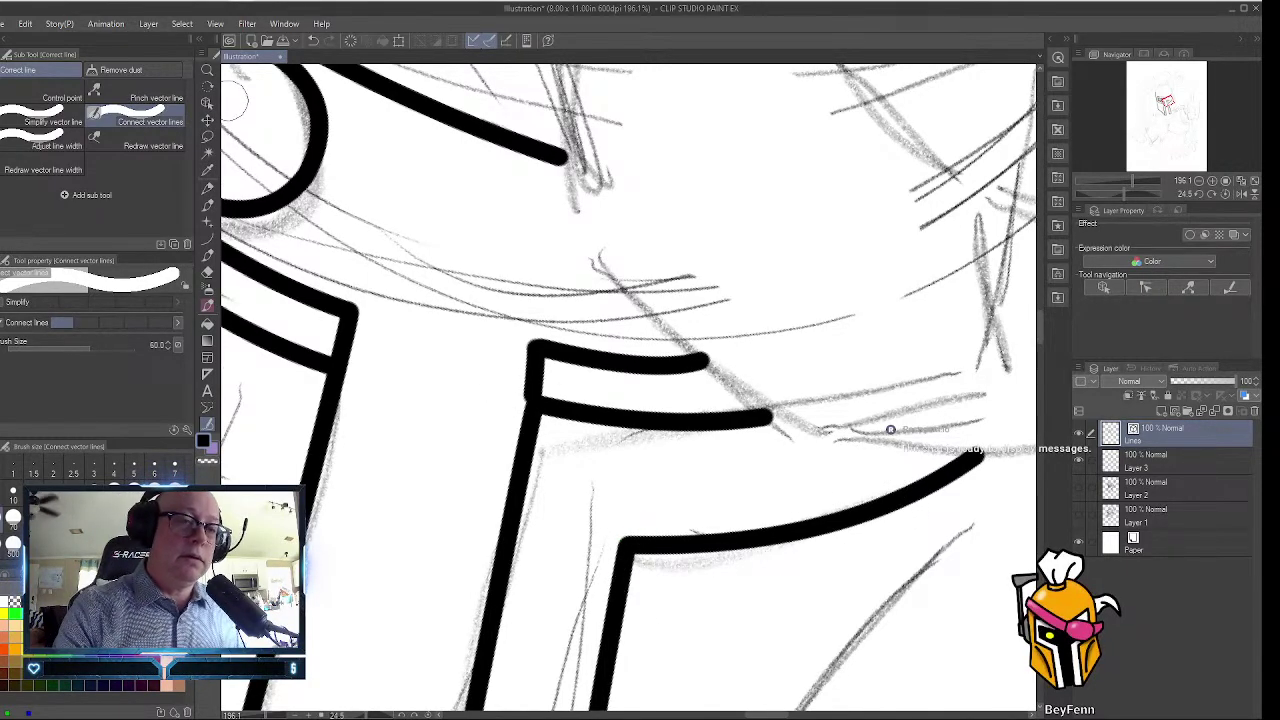
# Move the short edge line's lower end beside the right eye opening down onto the rim corner and connect the lines there.
pyautogui.press('o')
pyautogui.click(534, 390)
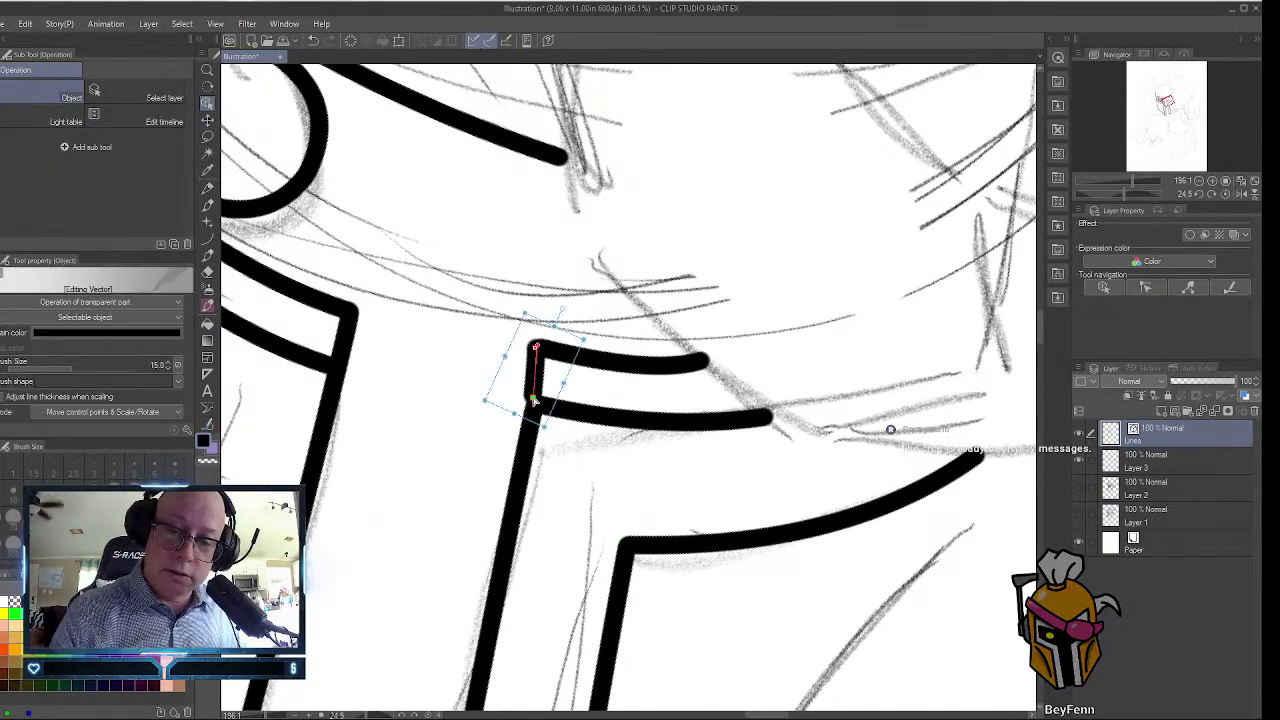
pyautogui.moveTo(534, 400); pyautogui.dragTo(534, 407)
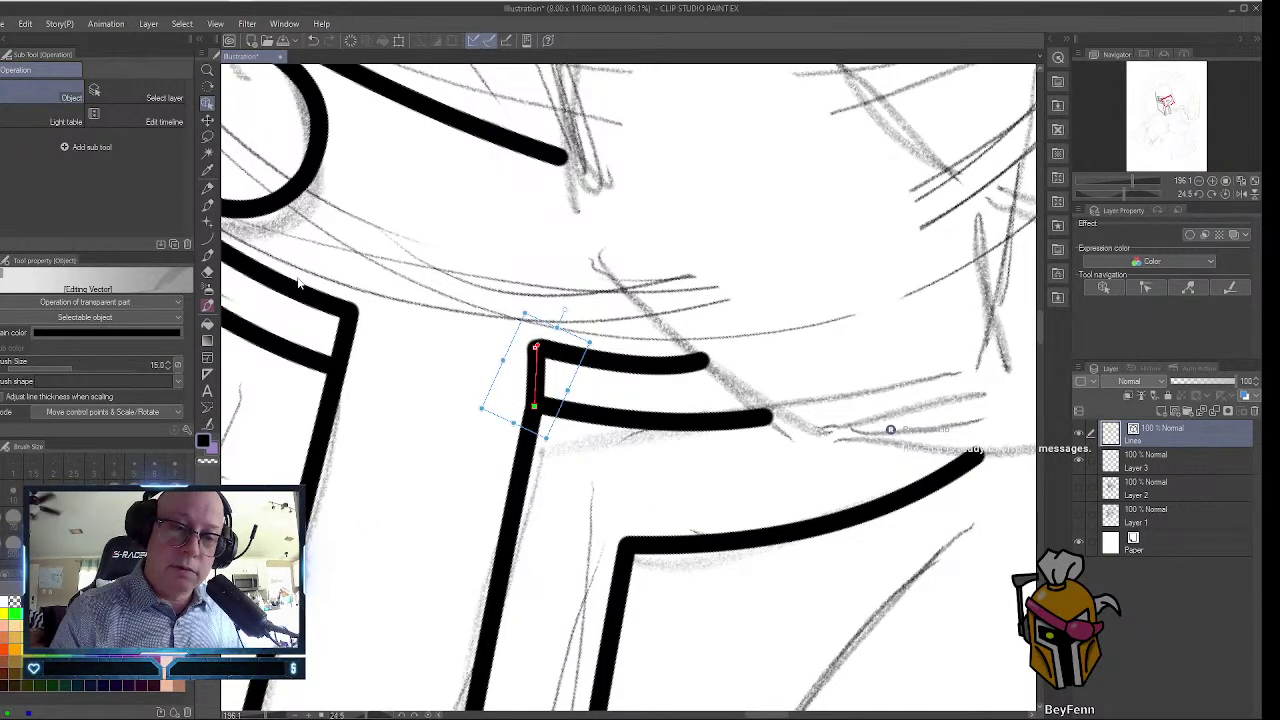
pyautogui.click(208, 427)
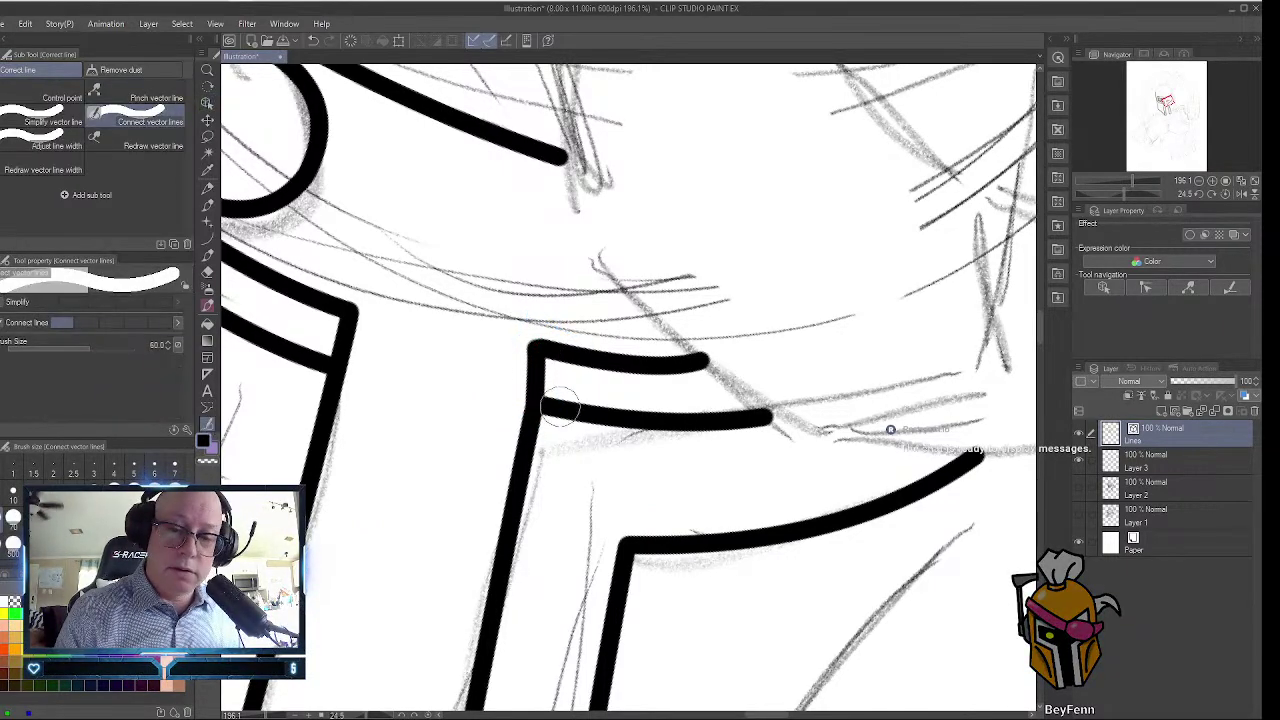
pyautogui.moveTo(545, 418)
pyautogui.mouseDown()
pyautogui.moveTo(532, 395)
pyautogui.moveTo(533, 408)
pyautogui.mouseUp()
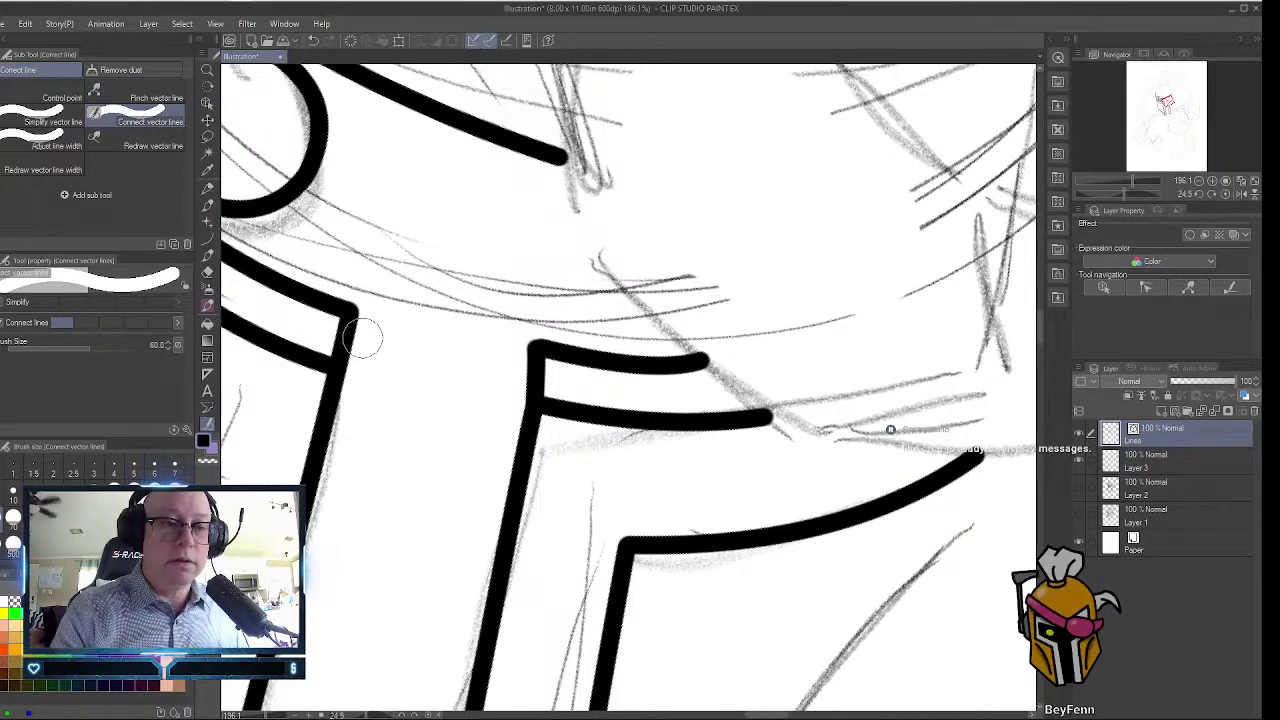
# Lengthen the right border strip beside the face slot by moving its two bottom corner points down along the strip's sides.
pyautogui.click(207, 70)
pyautogui.moveTo(533, 177); pyautogui.dragTo(587, 182)
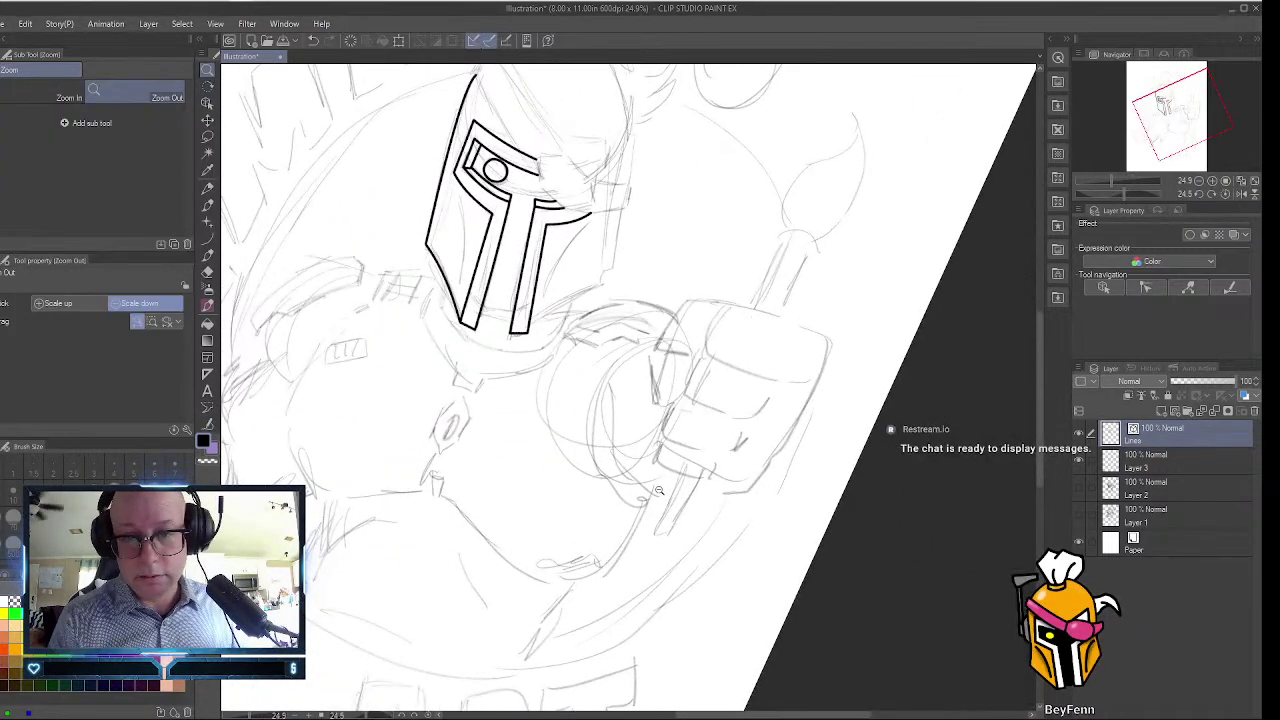
pyautogui.moveTo(508, 341); pyautogui.dragTo(625, 343)
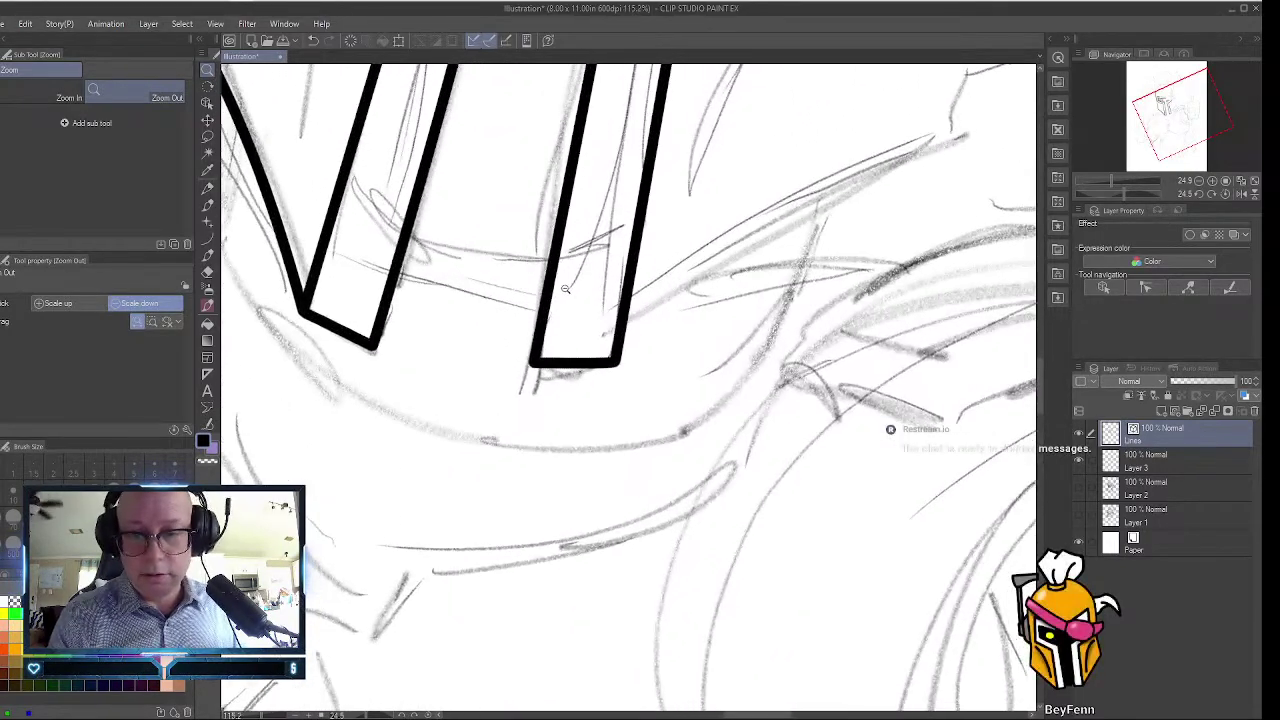
pyautogui.click(207, 104)
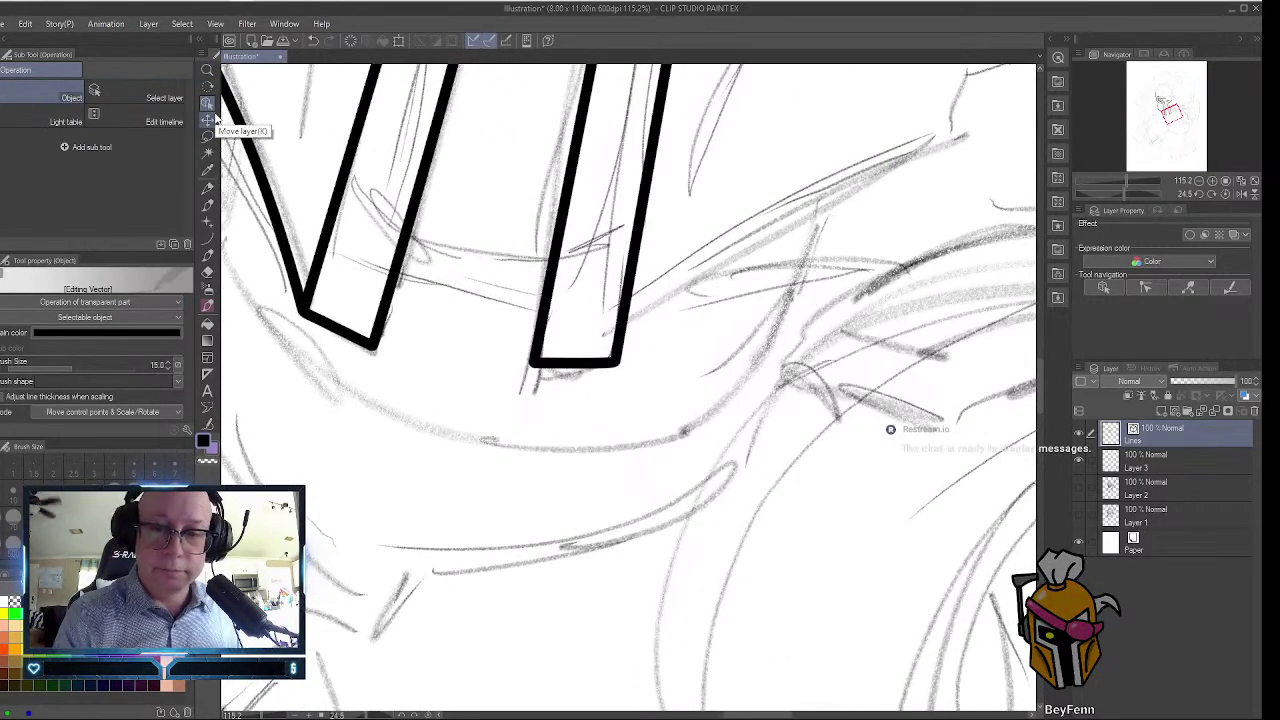
pyautogui.click(532, 364)
pyautogui.moveTo(532, 370); pyautogui.dragTo(522, 381)
pyautogui.moveTo(617, 367)
pyautogui.mouseDown()
pyautogui.moveTo(572, 385)
pyautogui.moveTo(614, 372)
pyautogui.moveTo(614, 383)
pyautogui.mouseUp()
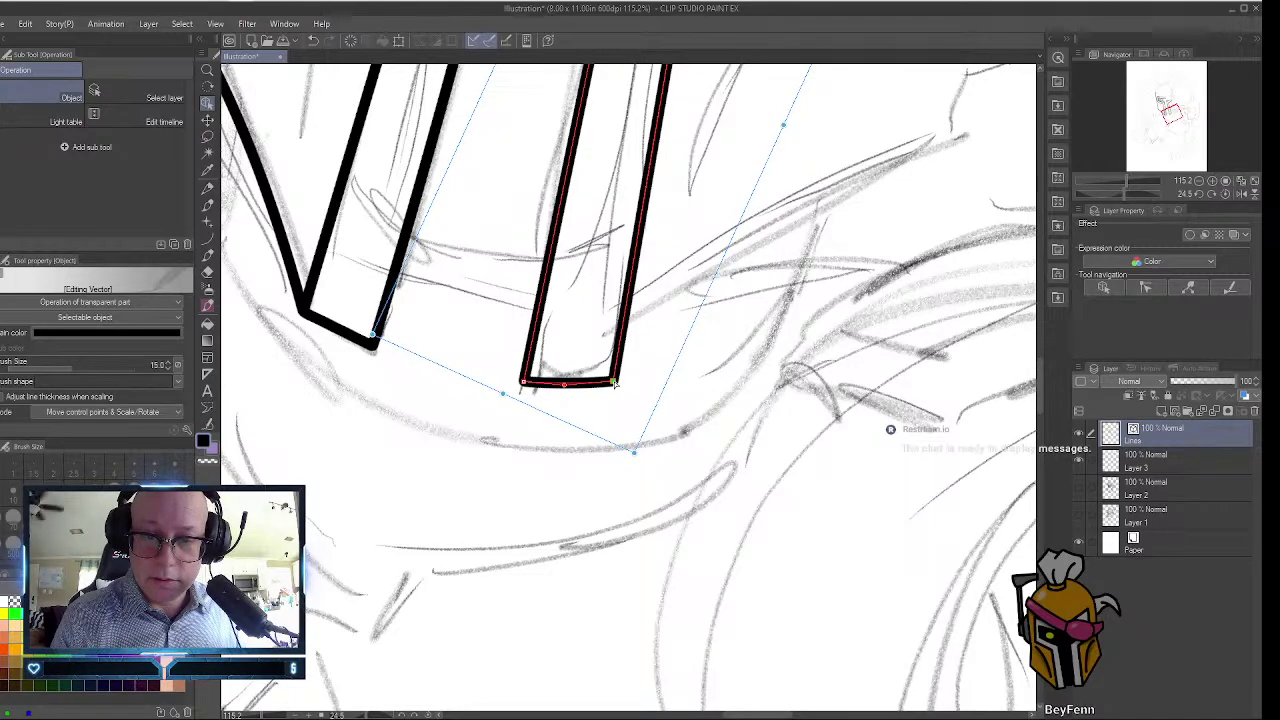
# Draw size 15 Curve lines for the right cheek's arched lower edge and the helmet's right side rising from its outer end.
pyautogui.moveTo(1044, 413)
pyautogui.mouseDown()
pyautogui.moveTo(1036, 368)
pyautogui.moveTo(1038, 388)
pyautogui.mouseUp()
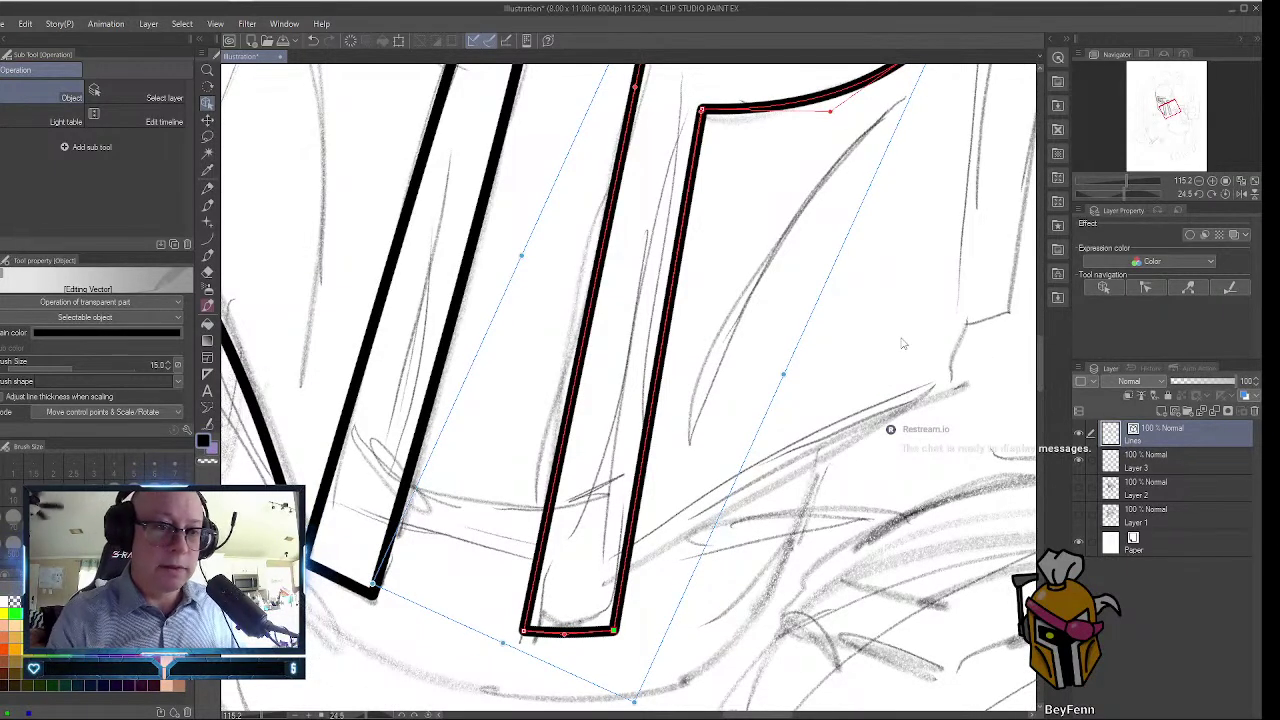
pyautogui.click(208, 239)
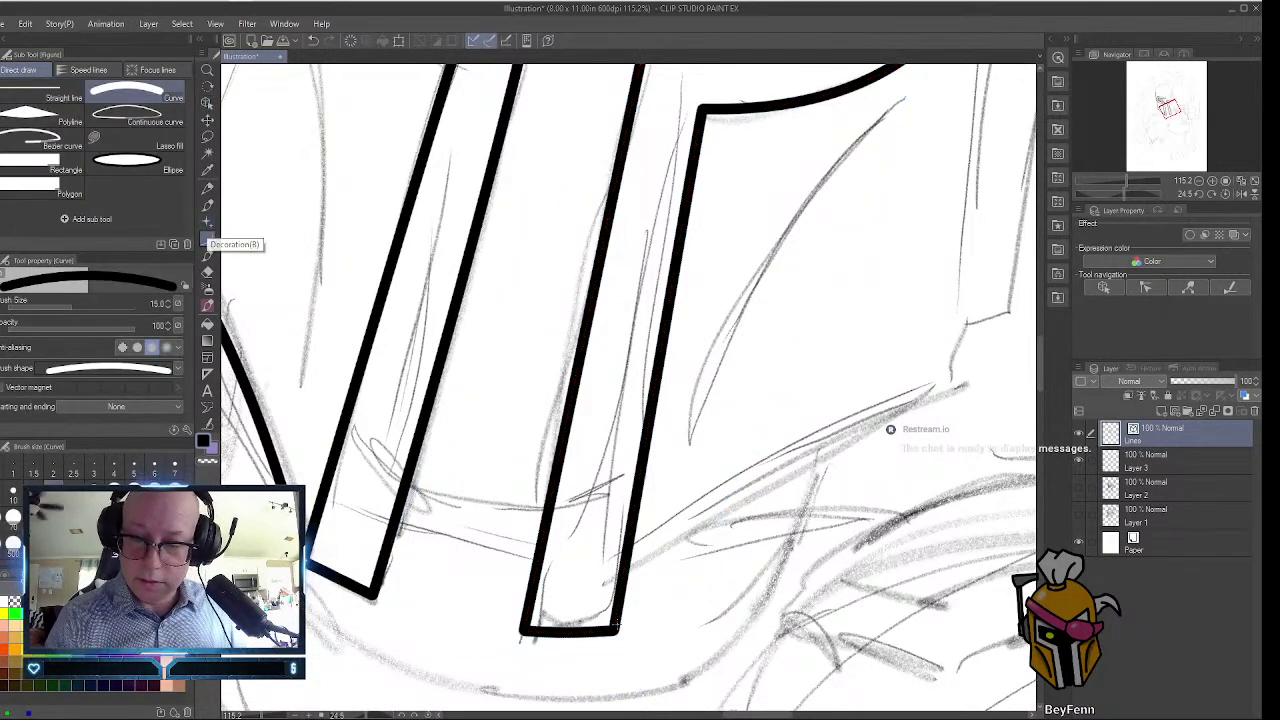
pyautogui.moveTo(640, 605); pyautogui.dragTo(968, 385)
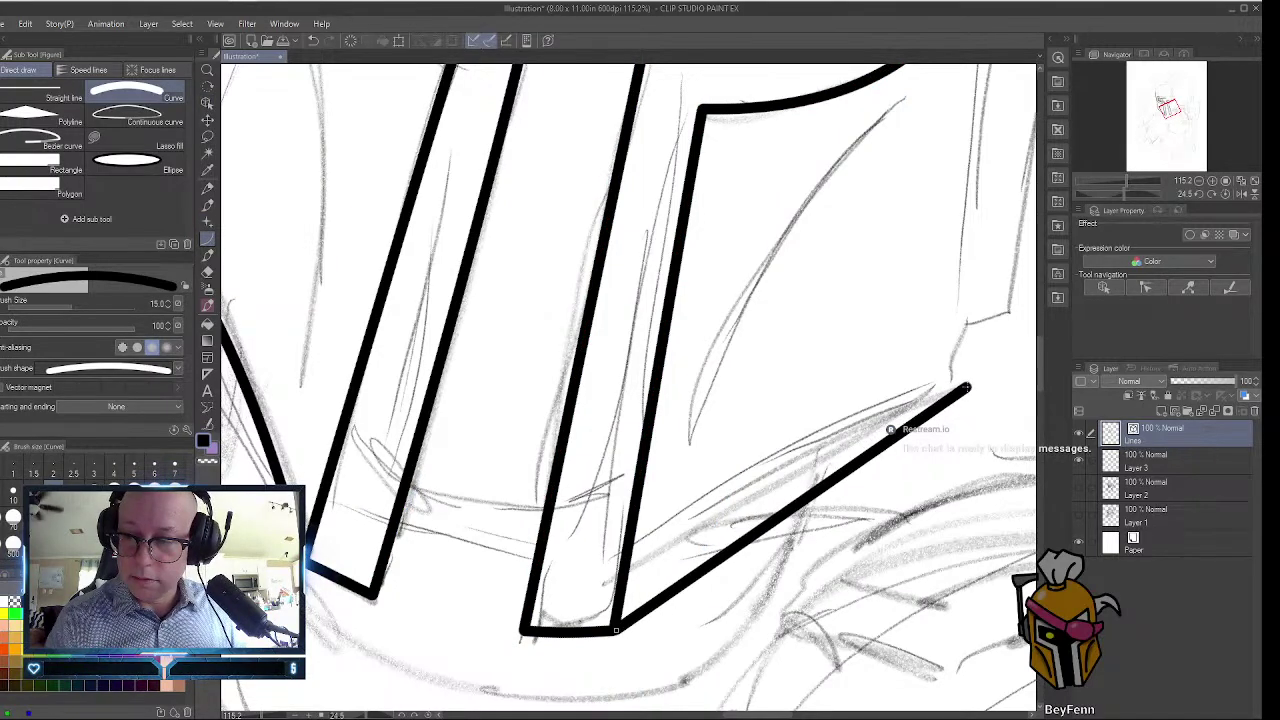
pyautogui.click(805, 400)
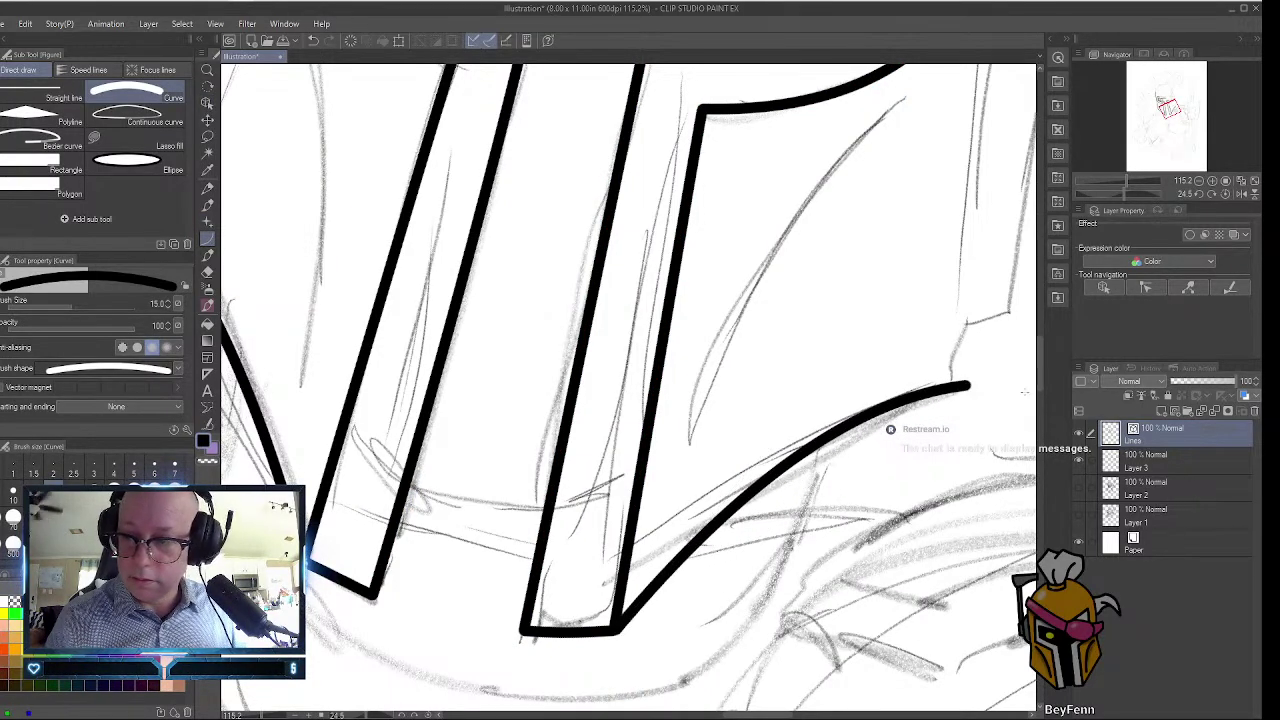
pyautogui.scroll(5, 1040, 377)
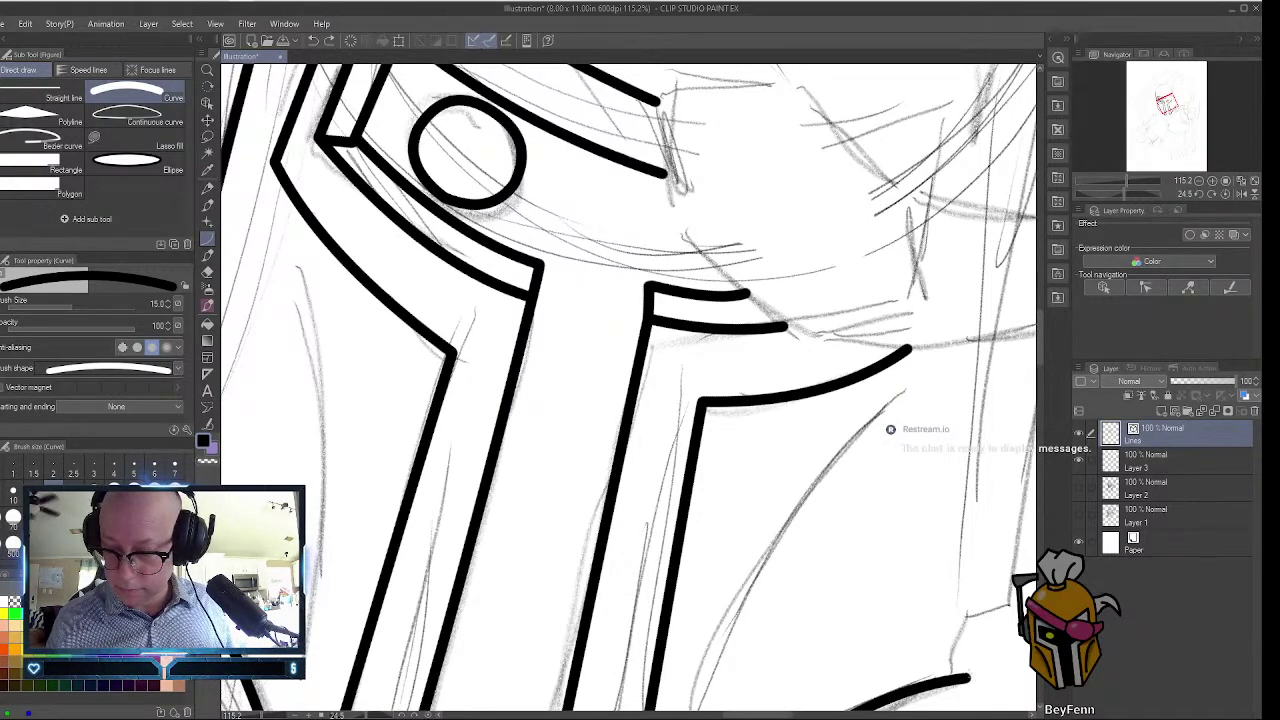
pyautogui.moveTo(968, 675); pyautogui.dragTo(1001, 160)
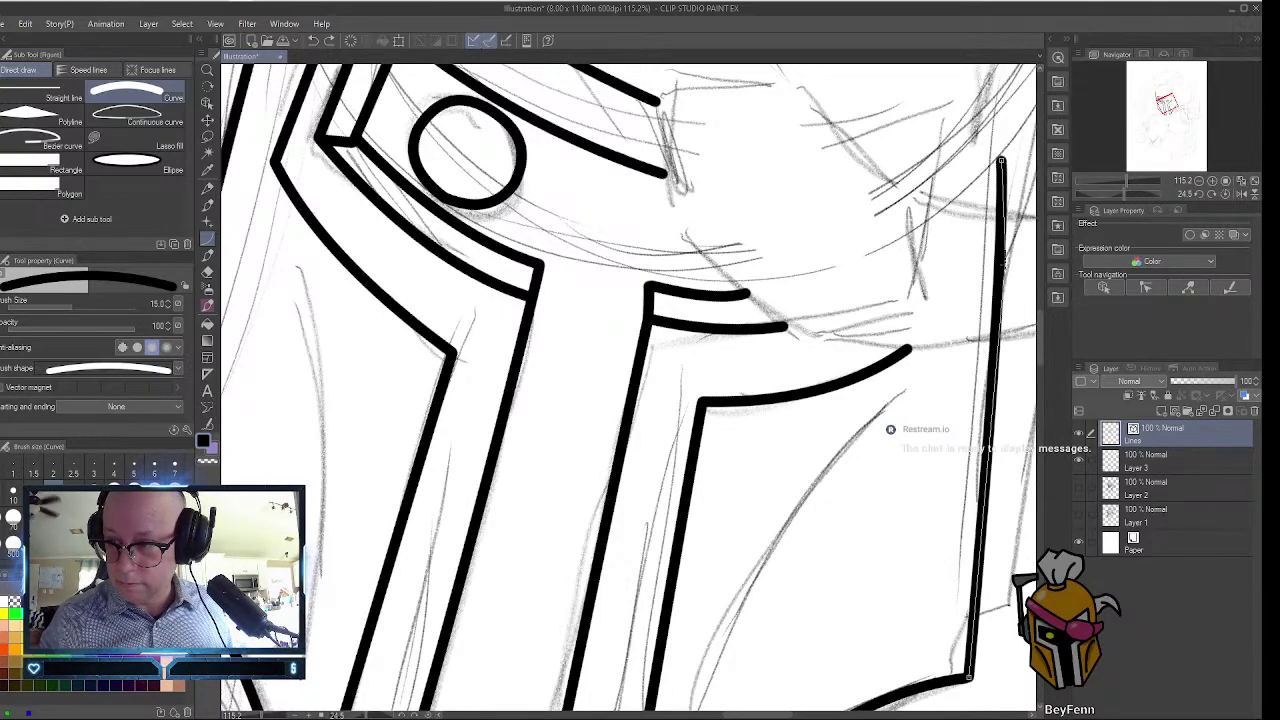
pyautogui.click(1003, 375)
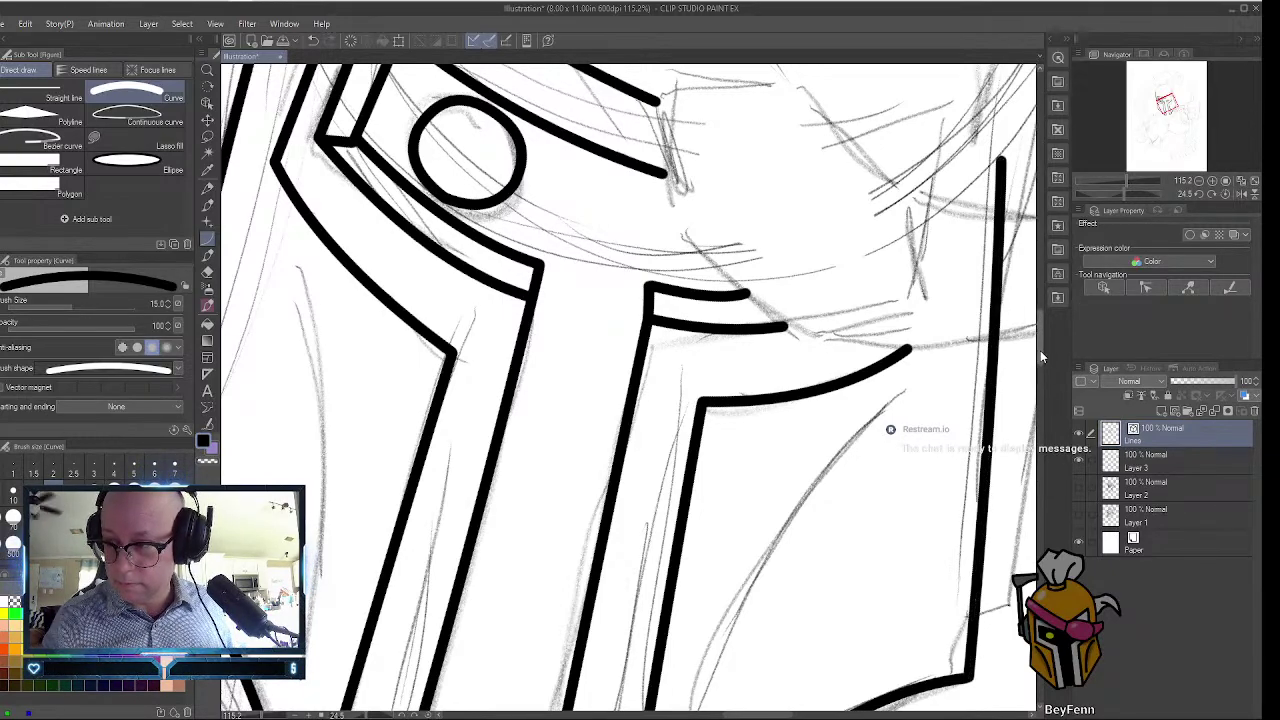
# Extend the helmet's right side line by moving its upper end point straight up to the base of the dome.
pyautogui.moveTo(1040, 350); pyautogui.dragTo(1044, 318)
pyautogui.click(209, 72)
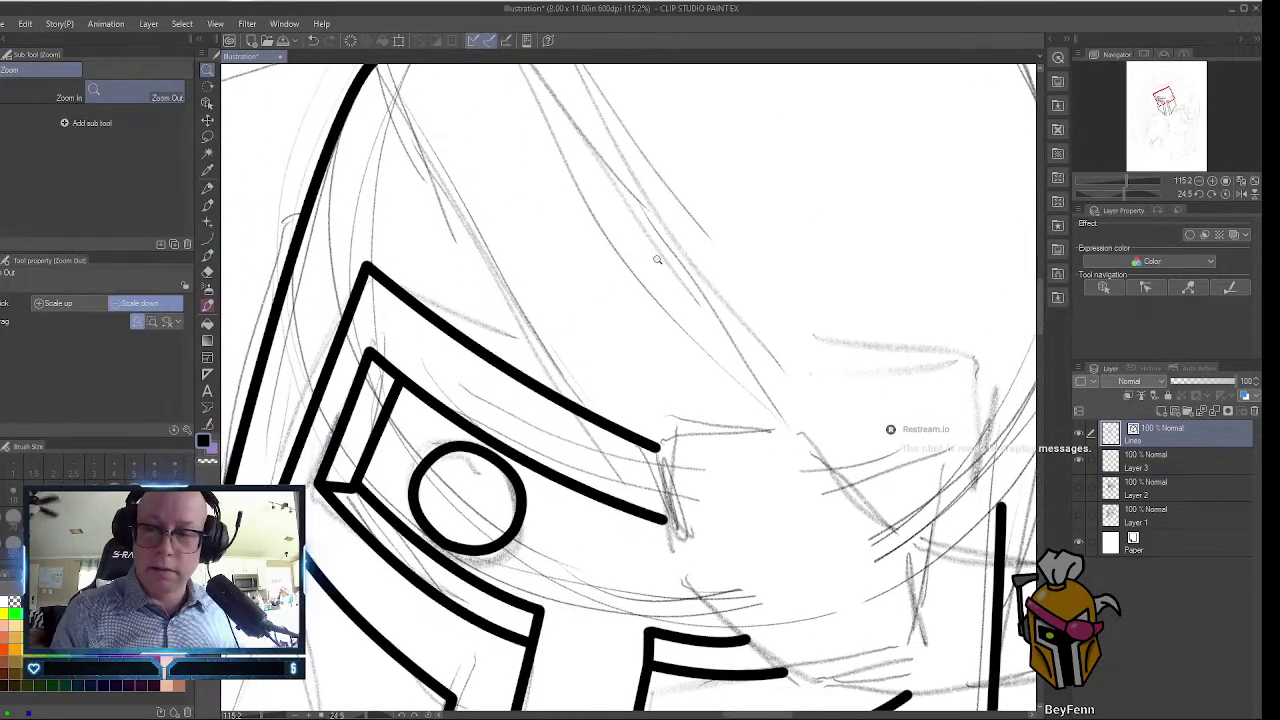
pyautogui.moveTo(650, 261); pyautogui.dragTo(594, 248)
pyautogui.scroll(3, 735, 249)
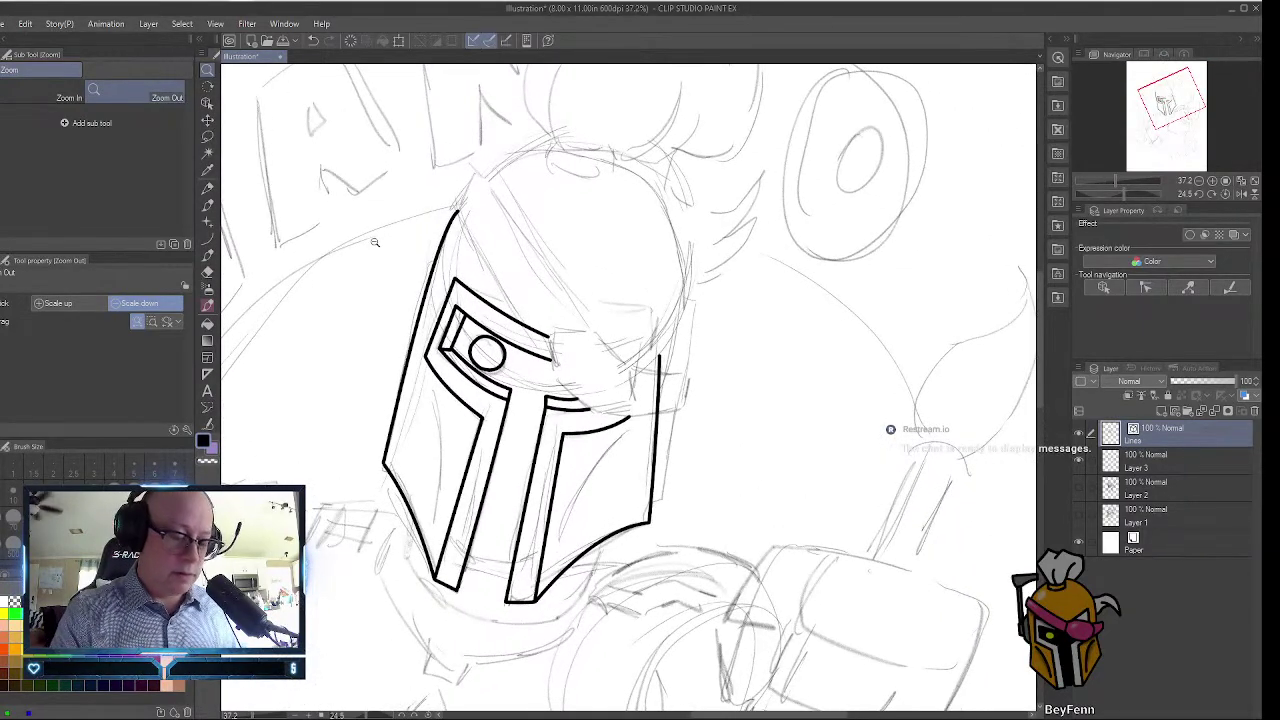
pyautogui.click(207, 103)
pyautogui.click(660, 364)
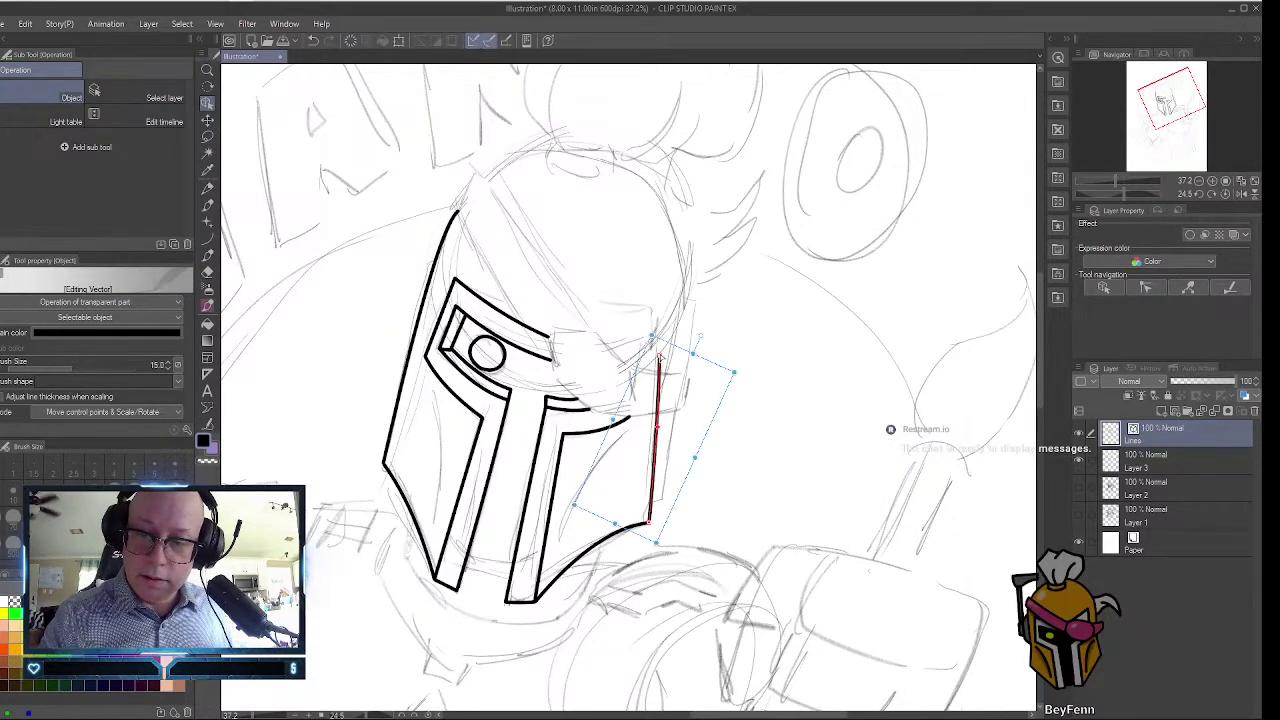
pyautogui.moveTo(660, 348); pyautogui.dragTo(660, 244)
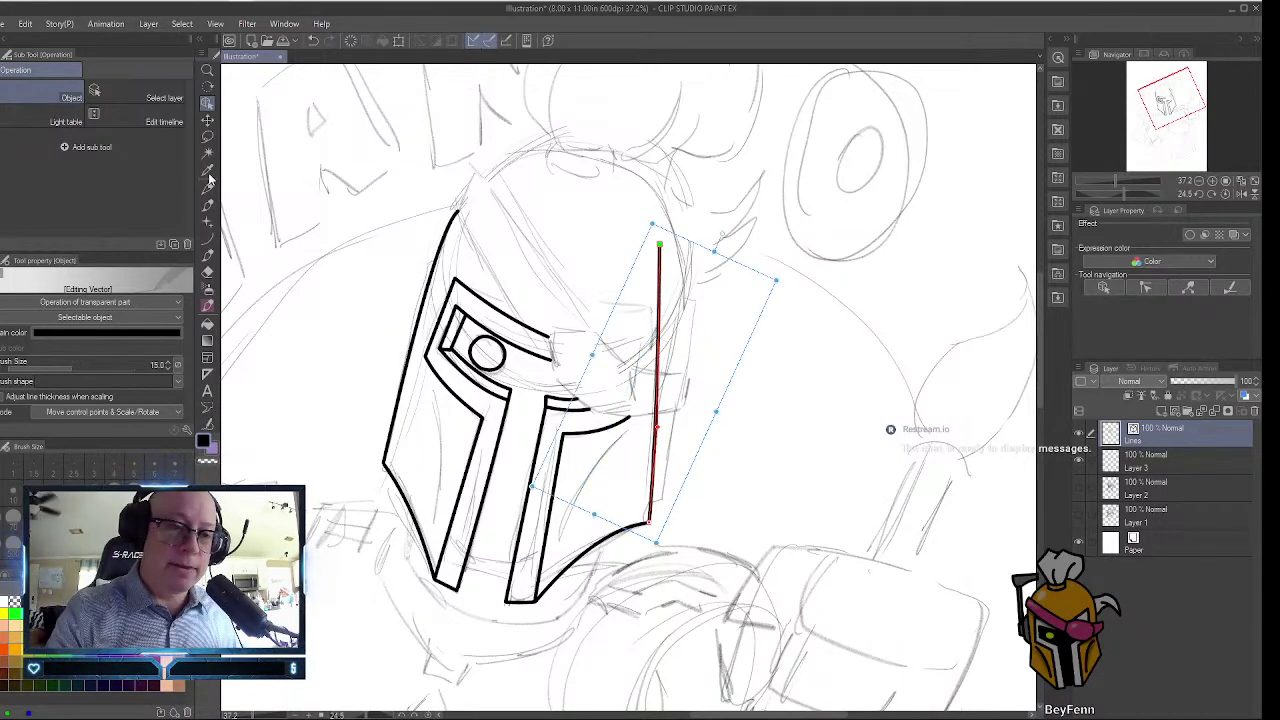
# Draw the helmet's dome with two size 15 curves from the right side over to the left side, and connect their ends.
pyautogui.click(207, 238)
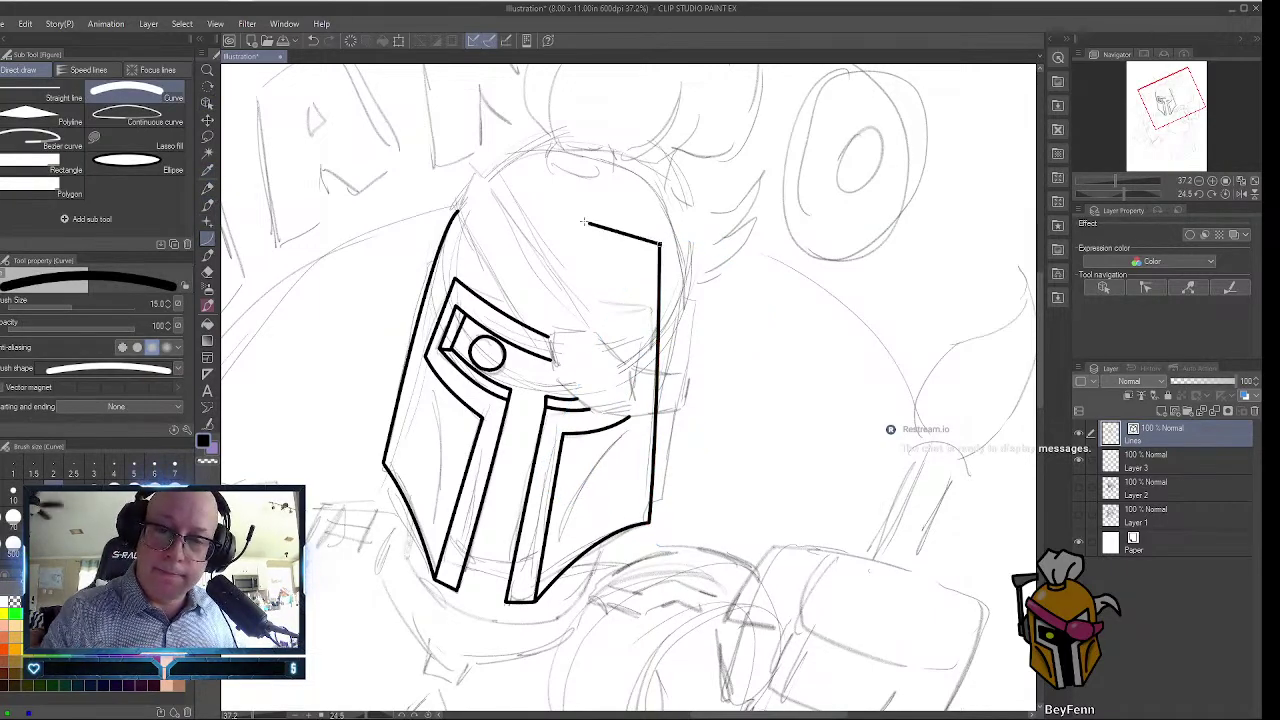
pyautogui.moveTo(584, 222); pyautogui.dragTo(588, 155)
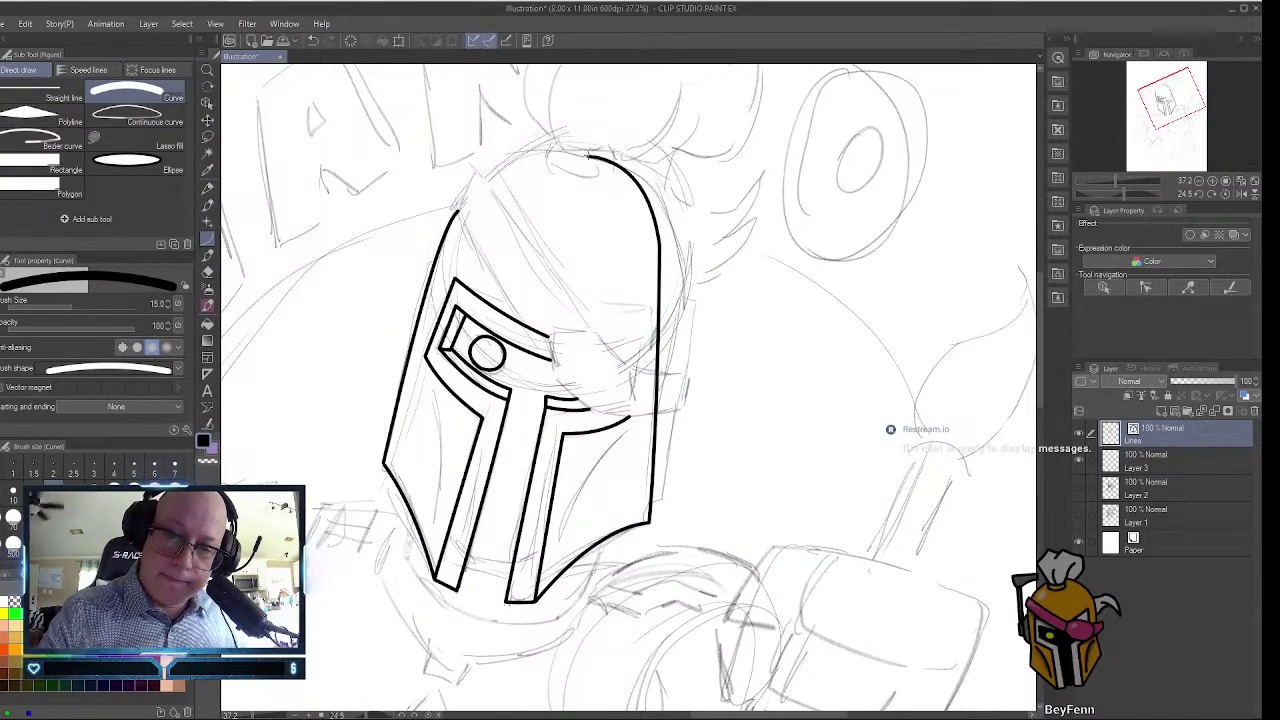
pyautogui.moveTo(588, 155); pyautogui.dragTo(455, 210)
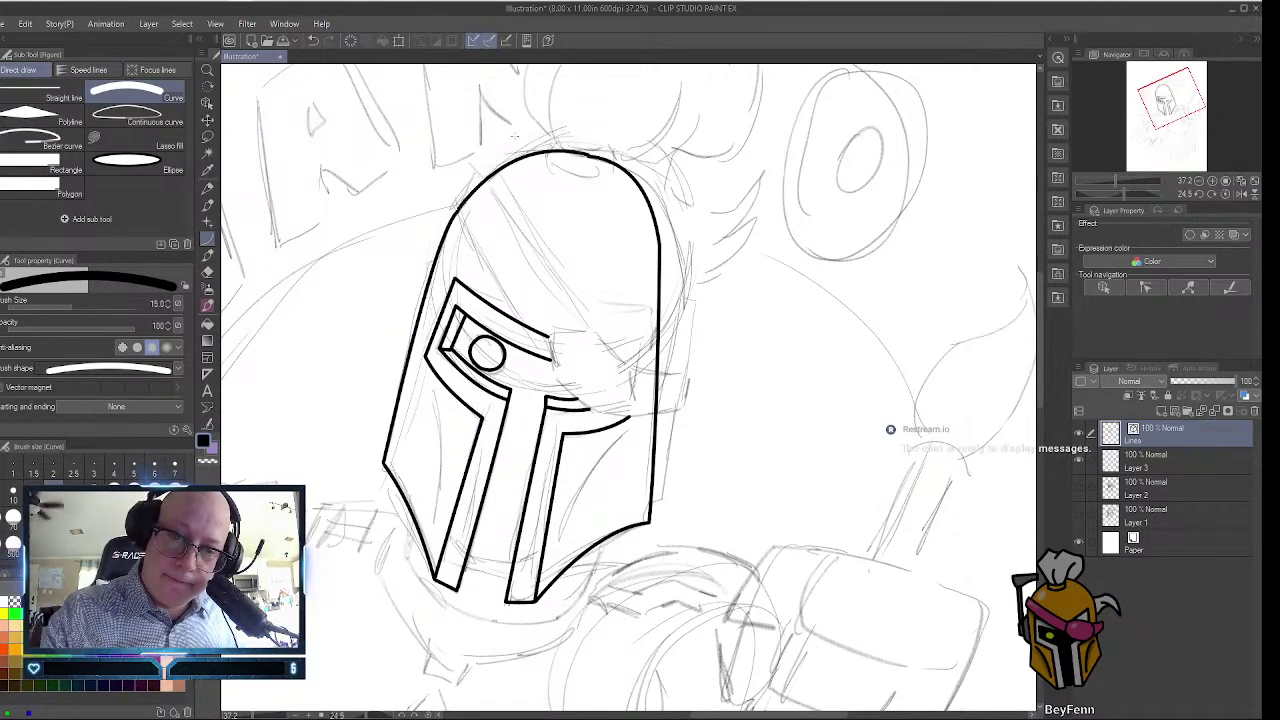
pyautogui.click(208, 424)
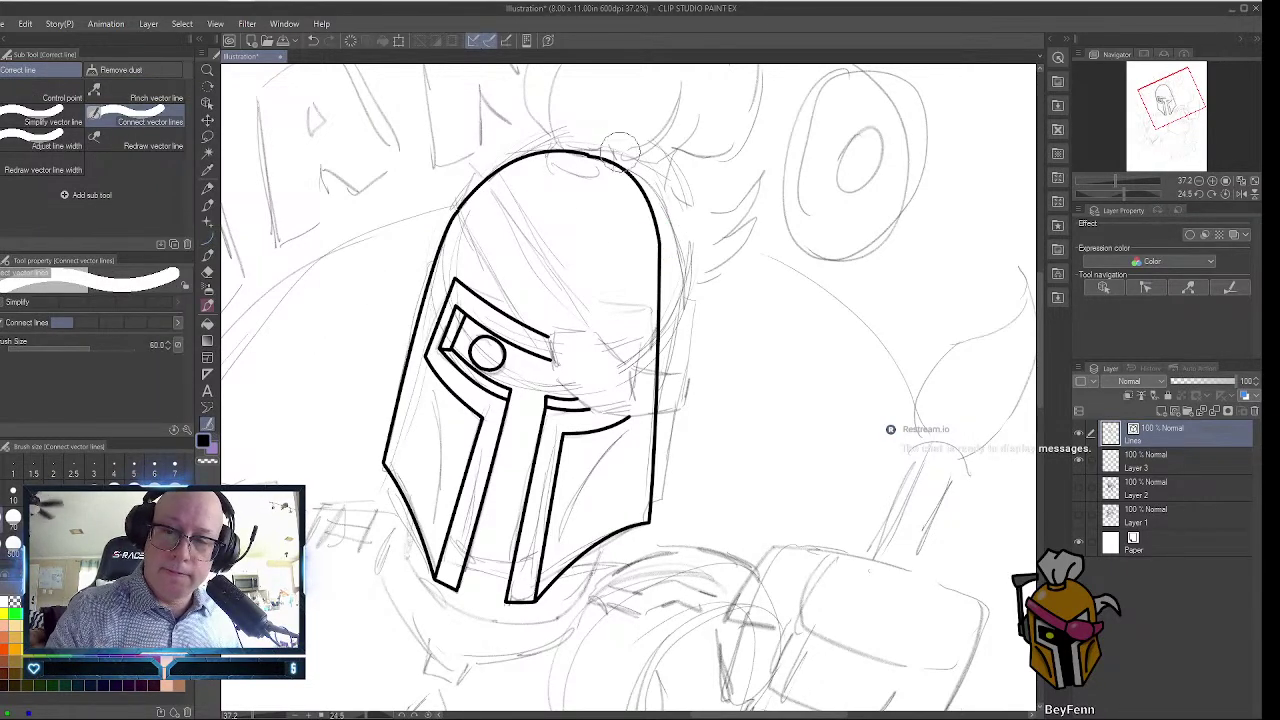
pyautogui.moveTo(601, 151); pyautogui.dragTo(597, 154)
pyautogui.moveTo(456, 206); pyautogui.dragTo(461, 209)
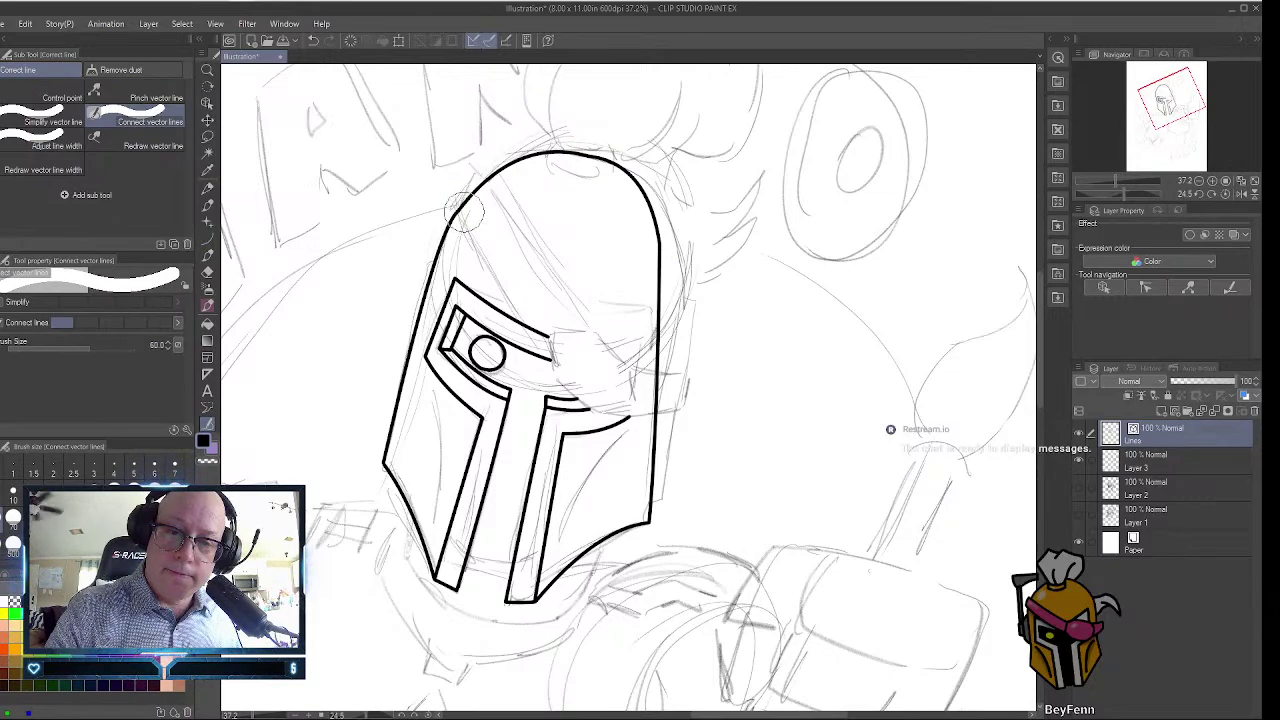
# Adjust the dome outline's control points at the crown, upper right curve and right side joint to smooth its arc.
pyautogui.click(207, 102)
pyautogui.click(489, 179)
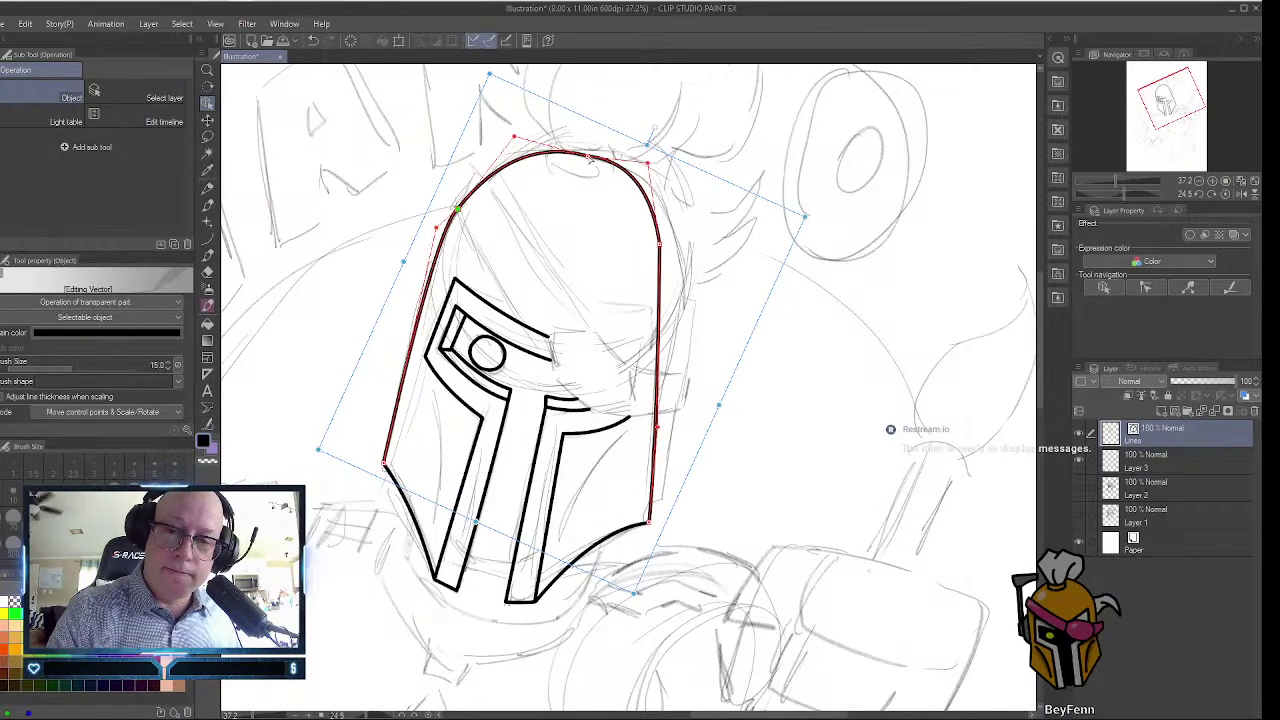
pyautogui.moveTo(589, 158); pyautogui.dragTo(644, 162)
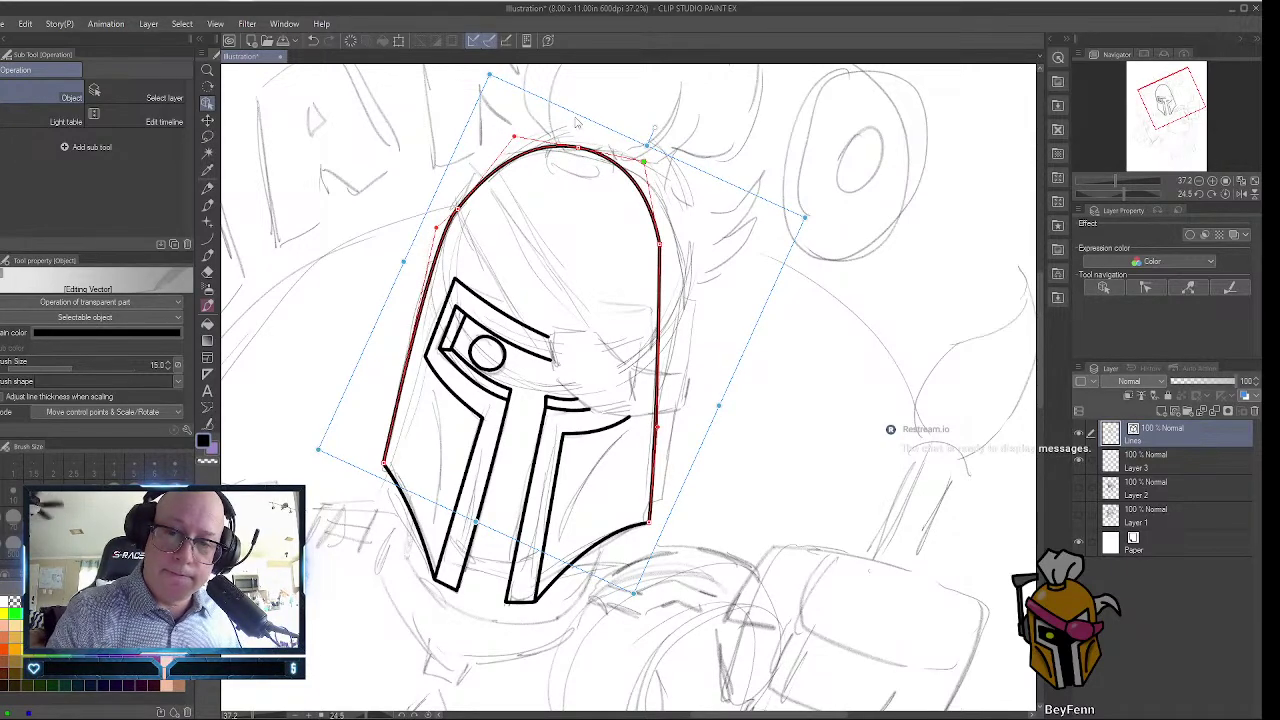
pyautogui.moveTo(660, 246); pyautogui.dragTo(664, 253)
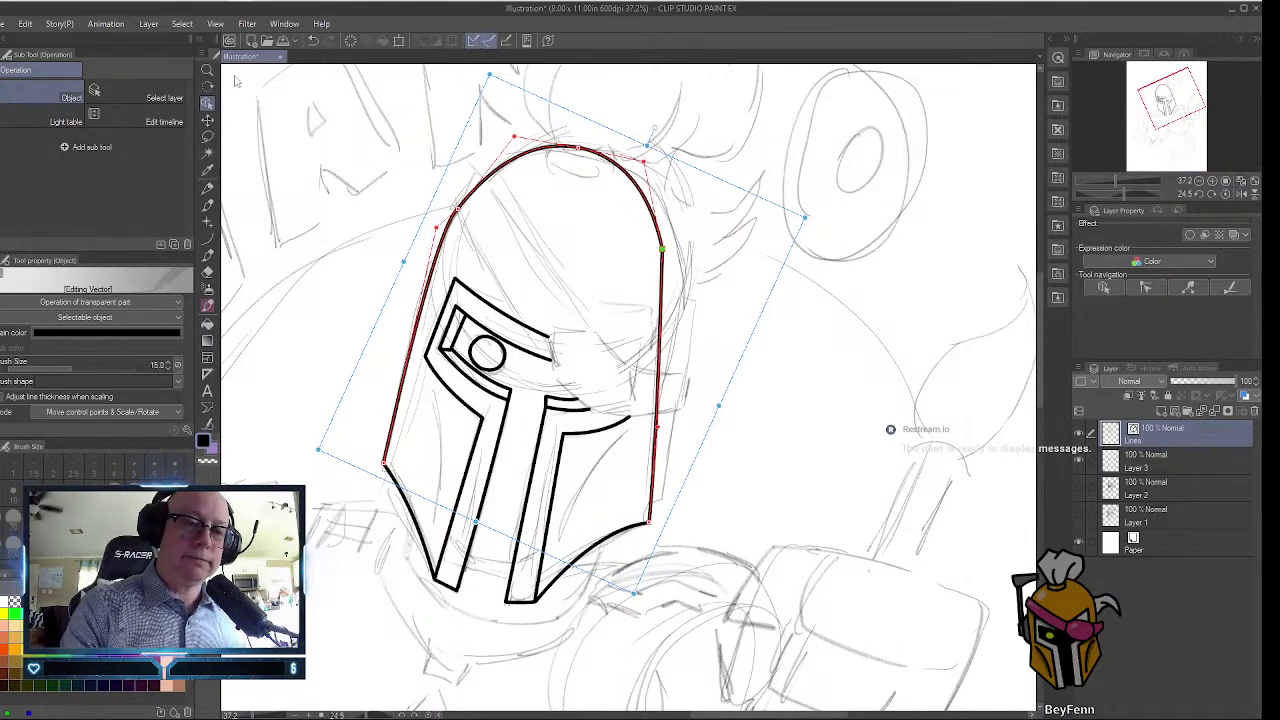
# Extend the visor's outer and inner upper lines toward the helmet's right side, and bend both into downward-sagging arcs.
pyautogui.click(545, 338)
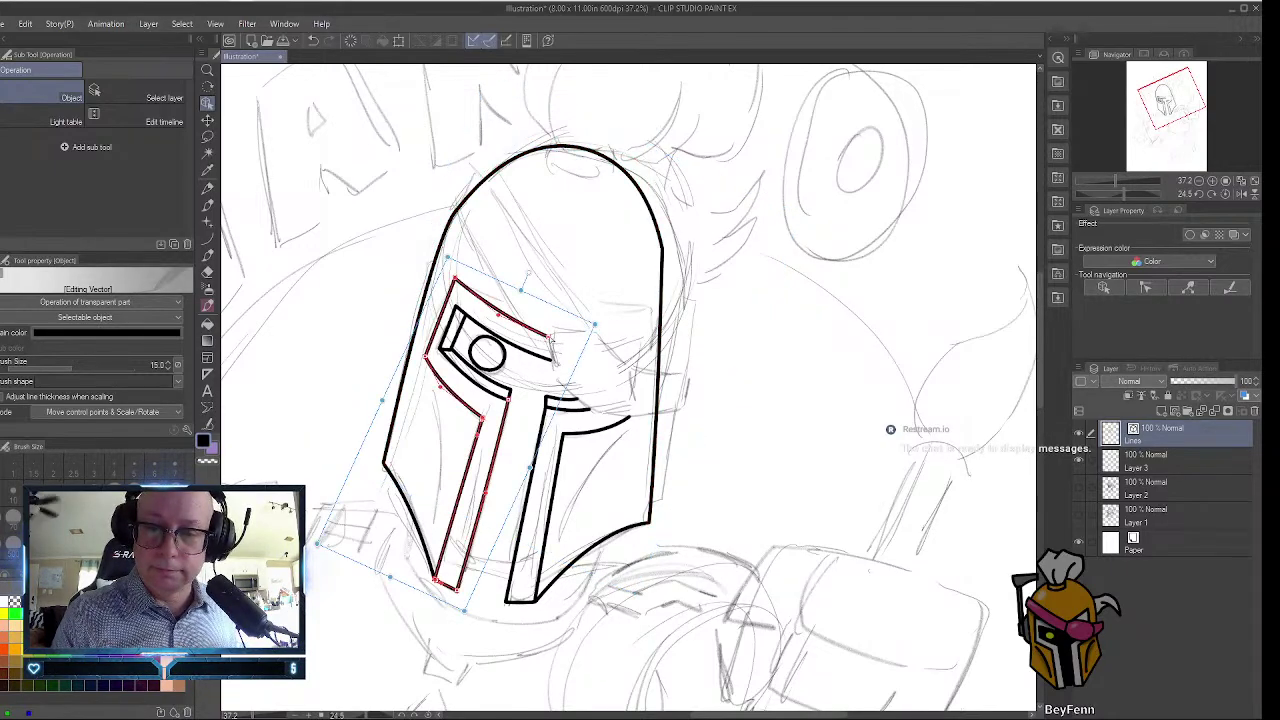
pyautogui.moveTo(549, 340); pyautogui.dragTo(640, 343)
pyautogui.moveTo(498, 317); pyautogui.dragTo(636, 370)
pyautogui.click(549, 365)
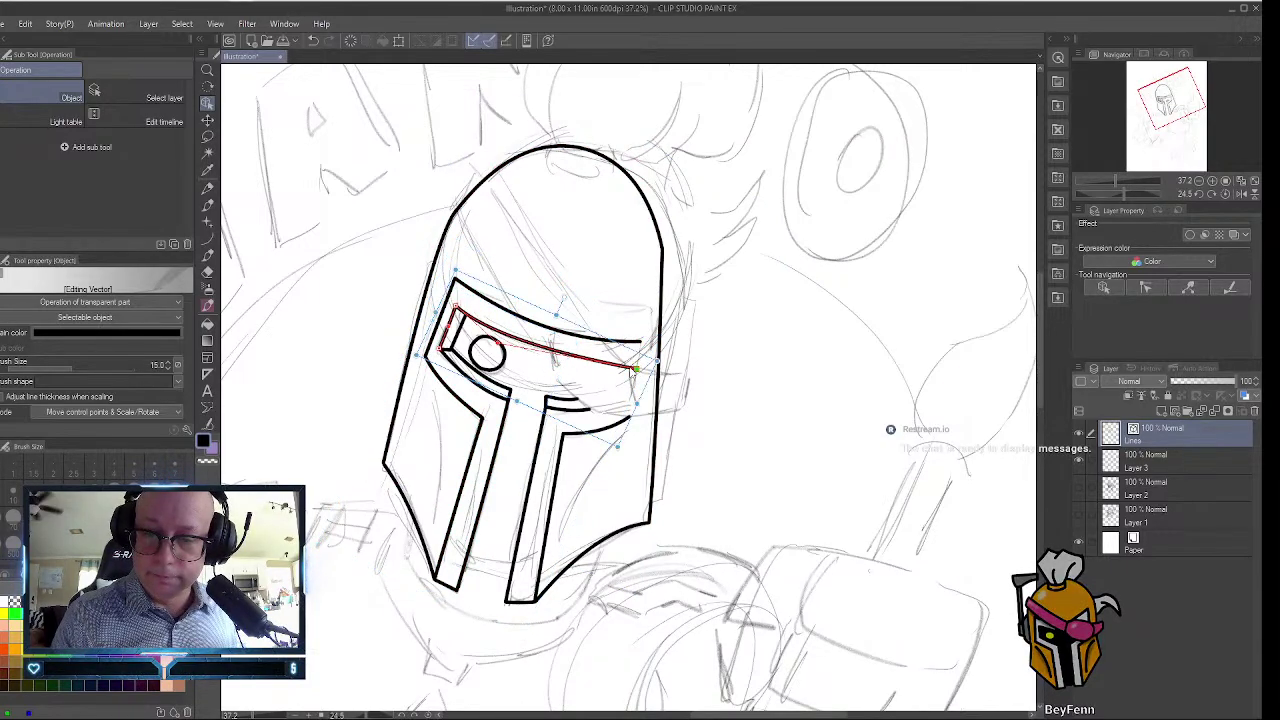
pyautogui.moveTo(499, 345); pyautogui.dragTo(538, 372)
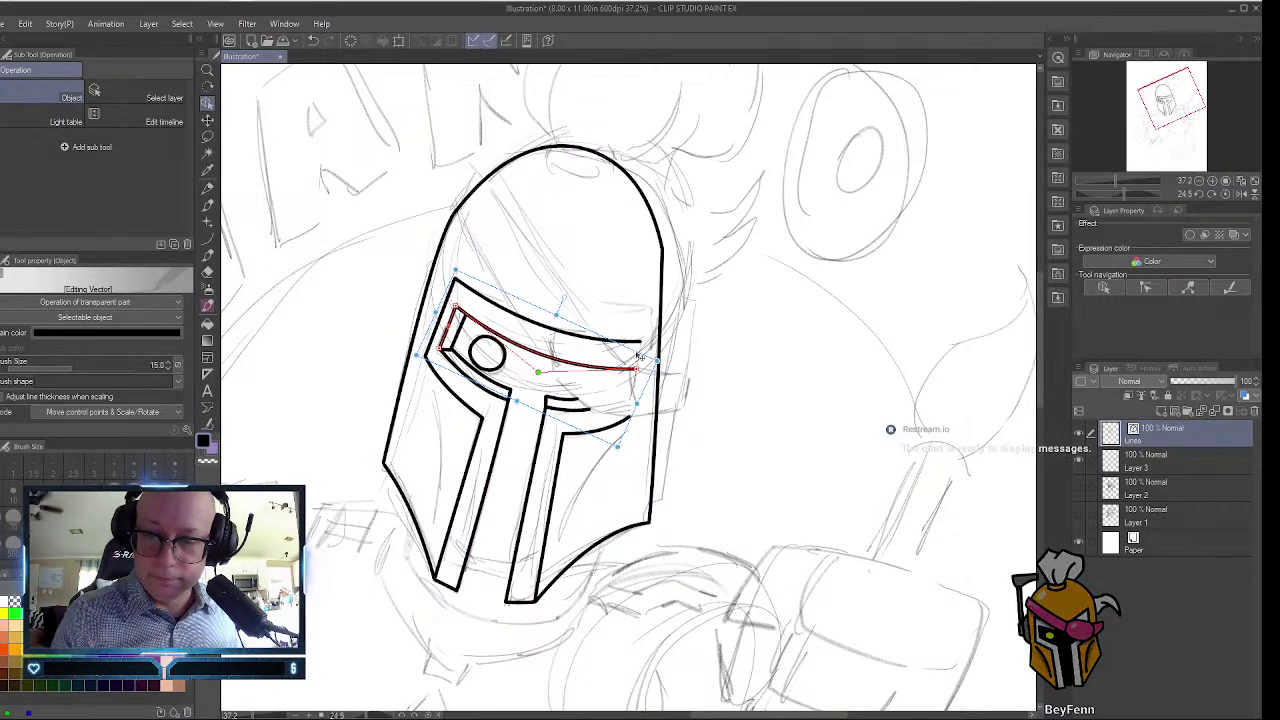
# Stretch and adjust the visor's lower right lines to align near the helmet's right side, and close the eye opening's end with a size 15 Curve line.
pyautogui.click(580, 404)
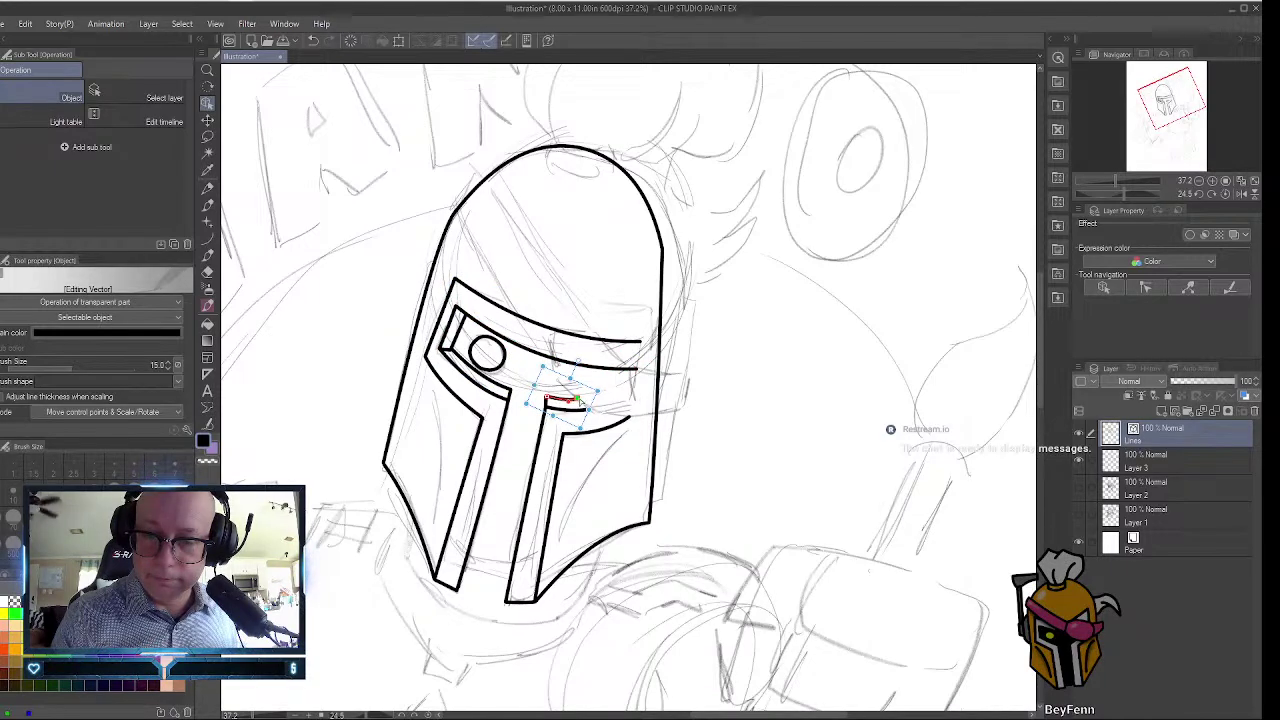
pyautogui.moveTo(580, 402); pyautogui.dragTo(630, 396)
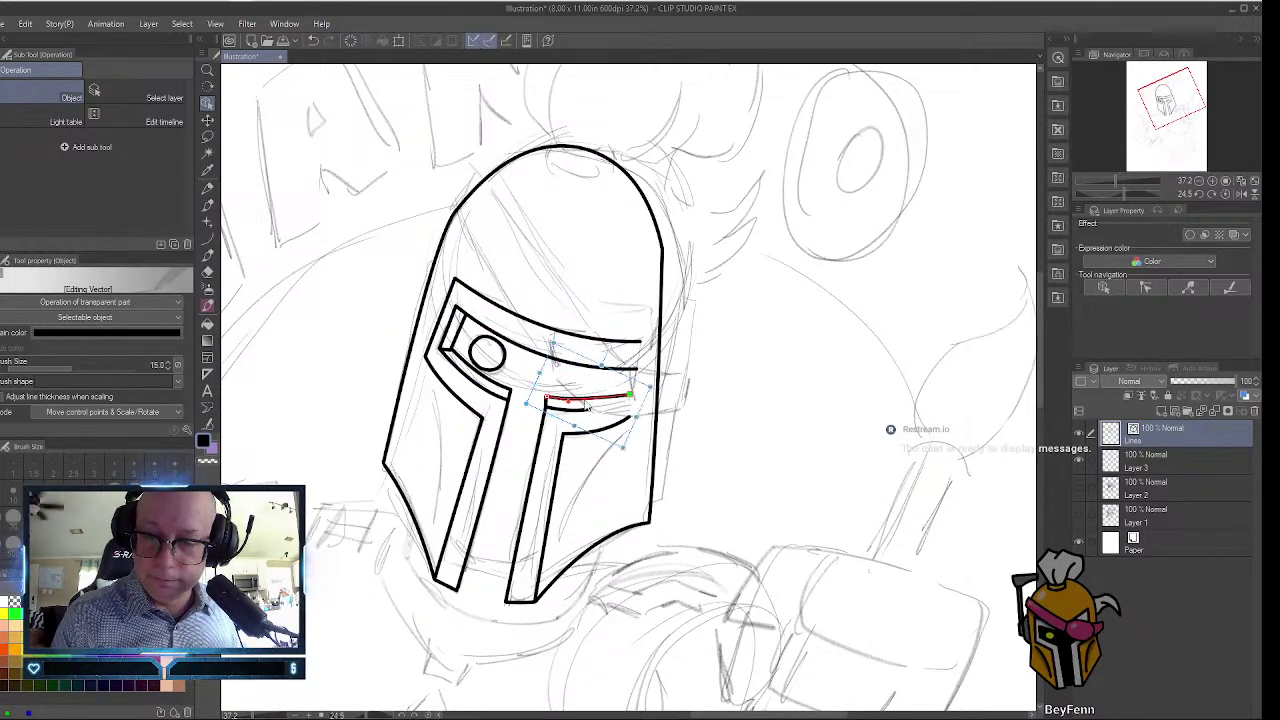
pyautogui.click(590, 416)
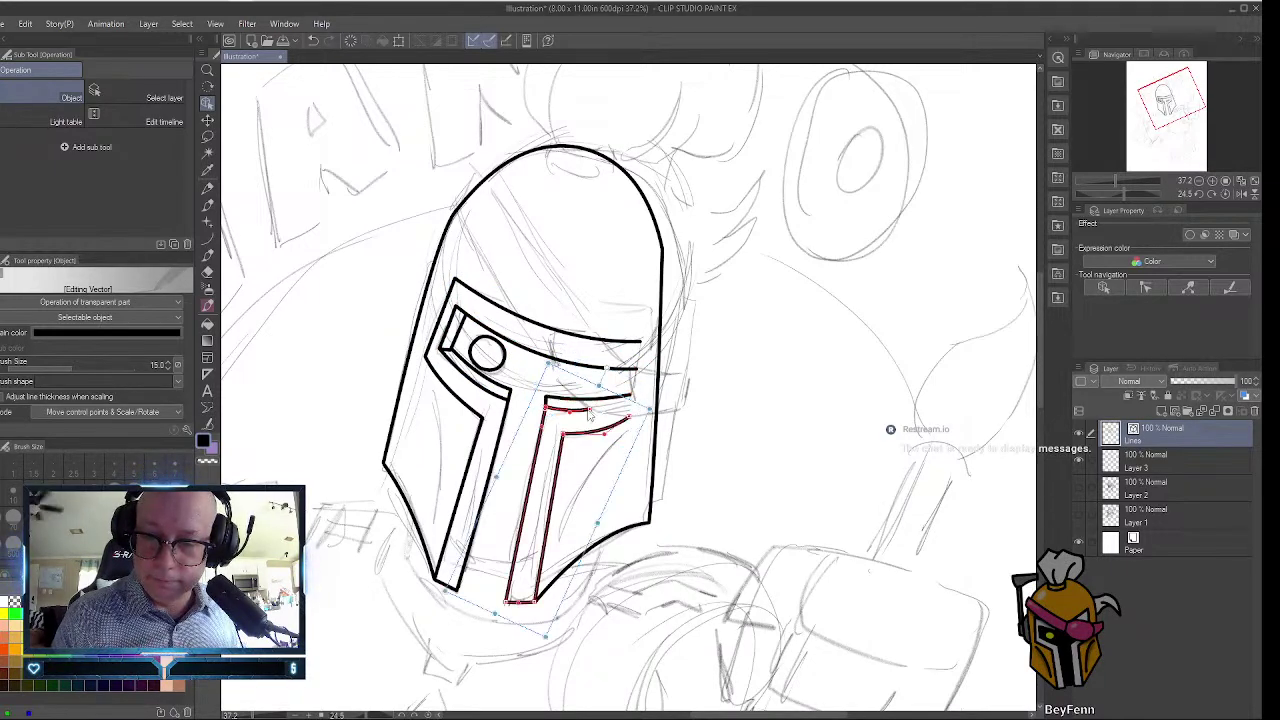
pyautogui.moveTo(590, 410)
pyautogui.mouseDown()
pyautogui.moveTo(631, 406)
pyautogui.moveTo(581, 415)
pyautogui.moveTo(592, 416)
pyautogui.mouseUp()
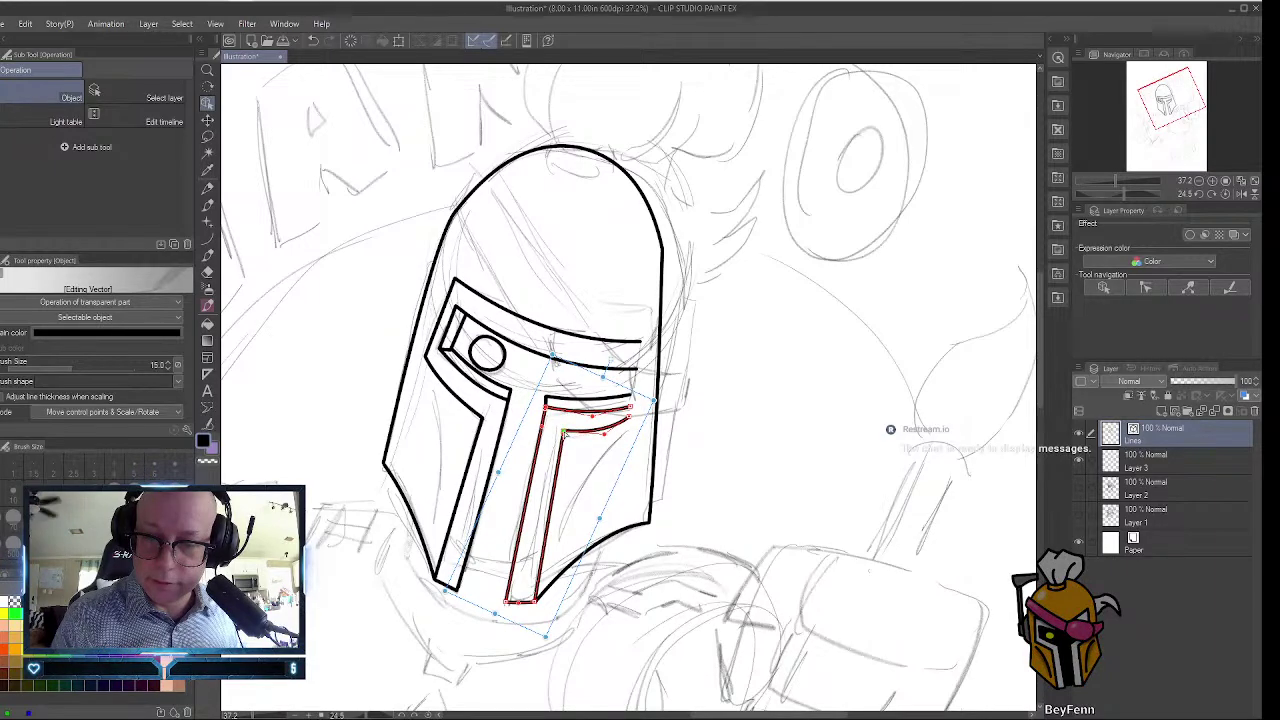
pyautogui.moveTo(630, 417)
pyautogui.mouseDown()
pyautogui.moveTo(634, 405)
pyautogui.moveTo(631, 425)
pyautogui.mouseUp()
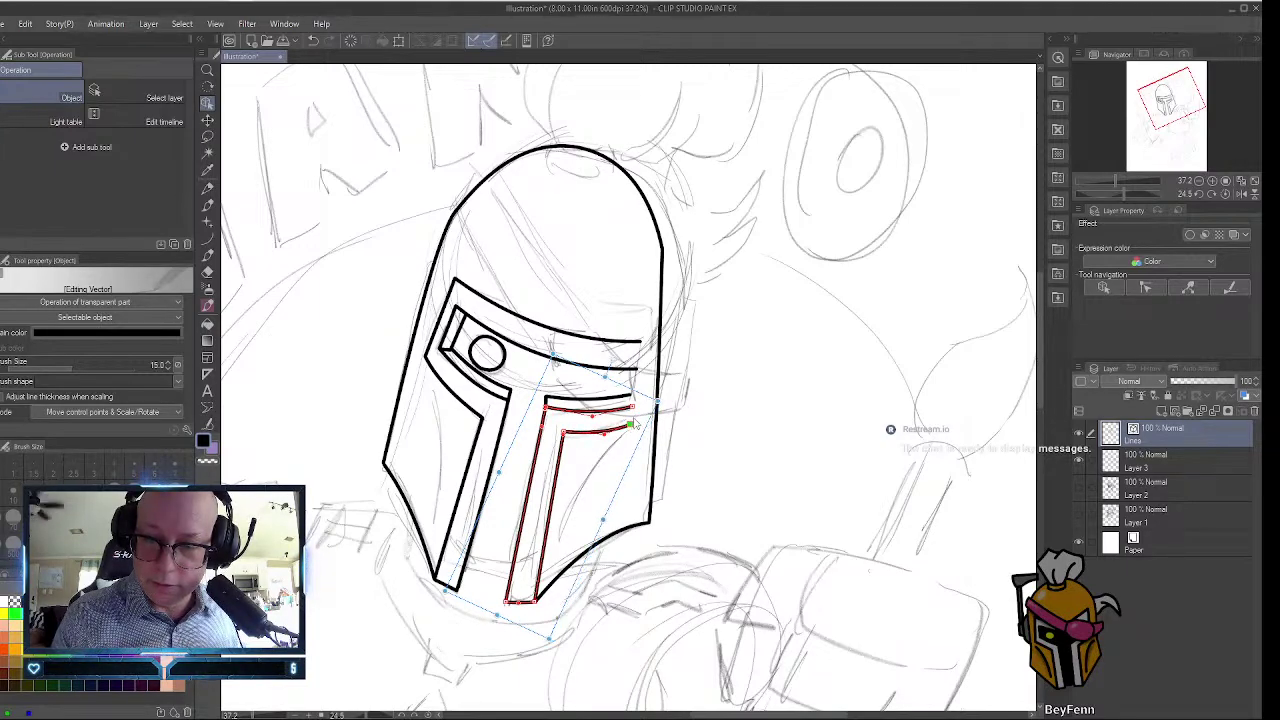
pyautogui.click(207, 237)
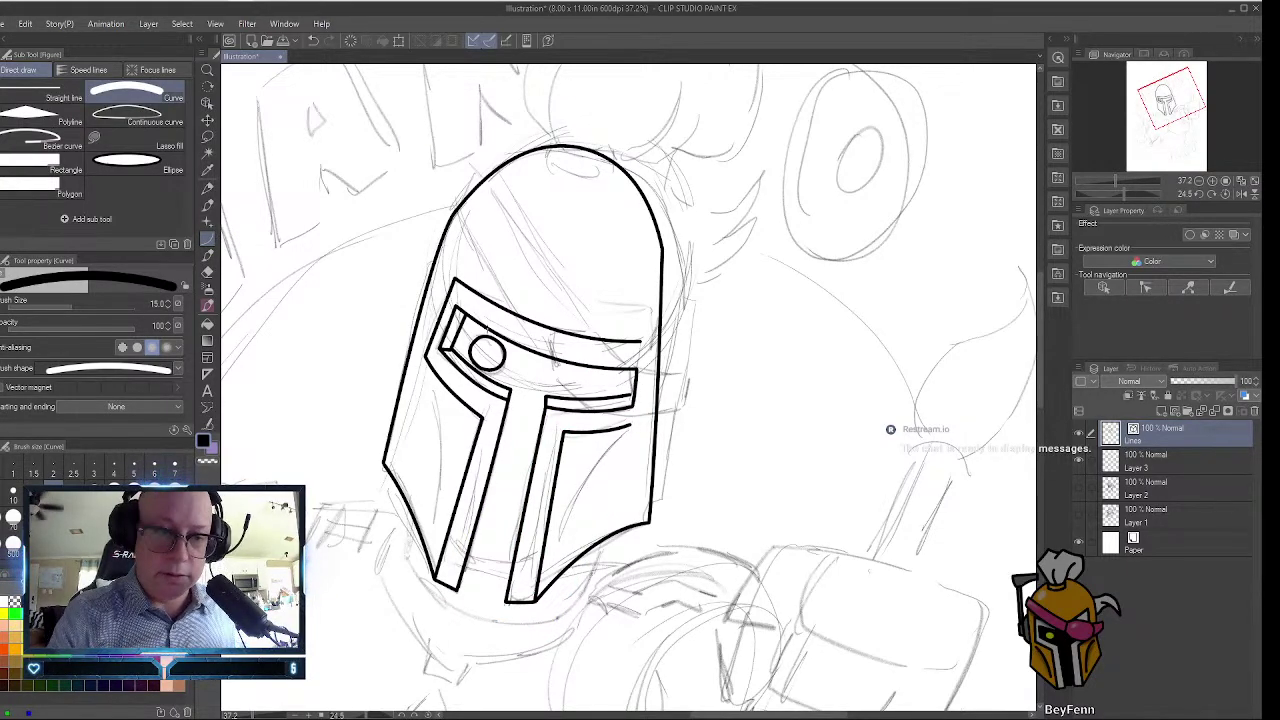
# Move the right end points of the visor frame's outer lower and upper lines slightly outward, past the closed eye opening.
pyautogui.click(207, 103)
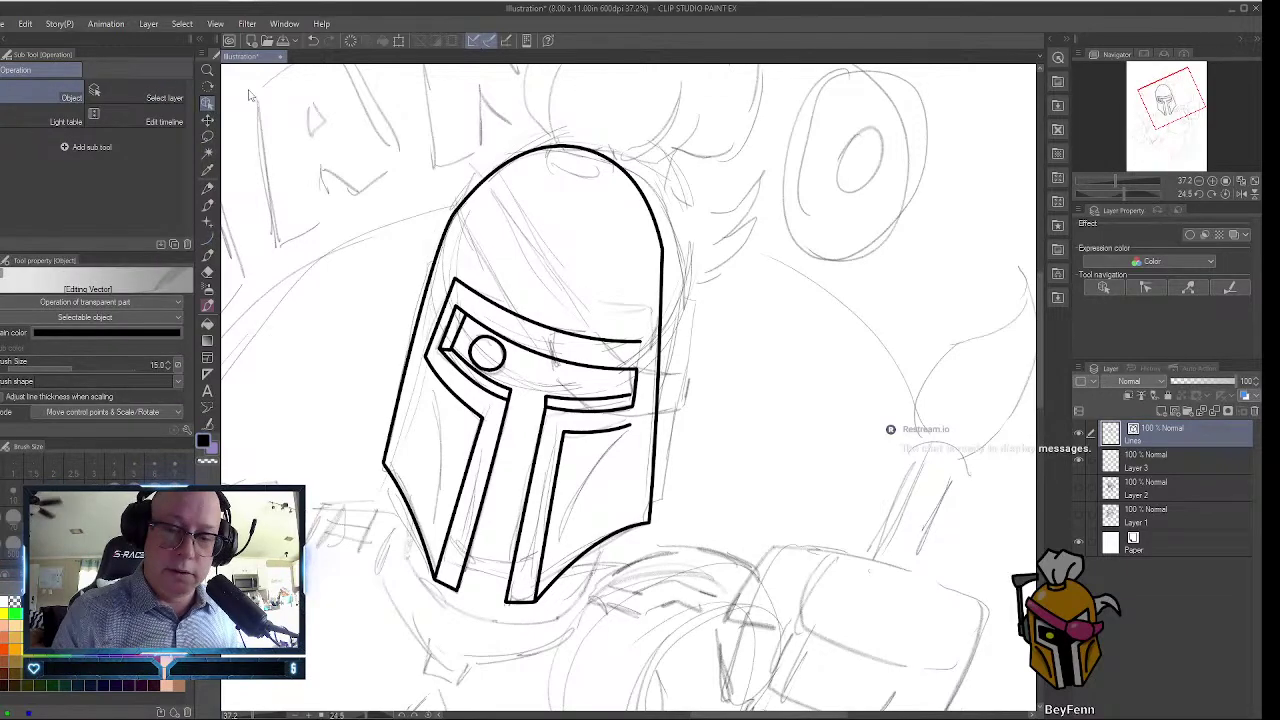
pyautogui.click(627, 428)
pyautogui.moveTo(630, 428); pyautogui.dragTo(640, 430)
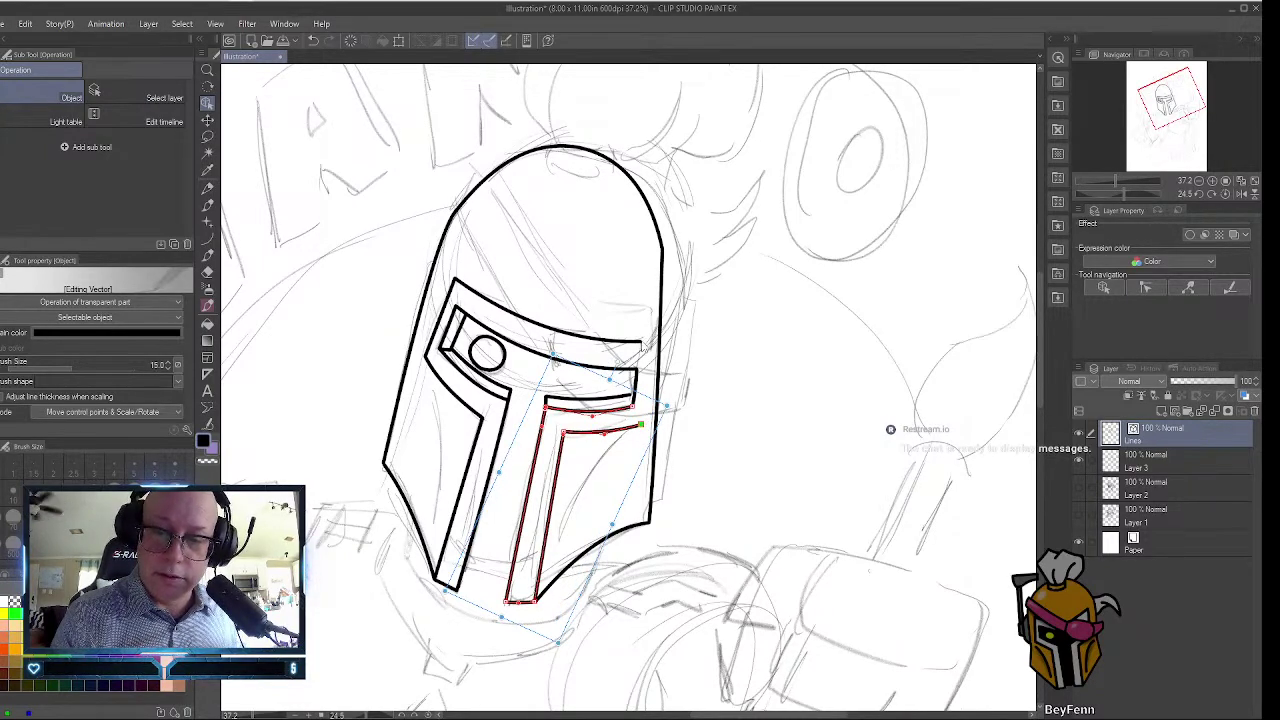
pyautogui.click(643, 343)
pyautogui.moveTo(641, 343); pyautogui.dragTo(648, 342)
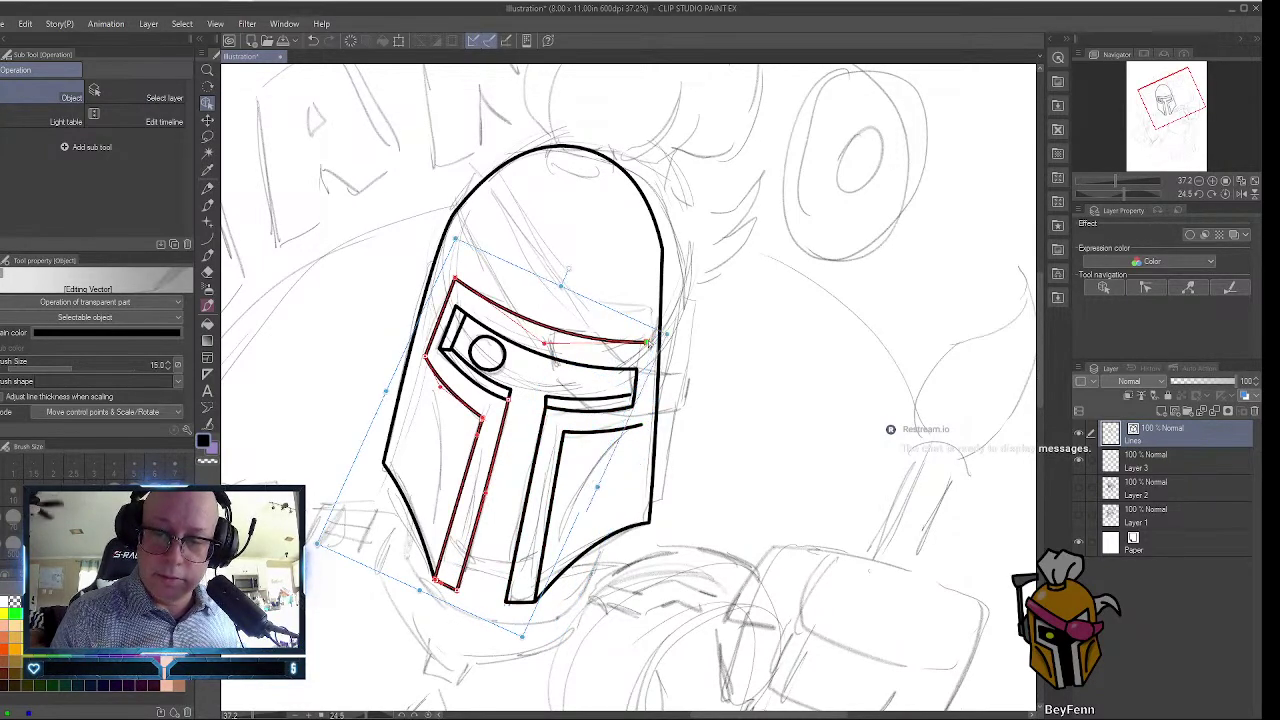
# Close the visor frame's outer right end with a slightly bowed size 15 Curve line joining its lower and upper lines.
pyautogui.click(207, 238)
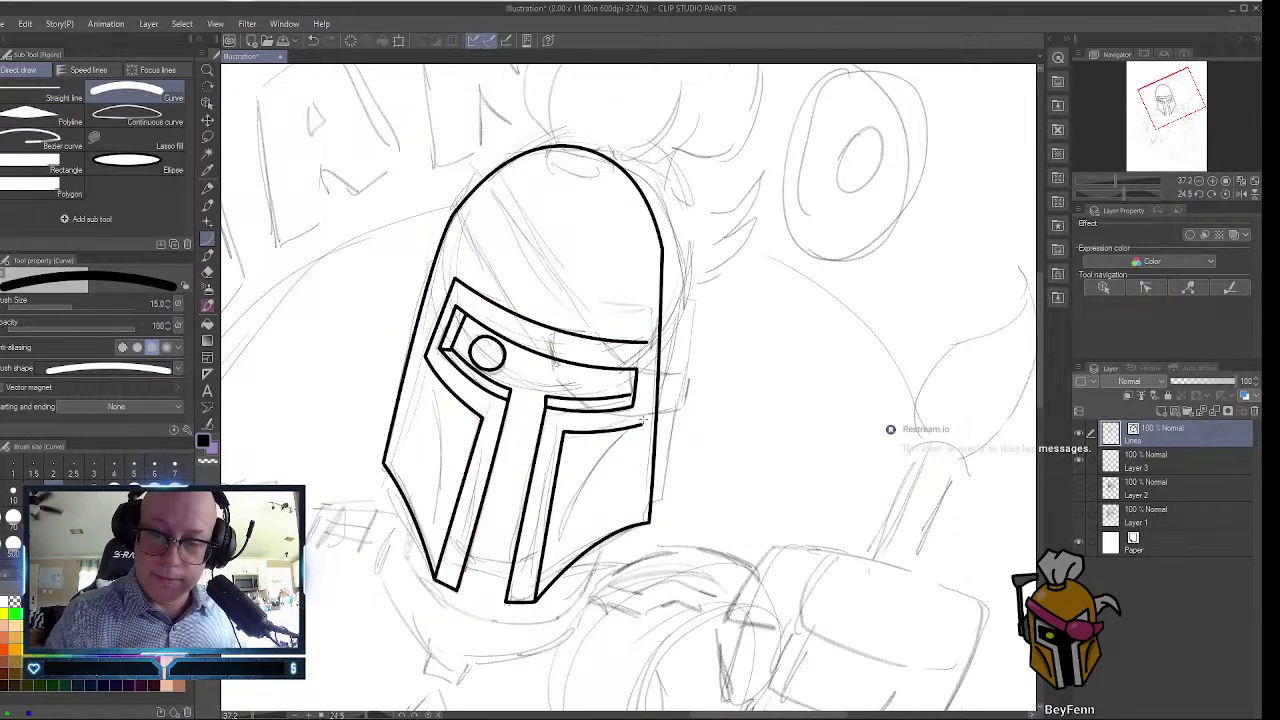
pyautogui.moveTo(642, 424); pyautogui.dragTo(648, 343)
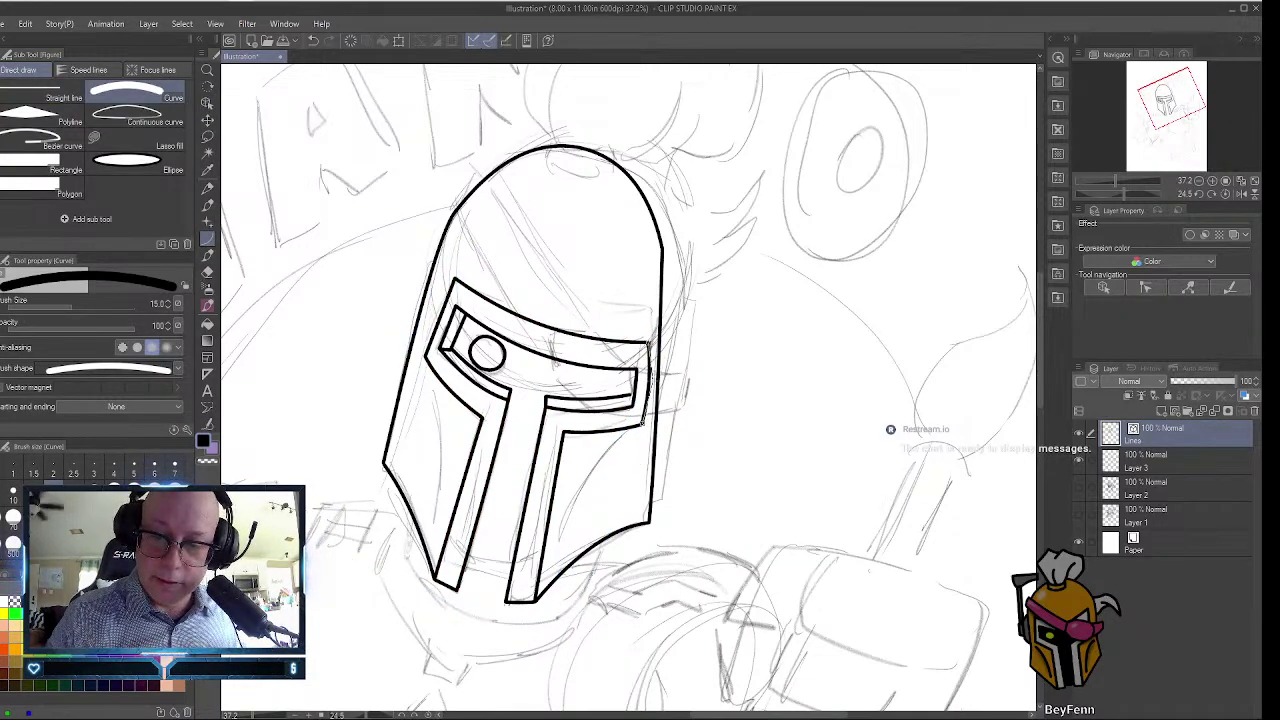
pyautogui.click(655, 381)
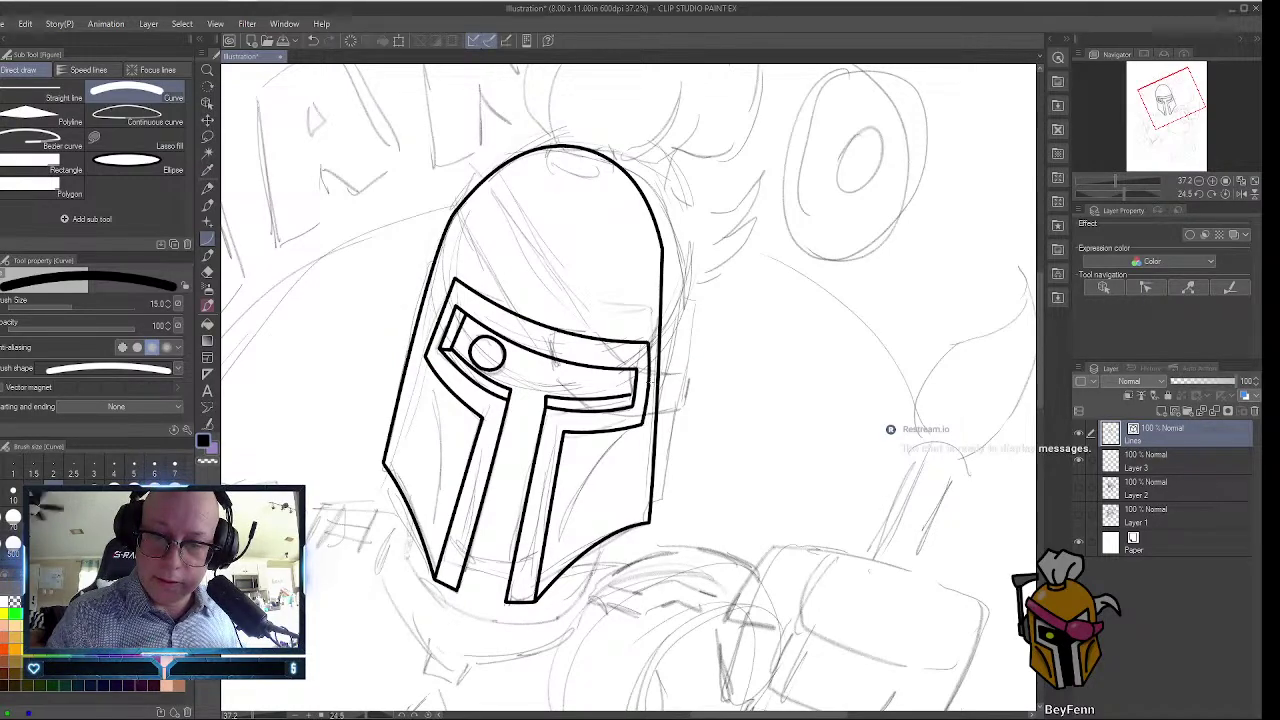
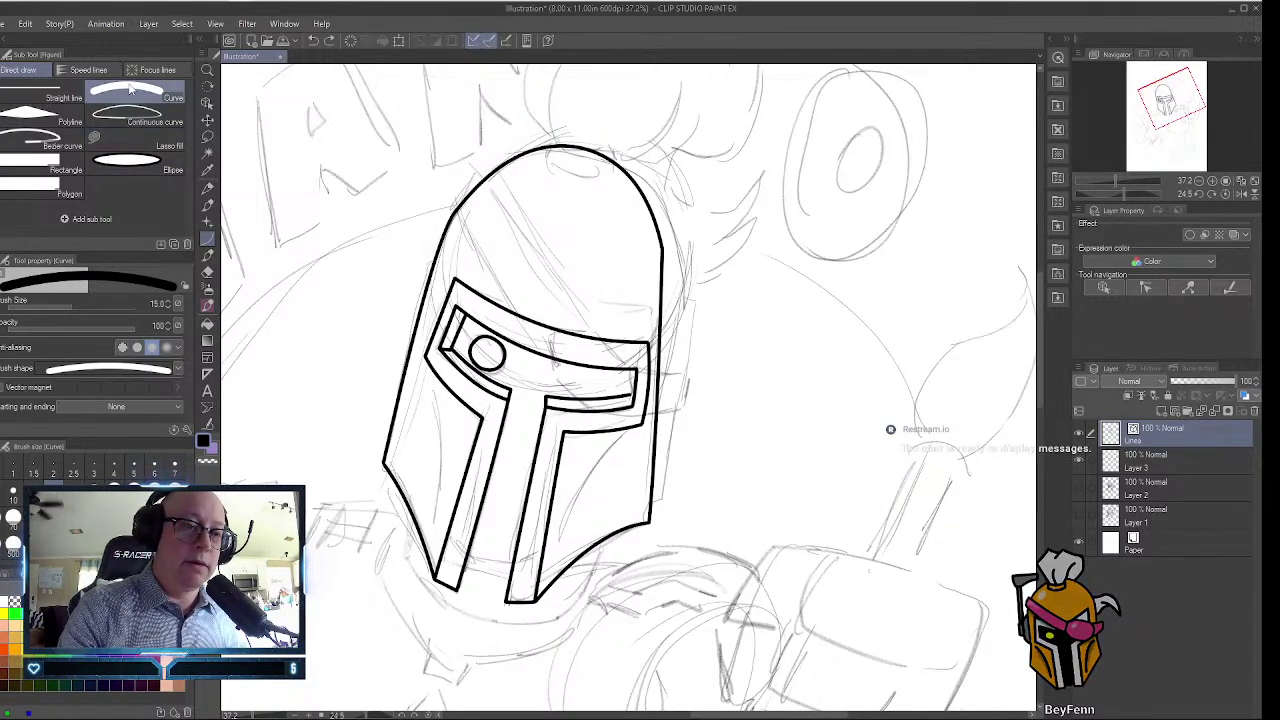
# Extend the eye opening's inner lower line so its right end meets the opening's closing line.
pyautogui.click(207, 69)
pyautogui.moveTo(642, 363); pyautogui.dragTo(525, 368)
pyautogui.click(207, 103)
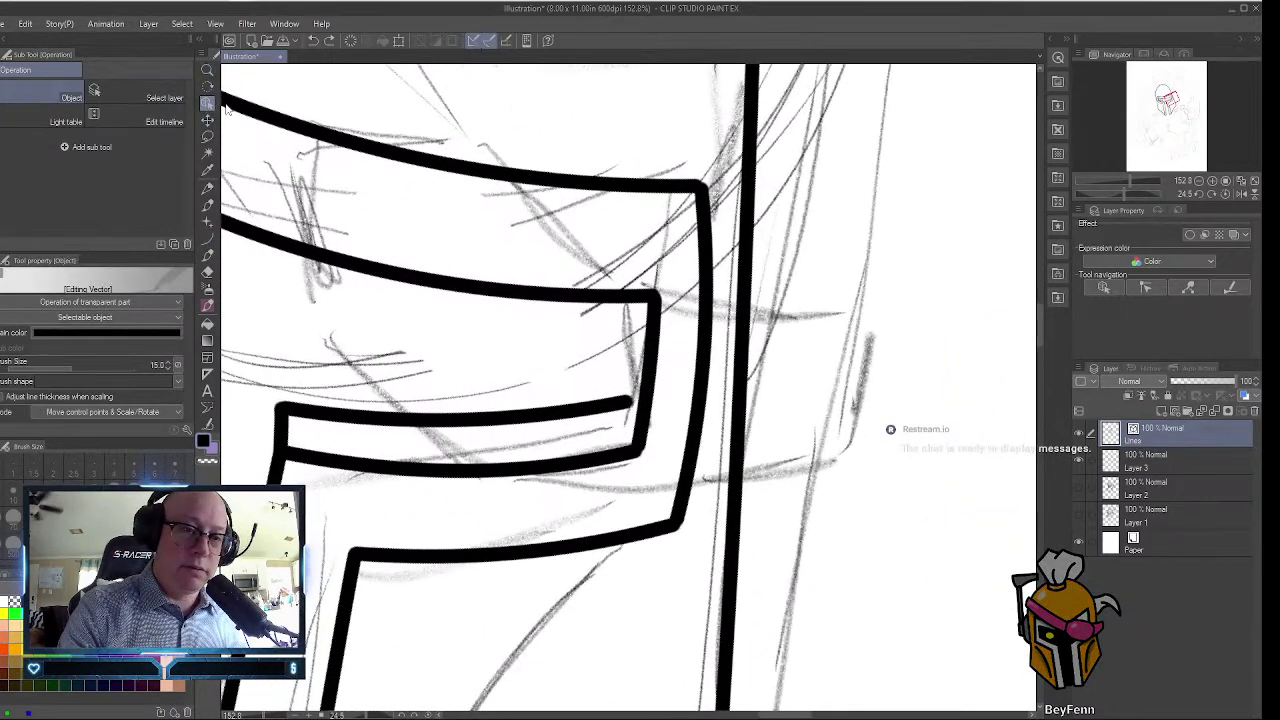
pyautogui.click(624, 404)
pyautogui.moveTo(626, 404); pyautogui.dragTo(641, 410)
pyautogui.click(640, 440)
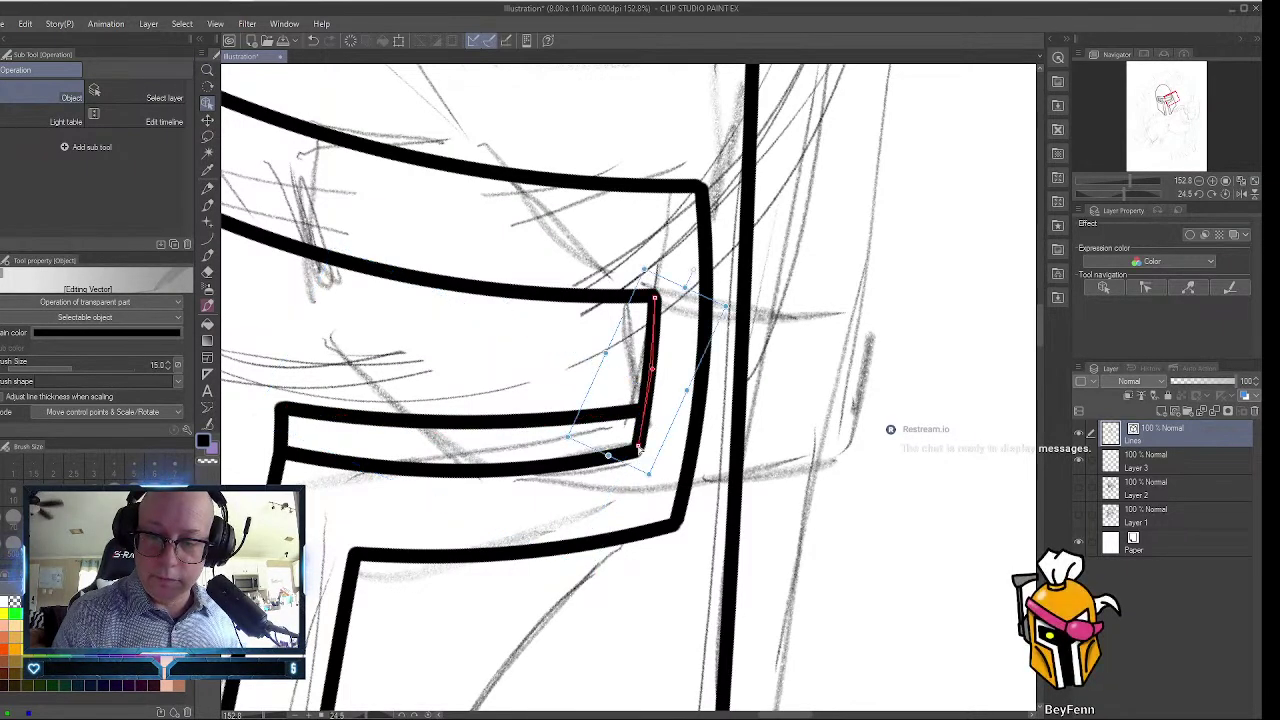
# Join the line ends at the visor's outer and inner corners with Connect vector lines at brush size 60.
pyautogui.click(207, 424)
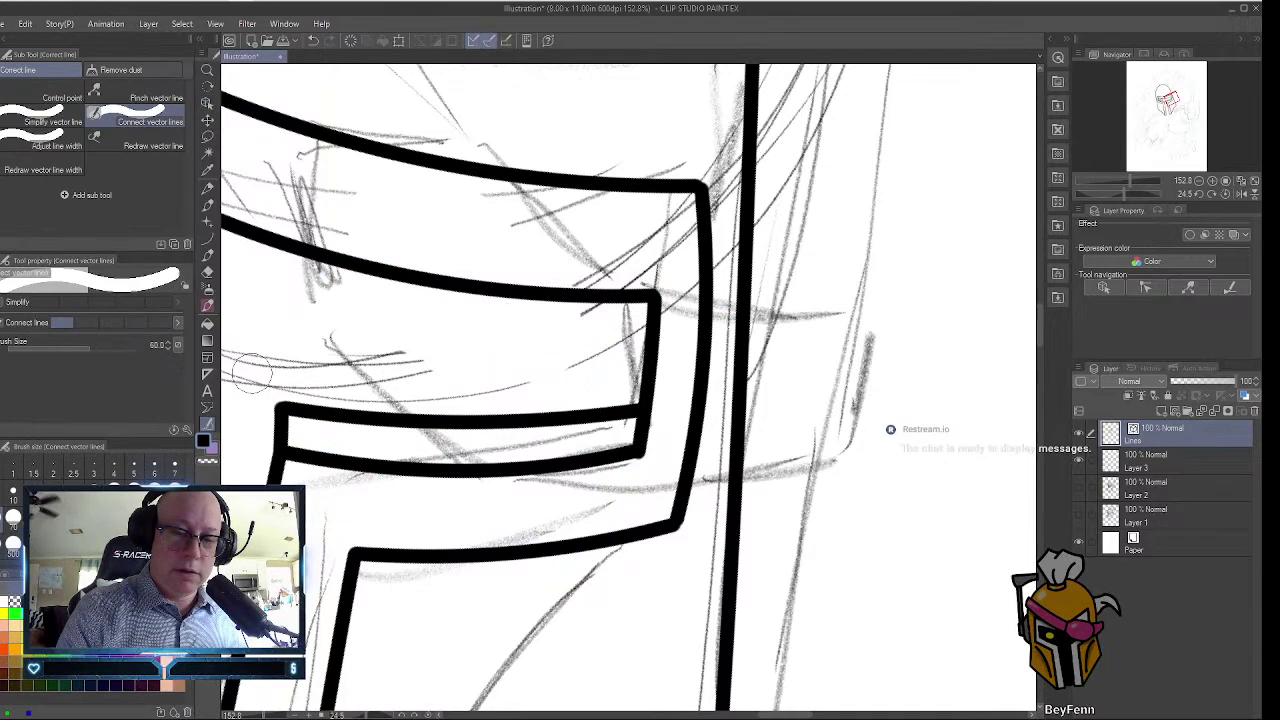
pyautogui.click(635, 411)
pyautogui.moveTo(666, 517); pyautogui.dragTo(674, 510)
pyautogui.moveTo(703, 182)
pyautogui.mouseDown()
pyautogui.moveTo(710, 171)
pyautogui.moveTo(702, 205)
pyautogui.mouseUp()
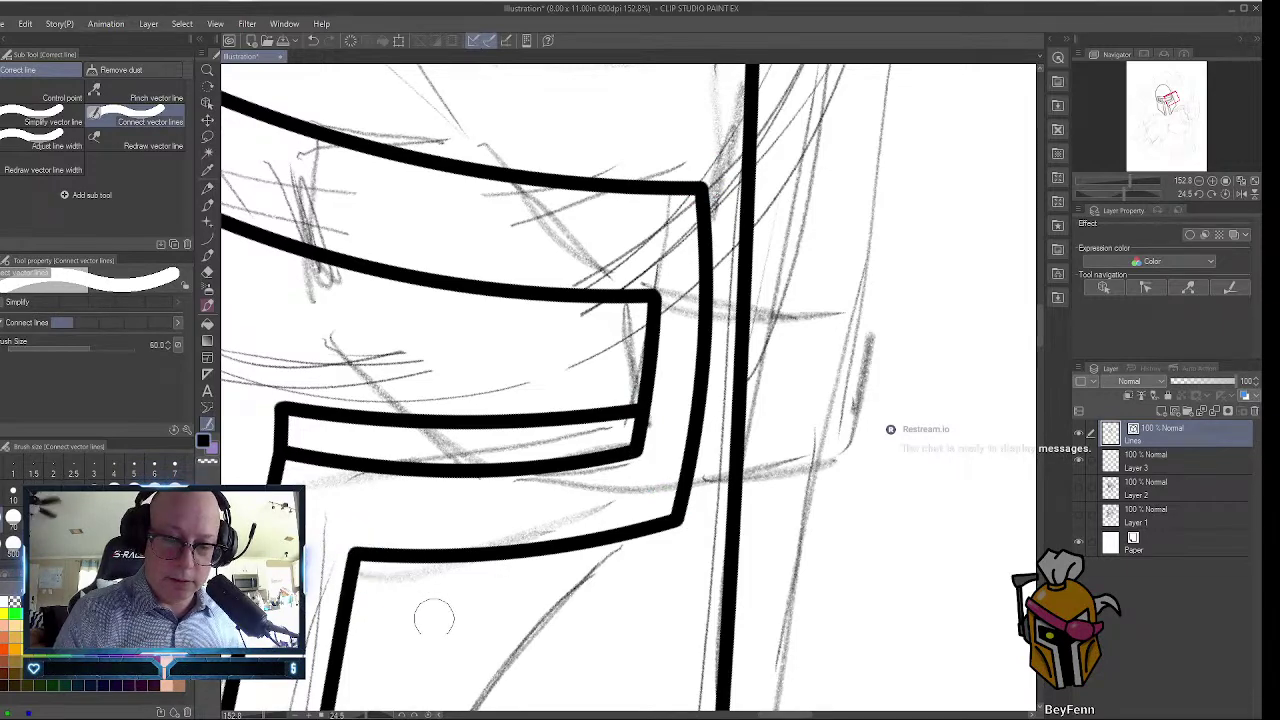
pyautogui.click(280, 457)
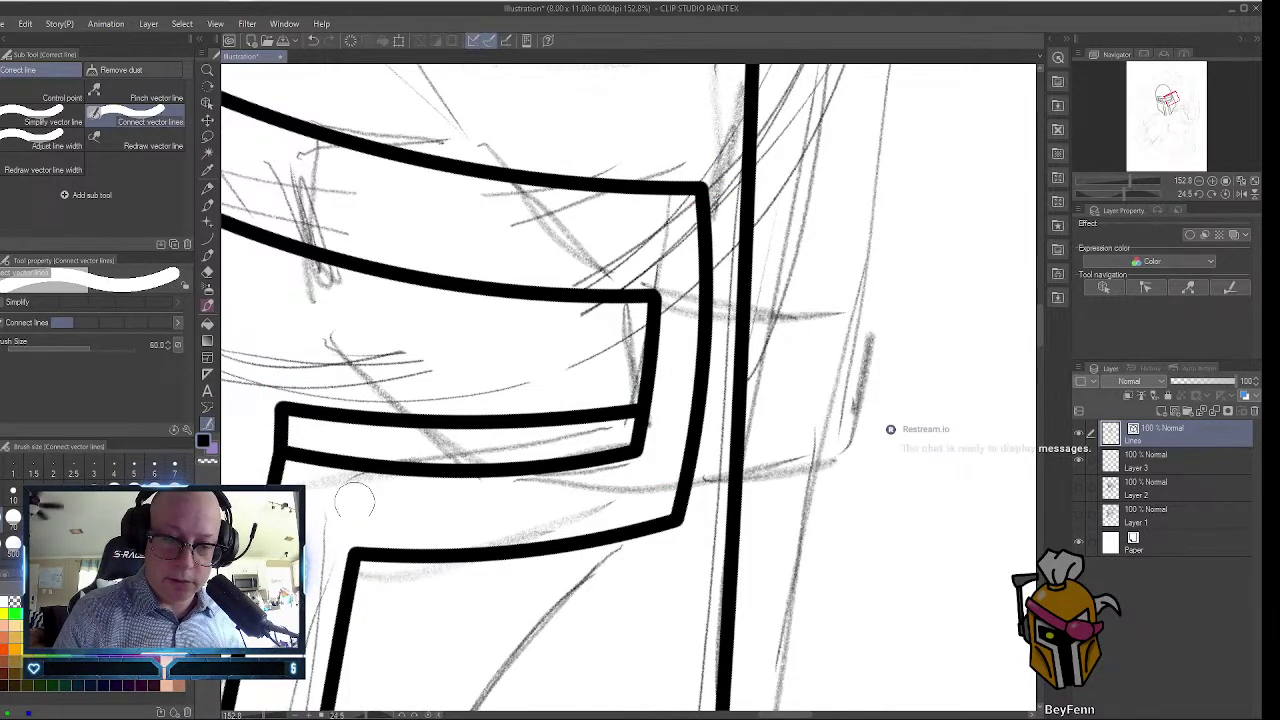
# Connect the helmet outline's vector lines at its lower right corner and where the dome meets the right side.
pyautogui.moveTo(1040, 318)
pyautogui.mouseDown()
pyautogui.moveTo(1041, 379)
pyautogui.moveTo(1041, 358)
pyautogui.mouseUp()
pyautogui.click(695, 328)
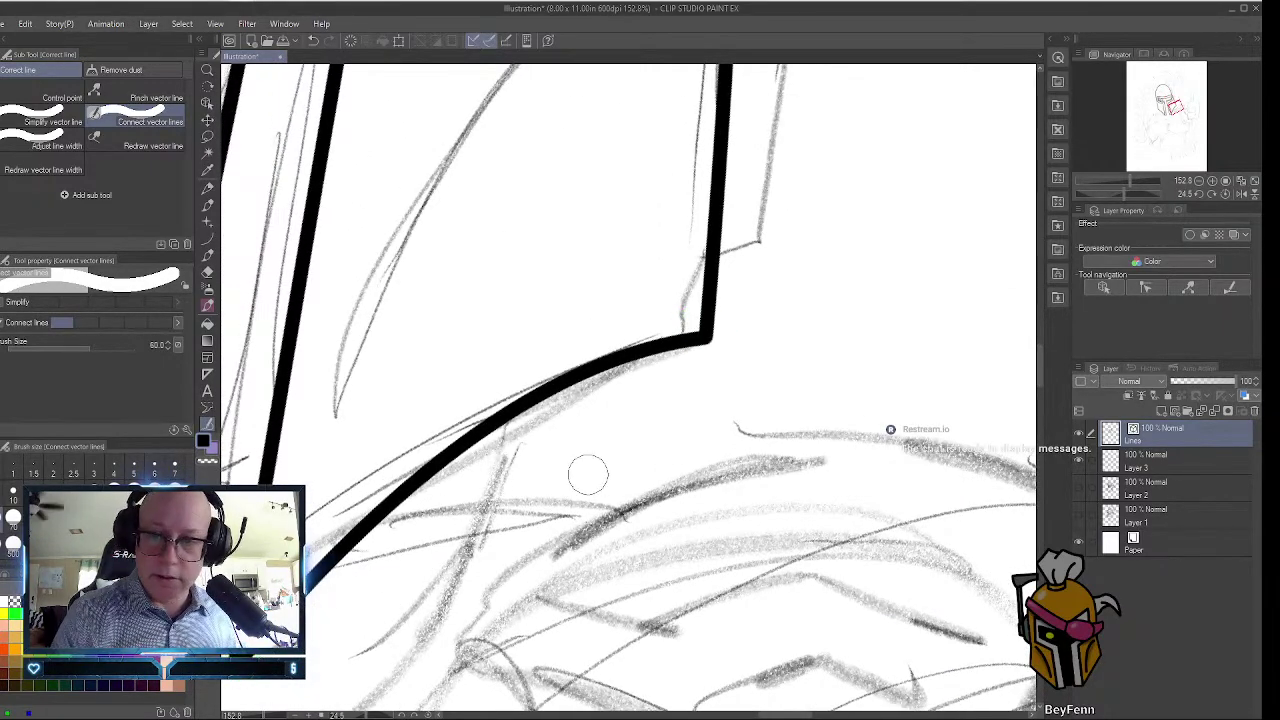
pyautogui.moveTo(1042, 380); pyautogui.dragTo(1046, 300)
pyautogui.moveTo(778, 397); pyautogui.dragTo(745, 390)
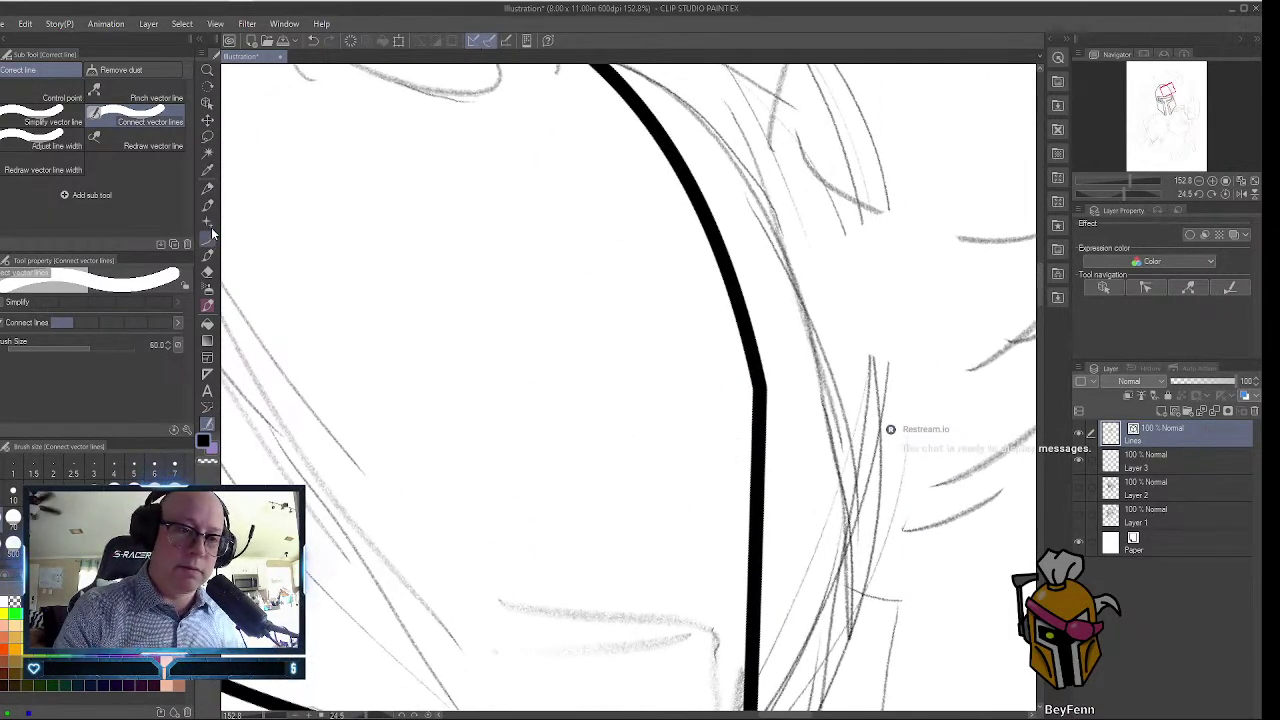
# Move the helmet outline's control point between the dome and the right side slightly outward.
pyautogui.click(207, 103)
pyautogui.click(766, 390)
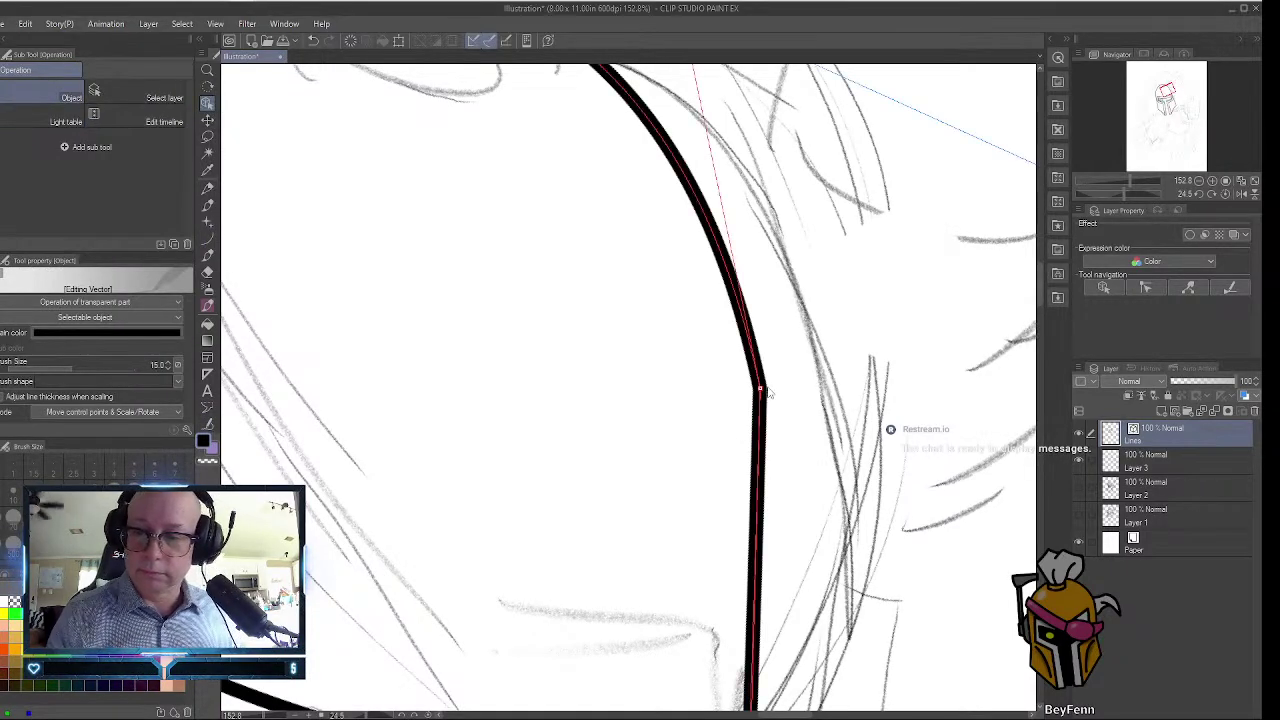
pyautogui.moveTo(761, 390); pyautogui.dragTo(770, 391)
pyautogui.click(210, 70)
pyautogui.moveTo(498, 262); pyautogui.dragTo(397, 303)
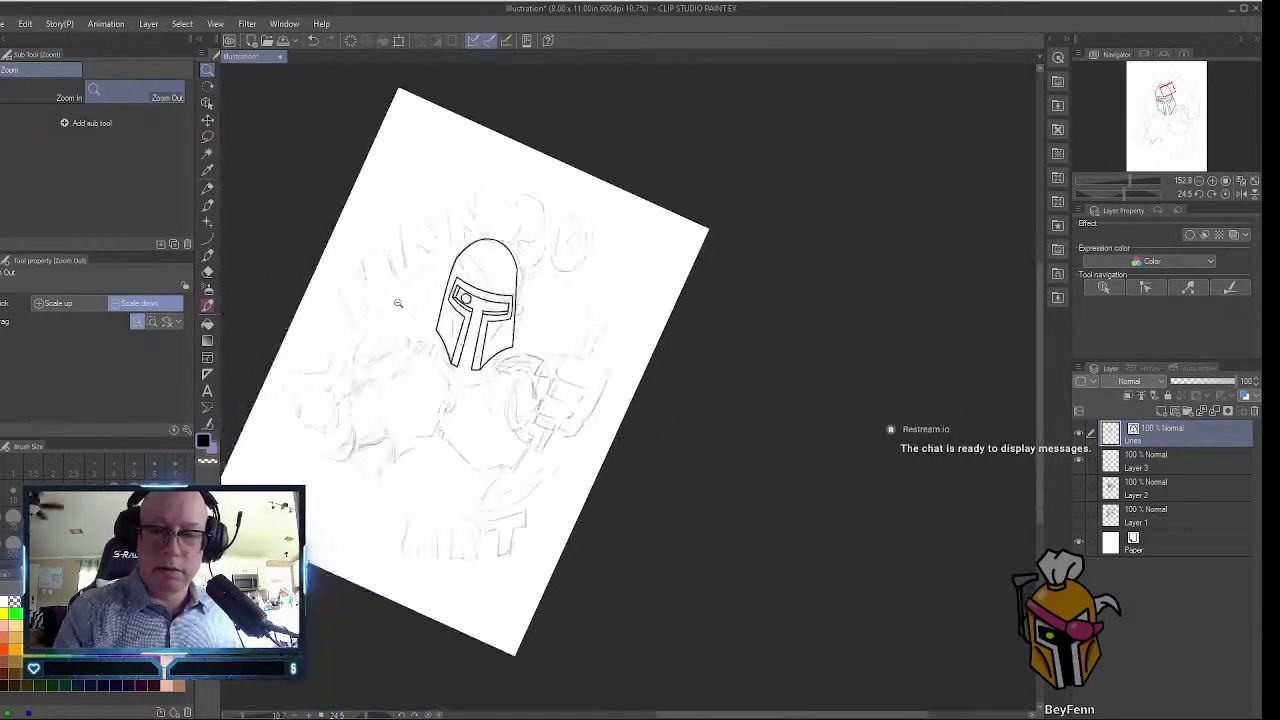
pyautogui.moveTo(534, 295); pyautogui.dragTo(578, 280)
pyautogui.scroll(-2, 574, 276)
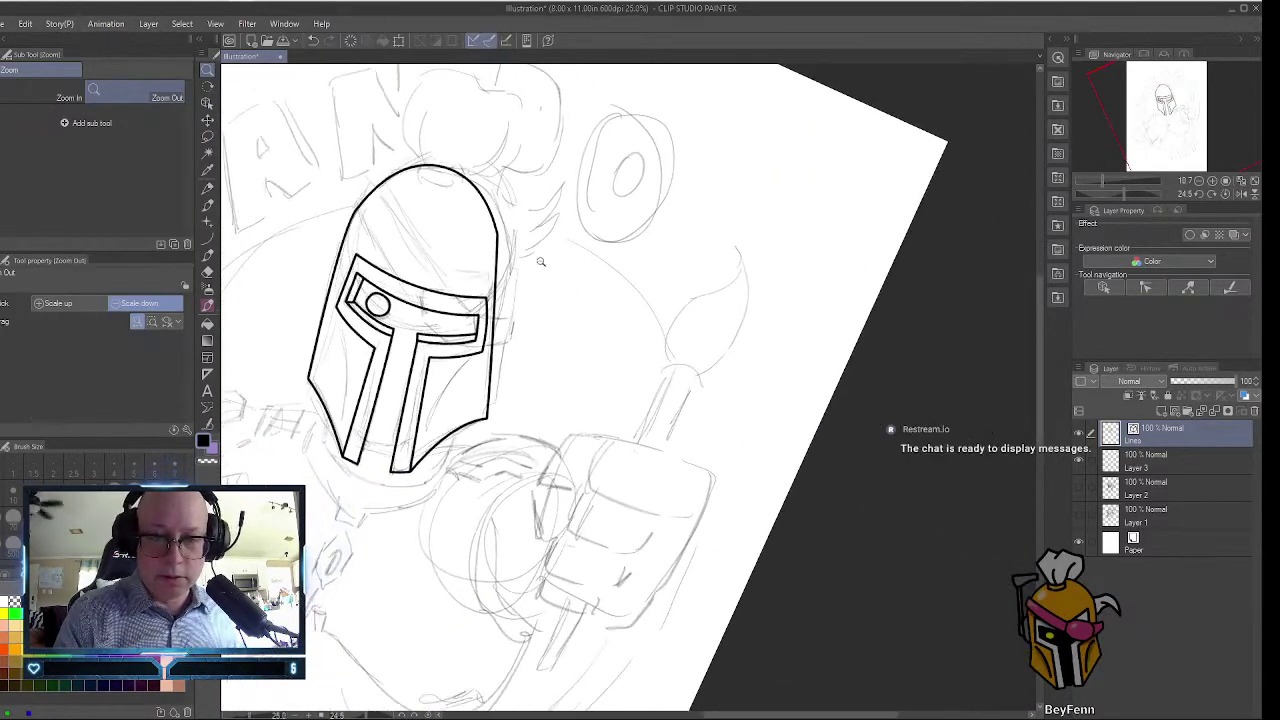
pyautogui.click(208, 103)
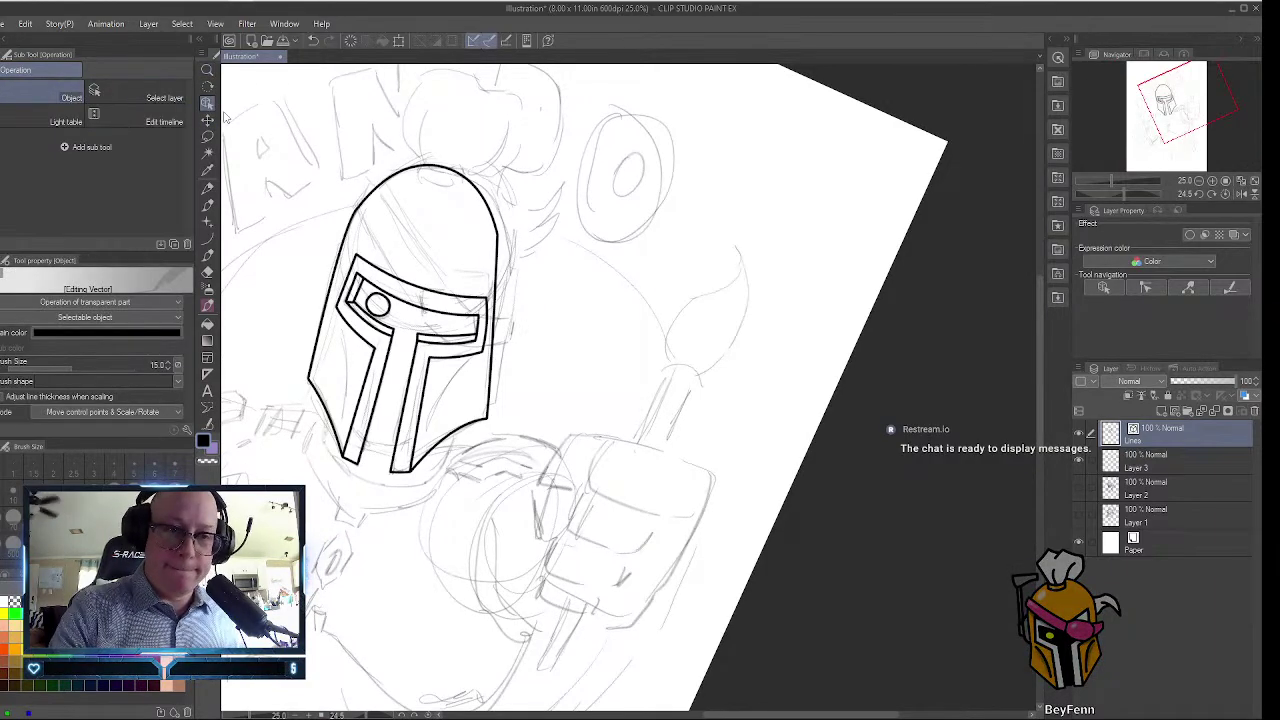
pyautogui.click(498, 240)
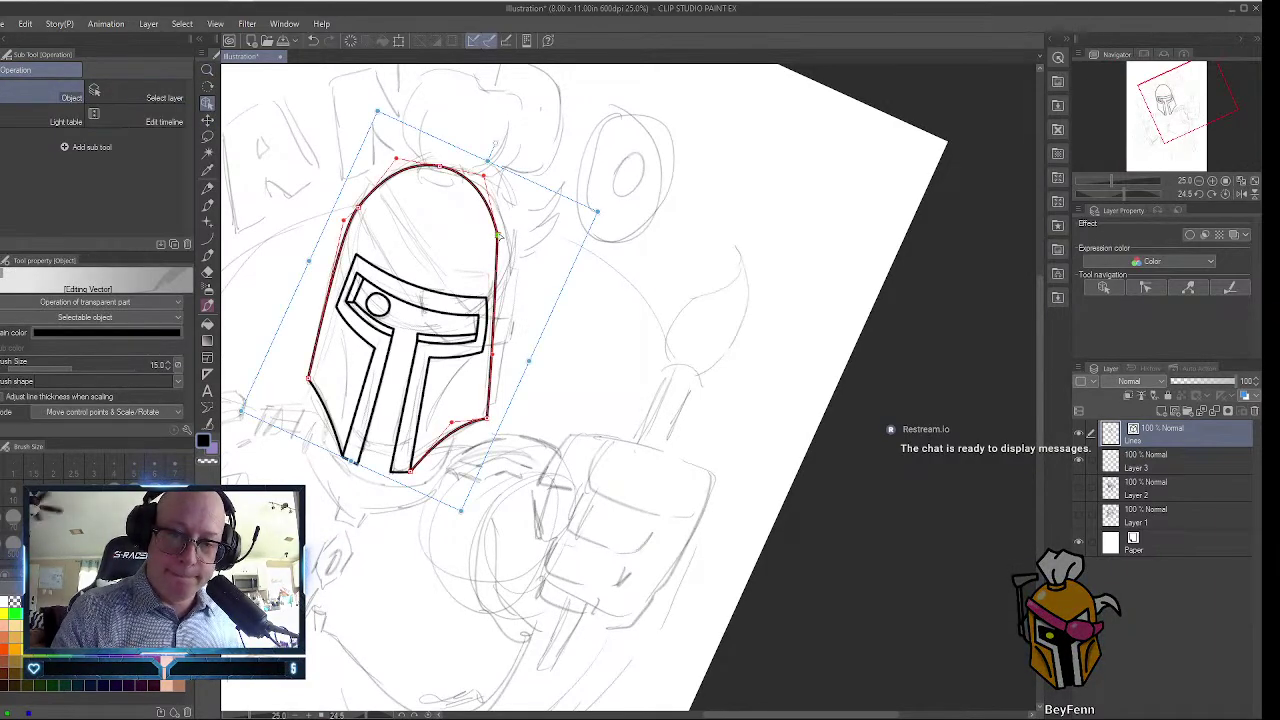
pyautogui.moveTo(498, 236); pyautogui.dragTo(505, 237)
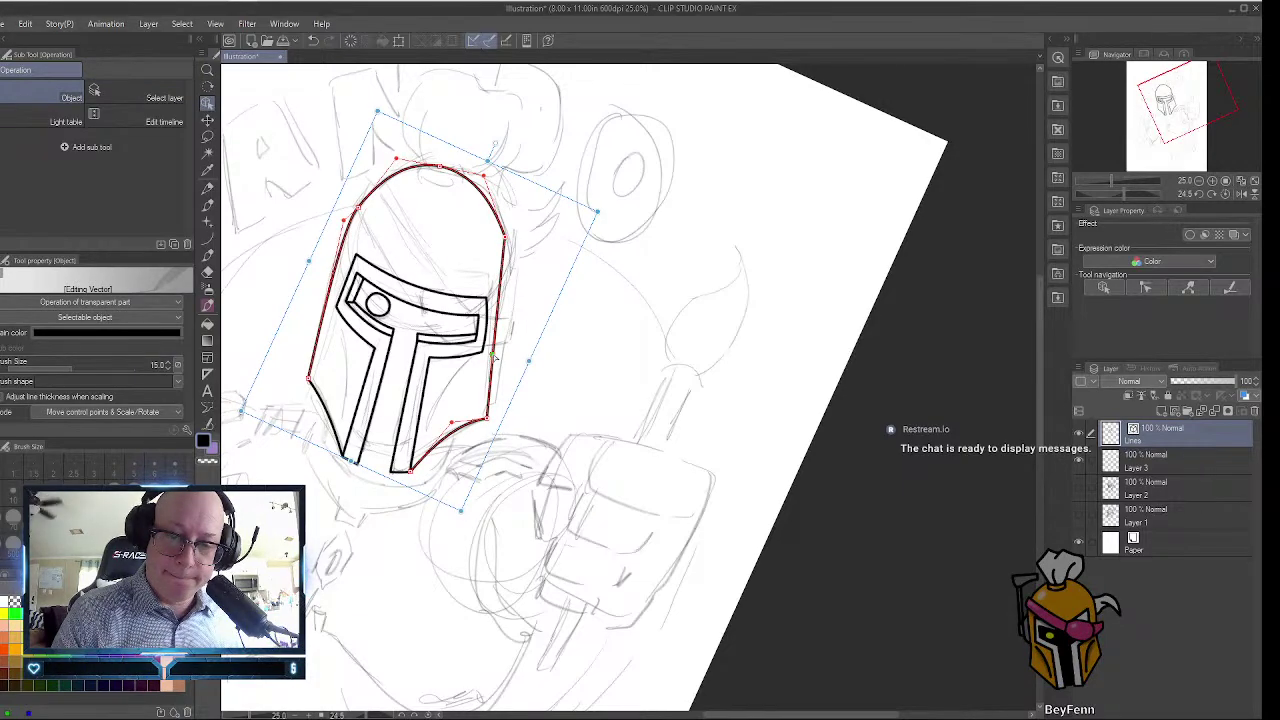
# Bow the helmet's right side outward past the visor frame, and slightly fill out the dome's right shoulder curve.
pyautogui.moveTo(492, 353); pyautogui.dragTo(505, 338)
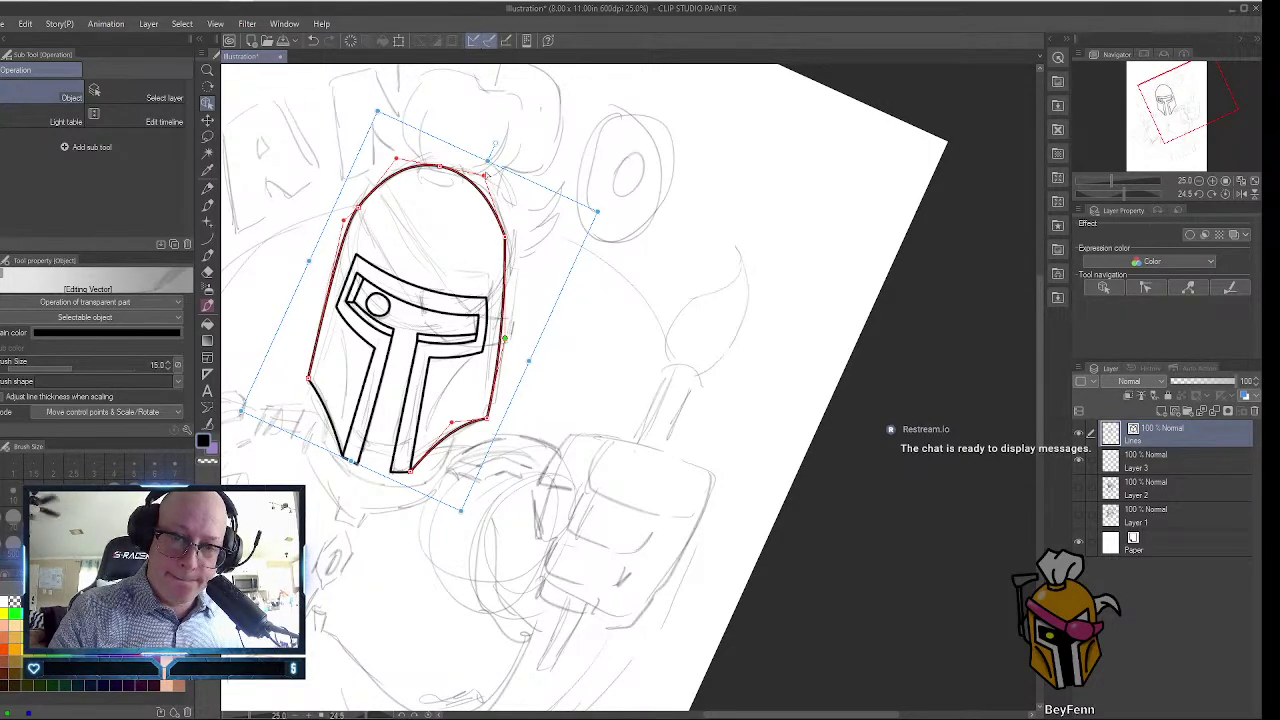
pyautogui.moveTo(486, 176); pyautogui.dragTo(490, 173)
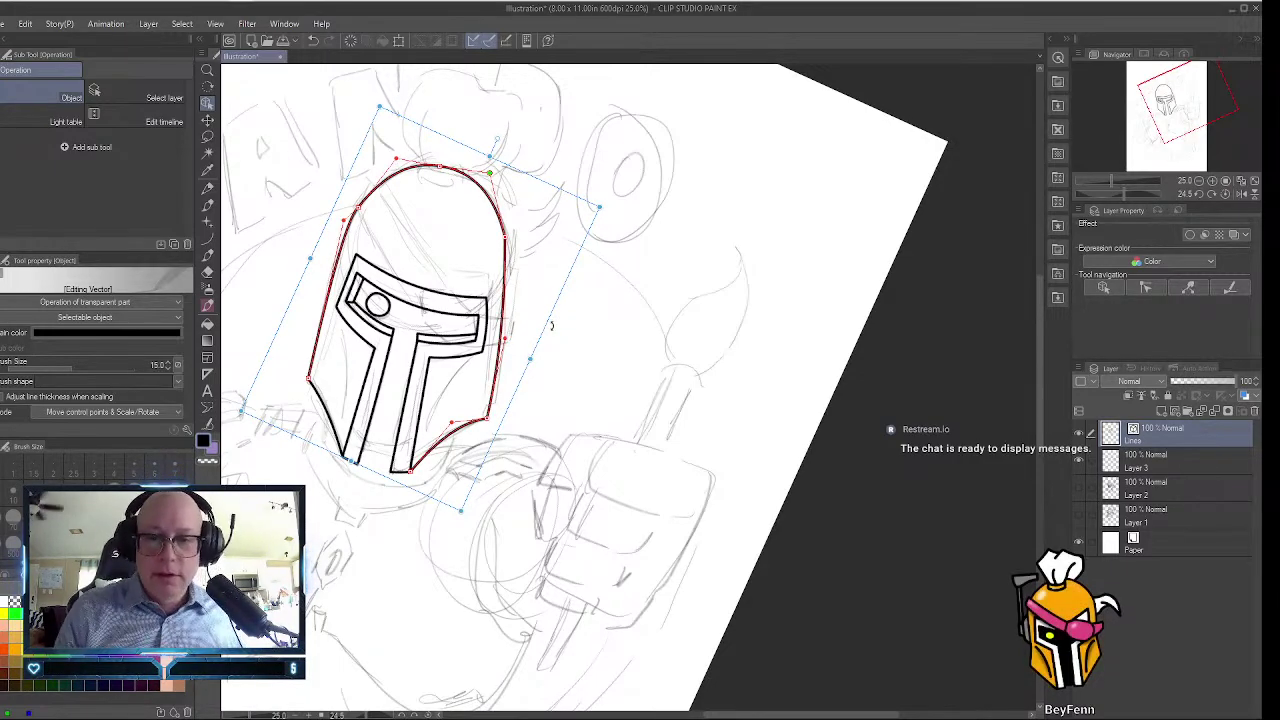
pyautogui.click(858, 475)
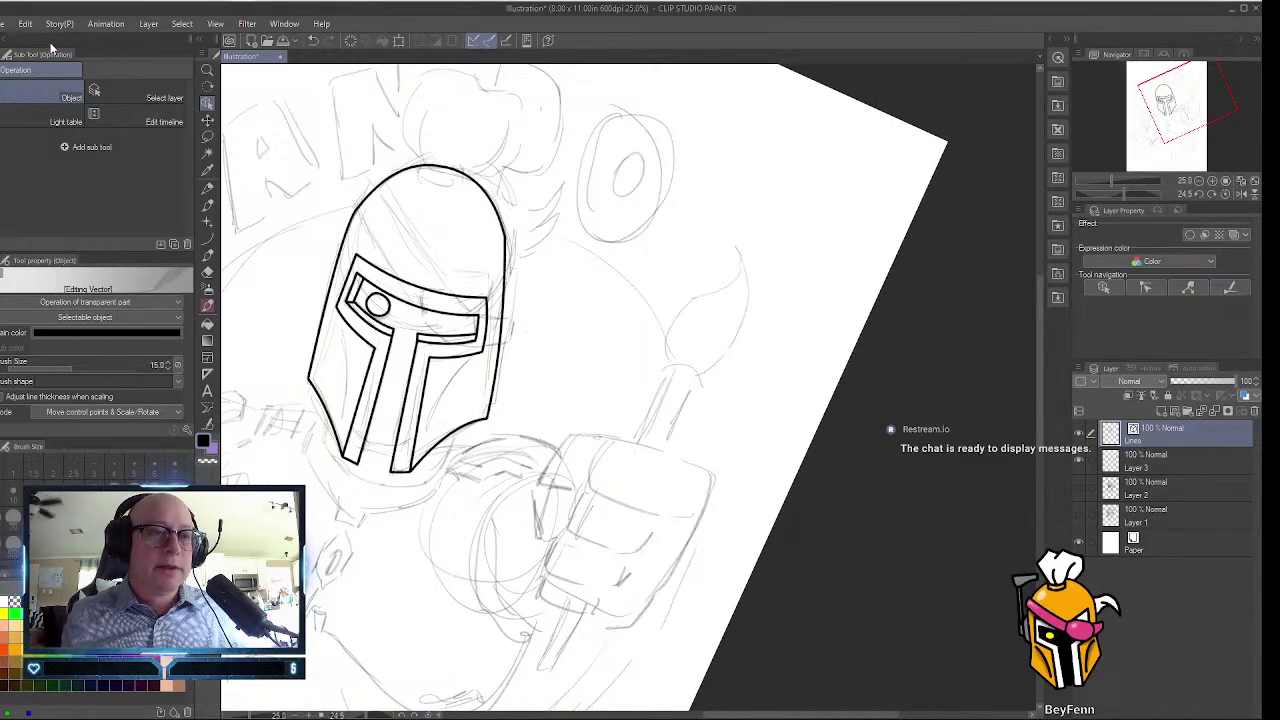
pyautogui.click(5, 24)
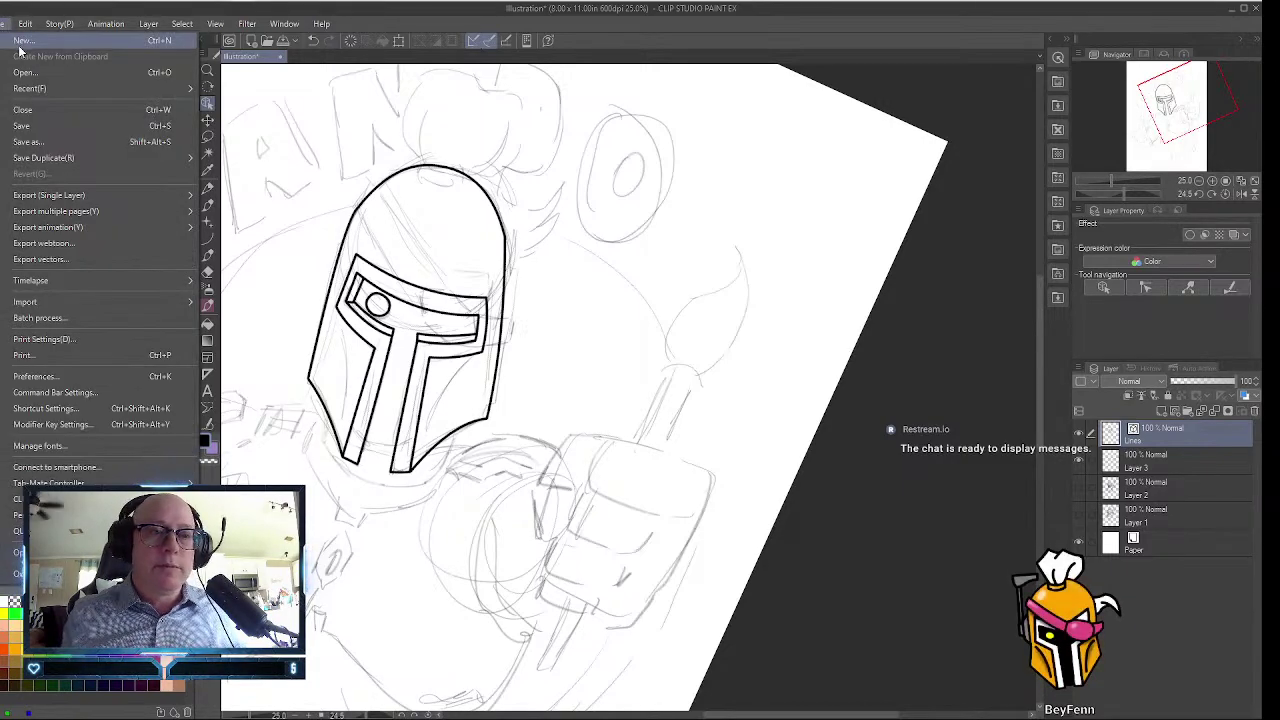
pyautogui.moveTo(44, 90)
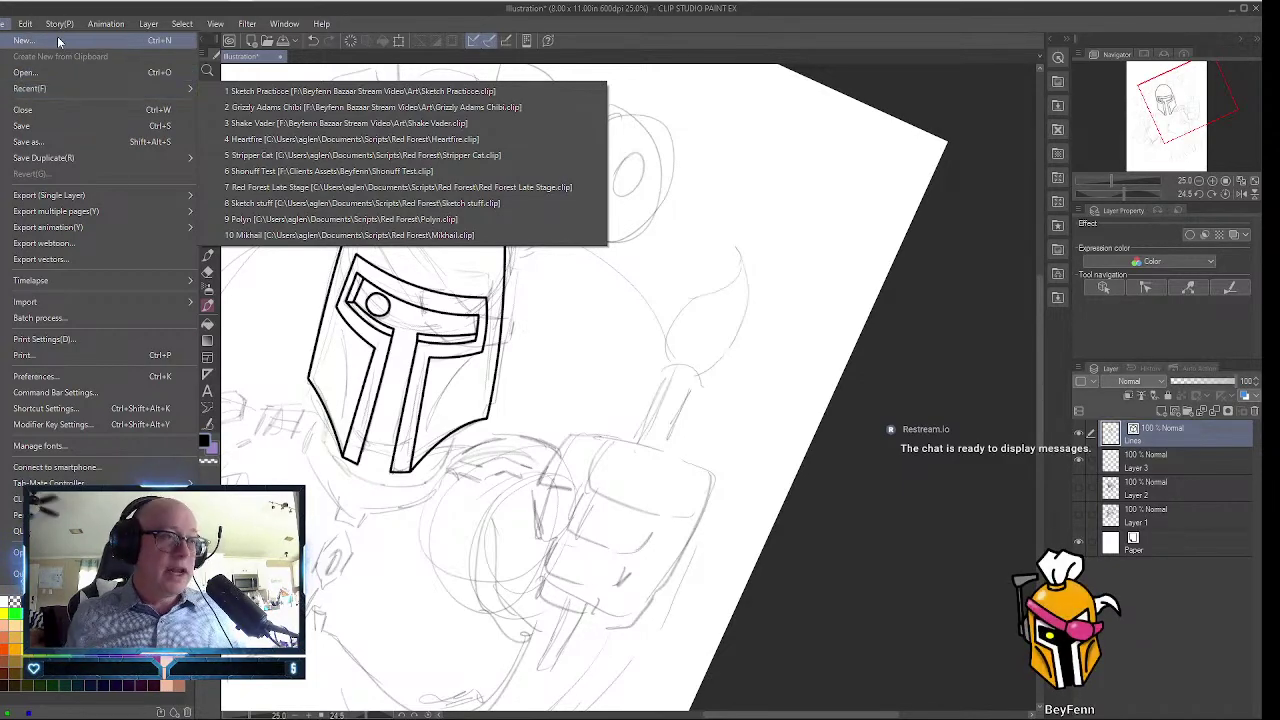
pyautogui.moveTo(70, 20)
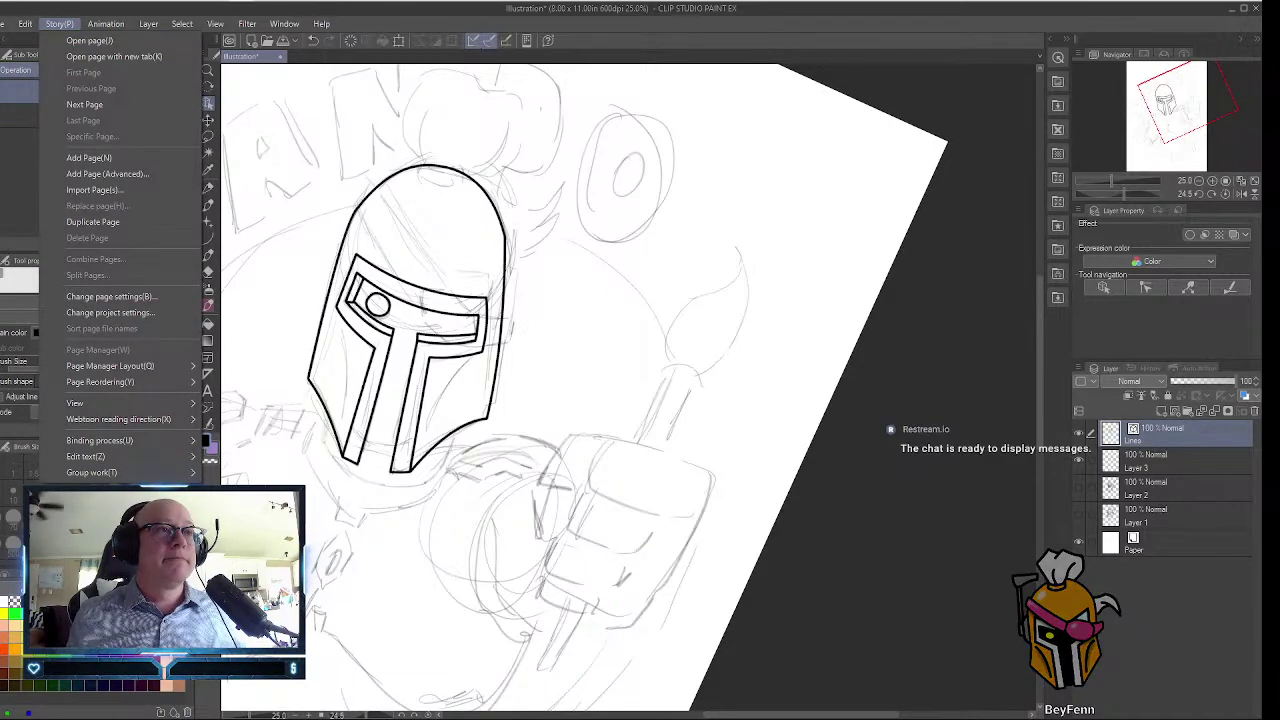